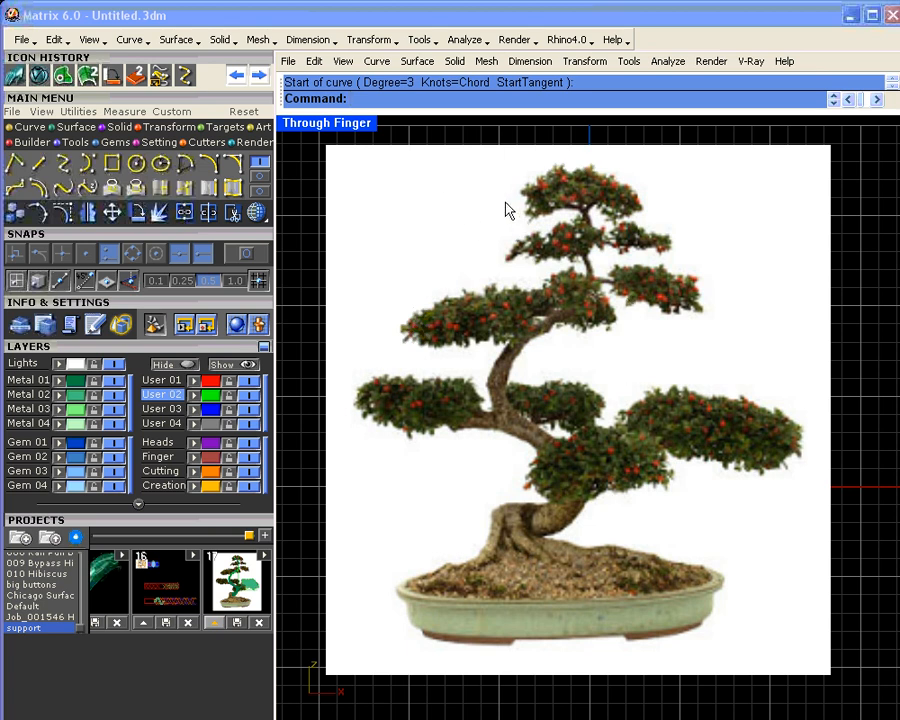
pyautogui.click(42, 112)
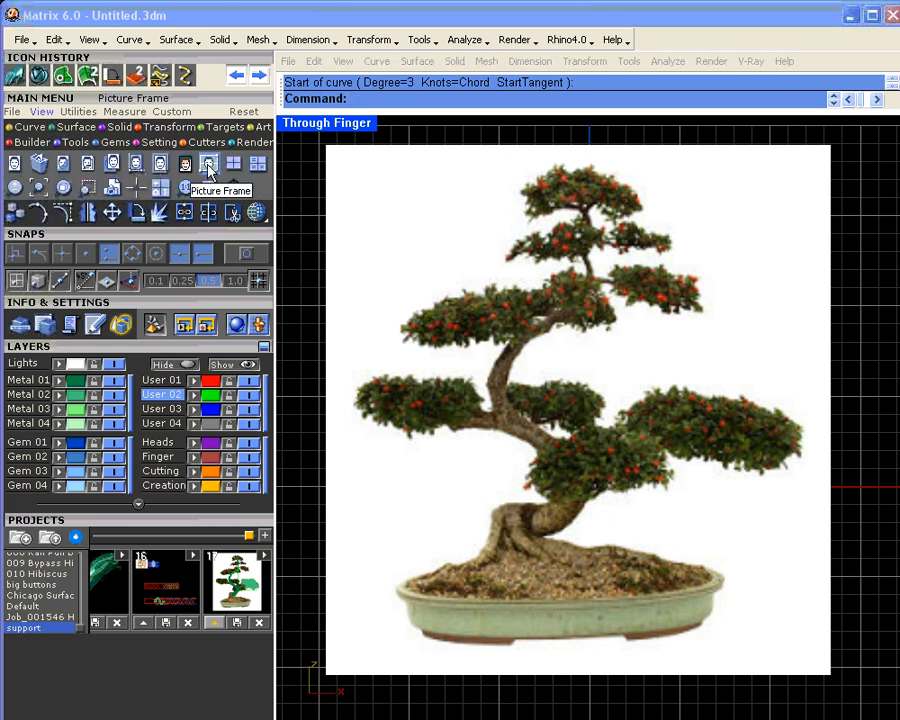
pyautogui.click(209, 165)
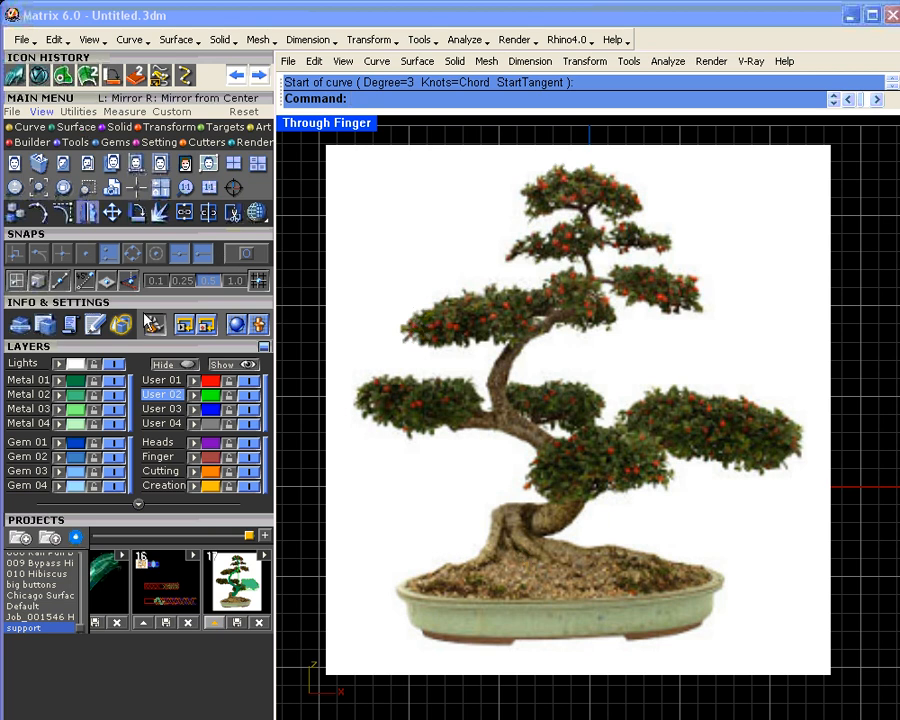
# Trace the left edge of the bonsai trunk with an interpolated curve from the soil up to the left branch tip in the top foliage
pyautogui.click(34, 128)
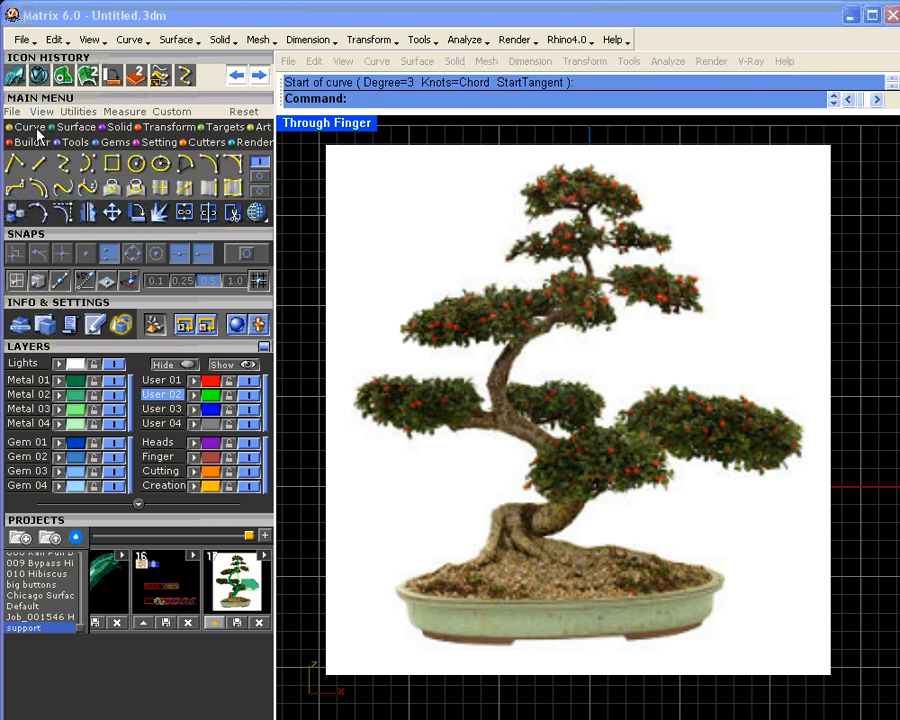
pyautogui.click(62, 187)
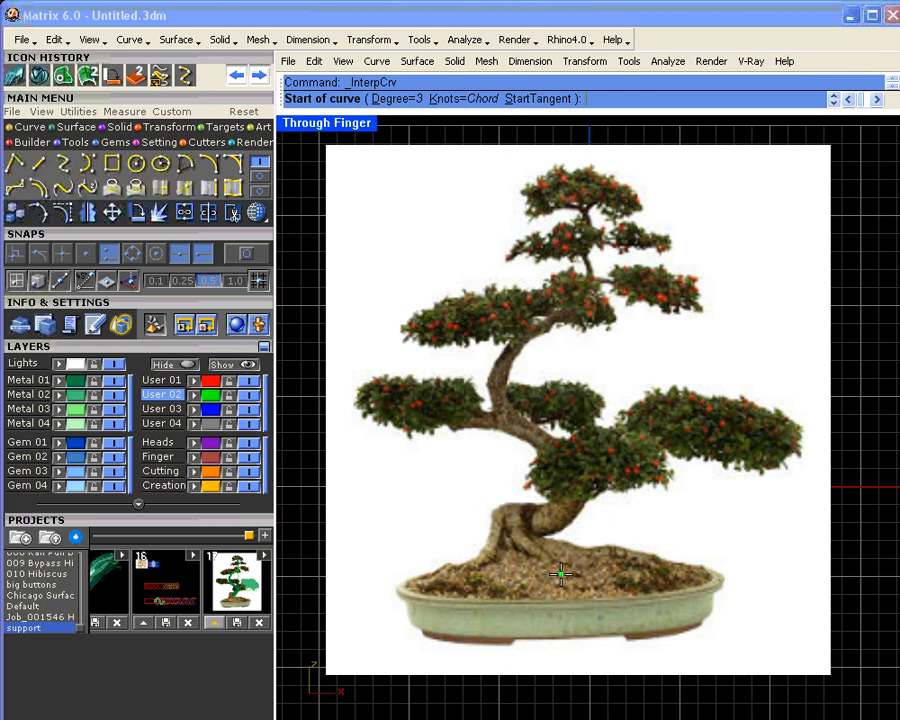
pyautogui.click(491, 557)
pyautogui.click(492, 532)
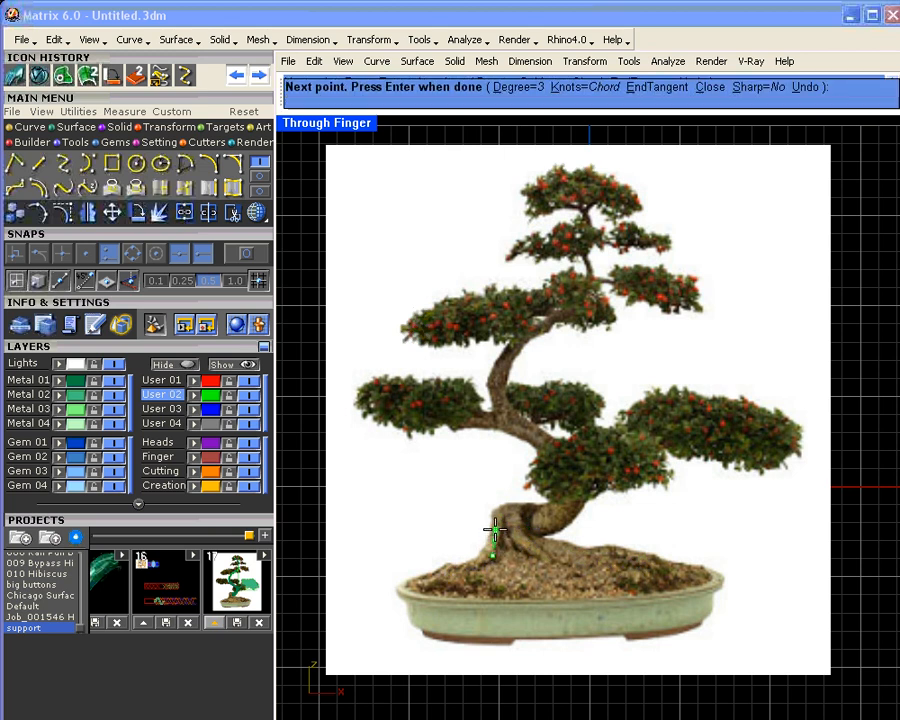
pyautogui.click(506, 513)
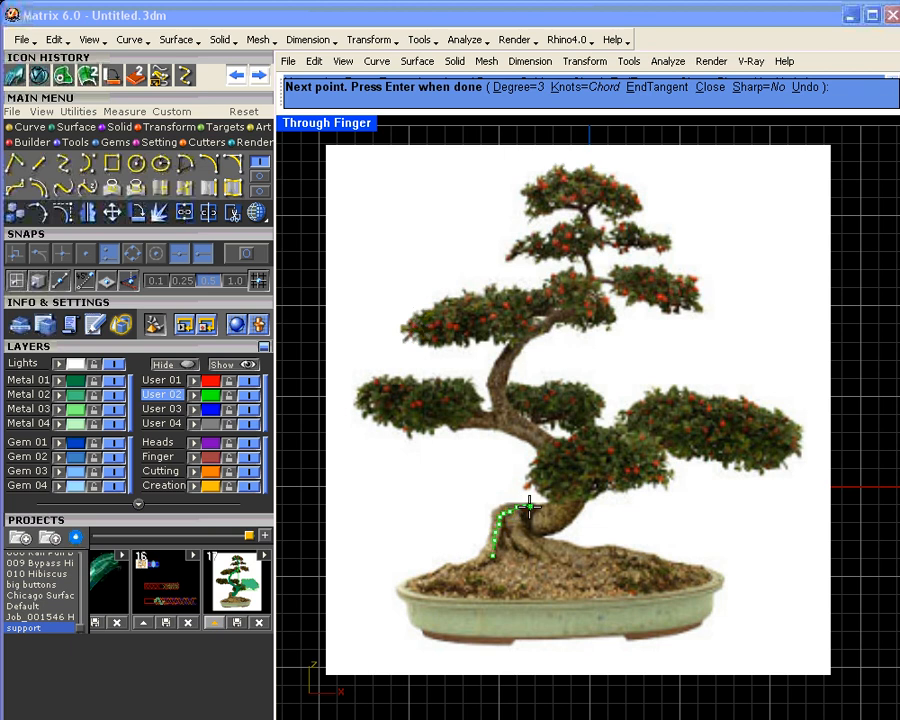
pyautogui.click(549, 501)
pyautogui.click(560, 494)
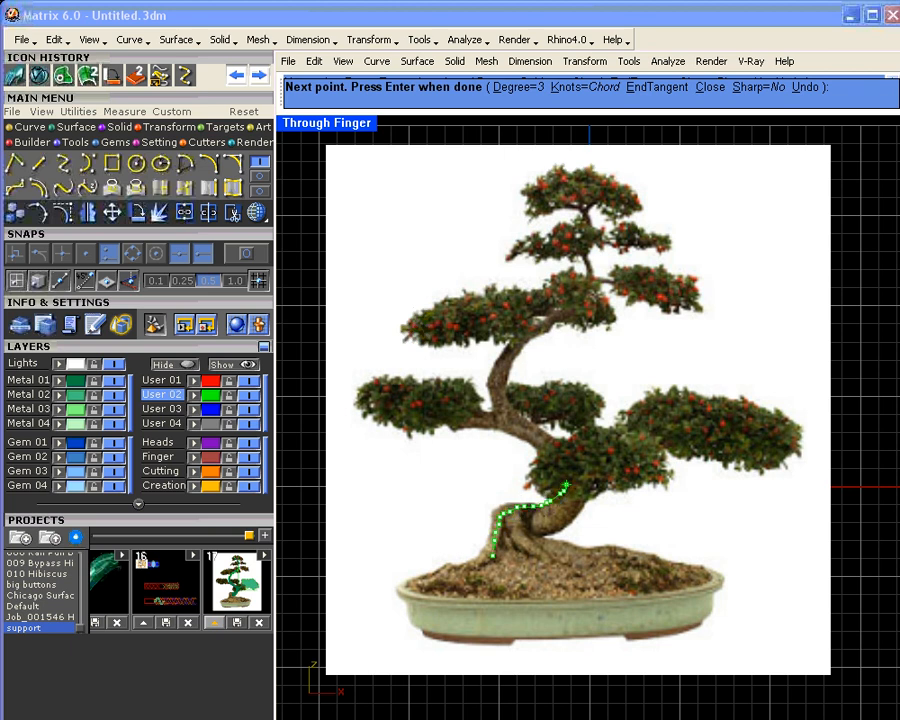
pyautogui.click(561, 472)
pyautogui.click(560, 464)
pyautogui.click(555, 461)
pyautogui.click(550, 456)
pyautogui.click(545, 452)
pyautogui.scroll(1, 503, 425)
pyautogui.scroll(1, 503, 425)
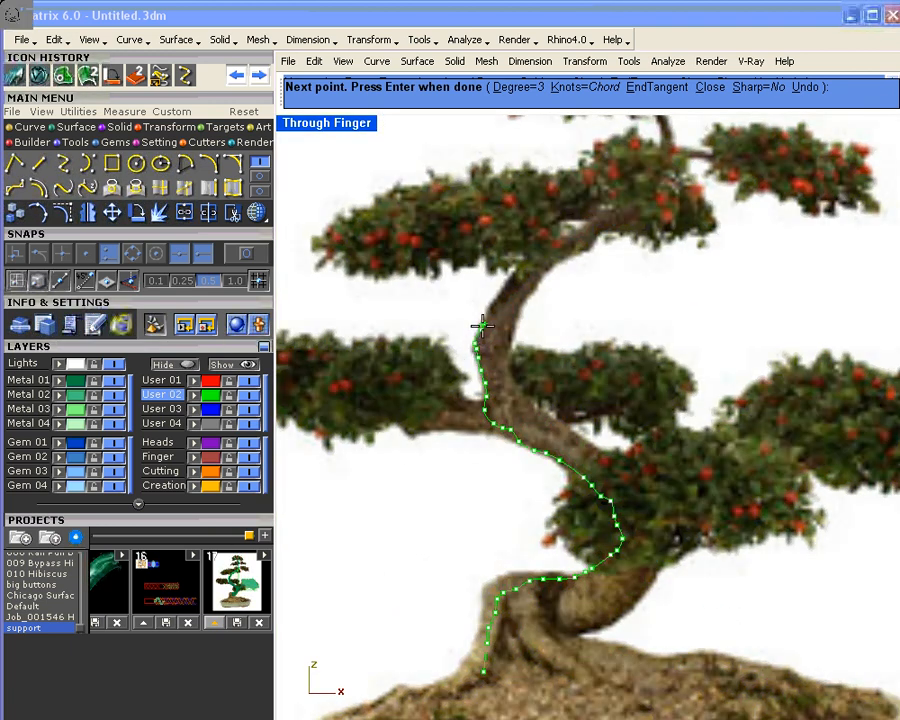
pyautogui.click(546, 243)
pyautogui.click(567, 238)
pyautogui.click(571, 232)
pyautogui.click(577, 227)
pyautogui.click(582, 222)
pyautogui.click(592, 215)
pyautogui.click(600, 210)
pyautogui.click(621, 210)
pyautogui.click(632, 204)
pyautogui.click(644, 198)
pyautogui.moveTo(655, 186); pyautogui.dragTo(632, 343, button='right')
pyautogui.click(633, 338)
pyautogui.click(635, 318)
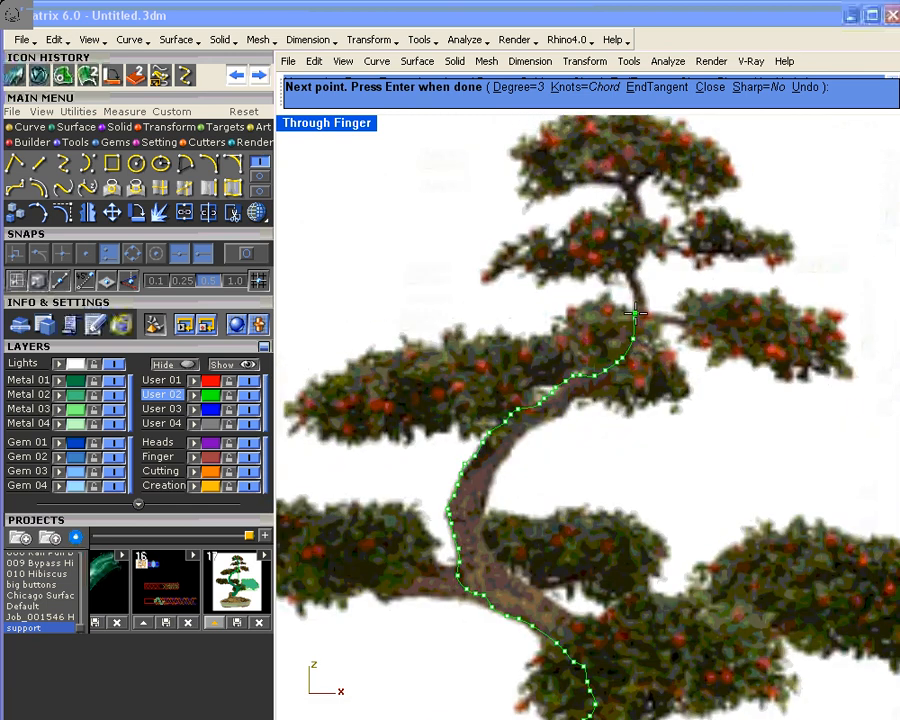
pyautogui.click(637, 307)
pyautogui.click(637, 300)
pyautogui.click(631, 290)
pyautogui.click(628, 281)
pyautogui.click(628, 271)
pyautogui.click(627, 262)
pyautogui.click(631, 255)
pyautogui.click(636, 212)
pyautogui.click(633, 202)
pyautogui.click(627, 192)
pyautogui.click(620, 185)
pyautogui.click(612, 180)
pyautogui.click(600, 178)
pyautogui.click(588, 180)
pyautogui.click(576, 183)
pyautogui.click(564, 185)
pyautogui.click(554, 184)
pyautogui.click(546, 179)
pyautogui.click(541, 170)
pyautogui.click(538, 162)
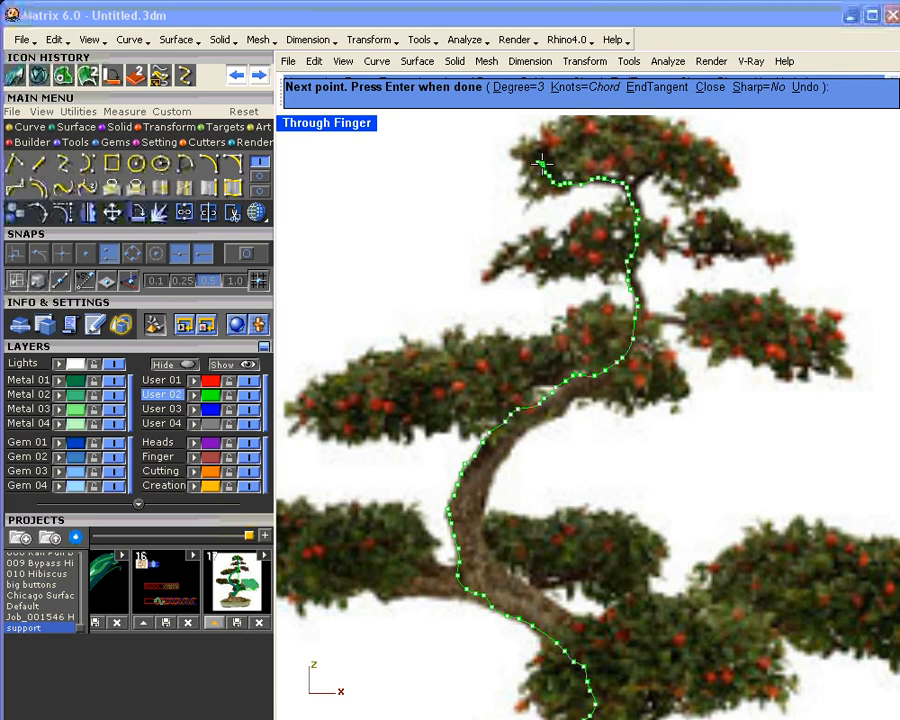
pyautogui.rightClick(537, 166)
# Trace the right edge of the trunk with a second interpolated curve from the soil up to the first curve's end in the top foliage
pyautogui.moveTo(572, 538); pyautogui.dragTo(532, 322, button='right')
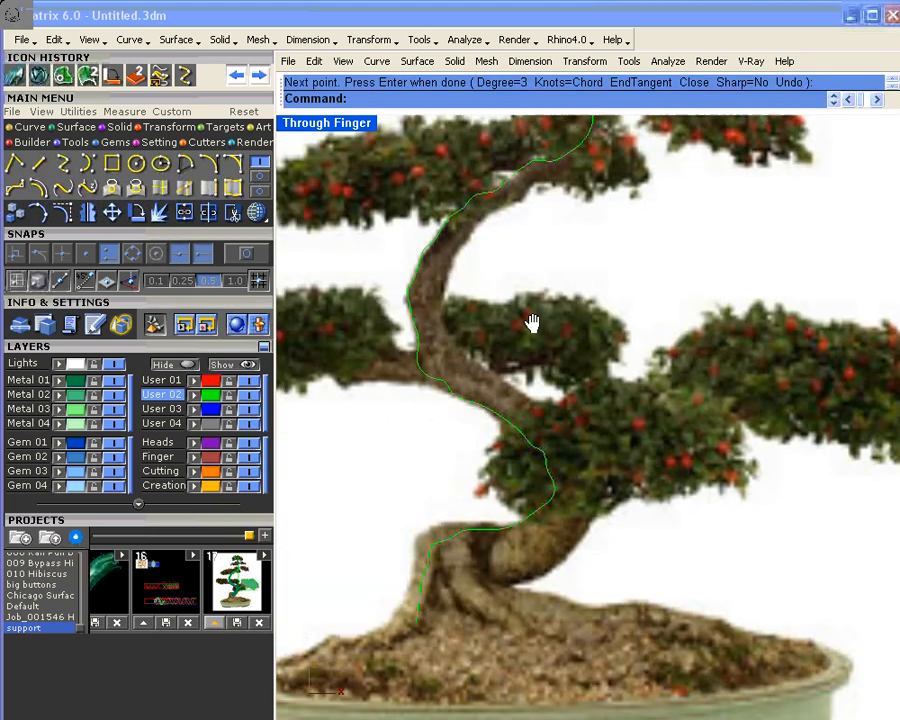
pyautogui.rightClick(487, 624)
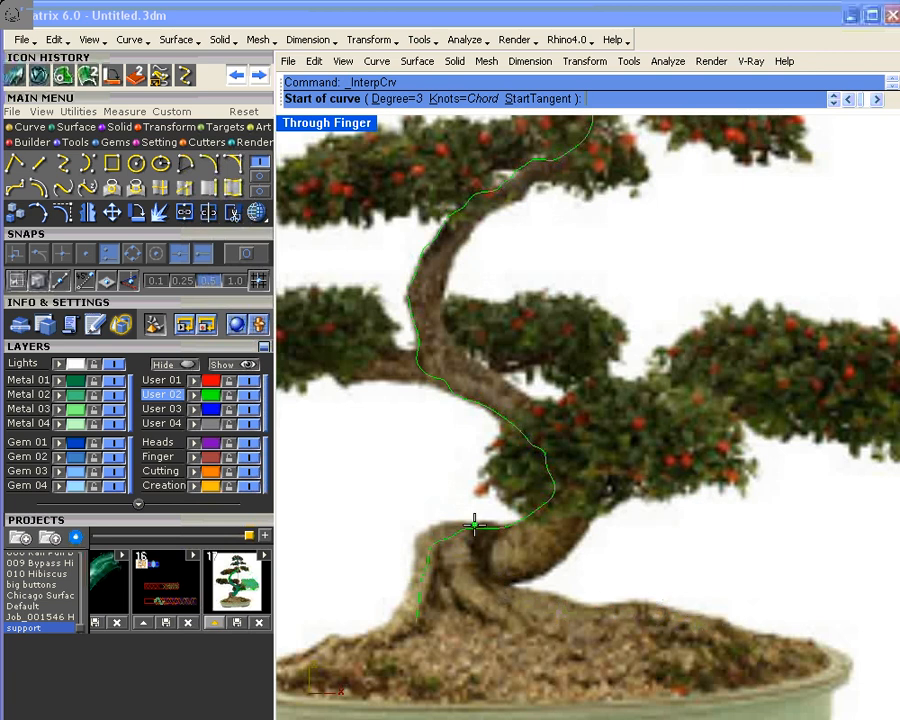
pyautogui.click(479, 613)
pyautogui.click(481, 606)
pyautogui.click(489, 592)
pyautogui.click(501, 583)
pyautogui.click(510, 582)
pyautogui.click(521, 577)
pyautogui.click(542, 574)
pyautogui.click(552, 569)
pyautogui.click(560, 561)
pyautogui.click(568, 553)
pyautogui.click(569, 549)
pyautogui.click(581, 538)
pyautogui.click(589, 524)
pyautogui.click(596, 516)
pyautogui.click(599, 507)
pyautogui.click(601, 496)
pyautogui.click(599, 484)
pyautogui.click(599, 458)
pyautogui.click(591, 449)
pyautogui.click(580, 440)
pyautogui.click(576, 430)
pyautogui.click(569, 419)
pyautogui.click(549, 408)
pyautogui.click(538, 401)
pyautogui.click(527, 394)
pyautogui.click(512, 386)
pyautogui.click(491, 369)
pyautogui.click(453, 347)
pyautogui.click(448, 338)
pyautogui.click(441, 327)
pyautogui.click(440, 313)
pyautogui.click(440, 301)
pyautogui.click(441, 287)
pyautogui.click(446, 276)
pyautogui.click(448, 265)
pyautogui.click(452, 256)
pyautogui.click(459, 249)
pyautogui.click(467, 239)
pyautogui.click(468, 233)
pyautogui.click(471, 227)
pyautogui.click(477, 218)
pyautogui.click(493, 210)
pyautogui.click(507, 202)
pyautogui.click(519, 197)
pyautogui.click(529, 190)
pyautogui.click(538, 184)
pyautogui.click(547, 180)
pyautogui.moveTo(572, 178); pyautogui.dragTo(522, 390, button='right')
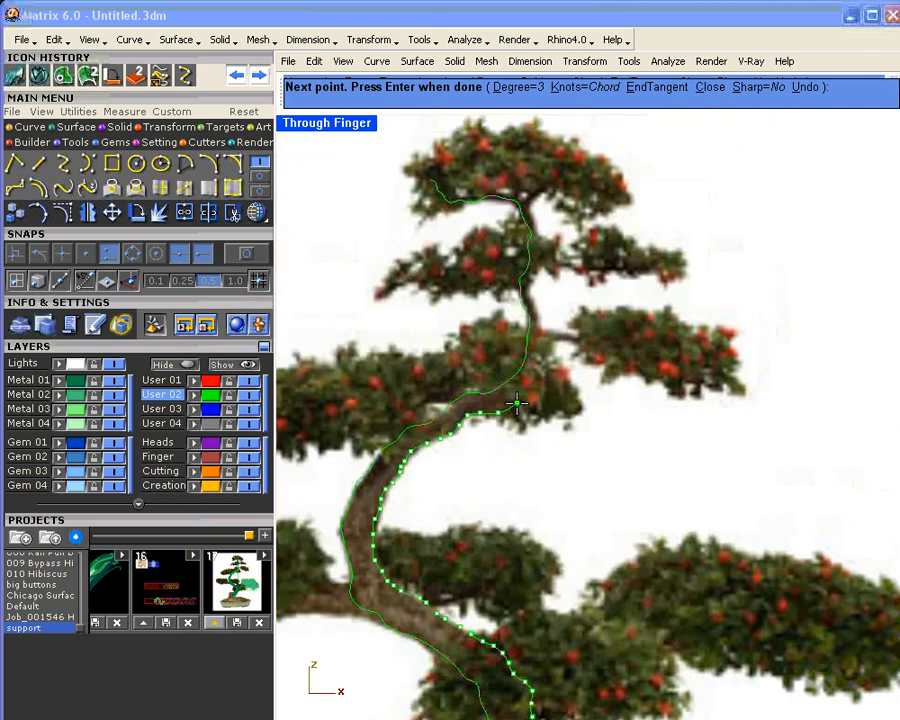
pyautogui.click(522, 390)
pyautogui.click(530, 372)
pyautogui.click(535, 356)
pyautogui.click(539, 340)
pyautogui.click(543, 323)
pyautogui.click(539, 312)
pyautogui.click(536, 303)
pyautogui.click(534, 295)
pyautogui.click(532, 284)
pyautogui.click(534, 273)
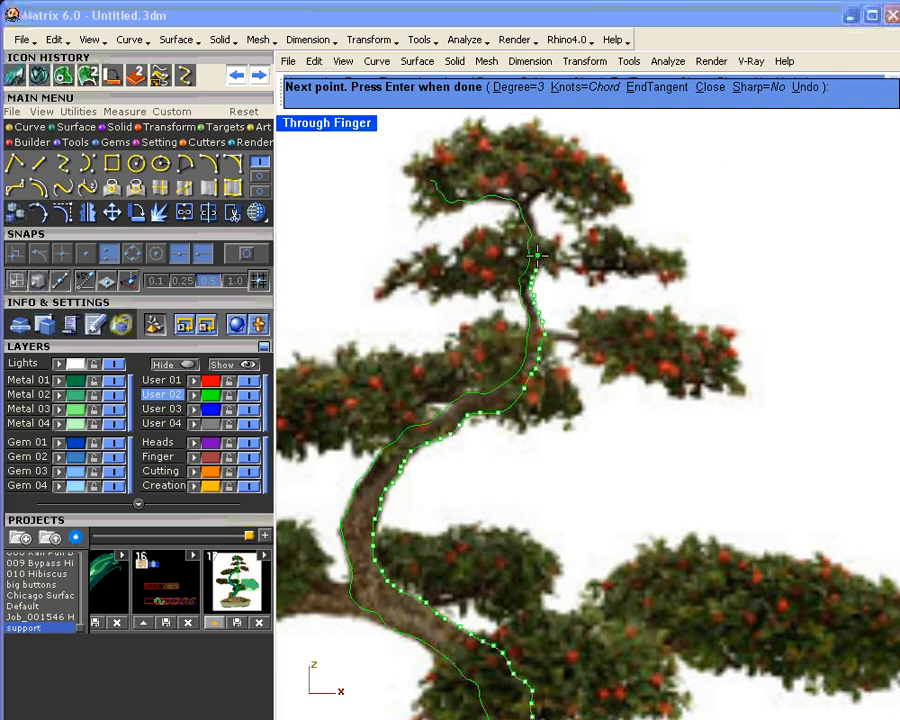
pyautogui.click(537, 253)
pyautogui.click(538, 246)
pyautogui.click(538, 238)
pyautogui.click(542, 230)
pyautogui.click(537, 221)
pyautogui.scroll(2, 520, 200)
pyautogui.scroll(2, 508, 192)
pyautogui.click(505, 190)
pyautogui.click(497, 188)
pyautogui.click(485, 184)
pyautogui.click(471, 181)
pyautogui.click(459, 188)
pyautogui.click(433, 193)
pyautogui.click(426, 199)
pyautogui.click(403, 196)
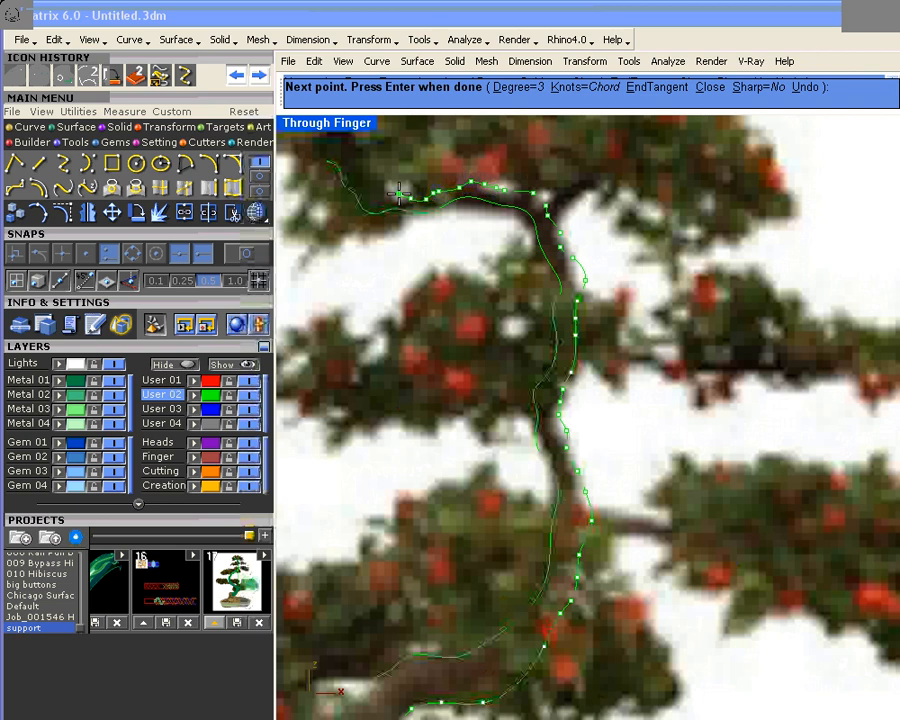
pyautogui.click(391, 196)
pyautogui.click(383, 199)
pyautogui.click(376, 200)
pyautogui.click(360, 189)
pyautogui.click(354, 183)
pyautogui.click(350, 176)
pyautogui.click(344, 167)
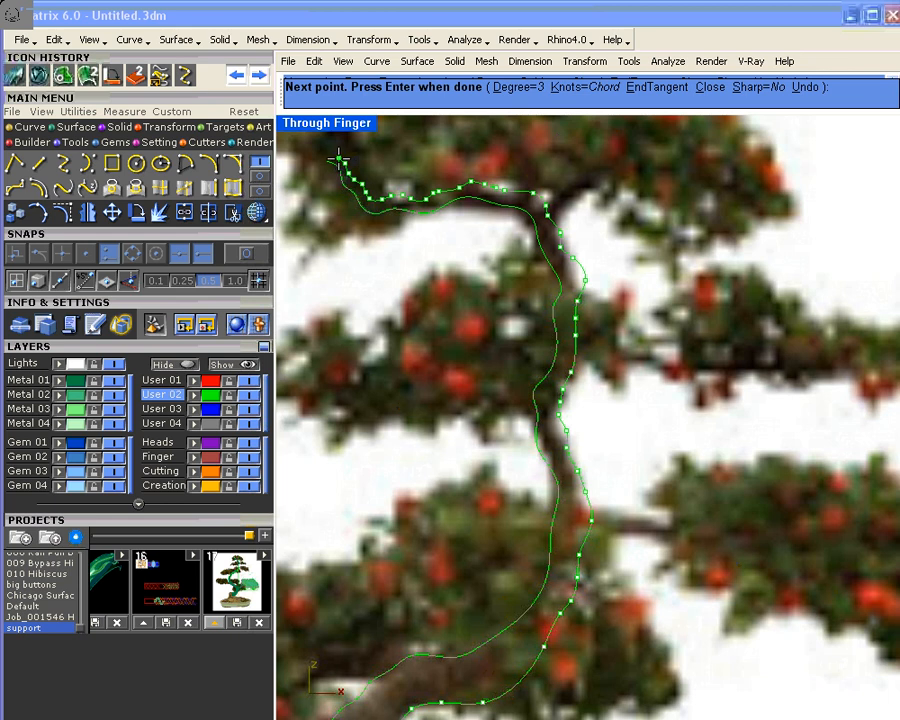
pyautogui.press('Return')
# Show all four viewports and examine the two trunk curves against the bonsai picture in perspective
pyautogui.scroll(-2, 378, 213)
pyautogui.scroll(-4, 378, 213)
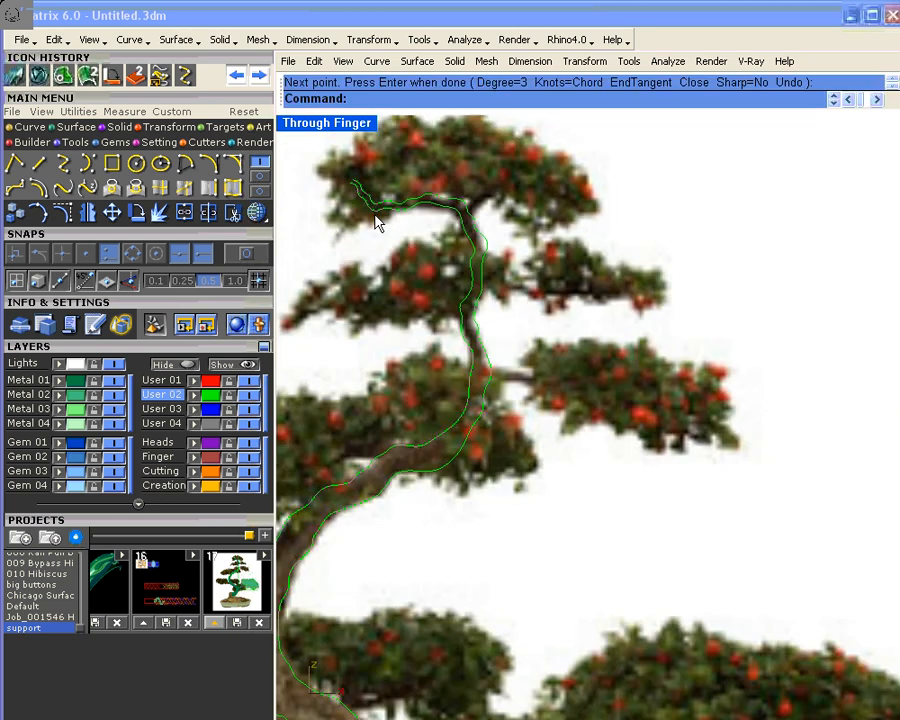
pyautogui.scroll(-2, 386, 233)
pyautogui.moveTo(450, 325); pyautogui.dragTo(535, 250, button='right')
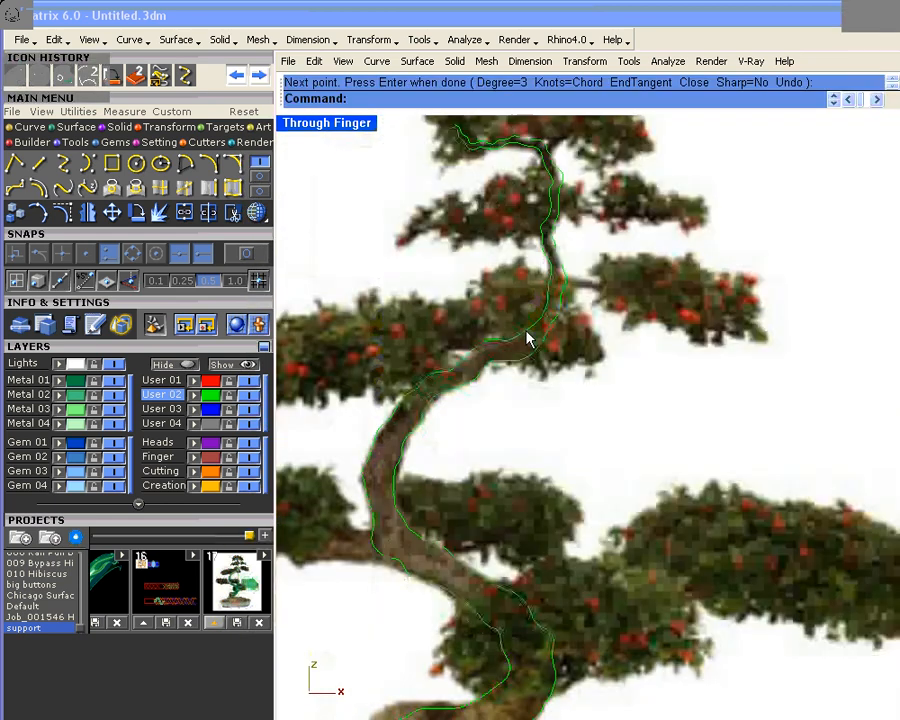
pyautogui.scroll(-3, 580, 396)
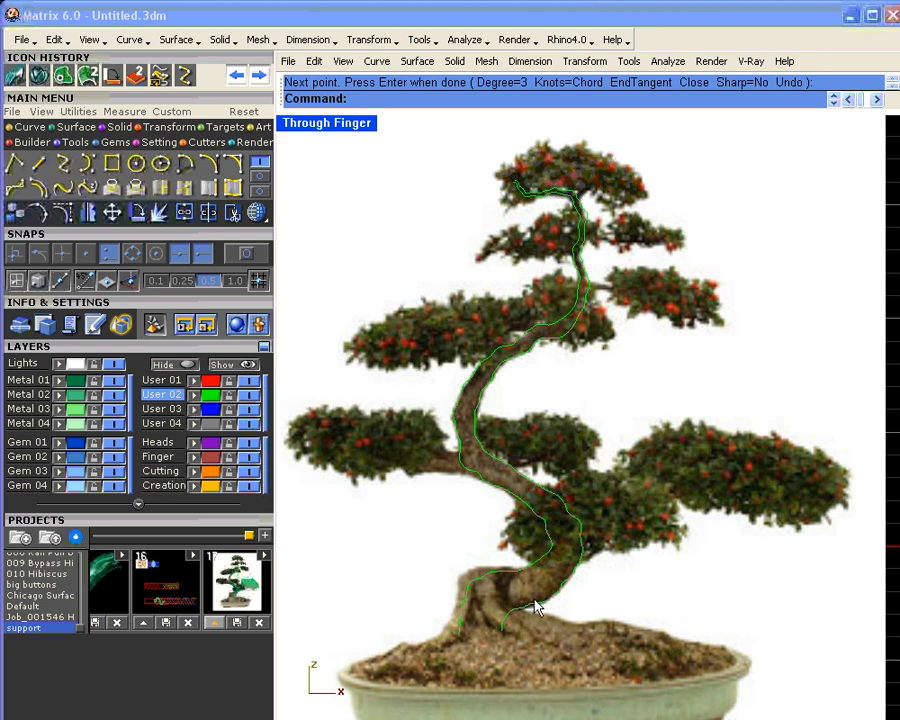
pyautogui.doubleClick(358, 125)
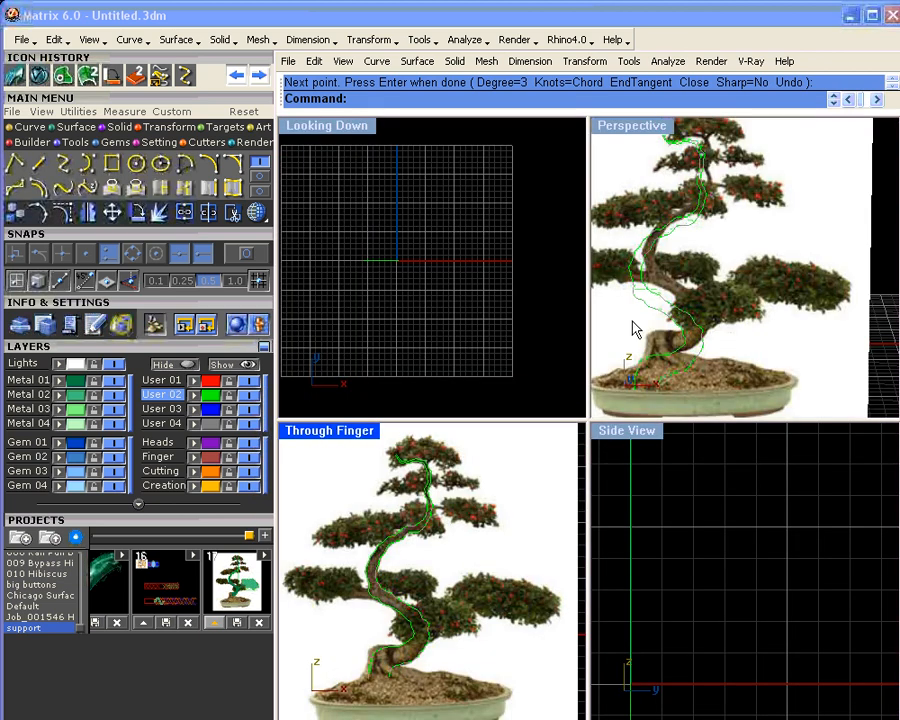
pyautogui.moveTo(727, 341); pyautogui.dragTo(686, 344, button='right')
pyautogui.press('F2')
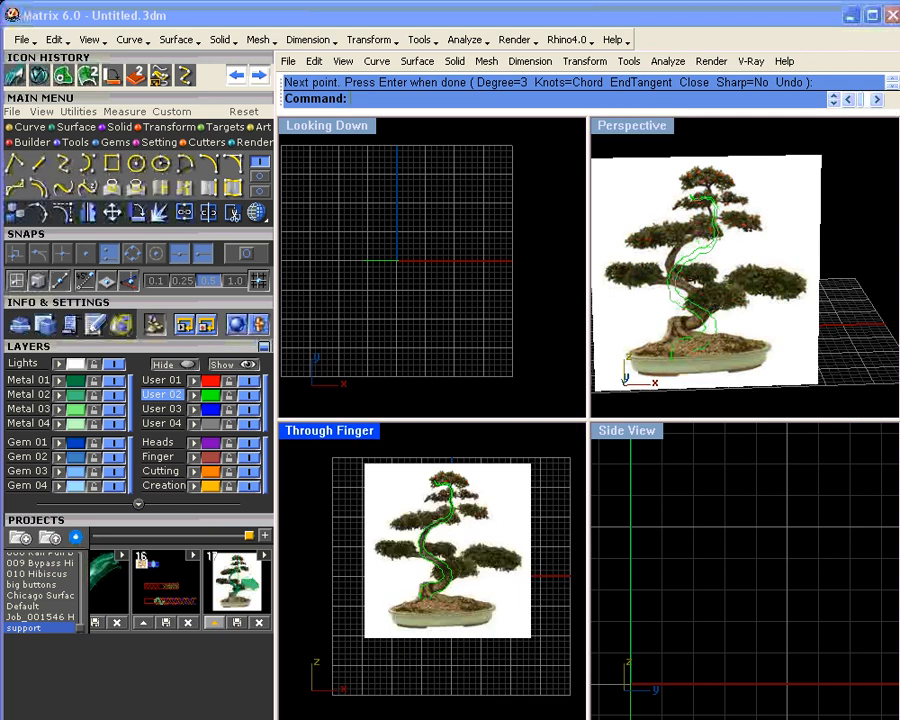
# Select the bonsai picture frame and examine its position relative to the origin in the Looking Down view
pyautogui.click(513, 489)
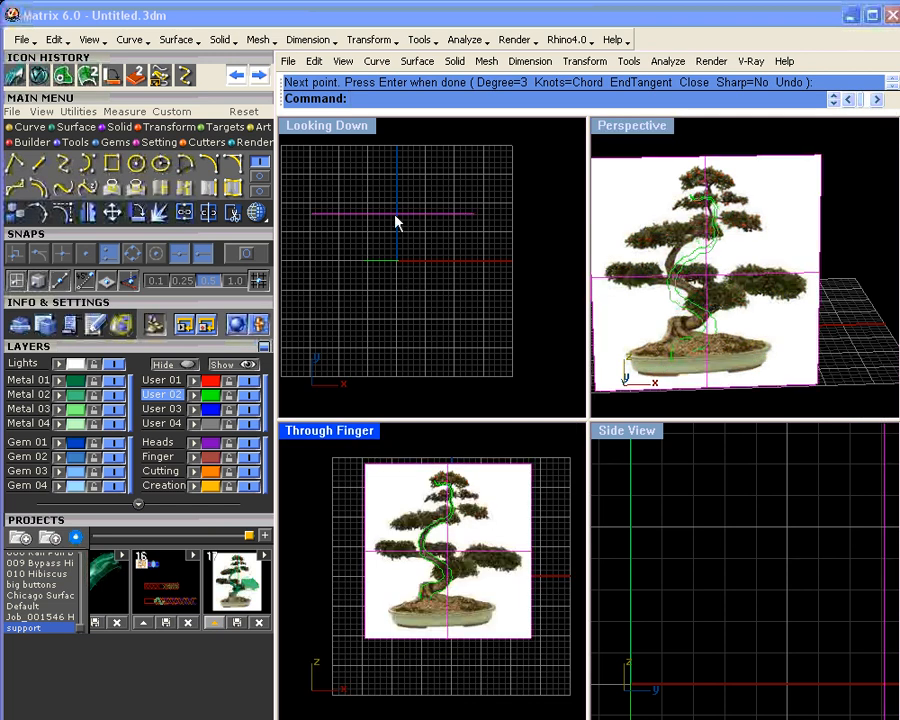
pyautogui.scroll(5, 418, 215)
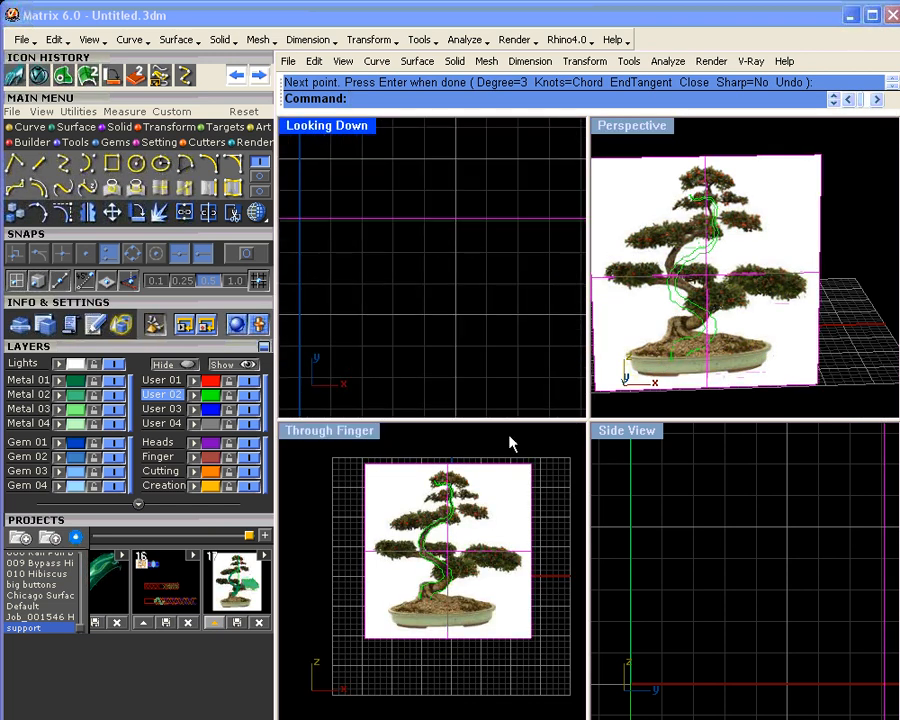
pyautogui.click(560, 480)
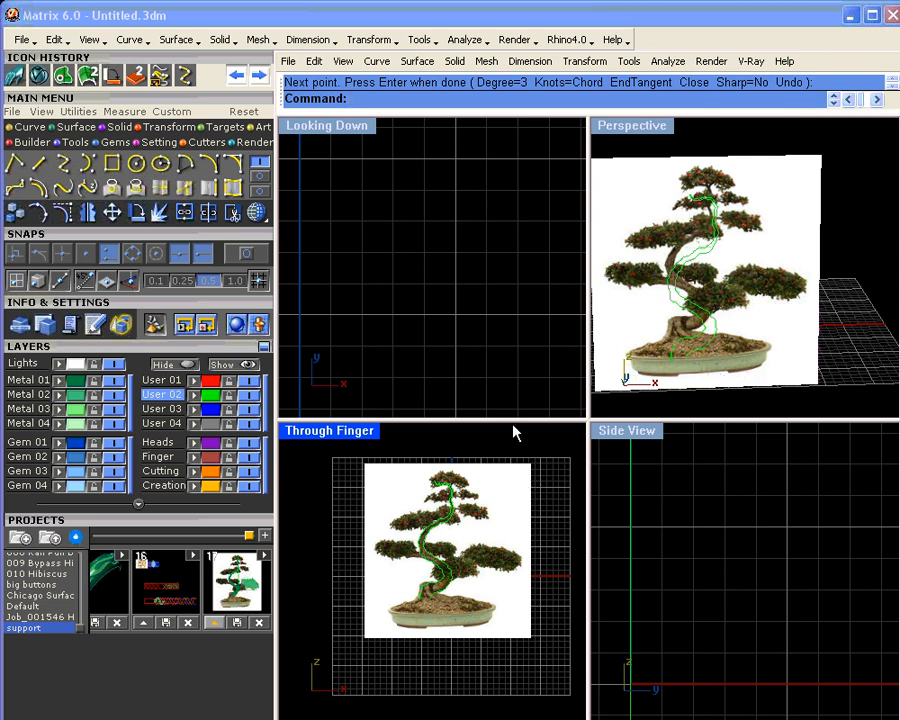
pyautogui.click(500, 490)
pyautogui.scroll(-4, 436, 291)
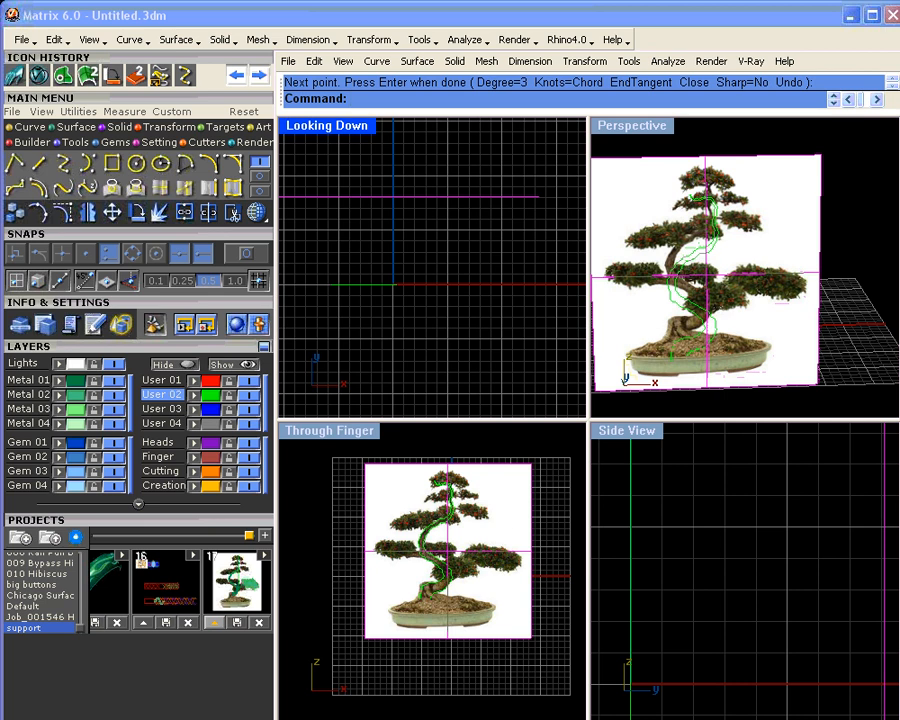
pyautogui.click(229, 425)
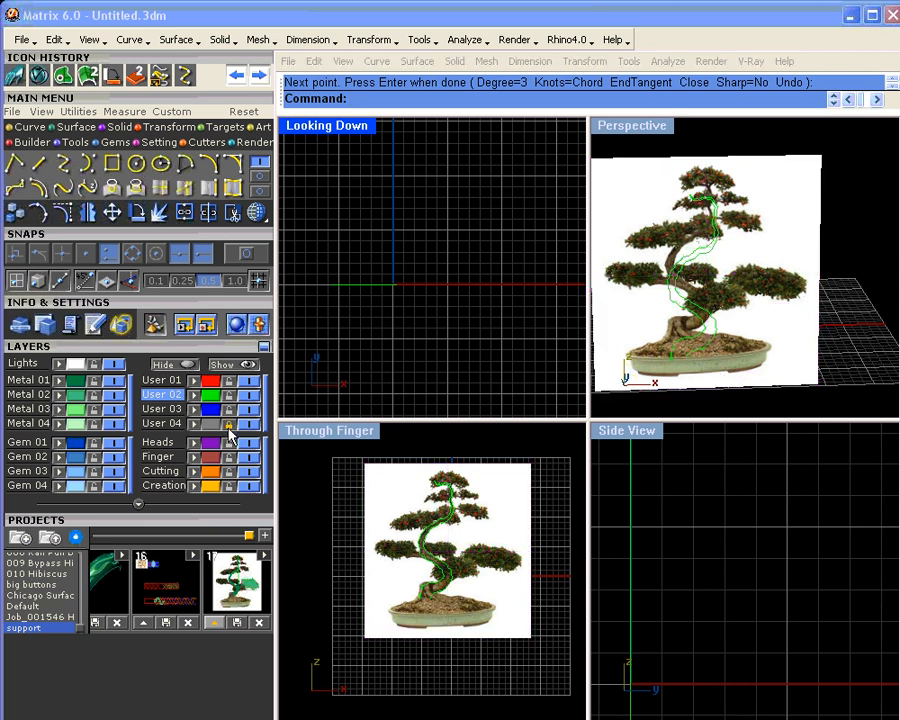
pyautogui.click(518, 485)
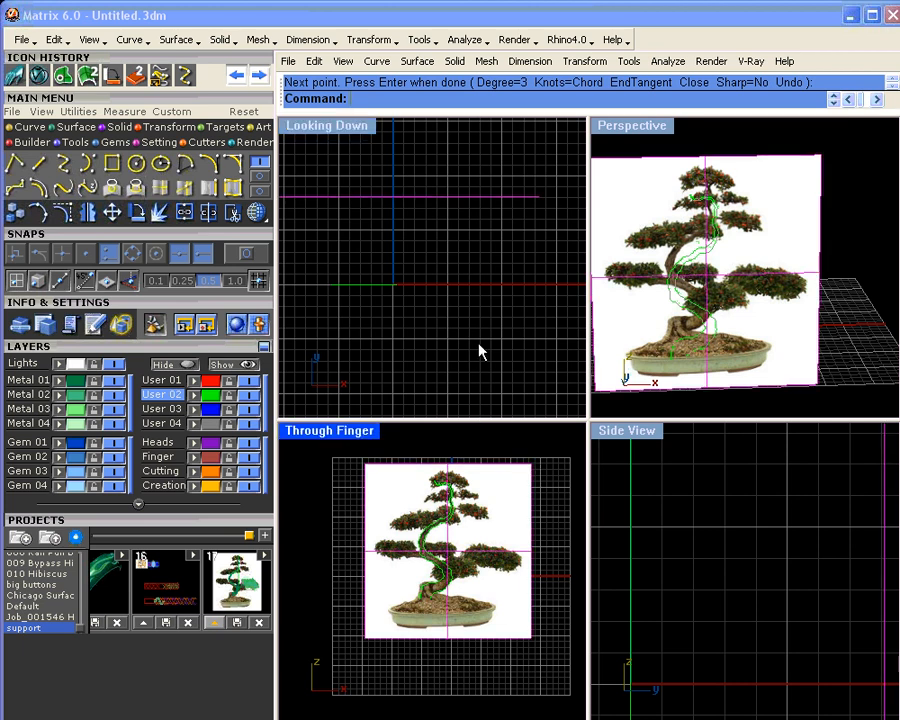
pyautogui.click(462, 203)
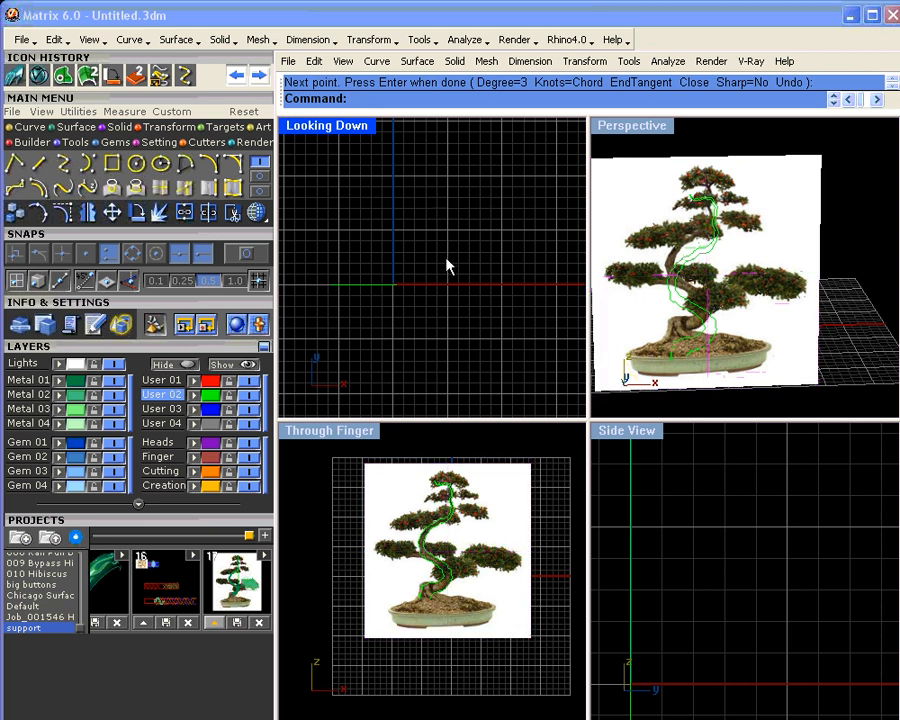
pyautogui.click(431, 191)
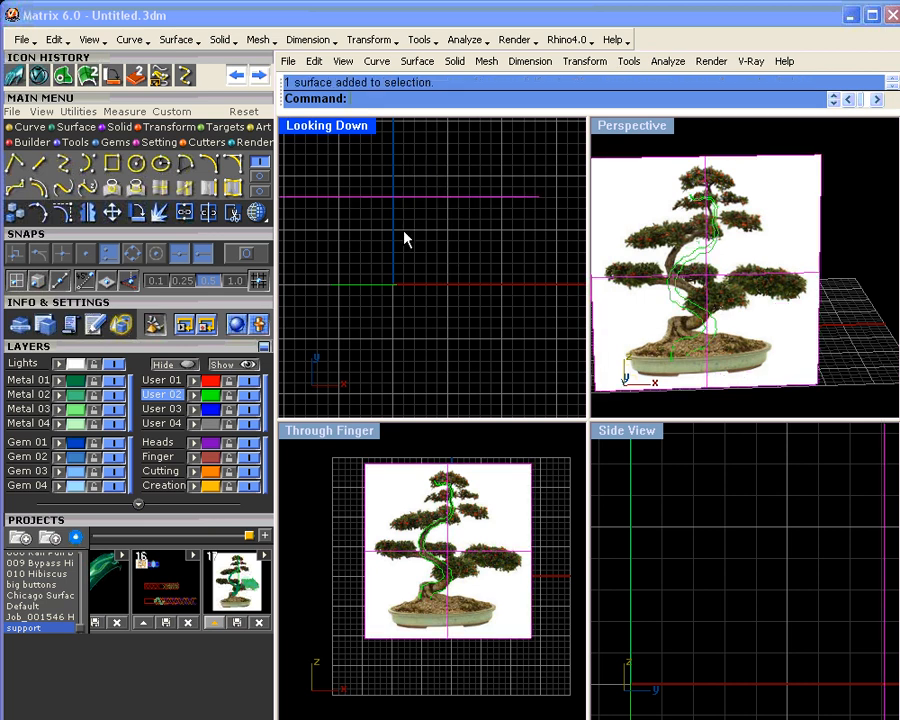
pyautogui.click(461, 158)
pyautogui.click(442, 197)
pyautogui.click(496, 505)
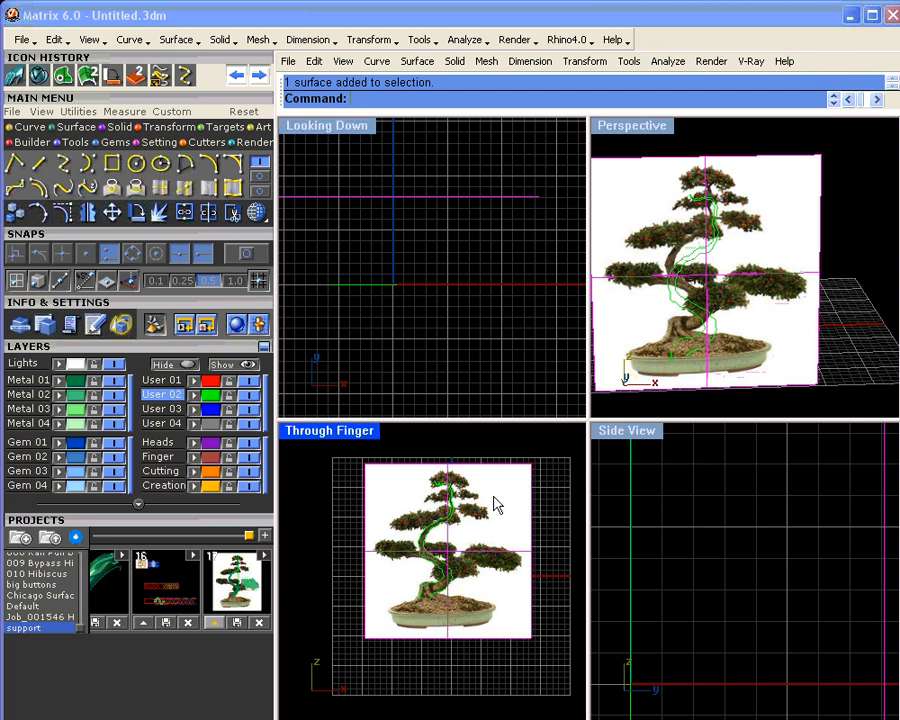
# Move the picture frame forward onto the plane of the trunk curves, then back to a position behind them
pyautogui.moveTo(496, 507); pyautogui.dragTo(501, 449)
pyautogui.moveTo(746, 355); pyautogui.dragTo(553, 496, button='right')
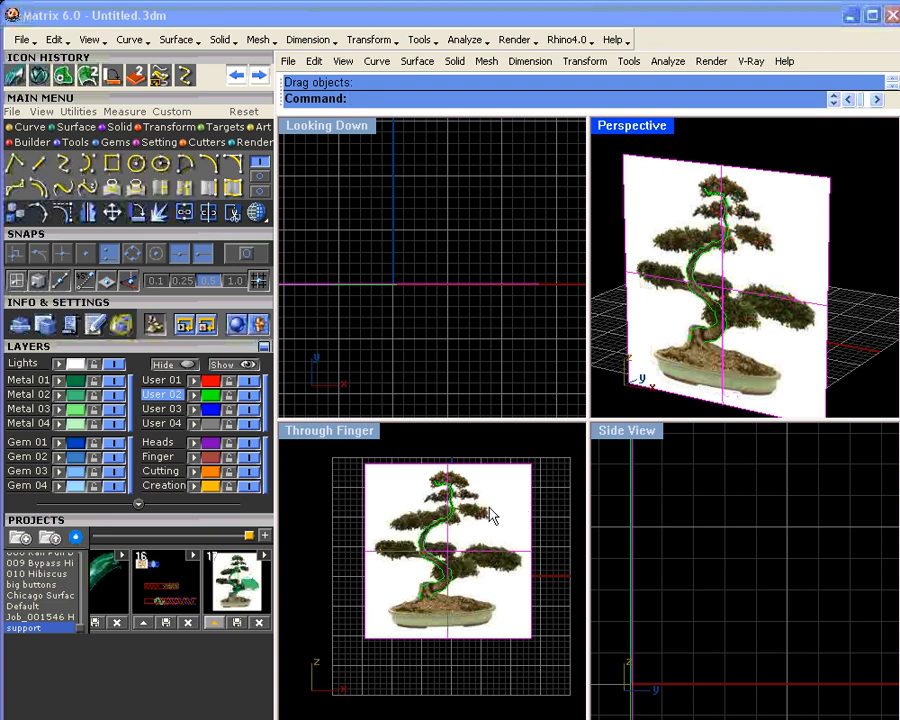
pyautogui.moveTo(493, 509); pyautogui.dragTo(499, 537)
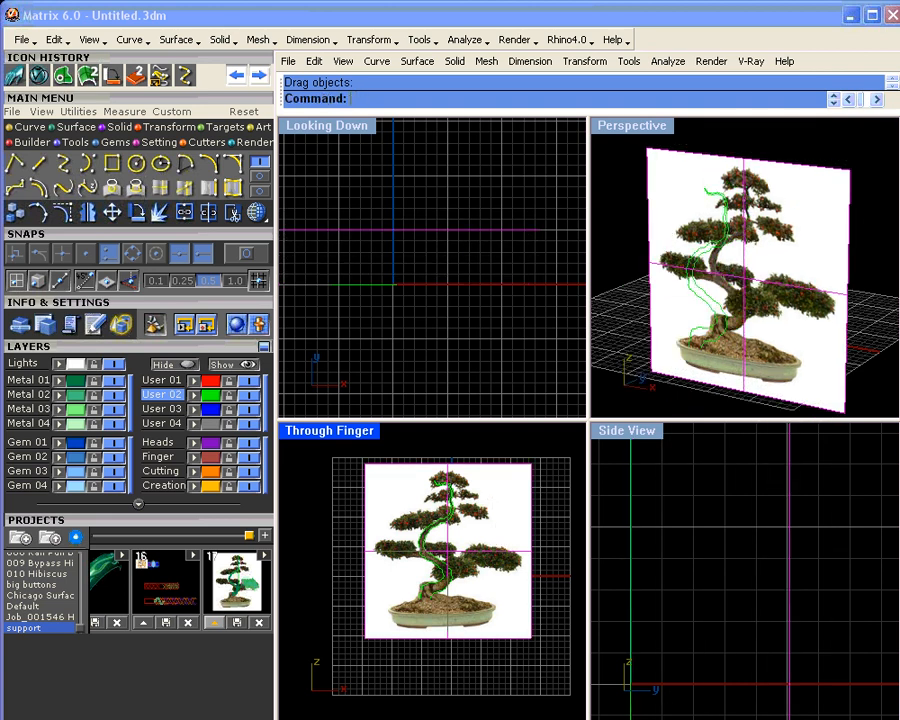
pyautogui.moveTo(680, 290); pyautogui.dragTo(738, 285, button='right')
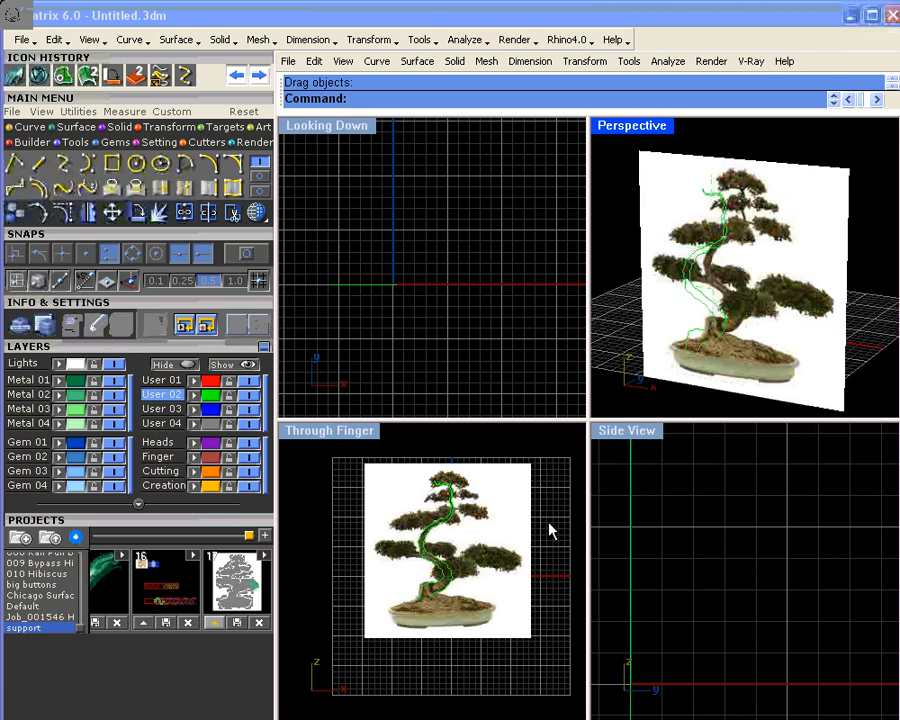
pyautogui.moveTo(676, 493); pyautogui.dragTo(716, 605, button='right')
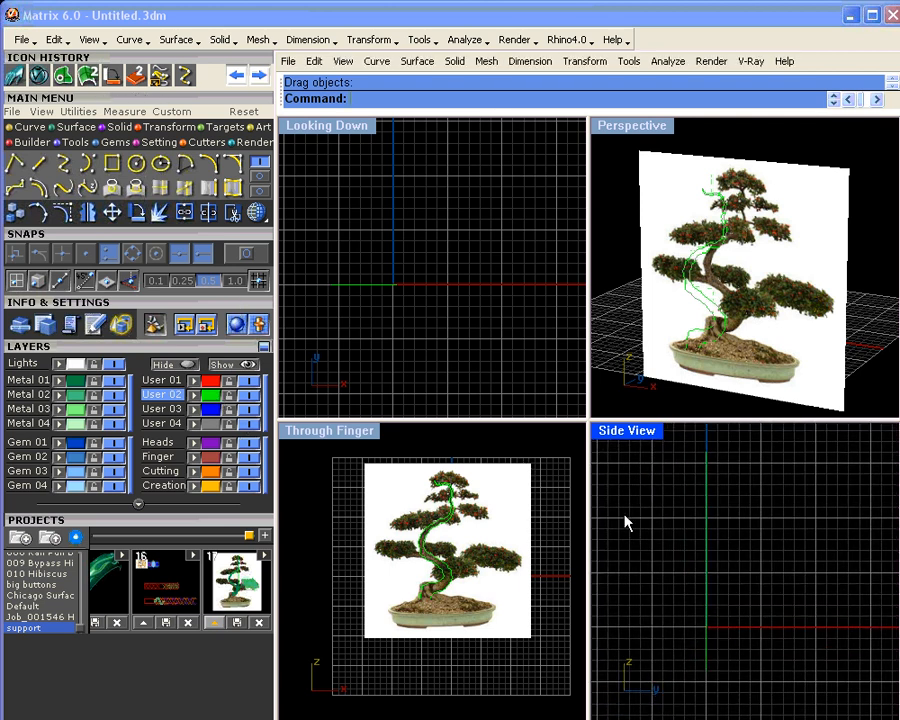
pyautogui.moveTo(726, 624)
pyautogui.mouseDown(button='right')
pyautogui.moveTo(709, 657)
pyautogui.moveTo(722, 603)
pyautogui.mouseUp(button='right')
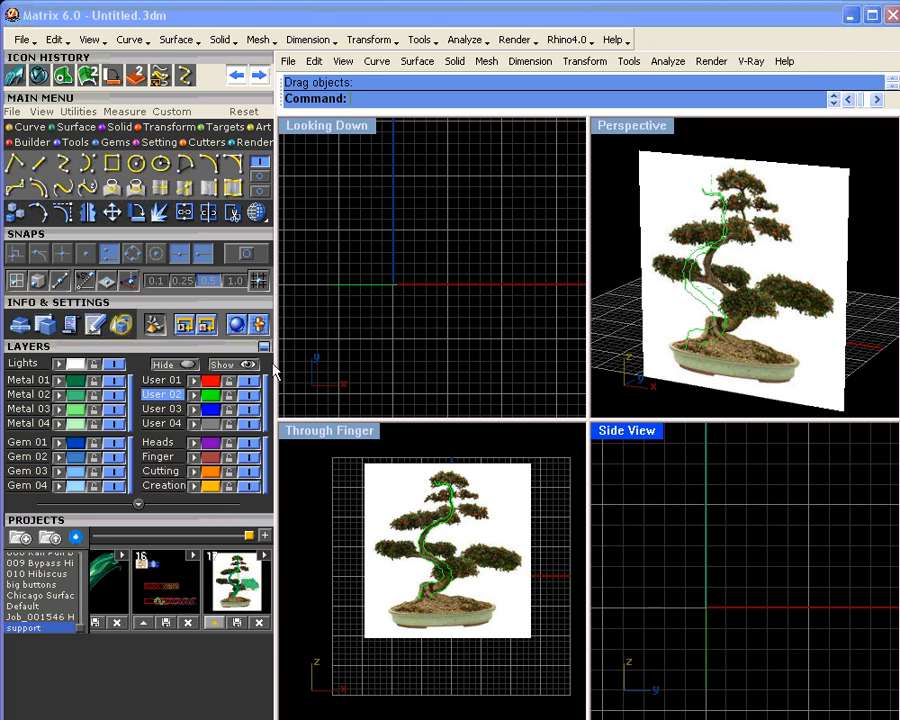
# Draw an interpolated curve for the trunk's side profile in the Side View, winding from the soil level up to the treetop
pyautogui.click(63, 163)
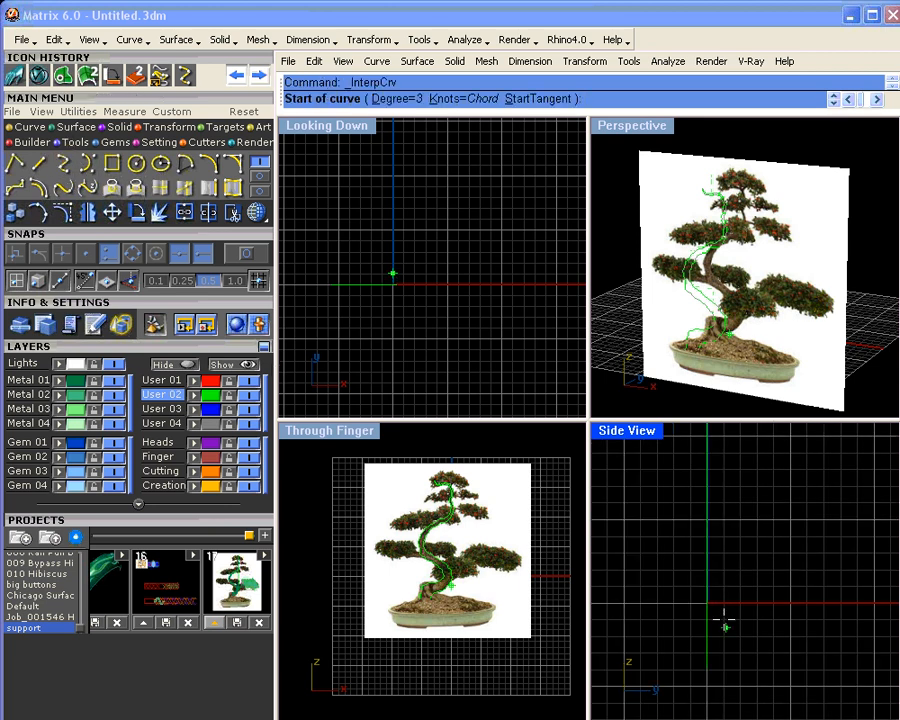
pyautogui.click(710, 667)
pyautogui.click(710, 633)
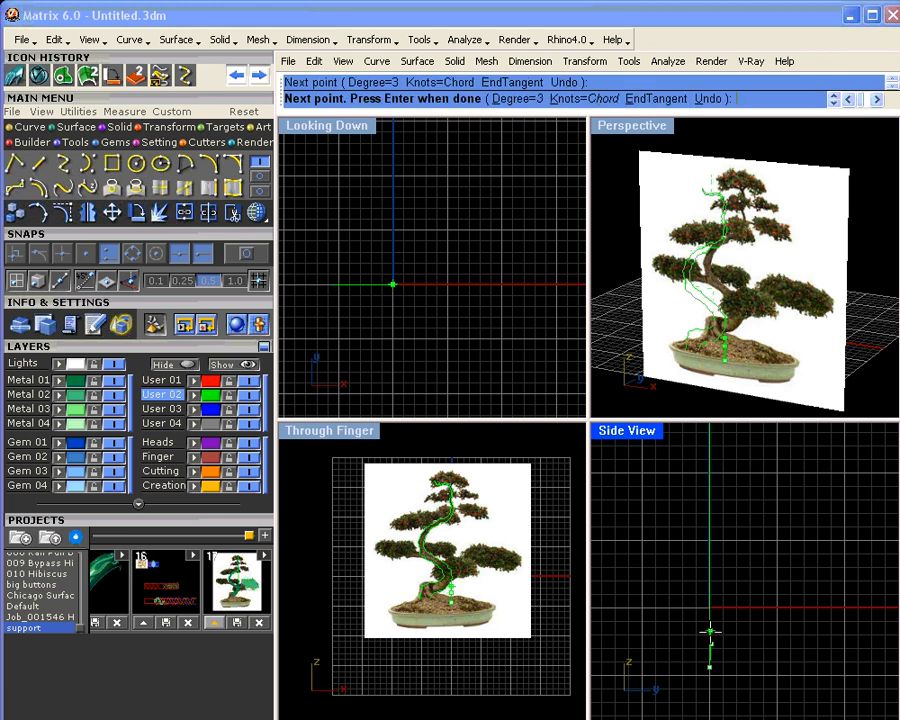
pyautogui.click(710, 627)
pyautogui.click(710, 620)
pyautogui.click(704, 605)
pyautogui.click(699, 590)
pyautogui.click(697, 563)
pyautogui.click(703, 552)
pyautogui.click(712, 544)
pyautogui.click(721, 534)
pyautogui.click(728, 523)
pyautogui.click(734, 517)
pyautogui.click(738, 512)
pyautogui.click(739, 502)
pyautogui.click(748, 490)
pyautogui.click(745, 471)
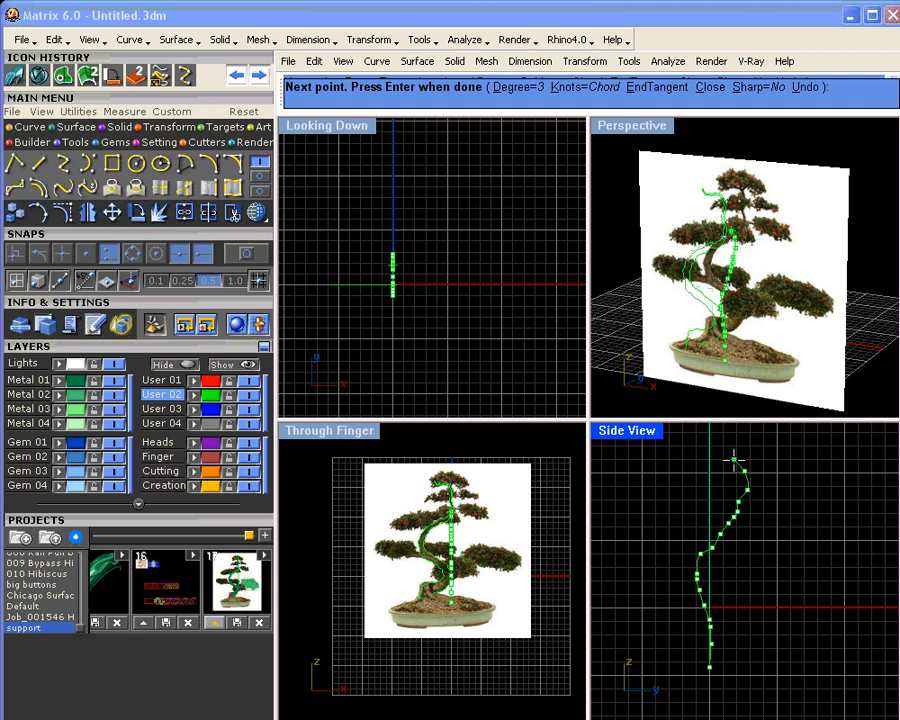
pyautogui.moveTo(739, 463); pyautogui.dragTo(753, 538, button='right')
pyautogui.click(734, 483)
pyautogui.click(727, 478)
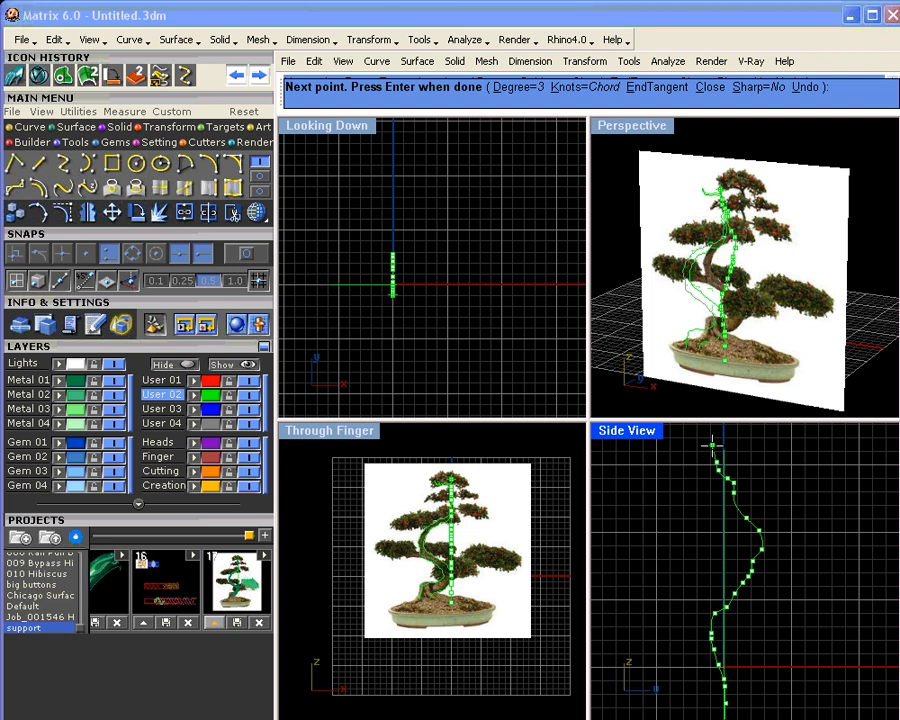
pyautogui.press('Return')
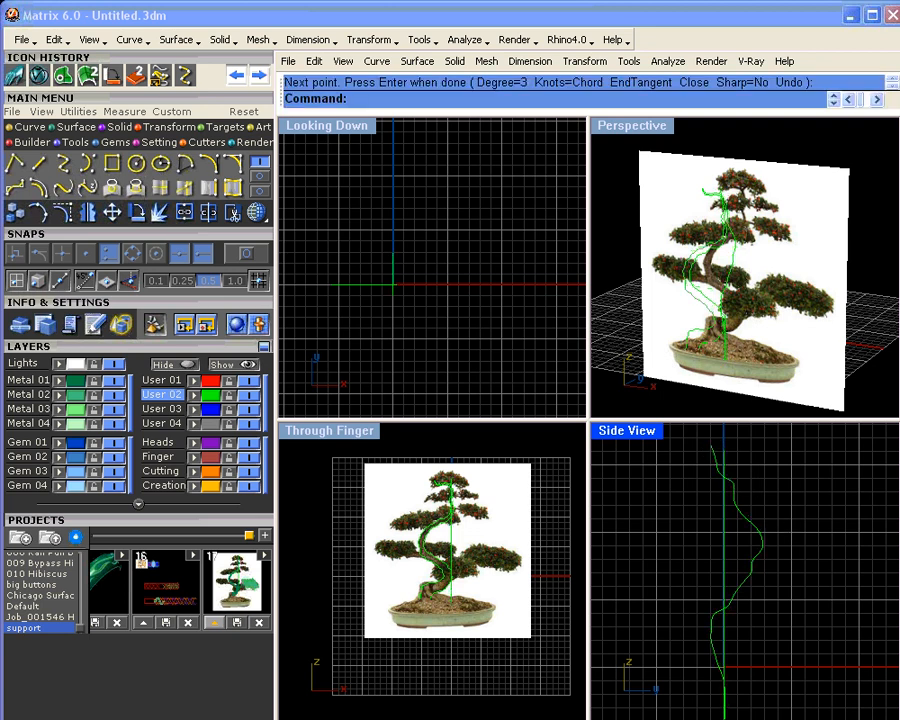
# Make User 01 the current layer and combine the trunk's left-edge curve with the side profile using Curve from 2 View History
pyautogui.moveTo(713, 335); pyautogui.dragTo(801, 326, button='right')
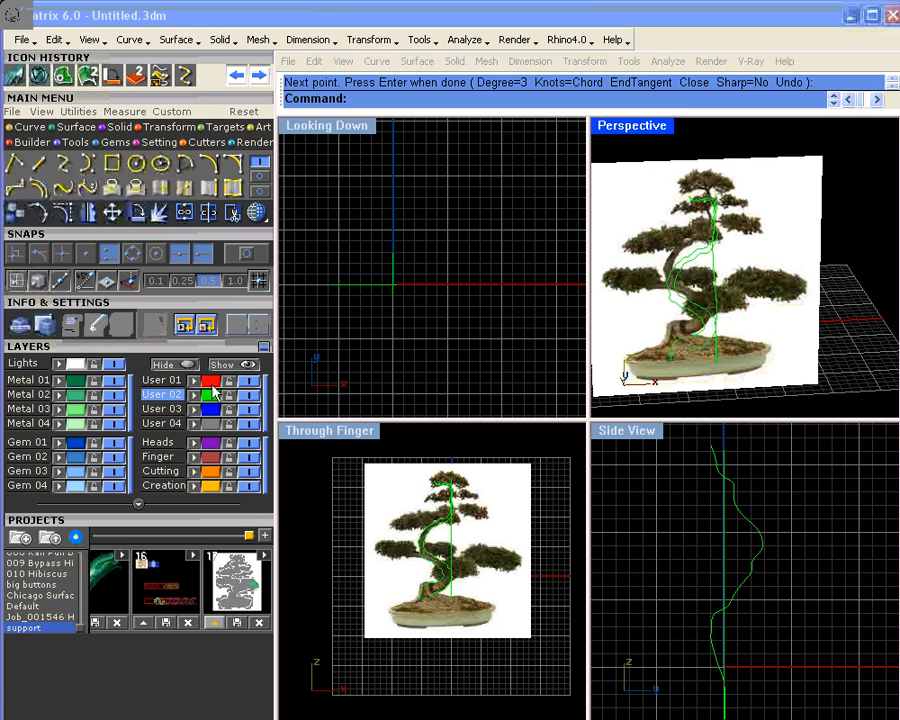
pyautogui.click(209, 382)
pyautogui.click(259, 176)
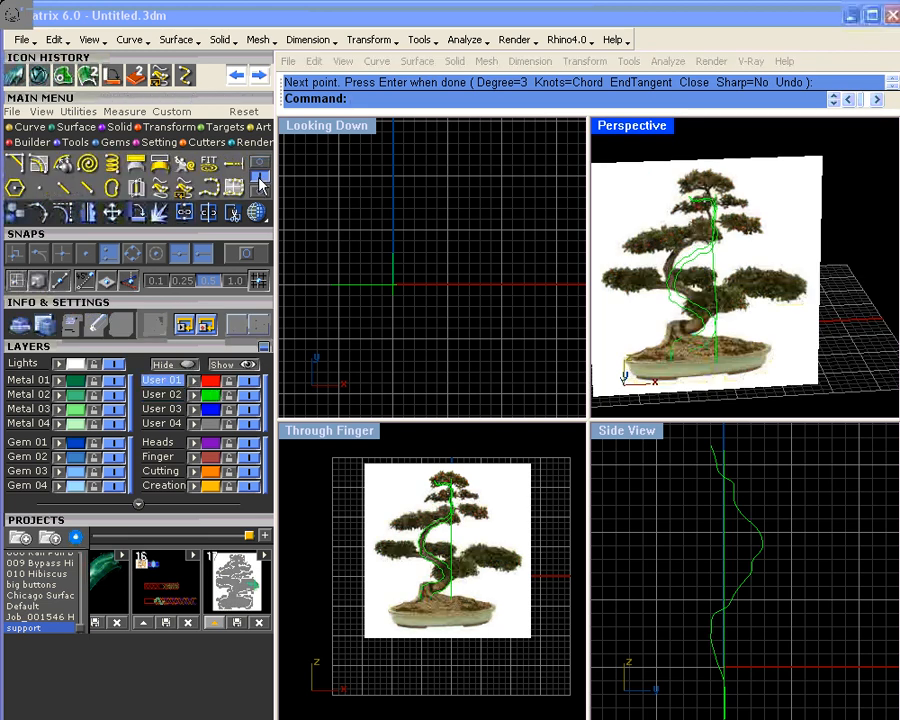
pyautogui.click(184, 190)
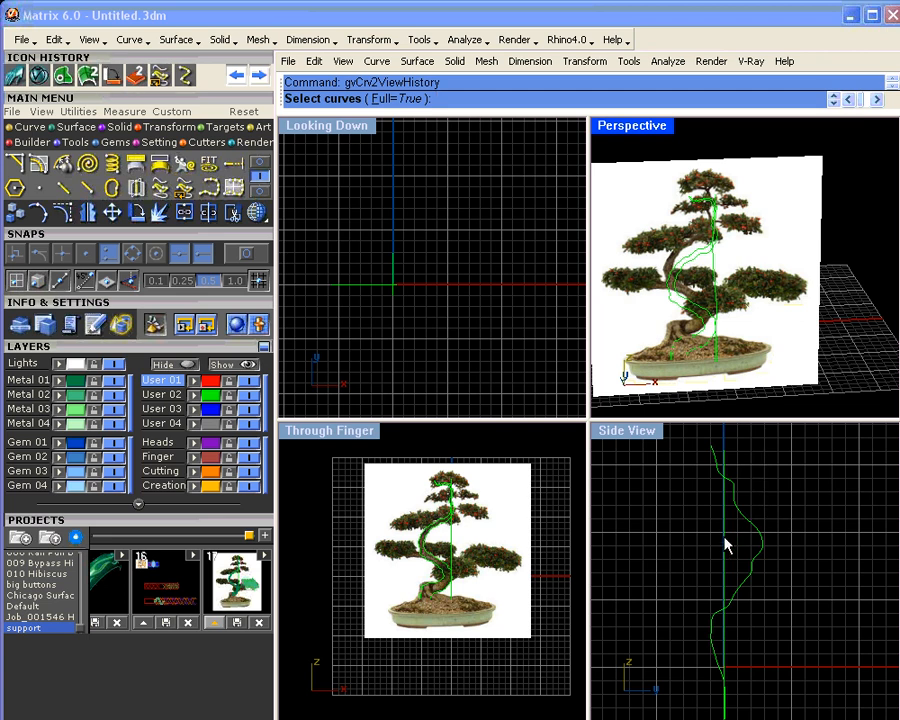
pyautogui.click(693, 322)
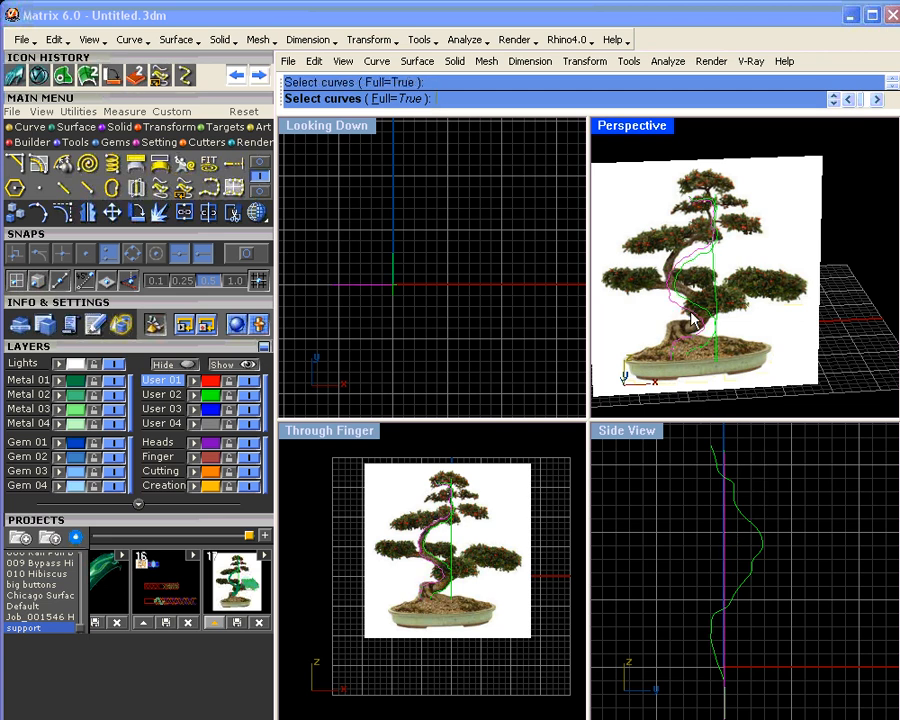
pyautogui.press('Return')
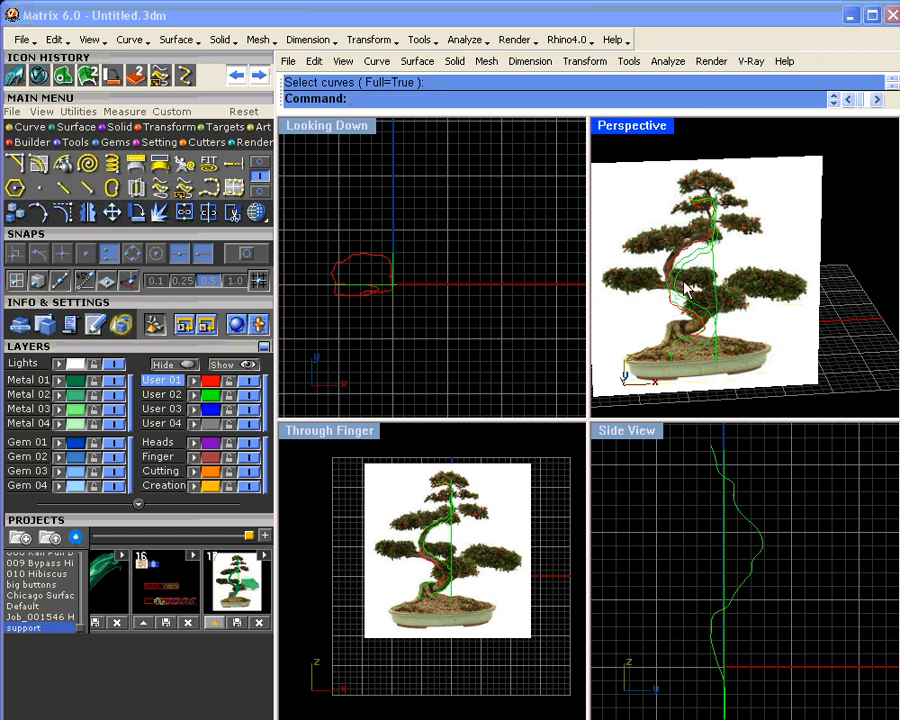
# Combine the trunk's right-edge curve with the same side profile using Curve from 2 View History
pyautogui.click(679, 283)
pyautogui.click(718, 320)
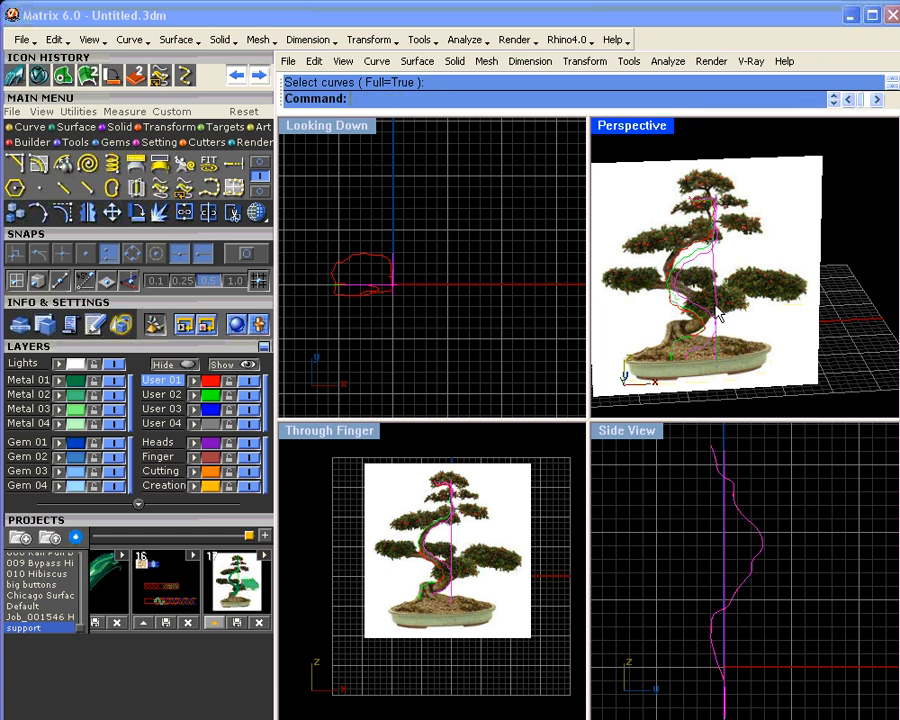
pyautogui.click(177, 180)
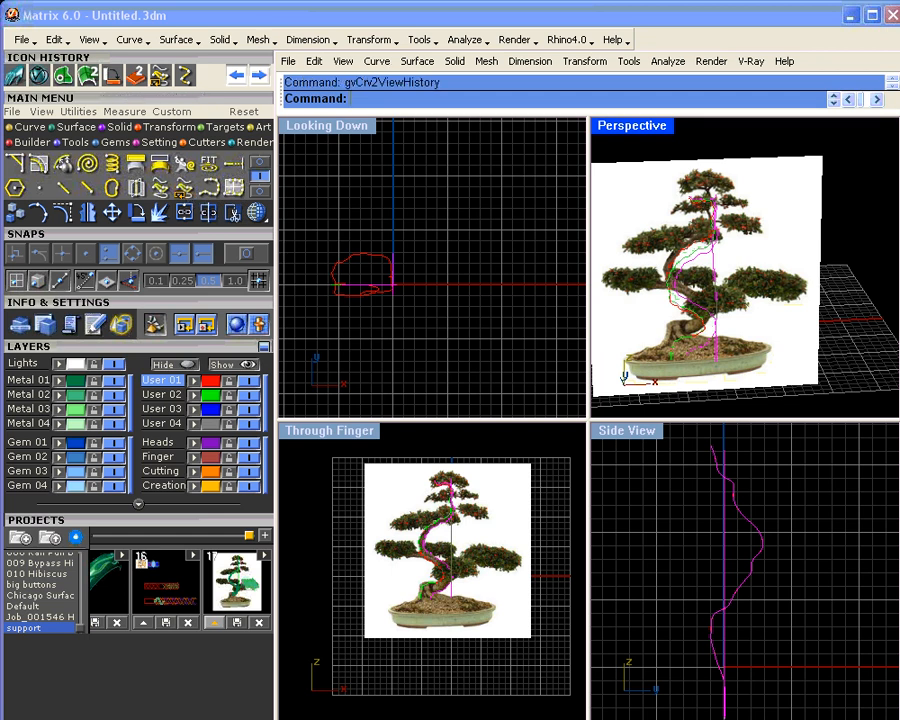
pyautogui.moveTo(670, 308)
pyautogui.mouseDown(button='right')
pyautogui.moveTo(755, 263)
pyautogui.moveTo(852, 269)
pyautogui.moveTo(843, 259)
pyautogui.moveTo(658, 292)
pyautogui.mouseUp(button='right')
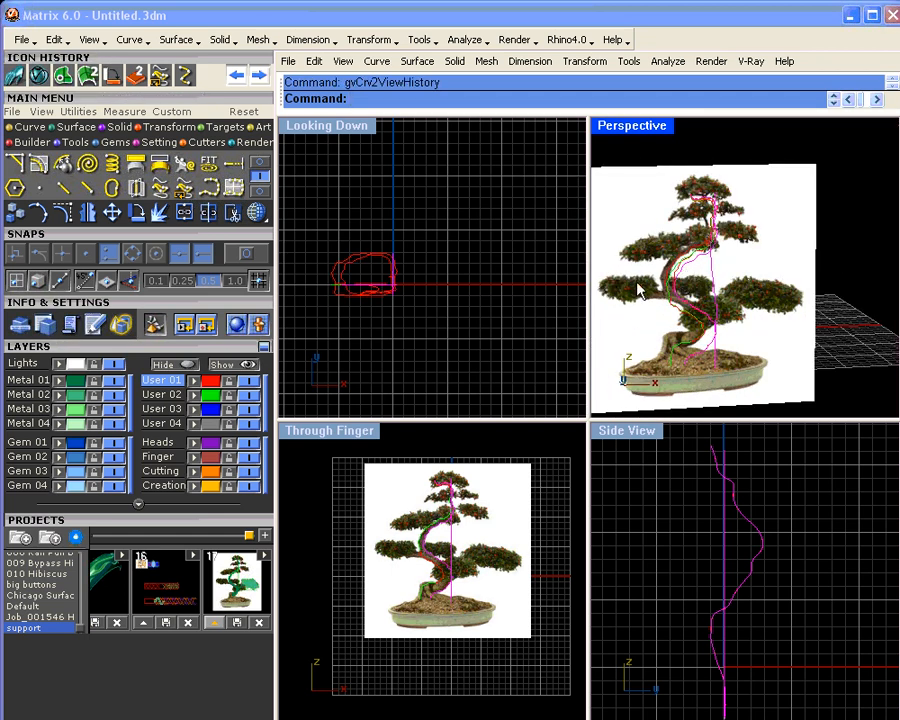
pyautogui.press('Escape')
# Hide the User 02 layer and examine the two red 3D trunk curves in an enlarged perspective view, returning to four viewports
pyautogui.click(248, 397)
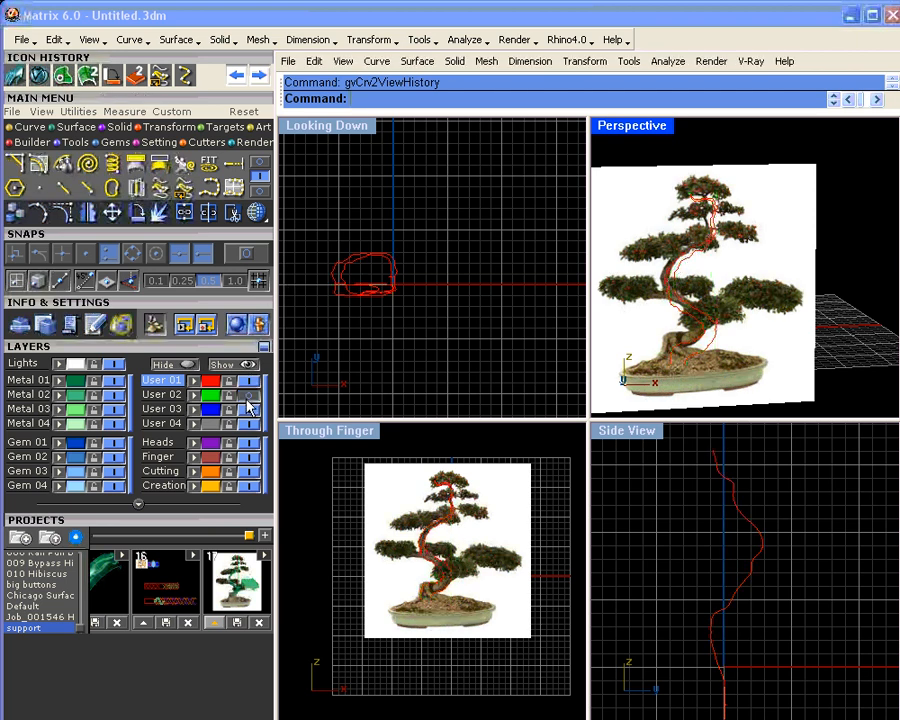
pyautogui.doubleClick(660, 128)
pyautogui.moveTo(510, 400); pyautogui.dragTo(449, 437, button='right')
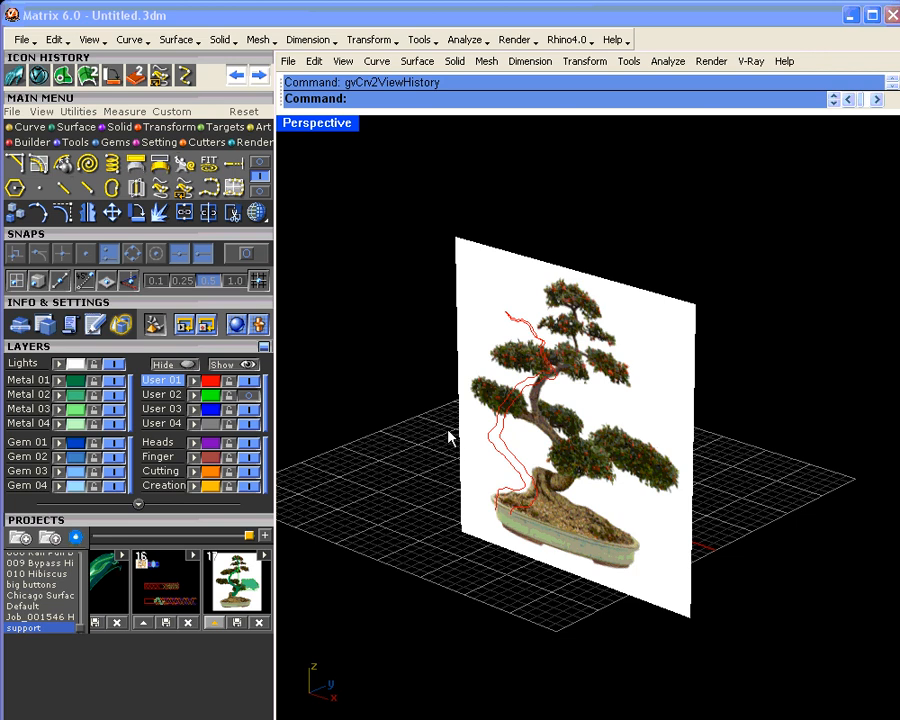
pyautogui.doubleClick(341, 132)
pyautogui.moveTo(650, 541); pyautogui.dragTo(675, 515, button='right')
pyautogui.scroll(-2, 675, 514)
pyautogui.moveTo(664, 565); pyautogui.dragTo(673, 555, button='right')
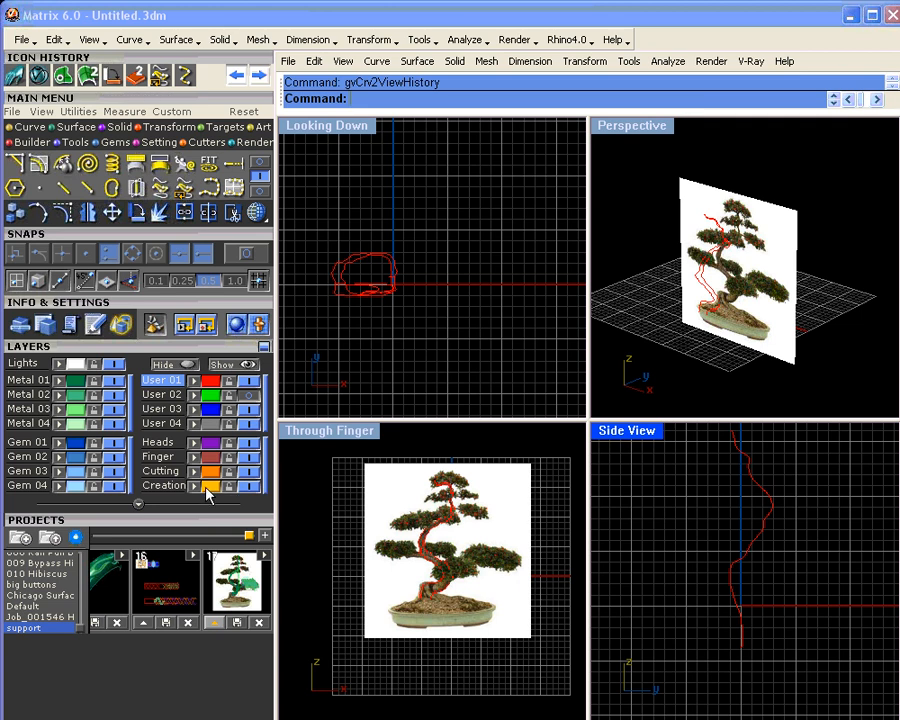
# On the Creation layer, draw a closed, irregular trunk cross-section in the Side View with an interpolated curve, beside the trunk curves
pyautogui.click(163, 485)
pyautogui.click(259, 162)
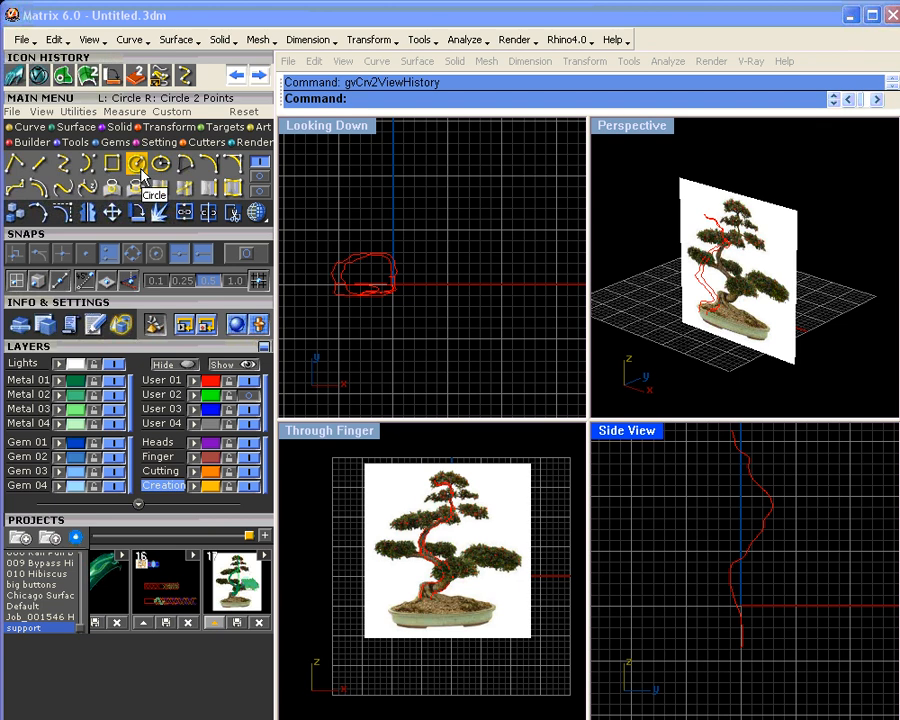
pyautogui.click(62, 163)
pyautogui.scroll(5, 699, 617)
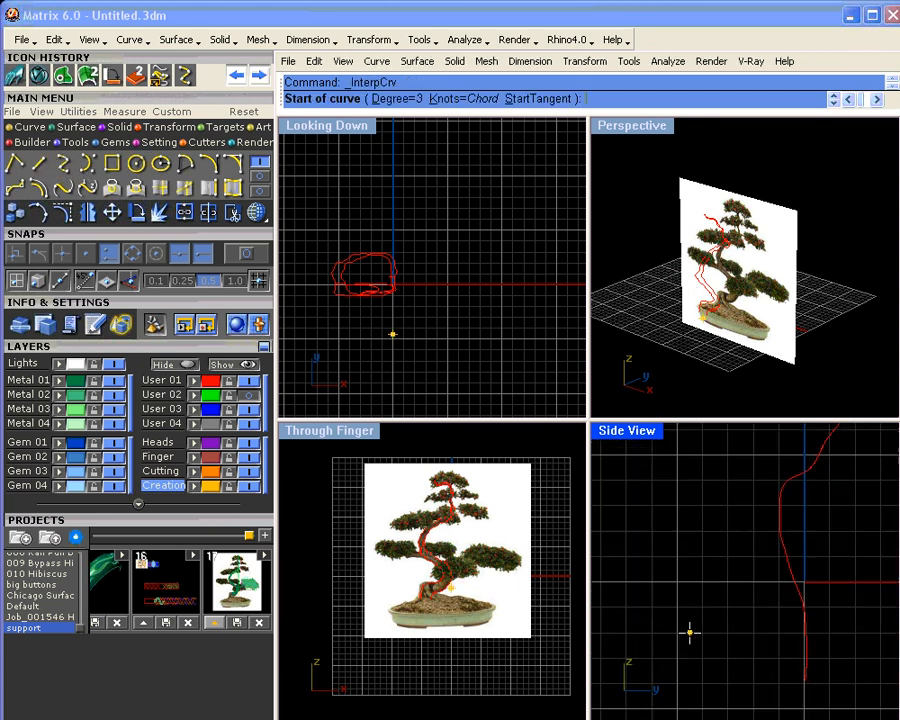
pyautogui.click(679, 567)
pyautogui.click(676, 568)
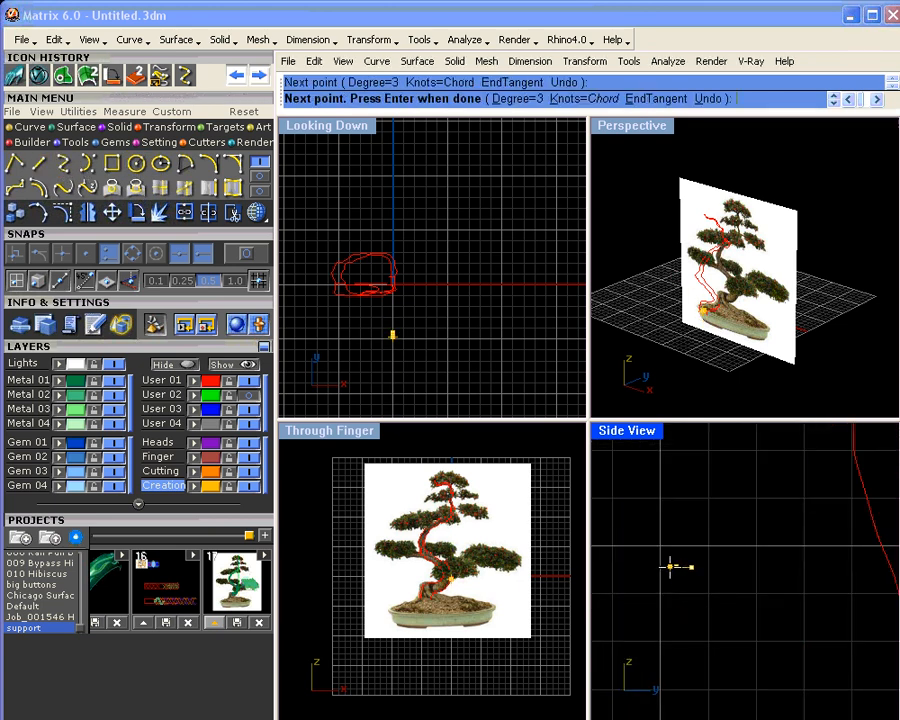
pyautogui.click(653, 619)
pyautogui.click(656, 628)
pyautogui.click(661, 633)
pyautogui.click(668, 646)
pyautogui.click(676, 650)
pyautogui.click(697, 653)
pyautogui.click(710, 655)
pyautogui.click(718, 660)
pyautogui.click(730, 659)
pyautogui.click(742, 658)
pyautogui.click(749, 653)
pyautogui.click(751, 642)
pyautogui.click(749, 631)
pyautogui.click(756, 622)
pyautogui.click(759, 609)
pyautogui.click(759, 600)
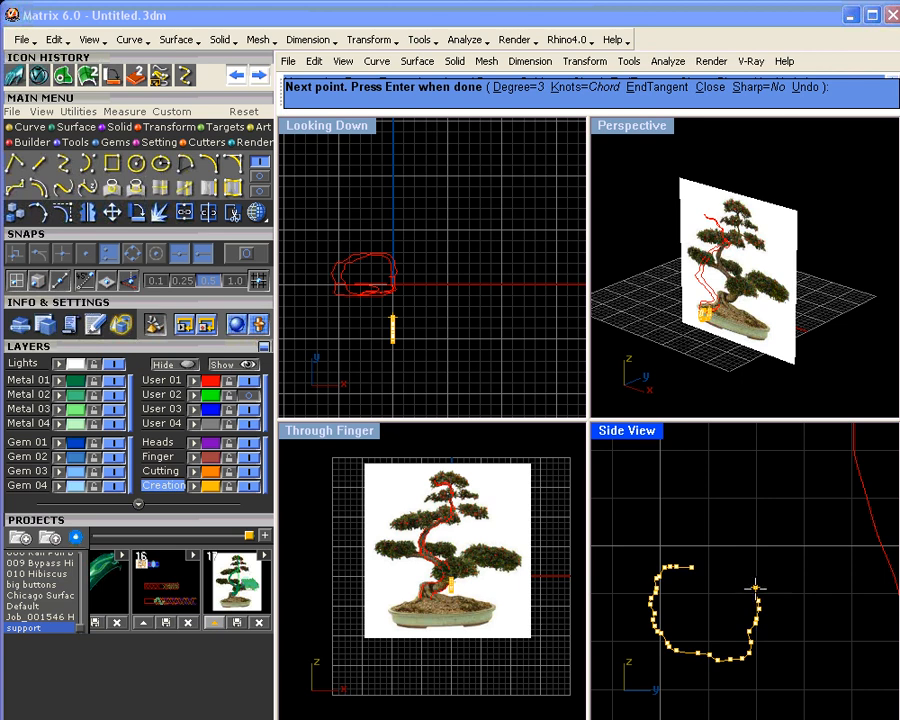
pyautogui.click(742, 567)
pyautogui.click(698, 572)
# Edit the cross-section's control points to untangle the small loop at its closing point and reshape its upper edge
pyautogui.moveTo(723, 603); pyautogui.dragTo(765, 578, button='right')
pyautogui.scroll(14, 773, 546)
pyautogui.click(788, 499)
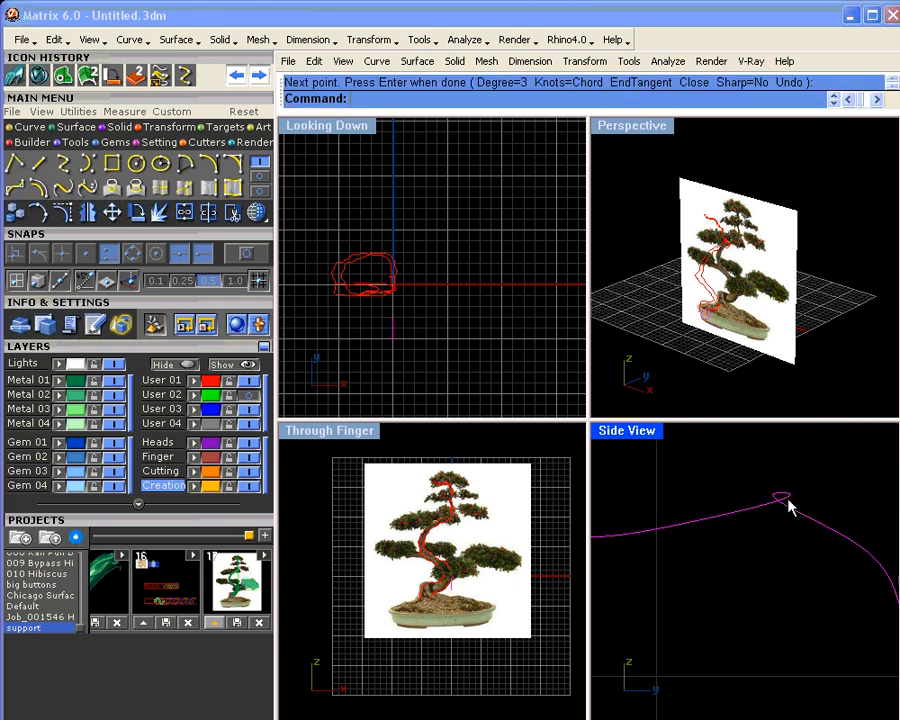
pyautogui.click(62, 212)
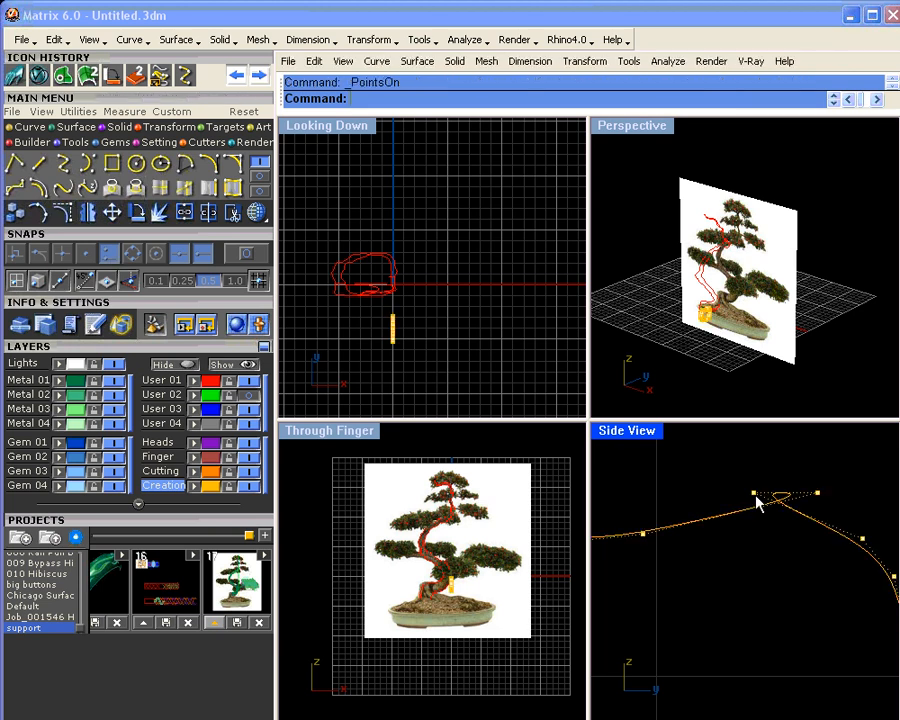
pyautogui.moveTo(816, 492); pyautogui.dragTo(683, 517)
pyautogui.scroll(-10, 717, 494)
pyautogui.moveTo(687, 558); pyautogui.dragTo(739, 536, button='right')
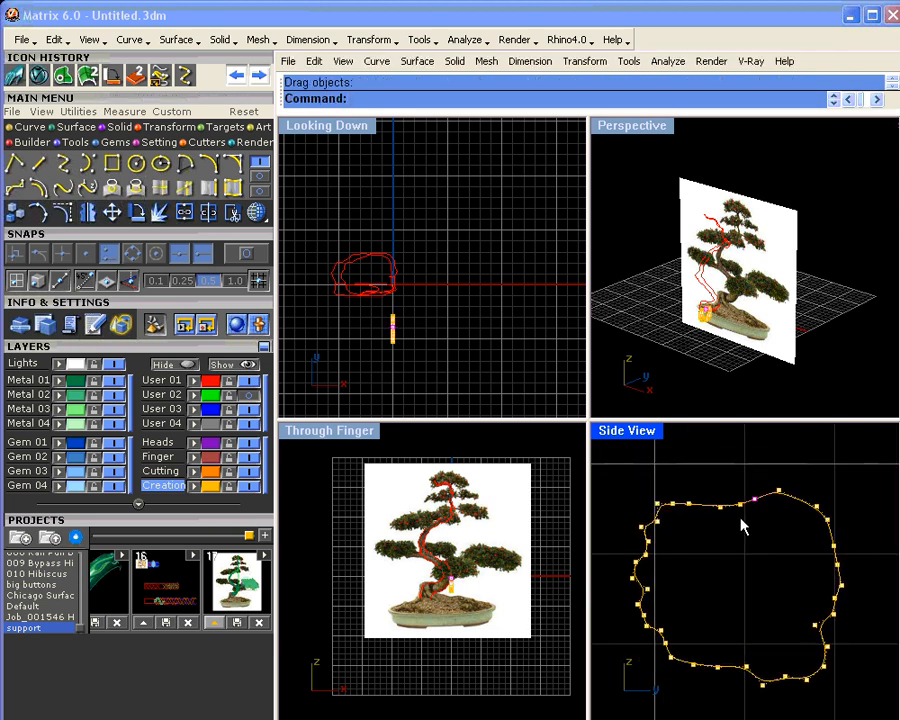
pyautogui.scroll(4, 743, 490)
pyautogui.moveTo(740, 505); pyautogui.dragTo(717, 496)
pyautogui.moveTo(663, 503); pyautogui.dragTo(679, 494)
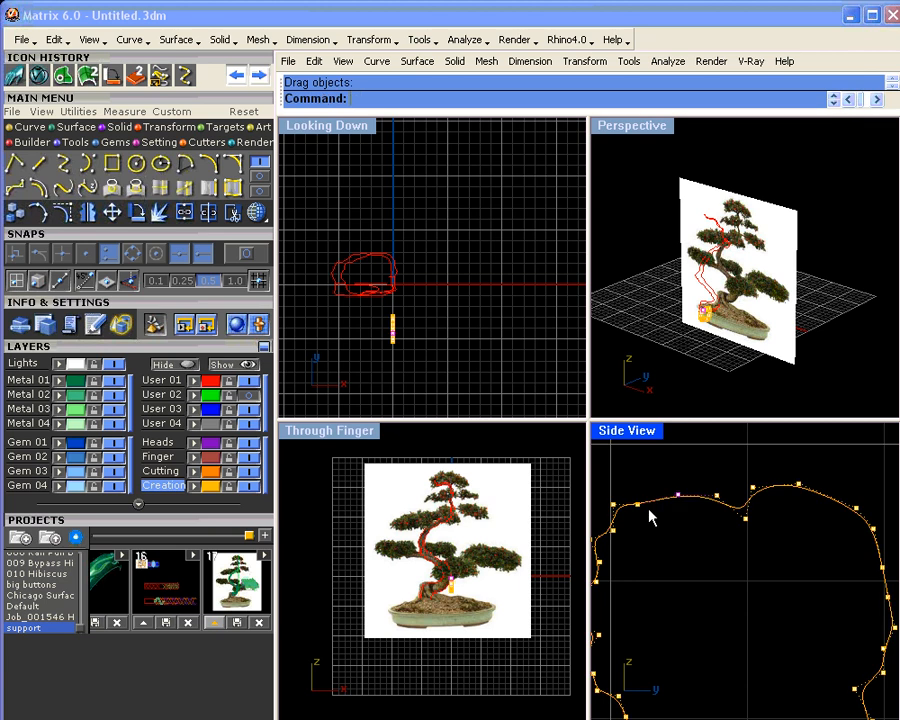
pyautogui.scroll(-2, 655, 500)
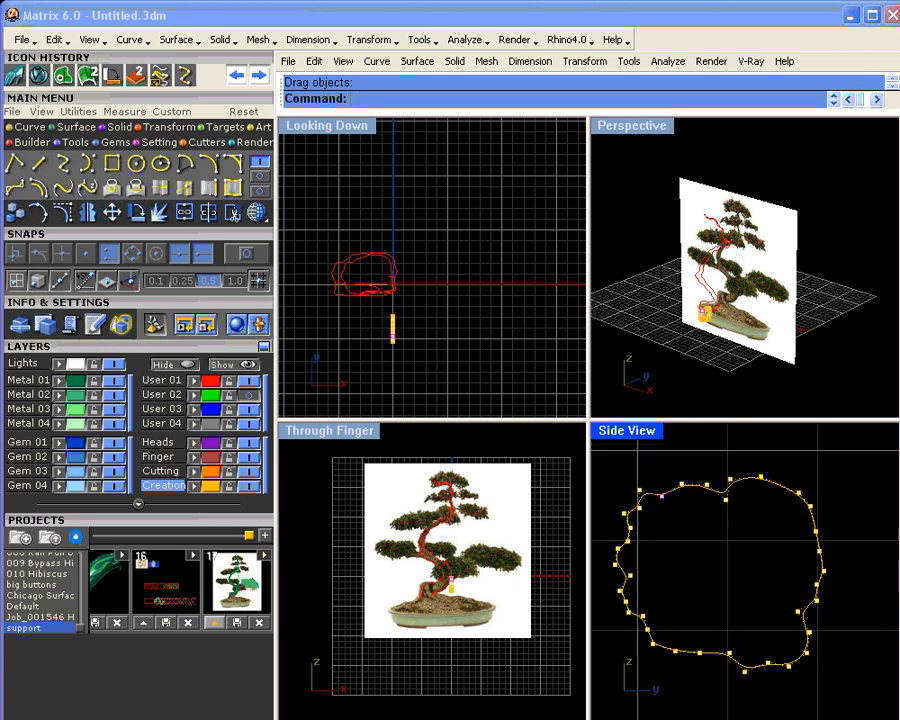
pyautogui.press('Escape')
pyautogui.press('Escape')
# Draw a second, slightly smaller closed irregular cross-section beside the first one in the Side View with an interpolated curve
pyautogui.scroll(-6, 701, 512)
pyautogui.moveTo(687, 537); pyautogui.dragTo(760, 544, button='right')
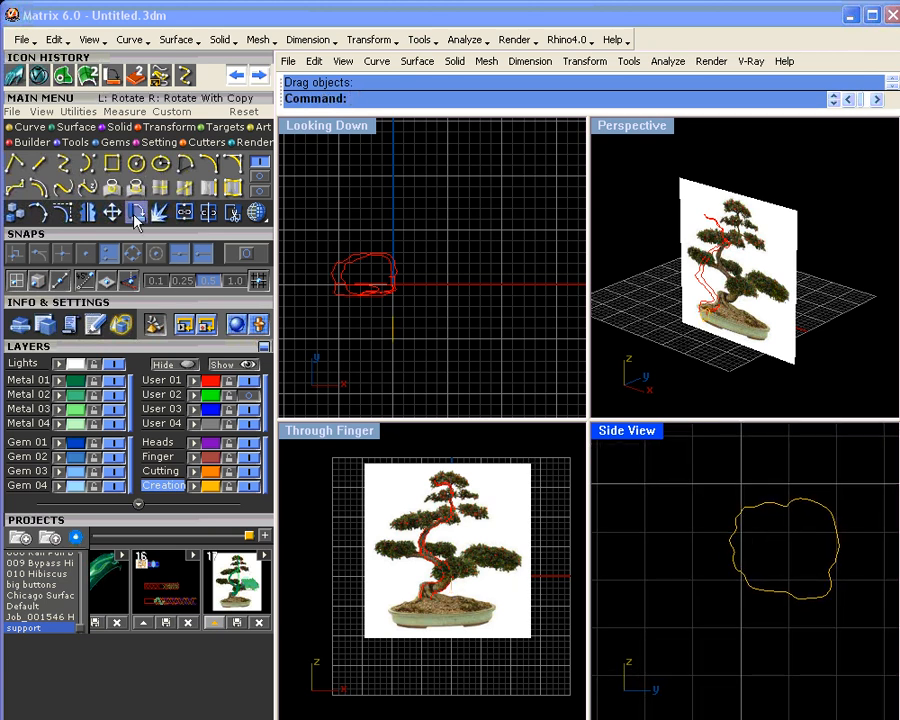
pyautogui.click(62, 162)
pyautogui.moveTo(670, 513); pyautogui.dragTo(721, 514, button='right')
pyautogui.click(701, 507)
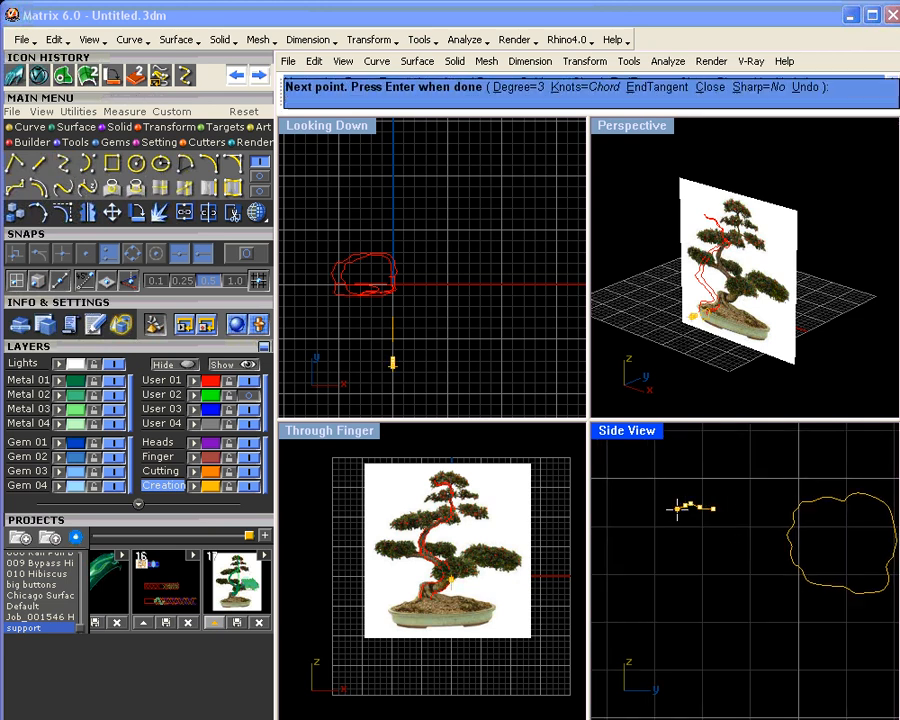
pyautogui.click(668, 513)
pyautogui.click(662, 516)
pyautogui.click(661, 530)
pyautogui.click(658, 534)
pyautogui.click(656, 548)
pyautogui.click(672, 582)
pyautogui.click(683, 587)
pyautogui.click(694, 588)
pyautogui.click(706, 587)
pyautogui.click(720, 584)
pyautogui.click(733, 577)
pyautogui.click(740, 573)
pyautogui.click(748, 561)
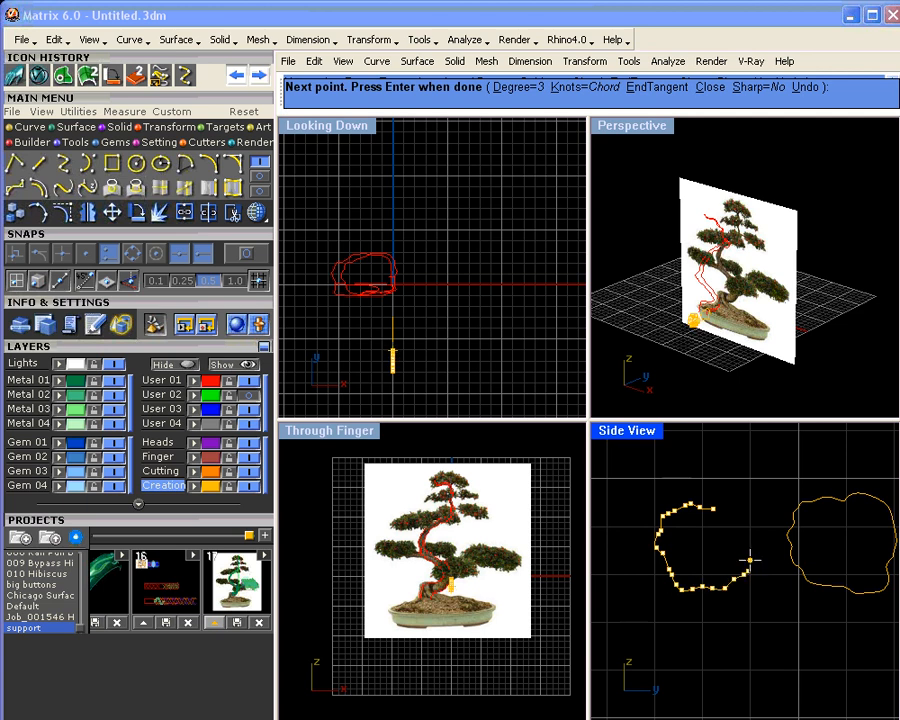
pyautogui.click(714, 509)
# Draw a third, smallest closed irregular cross-section beside the second one in the Side View with an interpolated curve
pyautogui.scroll(2, 733, 525)
pyautogui.scroll(-5, 707, 526)
pyautogui.scroll(-2, 385, 383)
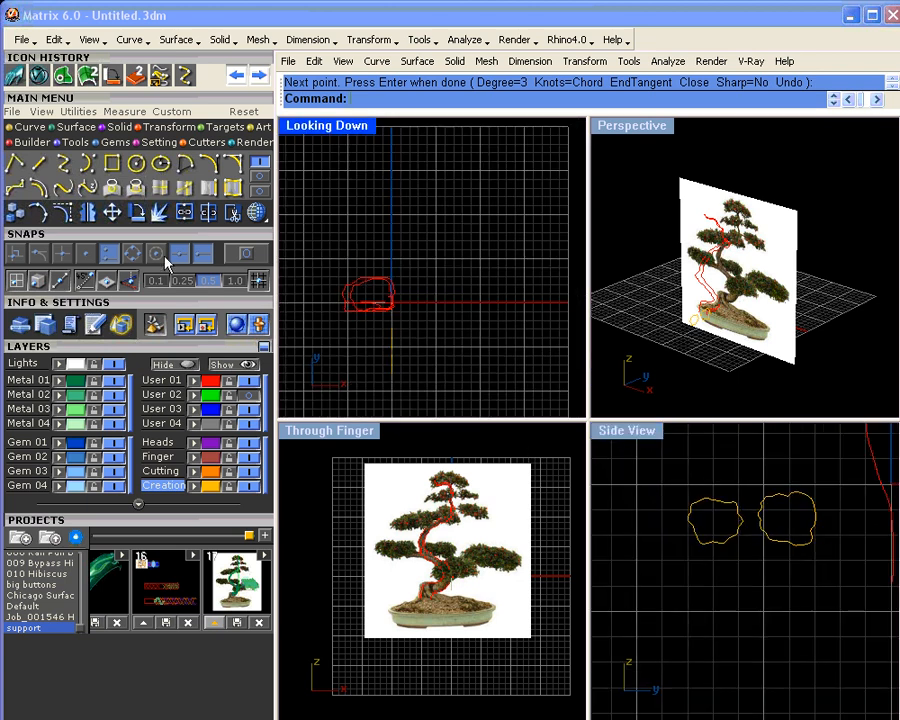
pyautogui.click(63, 164)
pyautogui.scroll(4, 652, 508)
pyautogui.moveTo(659, 514); pyautogui.dragTo(713, 524, button='right')
pyautogui.scroll(4, 713, 511)
pyautogui.click(714, 505)
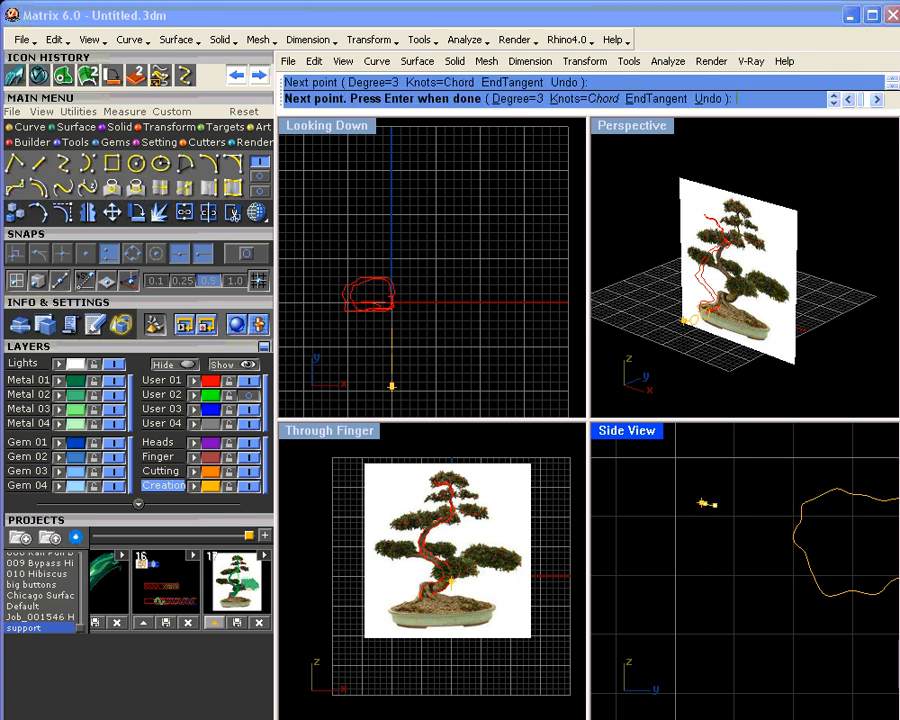
pyautogui.click(704, 504)
pyautogui.click(694, 508)
pyautogui.click(678, 523)
pyautogui.click(677, 533)
pyautogui.click(684, 571)
pyautogui.click(709, 587)
pyautogui.click(735, 584)
pyautogui.click(752, 578)
pyautogui.click(757, 575)
pyautogui.click(758, 550)
pyautogui.click(757, 536)
pyautogui.click(755, 521)
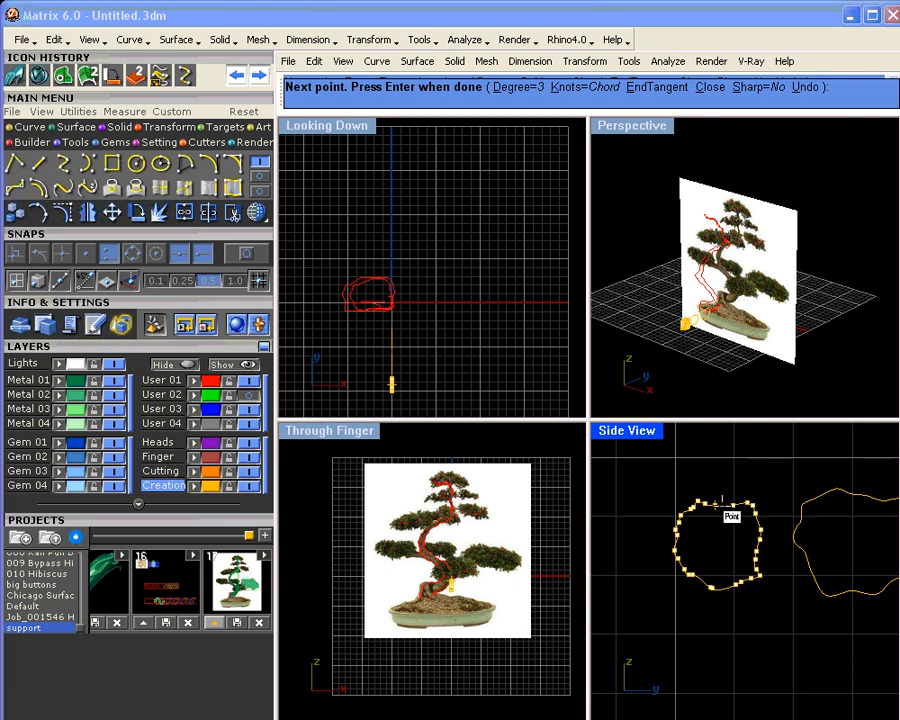
pyautogui.click(733, 518)
# Copy the largest cross-section onto the lower ends of the two trunk curves with Orient 2 Points, using 3D scaling
pyautogui.scroll(2, 753, 572)
pyautogui.scroll(-6, 737, 532)
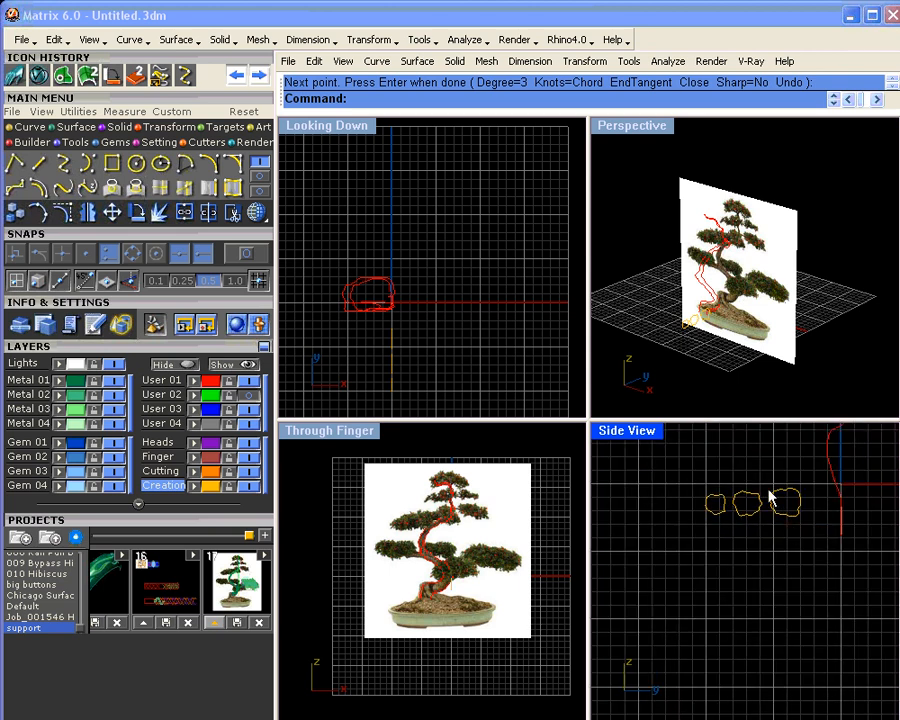
pyautogui.moveTo(707, 399); pyautogui.dragTo(810, 320, button='right')
pyautogui.click(793, 494)
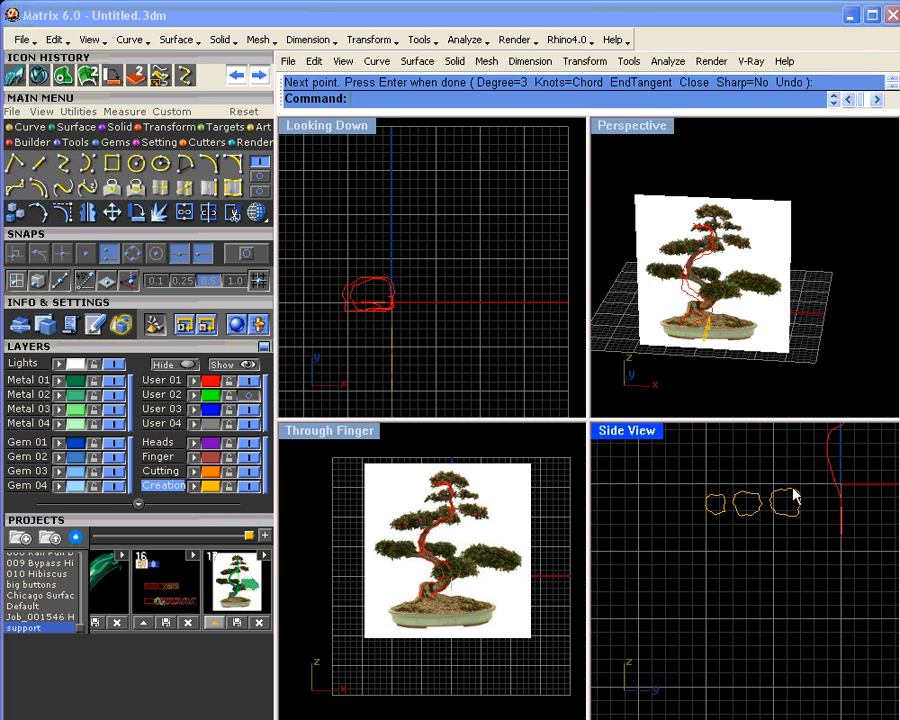
pyautogui.click(167, 127)
pyautogui.click(110, 165)
pyautogui.scroll(2, 785, 497)
pyautogui.click(245, 253)
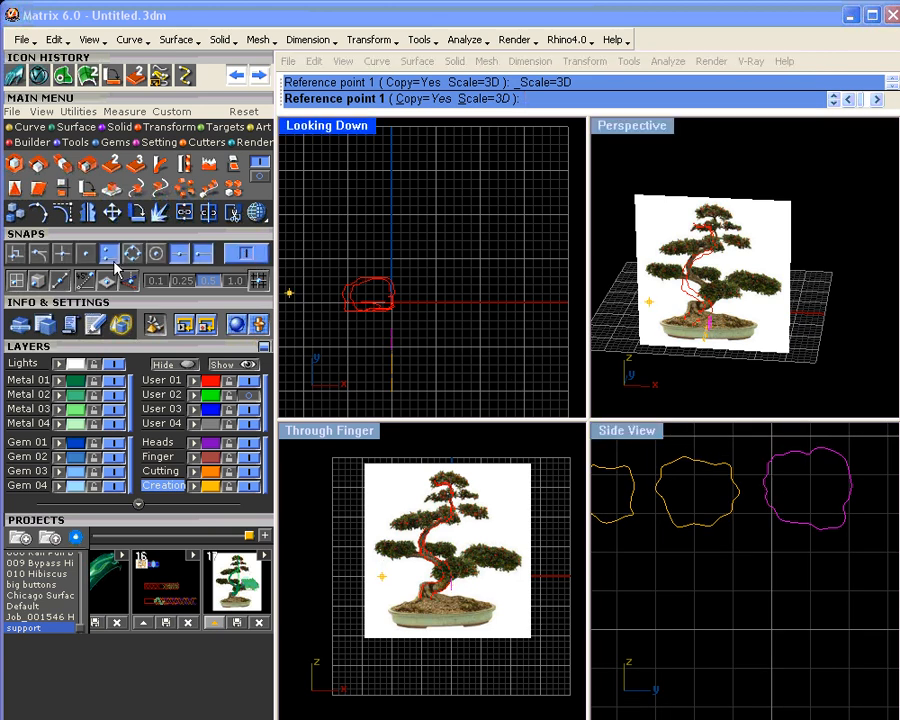
pyautogui.click(763, 483)
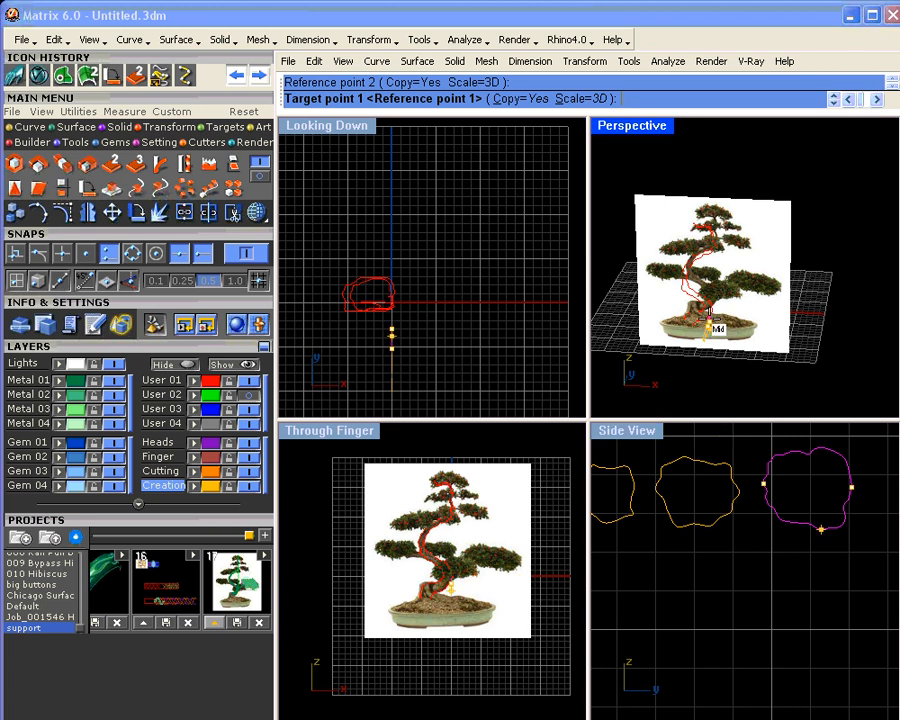
pyautogui.scroll(5, 743, 366)
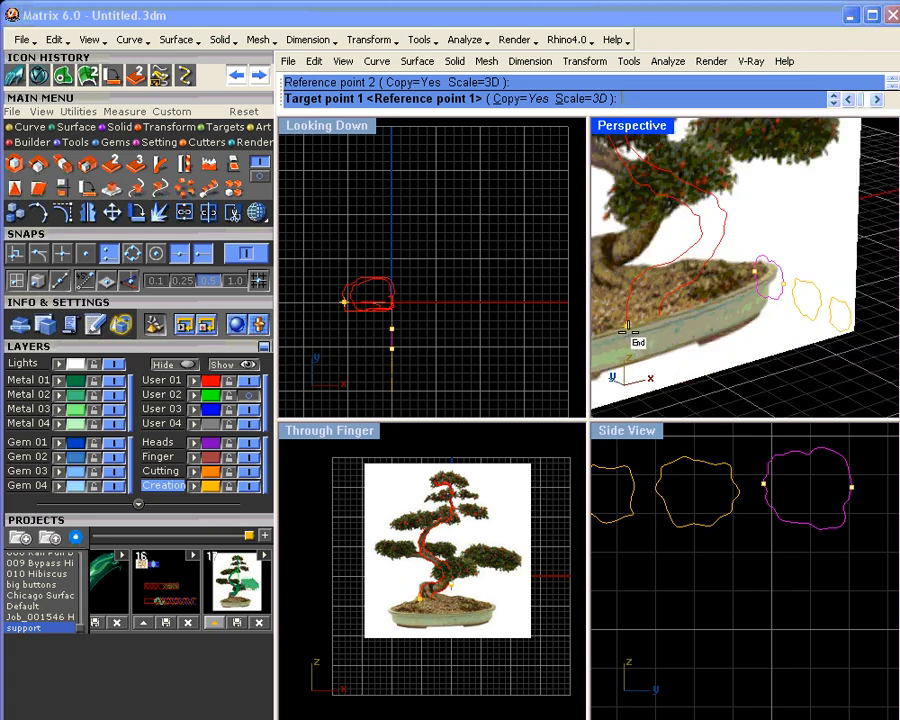
pyautogui.click(639, 342)
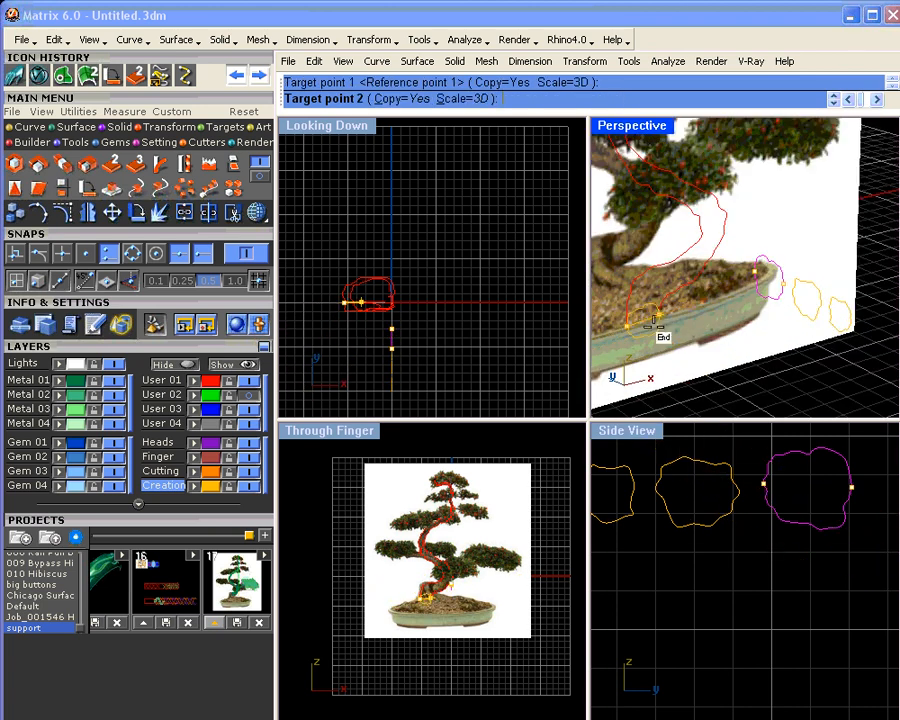
pyautogui.rightClick(727, 311)
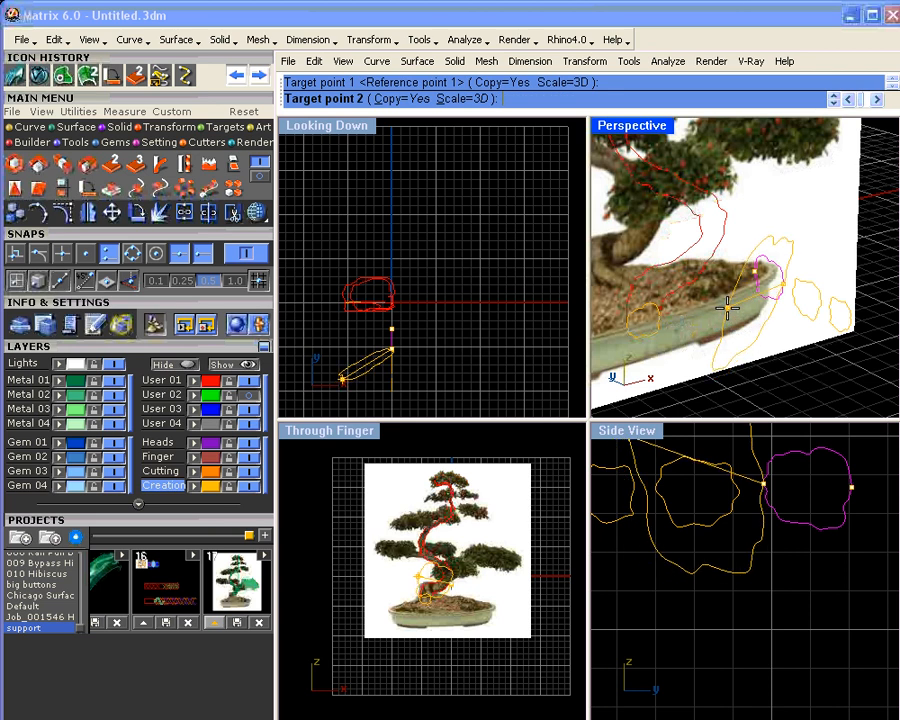
pyautogui.rightClick(723, 309)
# Rotate the base cross-section copy in 3D about the axis between the trunk curves' lower ends so it lies flat
pyautogui.click(663, 337)
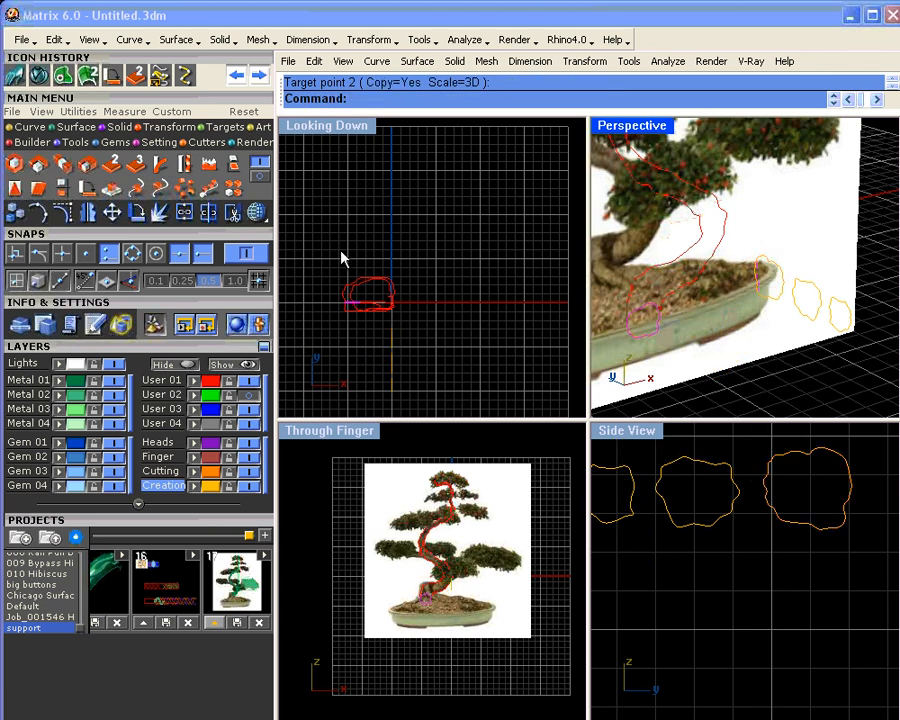
pyautogui.scroll(4, 433, 597)
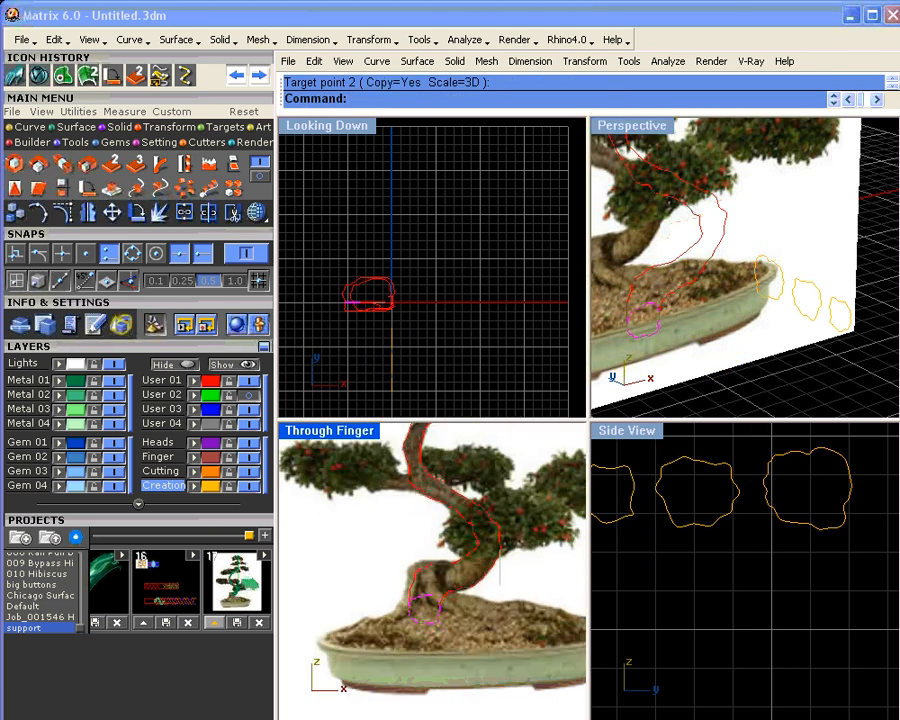
pyautogui.scroll(8, 366, 300)
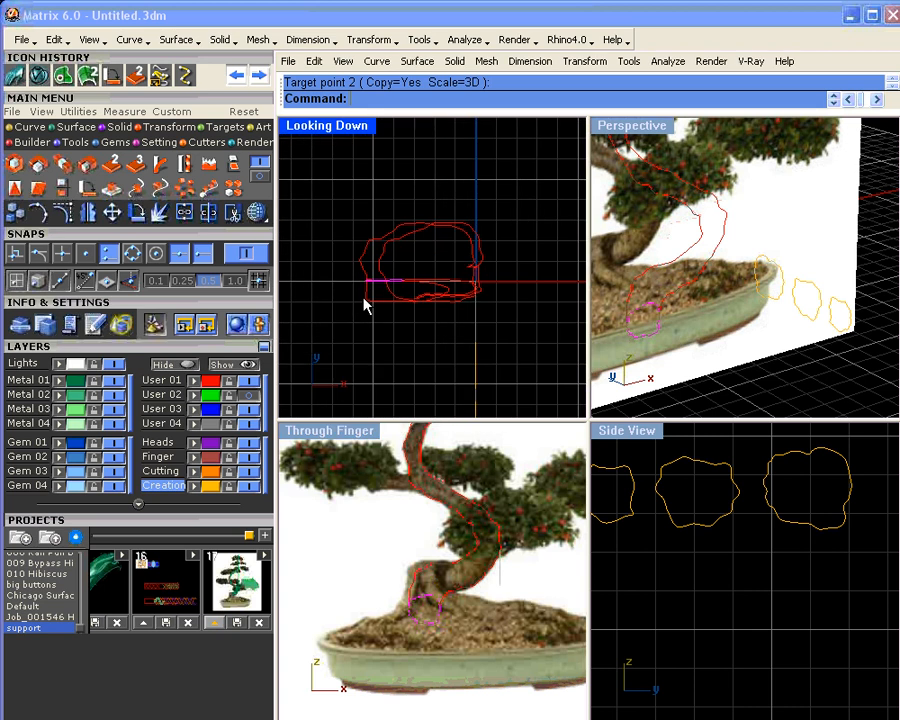
pyautogui.click(86, 190)
pyautogui.scroll(4, 641, 322)
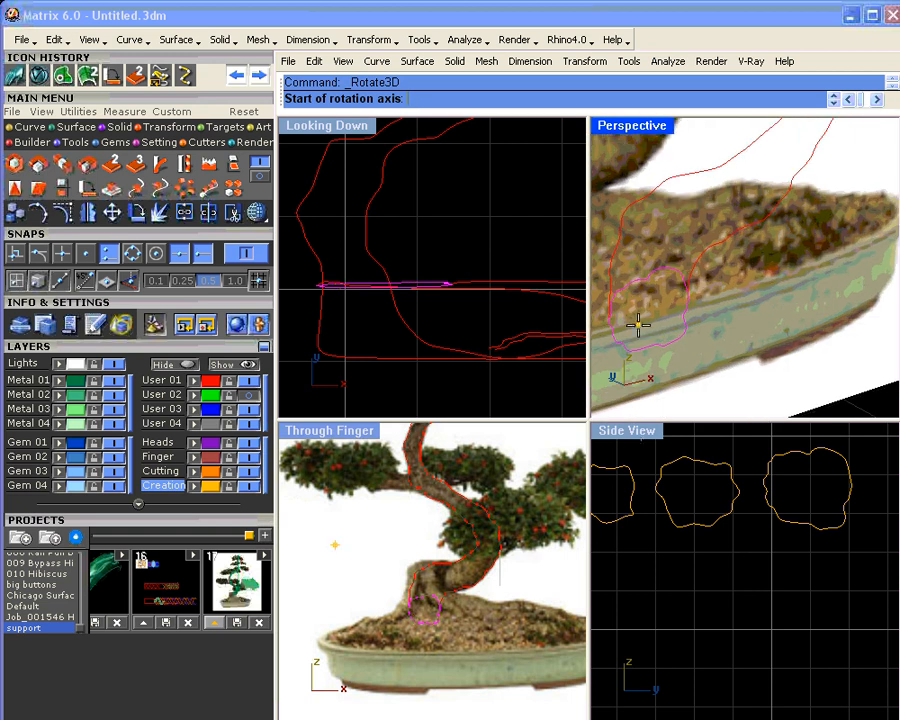
pyautogui.click(619, 316)
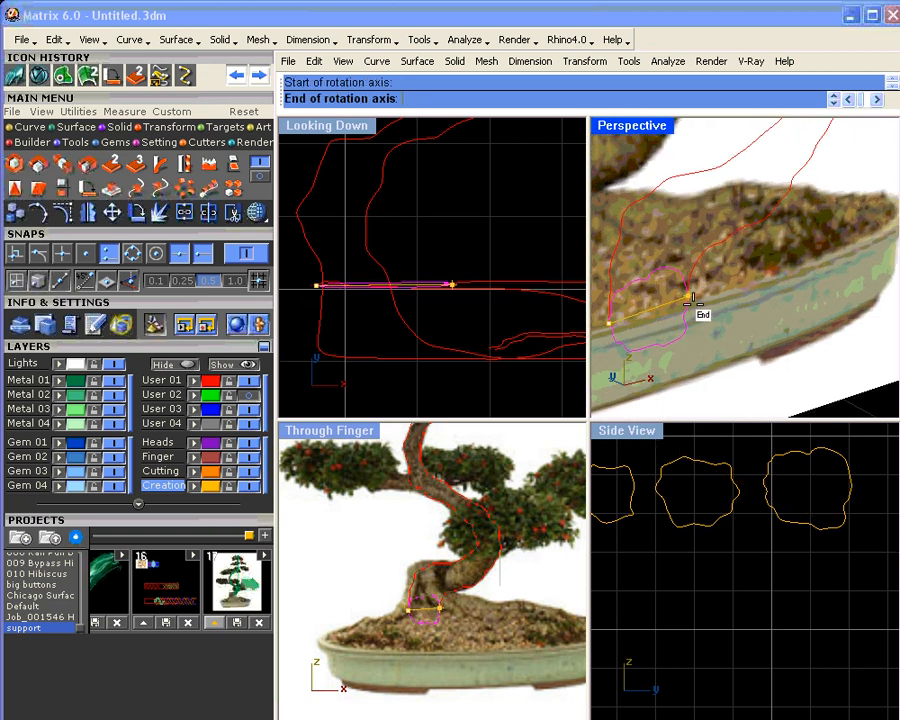
pyautogui.click(643, 312)
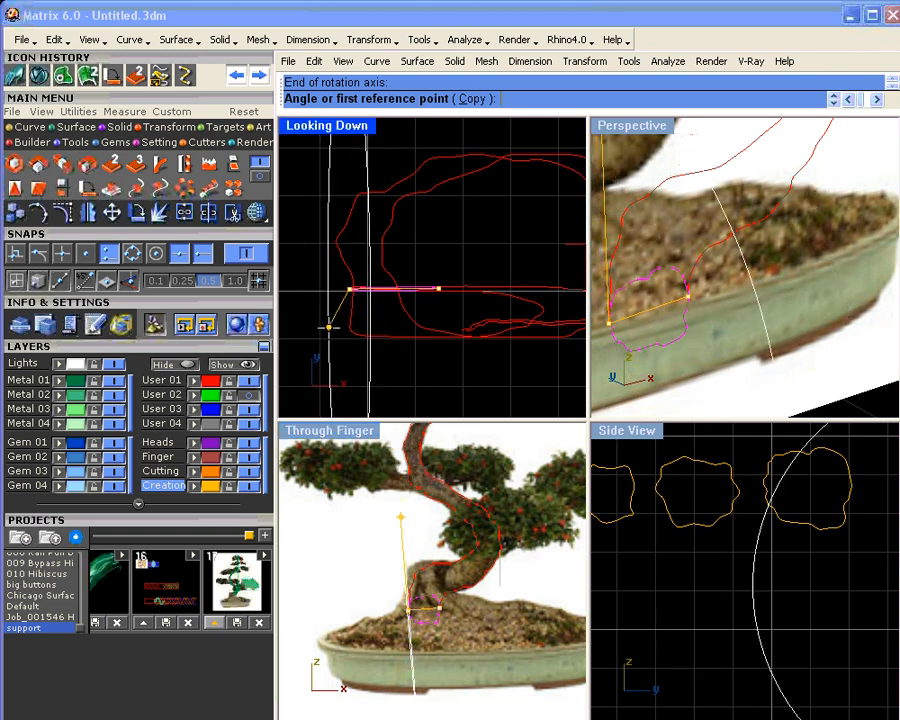
pyautogui.click(322, 188)
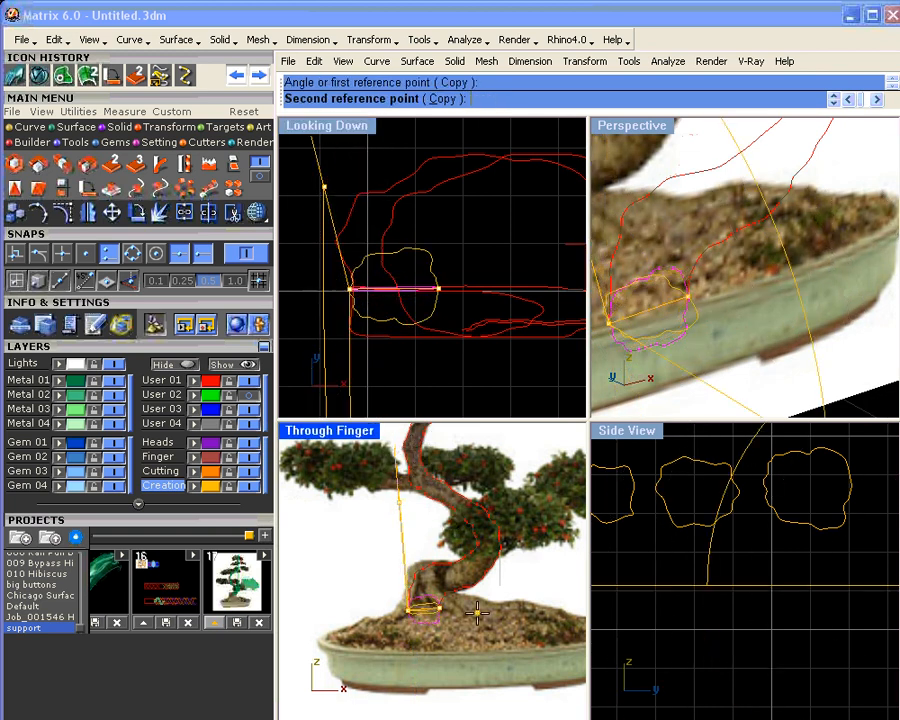
pyautogui.moveTo(678, 371); pyautogui.dragTo(774, 331, button='right')
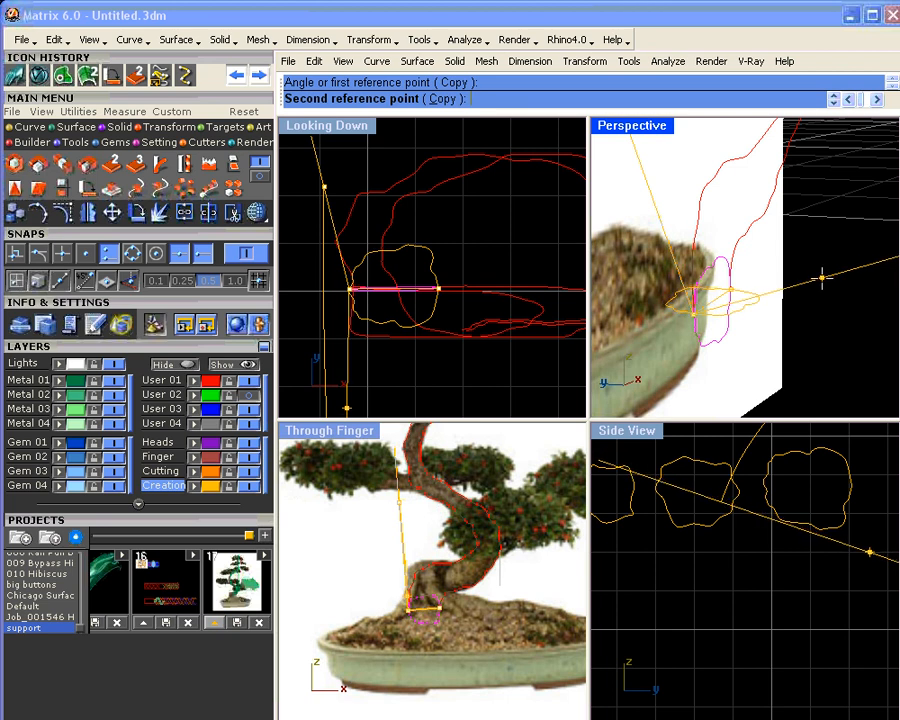
pyautogui.click(823, 281)
pyautogui.moveTo(823, 285); pyautogui.dragTo(742, 300, button='right')
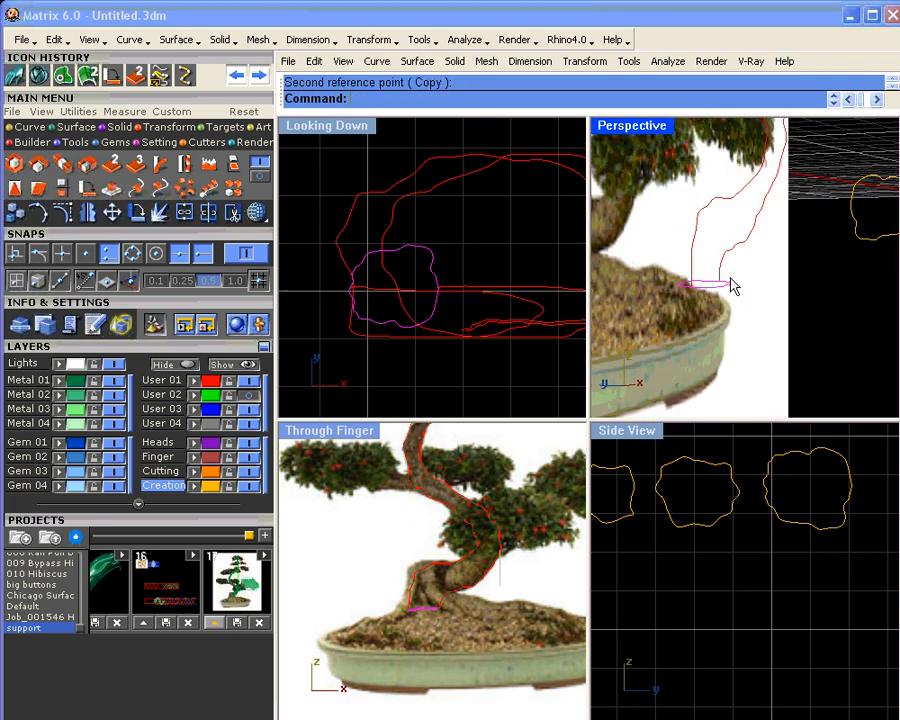
# Copy the middle-sized cross-section between the two trunk curves partway up the trunk with Orient 2 Points, using 3D scaling
pyautogui.moveTo(670, 311); pyautogui.dragTo(743, 281, button='right')
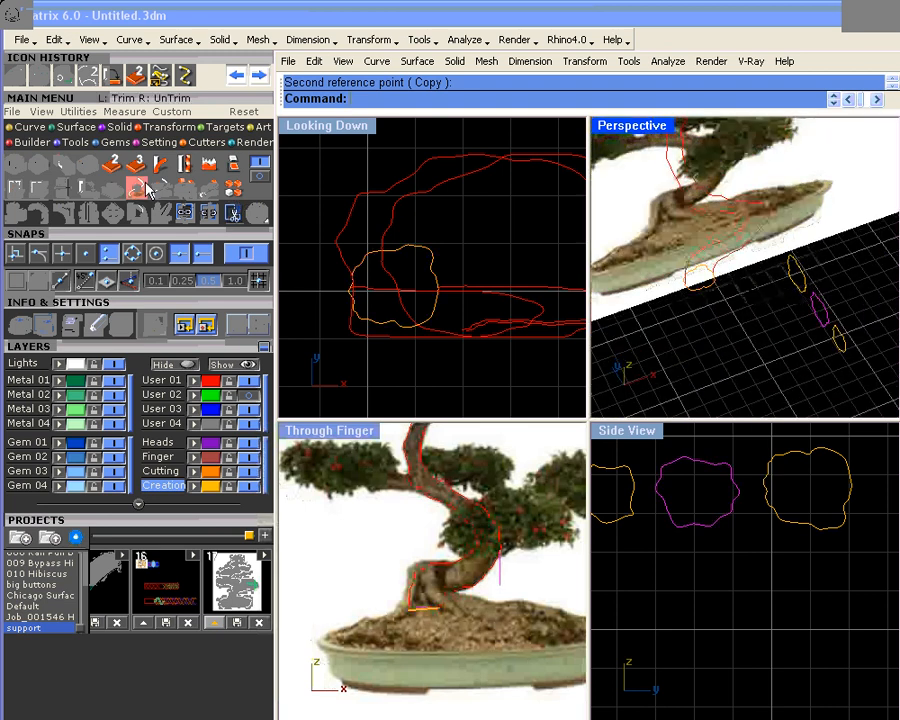
pyautogui.click(111, 166)
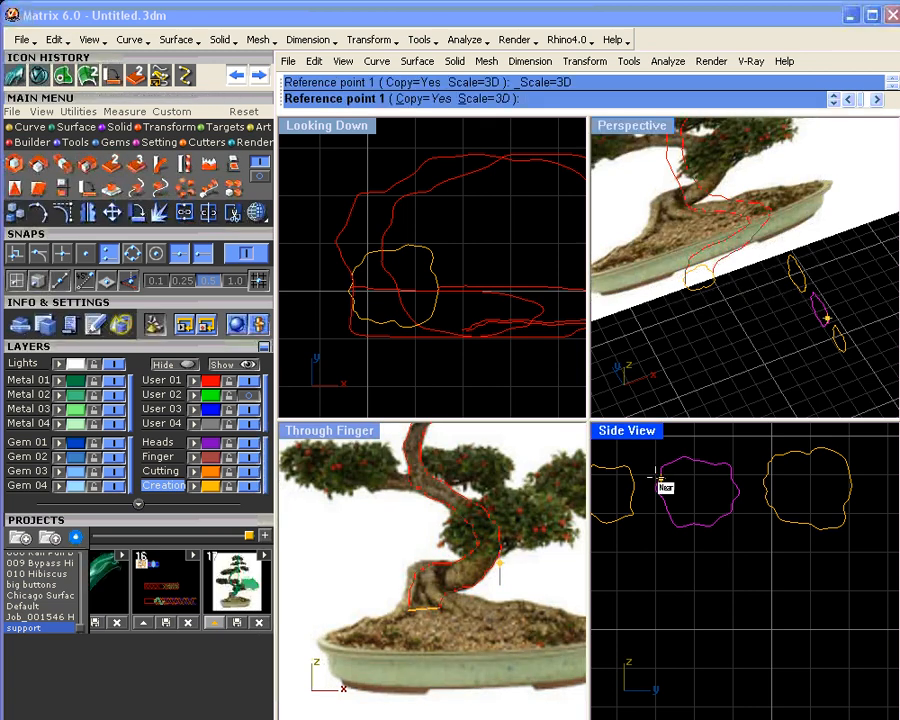
pyautogui.click(656, 492)
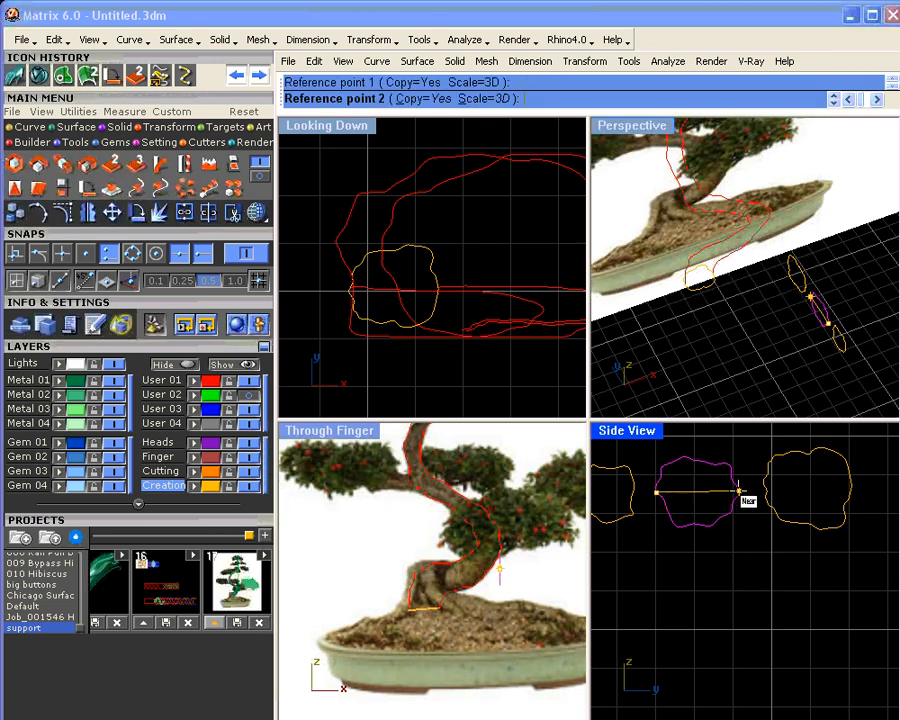
pyautogui.click(738, 492)
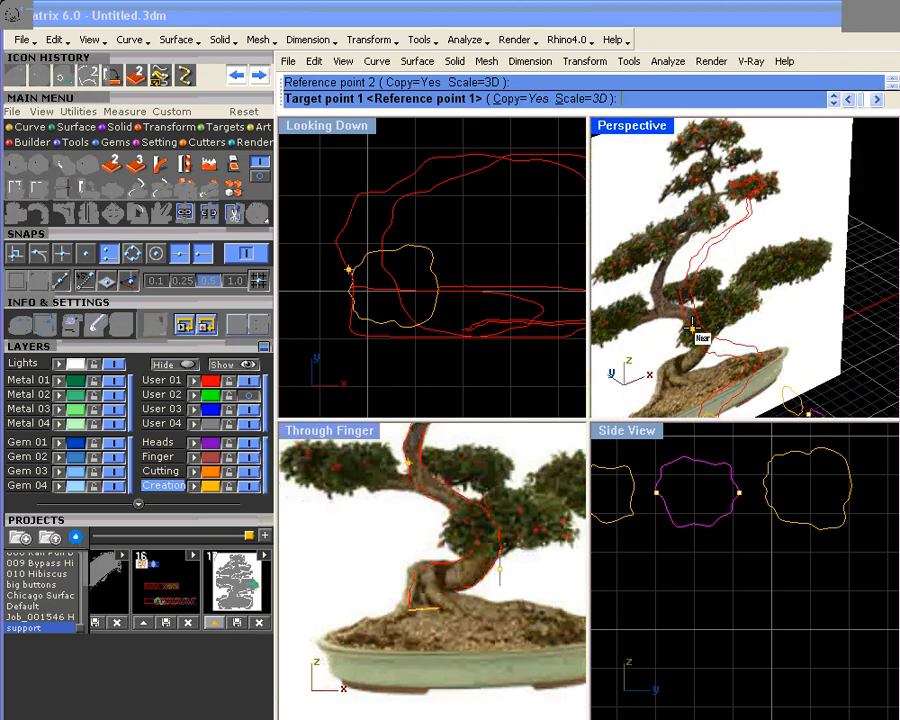
pyautogui.click(692, 327)
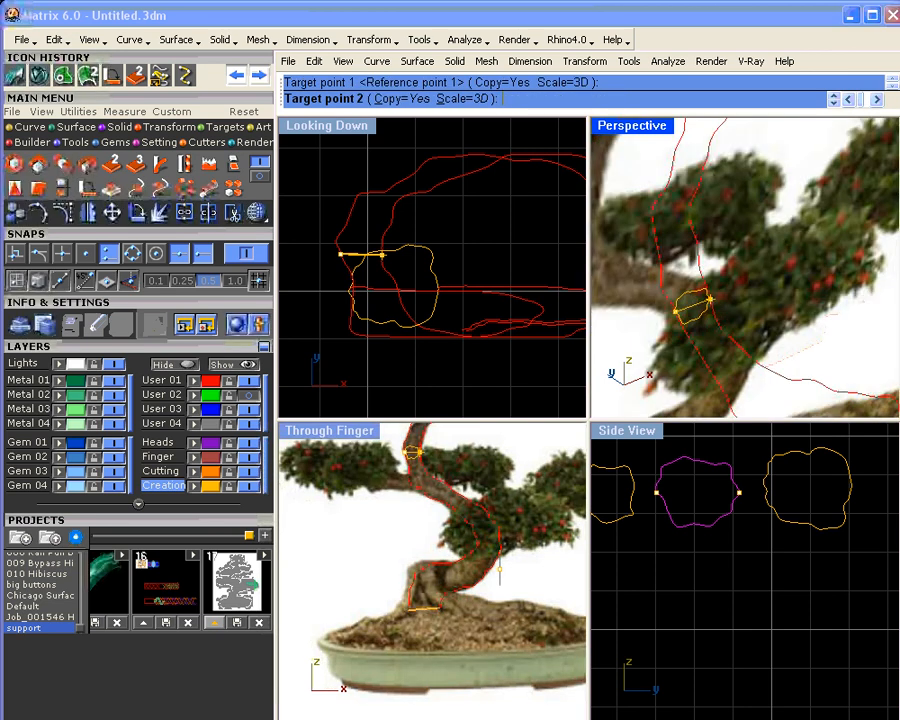
pyautogui.click(705, 298)
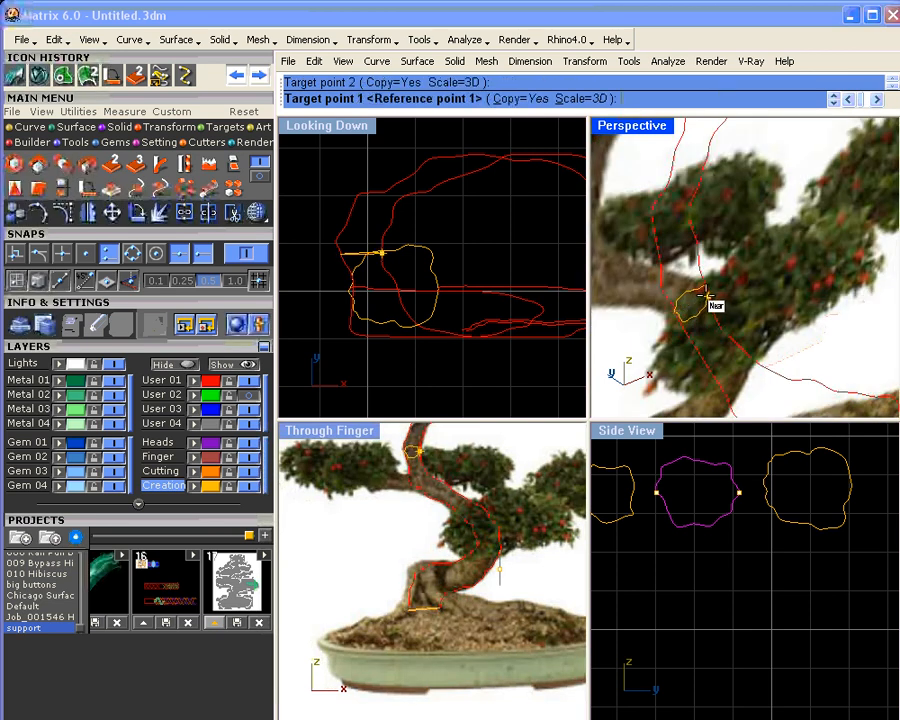
pyautogui.rightClick(786, 299)
pyautogui.rightClick(782, 299)
# Rotate the mid-trunk cross-section copy 90 degrees in 3D about the axis between its contact points on the trunk curves
pyautogui.click(697, 294)
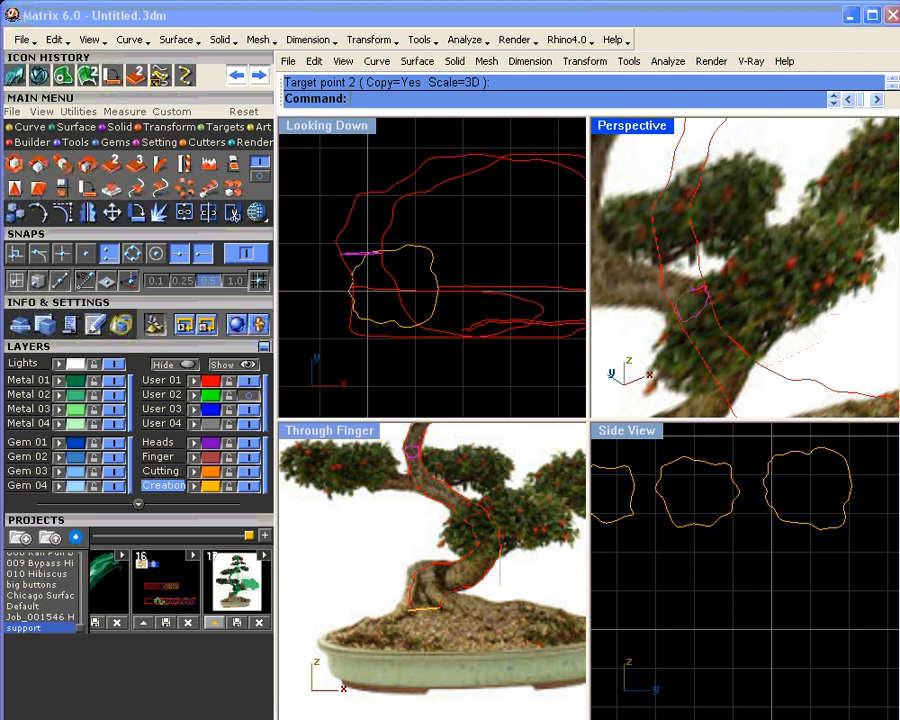
pyautogui.click(185, 213)
pyautogui.scroll(5, 678, 338)
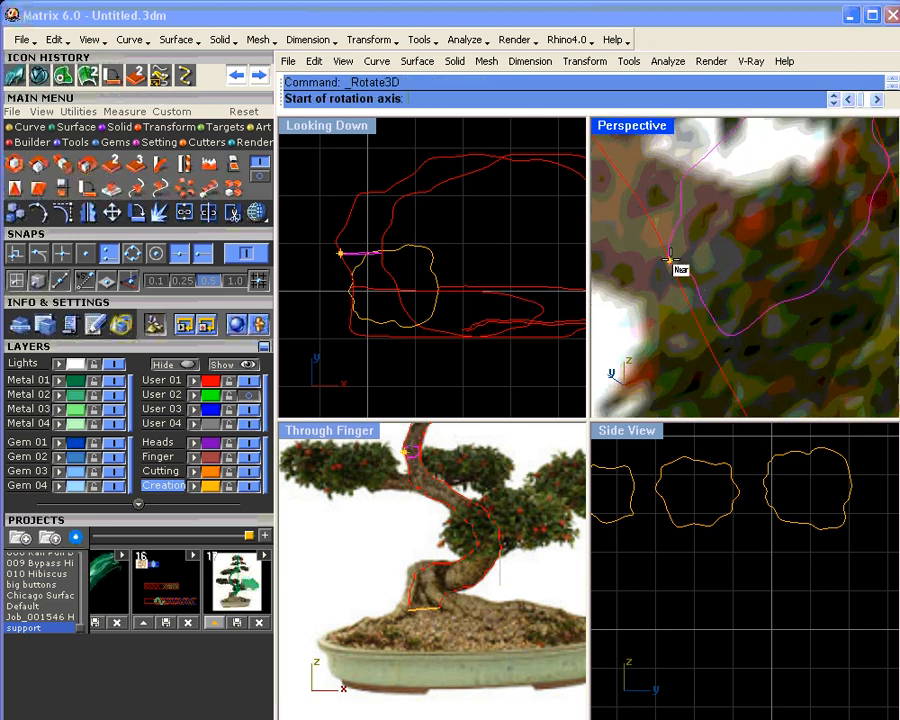
pyautogui.click(669, 260)
pyautogui.scroll(-2, 740, 230)
pyautogui.scroll(2, 835, 158)
pyautogui.scroll(3, 835, 158)
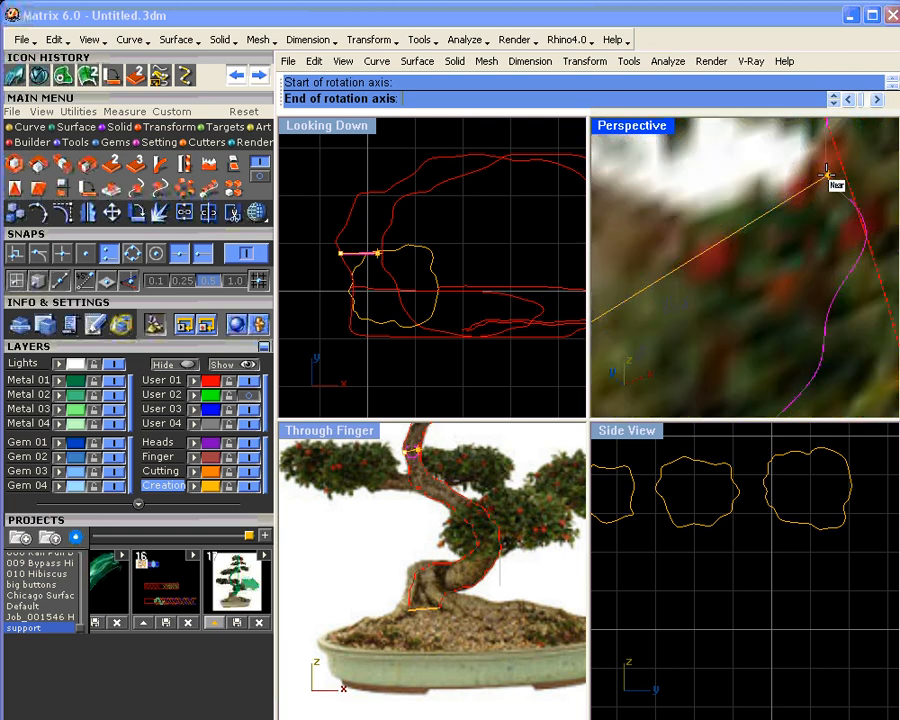
pyautogui.click(828, 175)
pyautogui.scroll(-2, 786, 206)
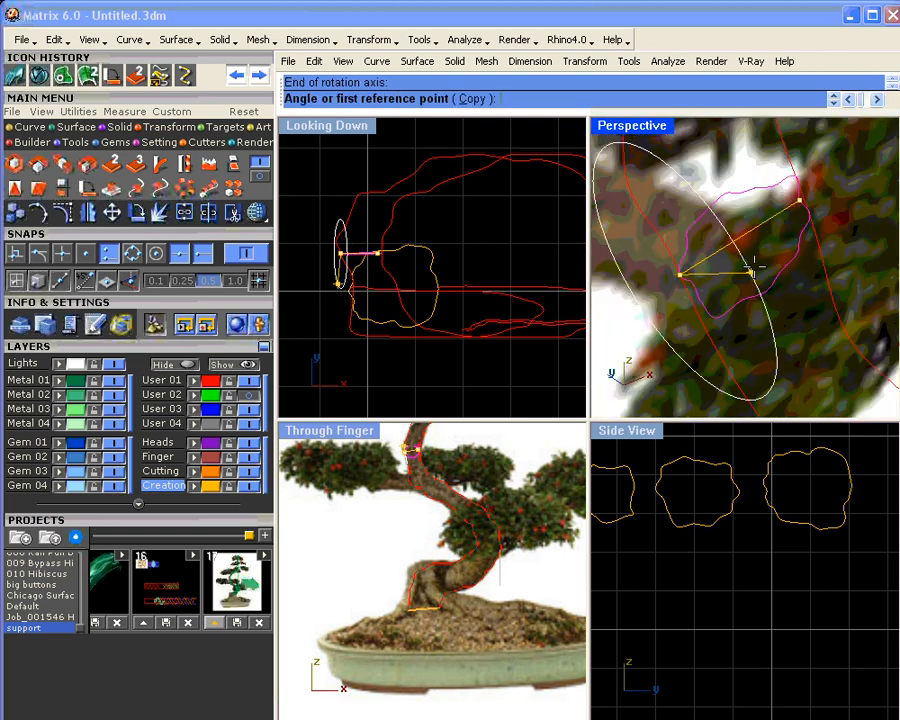
pyautogui.click(745, 292)
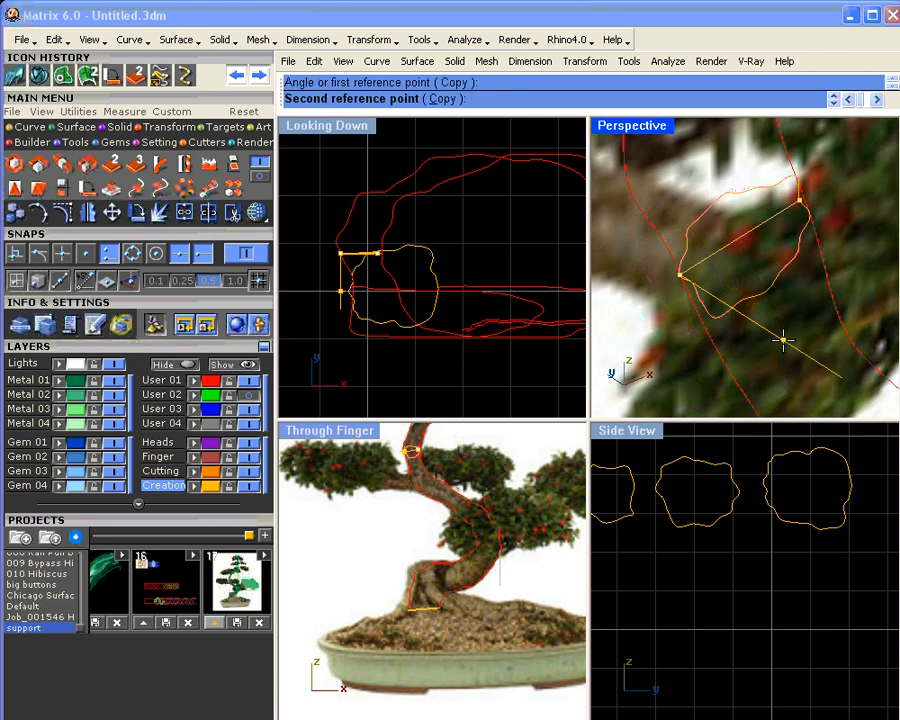
pyautogui.write('90')
pyautogui.press('Return')
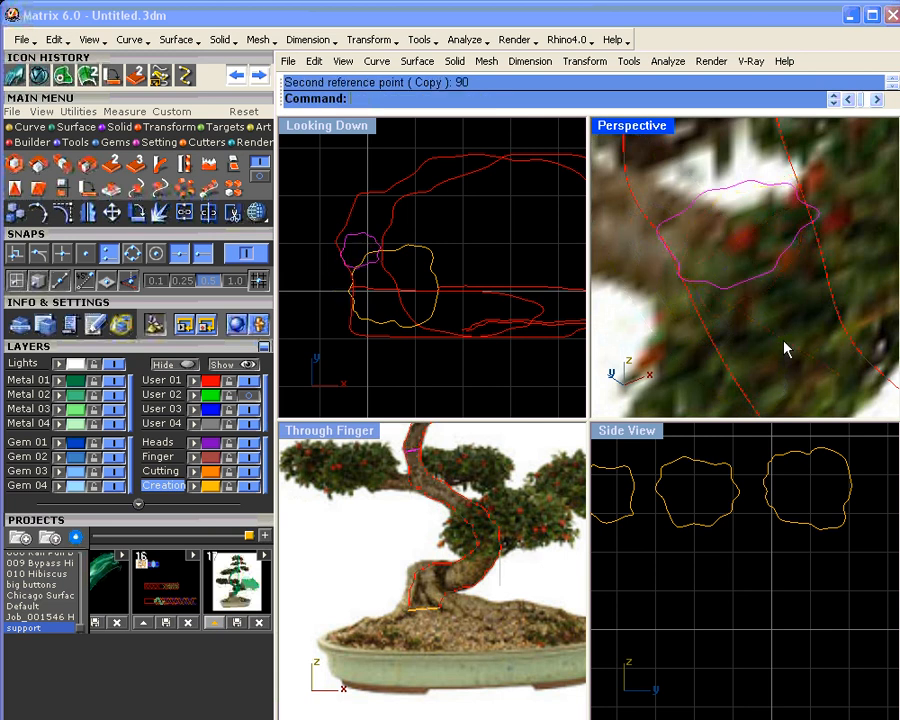
pyautogui.scroll(-5, 724, 265)
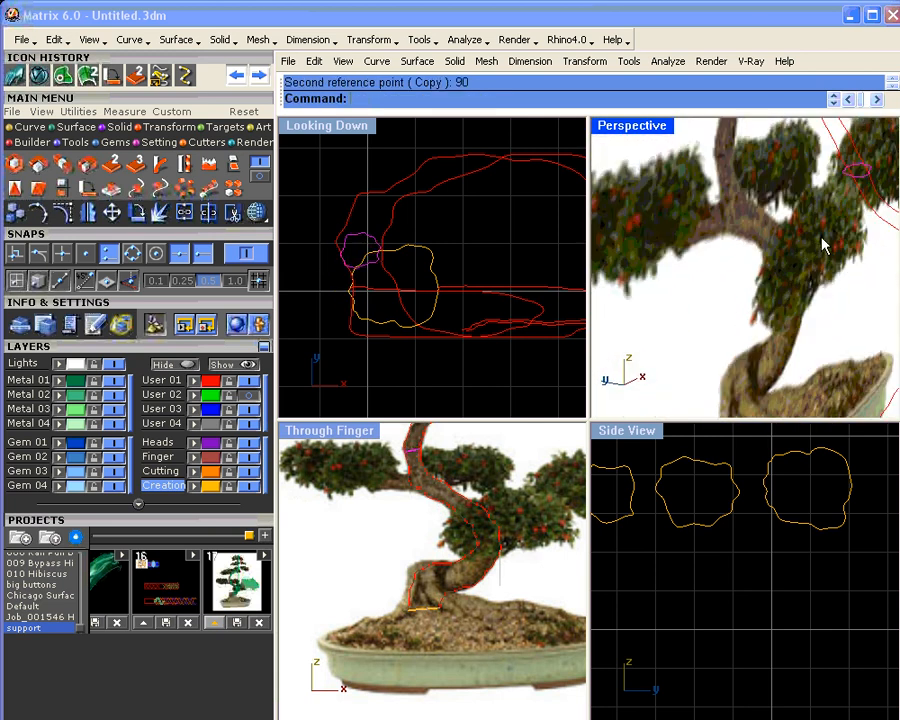
# Tilt the mid-trunk cross-section in 3D about the same axis so it sits roughly perpendicular to the trunk curves' direction
pyautogui.moveTo(703, 286); pyautogui.dragTo(778, 222, button='right')
pyautogui.click(89, 188)
pyautogui.scroll(5, 735, 262)
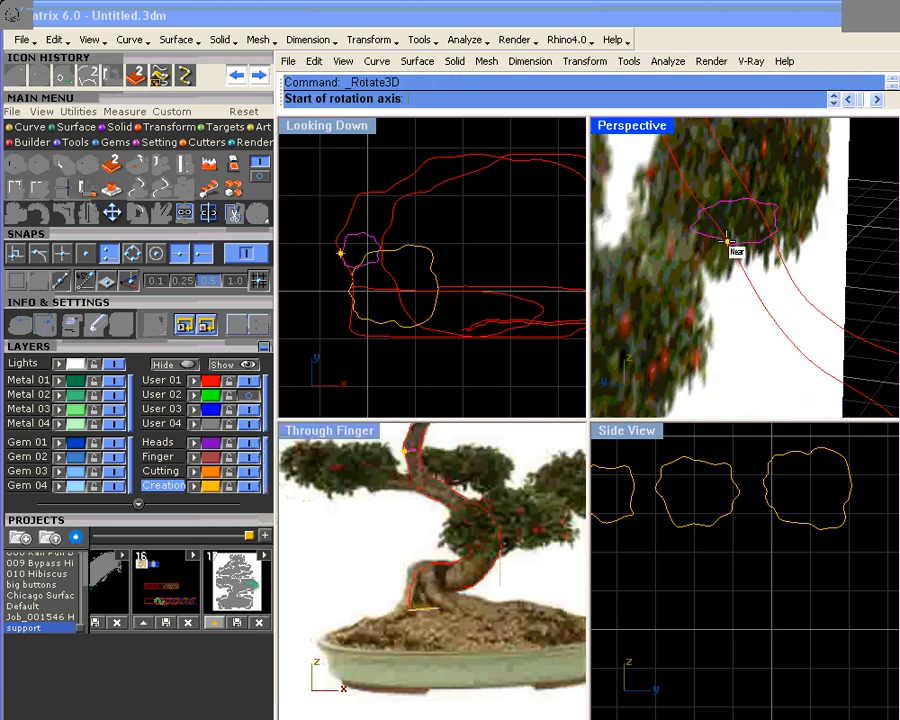
pyautogui.click(727, 241)
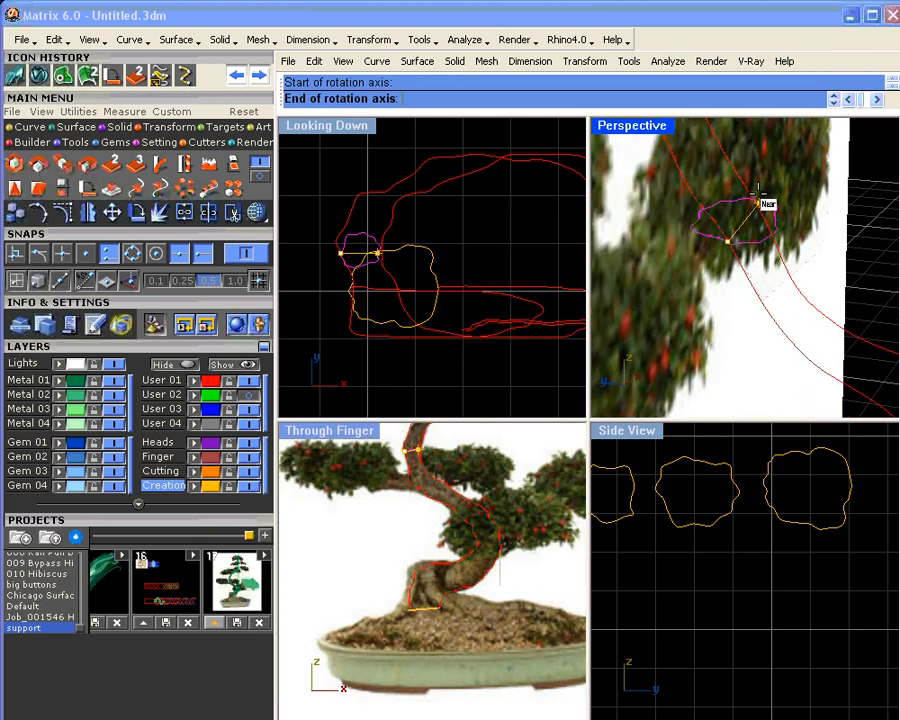
pyautogui.click(757, 200)
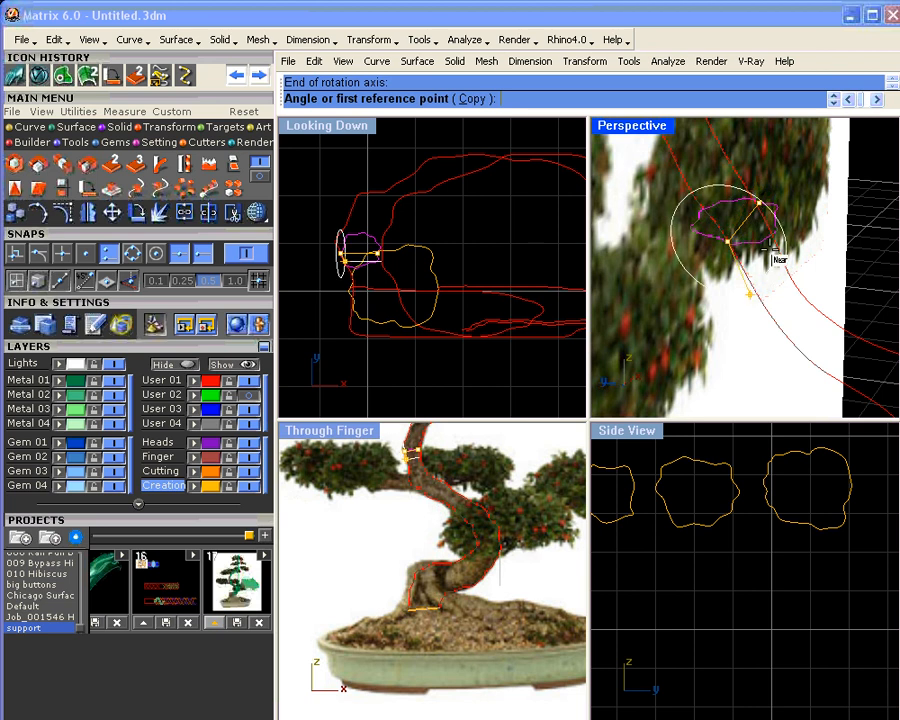
pyautogui.click(749, 348)
pyautogui.moveTo(780, 334); pyautogui.dragTo(793, 286, button='right')
pyautogui.scroll(-4, 808, 294)
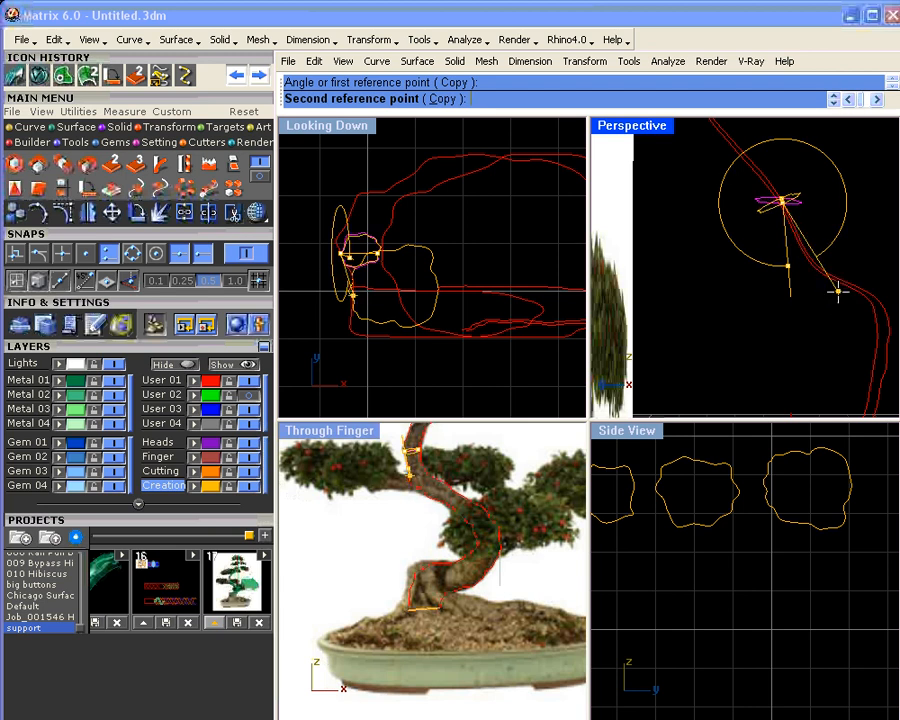
pyautogui.click(836, 291)
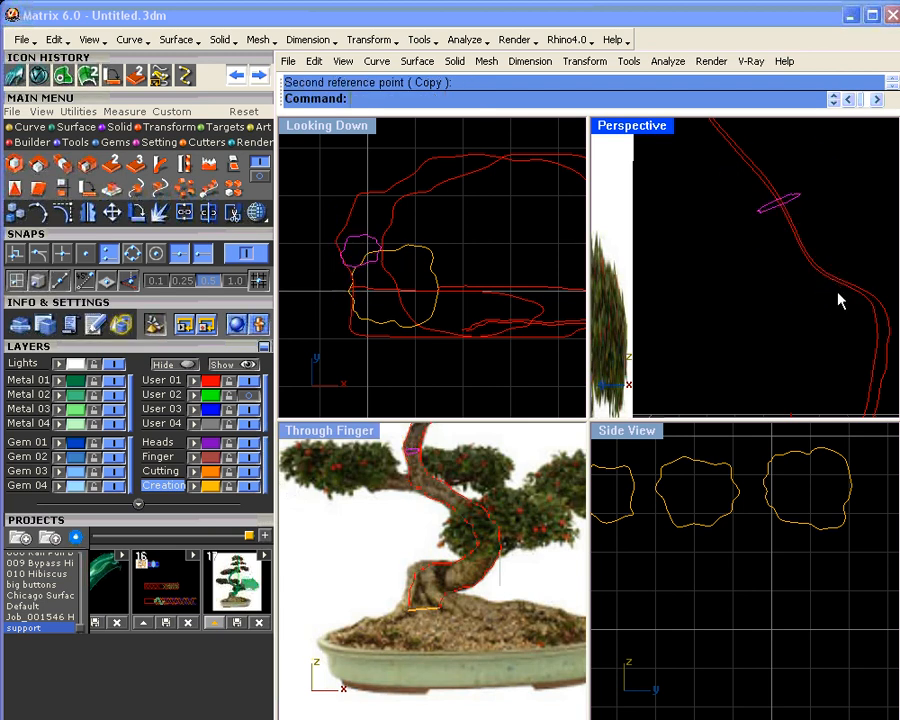
# Copy the smallest cross-section between the upper ends of the two trunk curves with Orient 2 Points, using 3D scaling
pyautogui.moveTo(815, 277); pyautogui.dragTo(864, 382, button='right')
pyautogui.click(855, 374)
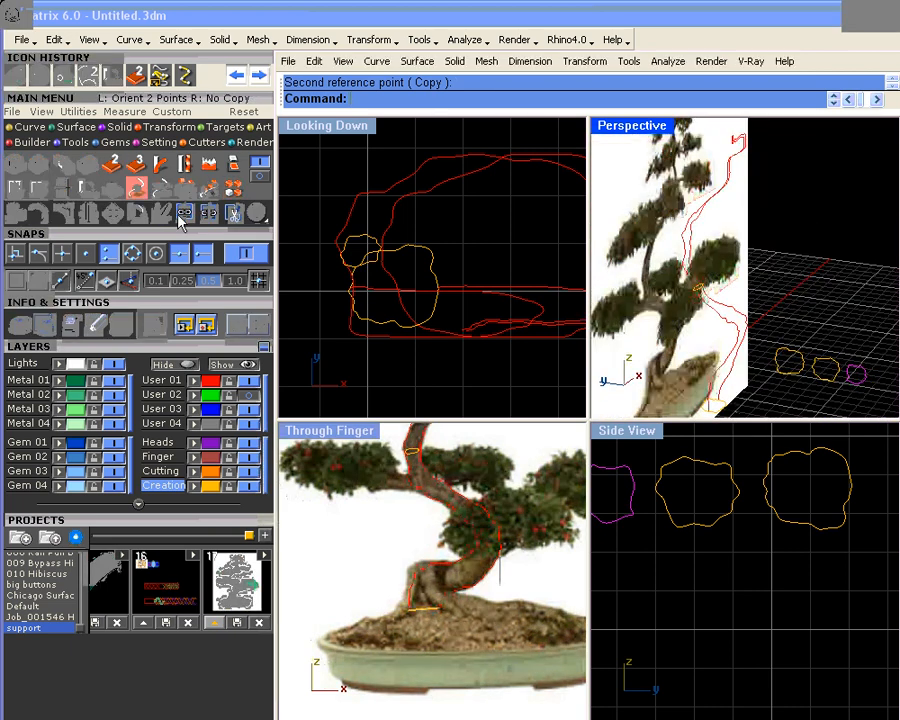
pyautogui.click(117, 168)
pyautogui.scroll(8, 843, 382)
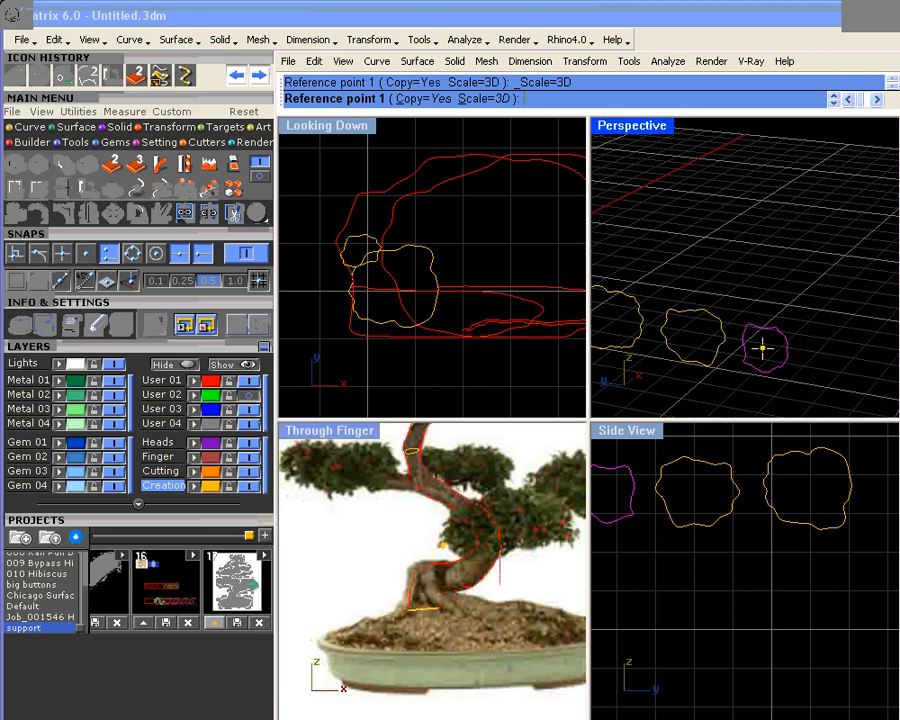
pyautogui.click(744, 346)
pyautogui.click(789, 348)
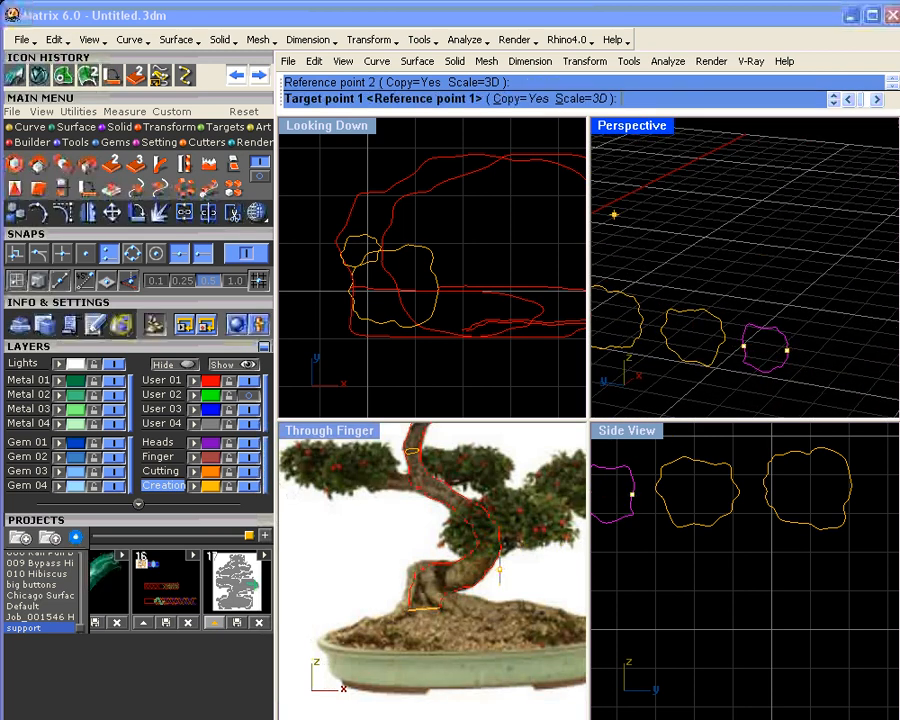
pyautogui.scroll(-10, 690, 212)
pyautogui.keyDown('shift'); pyautogui.moveTo(686, 184); pyautogui.dragTo(750, 268, button='right'); pyautogui.keyUp('shift')
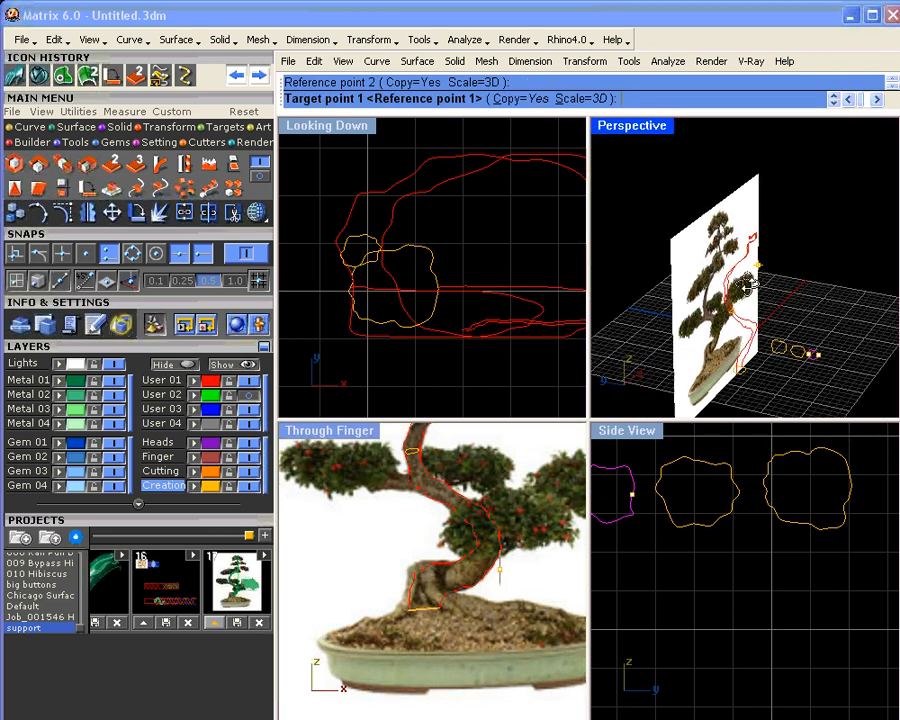
pyautogui.scroll(5, 770, 250)
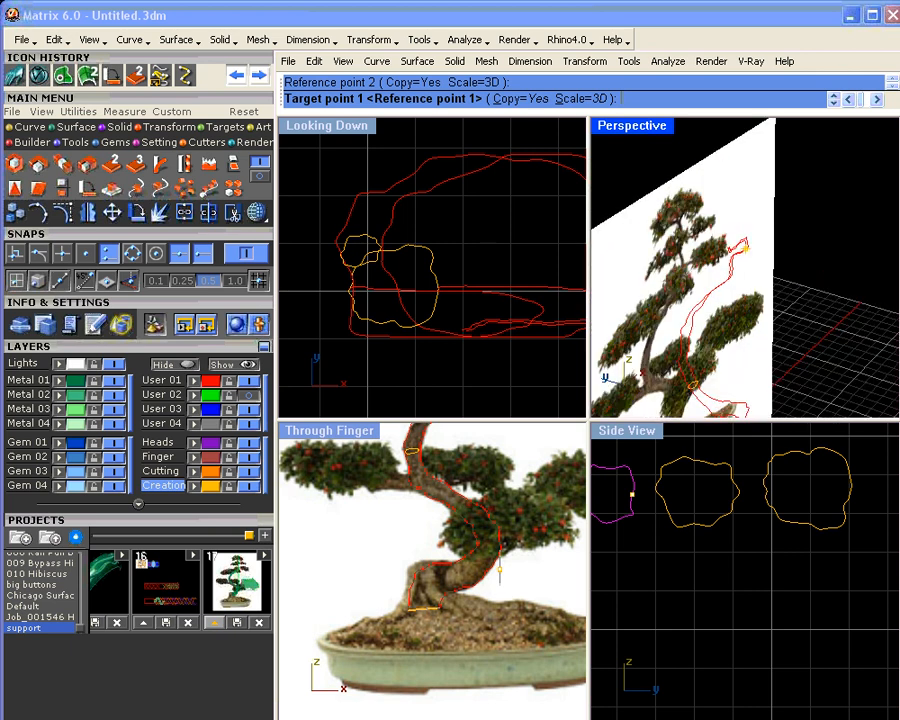
pyautogui.scroll(4, 743, 248)
pyautogui.click(720, 218)
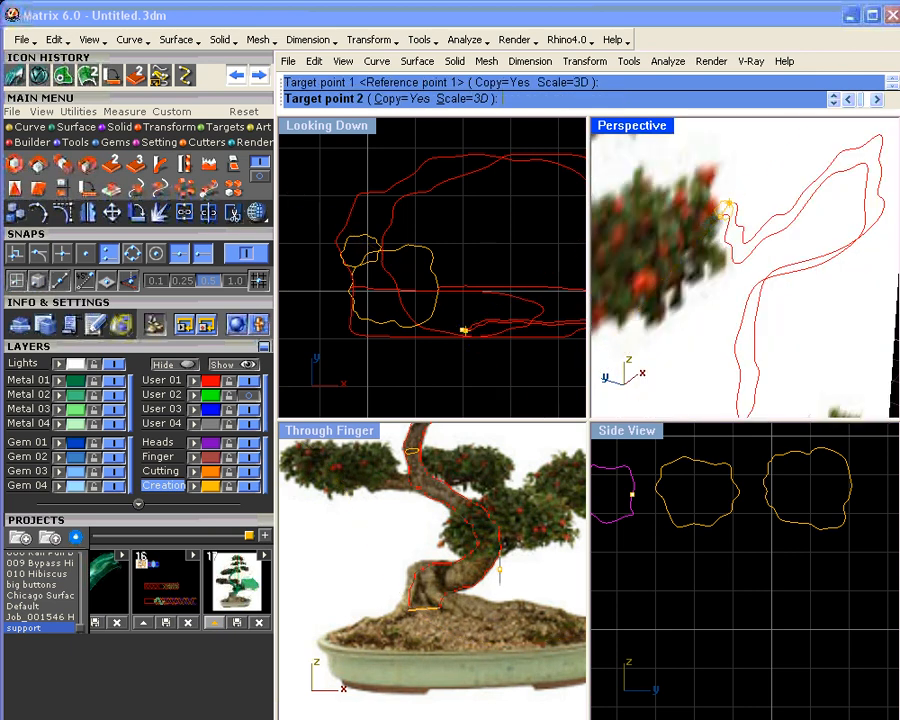
pyautogui.click(731, 204)
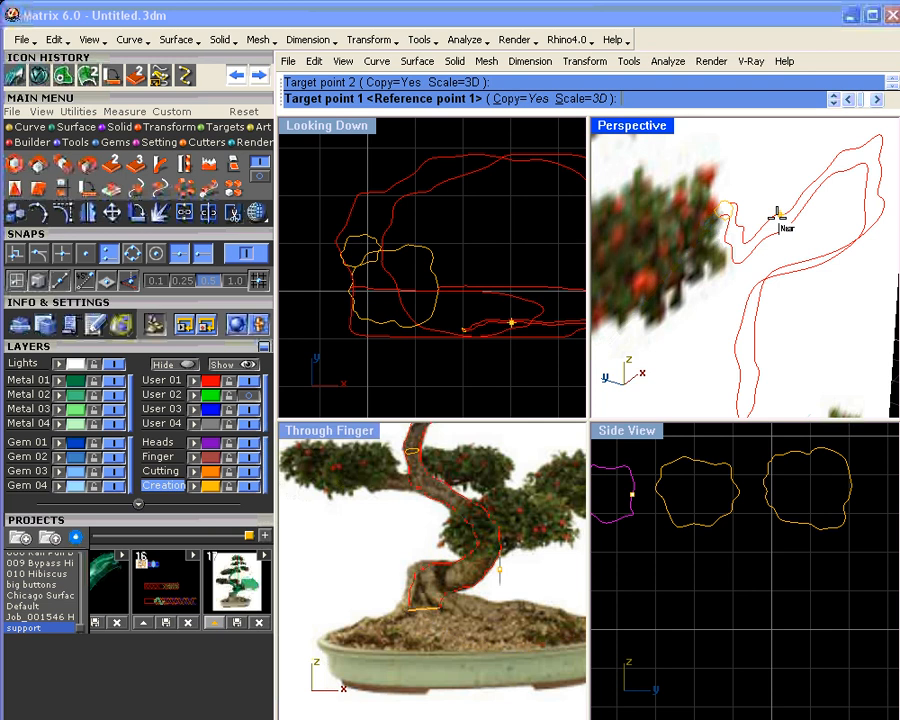
pyautogui.click(777, 214)
pyautogui.click(782, 229)
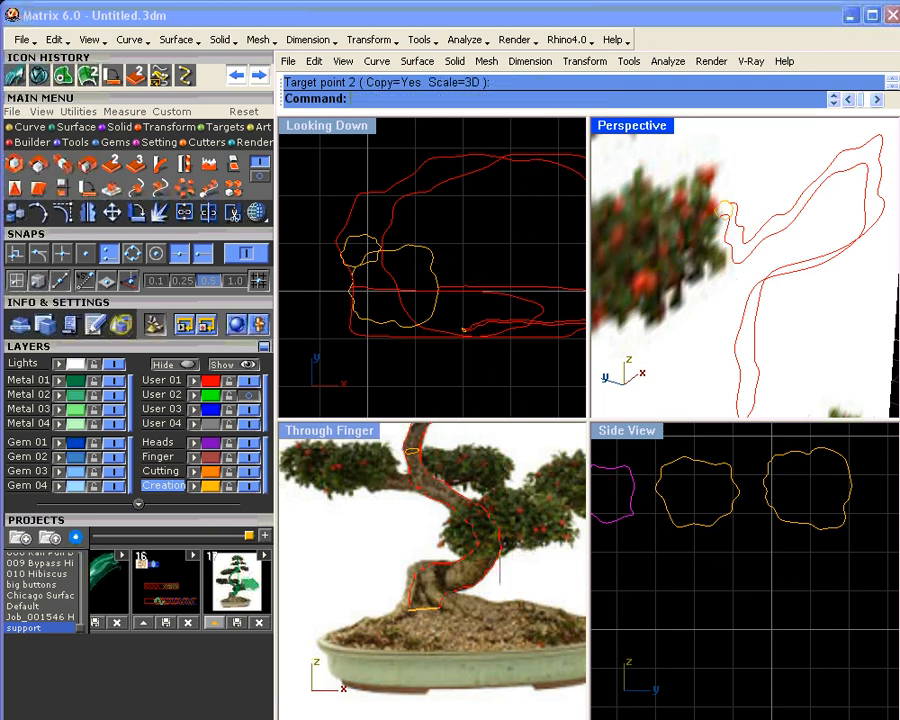
# Rotate the top cross-section copy in 3D about the axis between its contact points on the trunk curves' upper ends so it lies flatter
pyautogui.scroll(5, 465, 345)
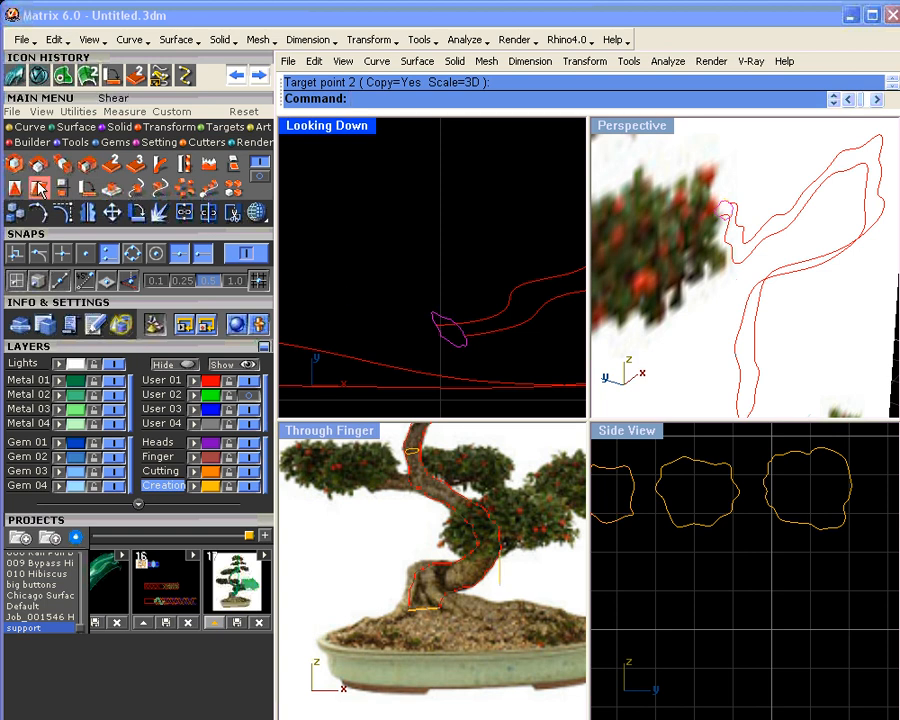
pyautogui.click(83, 188)
pyautogui.scroll(6, 421, 335)
pyautogui.click(451, 315)
pyautogui.click(505, 336)
pyautogui.click(378, 245)
pyautogui.click(409, 223)
pyautogui.scroll(-6, 456, 231)
pyautogui.scroll(-4, 747, 226)
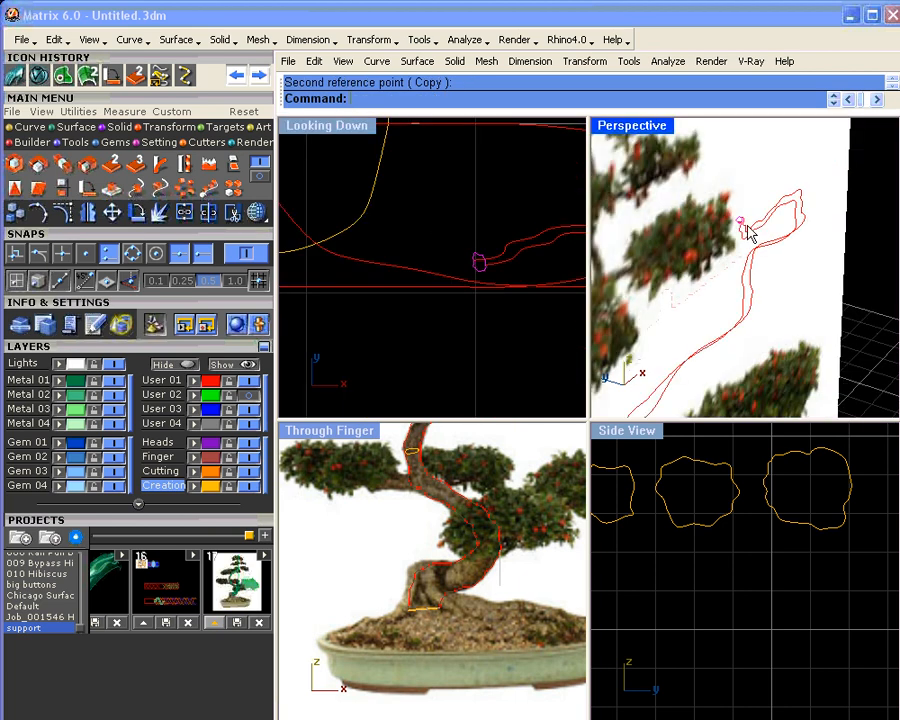
pyautogui.scroll(-3, 752, 240)
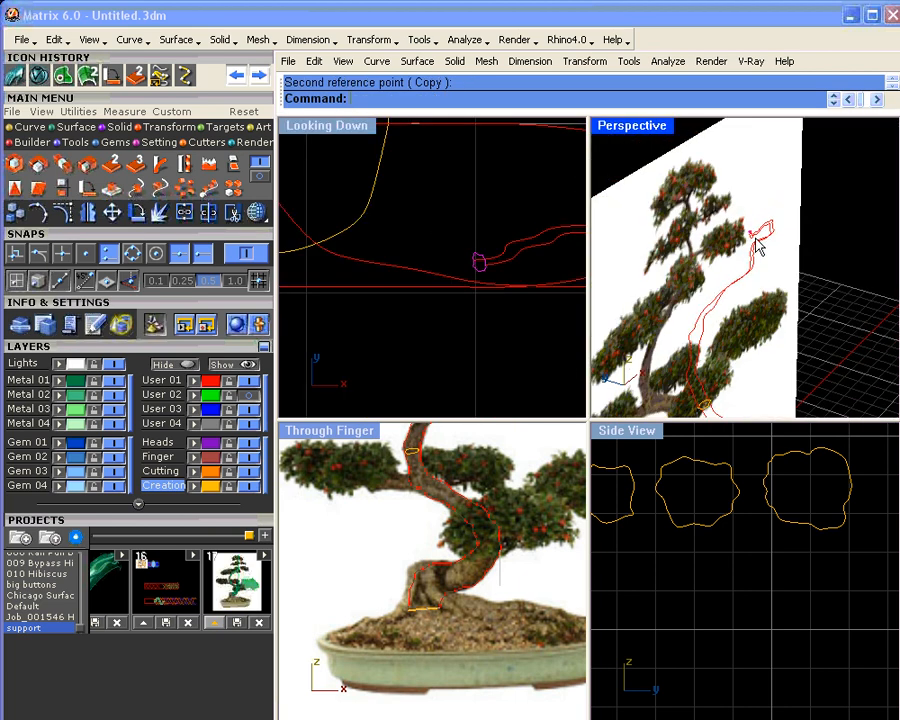
# Hide the User 04 layer holding the bonsai reference picture and maximize the Perspective view
pyautogui.click(249, 423)
pyautogui.moveTo(650, 380); pyautogui.dragTo(660, 130, button='right')
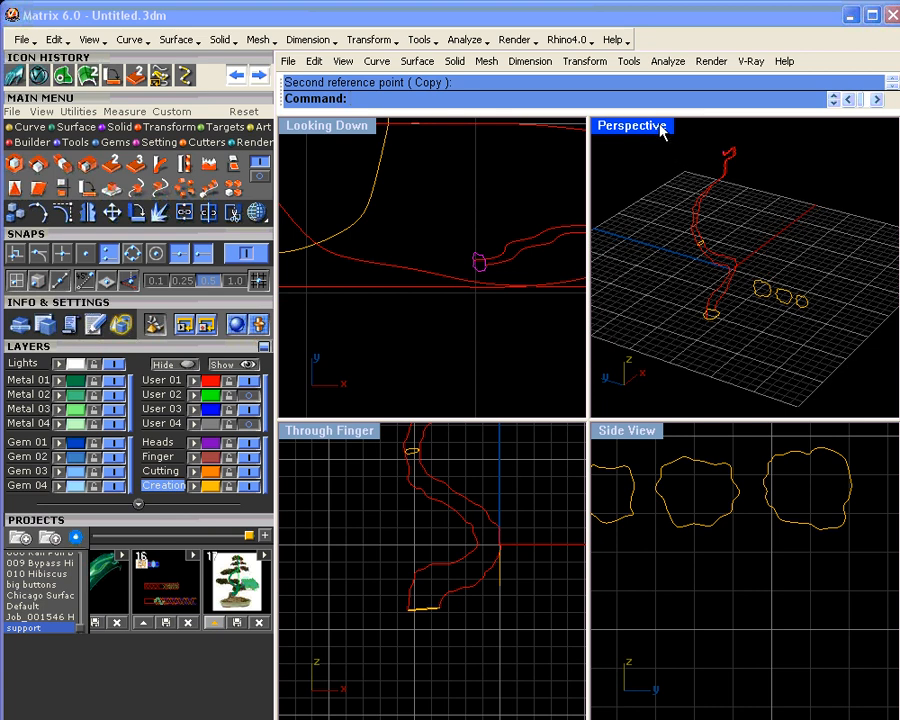
pyautogui.doubleClick(660, 128)
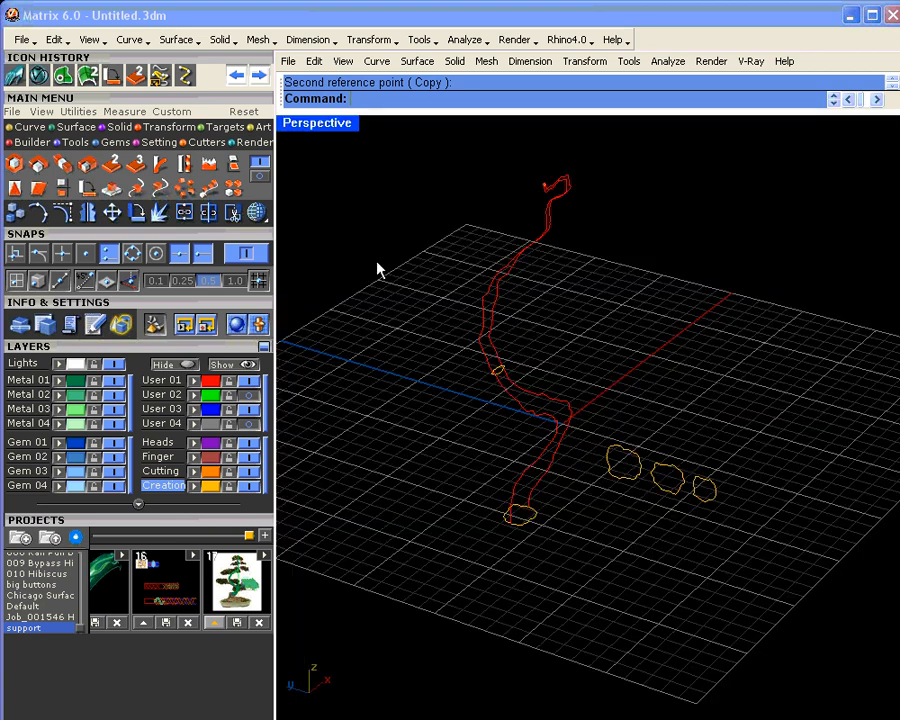
# Start a two-rail sweep with both trunk curves as rails and the base, mid-trunk and top profiles as cross-sections
pyautogui.click(78, 127)
pyautogui.click(62, 167)
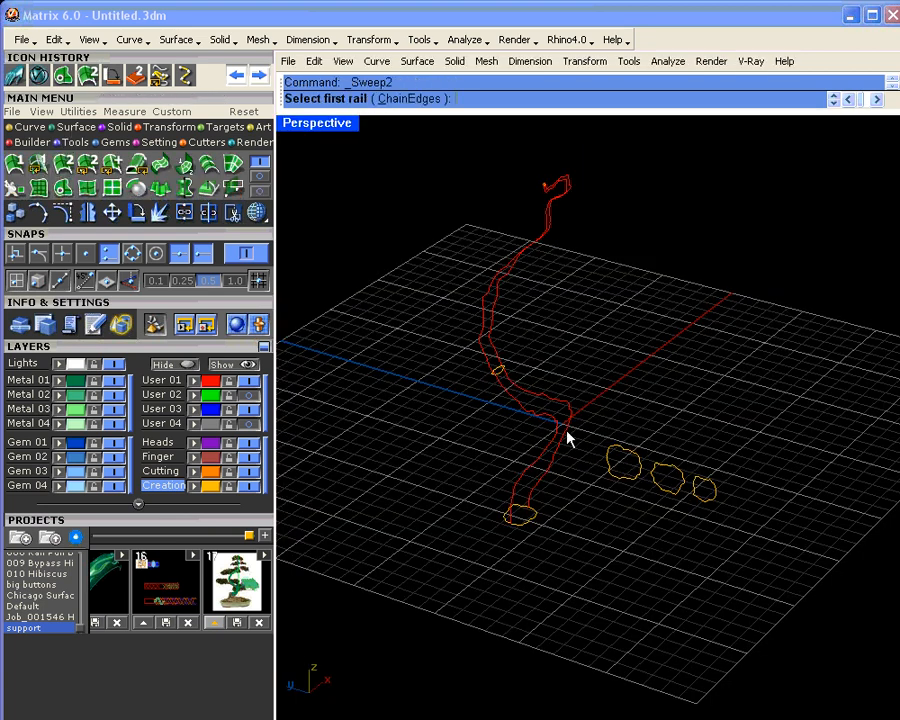
pyautogui.click(540, 417)
pyautogui.click(562, 414)
pyautogui.click(524, 517)
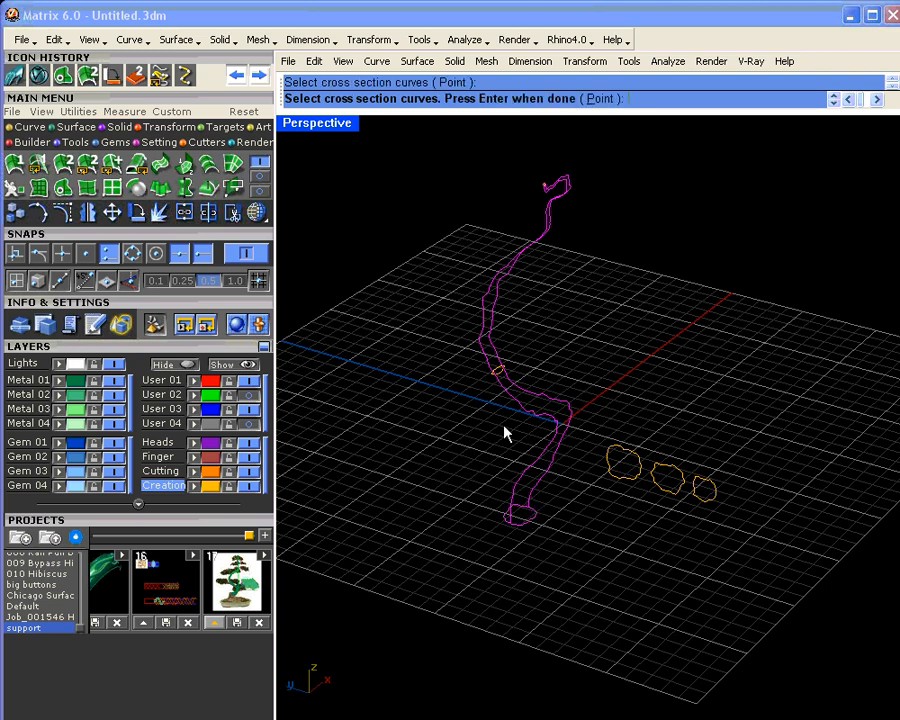
pyautogui.click(507, 375)
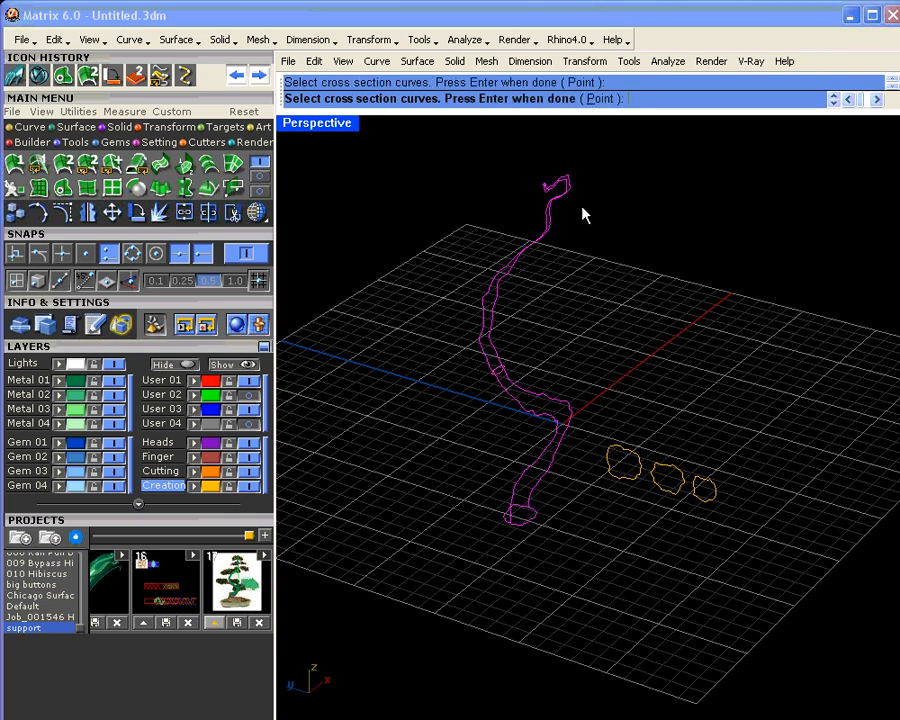
pyautogui.press('Return')
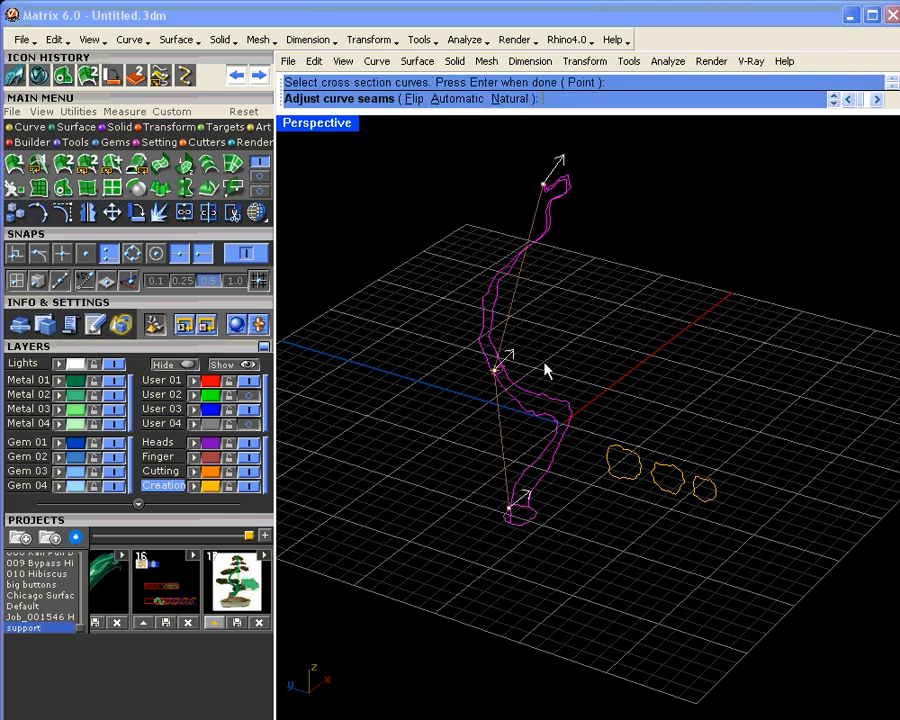
# Align the seam points of the base, mid-trunk and top cross-sections along the same trunk rail and accept them
pyautogui.scroll(5, 541, 513)
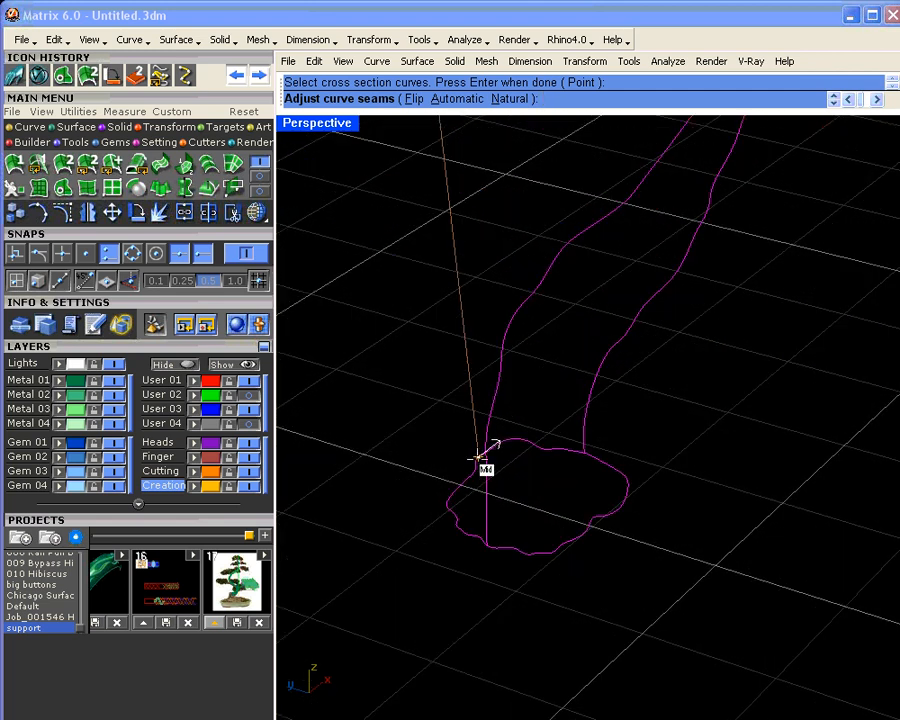
pyautogui.click(478, 456)
pyautogui.scroll(-5, 578, 378)
pyautogui.keyDown('shift'); pyautogui.moveTo(586, 252); pyautogui.dragTo(601, 428, button='right'); pyautogui.keyUp('shift')
pyautogui.moveTo(480, 176); pyautogui.dragTo(569, 237, button='right')
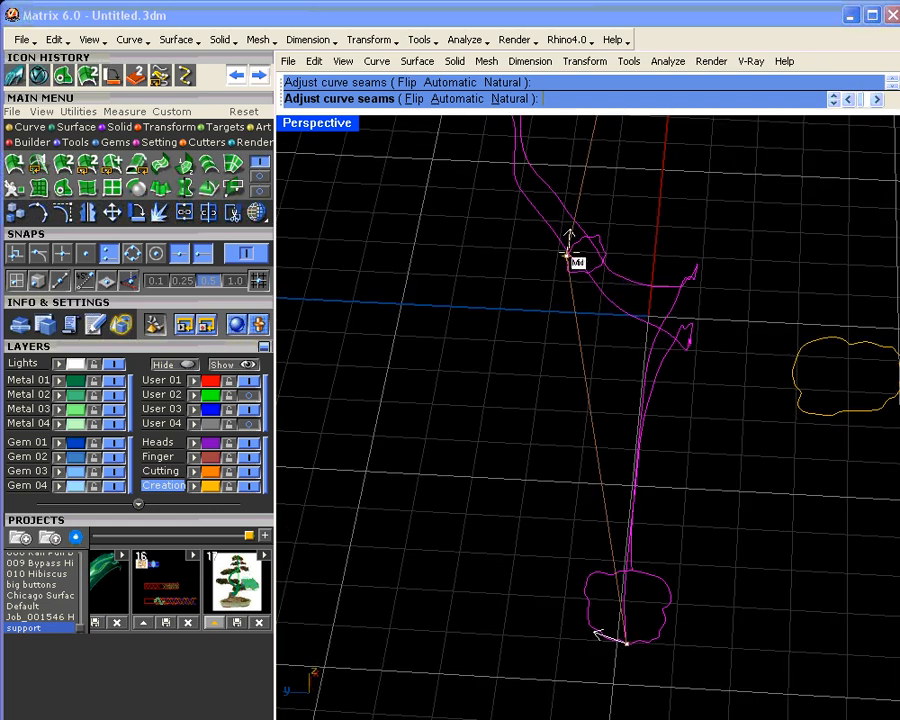
pyautogui.moveTo(666, 270); pyautogui.dragTo(622, 344, button='right')
pyautogui.scroll(6, 615, 325)
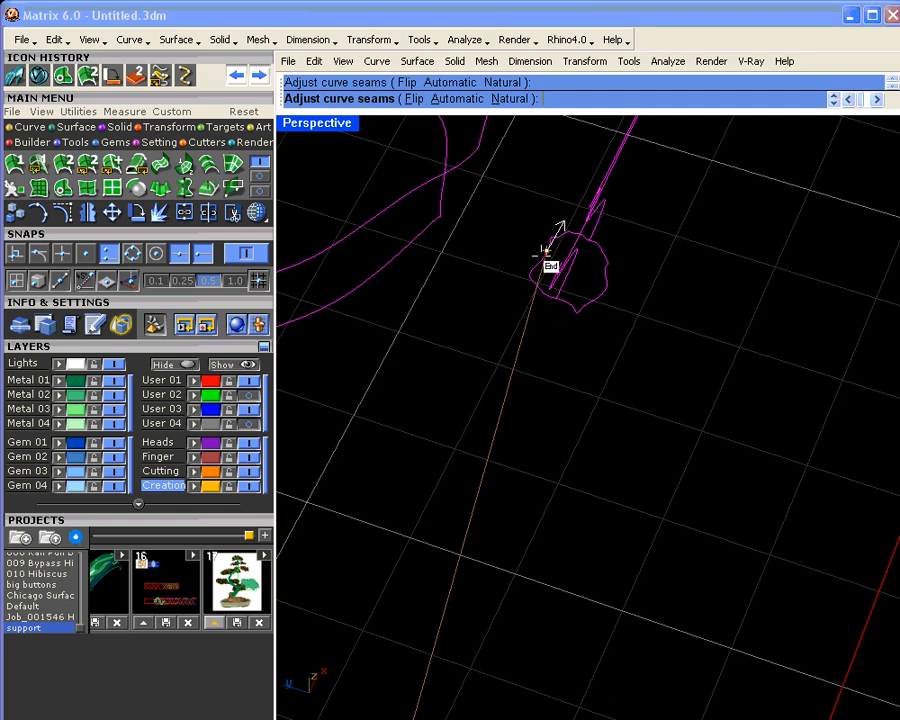
pyautogui.scroll(-5, 562, 308)
pyautogui.moveTo(659, 443); pyautogui.dragTo(507, 364, button='right')
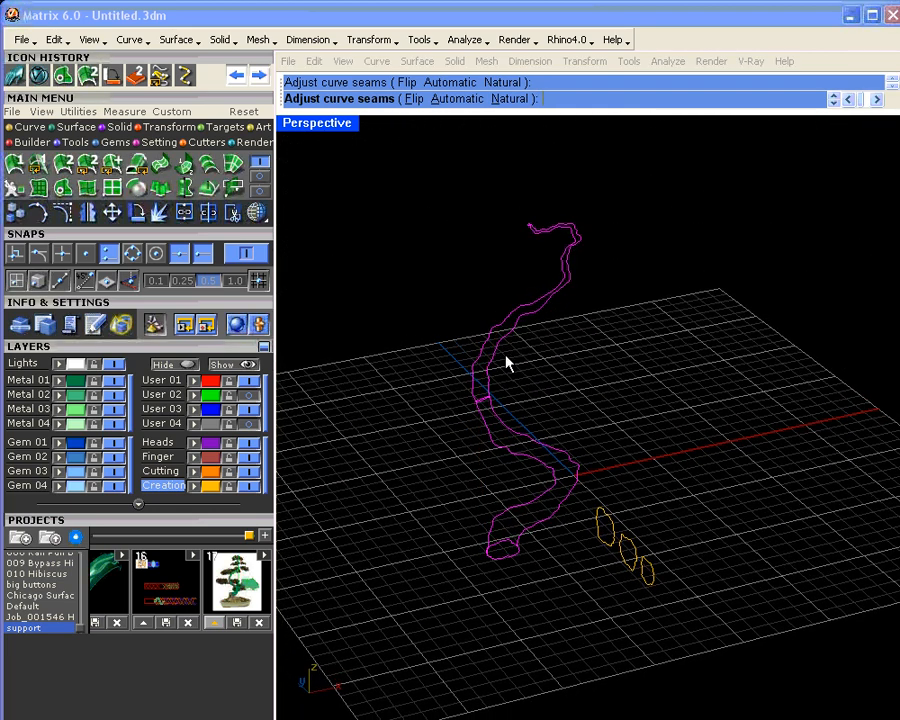
pyautogui.press('Return')
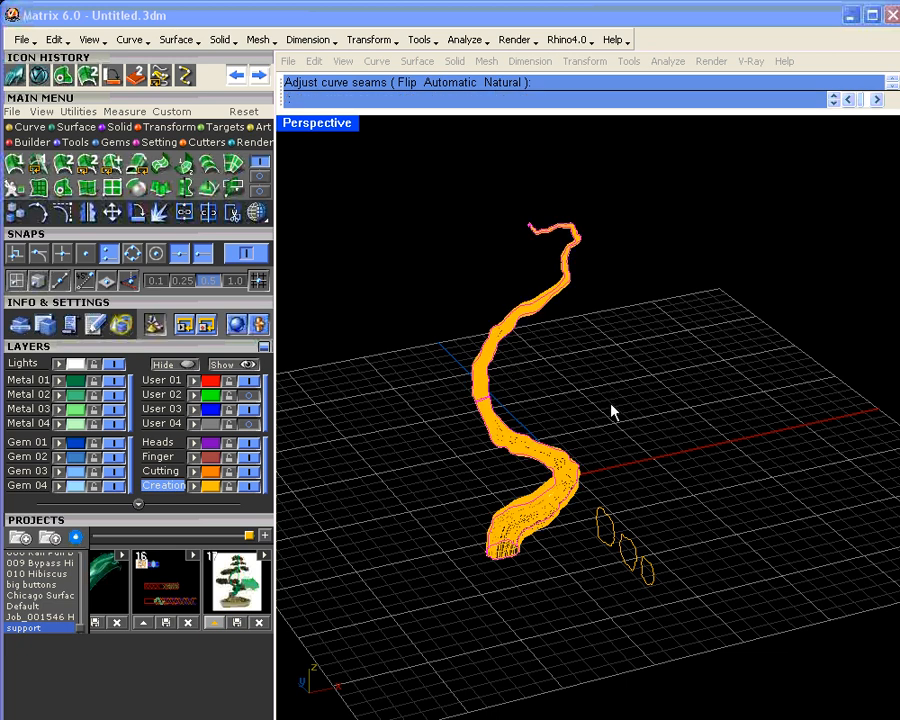
# Add a slash to the sweep between the two rails at the trunk's lower bend, keeping Do not simplify and Maintain height
pyautogui.moveTo(533, 452); pyautogui.dragTo(526, 453, button='right')
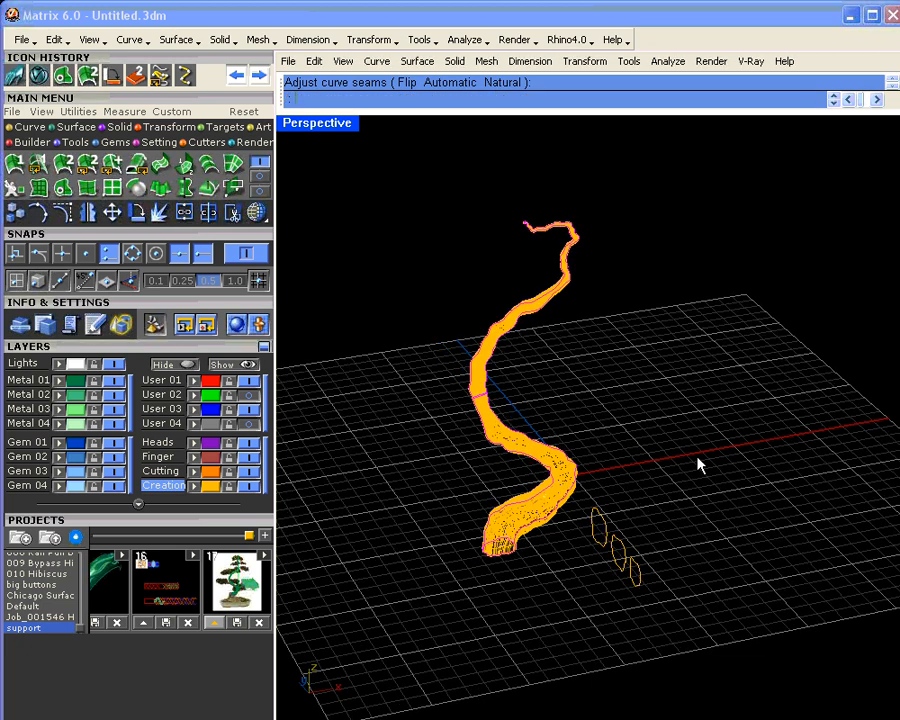
pyautogui.press('Home')
pyautogui.moveTo(895, 295); pyautogui.dragTo(714, 201)
pyautogui.moveTo(560, 543); pyautogui.dragTo(553, 495, button='right')
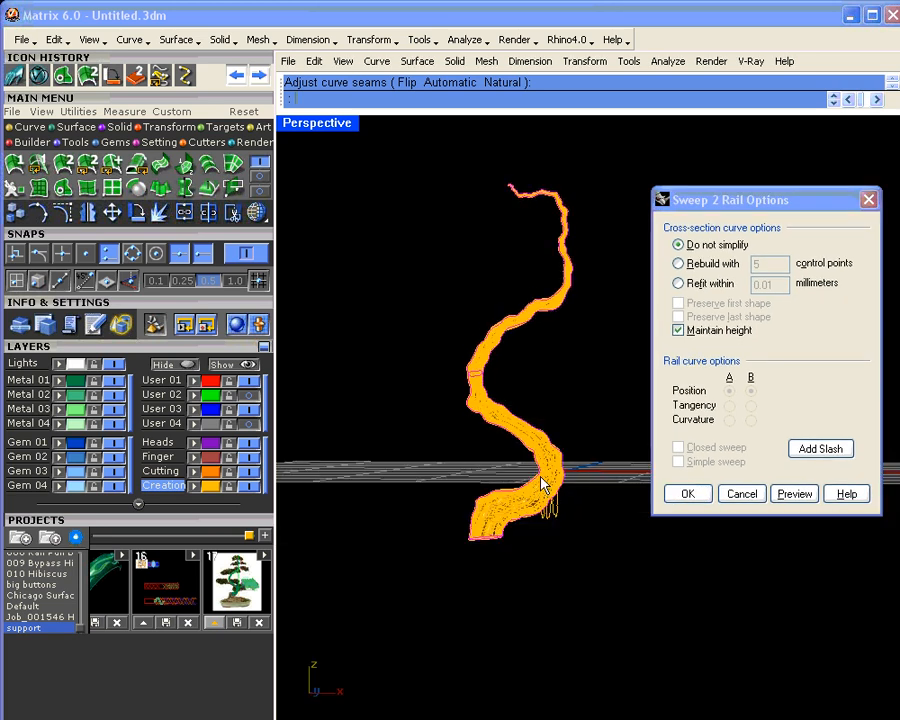
pyautogui.scroll(4, 540, 484)
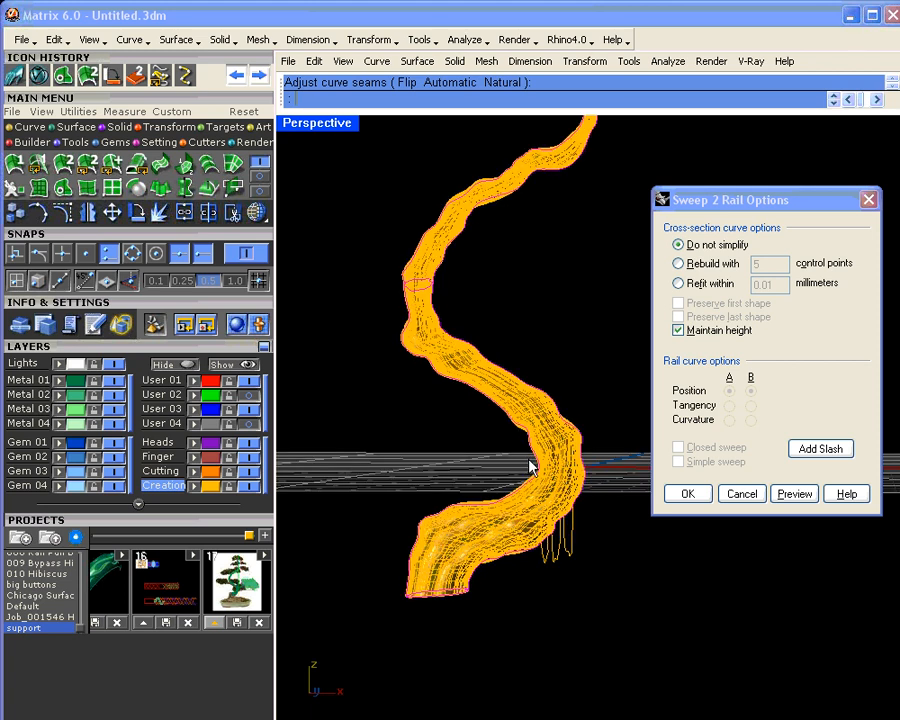
pyautogui.scroll(3, 530, 467)
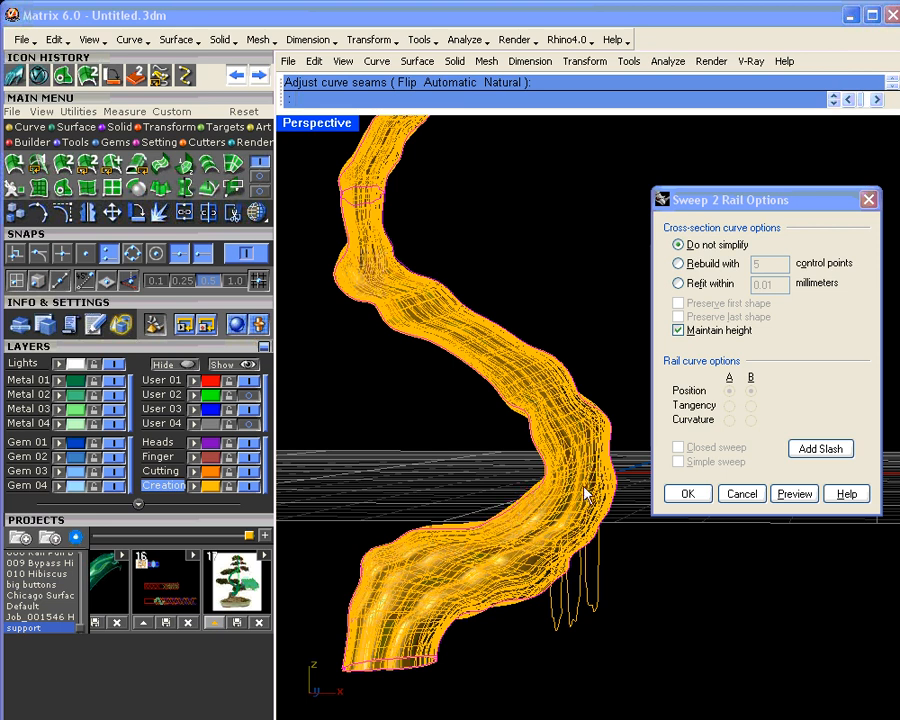
pyautogui.click(820, 450)
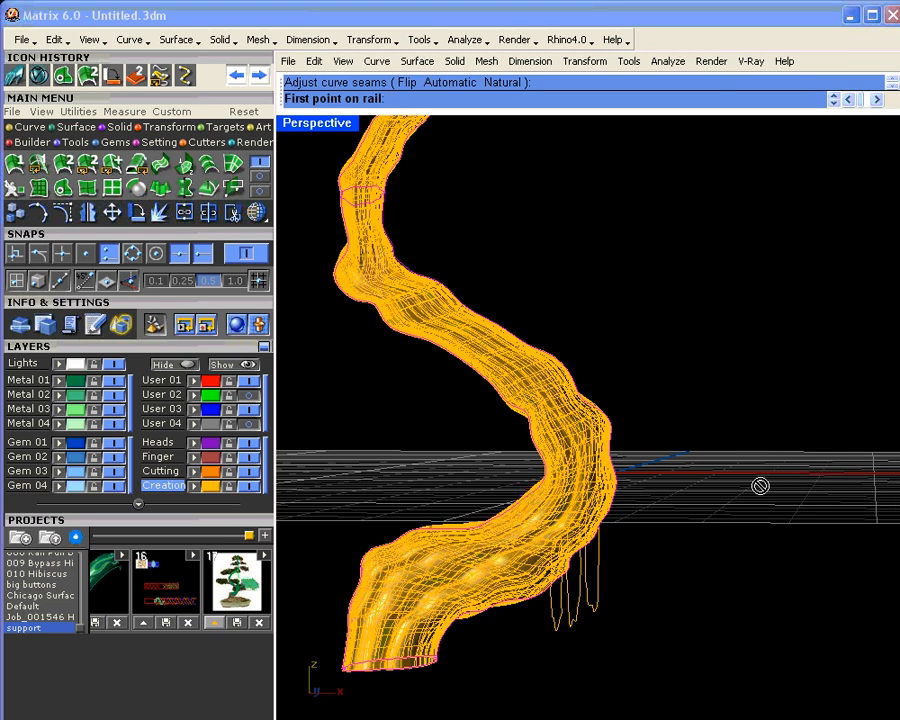
pyautogui.click(595, 510)
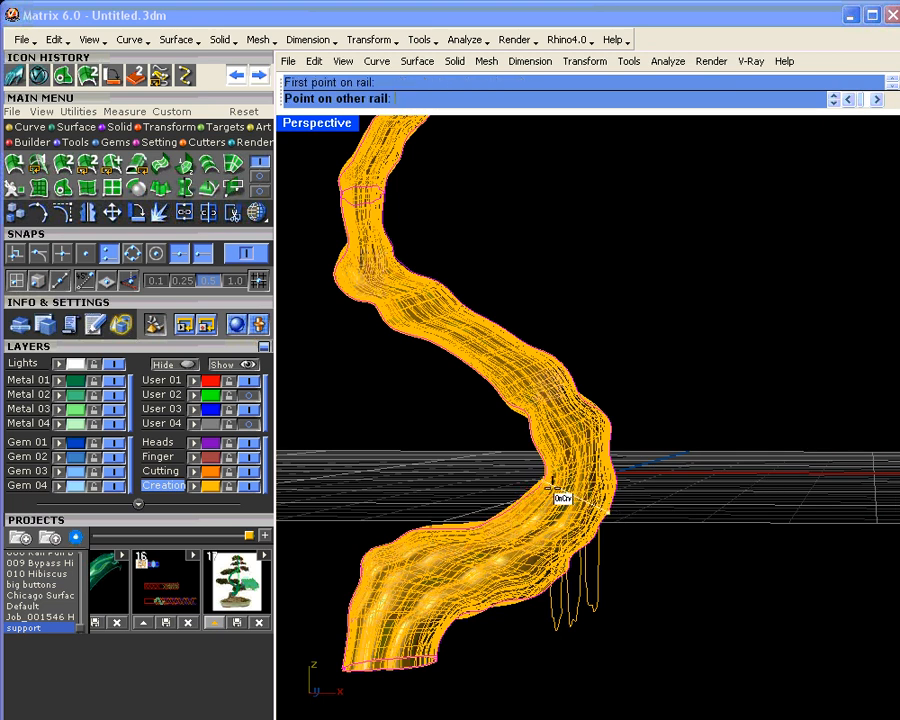
pyautogui.click(556, 495)
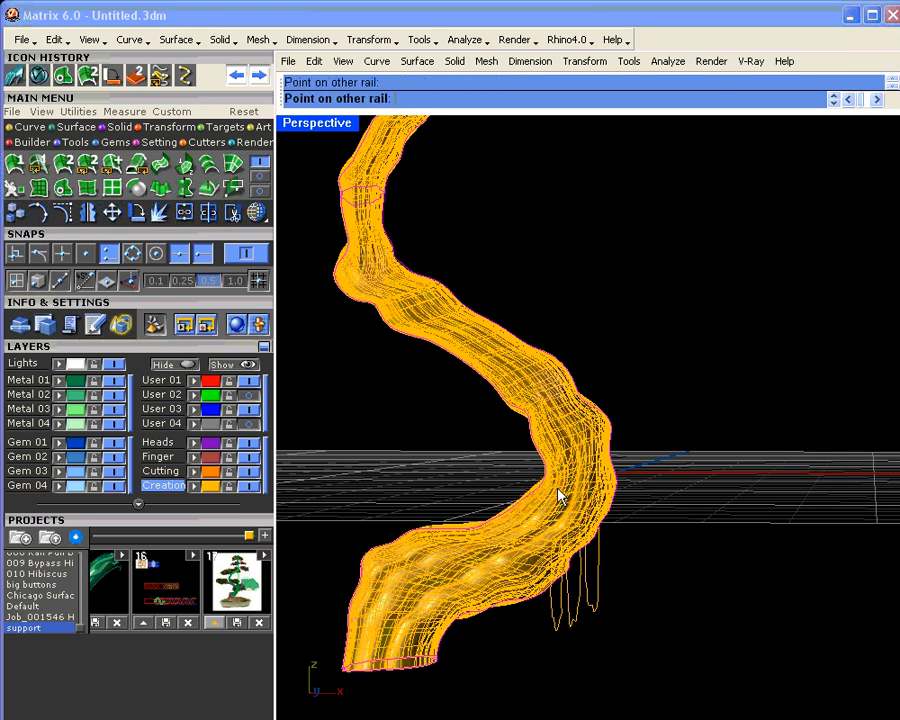
pyautogui.click(557, 495)
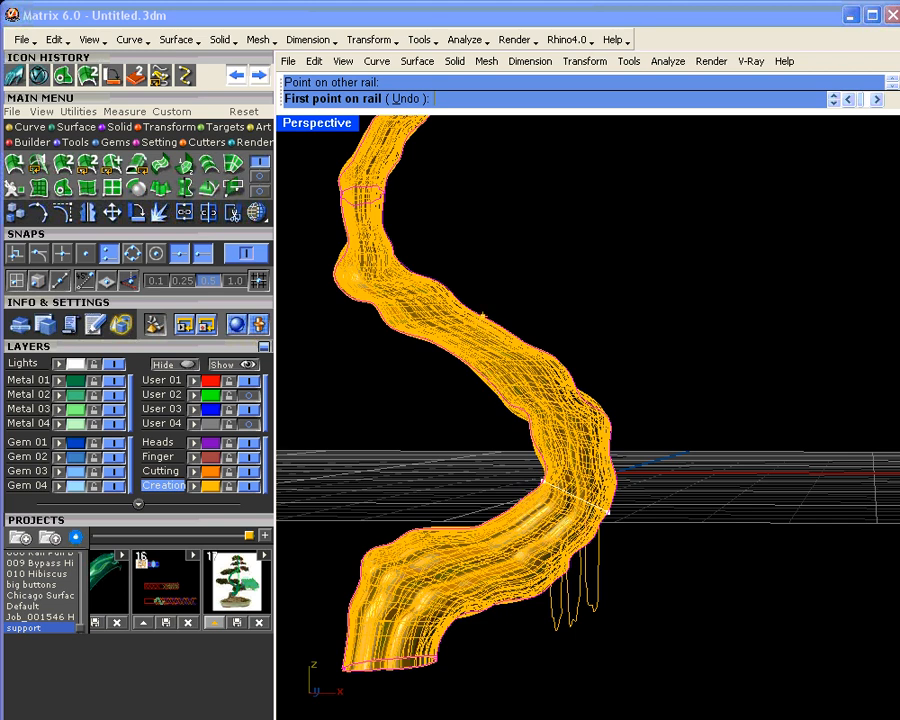
# Add two more slashes across the rails, one between the lower bend and the mid-trunk cross-section and one above that cross-section
pyautogui.click(478, 320)
pyautogui.click(447, 363)
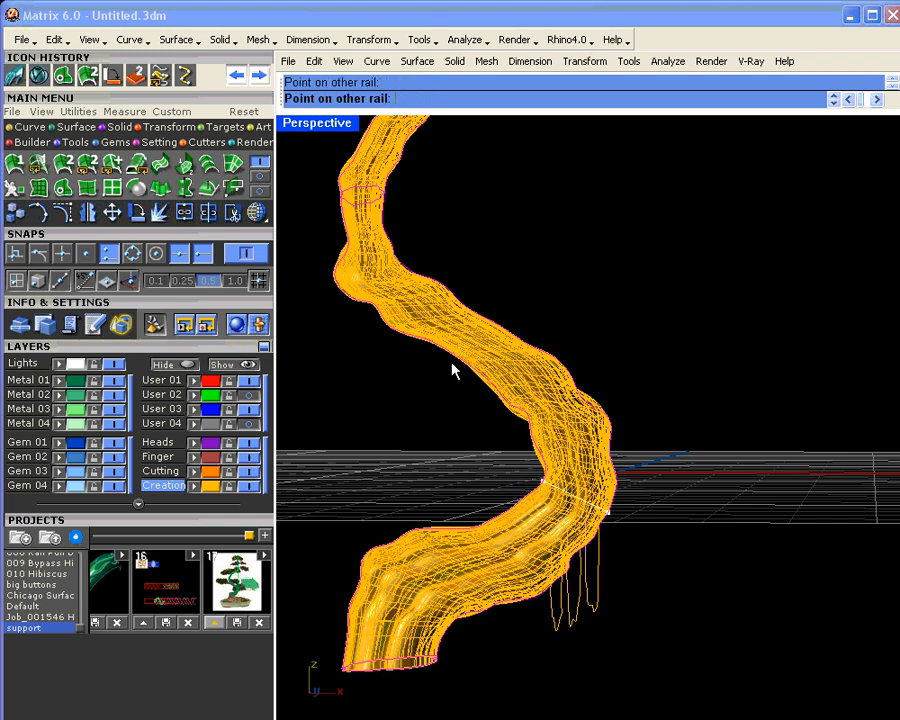
pyautogui.click(452, 364)
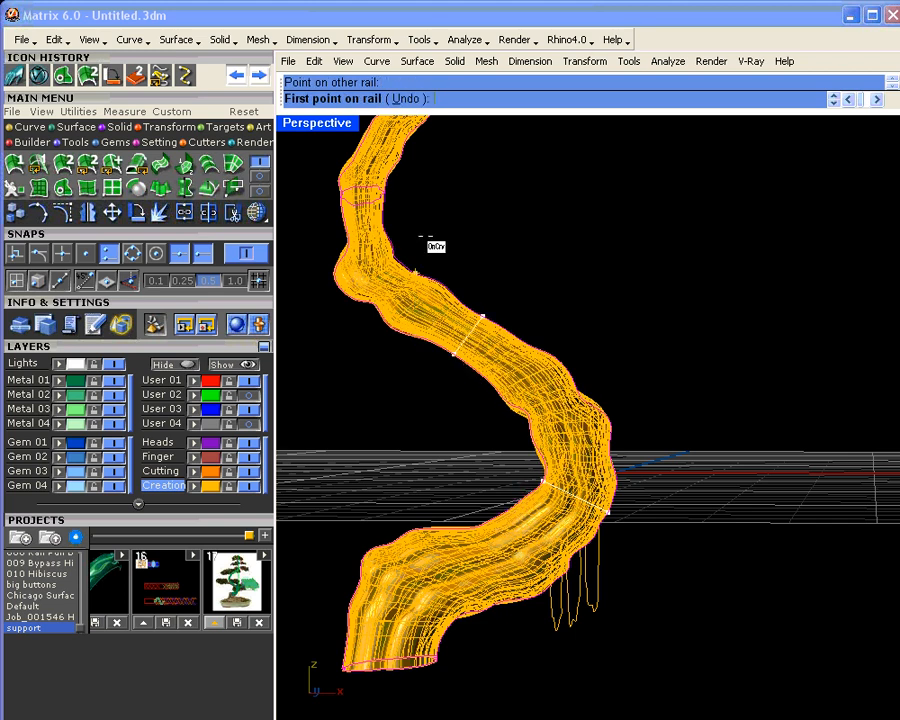
pyautogui.keyDown('shift'); pyautogui.moveTo(528, 304); pyautogui.dragTo(508, 464, button='right'); pyautogui.keyUp('shift')
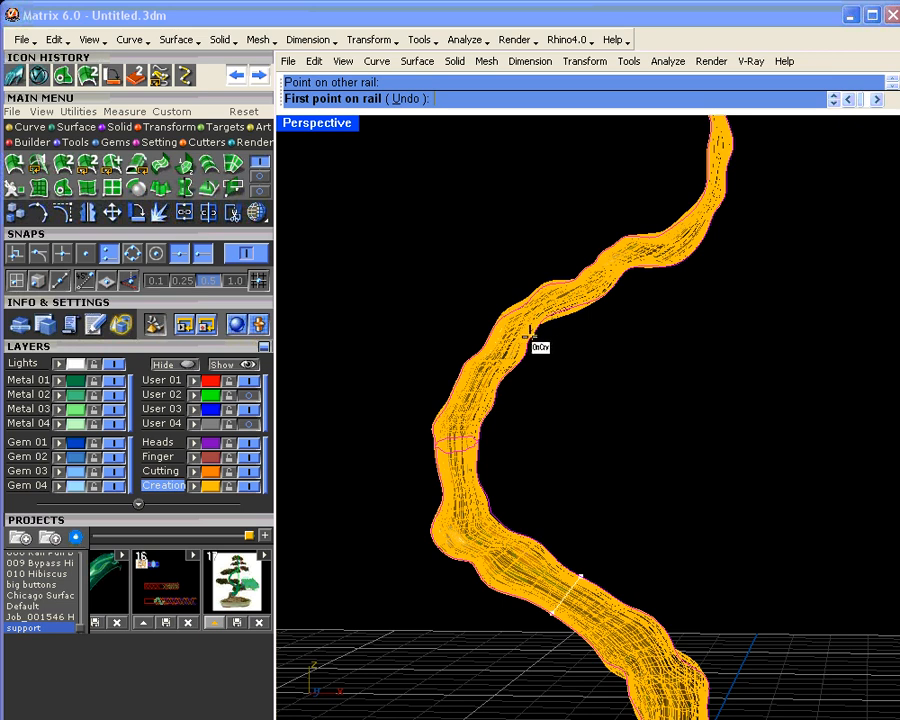
pyautogui.click(533, 328)
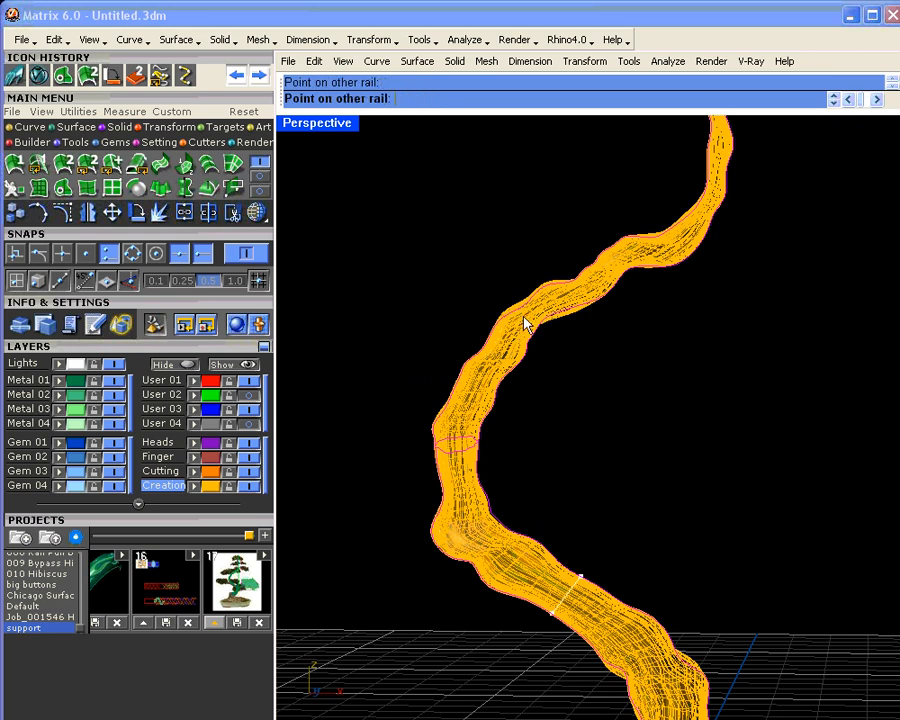
pyautogui.click(521, 319)
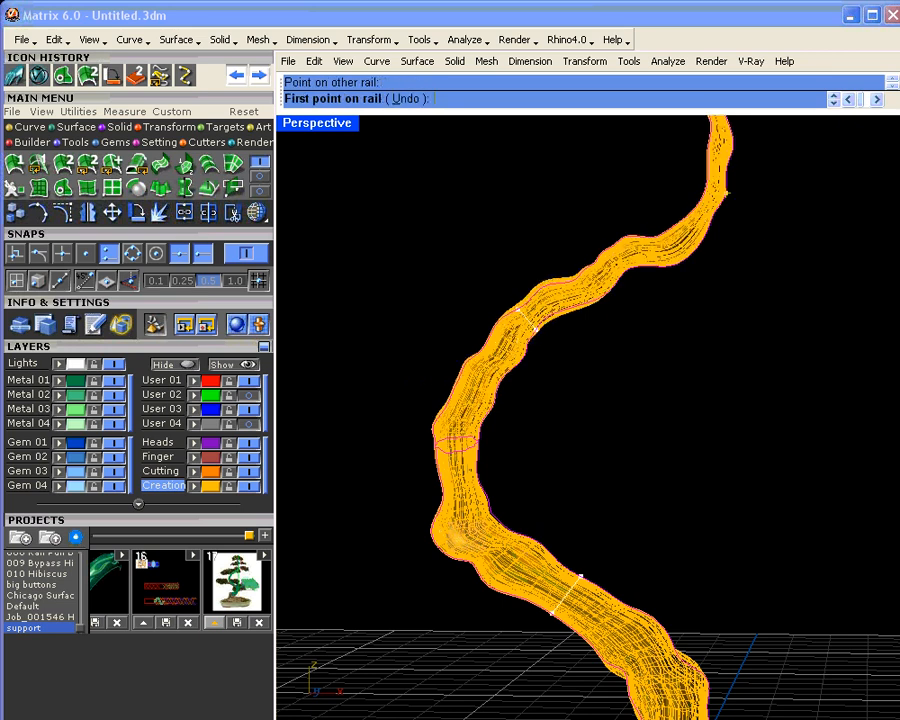
# Add three more slashes across the rails on the upper trunk: at its upper bend, on the stretch above, and near the tip
pyautogui.click(710, 205)
pyautogui.click(709, 204)
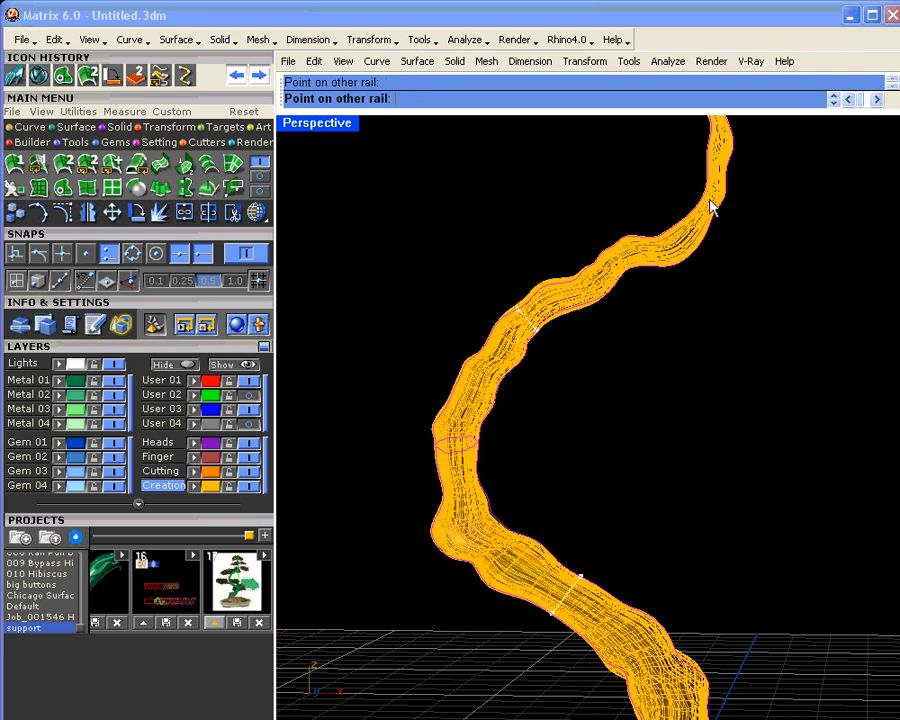
pyautogui.keyDown('shift'); pyautogui.moveTo(731, 242); pyautogui.dragTo(644, 489, button='right'); pyautogui.keyUp('shift')
pyautogui.click(608, 268)
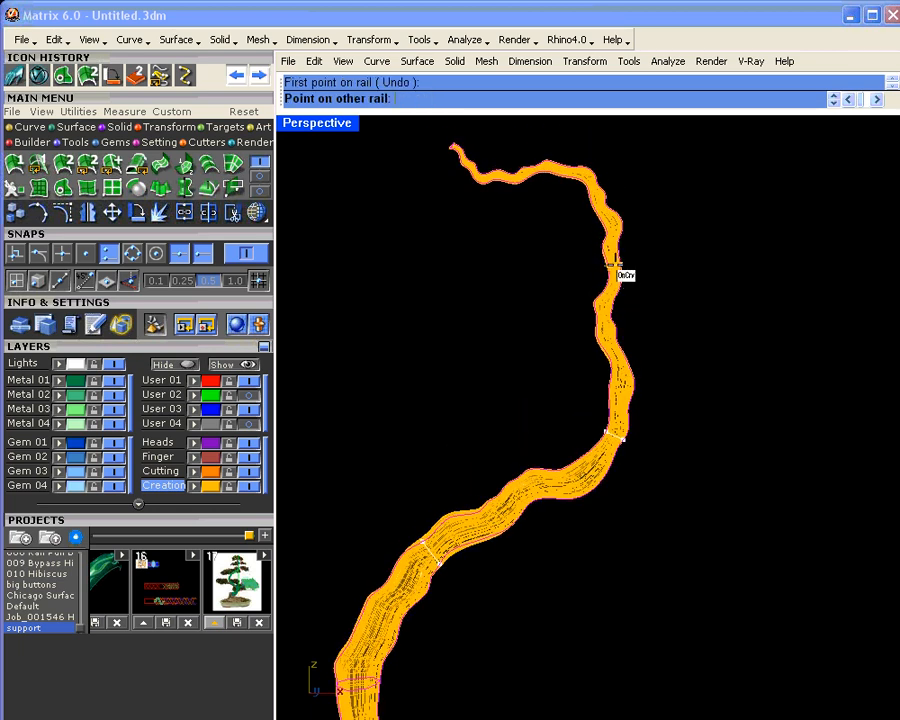
pyautogui.click(609, 271)
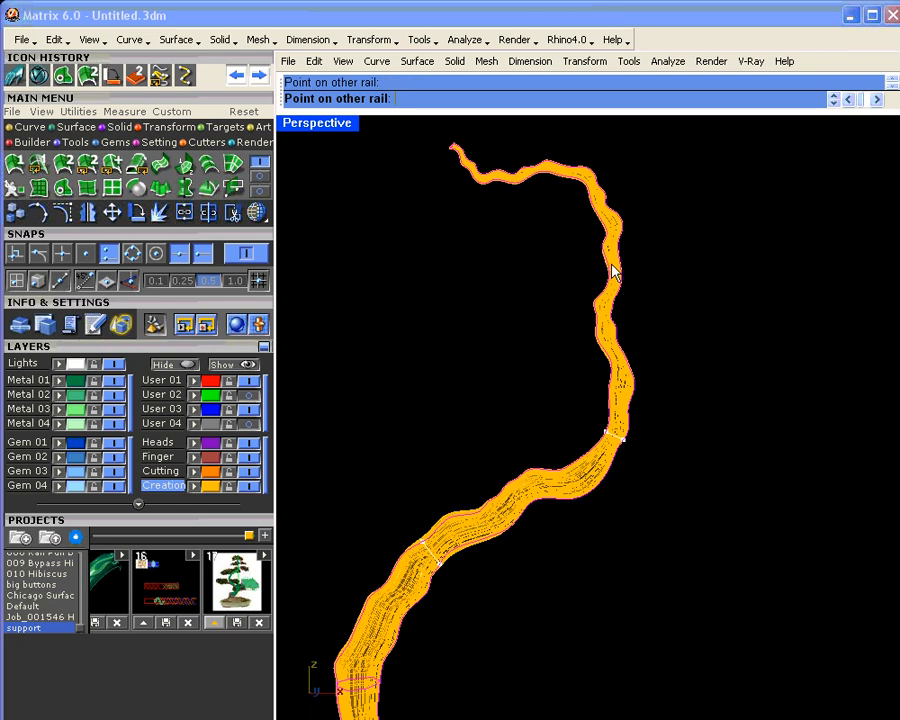
pyautogui.click(562, 180)
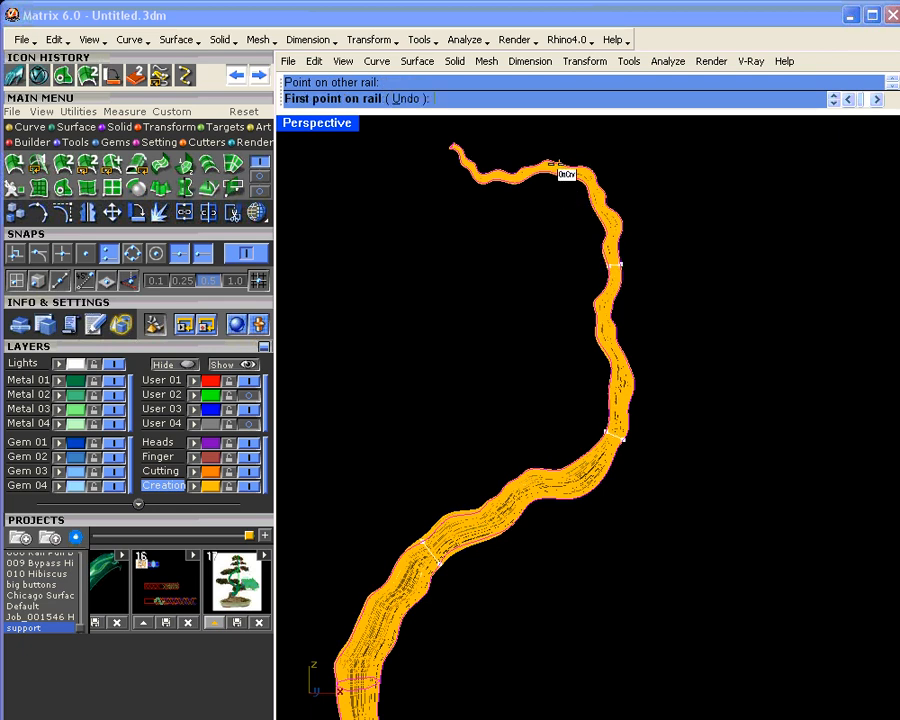
pyautogui.click(552, 175)
pyautogui.click(553, 175)
pyautogui.press('Return')
pyautogui.press('Return')
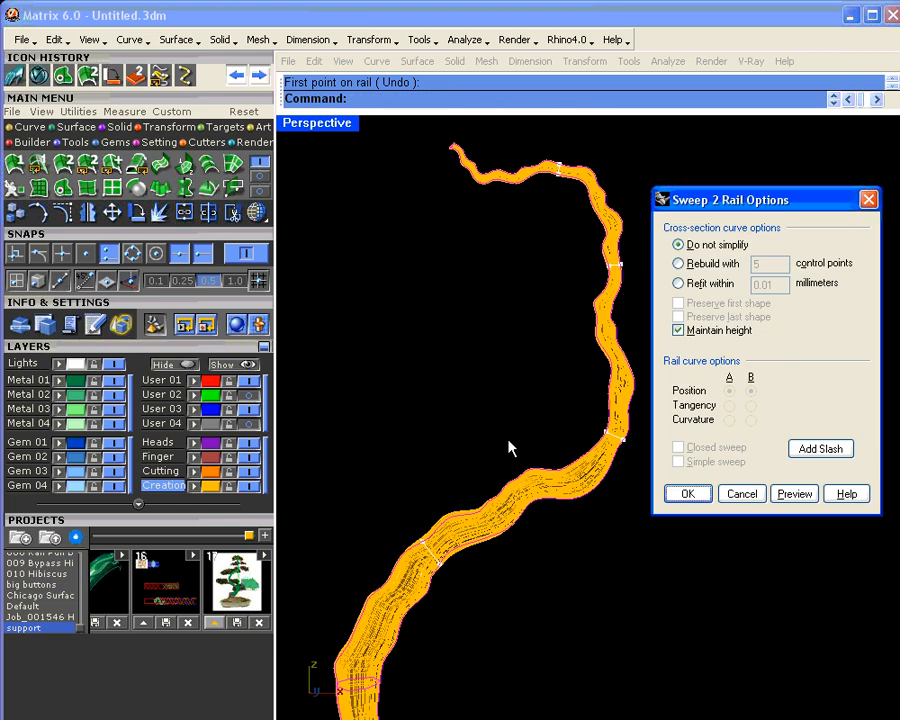
# Try the sweep preview with Maintain height turned off, and restore the option
pyautogui.moveTo(545, 552); pyautogui.dragTo(515, 475, button='right')
pyautogui.keyDown('shift'); pyautogui.moveTo(563, 597); pyautogui.dragTo(553, 420, button='right'); pyautogui.keyUp('shift')
pyautogui.scroll(-4, 526, 414)
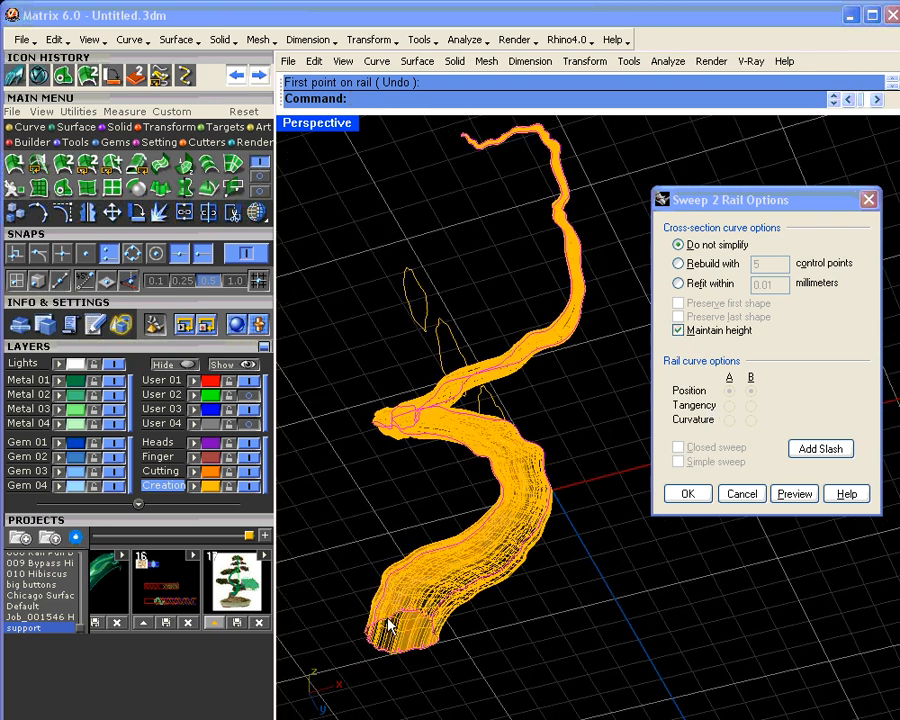
pyautogui.click(678, 330)
pyautogui.click(801, 505)
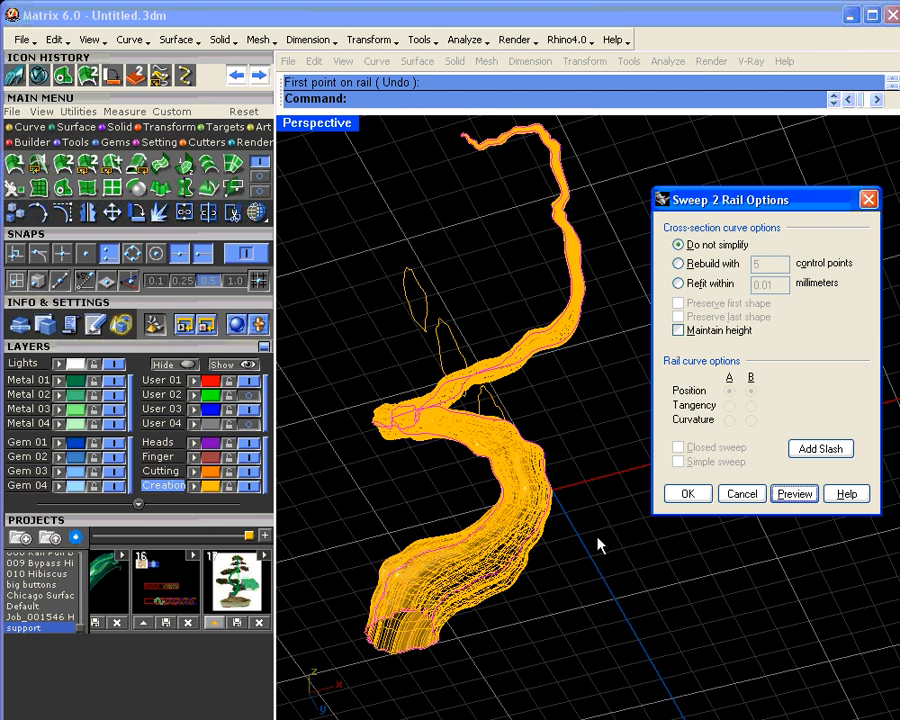
pyautogui.click(679, 330)
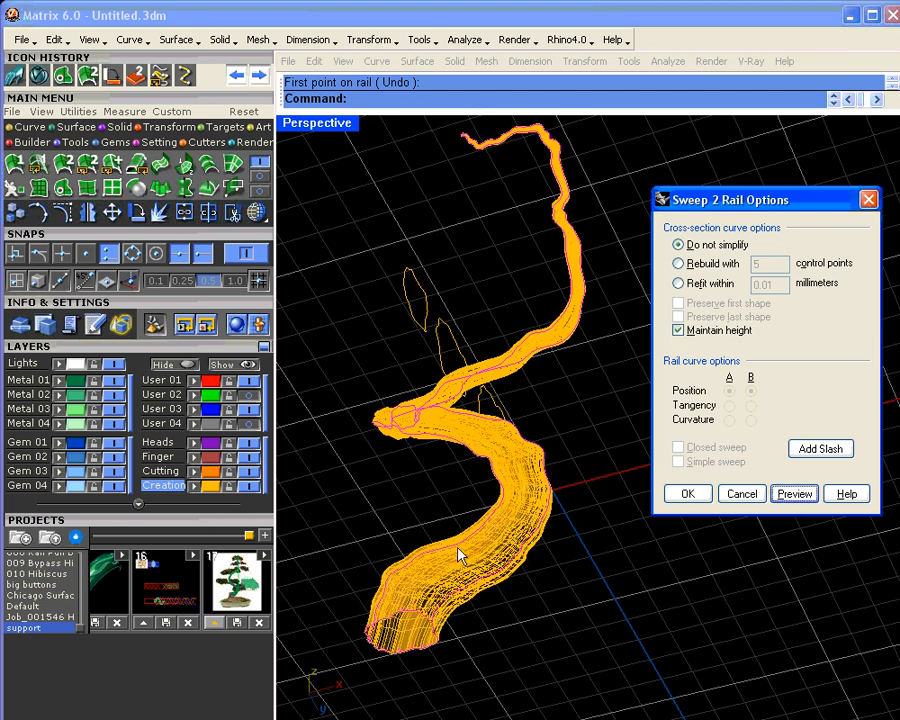
# Create the two-rail trunk surface with Do not simplify and Maintain height
pyautogui.click(687, 496)
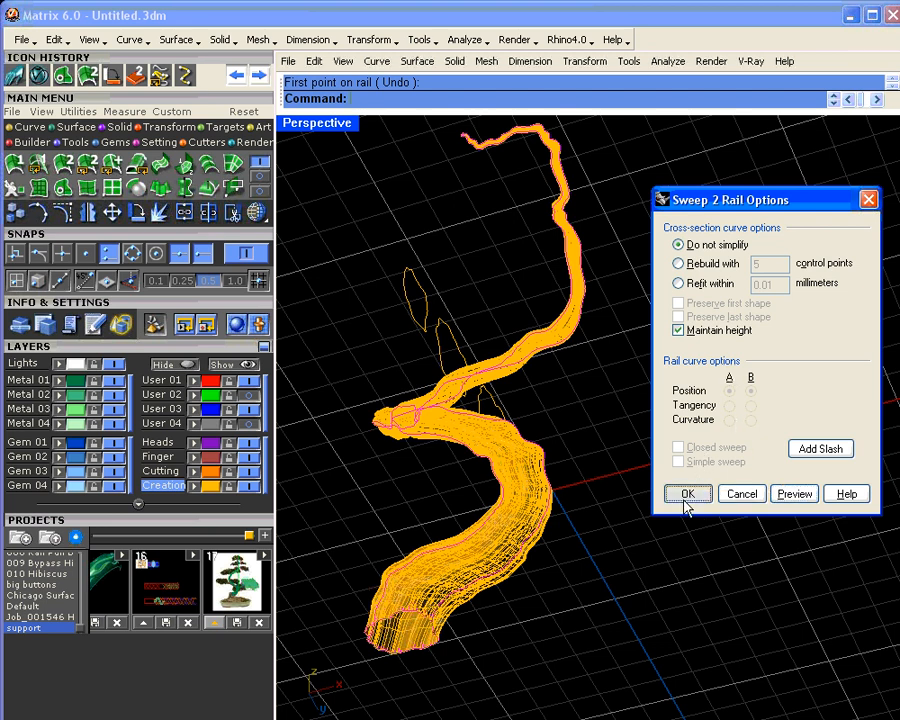
pyautogui.moveTo(573, 474); pyautogui.dragTo(637, 486, button='right')
pyautogui.scroll(-5, 608, 512)
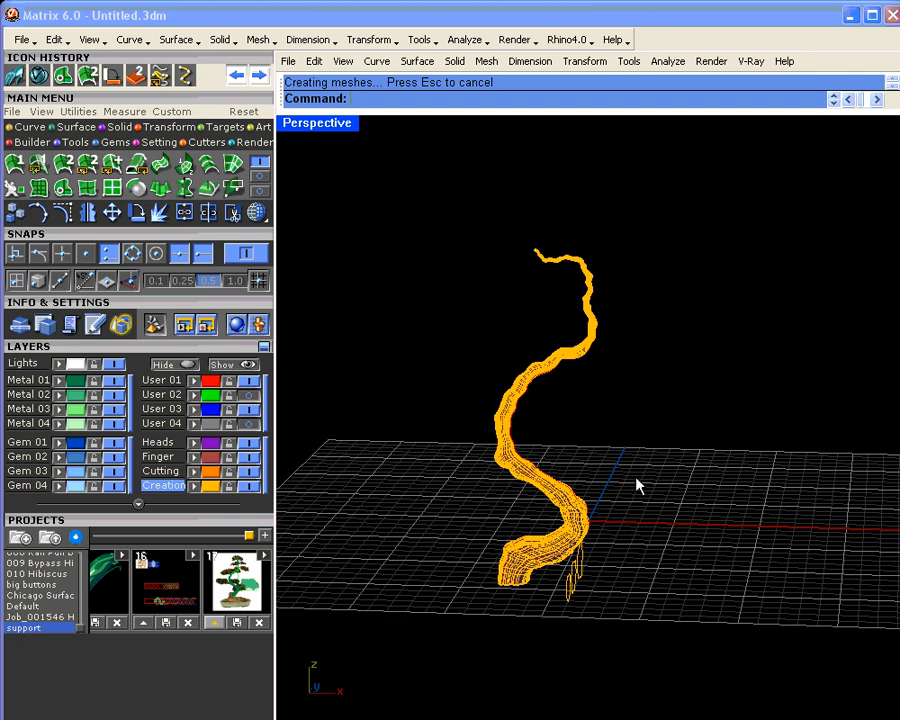
# Flip the direction of the trunk surface and move it to the Metal 01 layer
pyautogui.click(583, 515)
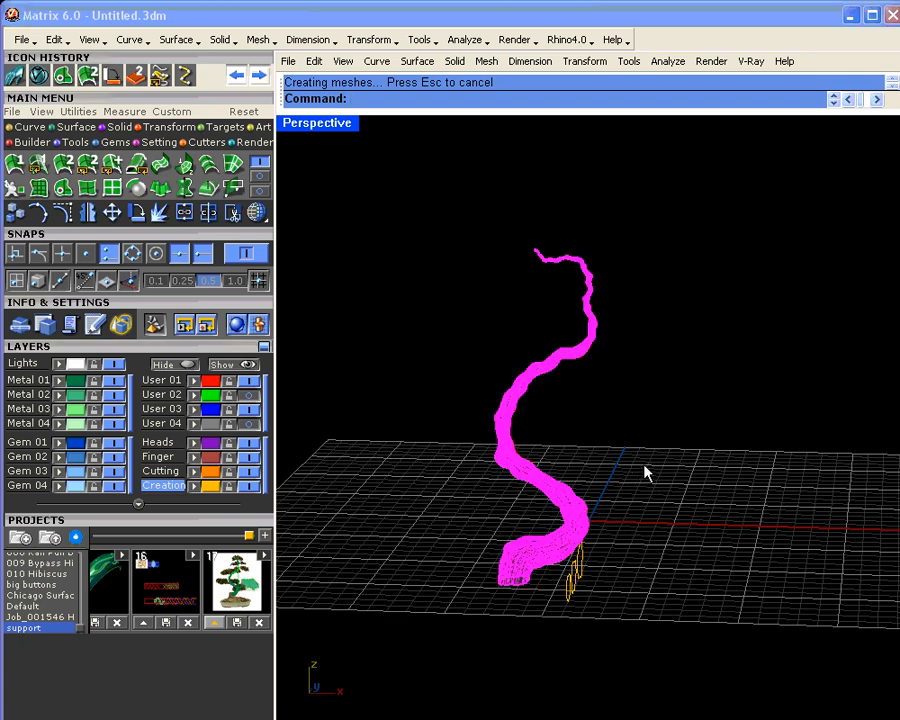
pyautogui.press('Return')
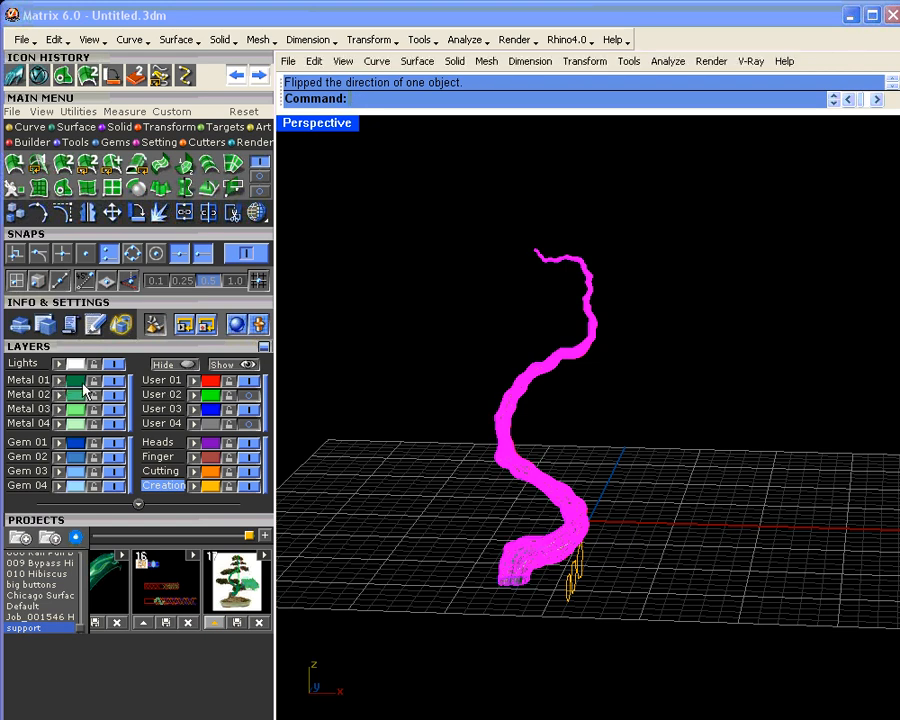
pyautogui.click(433, 387)
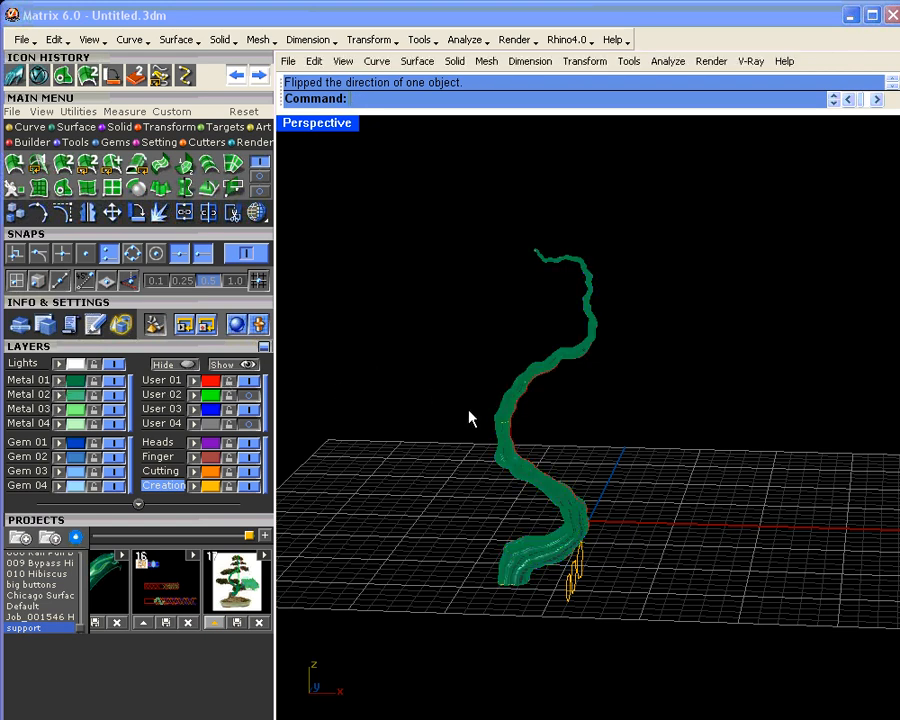
# Return to the four-viewport layout and show the User 04 layer holding the bonsai reference picture
pyautogui.scroll(4, 546, 468)
pyautogui.moveTo(577, 513); pyautogui.dragTo(649, 508, button='right')
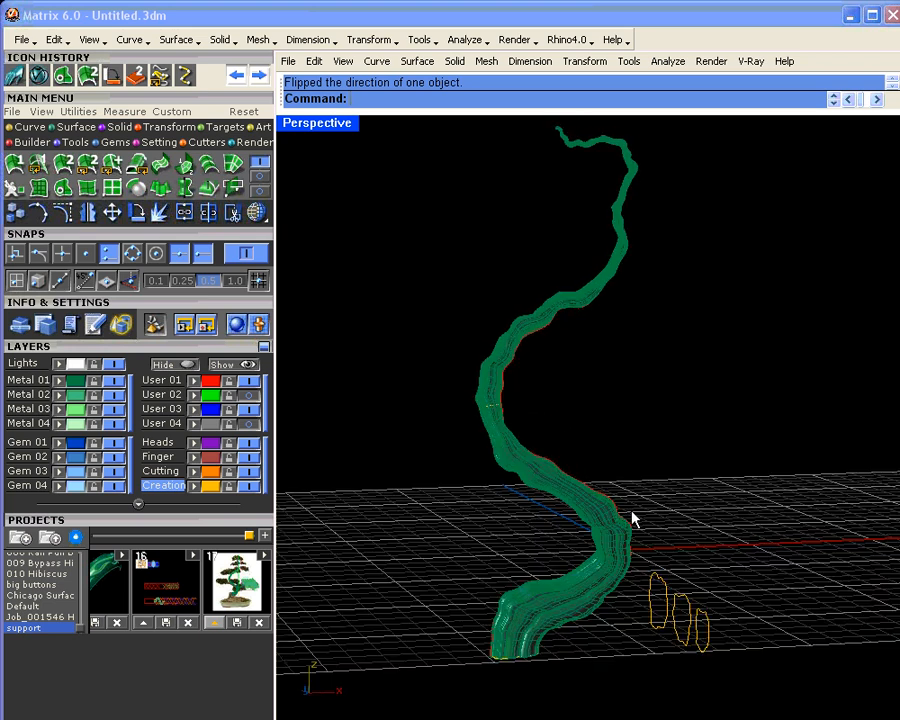
pyautogui.scroll(4, 697, 530)
pyautogui.moveTo(822, 512); pyautogui.dragTo(557, 371, button='right')
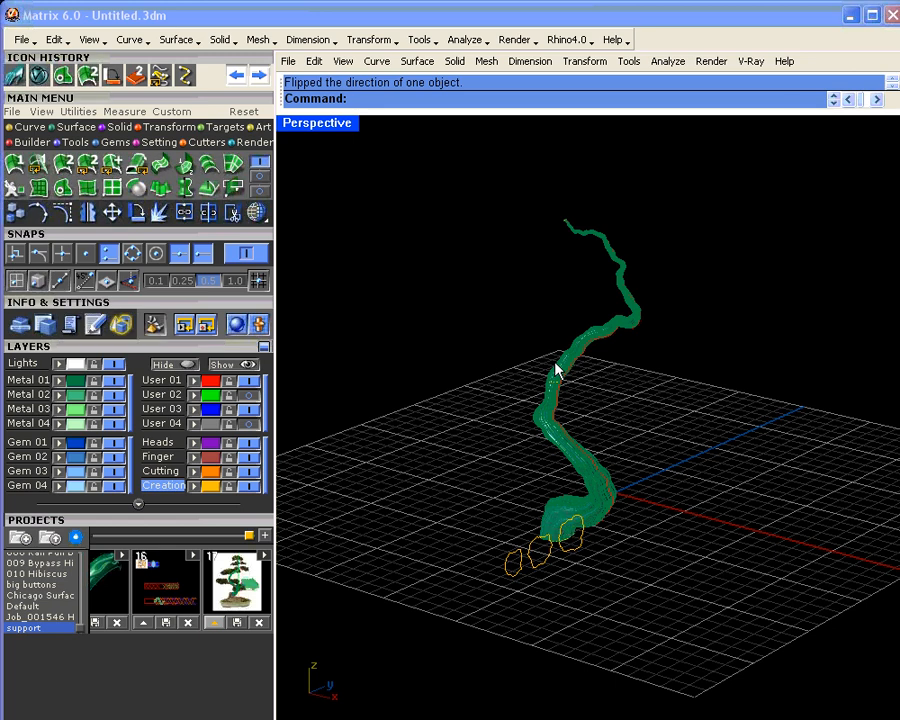
pyautogui.moveTo(573, 368); pyautogui.dragTo(693, 400, button='right')
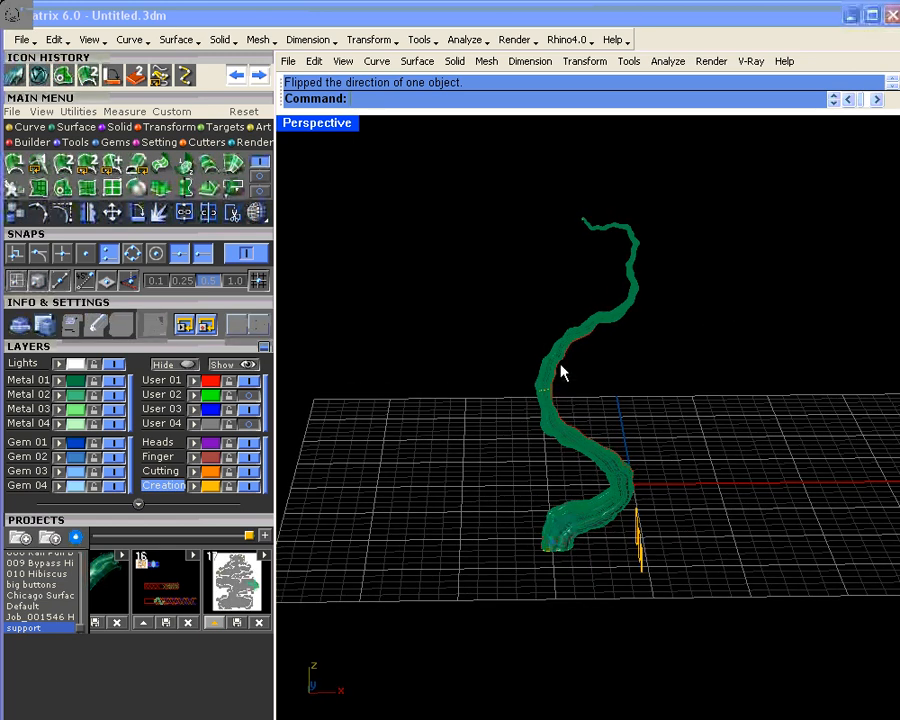
pyautogui.doubleClick(333, 133)
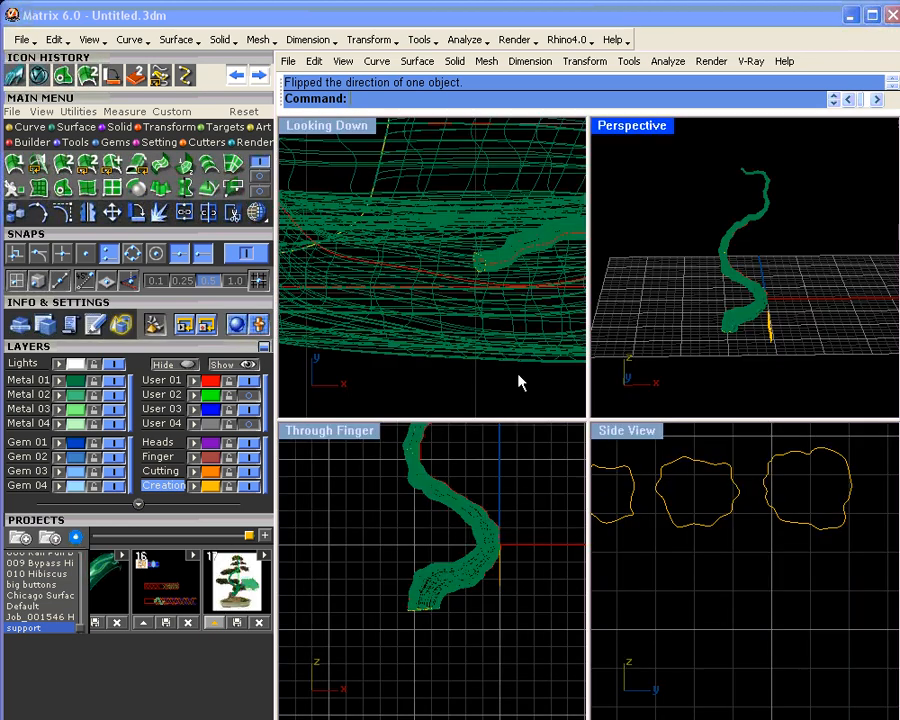
pyautogui.click(249, 424)
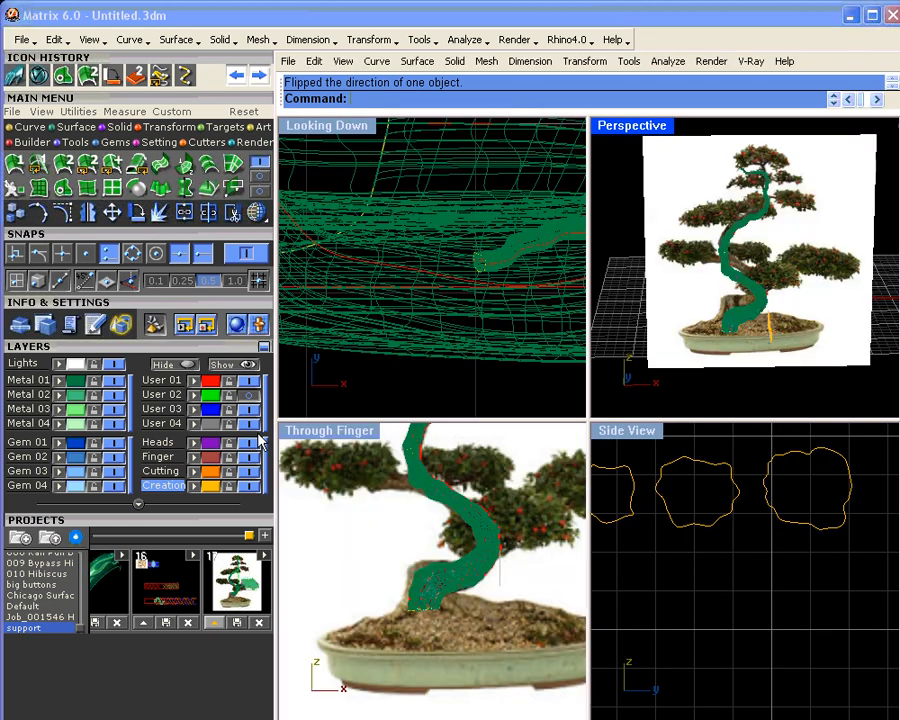
# Examine how the trunk surface and its base fit the reference picture in the front, perspective and top views
pyautogui.scroll(-4, 439, 543)
pyautogui.moveTo(440, 557); pyautogui.dragTo(393, 603, button='right')
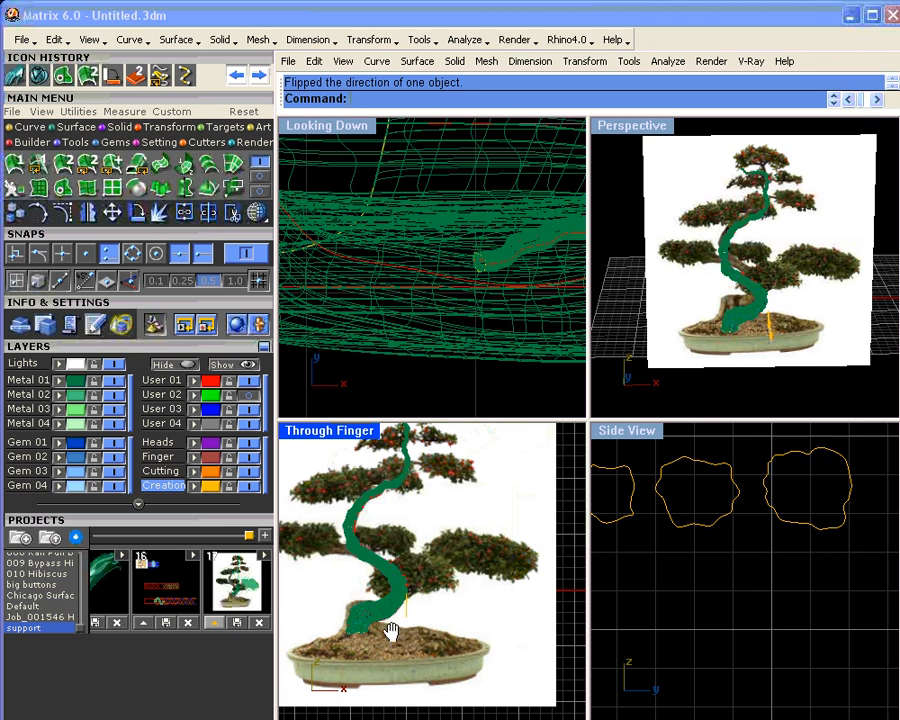
pyautogui.scroll(5, 424, 595)
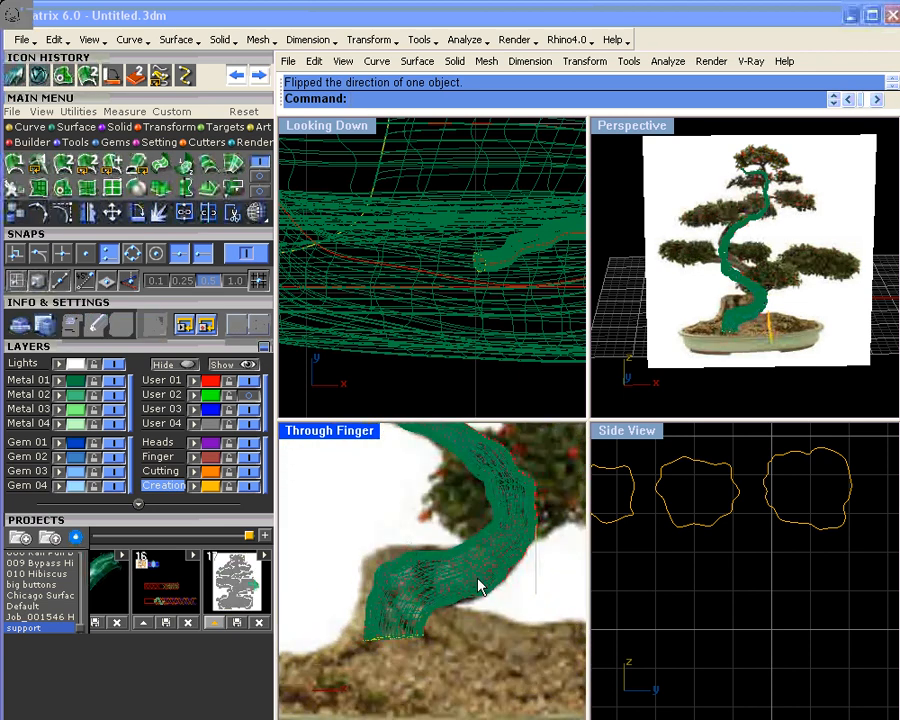
pyautogui.moveTo(772, 354); pyautogui.dragTo(785, 297, button='right')
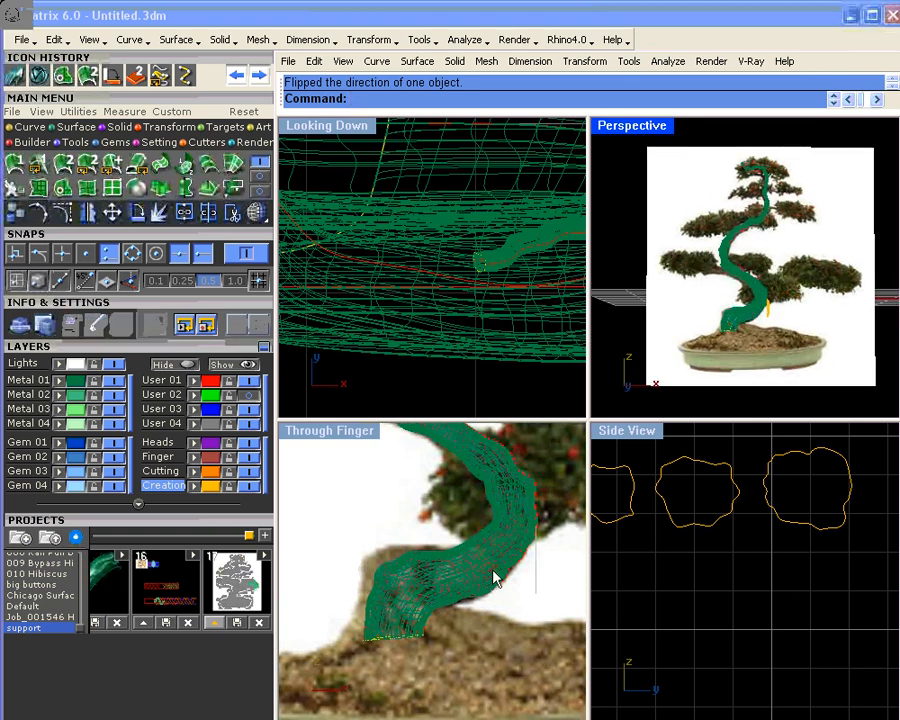
pyautogui.moveTo(437, 607); pyautogui.dragTo(428, 579, button='right')
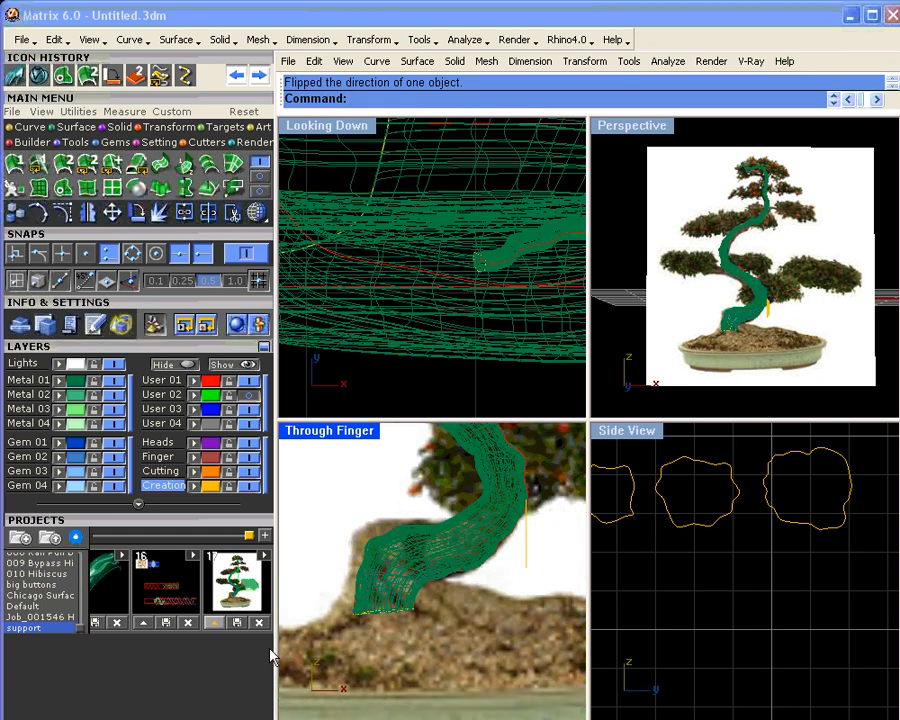
pyautogui.moveTo(387, 631); pyautogui.dragTo(457, 627, button='right')
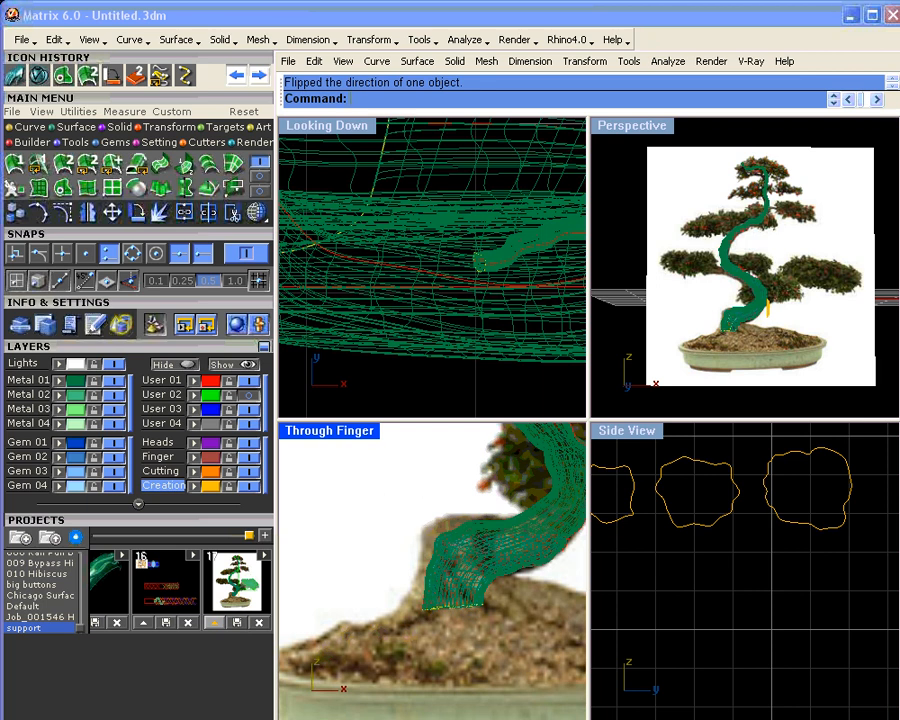
pyautogui.scroll(-6, 428, 331)
pyautogui.moveTo(428, 328); pyautogui.dragTo(466, 330, button='right')
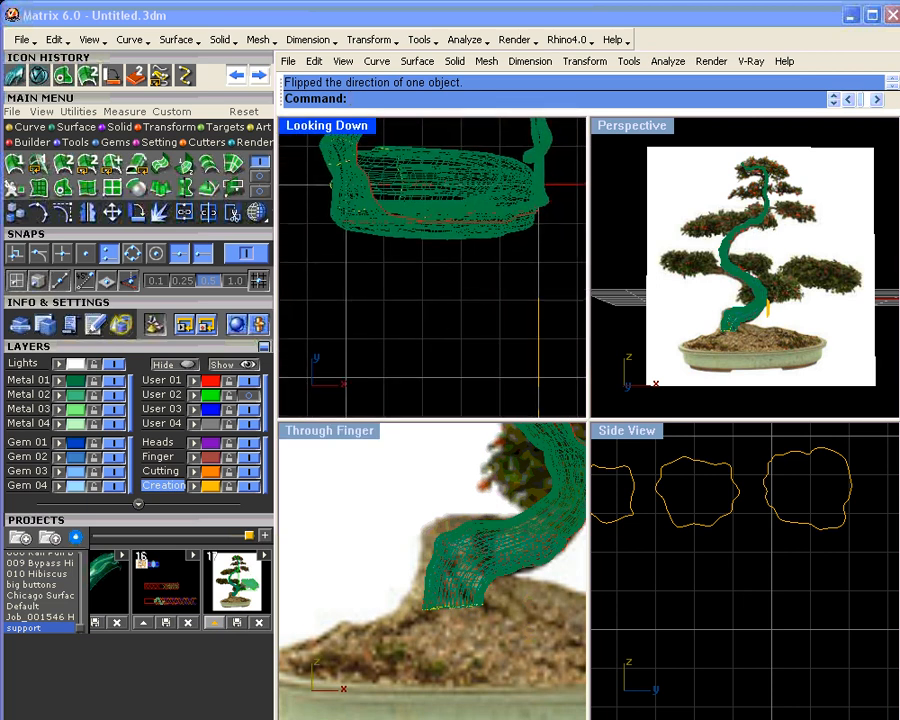
# Hide the Metal 01 layer with the trunk surface and show the User 02 layer with the traced construction curves
pyautogui.click(114, 381)
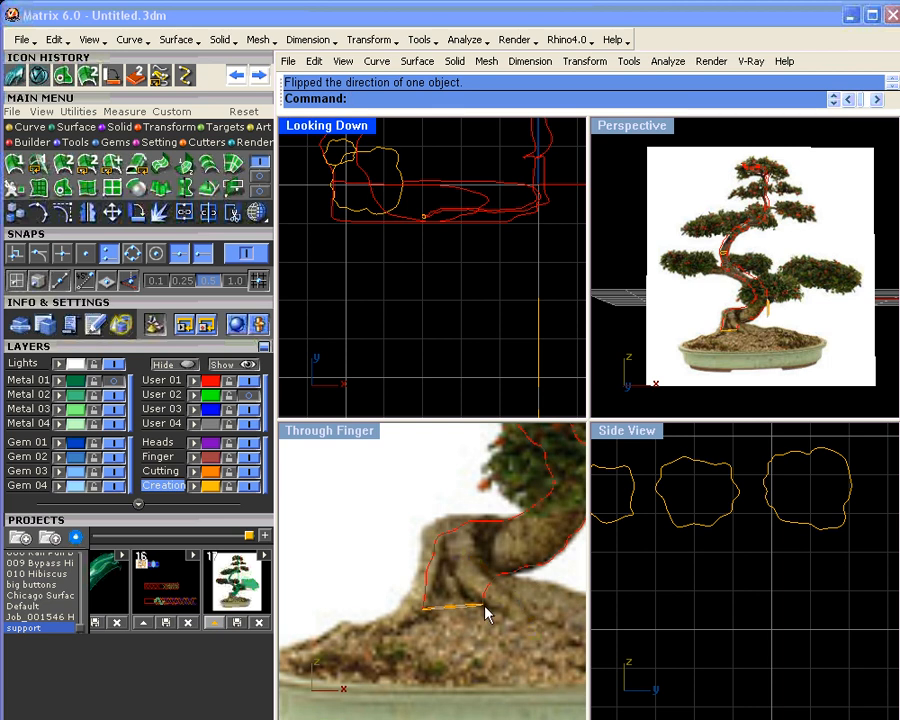
pyautogui.moveTo(508, 626); pyautogui.dragTo(412, 609, button='right')
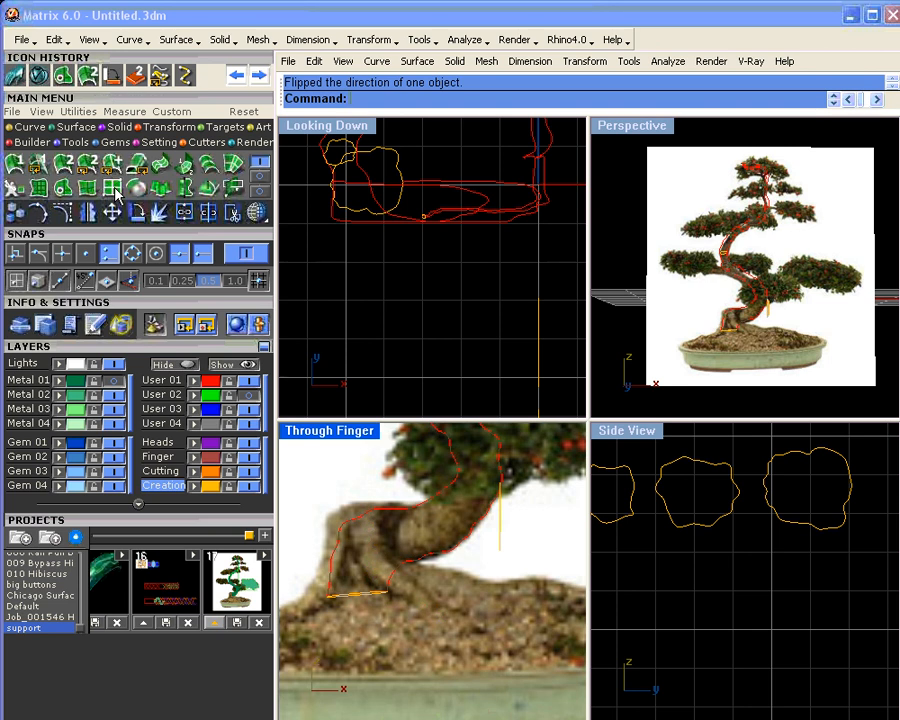
pyautogui.scroll(-5, 693, 532)
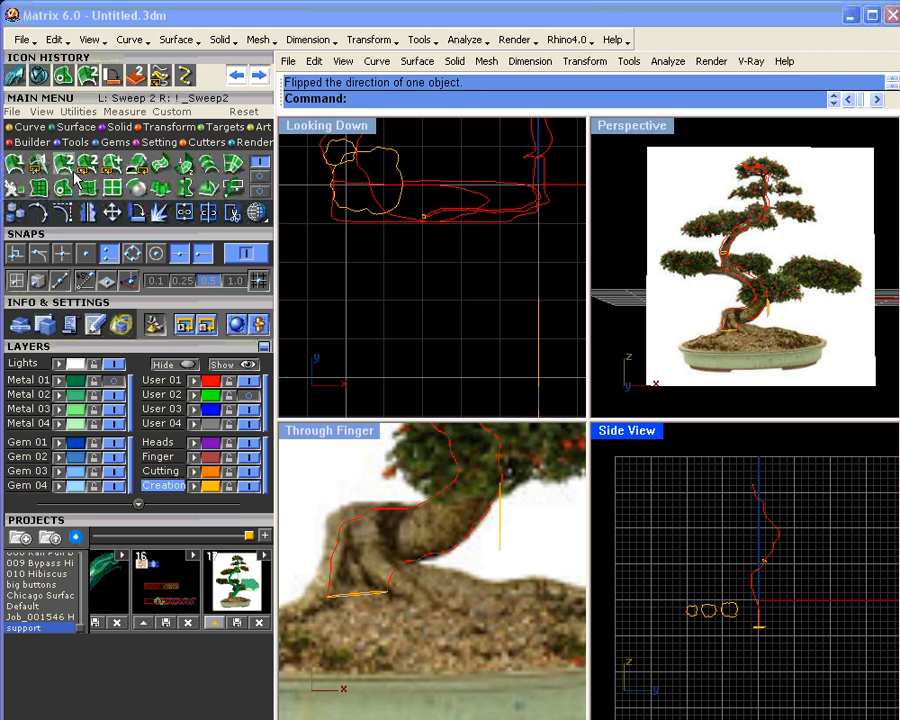
pyautogui.click(22, 127)
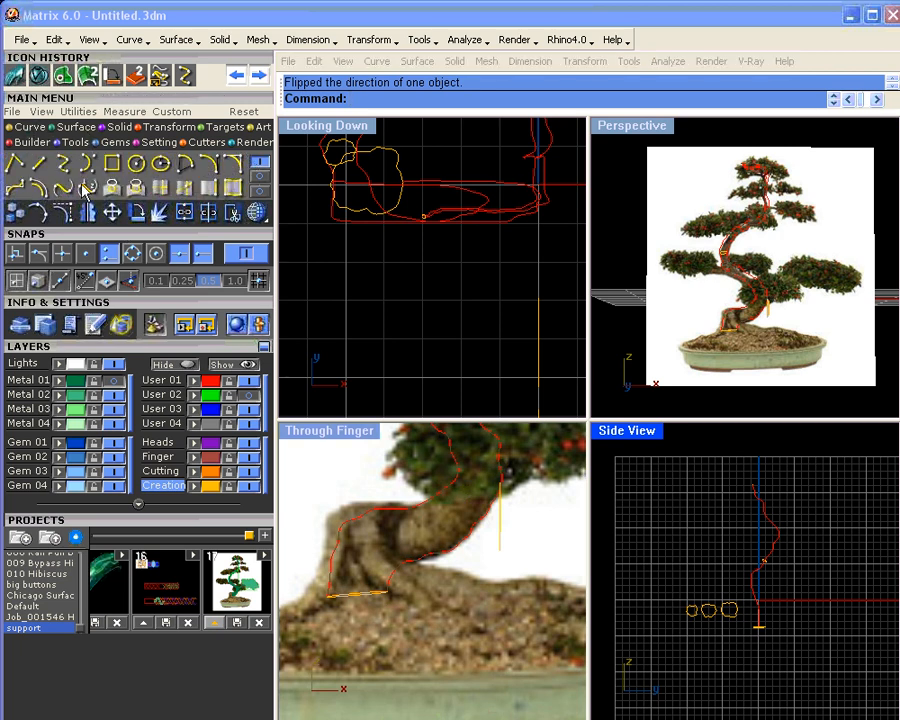
pyautogui.click(249, 395)
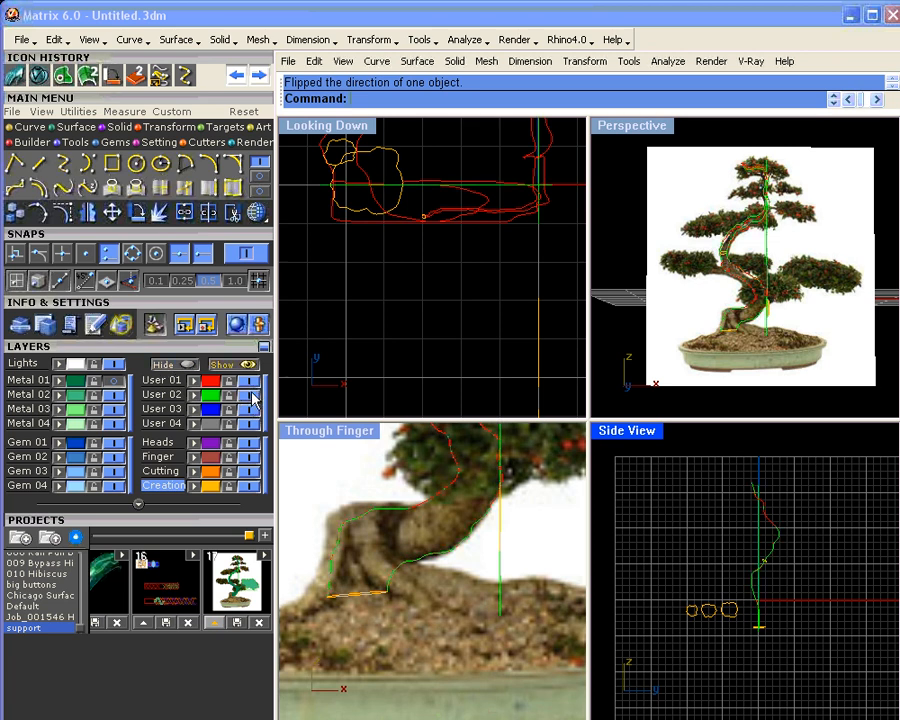
# Trace one edge of the root on the User 02 layer with an interpolated curve from the soil up into the trunk base, object snaps off
pyautogui.click(62, 165)
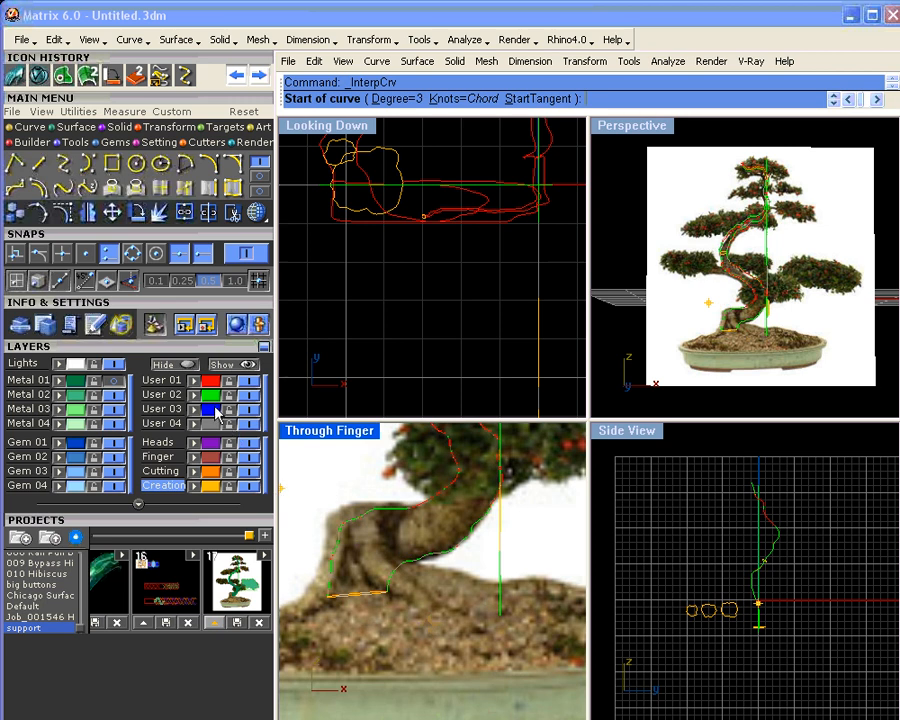
pyautogui.click(160, 394)
pyautogui.click(428, 621)
pyautogui.click(412, 604)
pyautogui.click(403, 597)
pyautogui.click(387, 592)
pyautogui.click(357, 521)
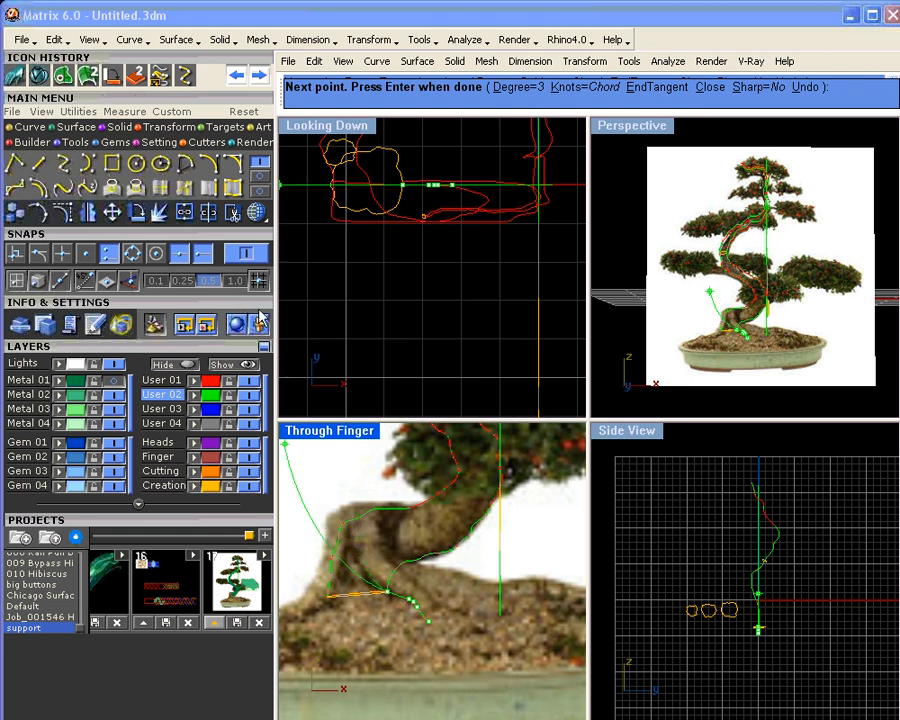
pyautogui.click(482, 473)
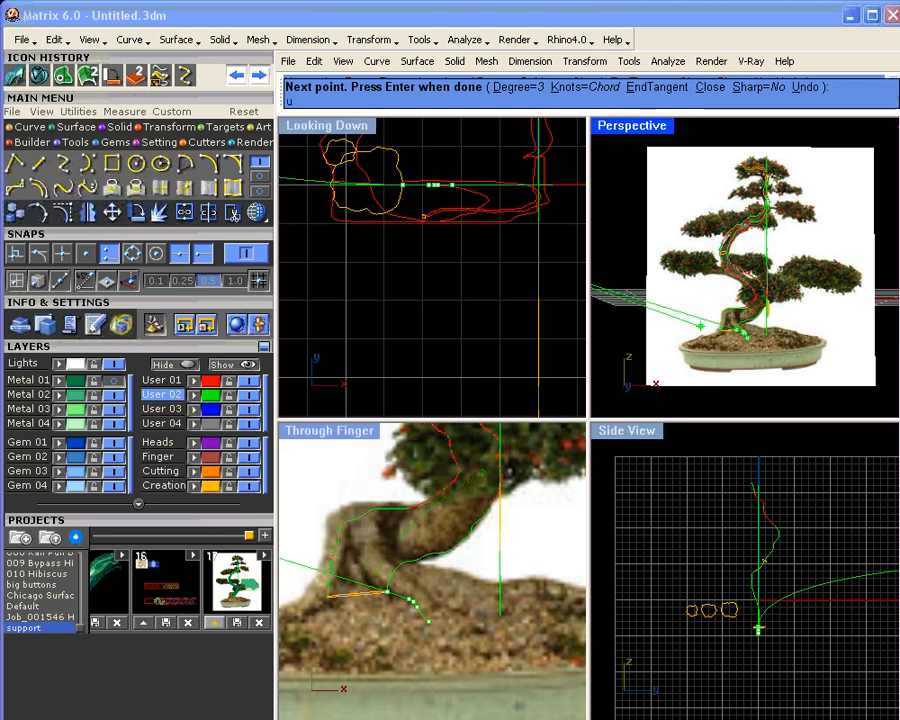
pyautogui.click(250, 255)
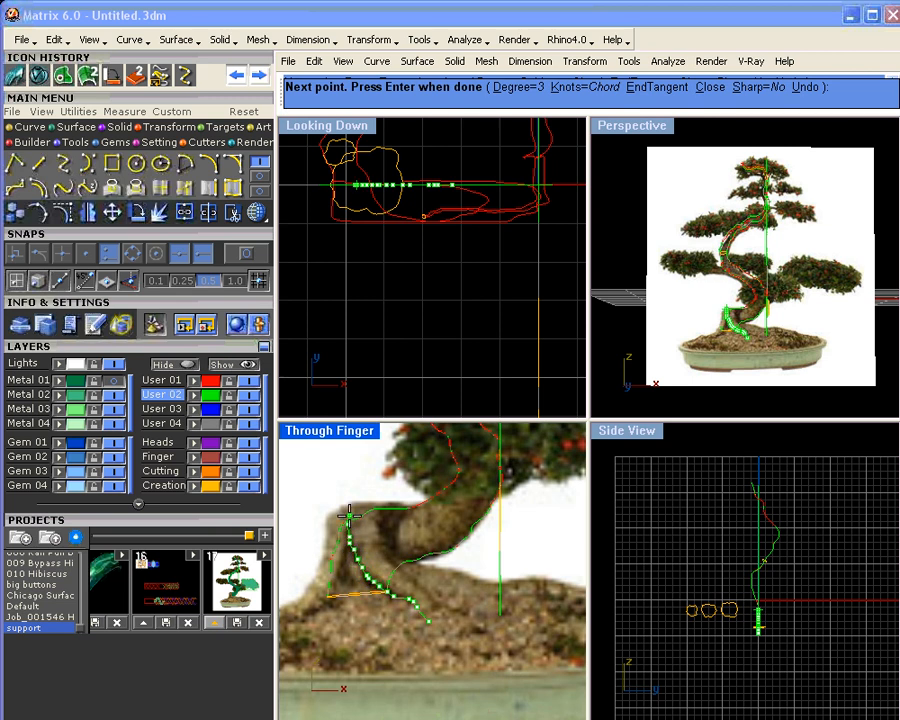
pyautogui.scroll(4, 348, 515)
pyautogui.press('Return')
# Trace the root's other edge on the User 02 layer with an interpolated curve from the trunk base down into the soil
pyautogui.scroll(-2, 425, 528)
pyautogui.press('Return')
pyautogui.click(420, 518)
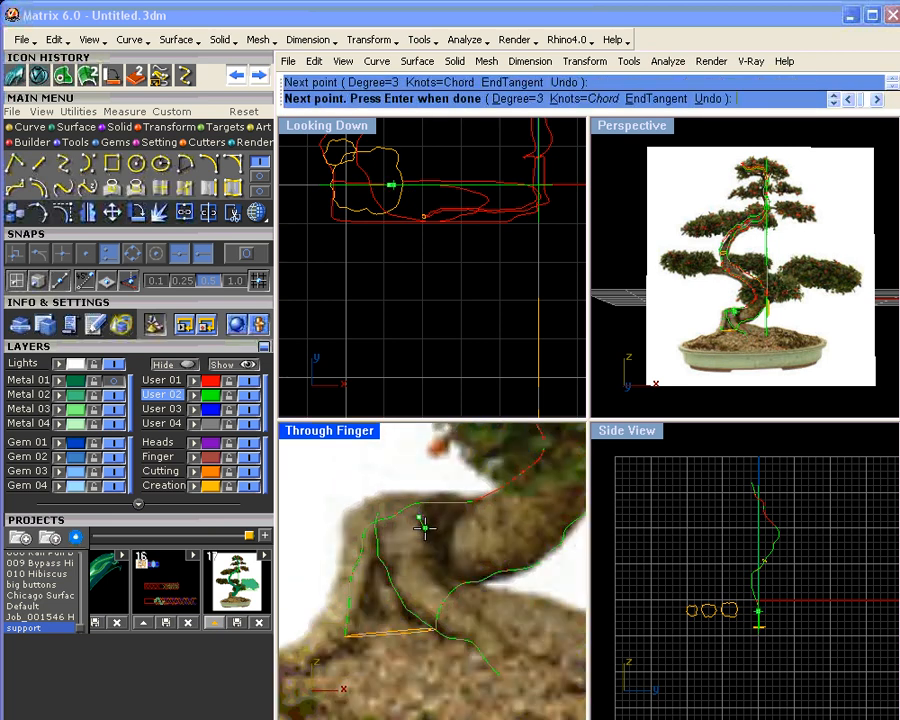
pyautogui.click(424, 528)
pyautogui.click(426, 538)
pyautogui.click(430, 552)
pyautogui.click(433, 560)
pyautogui.click(438, 568)
pyautogui.click(444, 580)
pyautogui.click(449, 587)
pyautogui.click(456, 594)
pyautogui.click(463, 600)
pyautogui.click(470, 604)
pyautogui.click(479, 608)
pyautogui.click(487, 618)
pyautogui.click(494, 627)
pyautogui.click(501, 636)
pyautogui.click(509, 645)
pyautogui.click(520, 664)
pyautogui.click(529, 669)
pyautogui.click(536, 682)
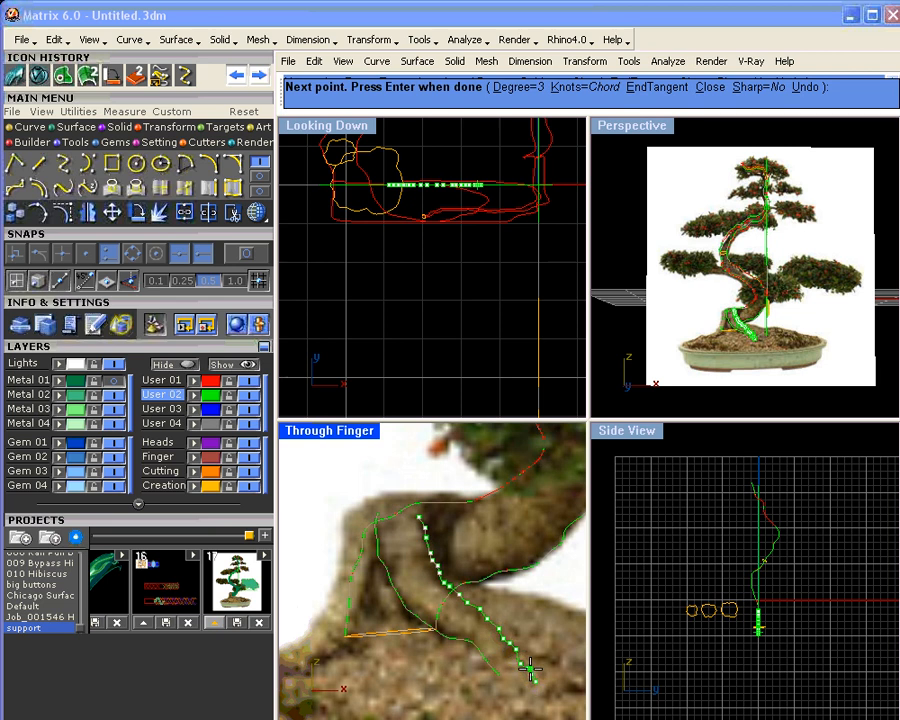
pyautogui.press('Return')
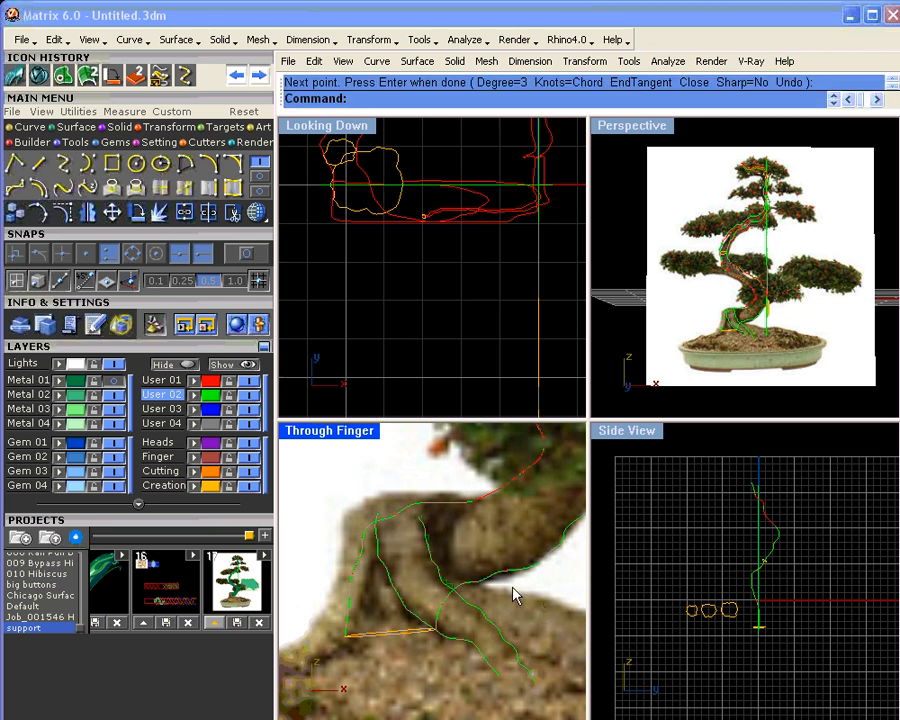
# Show the Metal 01 layer again so the trunk surface can be compared with the root curves in the side view
pyautogui.scroll(-2, 508, 618)
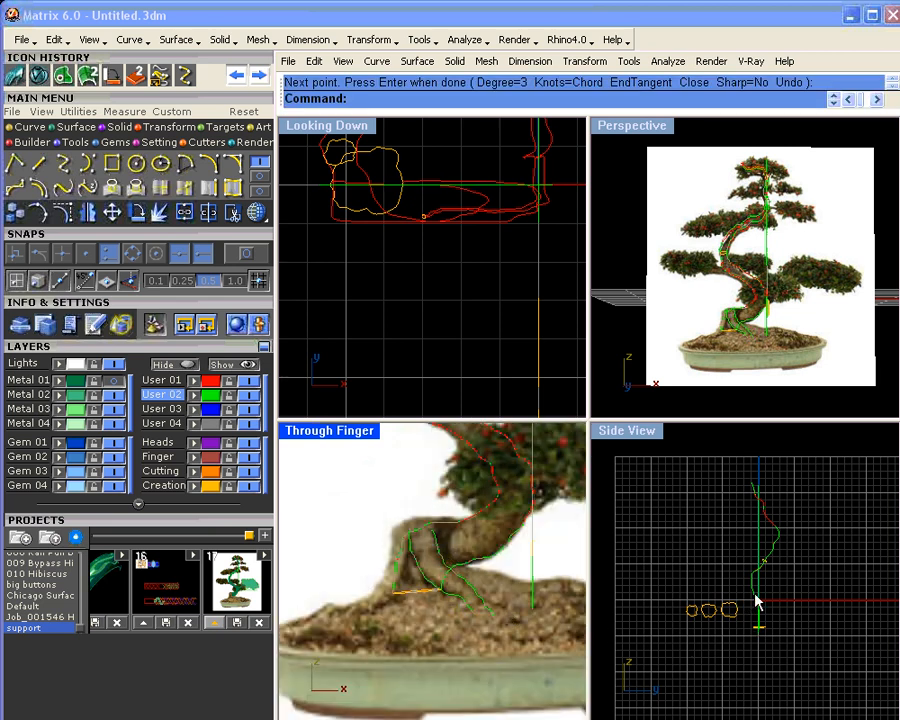
pyautogui.scroll(2, 757, 601)
pyautogui.click(109, 384)
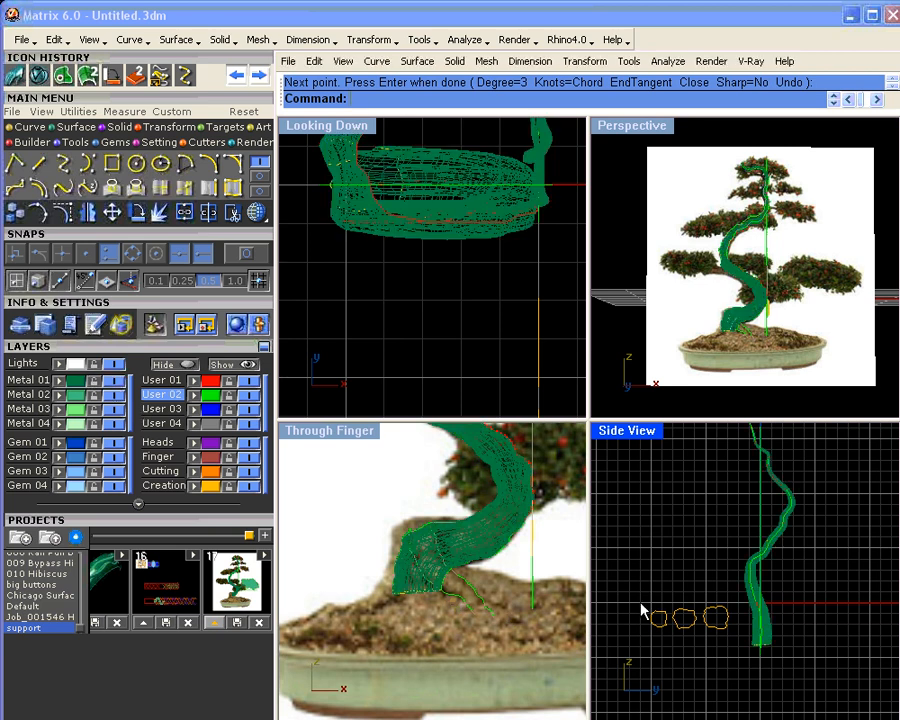
pyautogui.scroll(1, 760, 640)
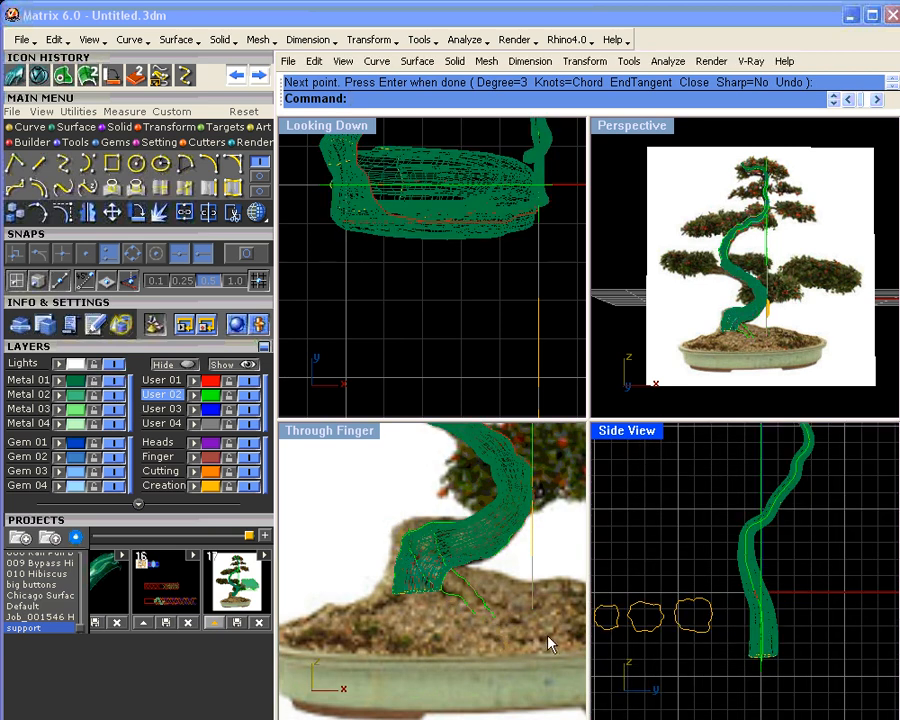
pyautogui.scroll(2, 765, 672)
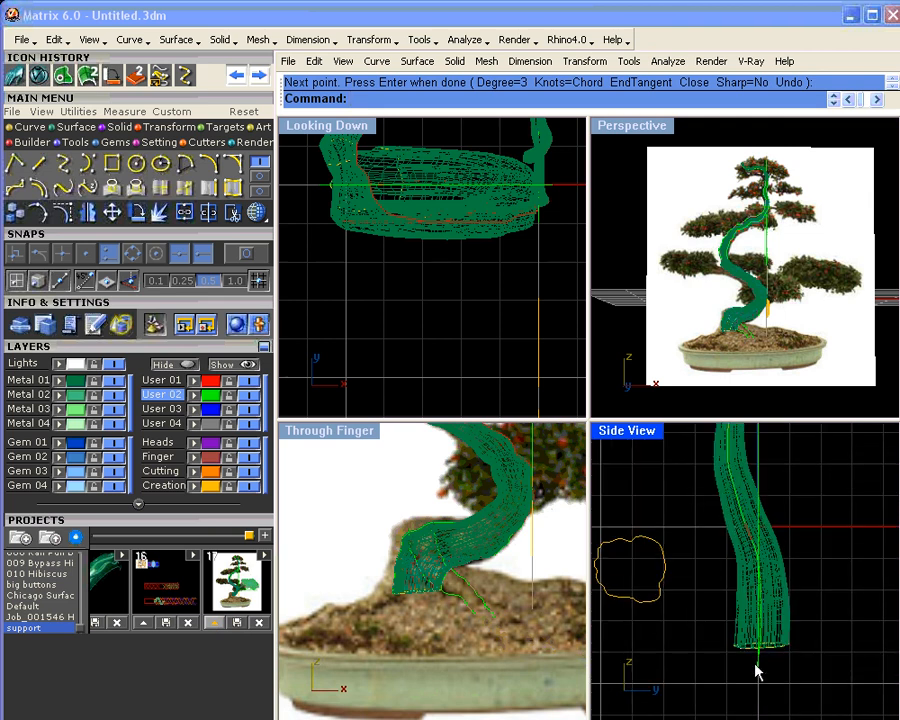
# Draw a straight horizontal guide line in the side view, from the lower end of the root curves outward from the trunk
pyautogui.click(38, 163)
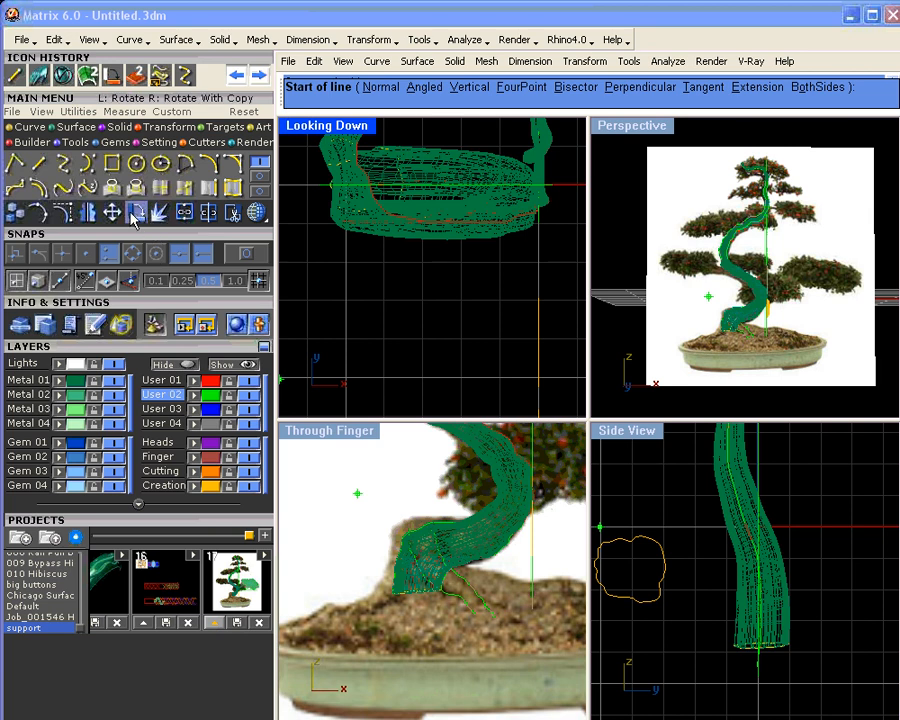
pyautogui.click(129, 281)
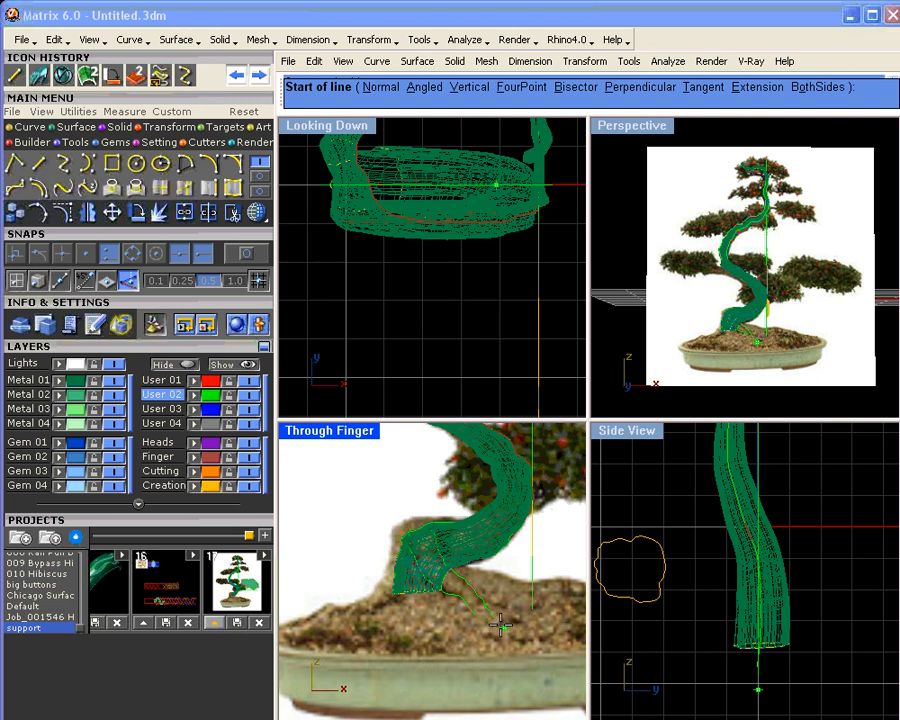
pyautogui.click(762, 679)
pyautogui.scroll(-5, 762, 679)
pyautogui.click(648, 683)
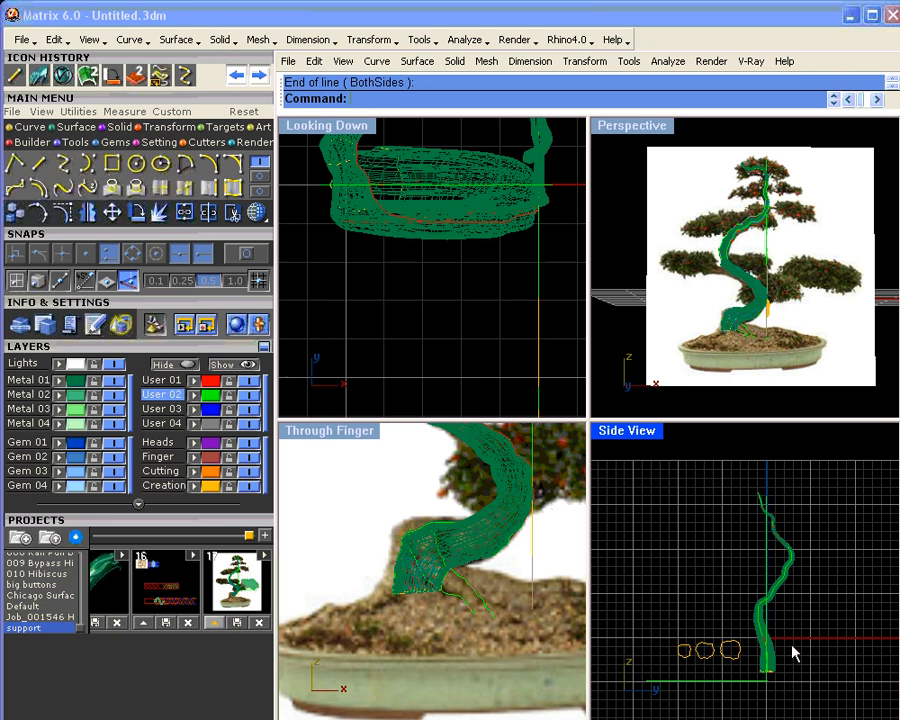
# Draw a second, shorter horizontal guide line in the side view at the height of the root curves' upper ends
pyautogui.scroll(5, 770, 650)
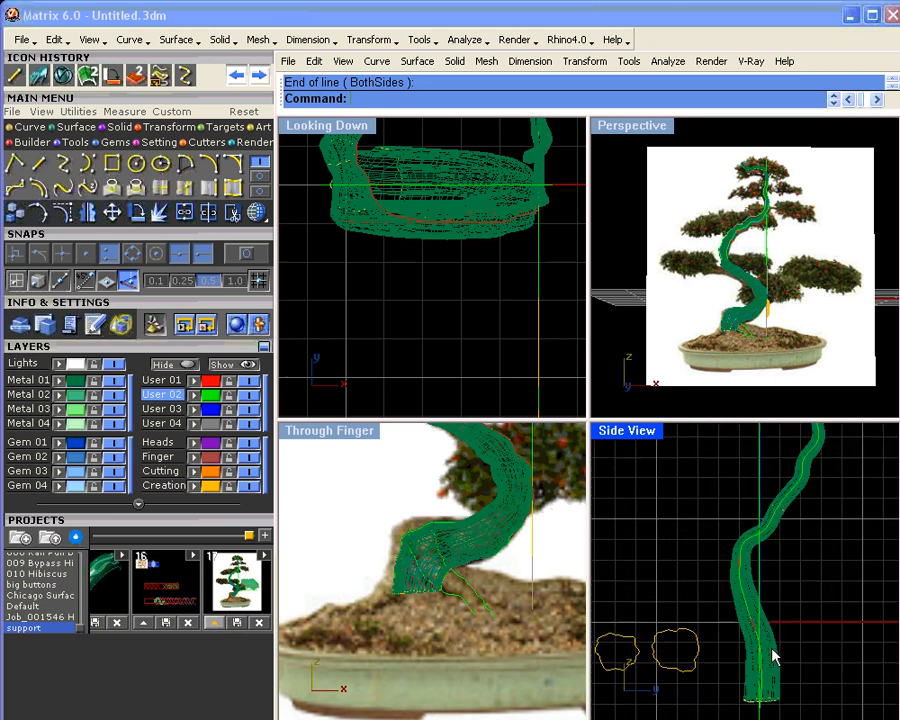
pyautogui.click(412, 538)
pyautogui.click(458, 573)
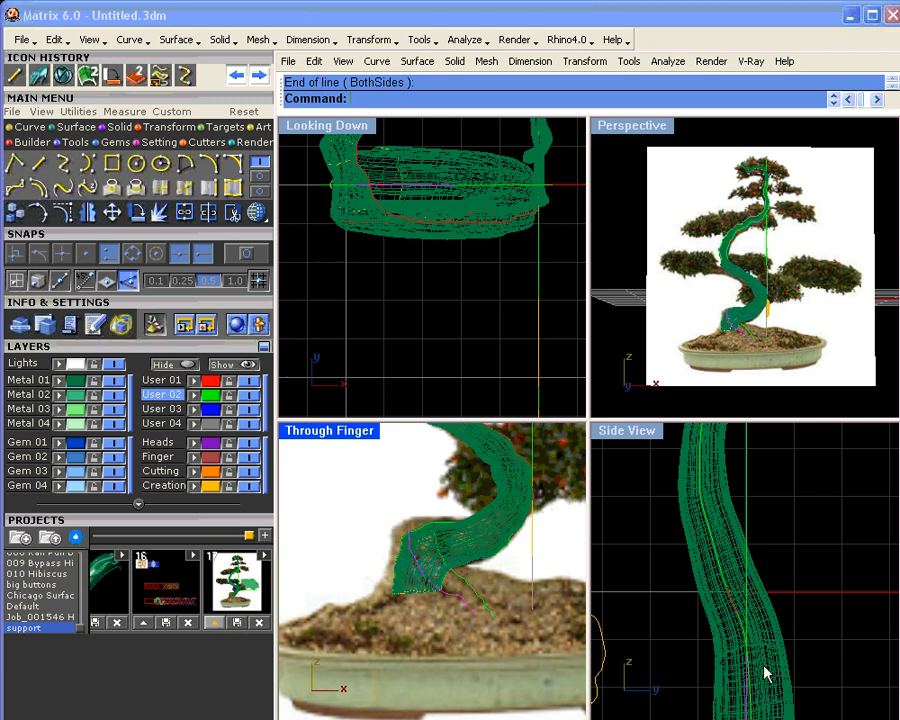
pyautogui.rightClick(727, 665)
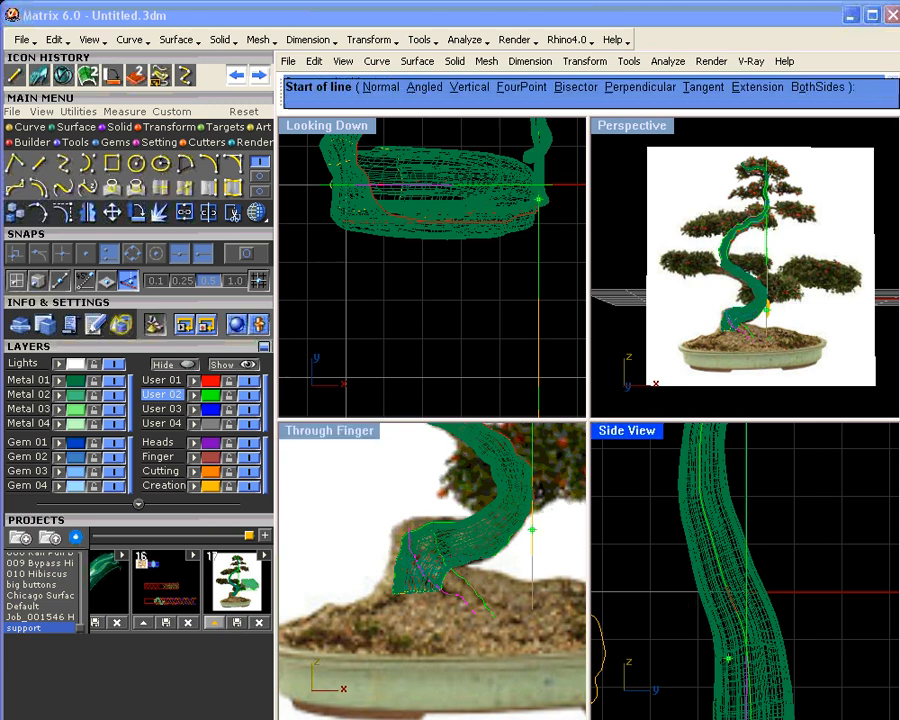
pyautogui.click(727, 657)
pyautogui.scroll(-5, 727, 657)
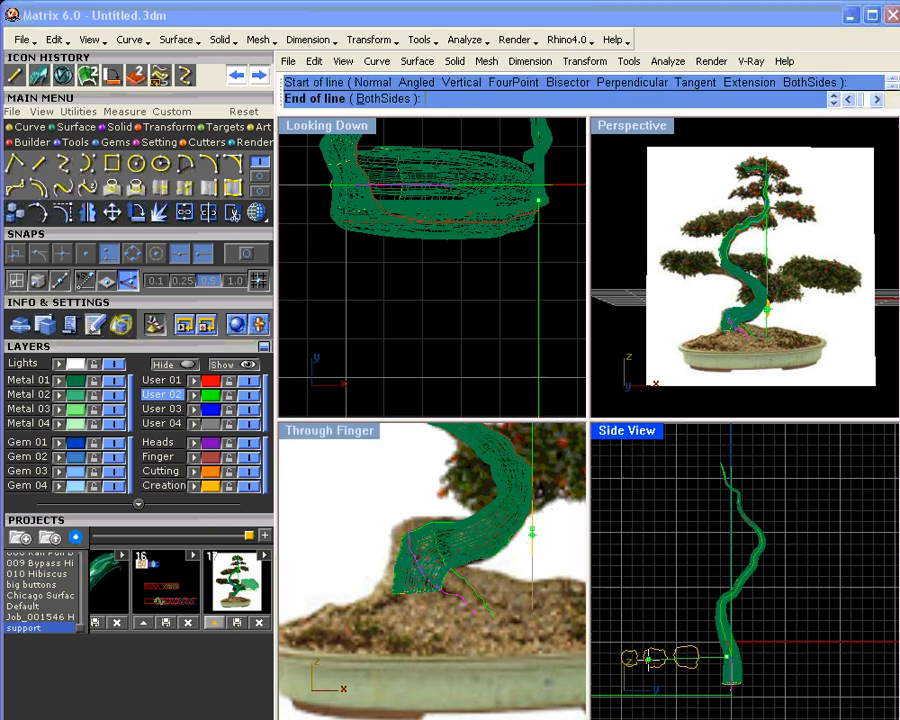
pyautogui.press('Escape')
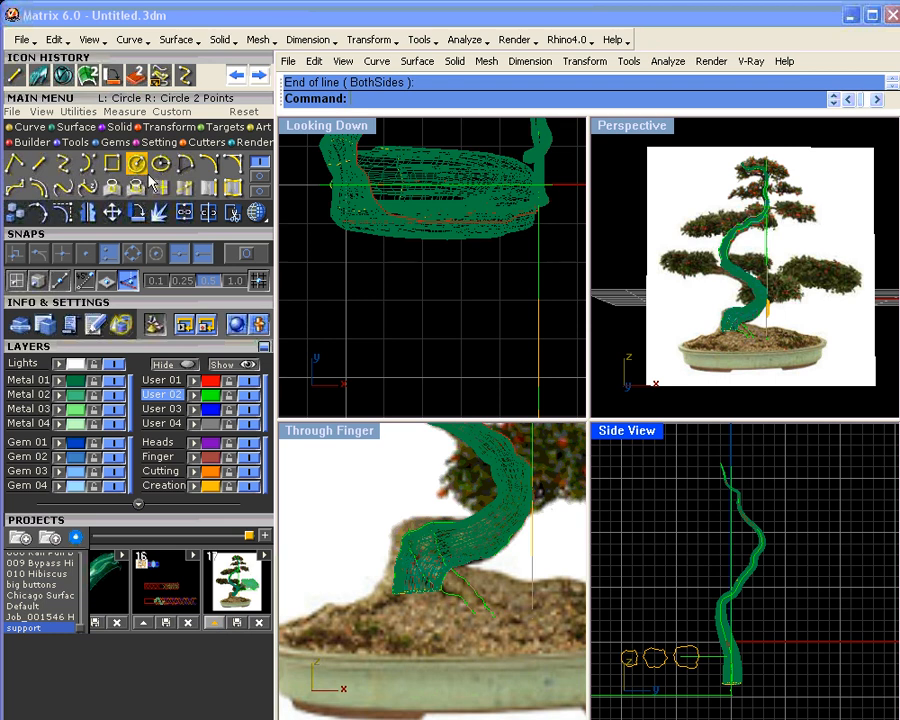
# Draw the root's side-view profile as a wavy interpolated curve from the lower guide line's outer end up to the trunk at the upper guide
pyautogui.click(62, 163)
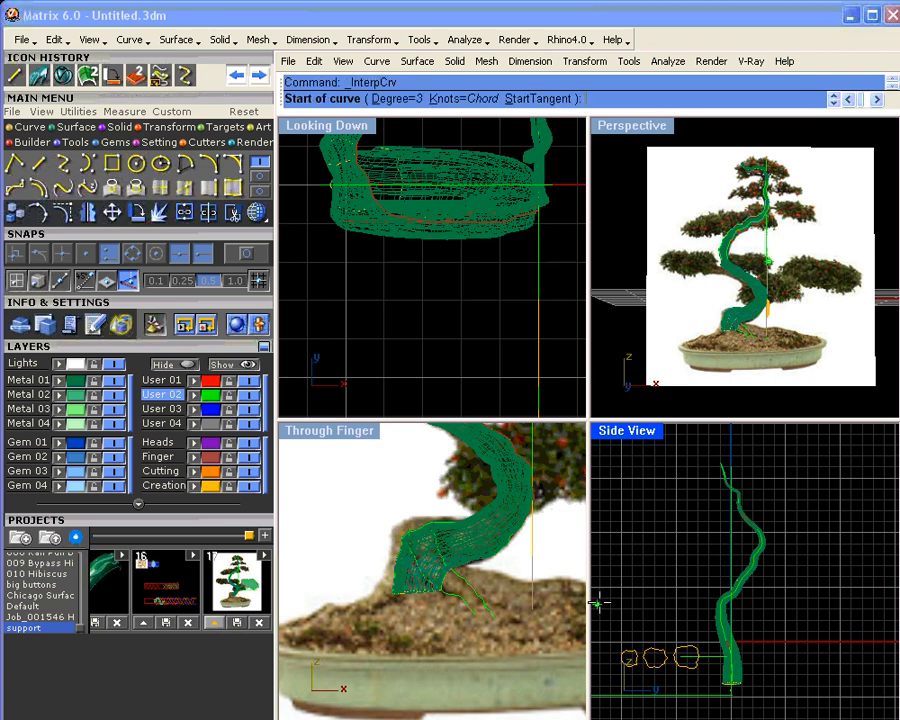
pyautogui.moveTo(710, 681); pyautogui.dragTo(765, 588, button='right')
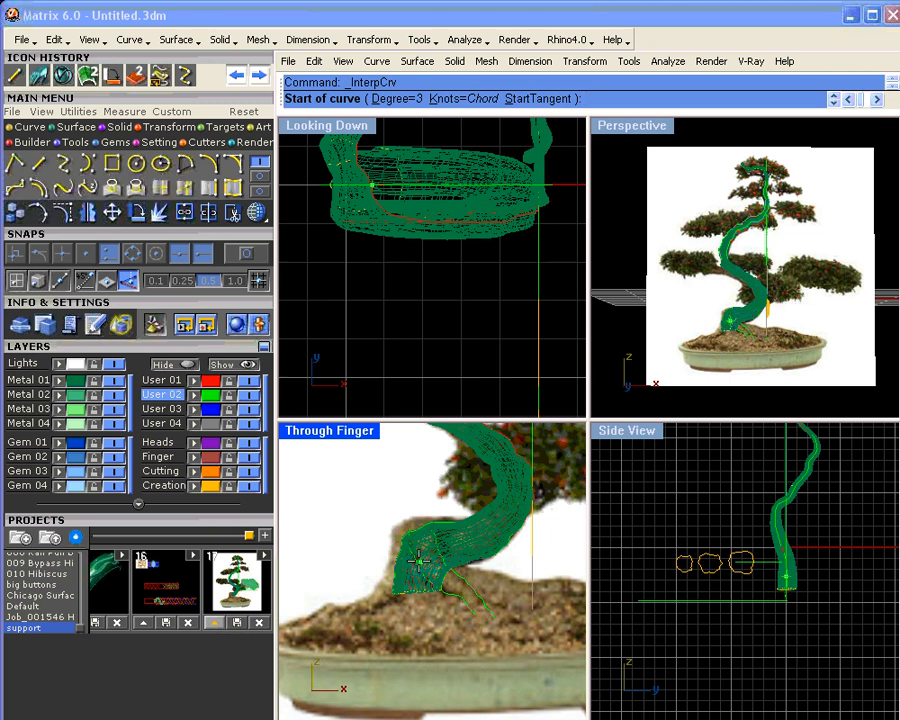
pyautogui.scroll(3, 742, 597)
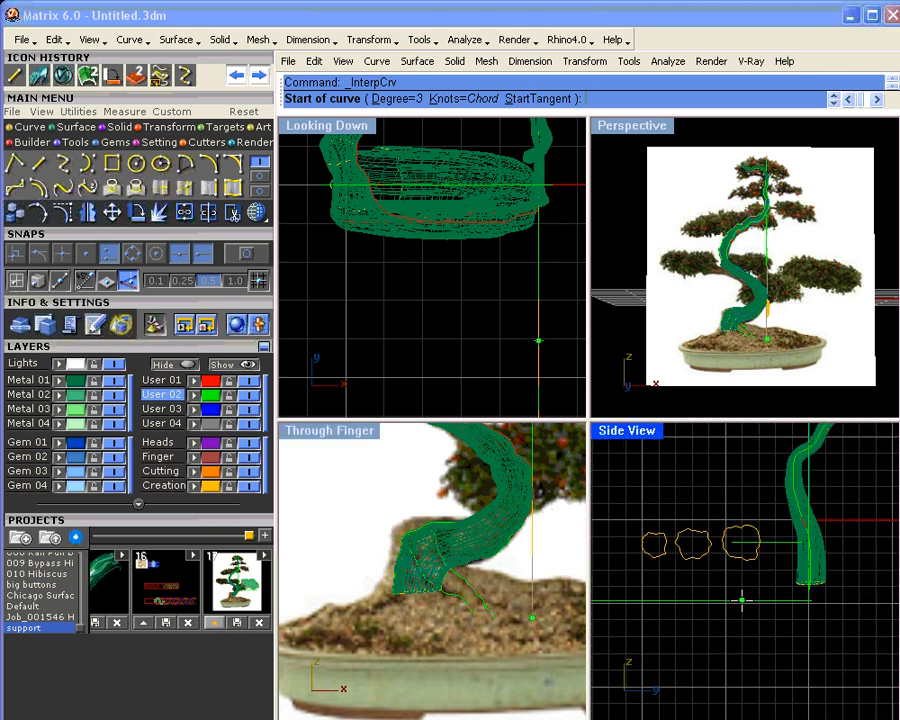
pyautogui.click(602, 604)
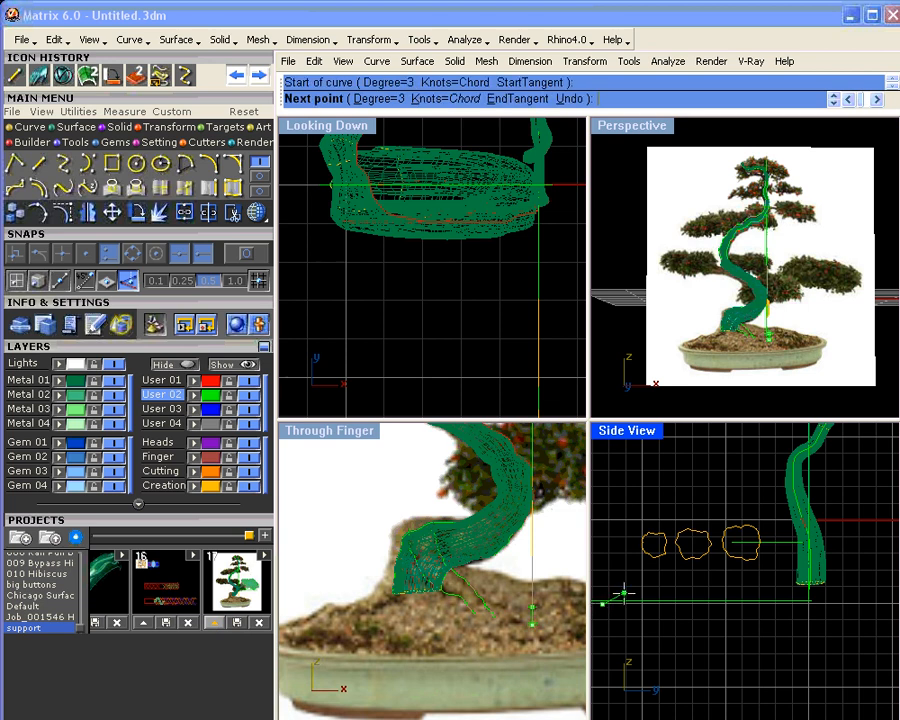
pyautogui.click(613, 598)
pyautogui.click(624, 594)
pyautogui.click(641, 595)
pyautogui.click(657, 587)
pyautogui.click(669, 581)
pyautogui.click(717, 579)
pyautogui.click(731, 578)
pyautogui.click(743, 576)
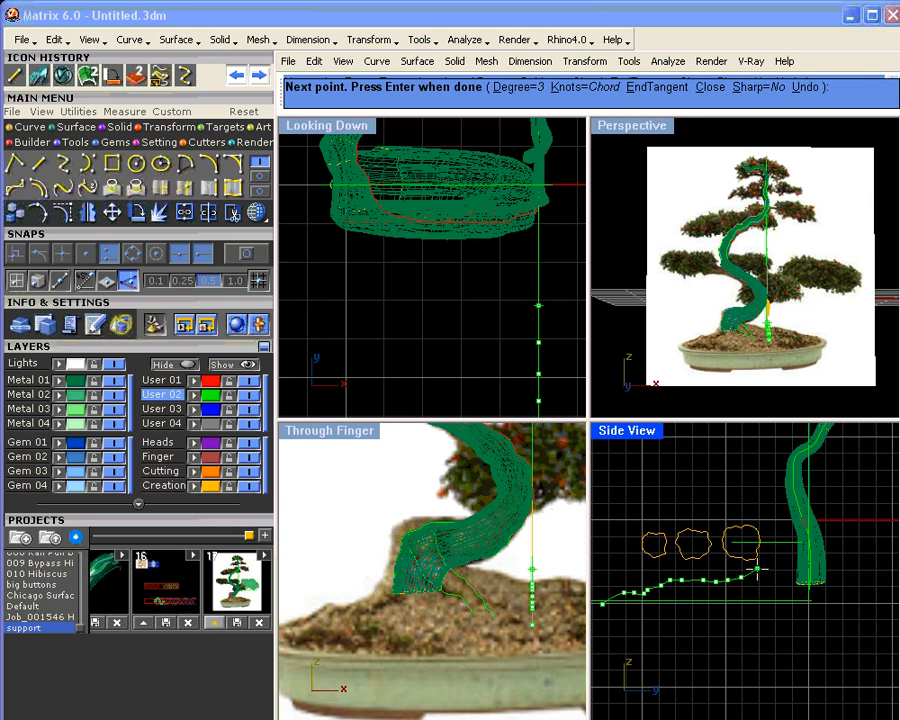
pyautogui.scroll(1, 758, 572)
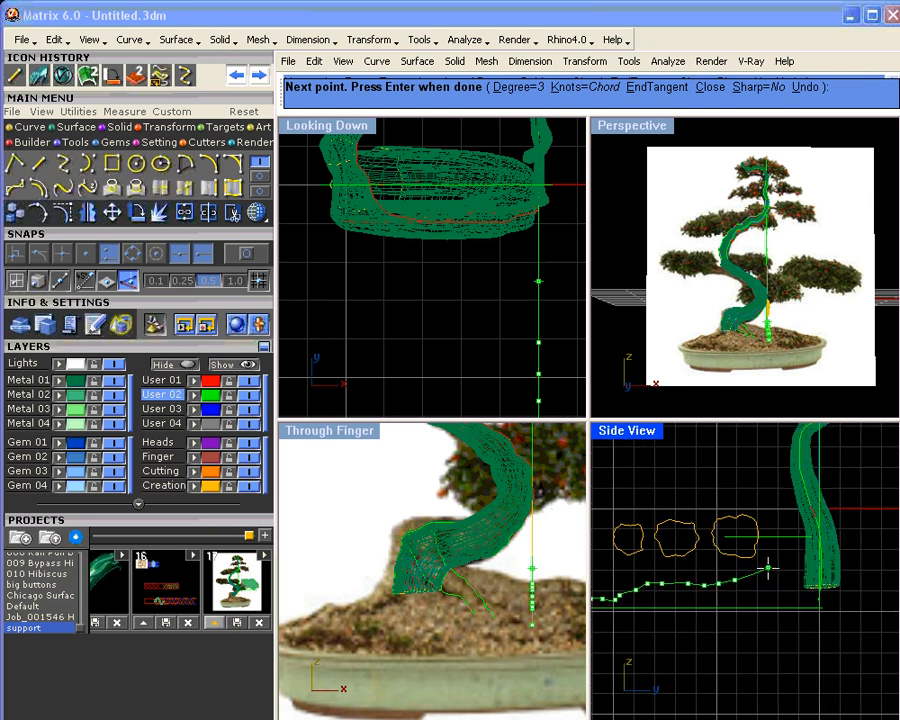
pyautogui.click(766, 575)
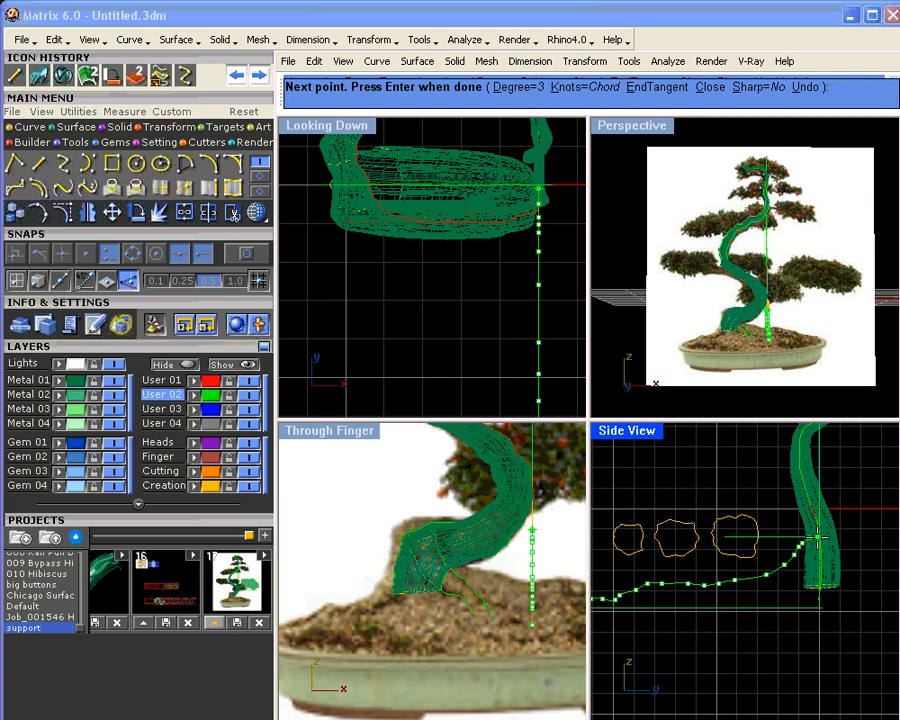
pyautogui.press('Return')
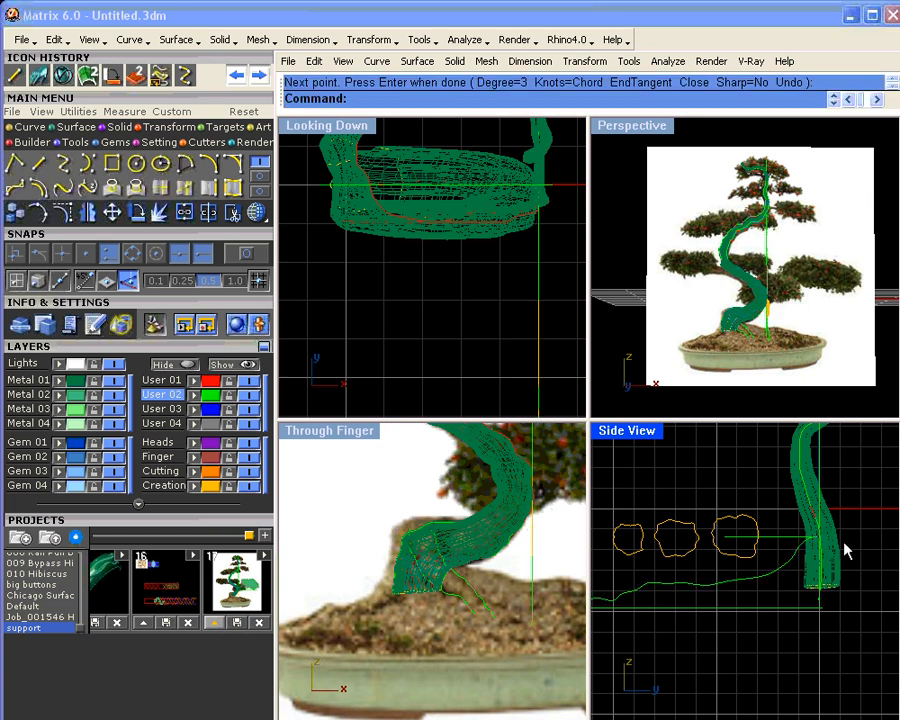
# Build a 3D root curve on the User 01 layer with Curve from 2 View, using the side-view profile and the second traced root edge
pyautogui.scroll(2, 803, 558)
pyautogui.click(807, 551)
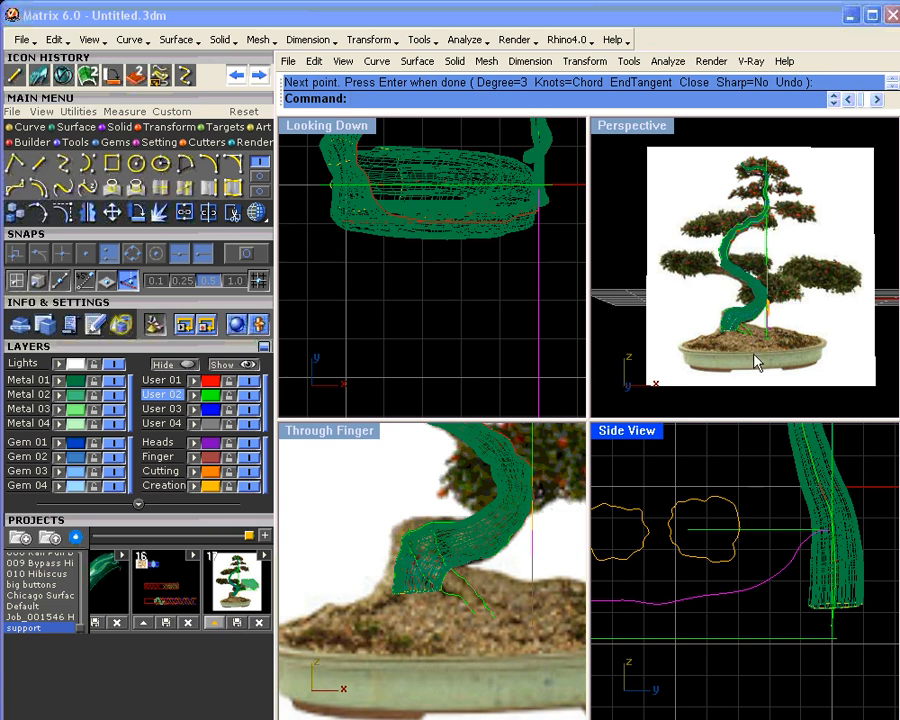
pyautogui.moveTo(741, 347)
pyautogui.mouseDown(button='right')
pyautogui.moveTo(751, 345)
pyautogui.moveTo(685, 358)
pyautogui.moveTo(739, 363)
pyautogui.mouseUp(button='right')
pyautogui.scroll(3, 737, 342)
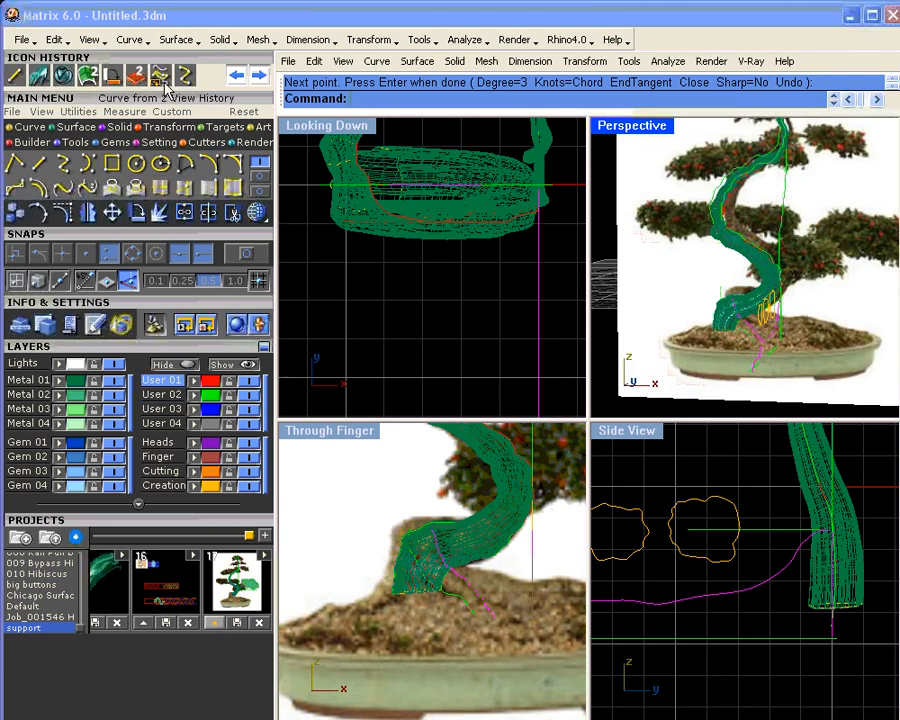
pyautogui.click(159, 76)
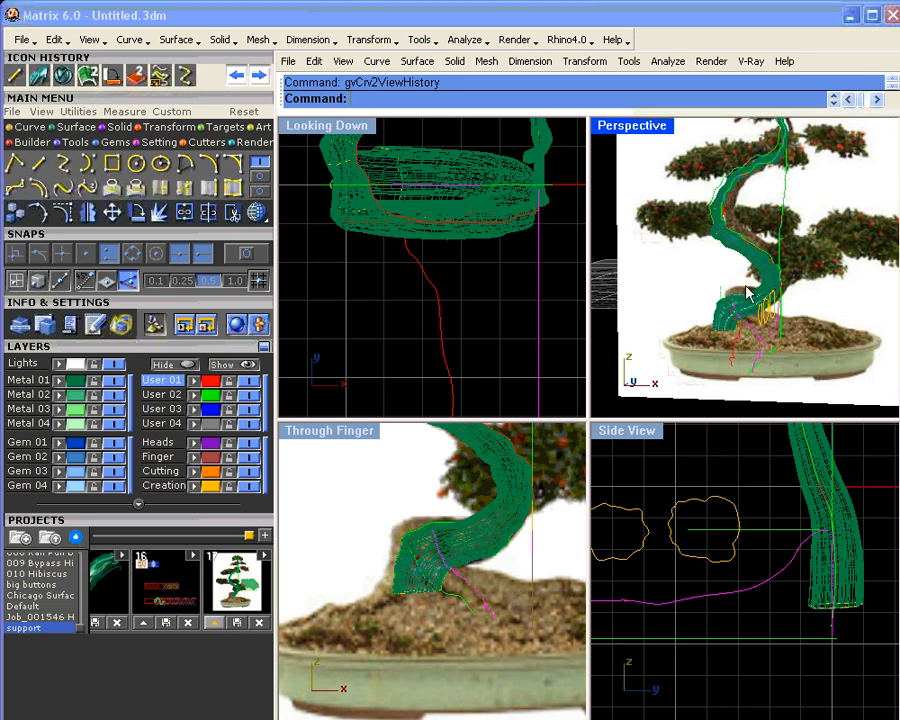
# Build the matching 3D curve from the same side-view profile and the first traced root edge with Curve from 2 View
pyautogui.moveTo(768, 332); pyautogui.dragTo(755, 350, button='right')
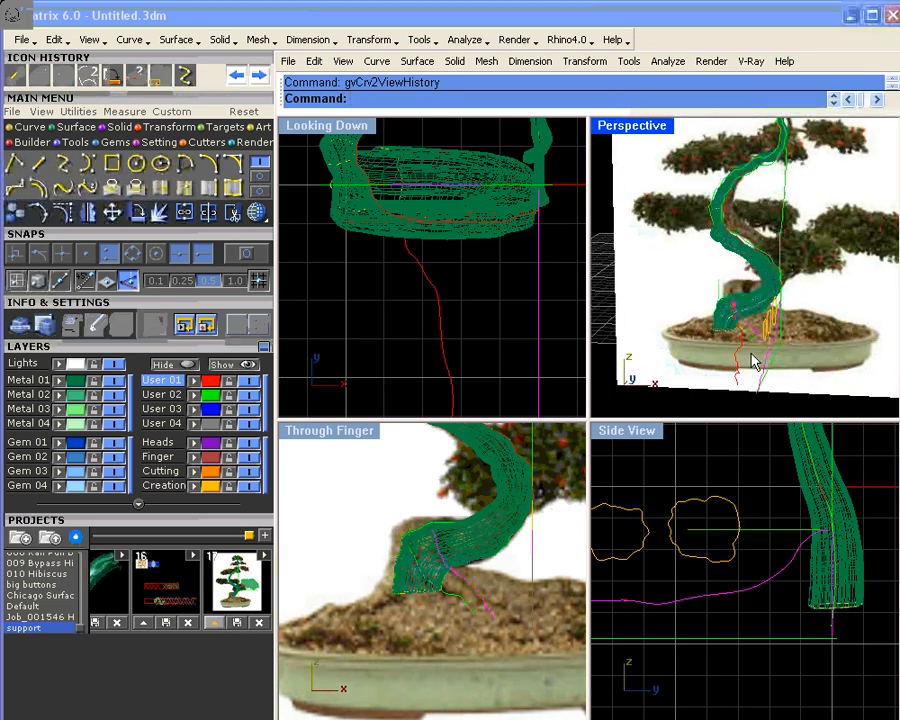
pyautogui.click(767, 359)
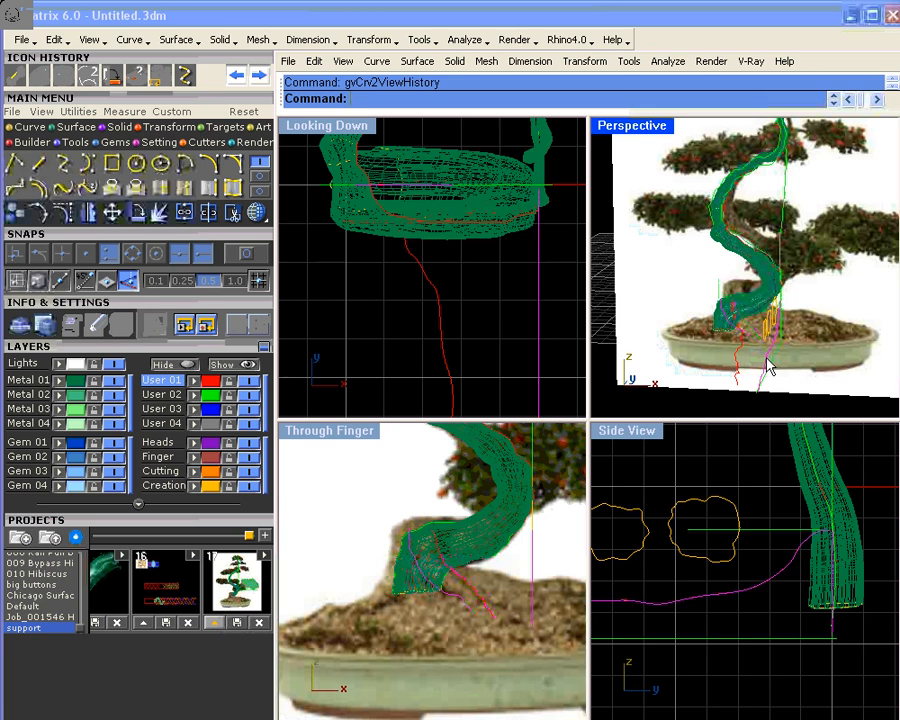
pyautogui.click(161, 76)
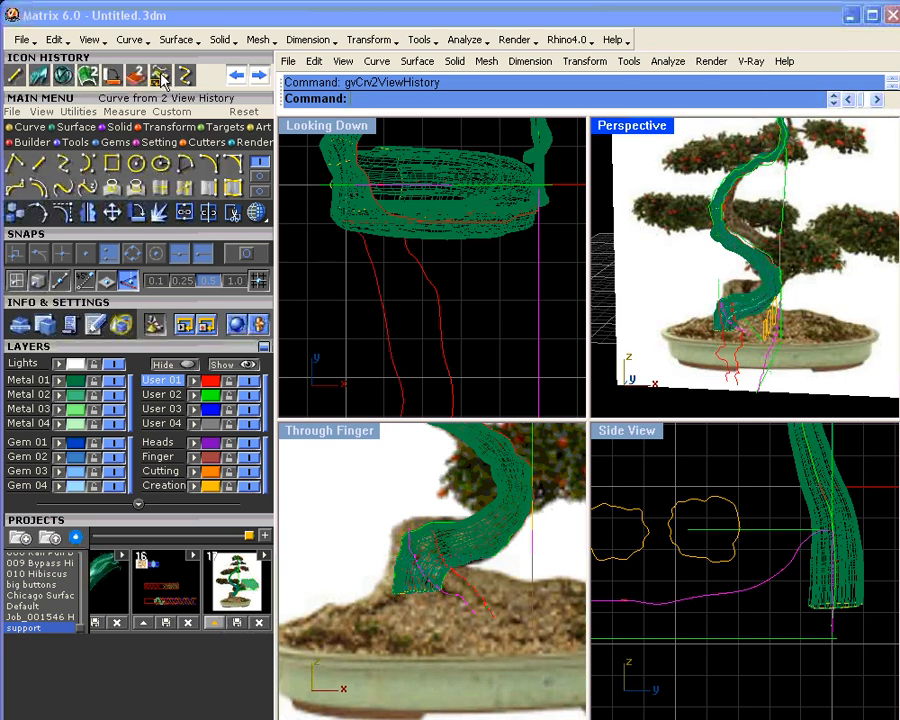
# Examine the course of the two new 3D root curves in the perspective and top views
pyautogui.moveTo(699, 301); pyautogui.dragTo(830, 285, button='right')
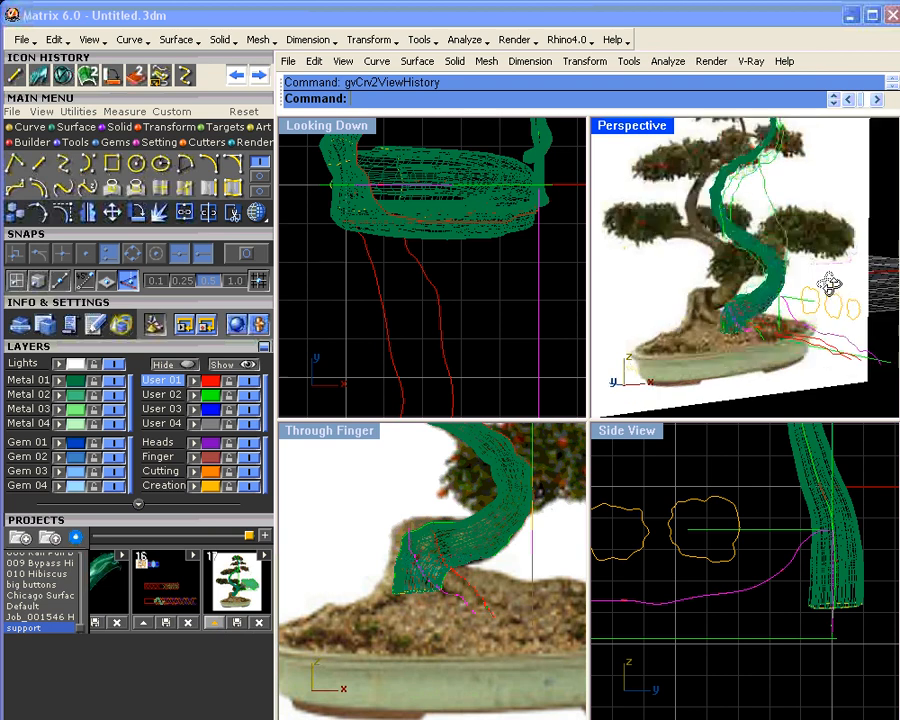
pyautogui.scroll(5, 771, 342)
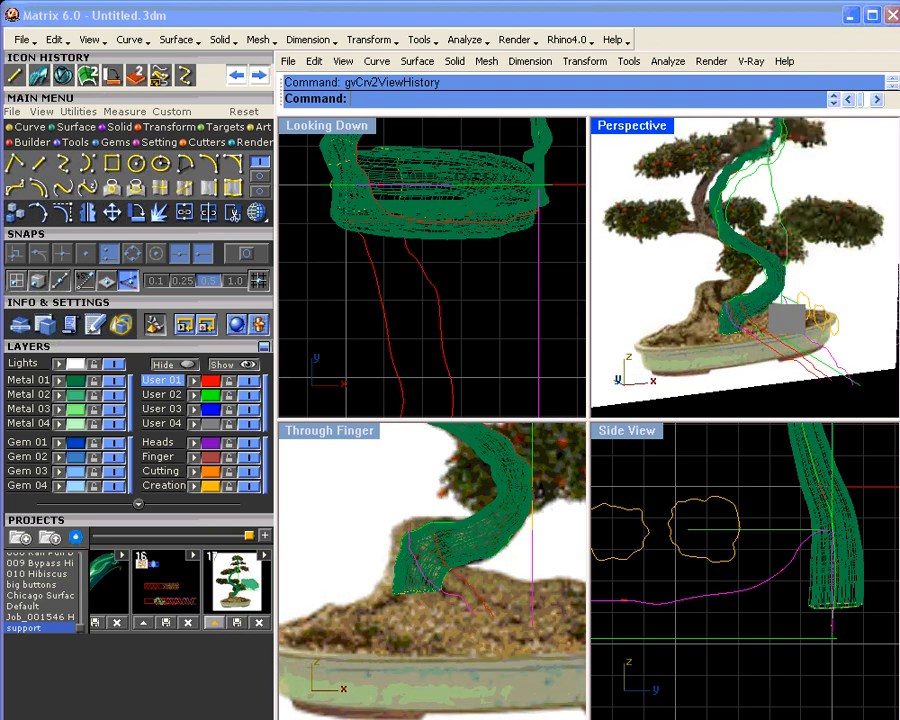
pyautogui.moveTo(764, 336); pyautogui.dragTo(729, 358, button='right')
pyautogui.scroll(-3, 480, 330)
pyautogui.moveTo(460, 359); pyautogui.dragTo(424, 209, button='right')
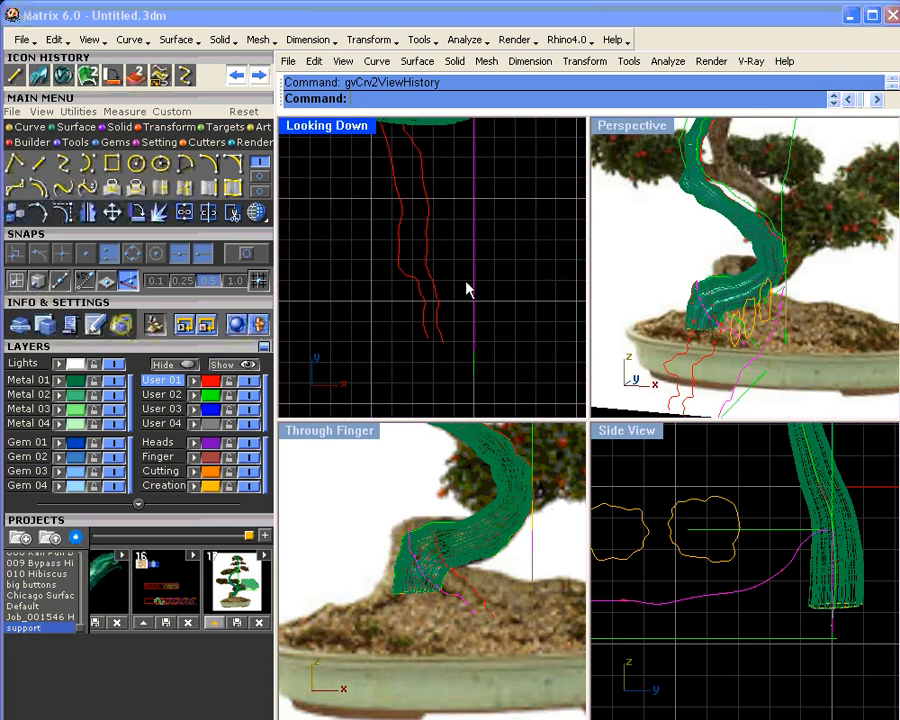
pyautogui.moveTo(683, 337); pyautogui.dragTo(768, 347, button='right')
# Hide the Metal 01 layer and orient a 3D-scaled copy of the largest closed profile across the two root curves' trunk-side ends
pyautogui.moveTo(672, 533); pyautogui.dragTo(737, 509, button='right')
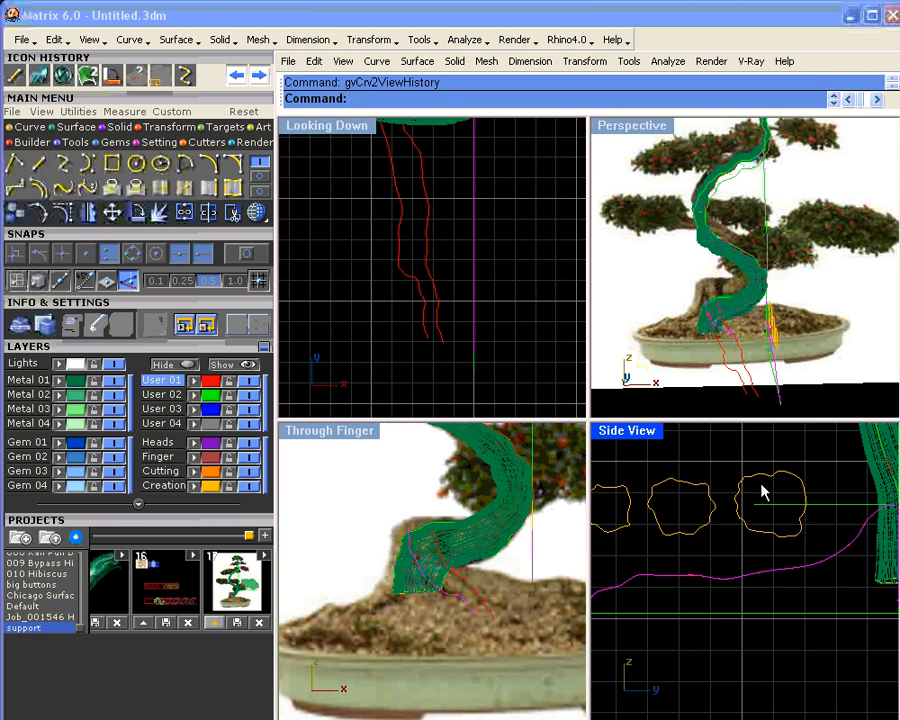
pyautogui.click(771, 476)
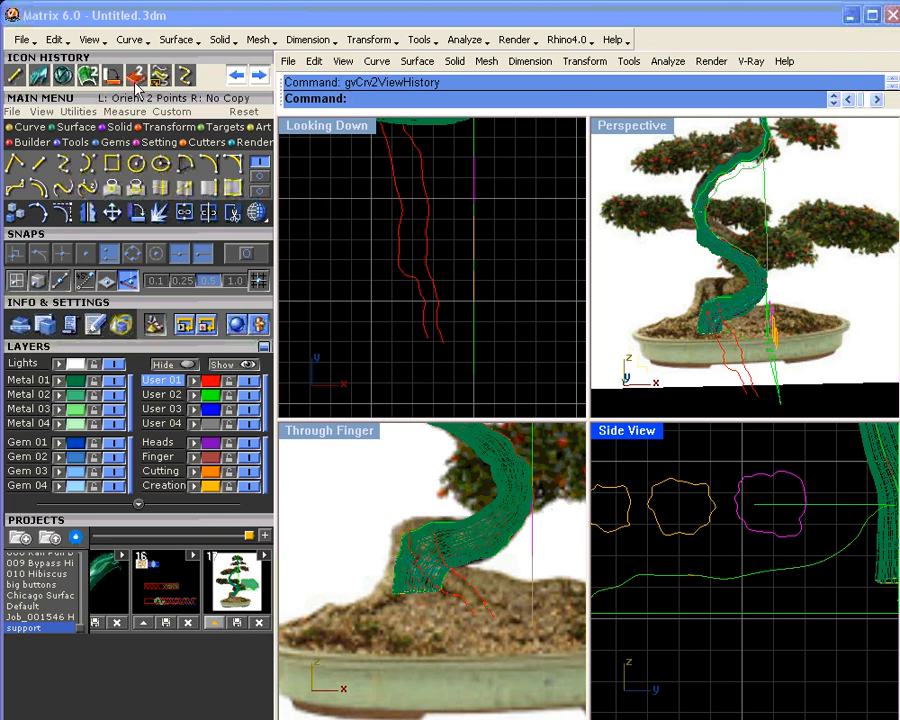
pyautogui.click(208, 164)
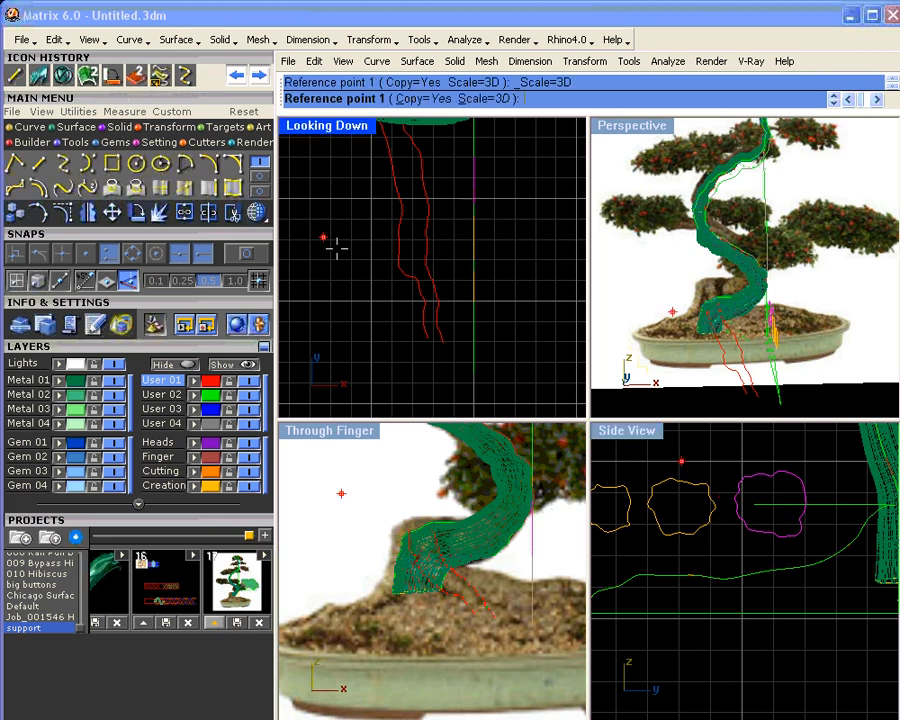
pyautogui.click(738, 506)
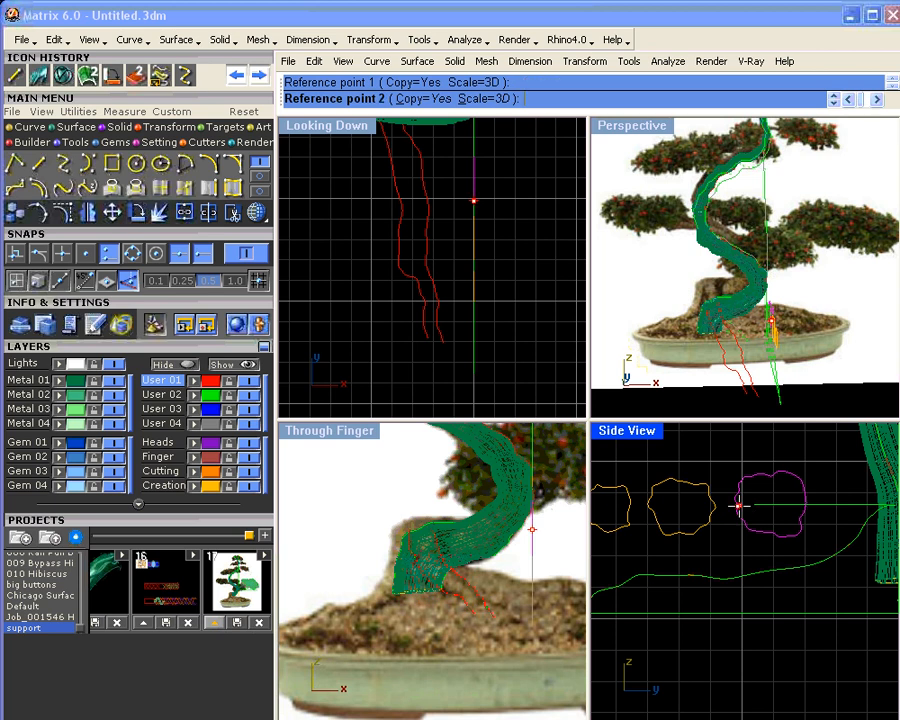
pyautogui.click(800, 495)
pyautogui.scroll(3, 712, 298)
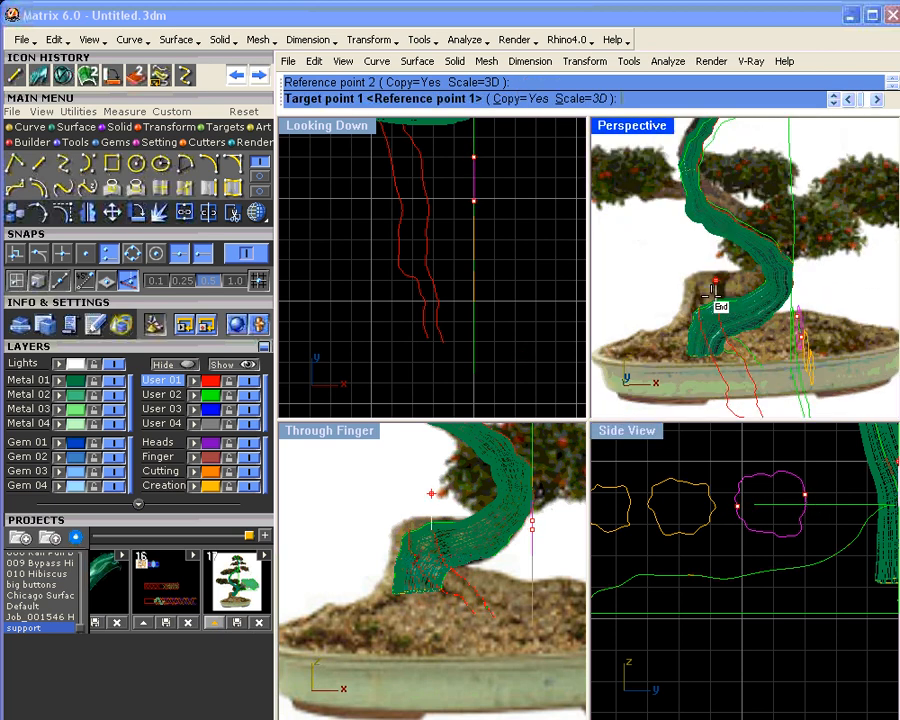
pyautogui.scroll(2, 718, 300)
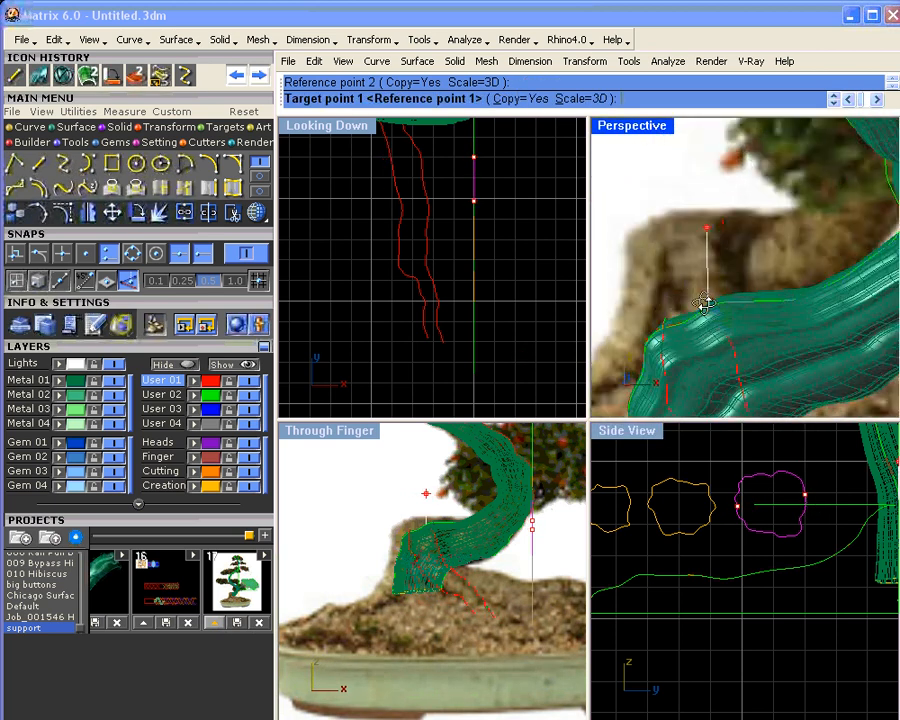
pyautogui.scroll(2, 773, 336)
pyautogui.scroll(1, 780, 344)
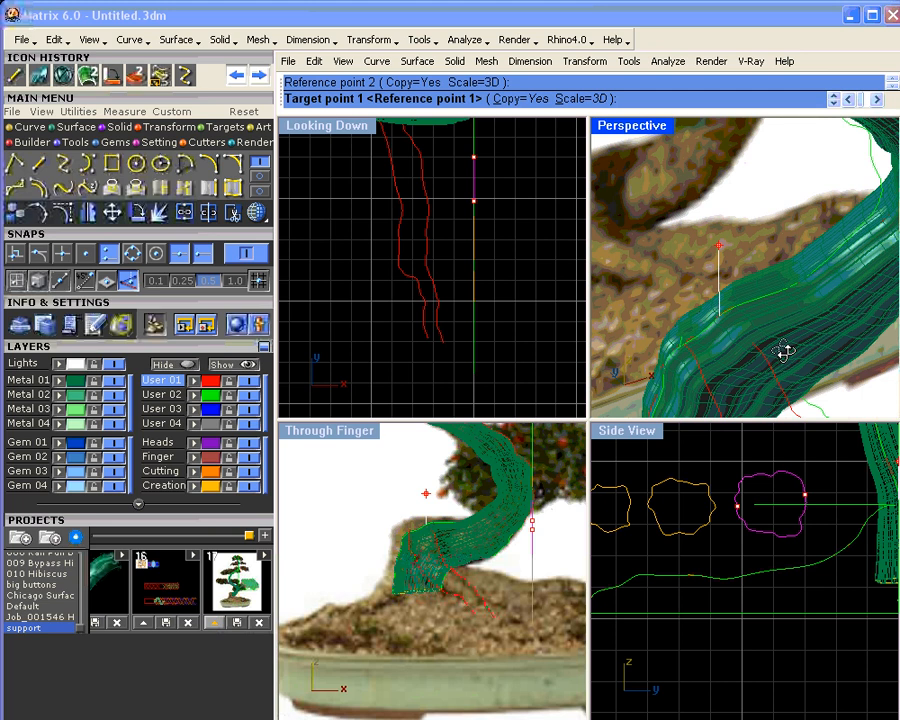
pyautogui.moveTo(784, 351); pyautogui.dragTo(808, 351, button='right')
pyautogui.click(113, 381)
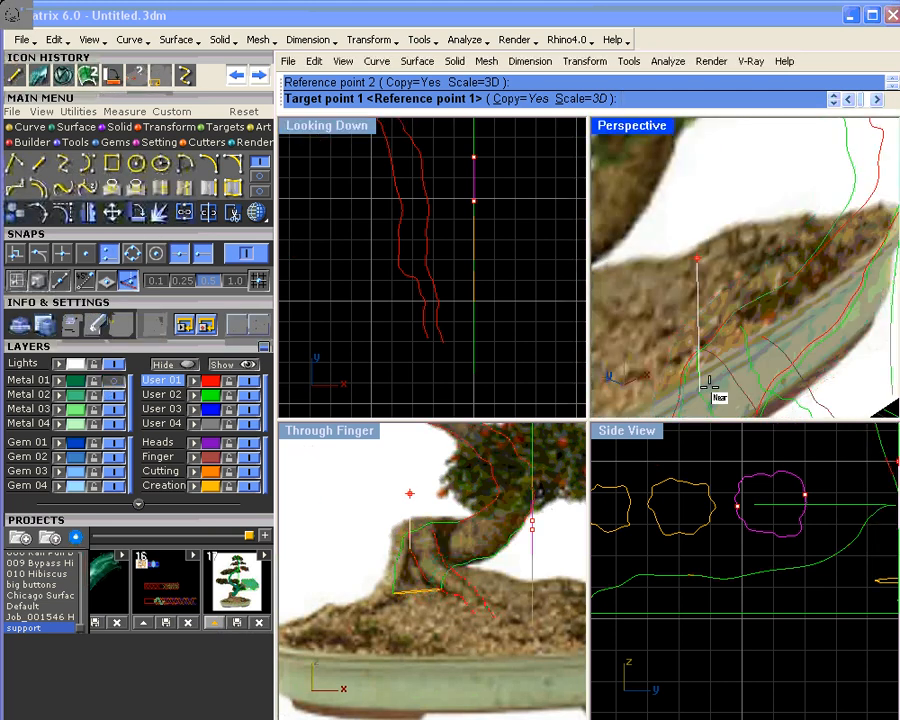
pyautogui.moveTo(729, 352)
pyautogui.mouseDown(button='right')
pyautogui.moveTo(746, 347)
pyautogui.moveTo(730, 350)
pyautogui.mouseUp(button='right')
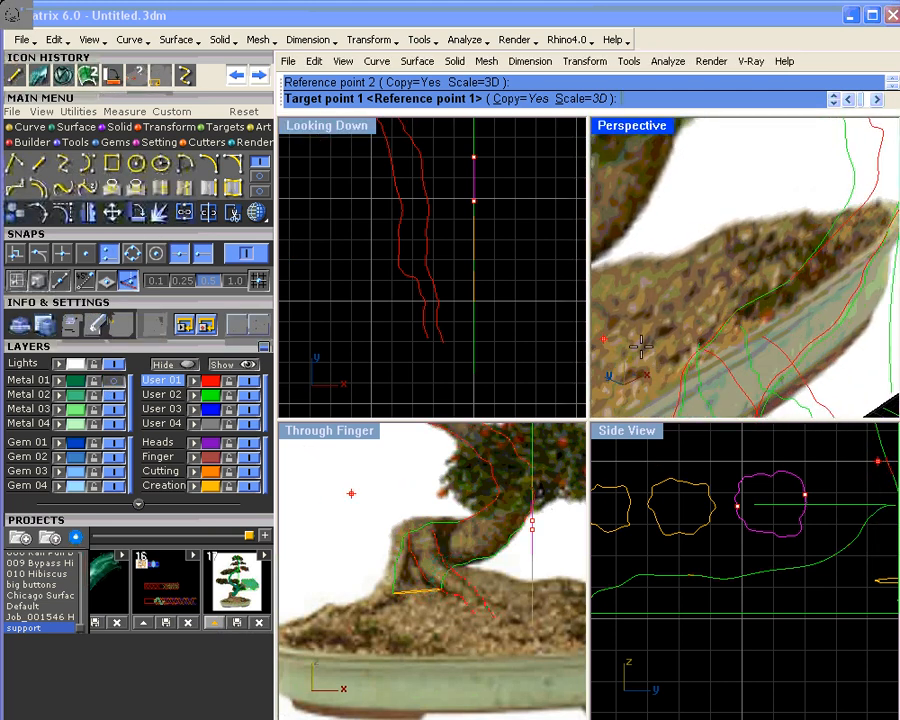
pyautogui.scroll(3, 710, 355)
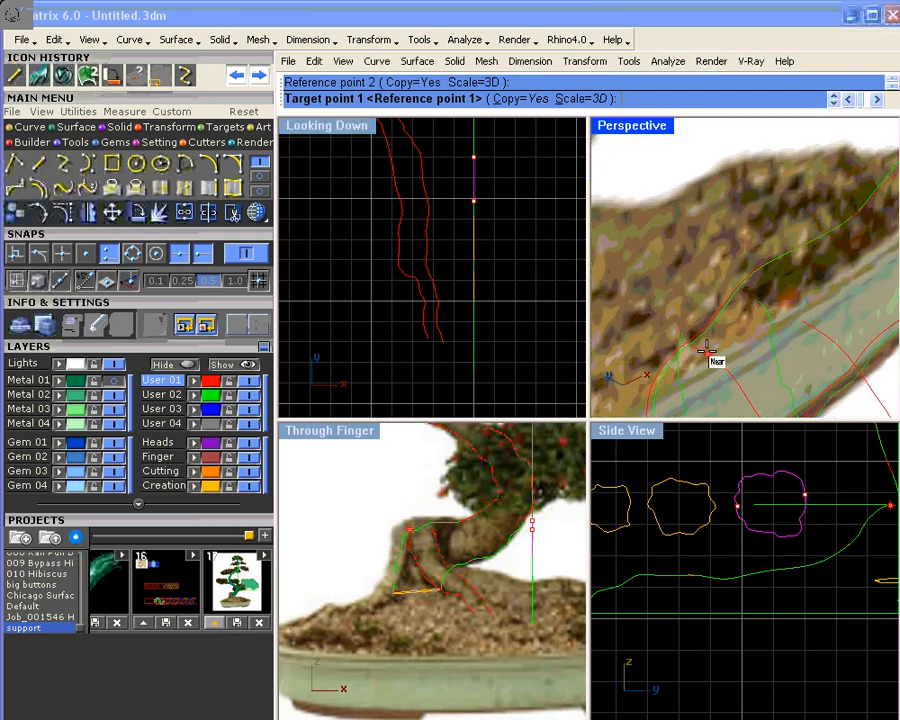
pyautogui.click(791, 306)
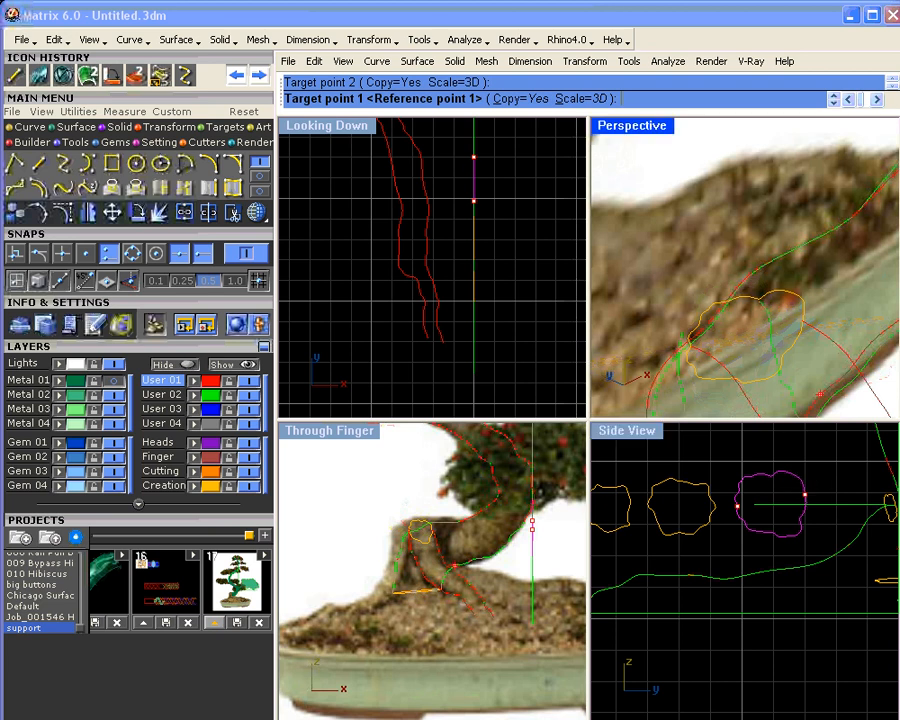
pyautogui.click(818, 378)
pyautogui.press('Escape')
# Show the Metal 01 layer again and move the placed profile deeper into the trunk in the side view
pyautogui.scroll(-3, 822, 362)
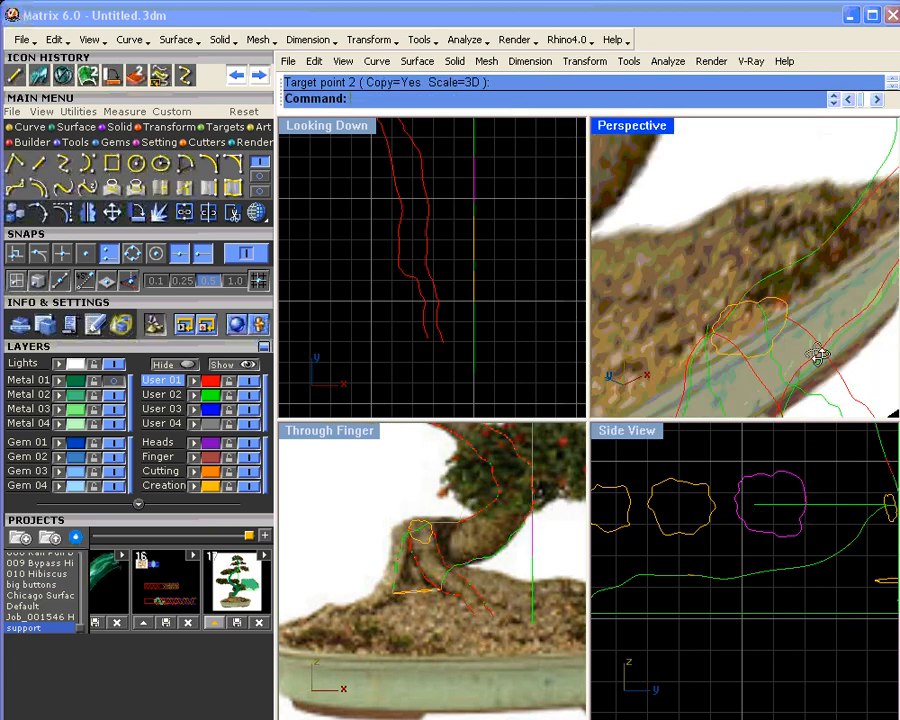
pyautogui.moveTo(822, 362); pyautogui.dragTo(872, 311, button='right')
pyautogui.scroll(-3, 807, 300)
pyautogui.scroll(3, 810, 305)
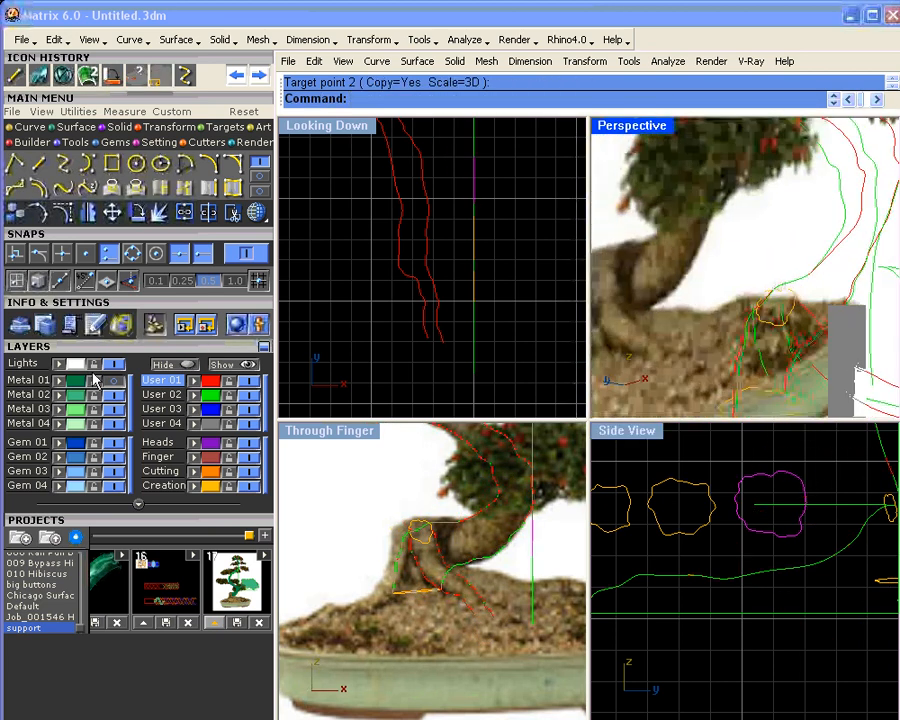
pyautogui.click(113, 380)
pyautogui.moveTo(690, 338); pyautogui.dragTo(816, 292, button='right')
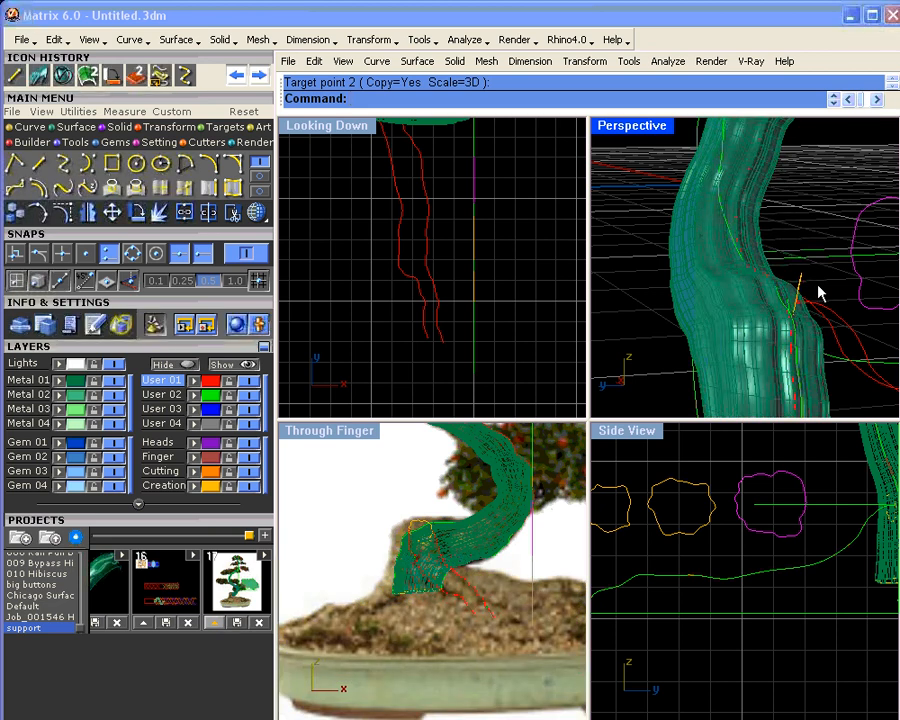
pyautogui.click(799, 287)
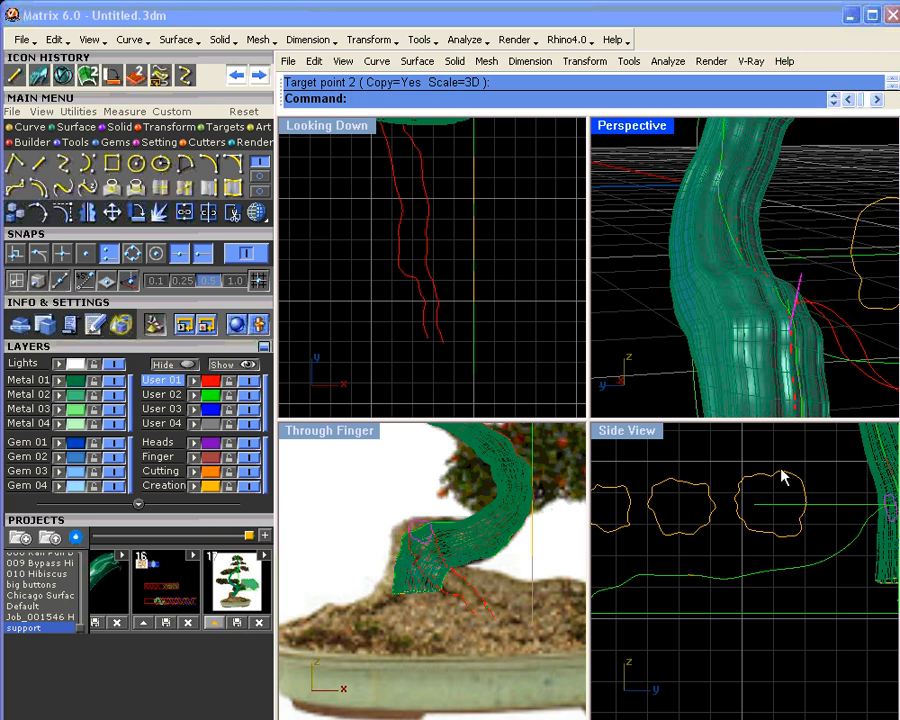
pyautogui.scroll(-3, 770, 512)
pyautogui.moveTo(788, 526); pyautogui.dragTo(673, 547, button='right')
pyautogui.scroll(11, 730, 538)
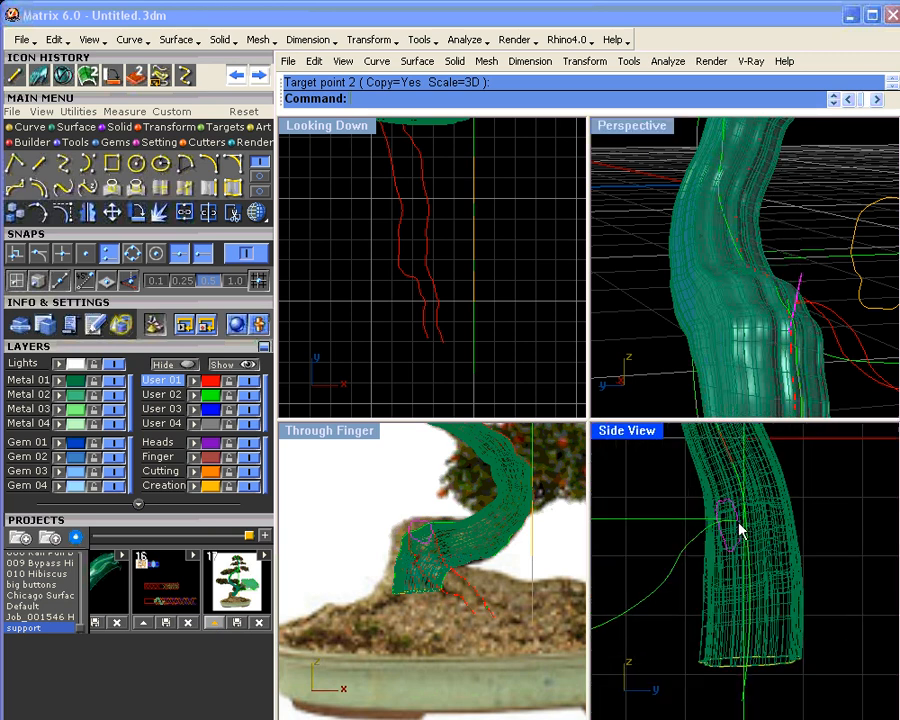
pyautogui.moveTo(729, 508)
pyautogui.mouseDown()
pyautogui.moveTo(739, 526)
pyautogui.moveTo(735, 518)
pyautogui.moveTo(745, 518)
pyautogui.mouseUp()
pyautogui.moveTo(838, 348); pyautogui.dragTo(797, 347, button='right')
# Nudge the placed profile slightly down and toward the trunk's outer edge in the Through Finger view
pyautogui.scroll(5, 420, 528)
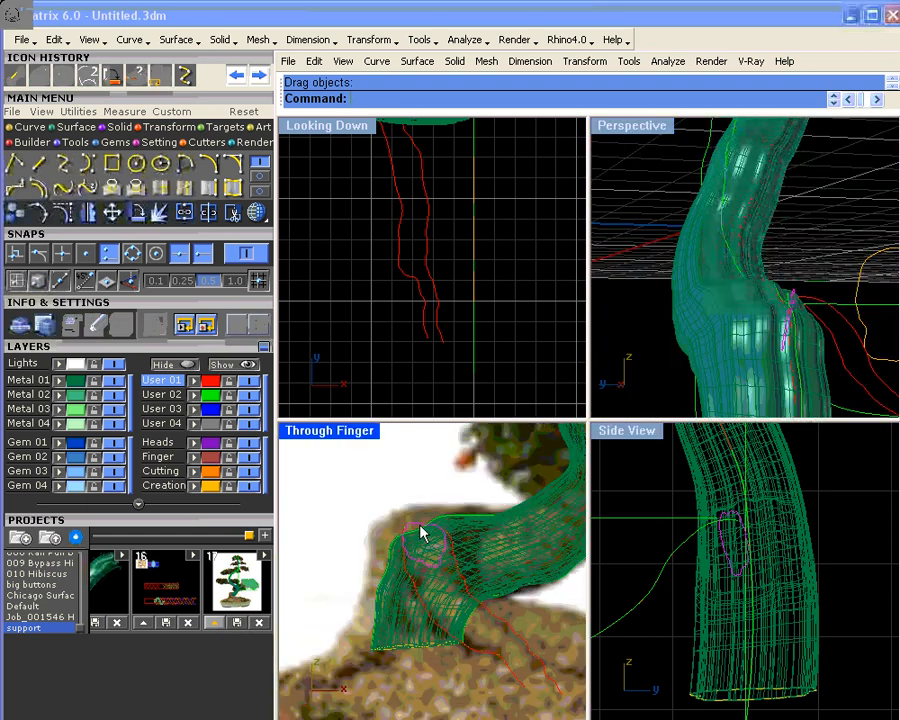
pyautogui.click(422, 542)
pyautogui.moveTo(419, 536); pyautogui.dragTo(408, 545)
# Orient a 3D-scaled copy of the closed profile farthest from the trunk across the outer ends of the two root curves
pyautogui.moveTo(810, 330); pyautogui.dragTo(701, 257, button='right')
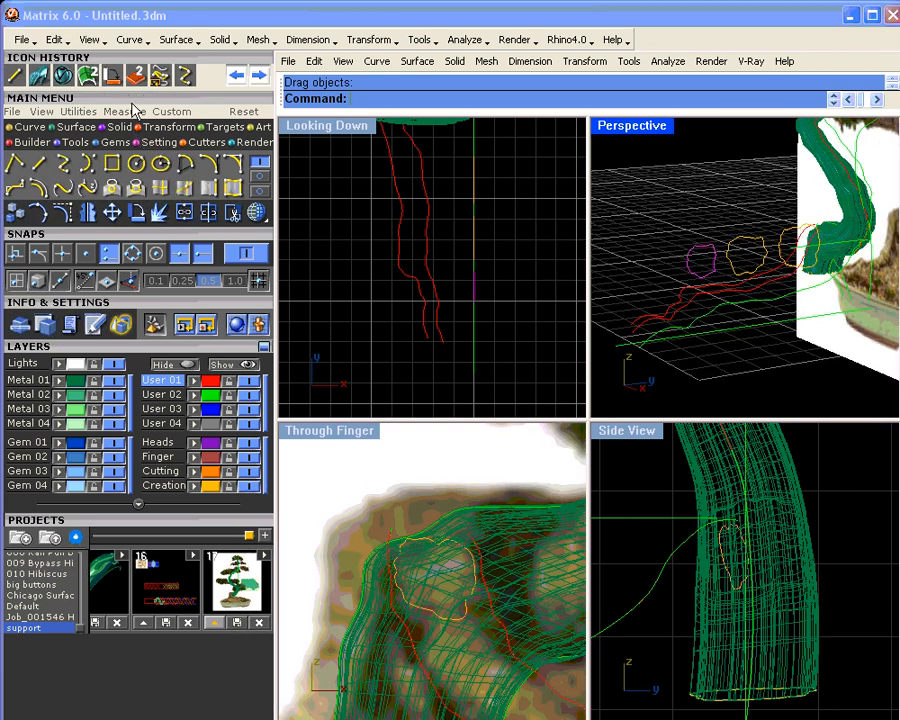
pyautogui.click(88, 75)
pyautogui.click(688, 263)
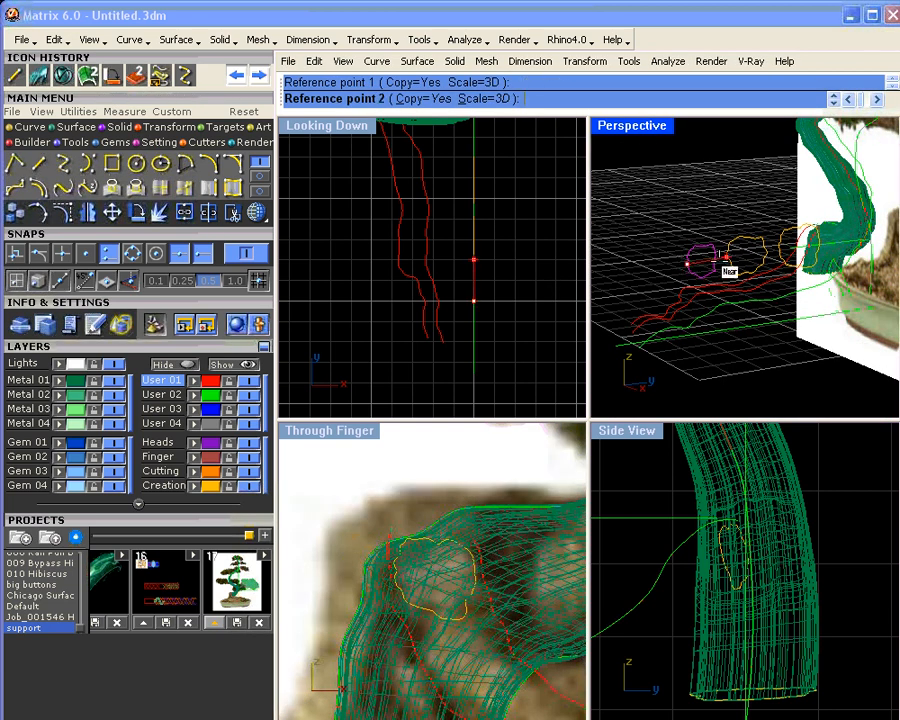
pyautogui.click(718, 262)
pyautogui.moveTo(665, 325); pyautogui.dragTo(697, 338, button='right')
pyautogui.click(701, 330)
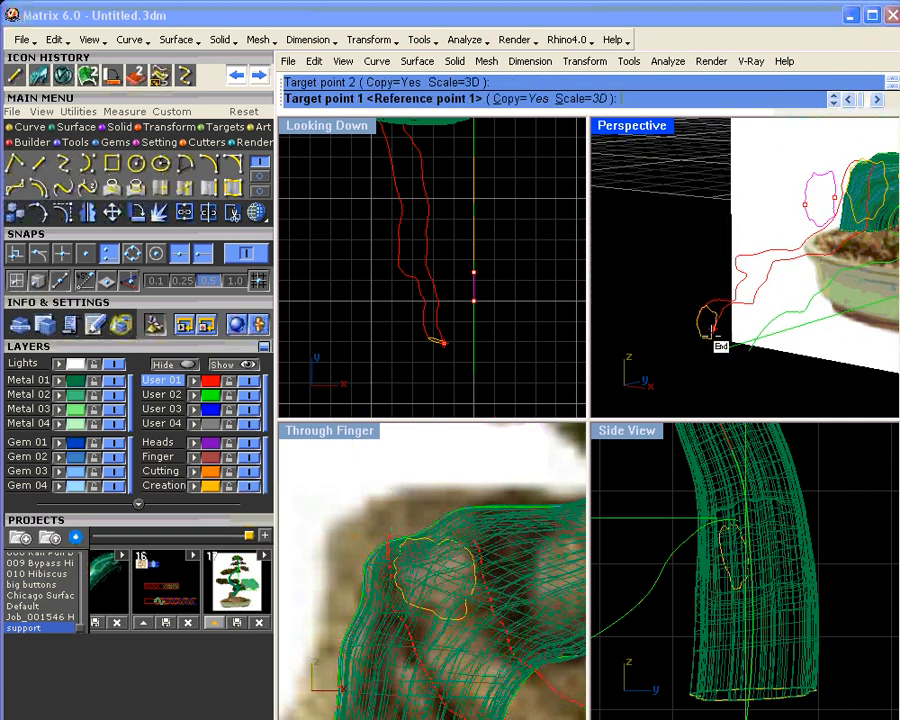
pyautogui.rightClick(747, 342)
pyautogui.rightClick(736, 331)
# Rotate the outer end profile in 3D about the axis through the root curves' ends, tilting it square to the root in side view
pyautogui.click(715, 318)
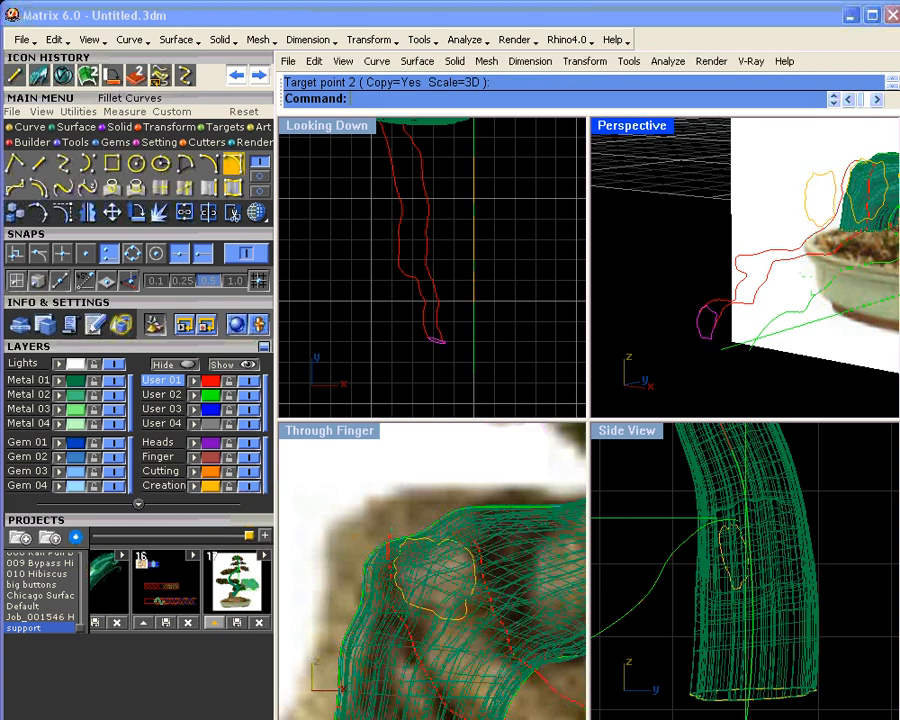
pyautogui.click(86, 74)
pyautogui.scroll(2, 704, 318)
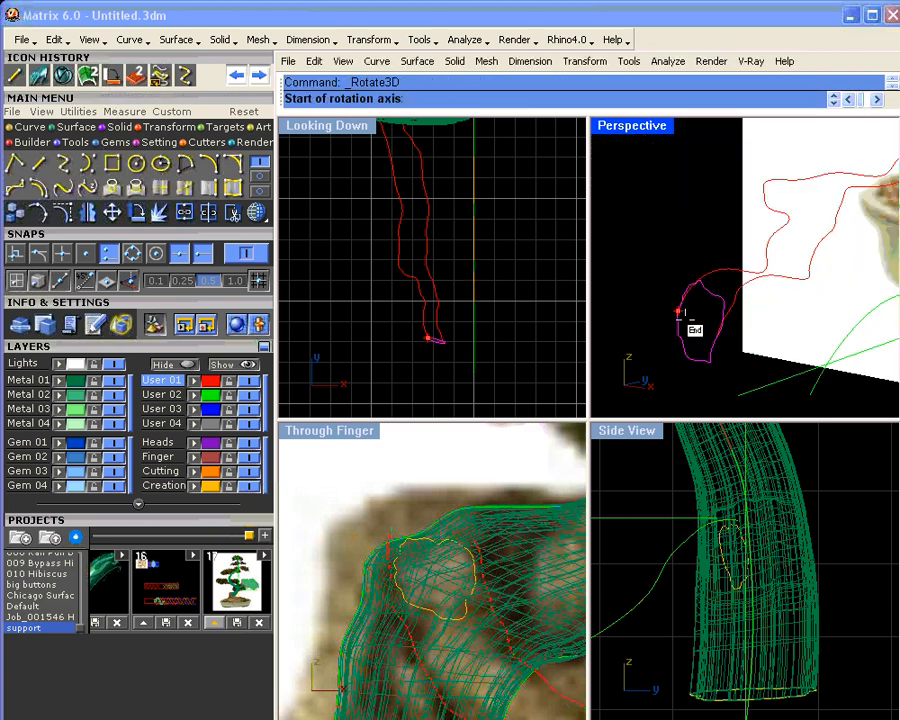
pyautogui.click(680, 313)
pyautogui.click(708, 334)
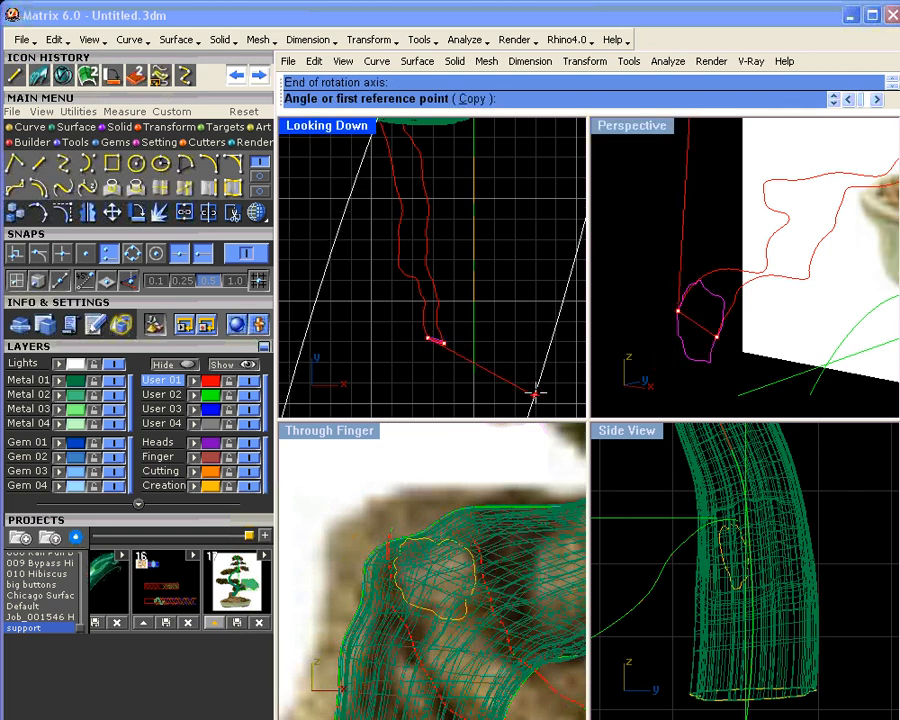
pyautogui.moveTo(848, 553); pyautogui.dragTo(853, 545, button='right')
pyautogui.scroll(-6, 764, 550)
pyautogui.moveTo(698, 577); pyautogui.dragTo(837, 575, button='right')
pyautogui.scroll(9, 755, 572)
pyautogui.click(725, 530)
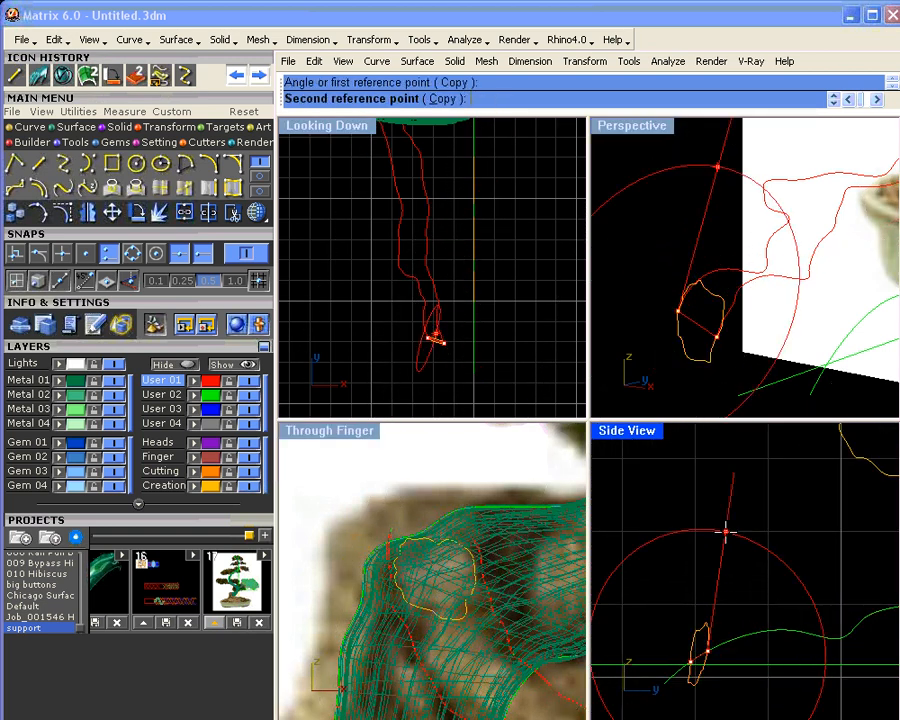
pyautogui.click(665, 560)
pyautogui.moveTo(731, 355); pyautogui.dragTo(680, 335, button='right')
pyautogui.click(651, 179)
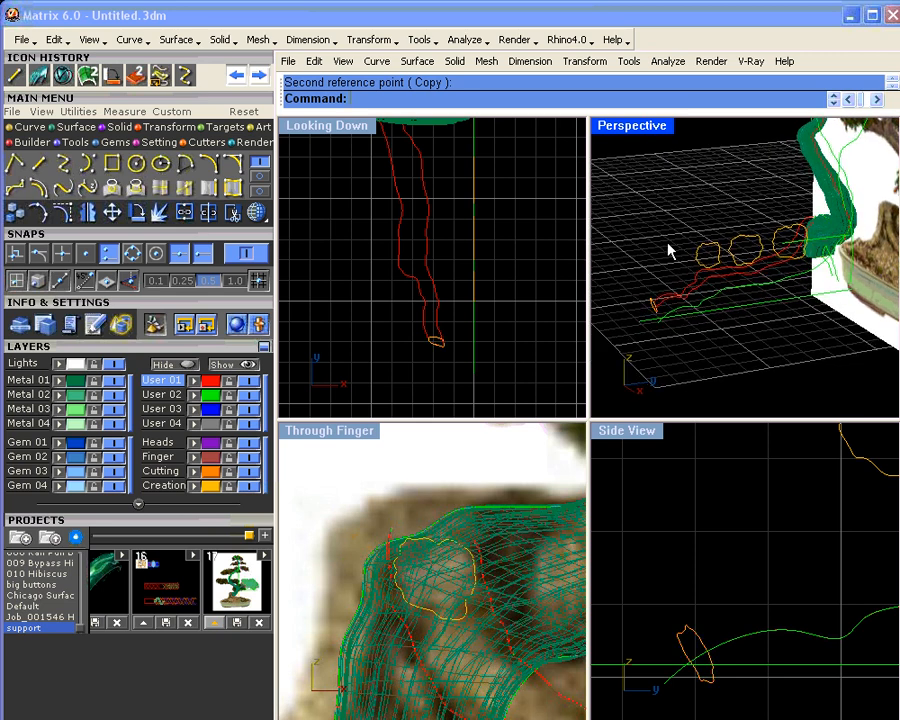
# Sweep the root surface on the Metal 01 layer along the two 3D root curves, using the outer and trunk-side profiles as cross sections
pyautogui.click(75, 126)
pyautogui.click(110, 162)
pyautogui.click(701, 295)
pyautogui.click(693, 296)
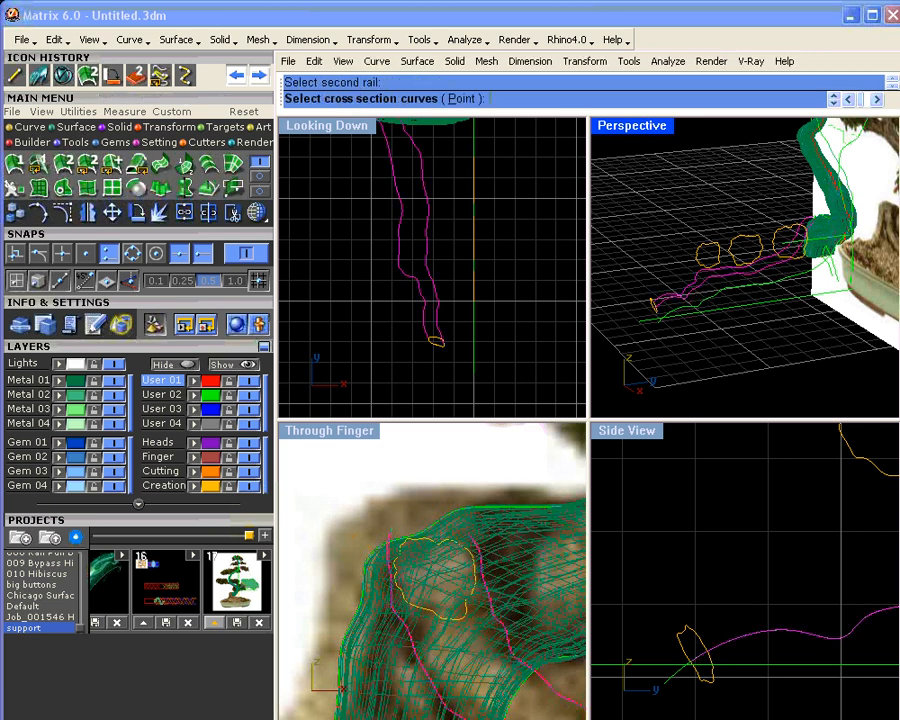
pyautogui.click(40, 380)
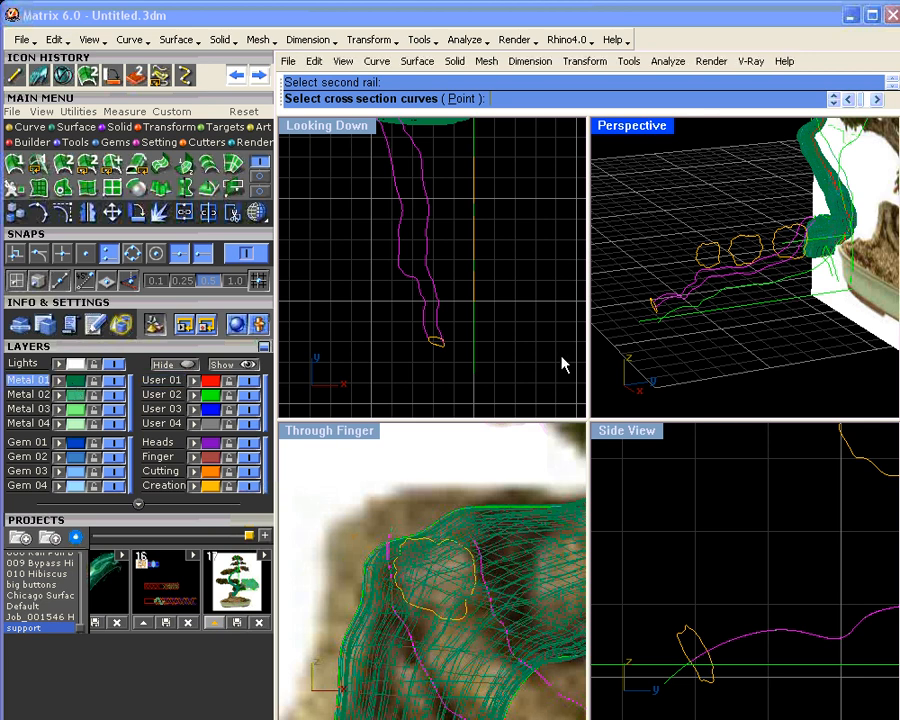
pyautogui.click(652, 307)
pyautogui.scroll(3, 825, 228)
pyautogui.moveTo(835, 231); pyautogui.dragTo(835, 261, button='right')
pyautogui.scroll(5, 814, 227)
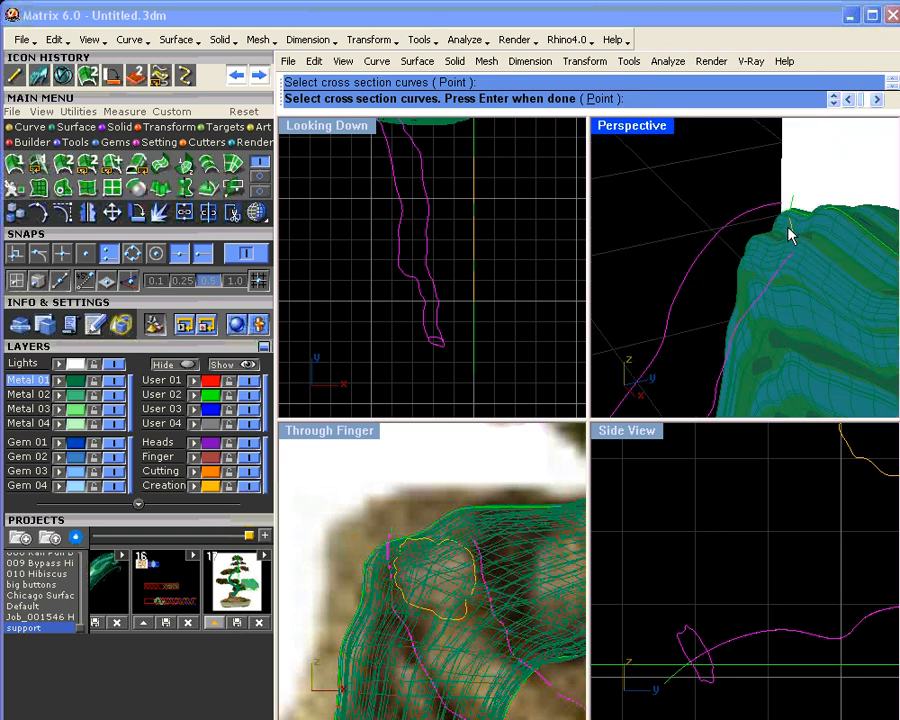
pyautogui.click(793, 234)
pyautogui.click(828, 272)
pyautogui.press('Return')
pyautogui.press('Return')
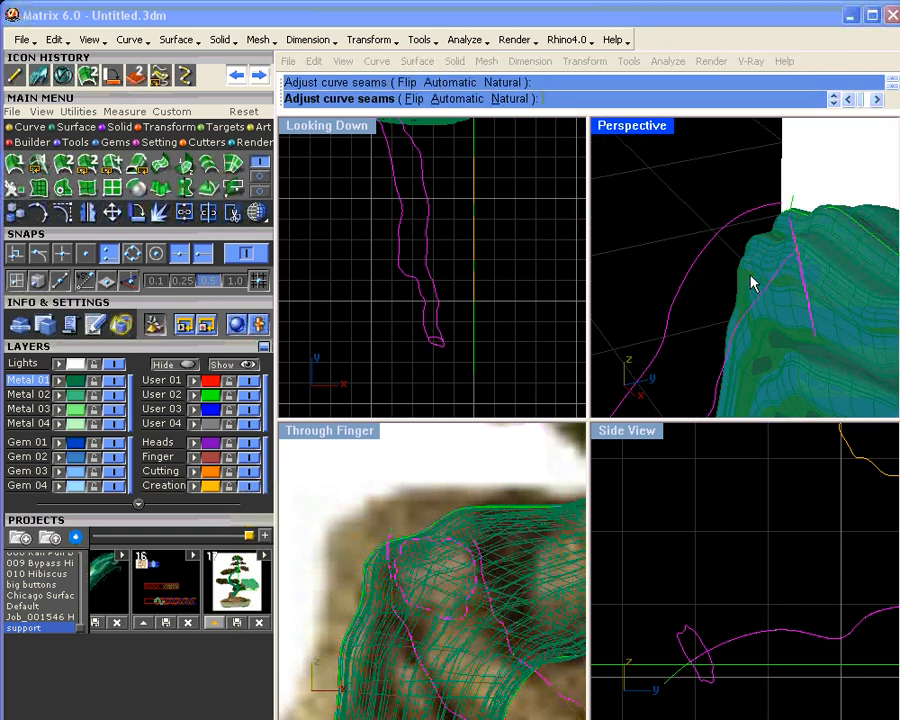
# Add two slashes across the root's rails in the Looking Down view and complete the two-rail sweep with Maintain height on
pyautogui.moveTo(781, 202); pyautogui.dragTo(511, 191)
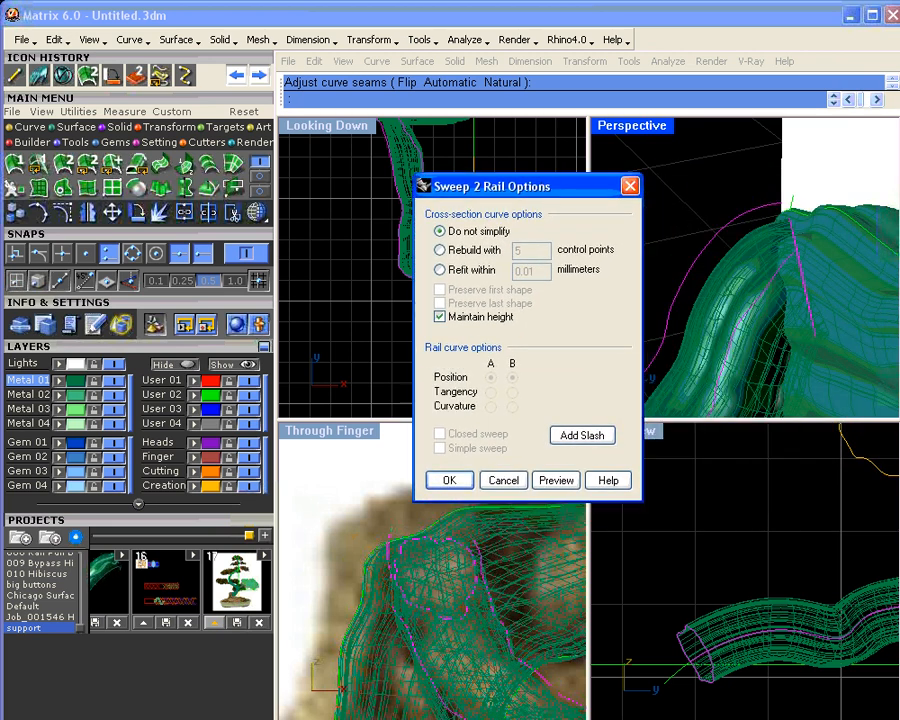
pyautogui.moveTo(723, 296); pyautogui.dragTo(791, 270, button='right')
pyautogui.scroll(-5, 768, 290)
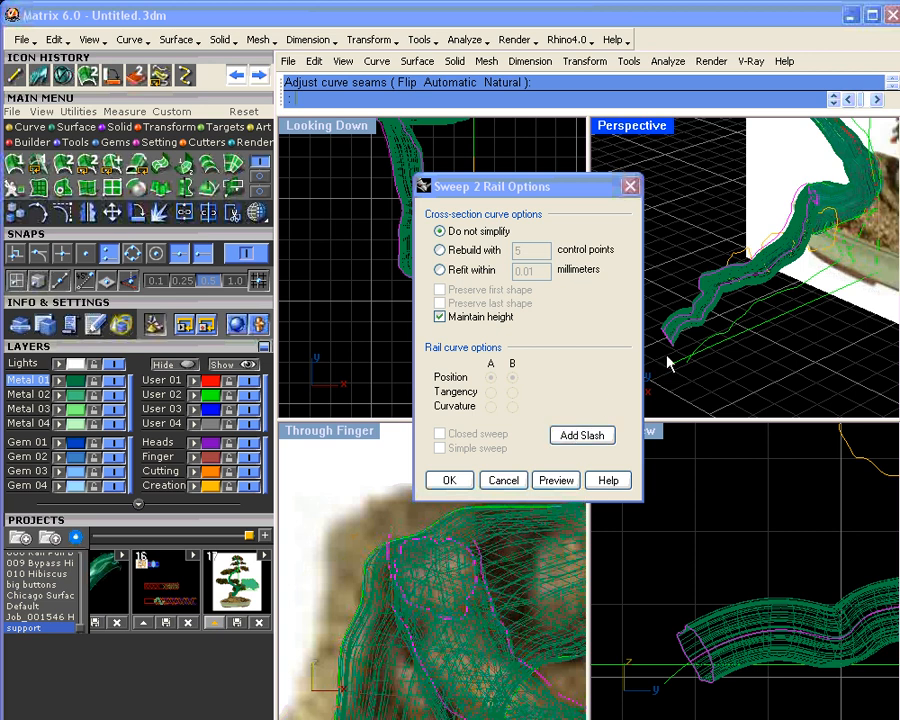
pyautogui.moveTo(800, 587); pyautogui.dragTo(694, 585, button='right')
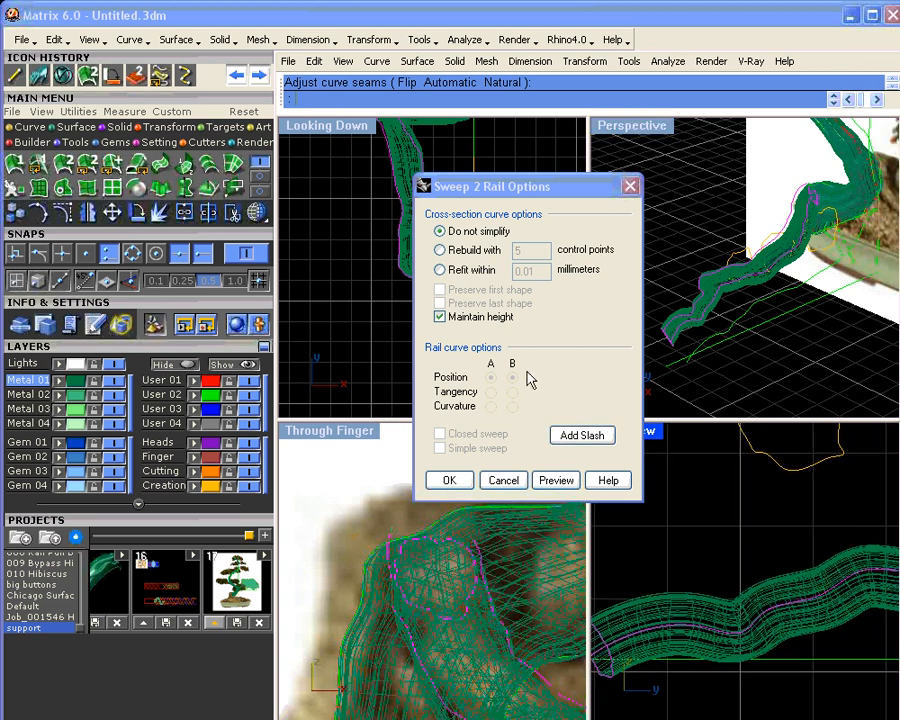
pyautogui.click(580, 437)
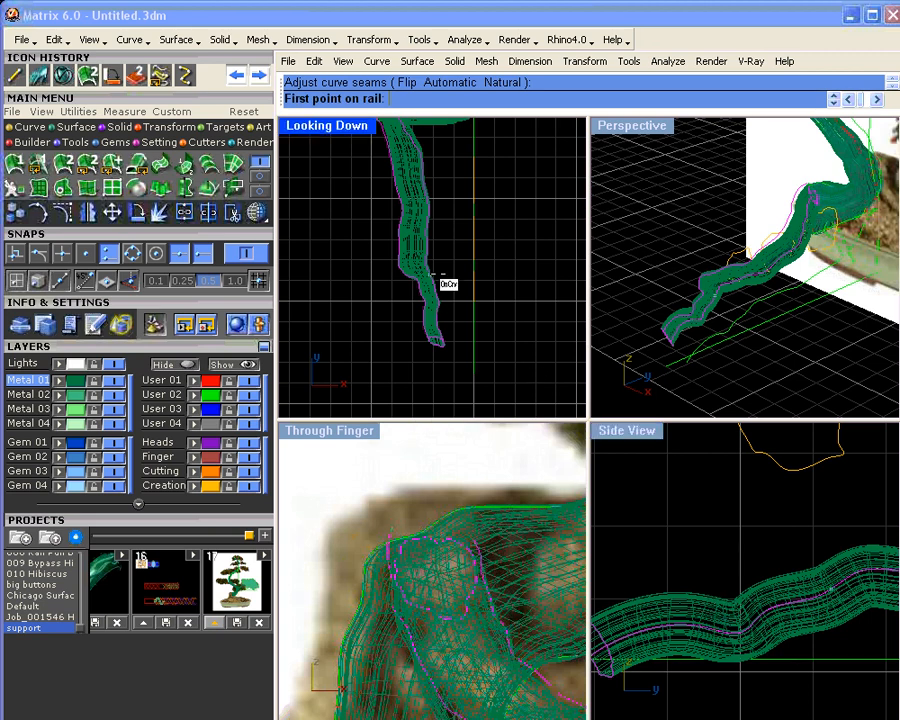
pyautogui.click(427, 275)
pyautogui.click(474, 277)
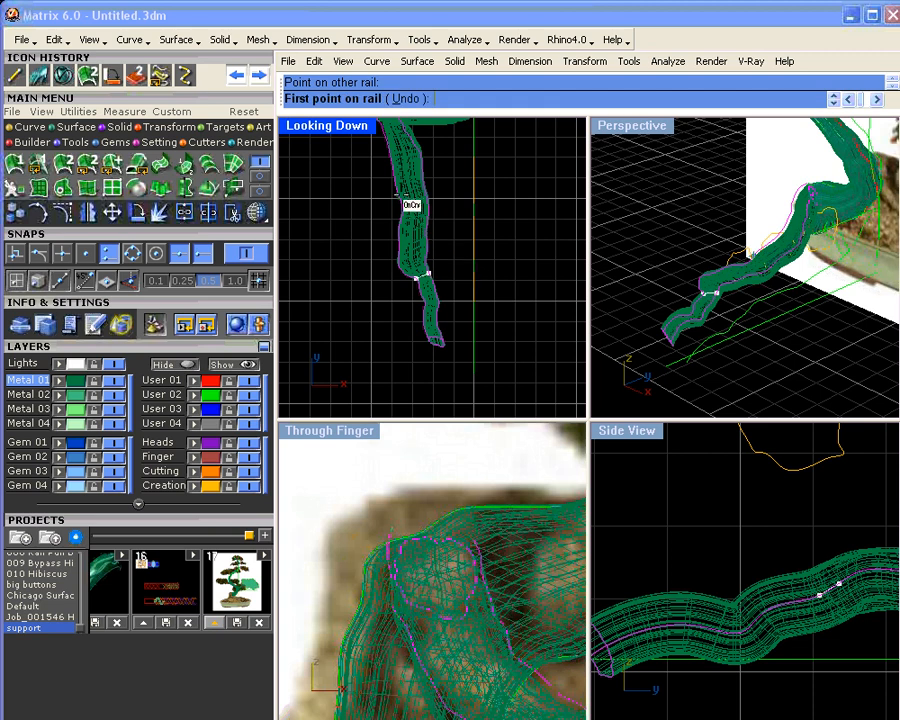
pyautogui.click(399, 194)
pyautogui.click(425, 188)
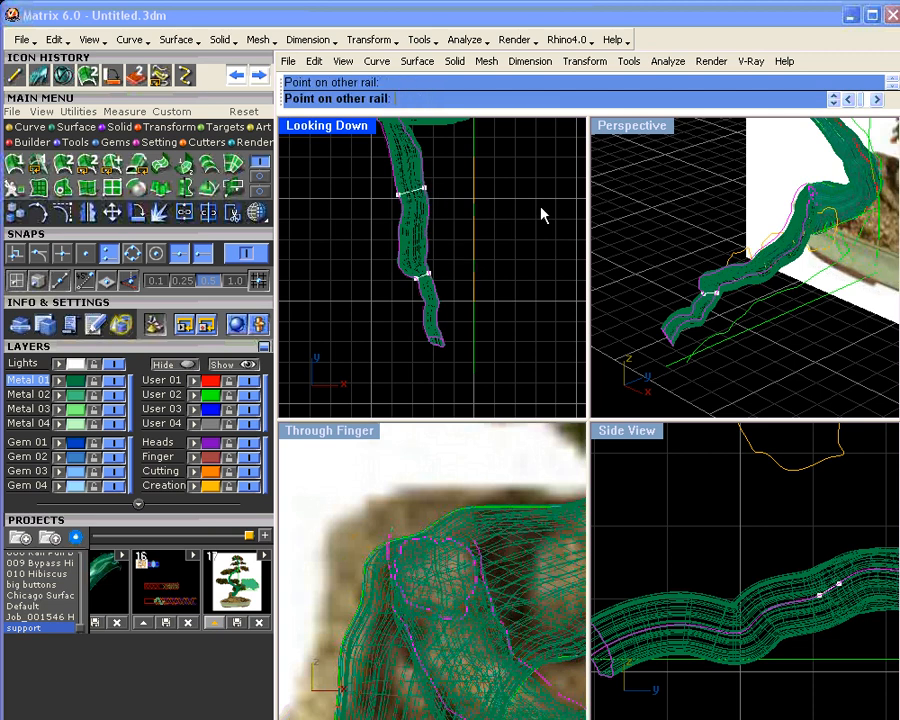
pyautogui.moveTo(427, 200); pyautogui.dragTo(475, 335, button='right')
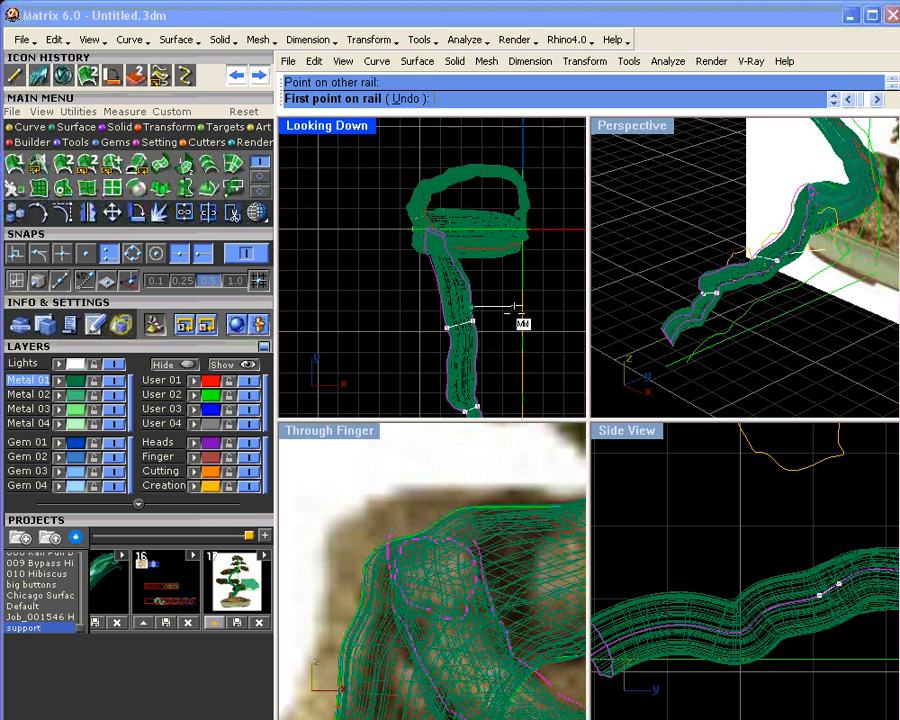
pyautogui.press('Return')
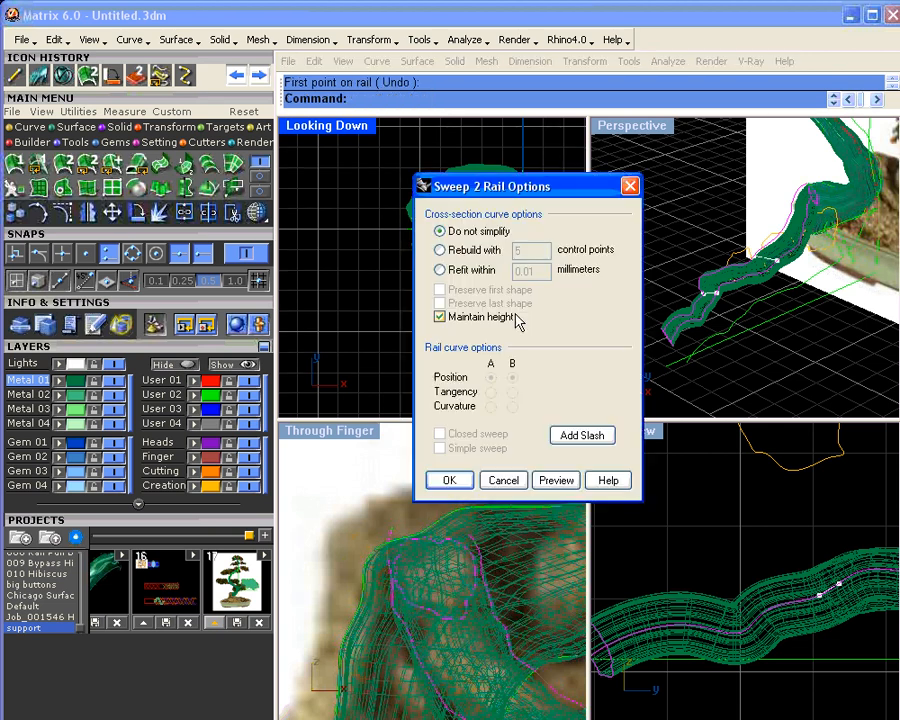
pyautogui.click(468, 482)
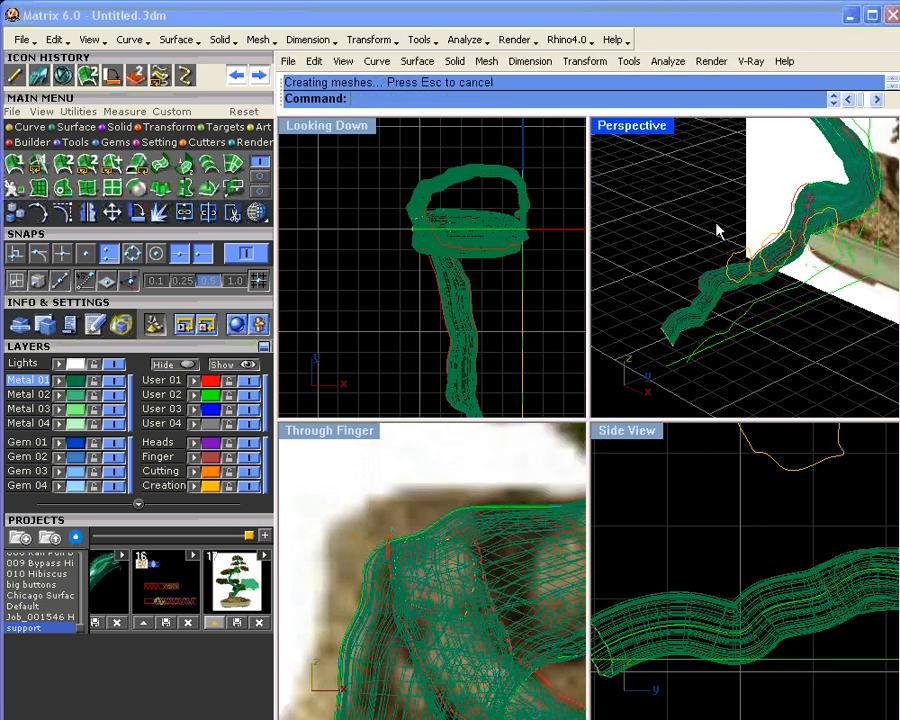
# Maximize the Perspective view and flip the surface direction of the swept root
pyautogui.doubleClick(652, 127)
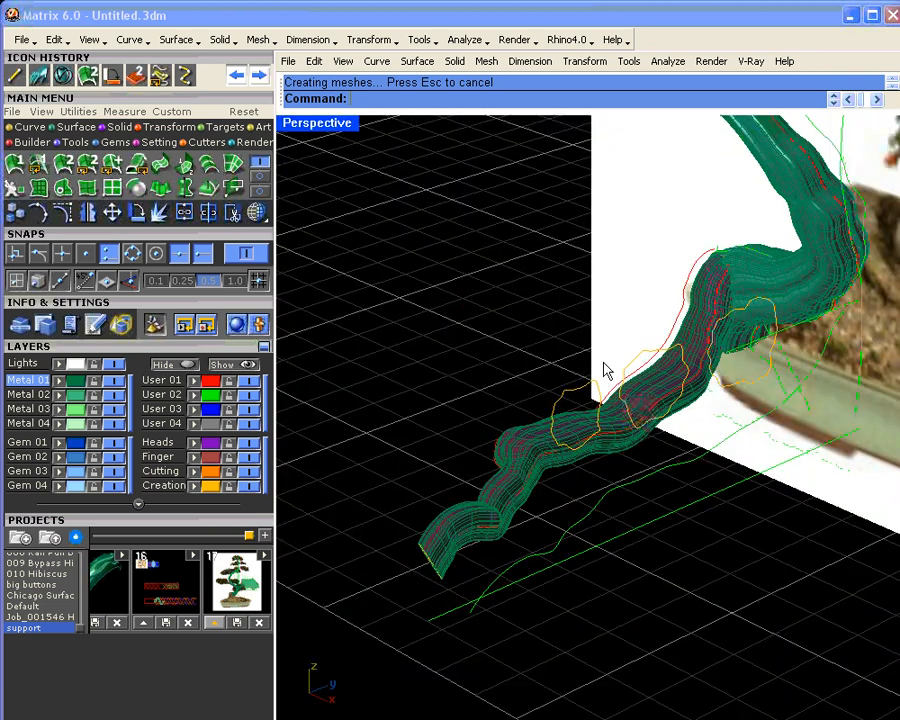
pyautogui.click(545, 435)
pyautogui.write('Flip')
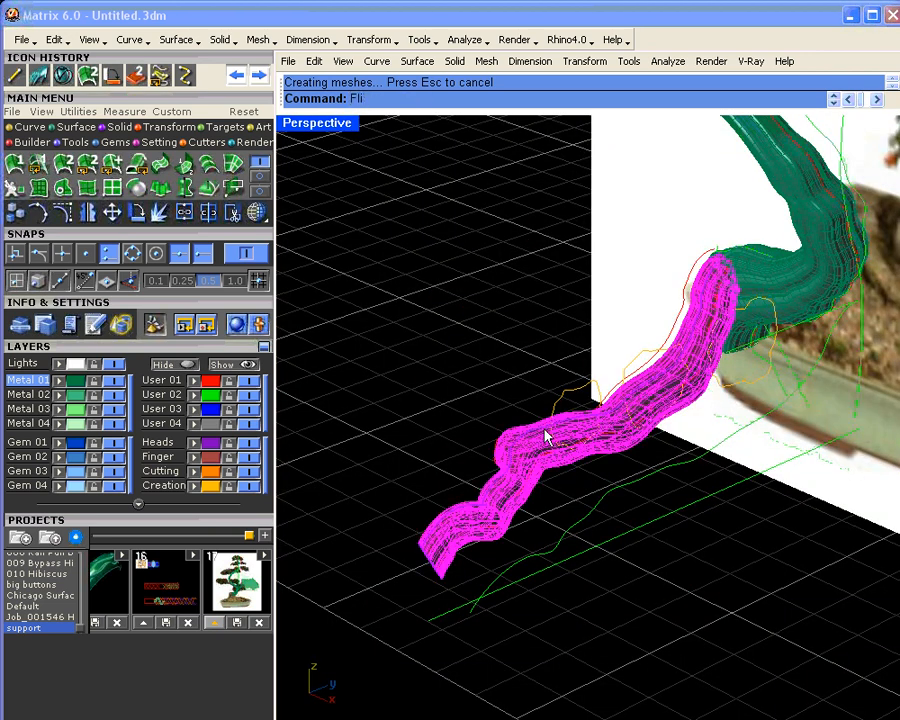
pyautogui.press('Return')
pyautogui.press('Escape')
# Examine the swept root from several angles against the trunk and the reference picture in the Perspective view
pyautogui.moveTo(530, 438); pyautogui.dragTo(790, 385, button='right')
pyautogui.moveTo(593, 316); pyautogui.dragTo(490, 282, button='right')
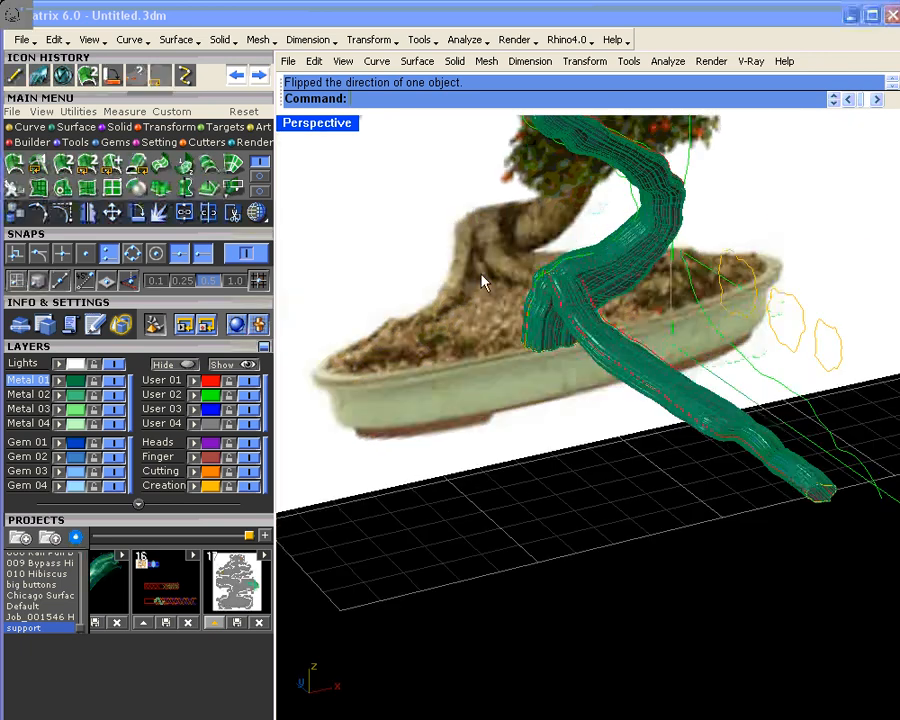
pyautogui.moveTo(568, 352); pyautogui.dragTo(790, 312, button='right')
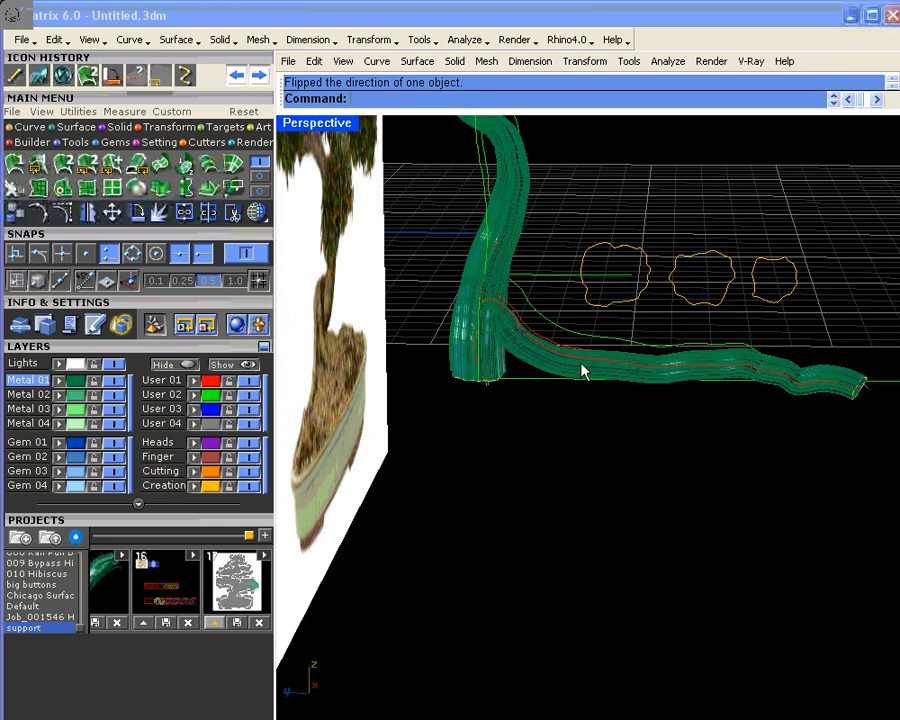
pyautogui.moveTo(568, 377); pyautogui.dragTo(553, 344, button='right')
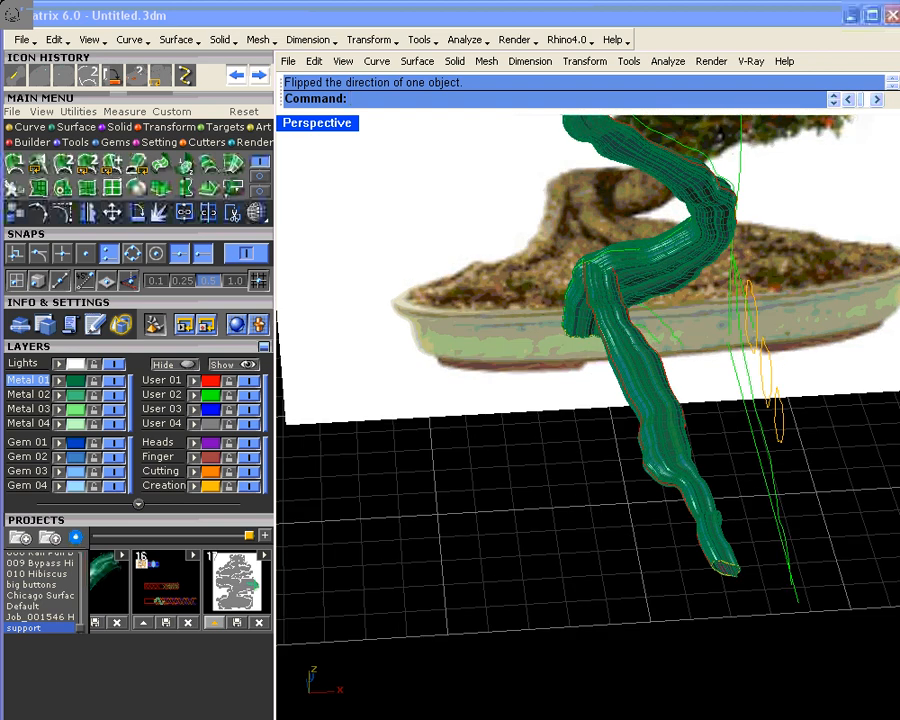
pyautogui.moveTo(578, 285); pyautogui.dragTo(620, 290, button='right')
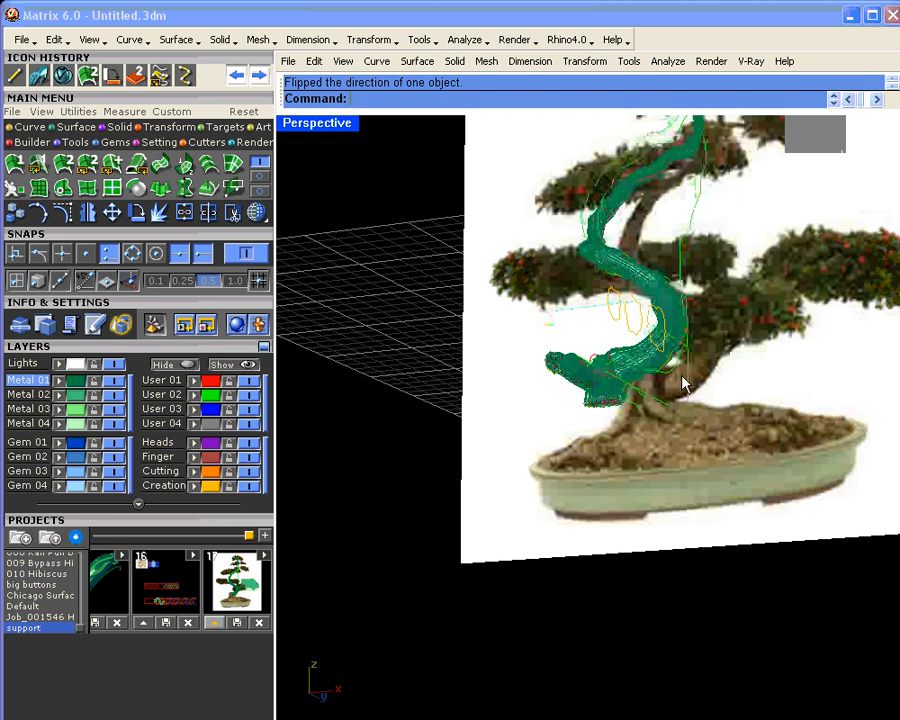
pyautogui.moveTo(554, 382); pyautogui.dragTo(550, 348, button='right')
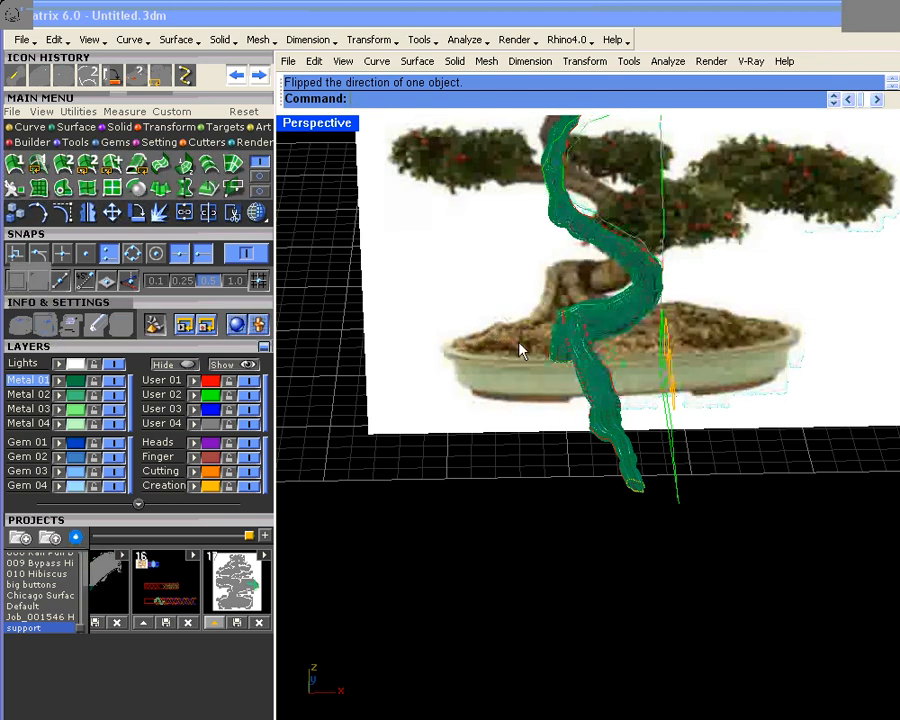
pyautogui.moveTo(567, 385); pyautogui.dragTo(521, 350, button='right')
pyautogui.moveTo(583, 381); pyautogui.dragTo(493, 280, button='right')
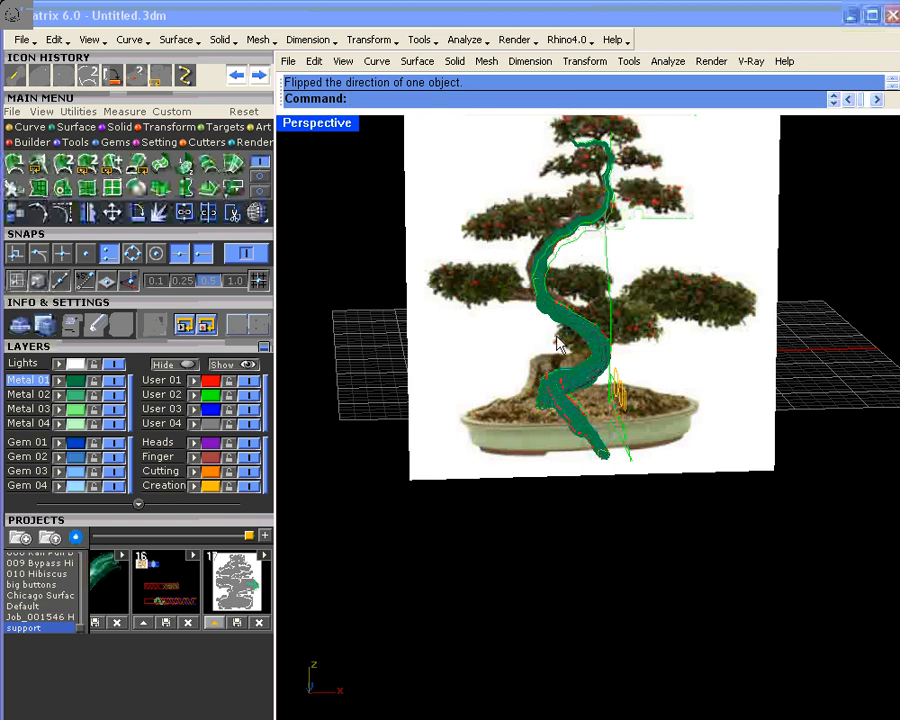
pyautogui.moveTo(519, 352); pyautogui.dragTo(537, 400, button='right')
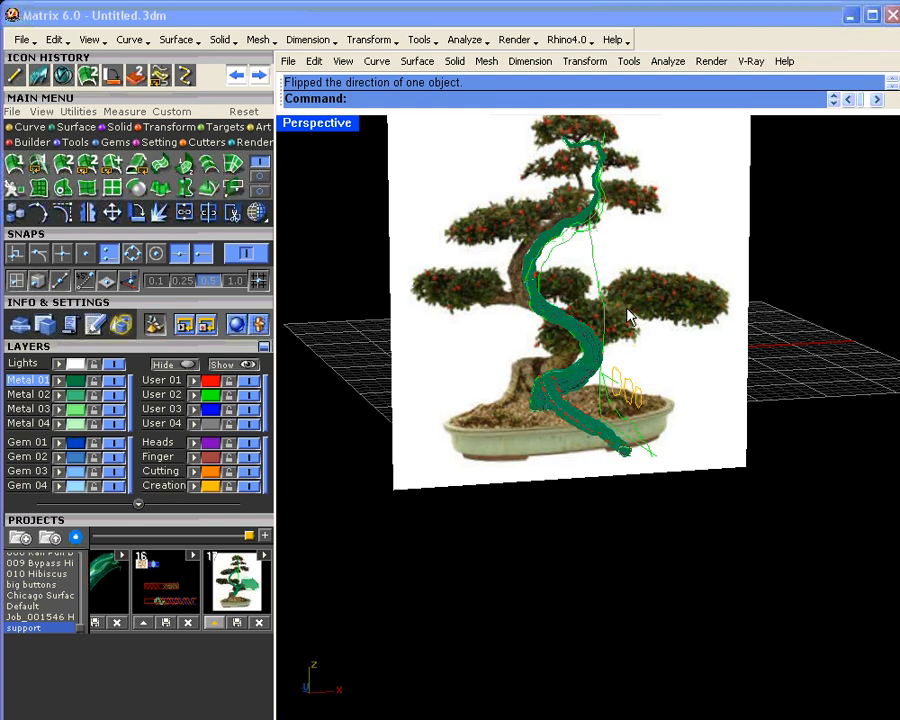
pyautogui.moveTo(628, 316)
pyautogui.mouseDown(button='right')
pyautogui.moveTo(630, 370)
pyautogui.moveTo(540, 288)
pyautogui.moveTo(522, 297)
pyautogui.moveTo(699, 297)
pyautogui.moveTo(628, 316)
pyautogui.mouseUp(button='right')
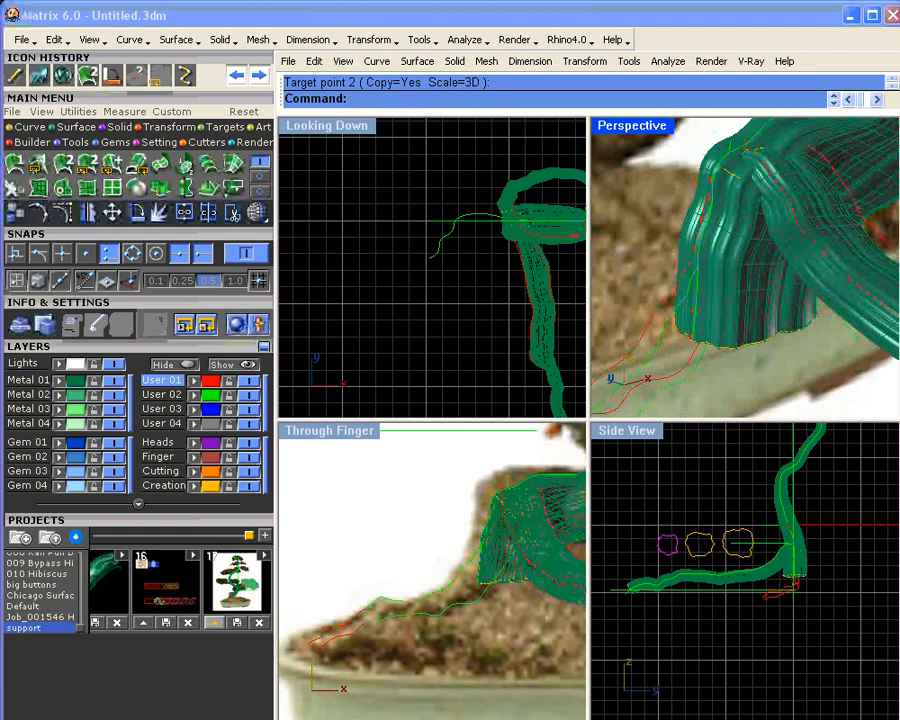
# Check the second root's construction curves by highlighting its upper outline in Through Finger and its path in Looking Down
pyautogui.moveTo(640, 300); pyautogui.dragTo(770, 285, button='right')
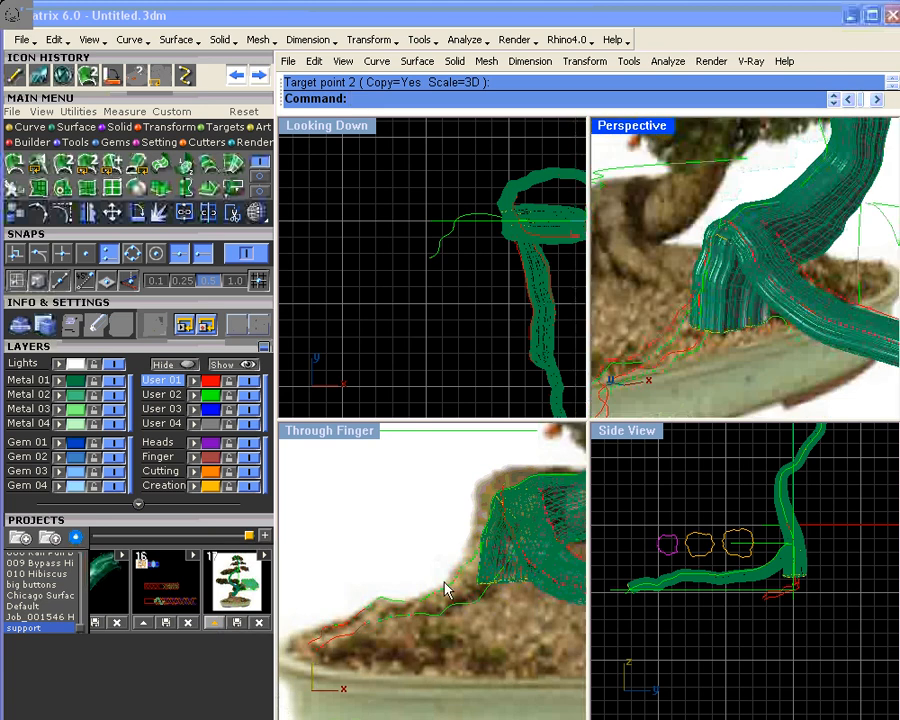
pyautogui.click(453, 595)
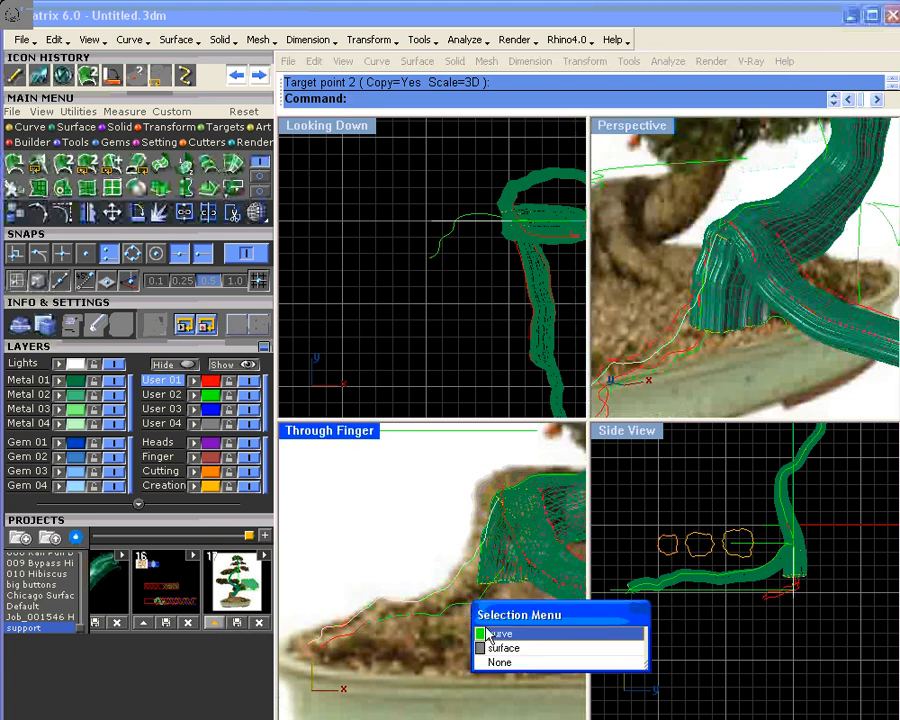
pyautogui.click(490, 634)
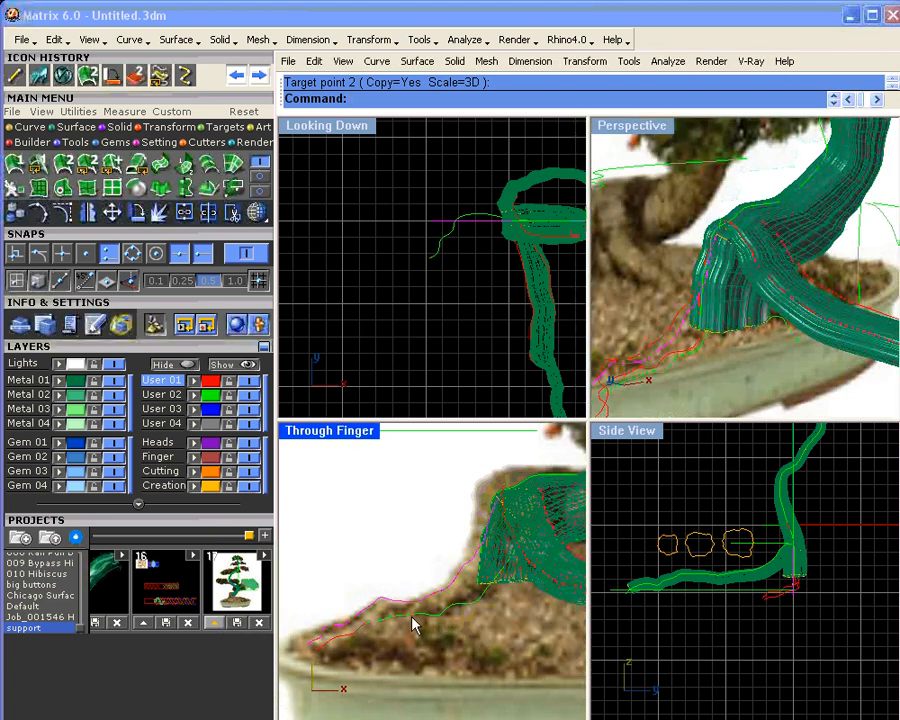
pyautogui.click(453, 262)
pyautogui.click(450, 242)
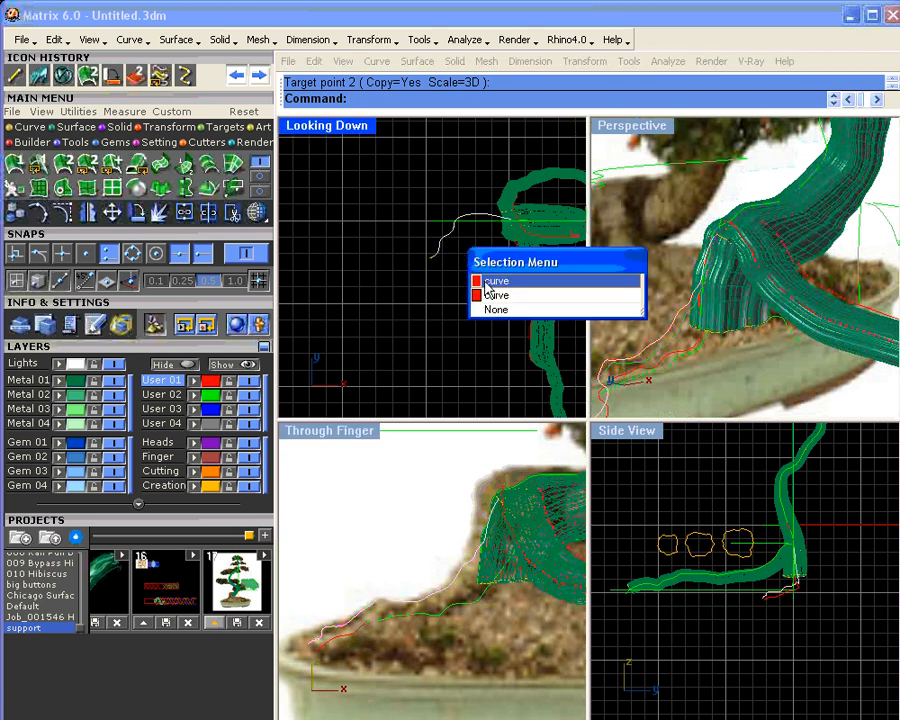
pyautogui.click(487, 309)
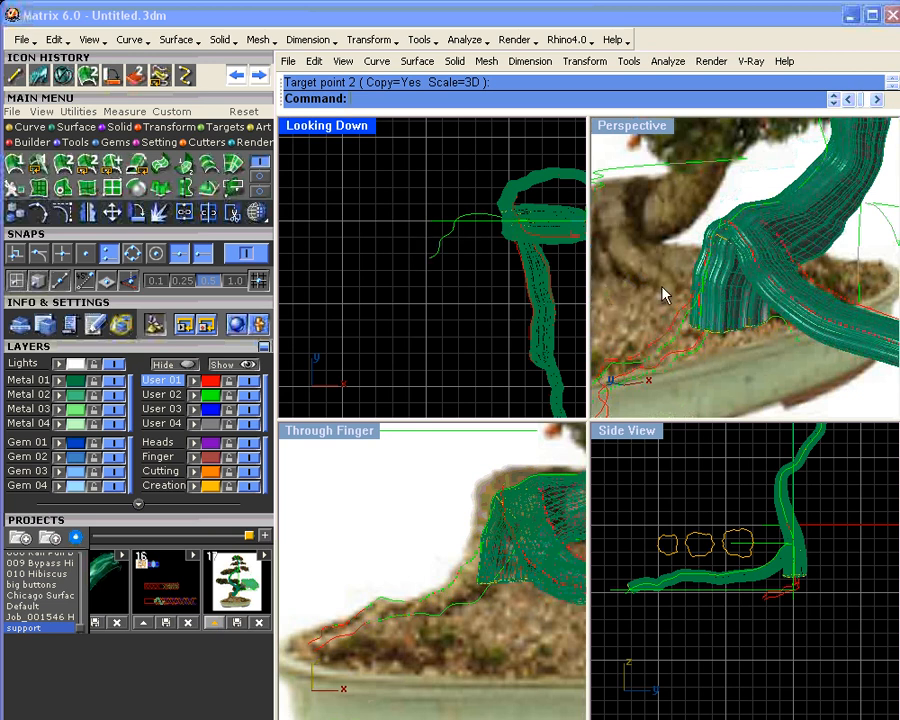
# Hide the Metal 01 layer and check the trunk-side profile placed on the second root's curves
pyautogui.click(115, 383)
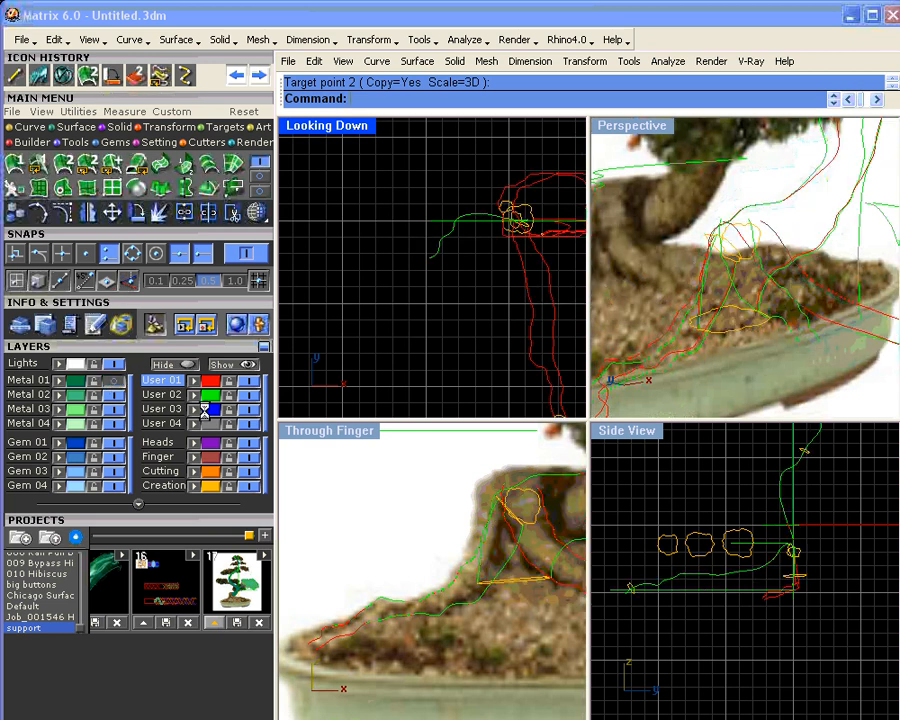
pyautogui.click(735, 257)
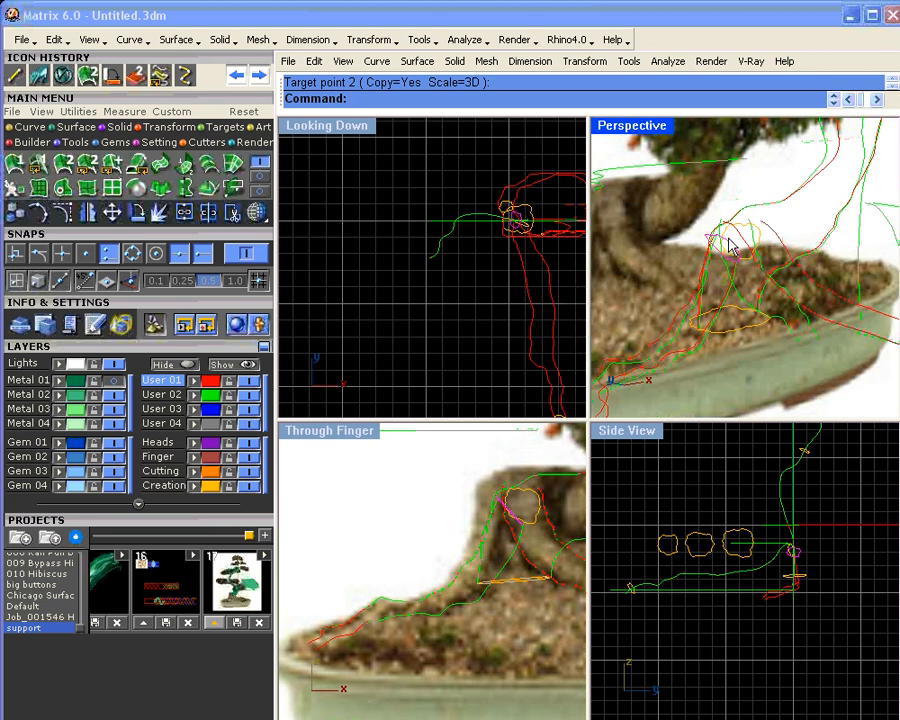
pyautogui.click(400, 240)
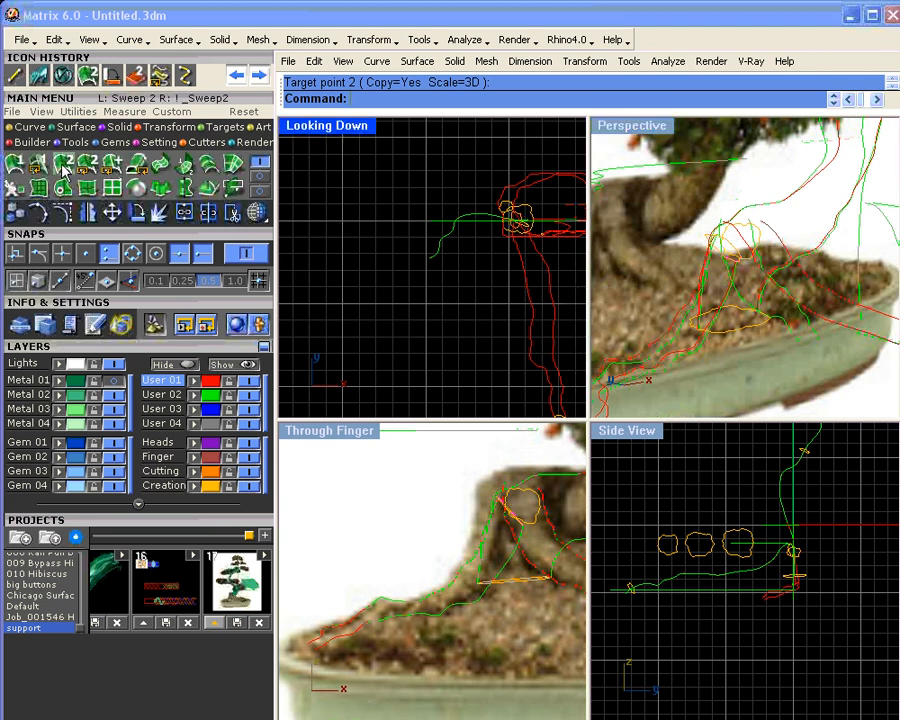
# Set up and preview a two-rail sweep along the second root's red 3D curves with the single trunk-side profile, without Maintain height
pyautogui.click(64, 164)
pyautogui.click(698, 347)
pyautogui.click(690, 352)
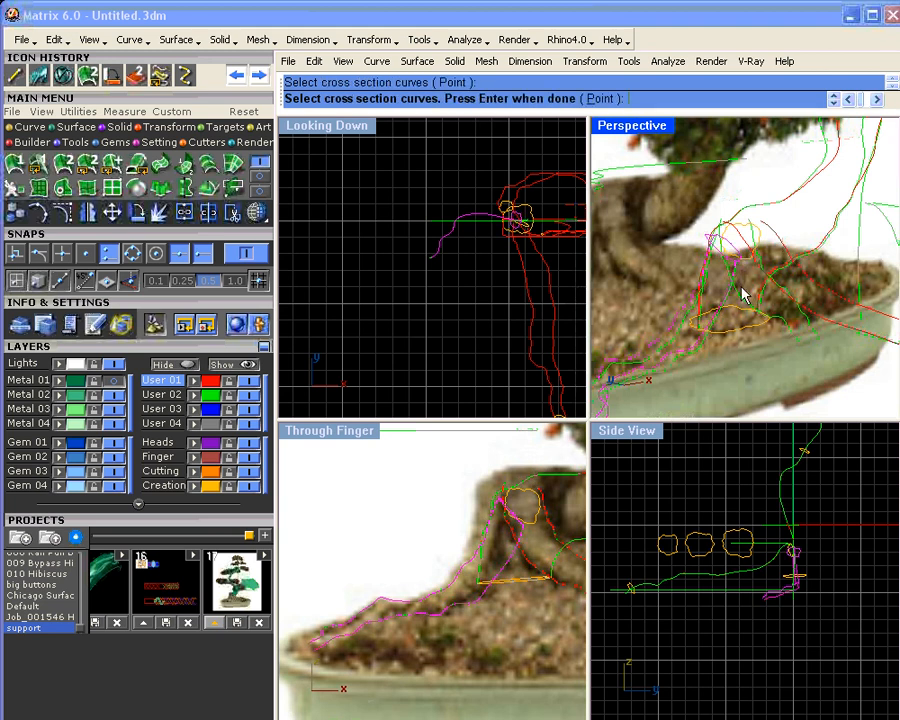
pyautogui.press('Return')
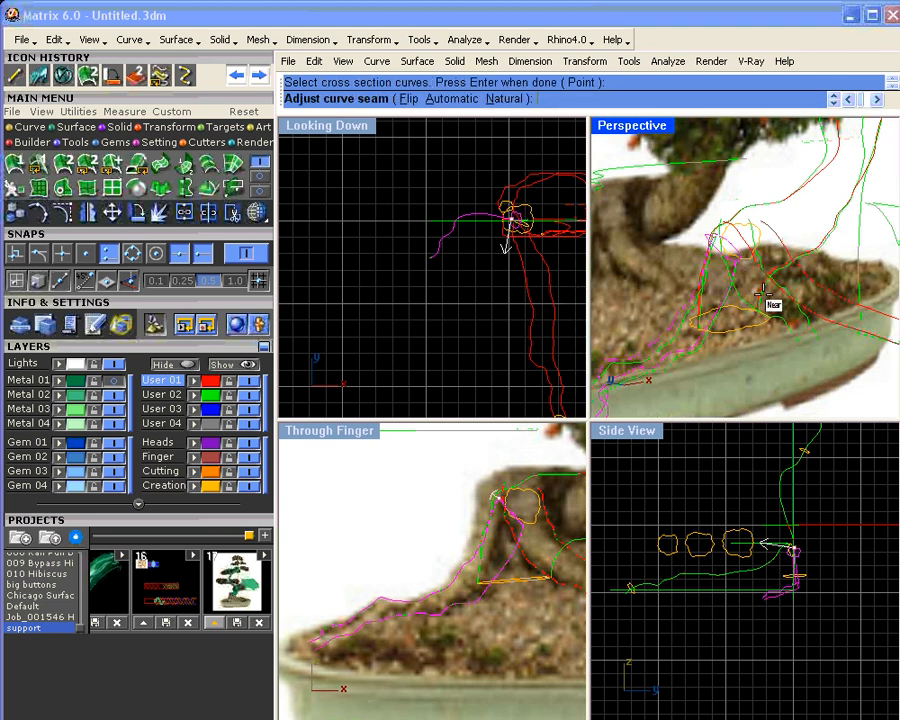
pyautogui.press('Return')
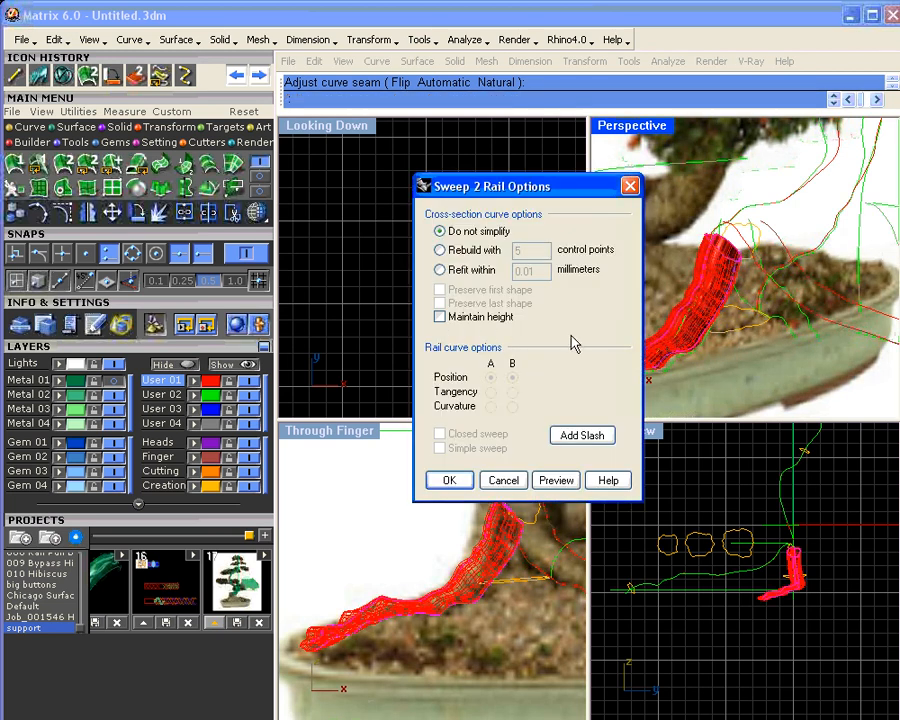
pyautogui.keyDown('shift'); pyautogui.moveTo(725, 316); pyautogui.dragTo(818, 254, button='right'); pyautogui.keyUp('shift')
pyautogui.moveTo(760, 313); pyautogui.dragTo(728, 340, button='right')
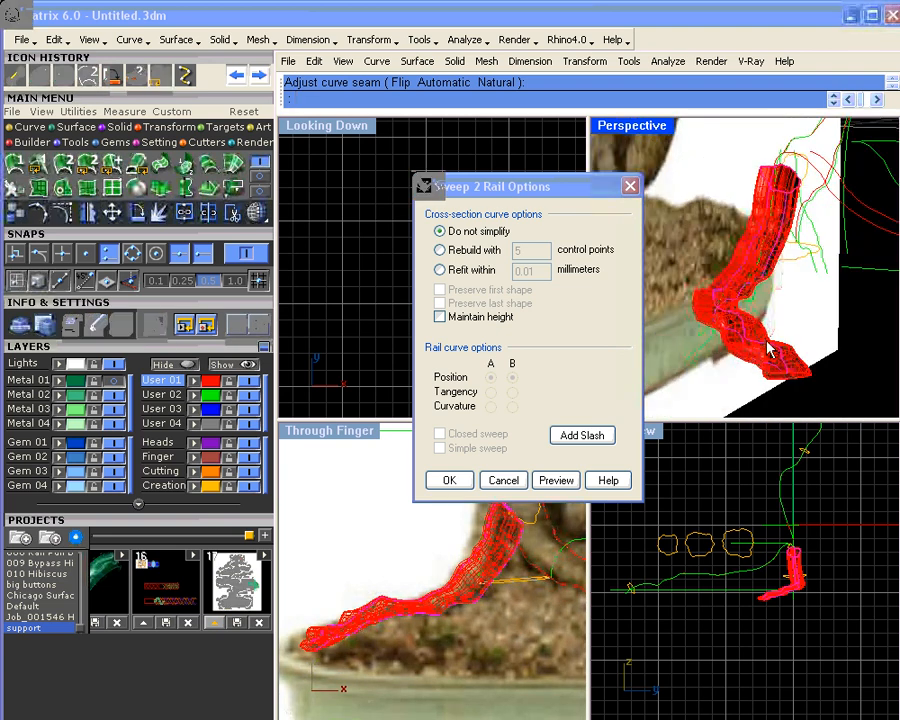
pyautogui.click(556, 480)
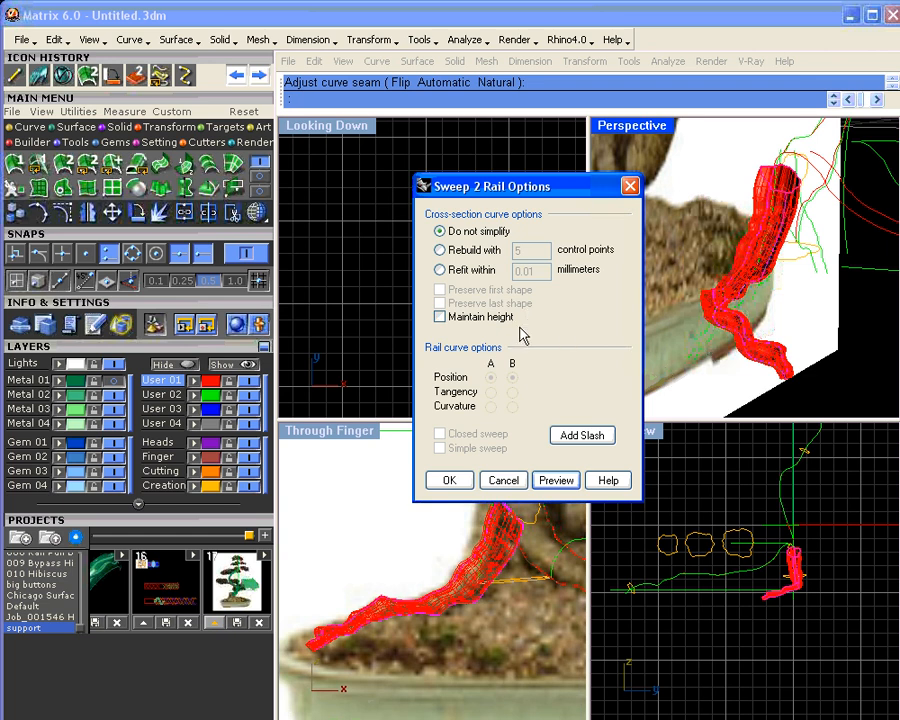
# Add two slashes between the second root's rails, one at its middle bend and one near the tip, and complete the sweep
pyautogui.scroll(5, 484, 628)
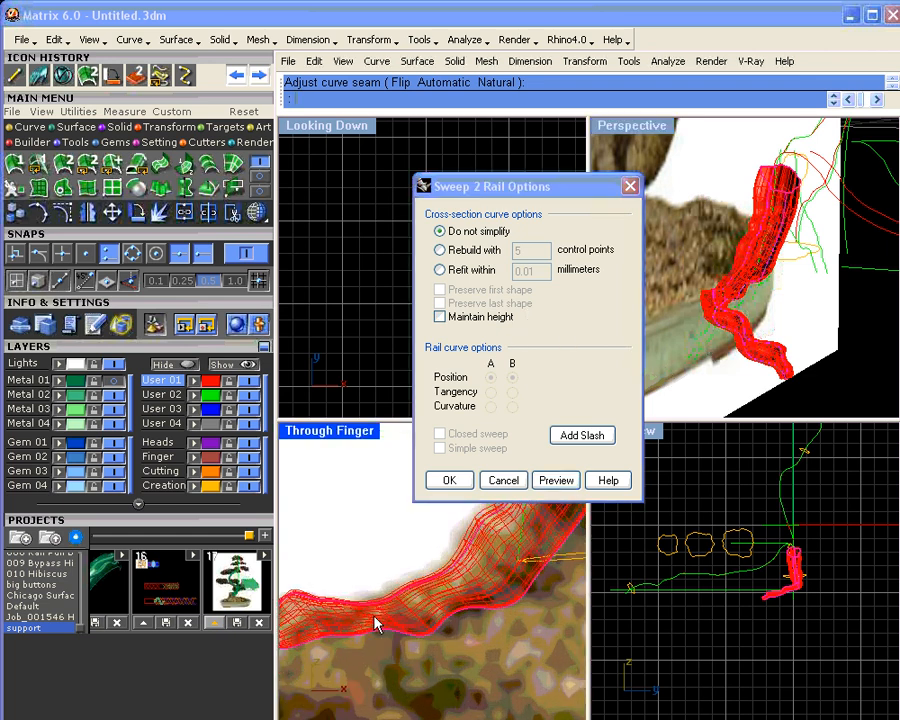
pyautogui.click(589, 437)
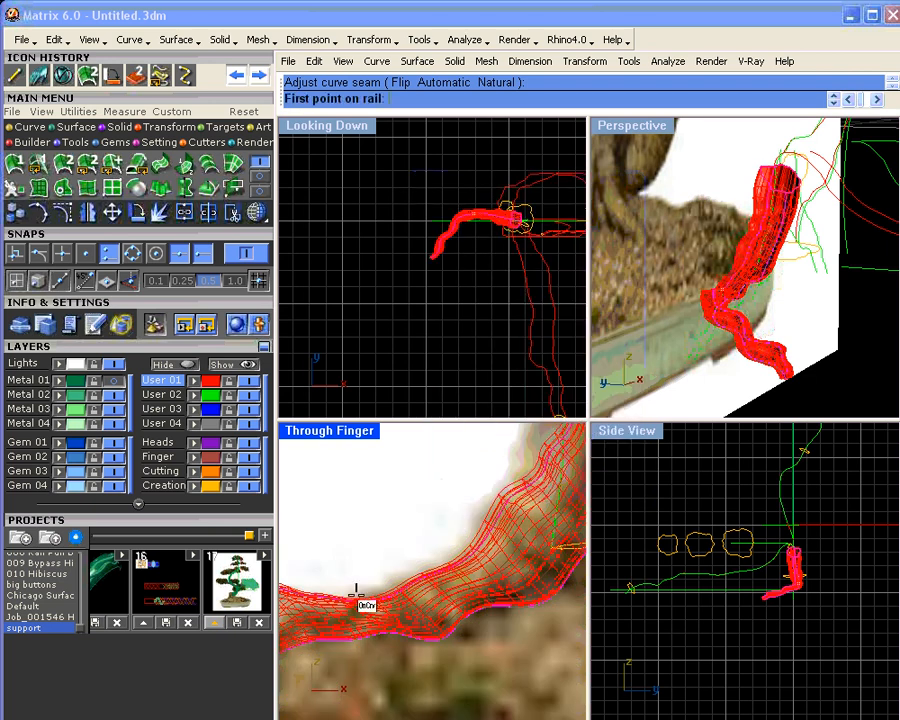
pyautogui.click(356, 600)
pyautogui.click(380, 638)
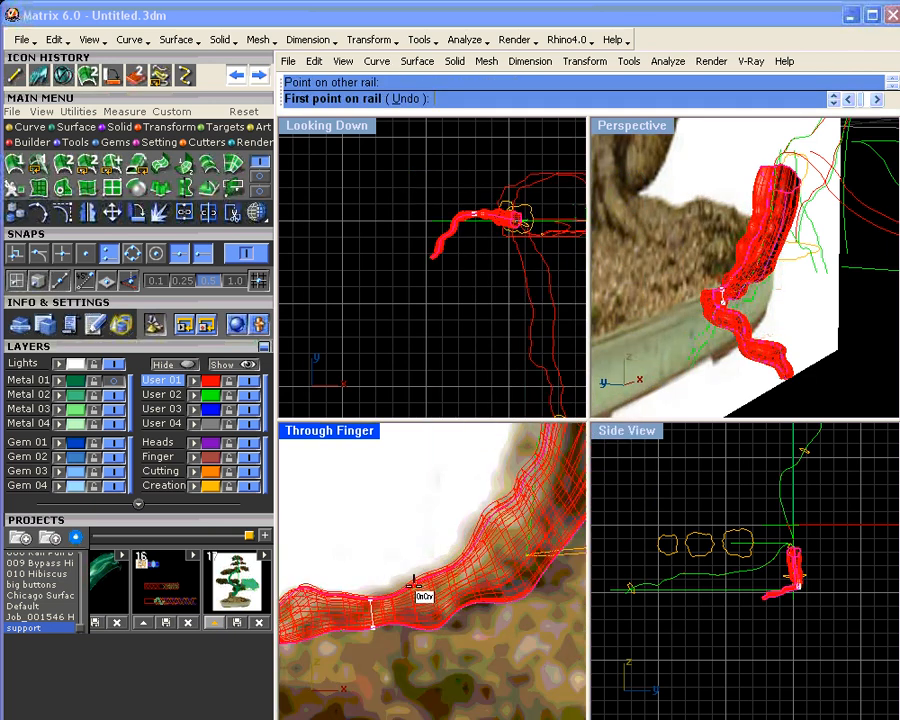
pyautogui.moveTo(422, 587); pyautogui.dragTo(519, 583, button='right')
pyautogui.moveTo(416, 627); pyautogui.dragTo(490, 562, button='right')
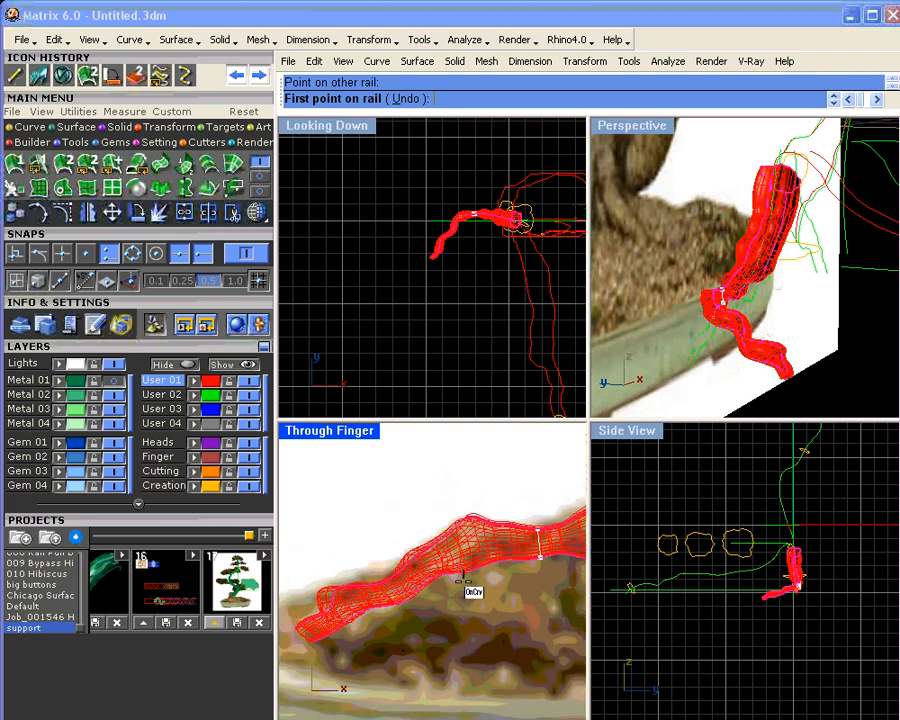
pyautogui.click(382, 585)
pyautogui.click(745, 343)
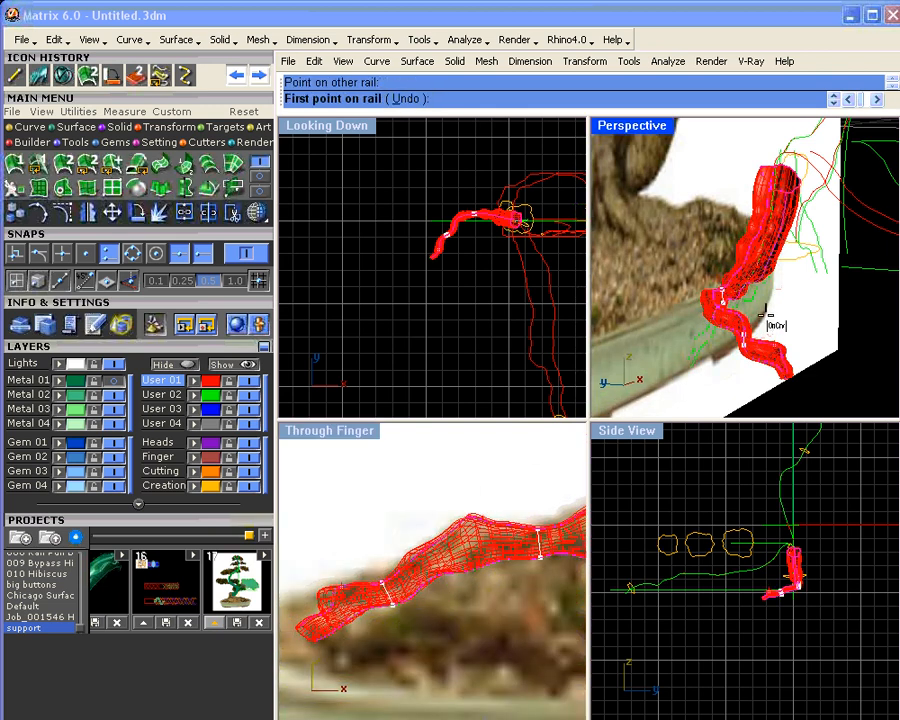
pyautogui.press('Return')
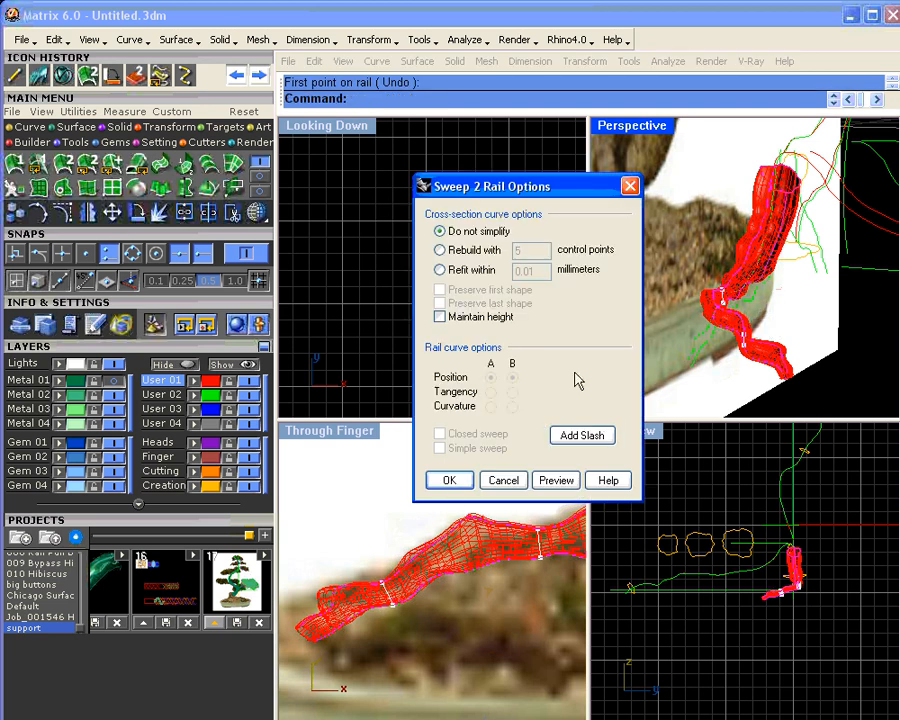
pyautogui.click(447, 481)
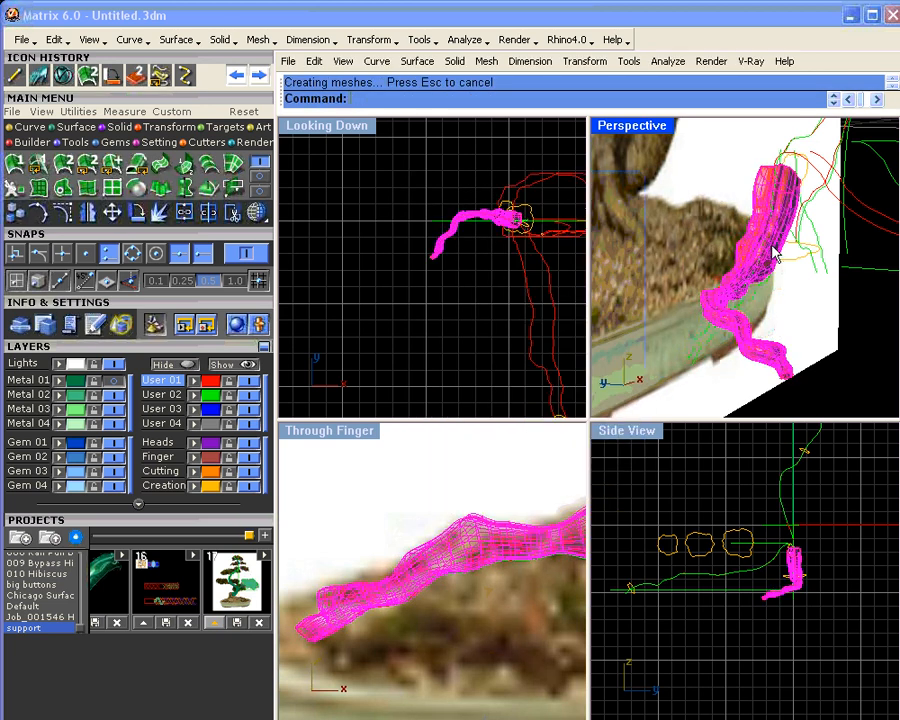
# Move the swept second root to the Metal 01 layer, turn that layer's visibility back on, and deselect the root
pyautogui.click(59, 380)
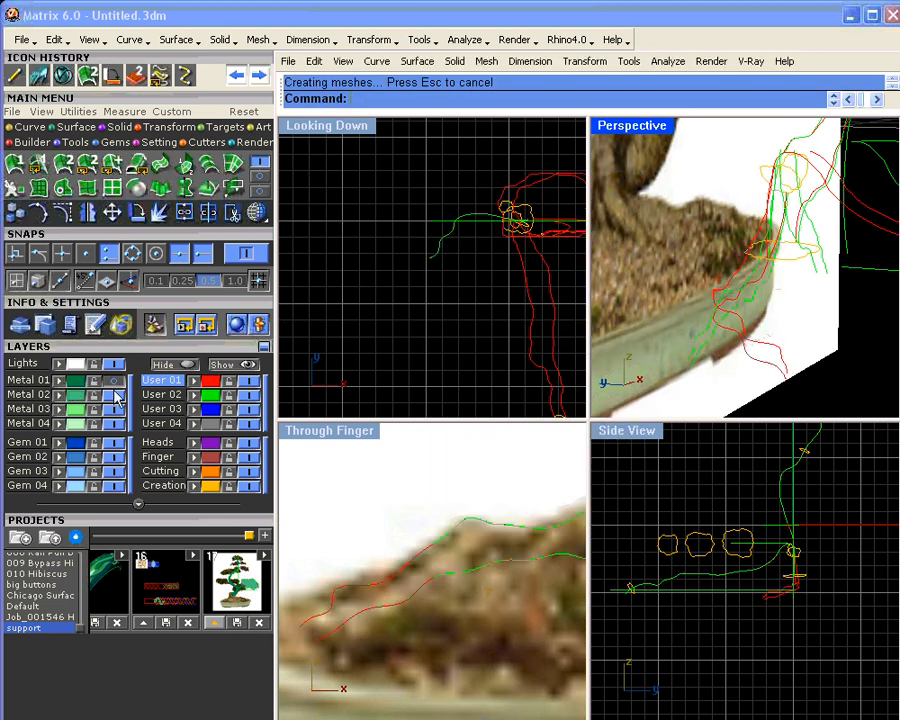
pyautogui.click(114, 379)
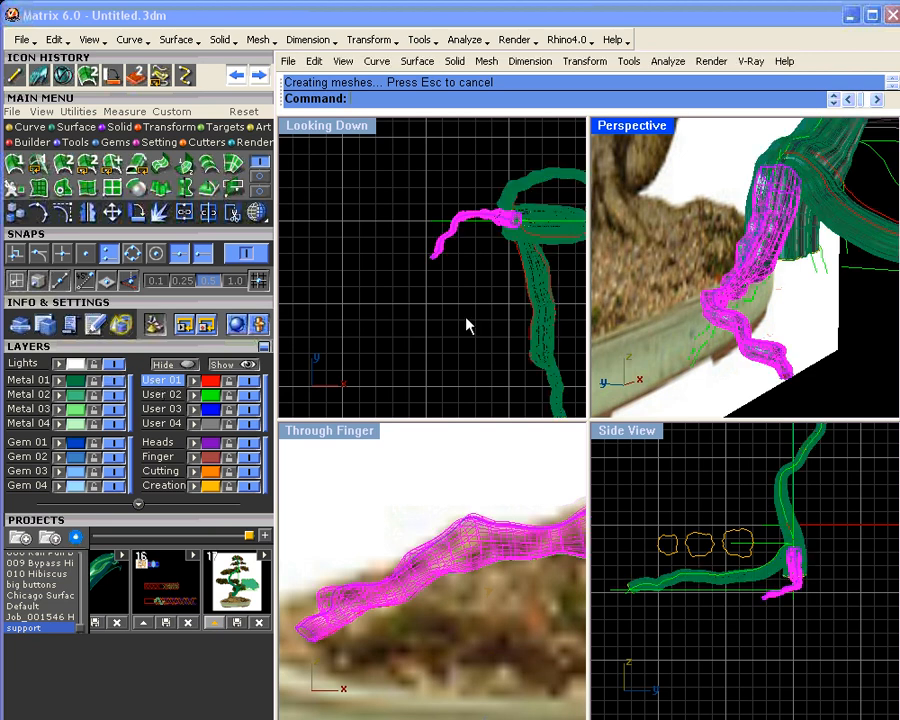
pyautogui.click(852, 355)
# Examine the second root against the trunk and the pot picture in the Perspective, Through Finger and Looking Down views
pyautogui.moveTo(745, 254); pyautogui.dragTo(658, 270, button='right')
pyautogui.moveTo(658, 270); pyautogui.dragTo(840, 203, button='right')
pyautogui.moveTo(755, 272); pyautogui.dragTo(710, 305, button='right')
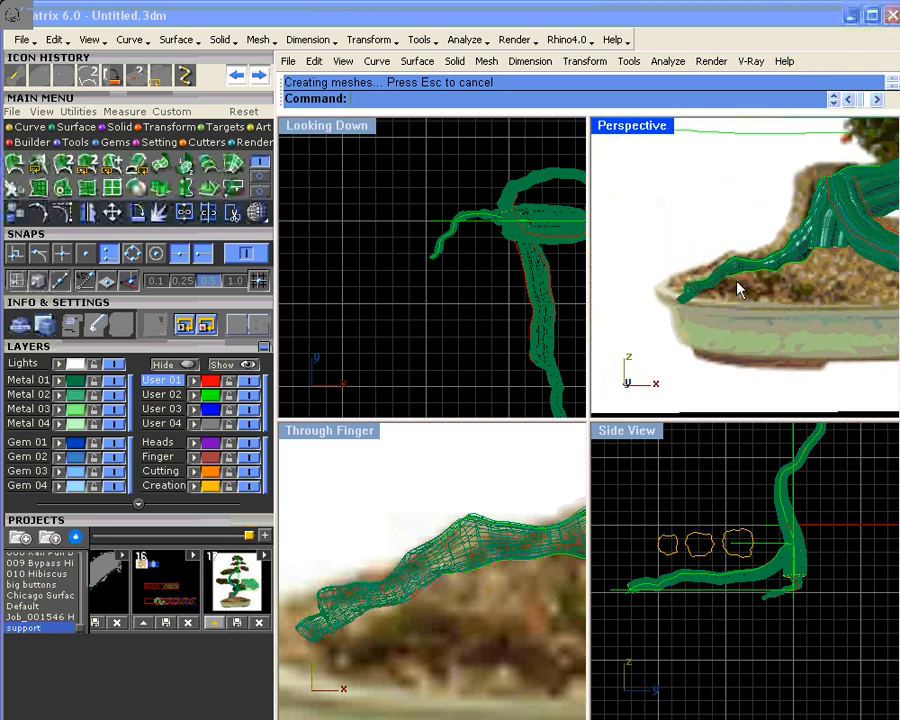
pyautogui.moveTo(385, 597); pyautogui.dragTo(474, 582, button='right')
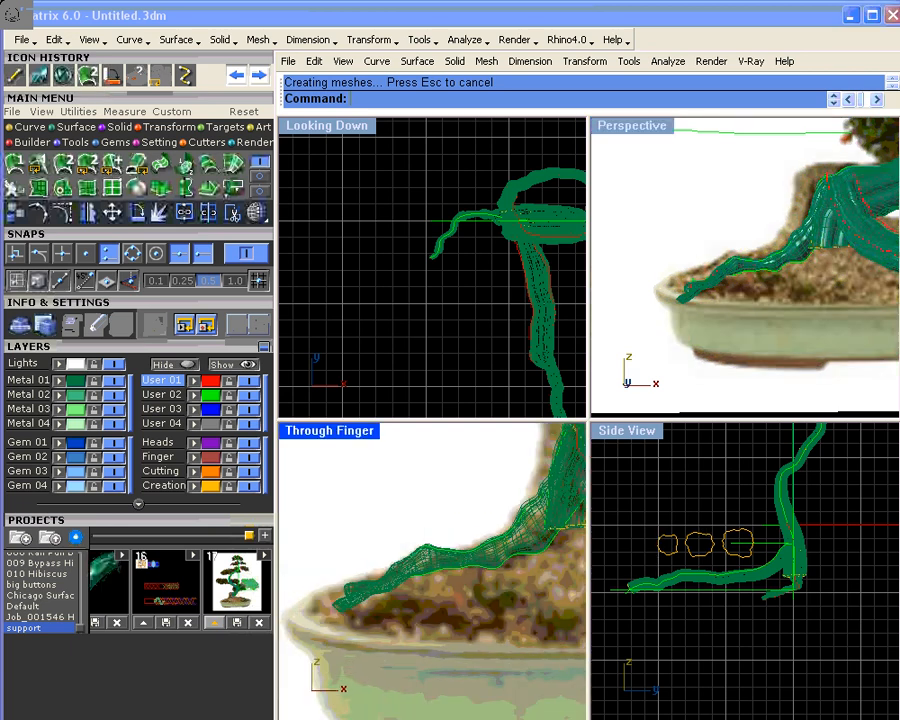
pyautogui.moveTo(723, 281); pyautogui.dragTo(730, 305, button='right')
pyautogui.moveTo(442, 295); pyautogui.dragTo(400, 215, button='right')
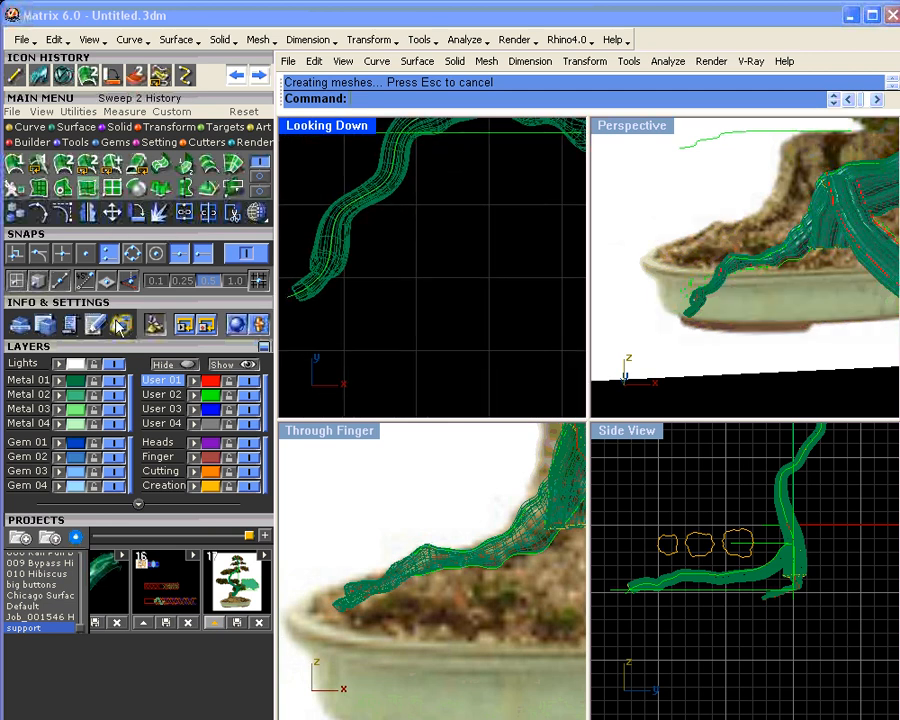
# Make User 02 the current layer
pyautogui.click(216, 397)
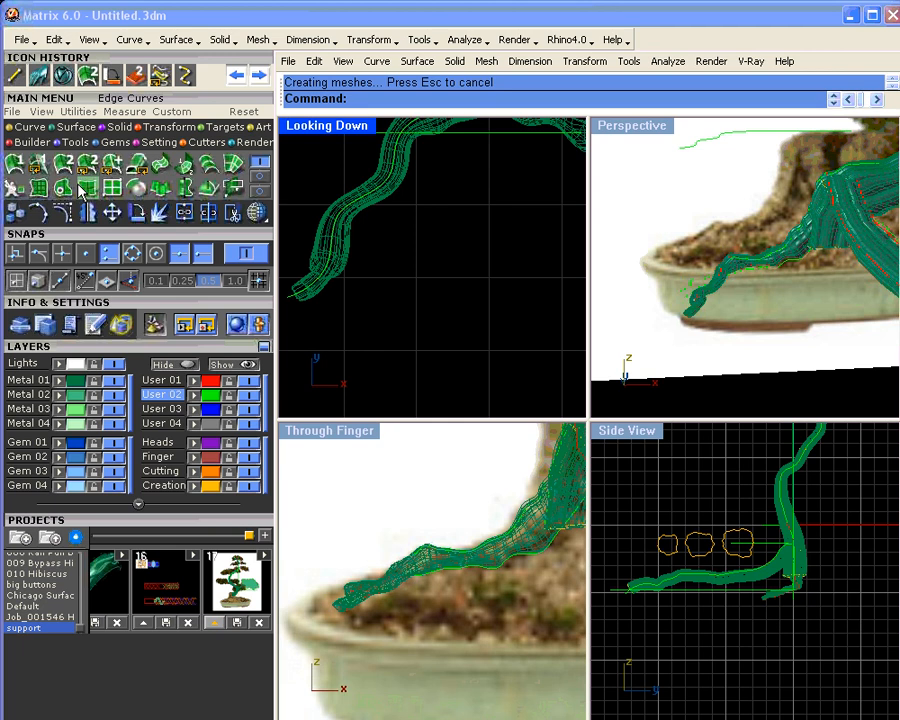
# In the Looking Down view, draw a wavy interpolated curve branching off the second root's guide curve, using the Near snap for its start
pyautogui.click(29, 127)
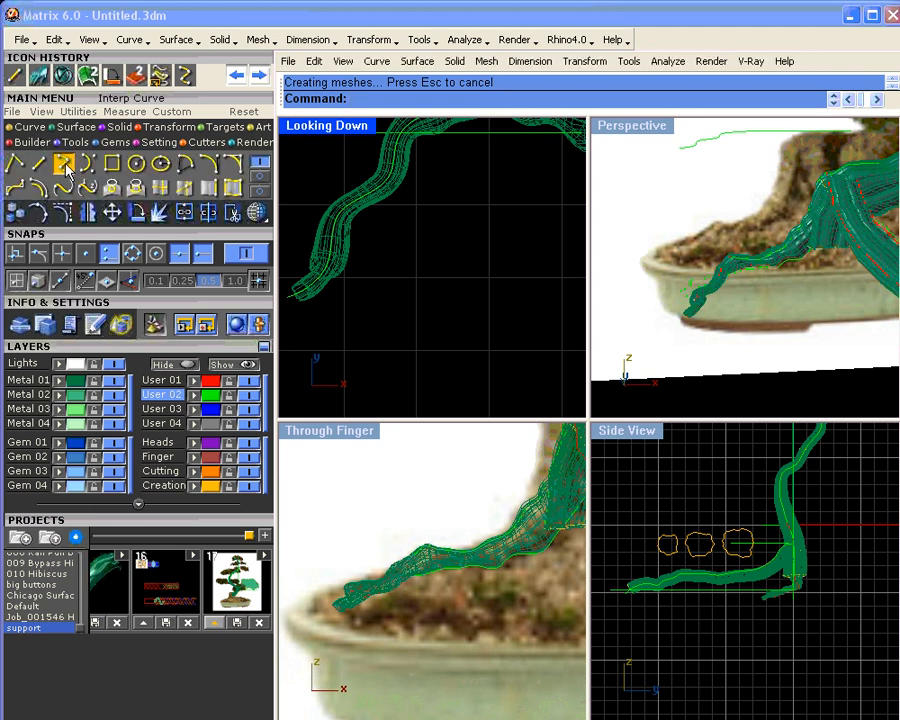
pyautogui.click(63, 163)
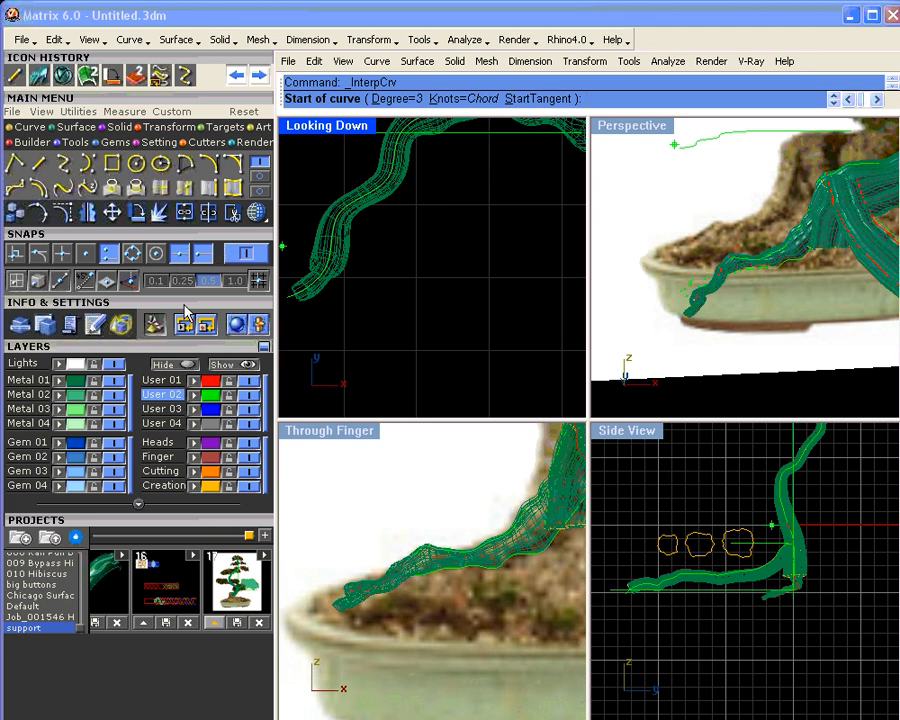
pyautogui.click(128, 280)
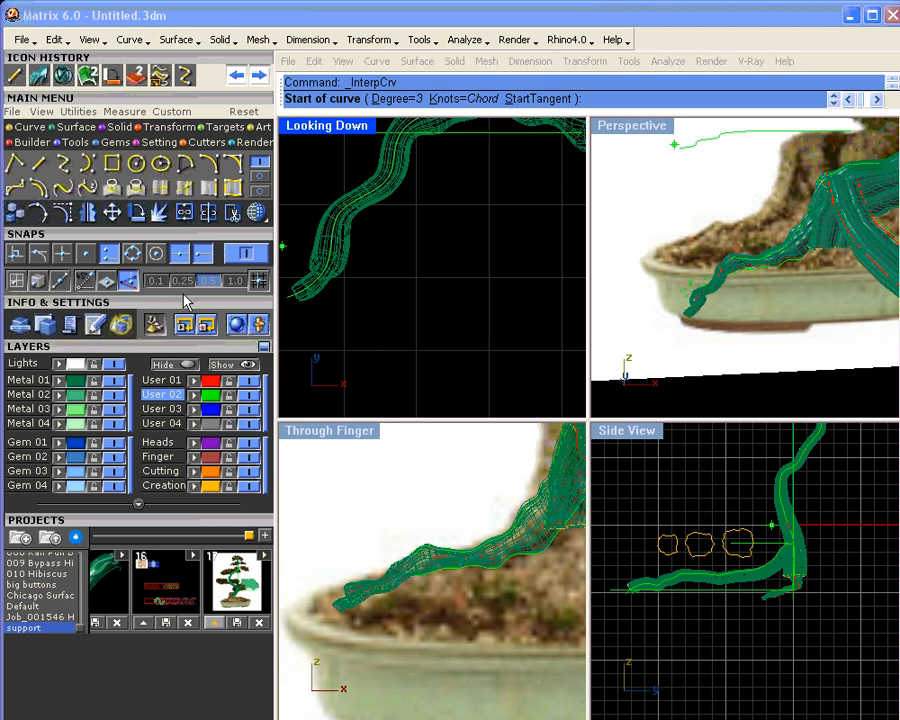
pyautogui.click(377, 189)
pyautogui.click(403, 212)
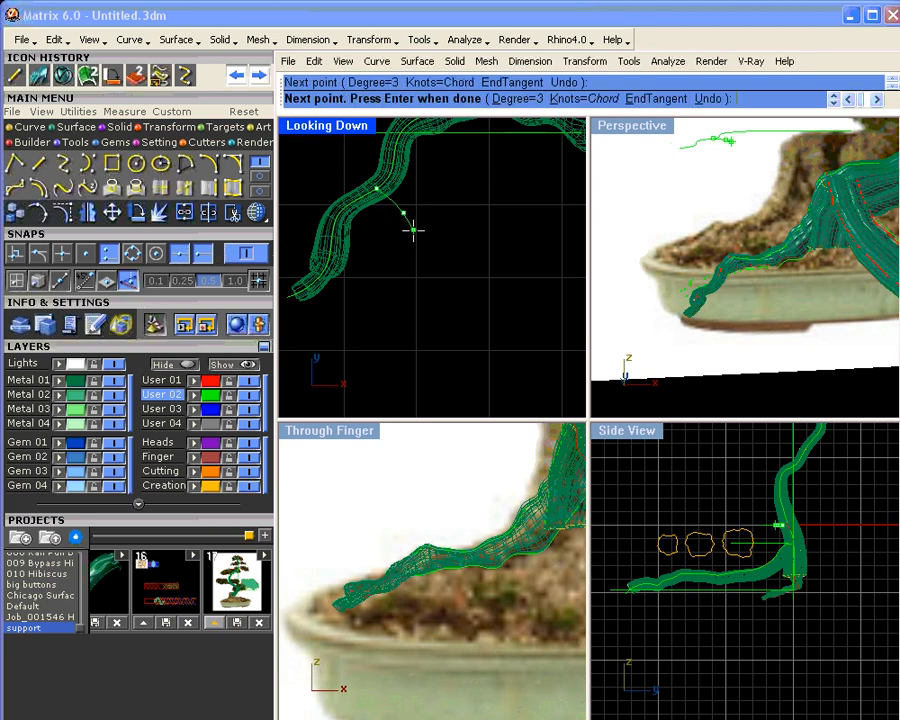
pyautogui.click(405, 232)
pyautogui.click(418, 248)
pyautogui.click(425, 271)
pyautogui.click(440, 279)
pyautogui.click(444, 297)
pyautogui.click(456, 318)
pyautogui.click(464, 331)
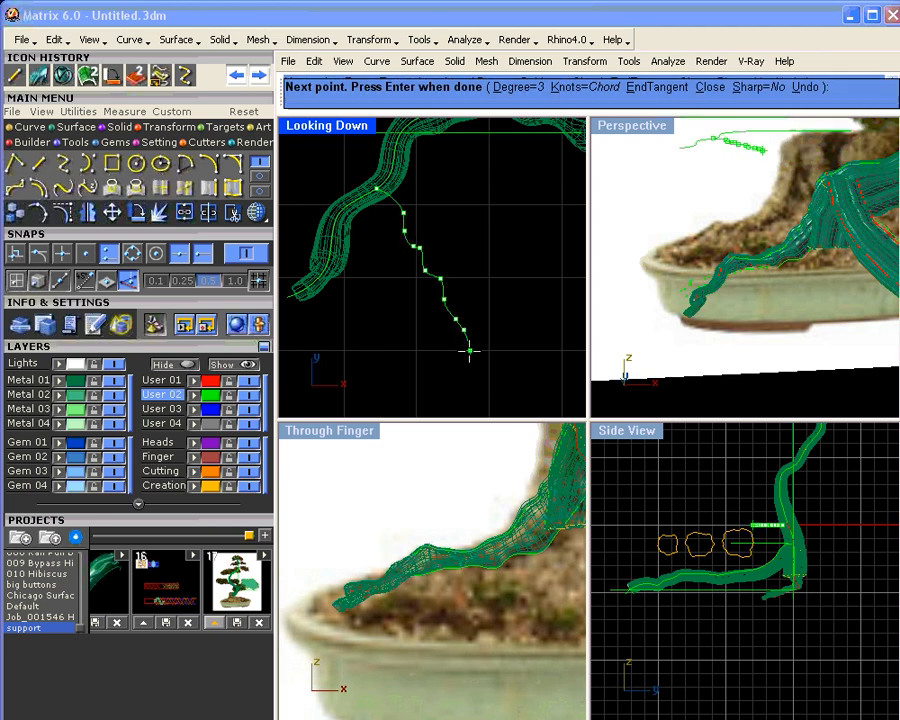
pyautogui.press('Return')
pyautogui.press('Return')
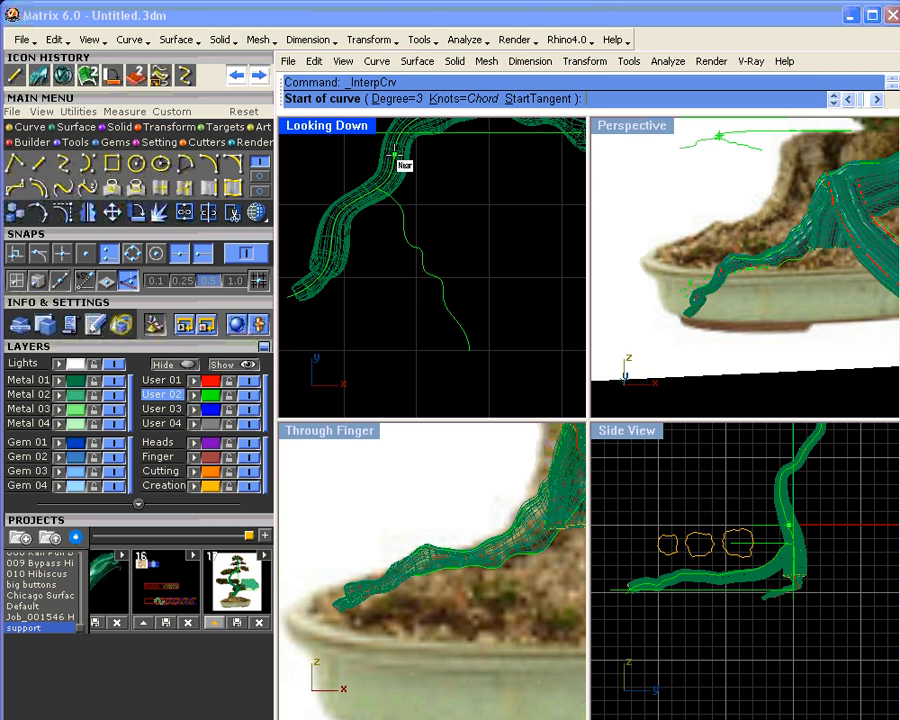
# Draw a second, bumpier interpolated curve alongside the first in Looking Down, starting on the root curve nearer the trunk and ending beside the first curve's tip
pyautogui.click(395, 151)
pyautogui.scroll(2, 403, 180)
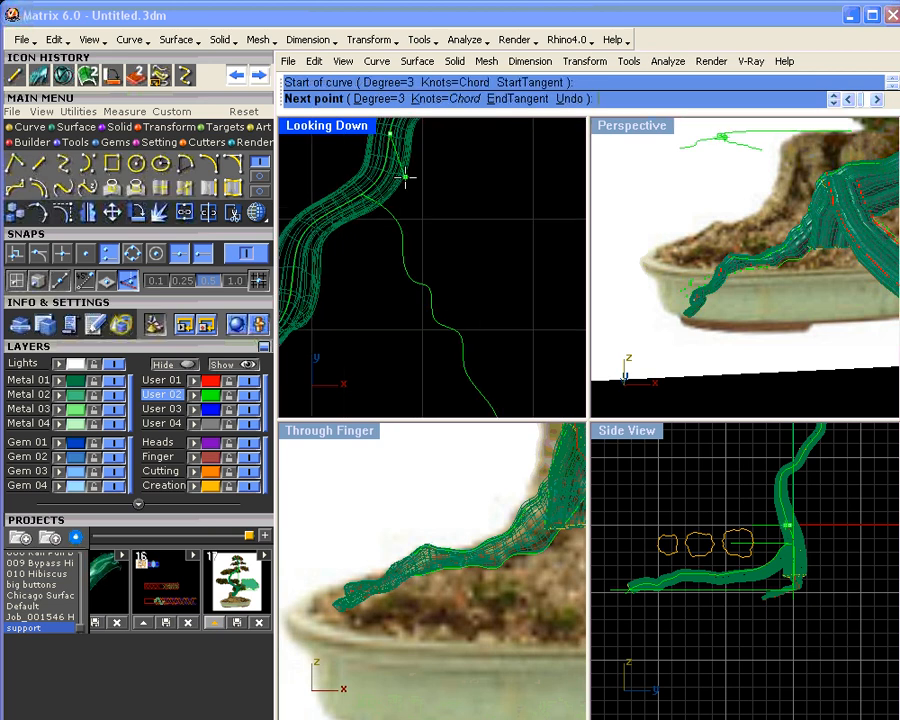
pyautogui.click(408, 183)
pyautogui.click(419, 199)
pyautogui.click(429, 217)
pyautogui.click(433, 237)
pyautogui.click(442, 266)
pyautogui.click(452, 272)
pyautogui.click(457, 287)
pyautogui.click(459, 303)
pyautogui.click(481, 307)
pyautogui.click(484, 309)
pyautogui.click(485, 322)
pyautogui.click(491, 330)
pyautogui.click(491, 338)
pyautogui.click(488, 341)
pyautogui.click(497, 364)
pyautogui.click(502, 375)
pyautogui.moveTo(517, 381); pyautogui.dragTo(433, 286, button='right')
pyautogui.click(432, 311)
pyautogui.click(440, 350)
pyautogui.click(420, 345)
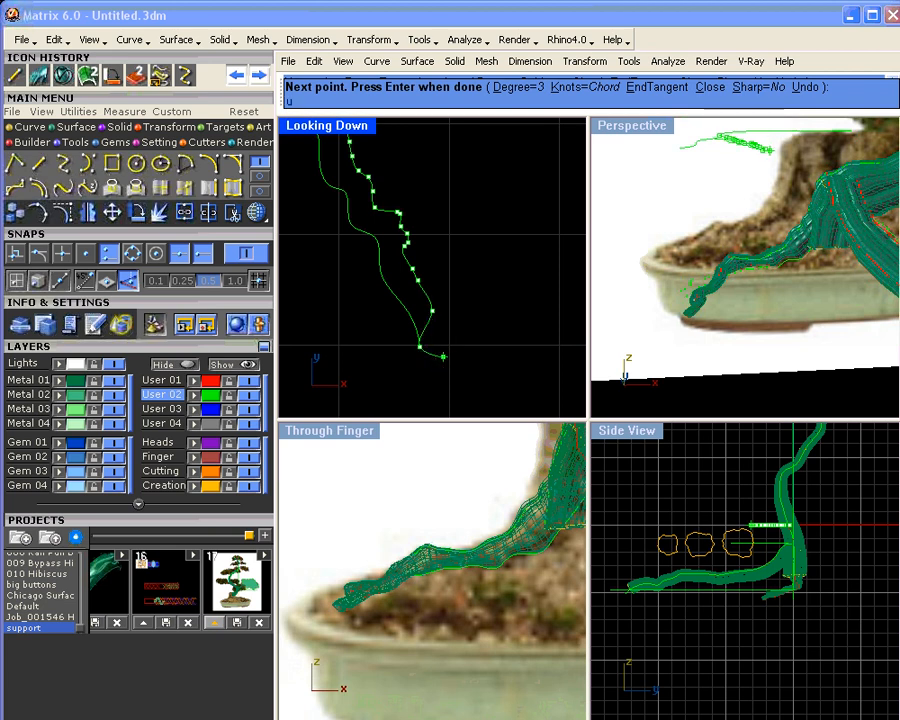
pyautogui.press('Return')
pyautogui.scroll(2, 440, 342)
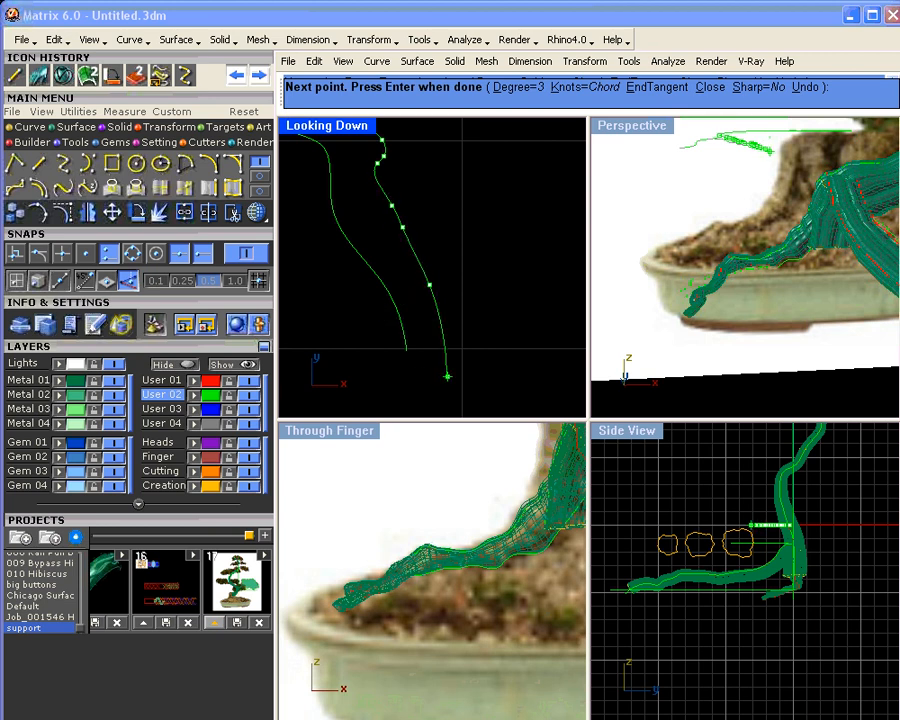
pyautogui.click(437, 349)
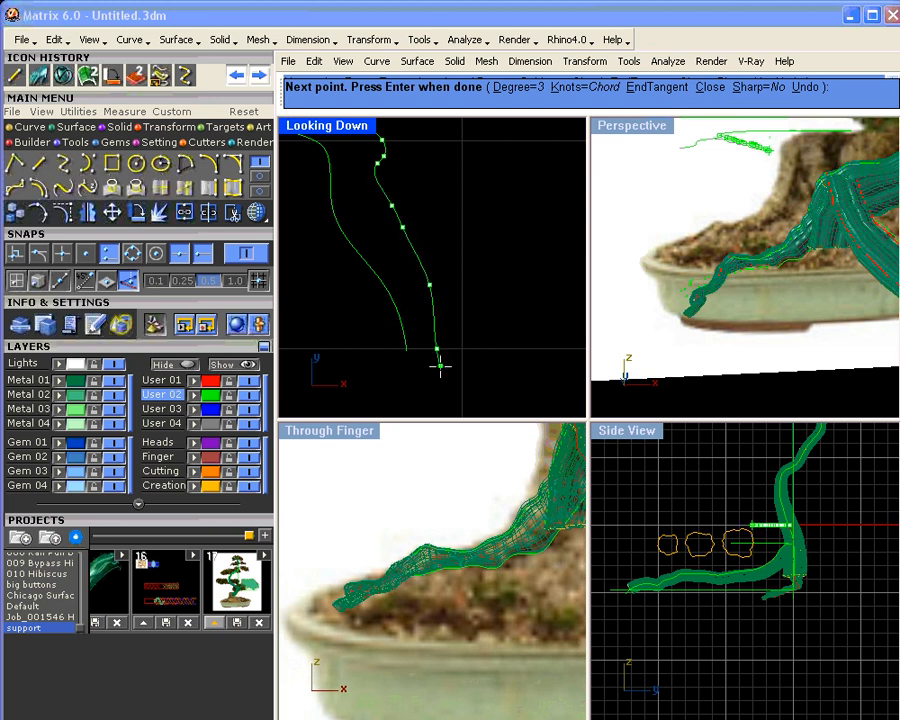
pyautogui.rightClick(440, 366)
# Examine the two new branch curves and the second root in the Looking Down, Perspective, Through Finger and Side View views
pyautogui.scroll(-12, 406, 240)
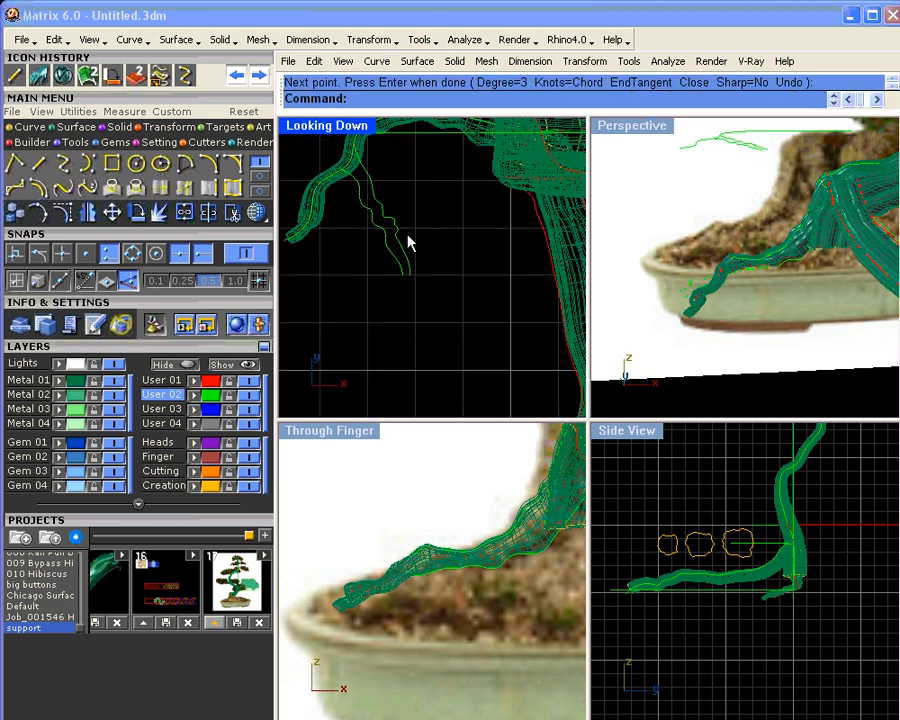
pyautogui.moveTo(410, 225); pyautogui.dragTo(409, 259, button='right')
pyautogui.moveTo(708, 229); pyautogui.dragTo(755, 148, button='right')
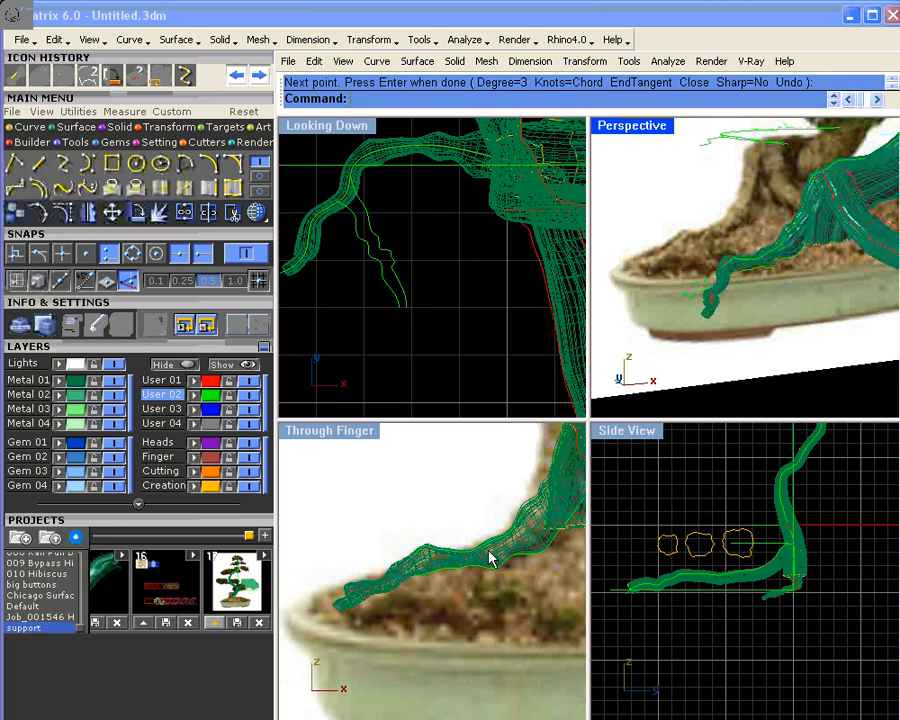
pyautogui.moveTo(497, 551); pyautogui.dragTo(455, 575, button='right')
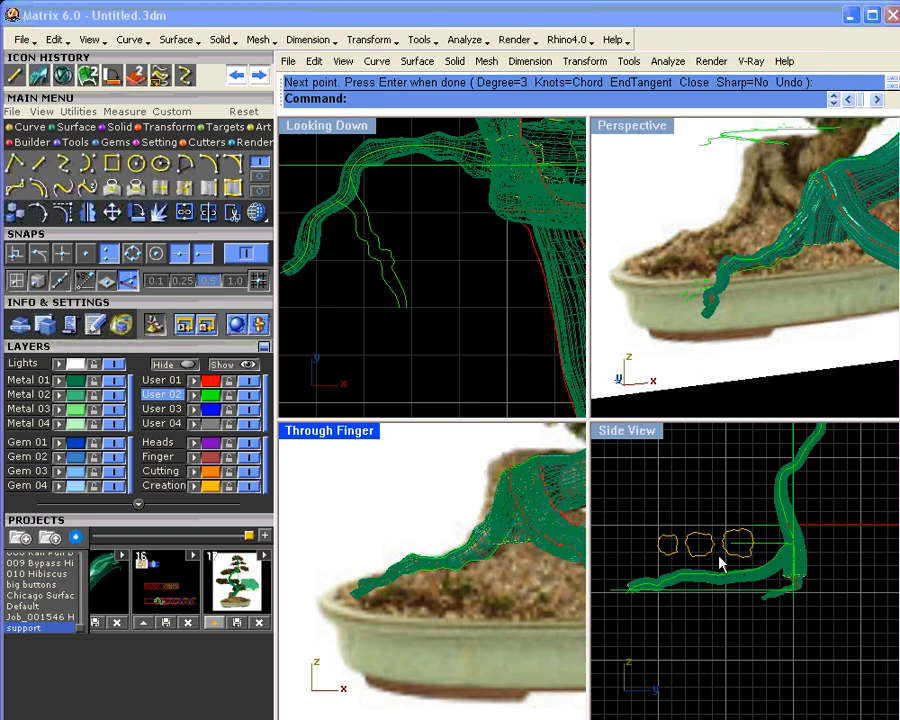
pyautogui.moveTo(742, 293); pyautogui.dragTo(781, 311, button='right')
pyautogui.scroll(6, 751, 271)
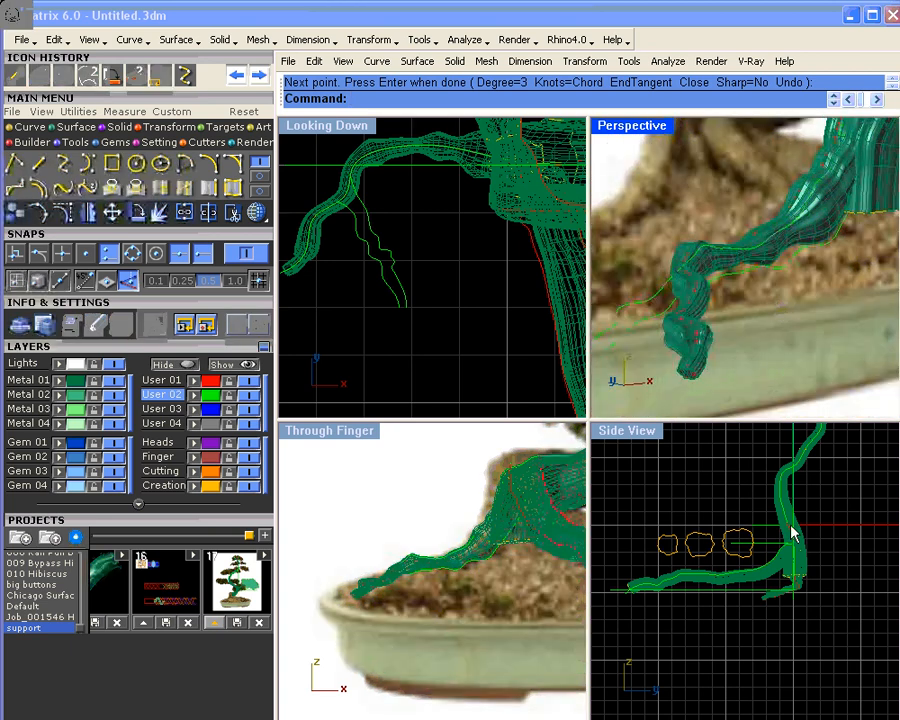
pyautogui.scroll(5, 798, 585)
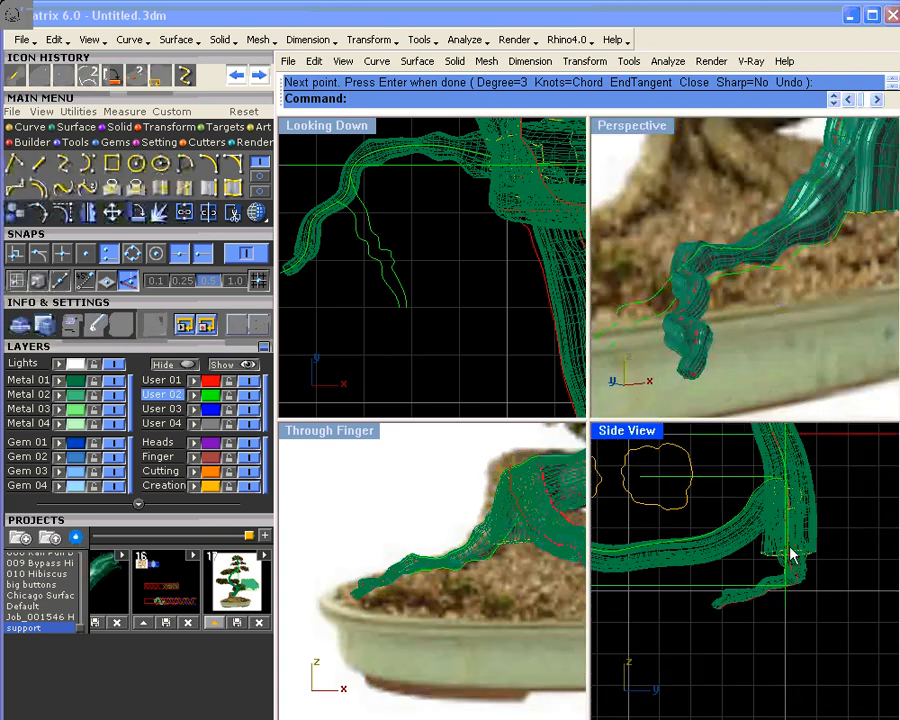
pyautogui.click(64, 157)
pyautogui.scroll(4, 771, 565)
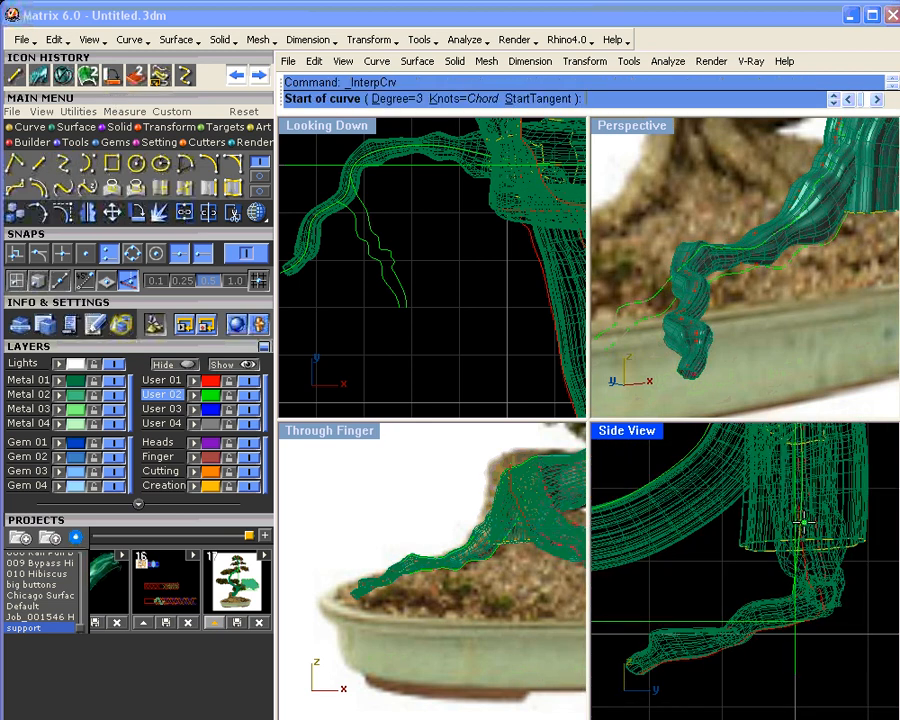
pyautogui.click(790, 551)
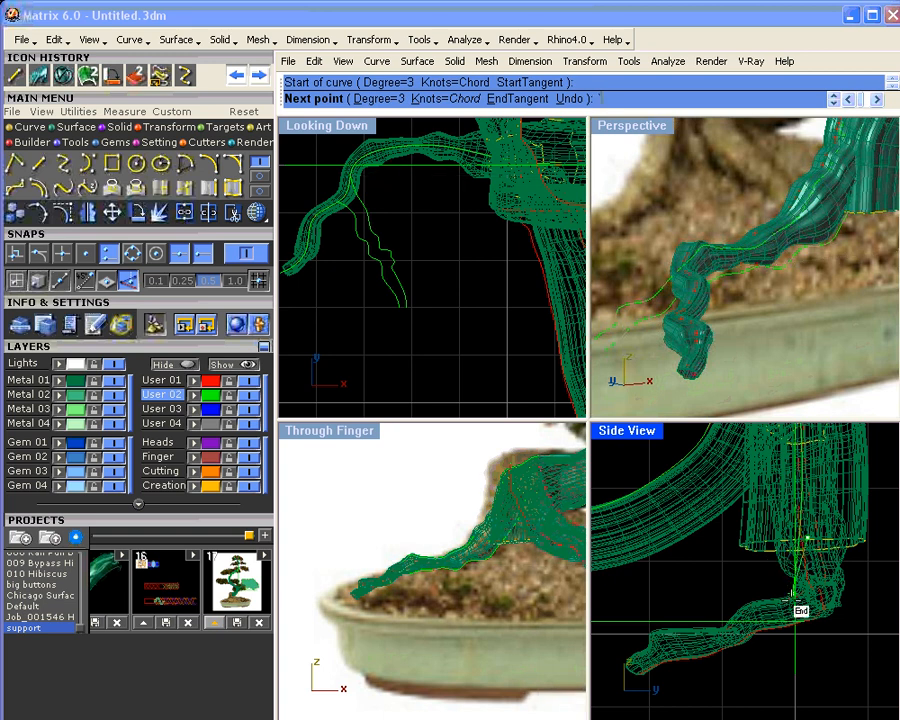
pyautogui.click(793, 600)
pyautogui.press('Return')
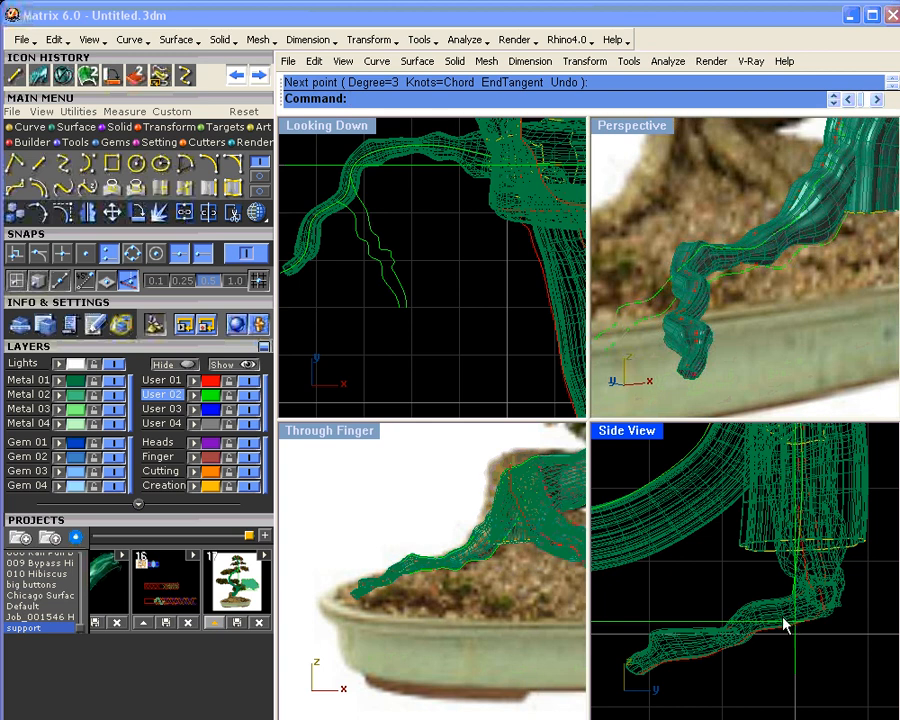
pyautogui.rightClick(786, 618)
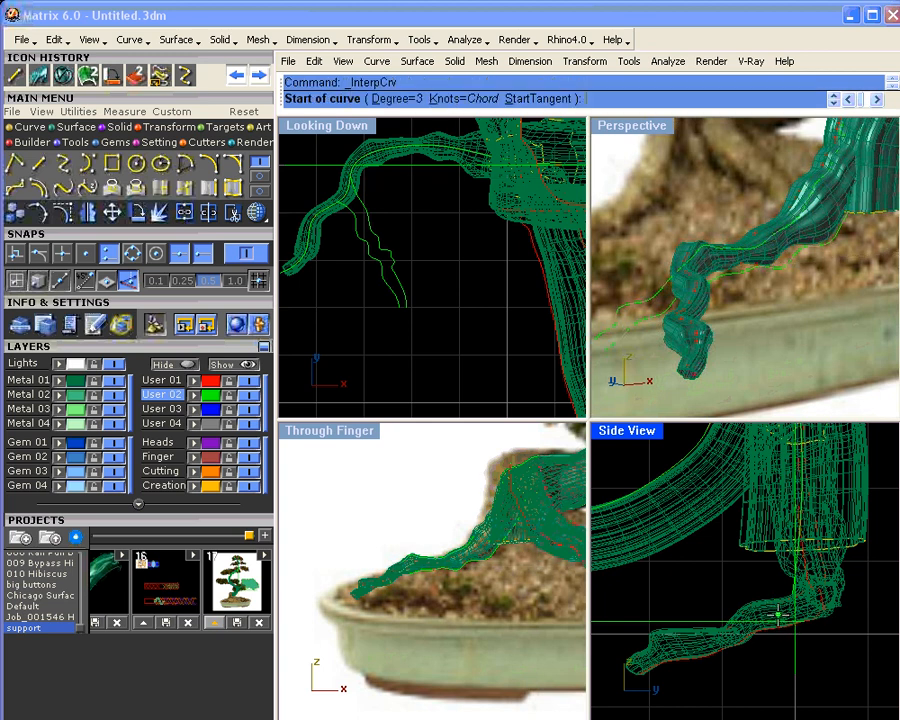
pyautogui.click(779, 615)
pyautogui.click(766, 615)
pyautogui.click(743, 621)
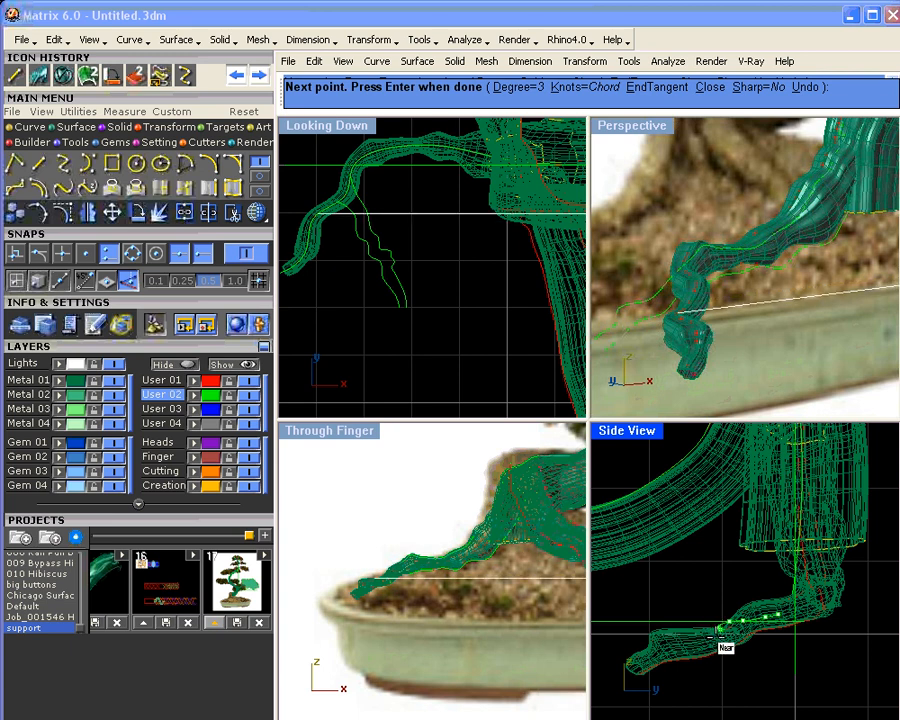
pyautogui.rightClick(745, 643)
# In Side View, draw a wavy interpolated curve along the second root, sloping down to just below its tip
pyautogui.rightClick(781, 617)
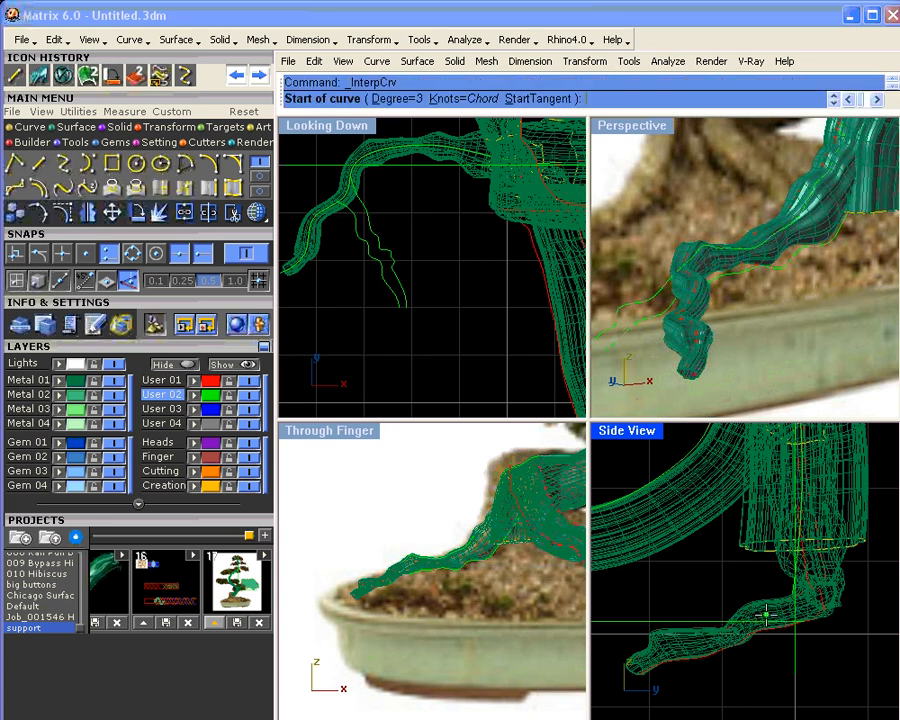
pyautogui.click(772, 614)
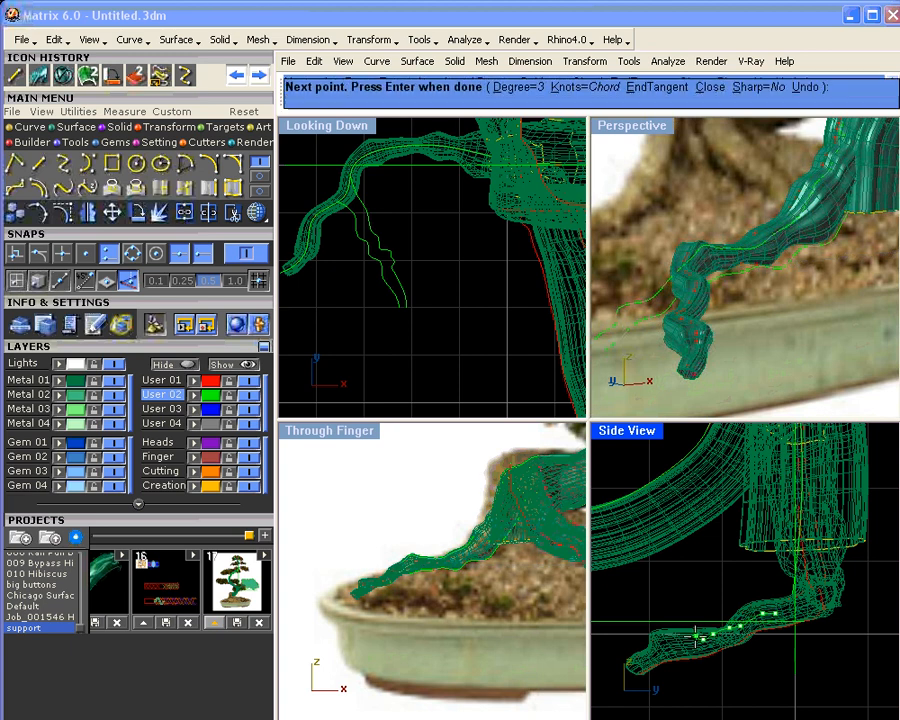
pyautogui.rightClick(657, 684)
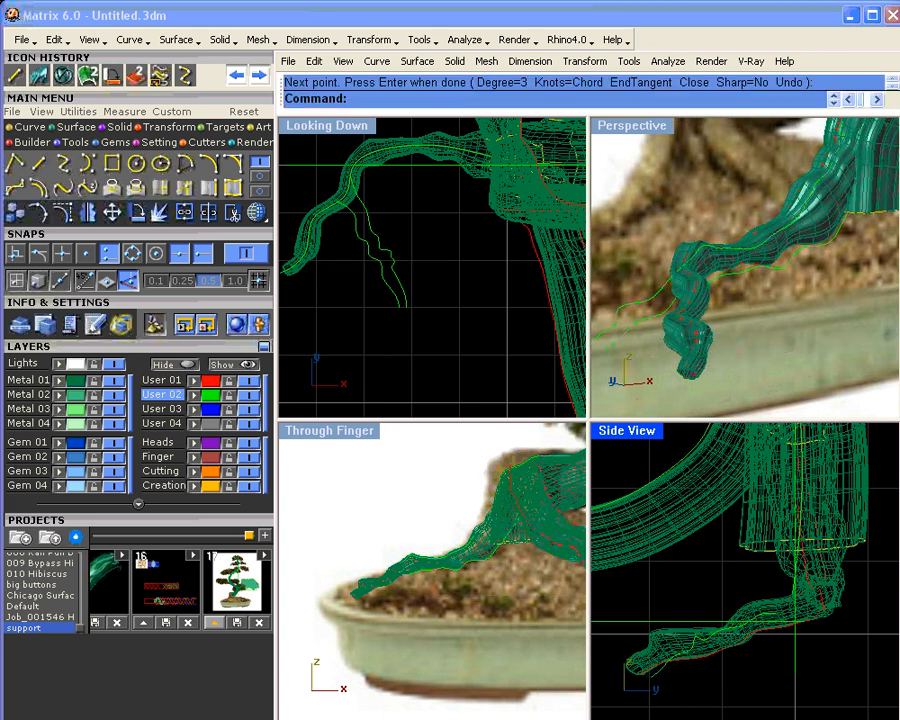
# Make User 01 the current layer and combine the Side View curve with the first Looking Down curve using Curve from 2 View History
pyautogui.scroll(-4, 461, 260)
pyautogui.scroll(-4, 679, 552)
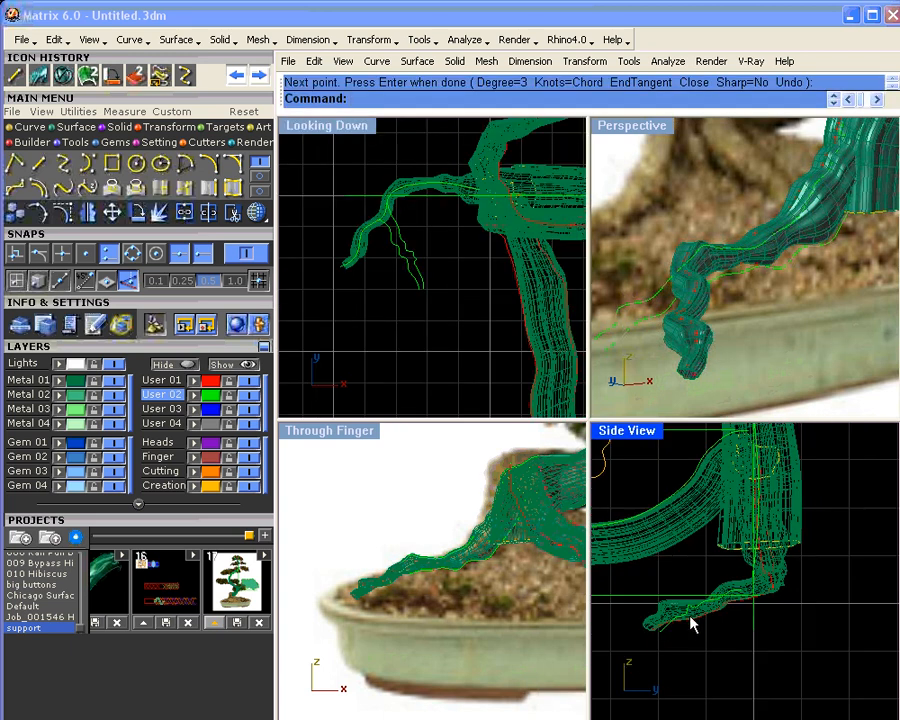
pyautogui.scroll(2, 697, 614)
pyautogui.scroll(3, 698, 612)
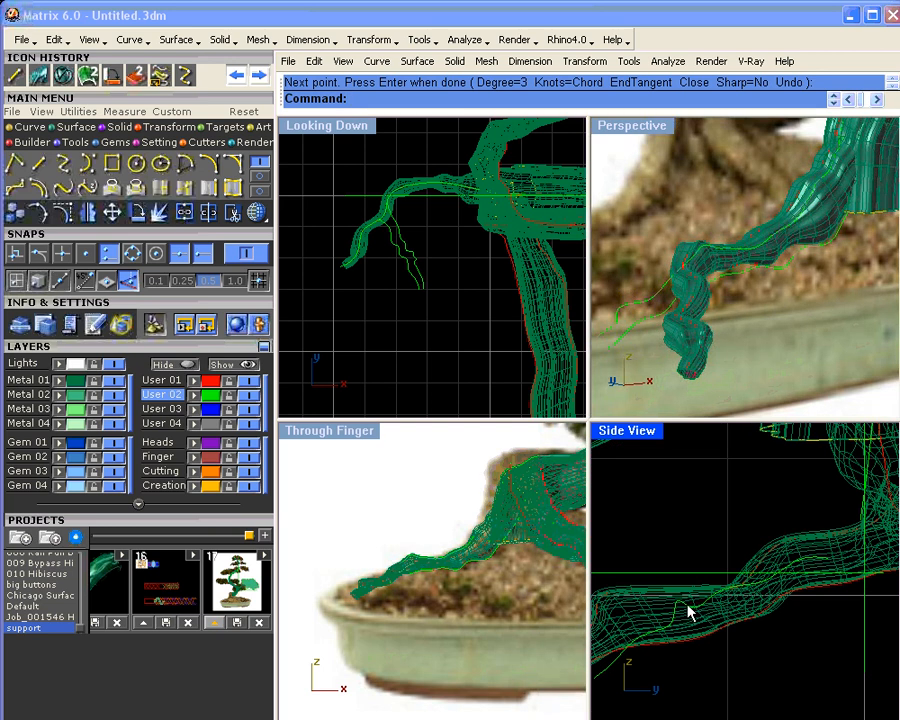
pyautogui.click(698, 625)
pyautogui.click(723, 654)
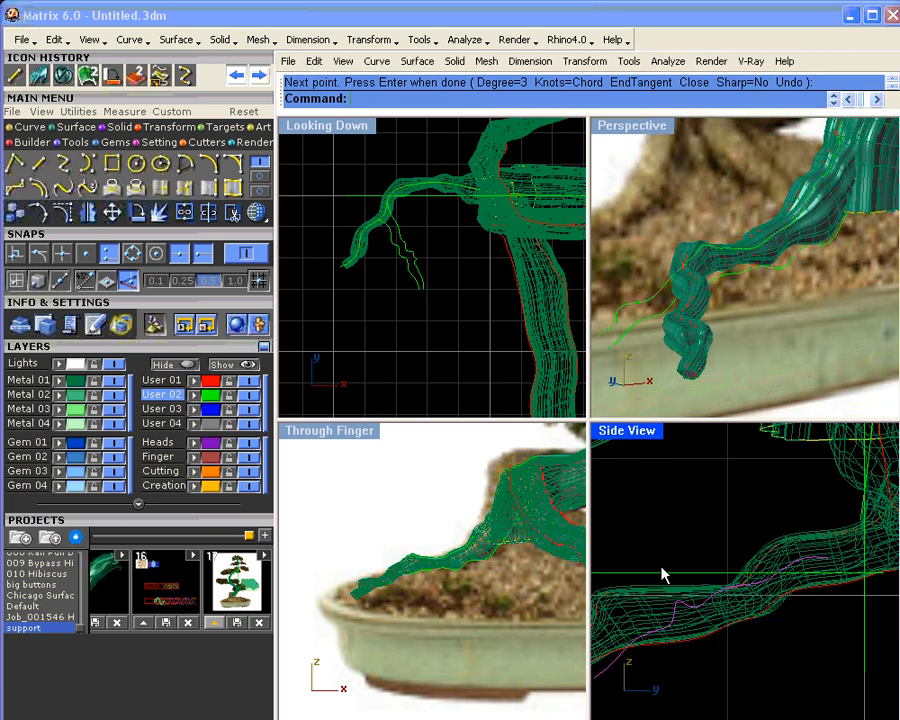
pyautogui.moveTo(728, 268); pyautogui.dragTo(736, 178, button='right')
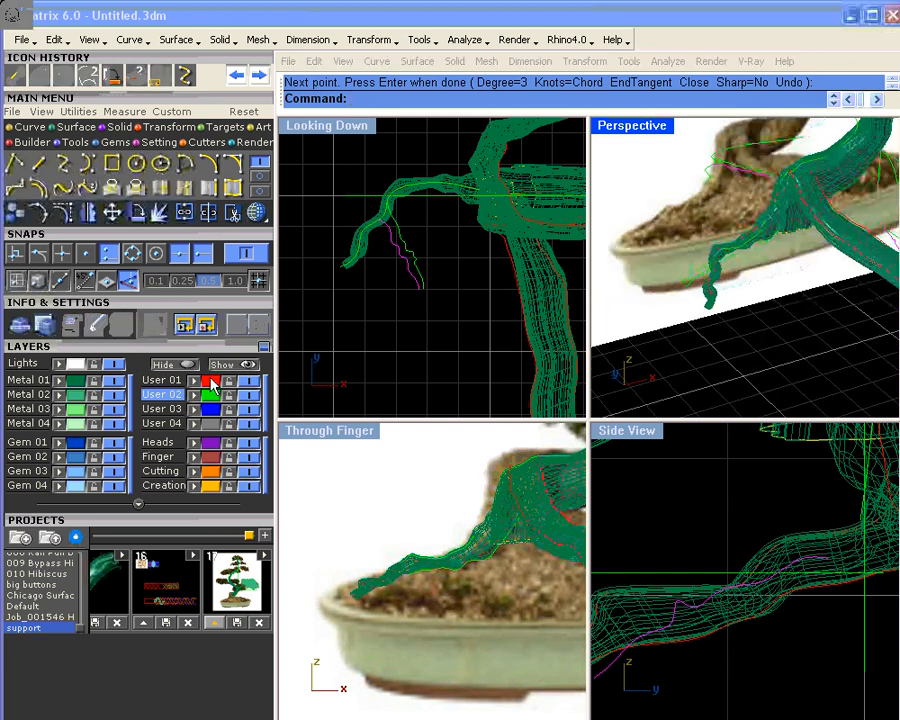
pyautogui.click(162, 380)
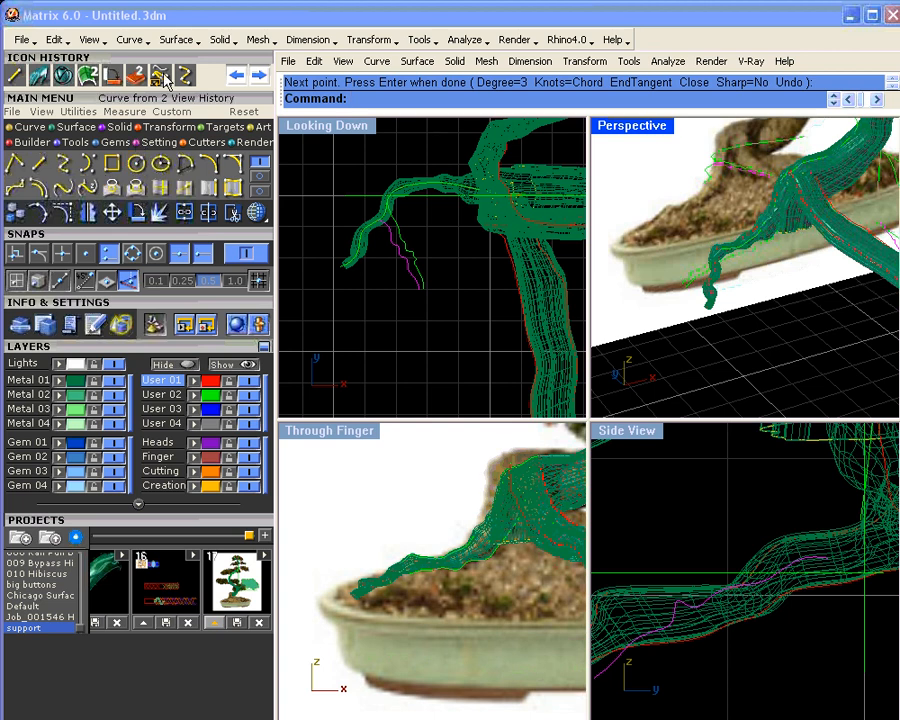
pyautogui.click(163, 80)
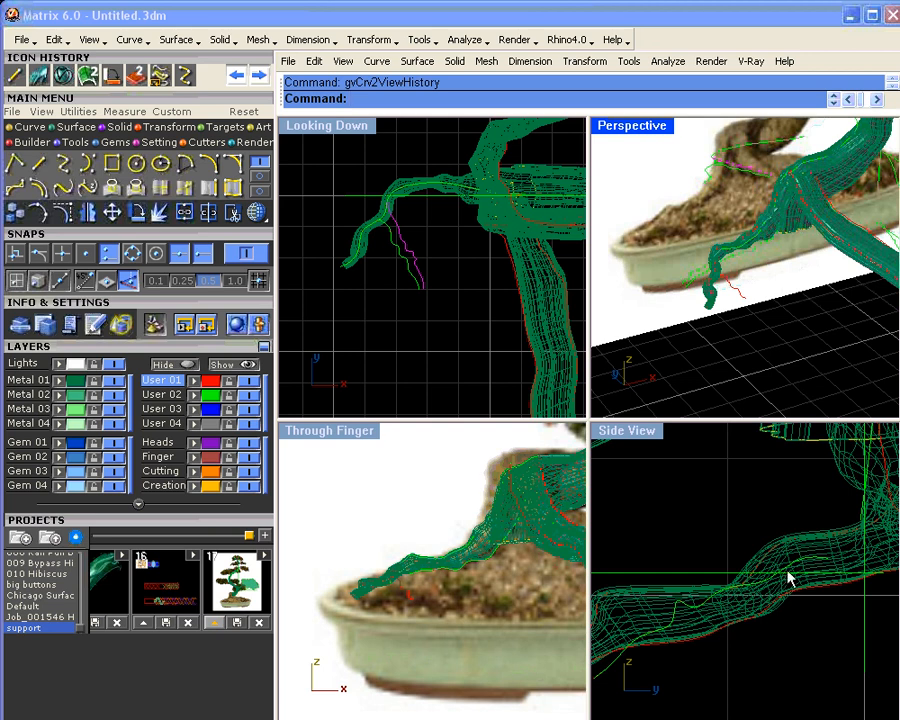
# Create the branch's other 3D rail from the second Looking Down curve and the green Side View curve with Curve from 2 View History
pyautogui.click(612, 678)
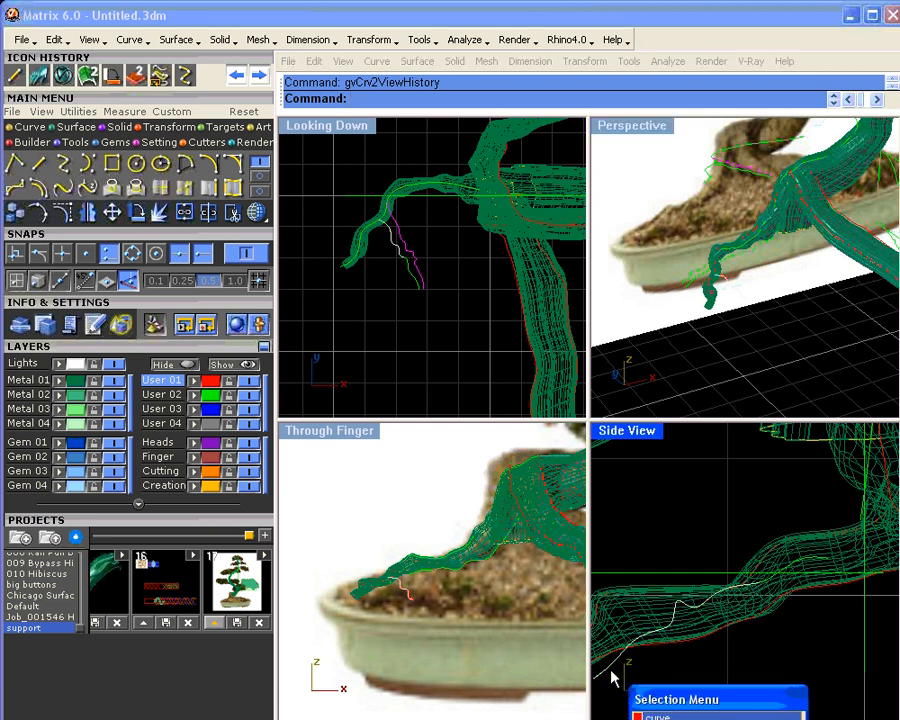
pyautogui.moveTo(675, 703); pyautogui.dragTo(647, 625)
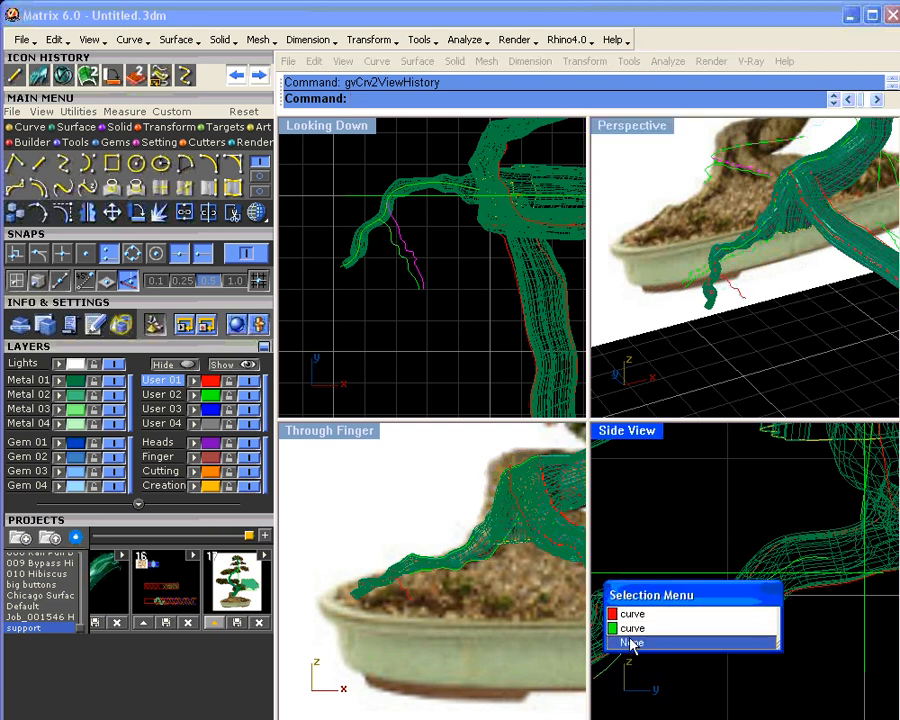
pyautogui.click(632, 652)
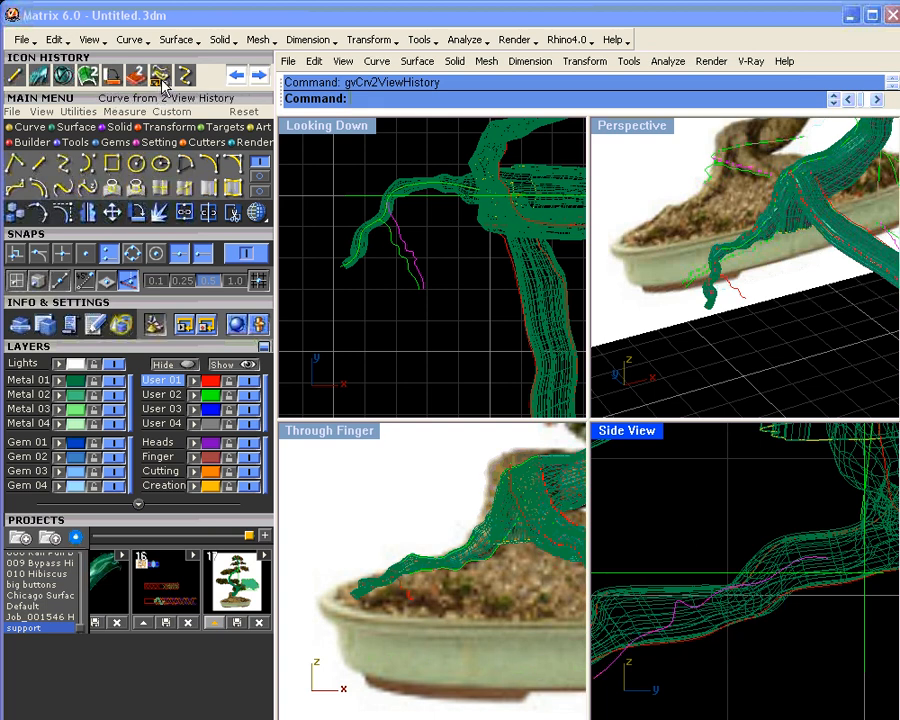
# Hide the Metal 01 layer and inspect the two branch rails in the Perspective and Looking Down views
pyautogui.moveTo(757, 351); pyautogui.dragTo(695, 321, button='right')
pyautogui.scroll(6, 711, 252)
pyautogui.scroll(-12, 699, 259)
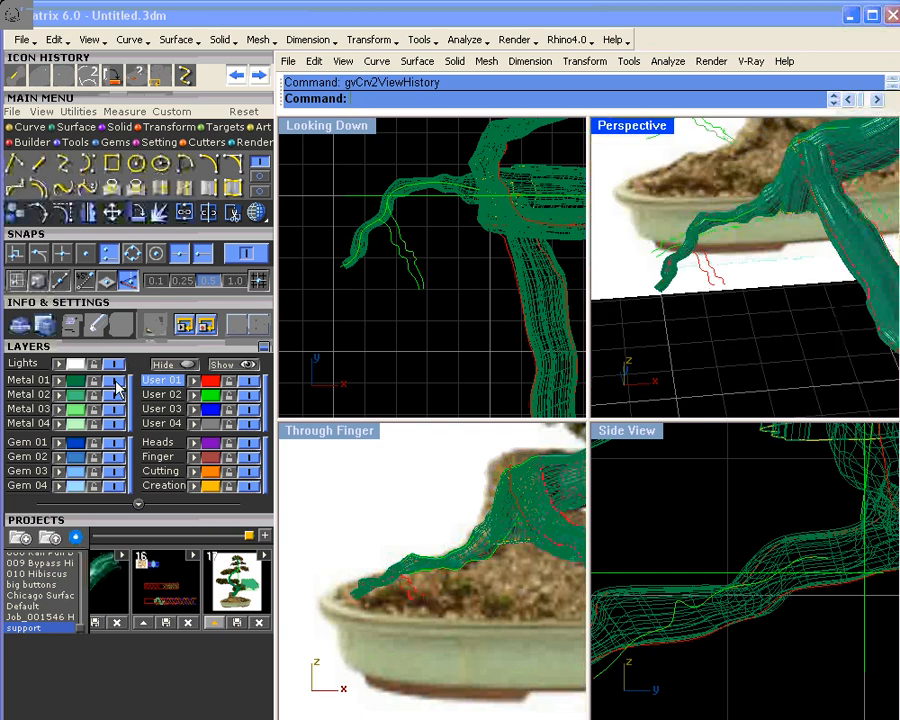
pyautogui.click(116, 380)
pyautogui.scroll(4, 700, 280)
pyautogui.moveTo(653, 288); pyautogui.dragTo(651, 243, button='right')
pyautogui.scroll(5, 645, 255)
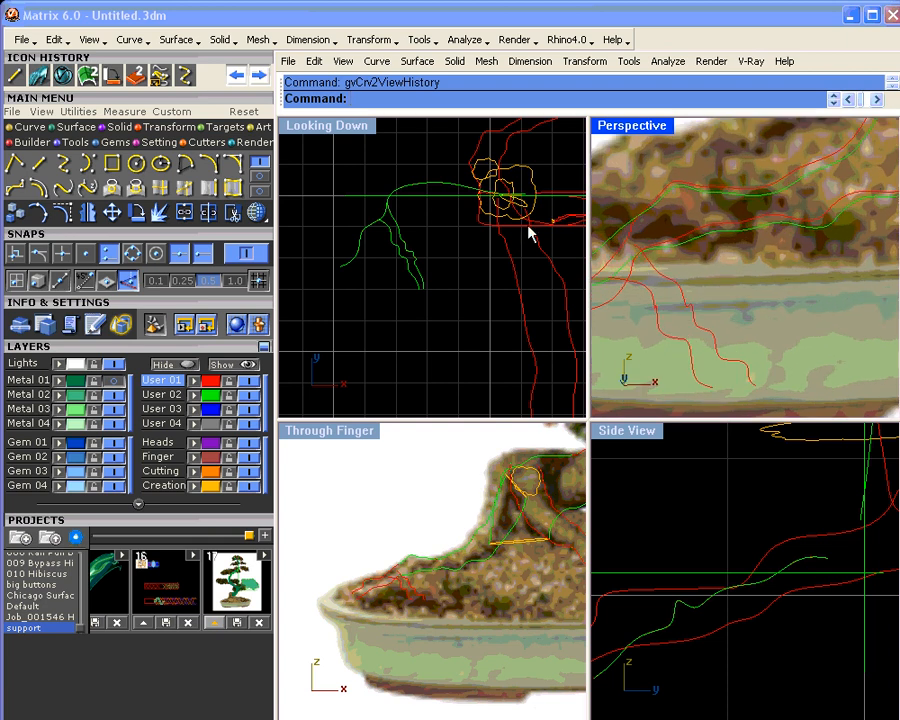
pyautogui.scroll(3, 402, 238)
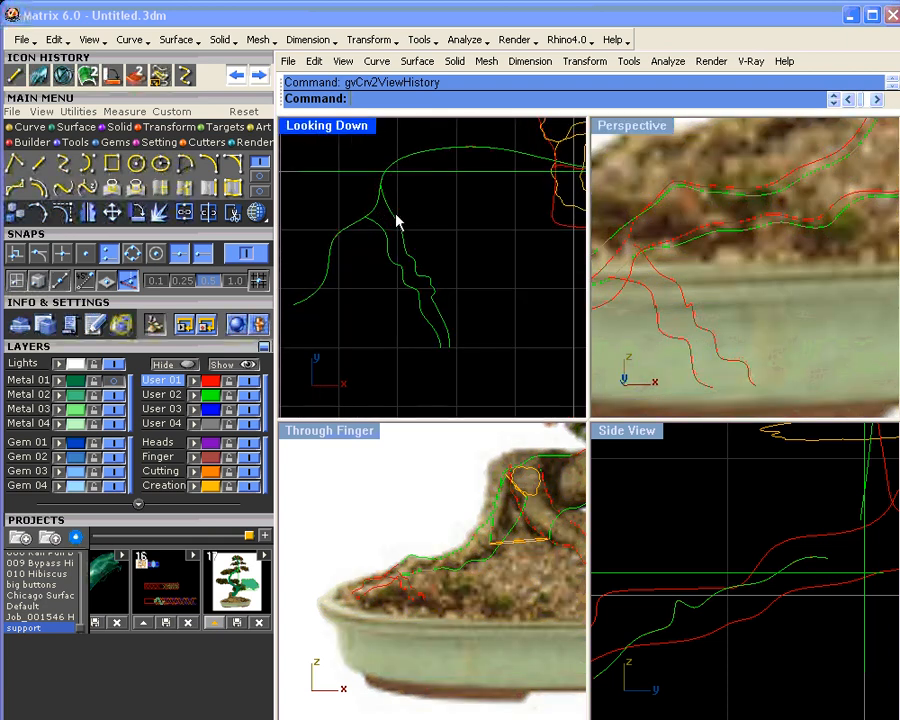
pyautogui.scroll(-4, 675, 270)
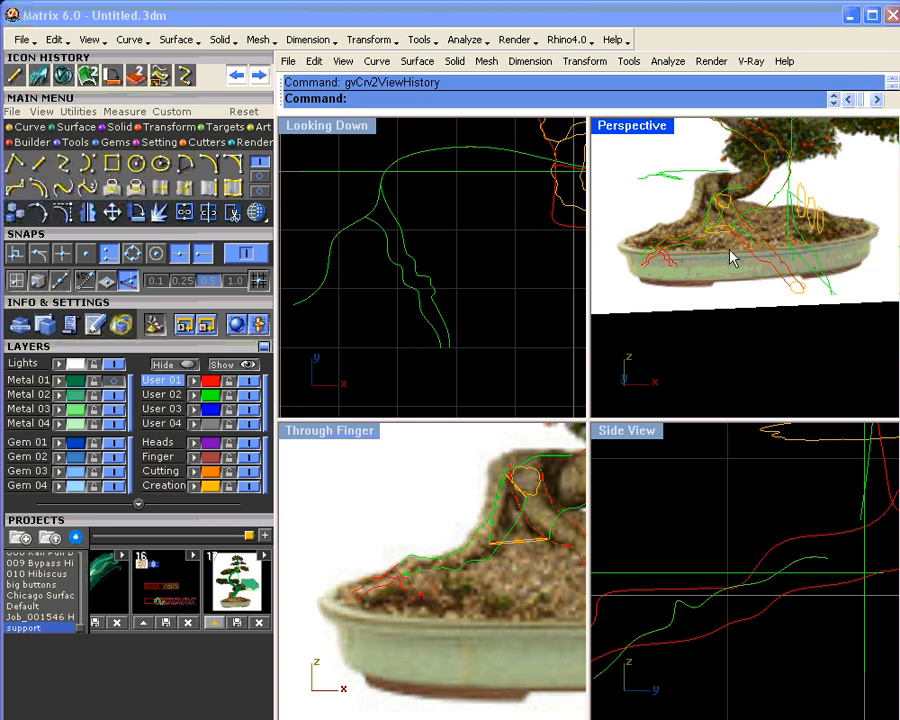
# Begin orienting a 3D-scaled copy of the largest profile curve, setting reference points on its opposite sides in Side View
pyautogui.moveTo(788, 253); pyautogui.dragTo(838, 245, button='right')
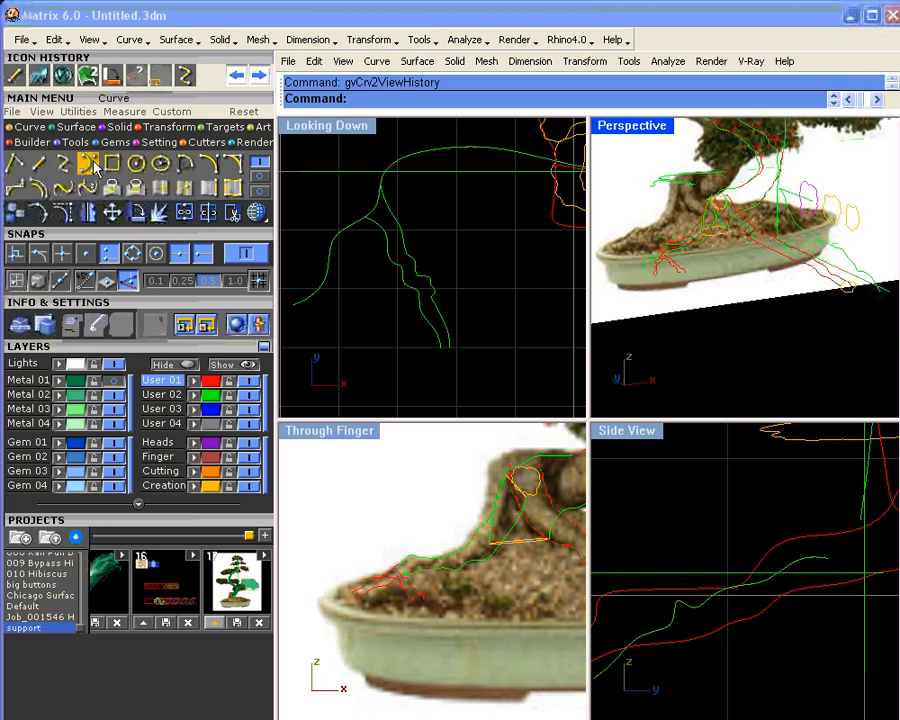
pyautogui.scroll(4, 810, 192)
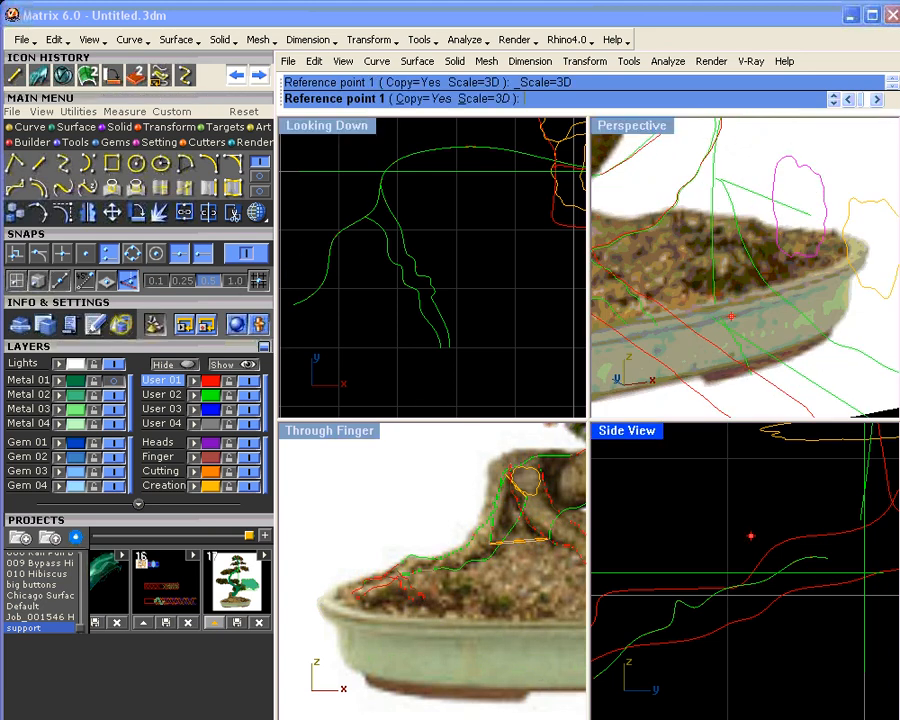
pyautogui.scroll(-5, 720, 510)
pyautogui.scroll(6, 706, 503)
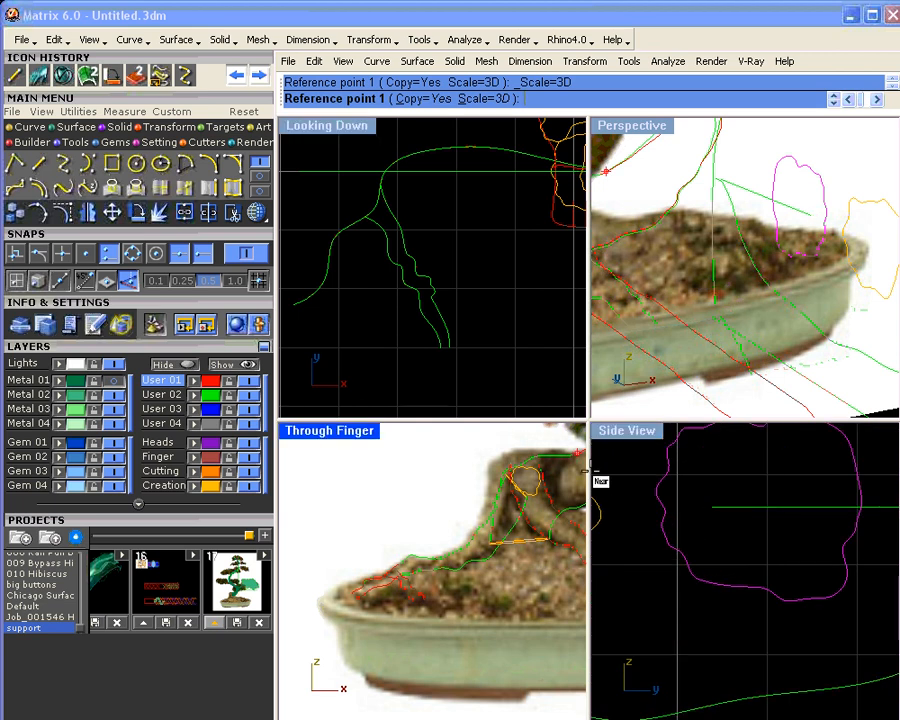
pyautogui.click(655, 494)
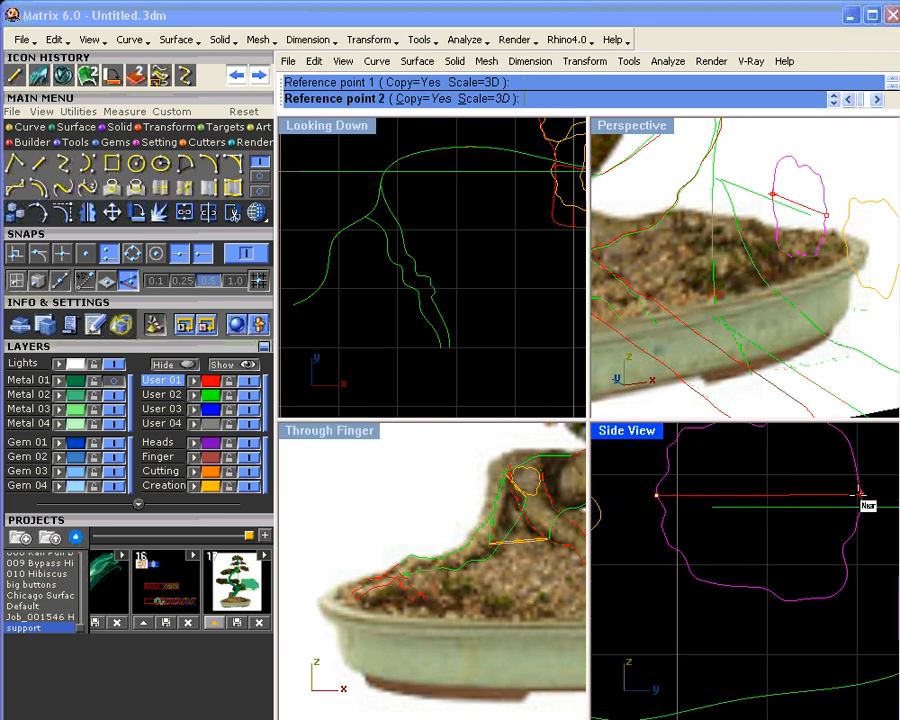
pyautogui.click(860, 494)
# Place the oriented profile copy between the start points of the two root branch rails in Perspective and finish the command
pyautogui.moveTo(745, 300); pyautogui.dragTo(720, 285, button='right')
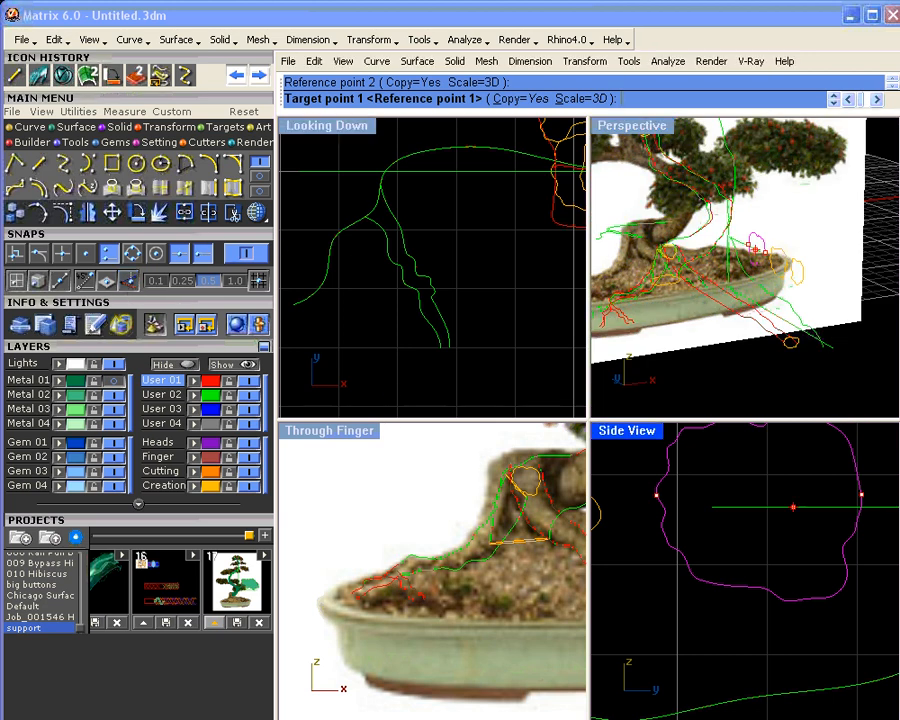
pyautogui.scroll(-8, 700, 495)
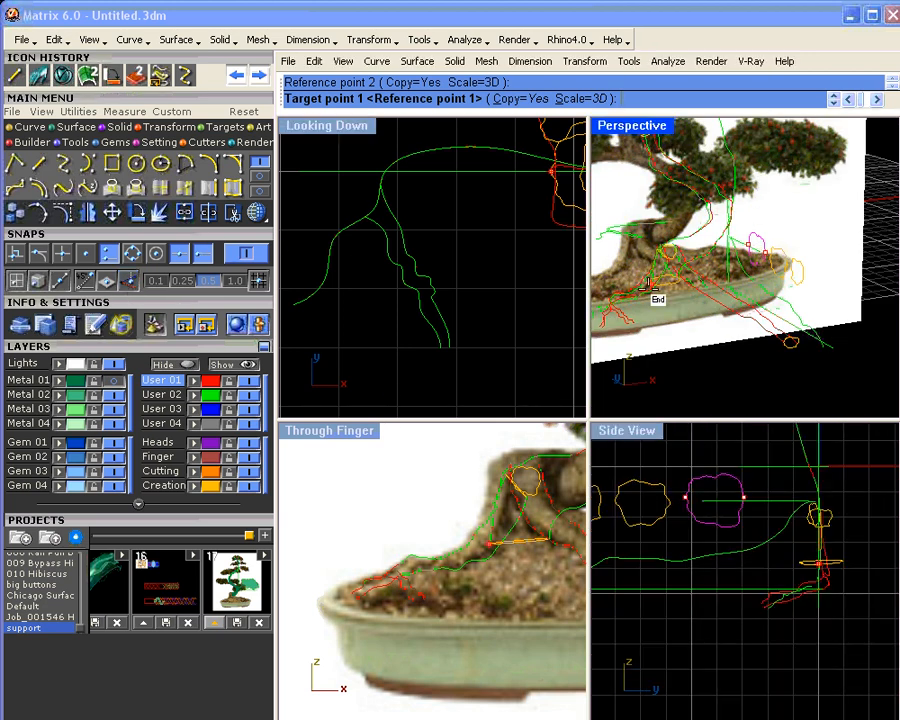
pyautogui.scroll(4, 614, 302)
pyautogui.scroll(3, 614, 302)
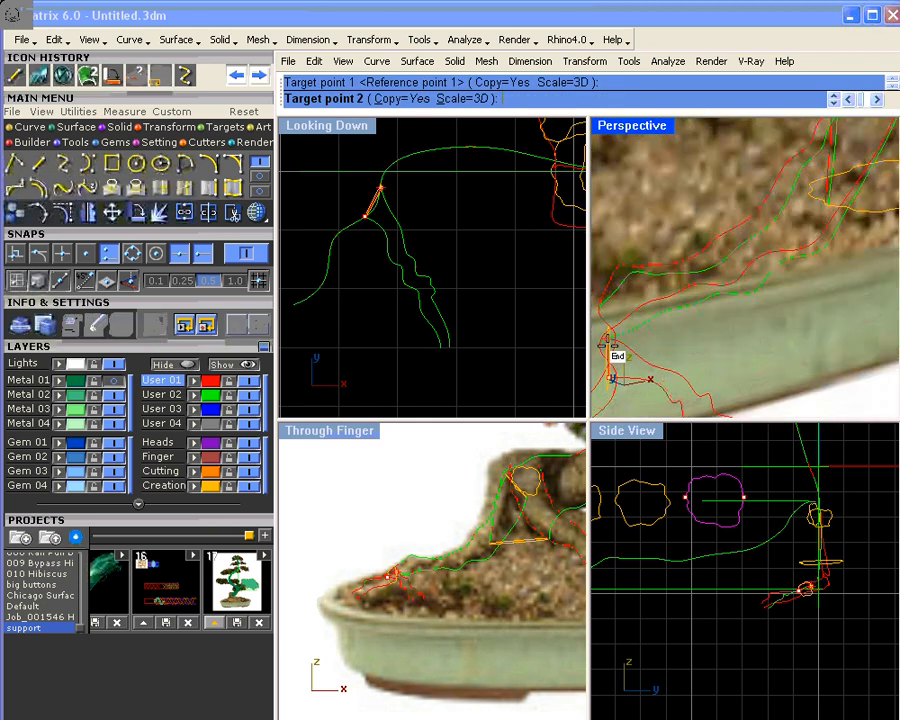
pyautogui.click(612, 355)
pyautogui.scroll(2, 716, 362)
pyautogui.scroll(2, 716, 360)
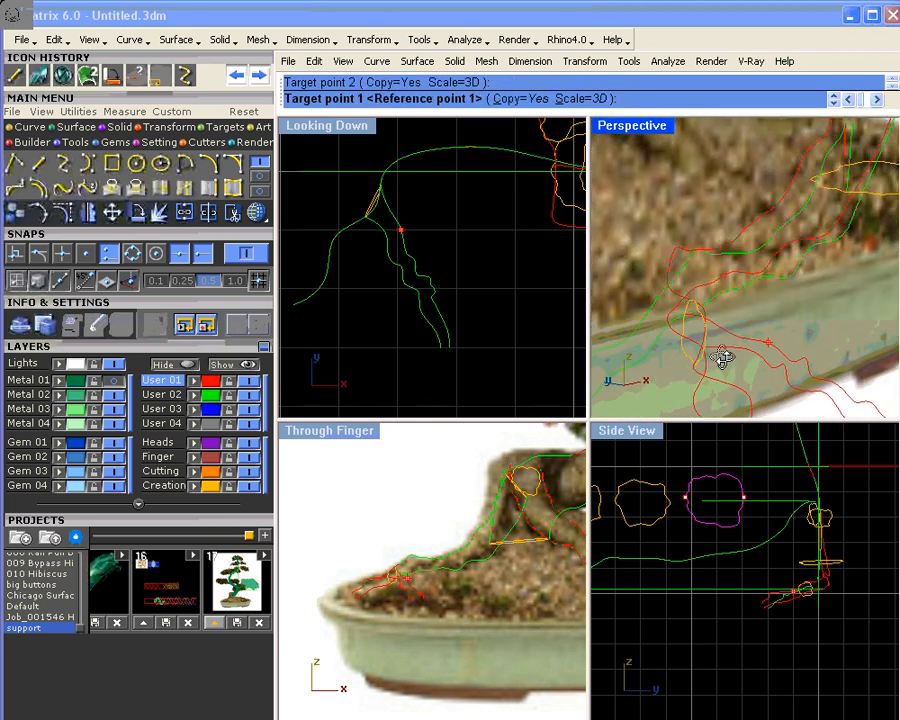
pyautogui.moveTo(718, 355); pyautogui.dragTo(758, 340, button='right')
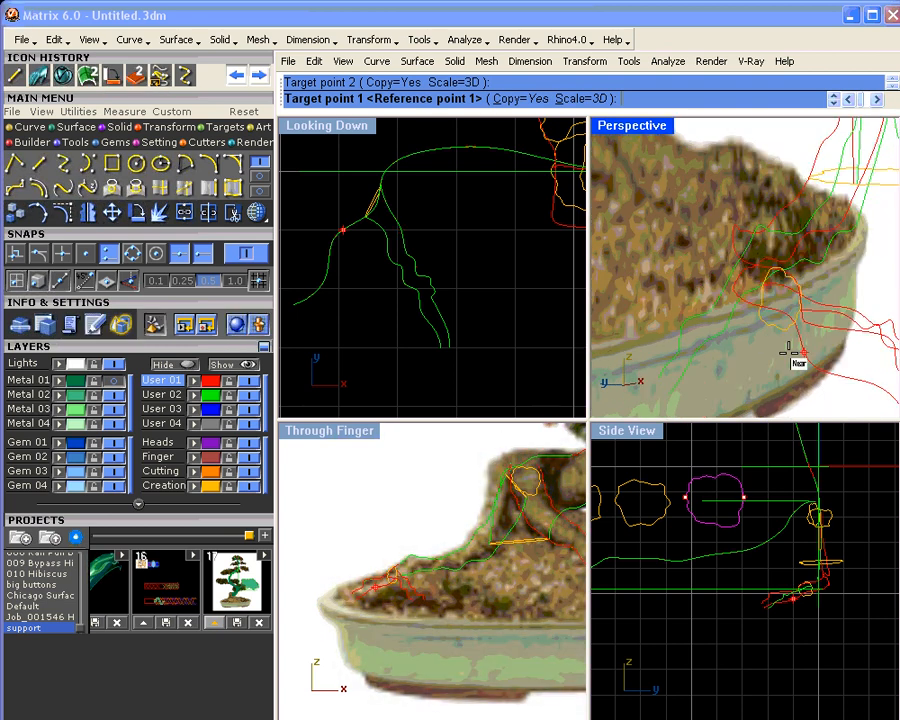
pyautogui.rightClick(786, 334)
pyautogui.rightClick(772, 347)
pyautogui.moveTo(764, 318); pyautogui.dragTo(700, 298, button='right')
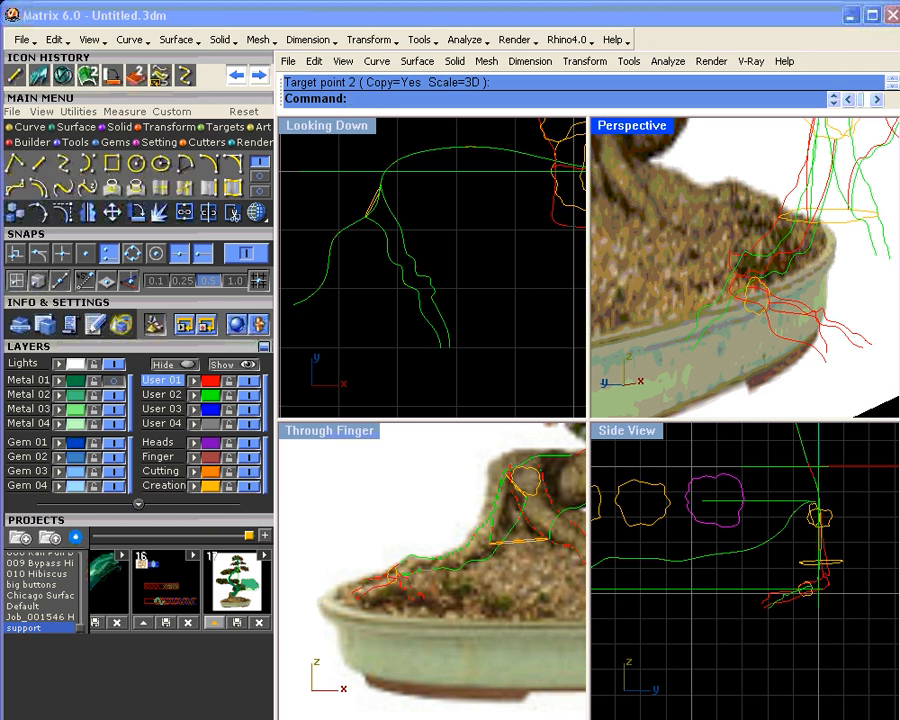
# Show the Metal 01 layer and inspect the placed profile against the existing root surface
pyautogui.scroll(12, 369, 203)
pyautogui.scroll(-6, 391, 168)
pyautogui.scroll(-4, 425, 218)
pyautogui.scroll(8, 653, 358)
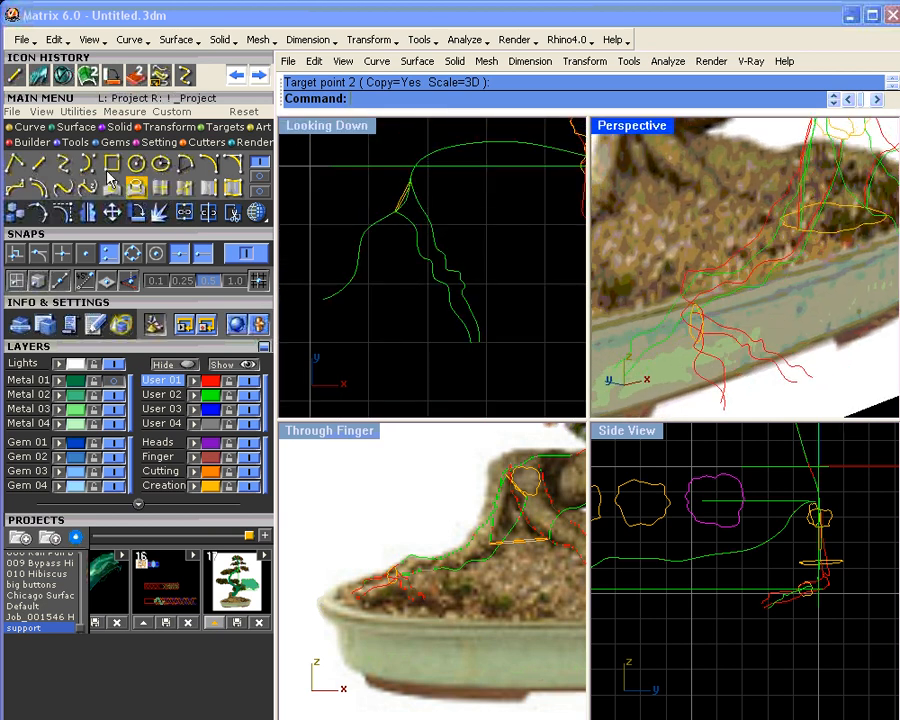
pyautogui.click(96, 380)
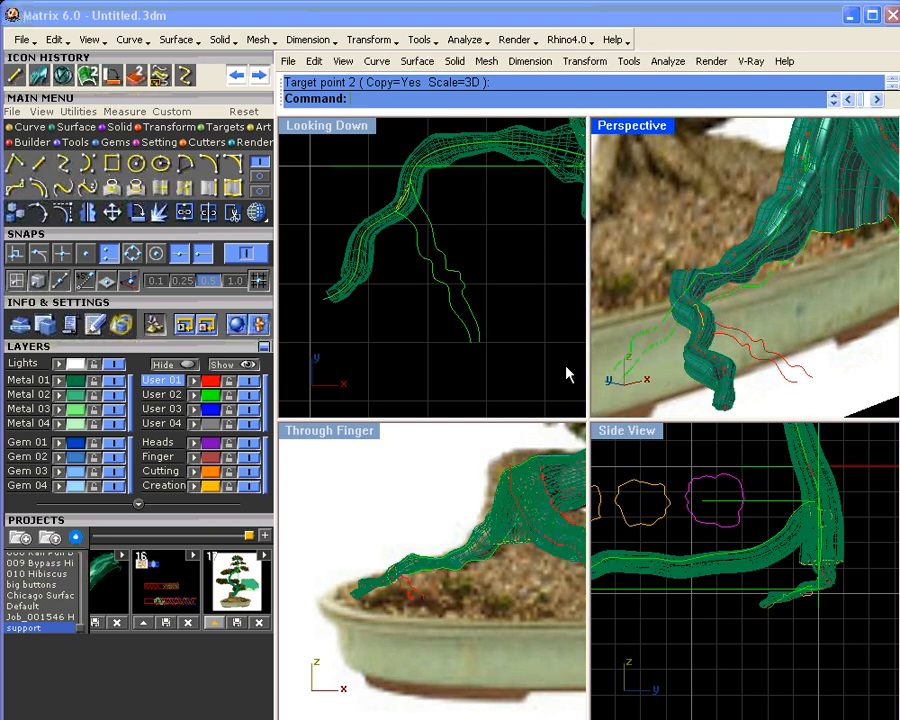
pyautogui.moveTo(713, 342); pyautogui.dragTo(727, 318, button='right')
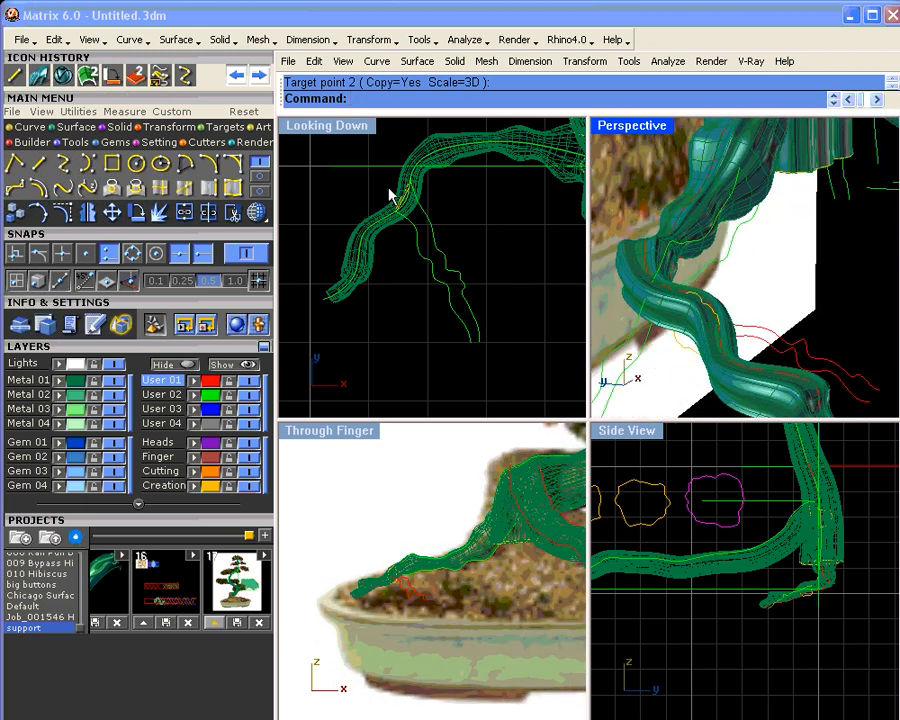
pyautogui.scroll(-3, 715, 508)
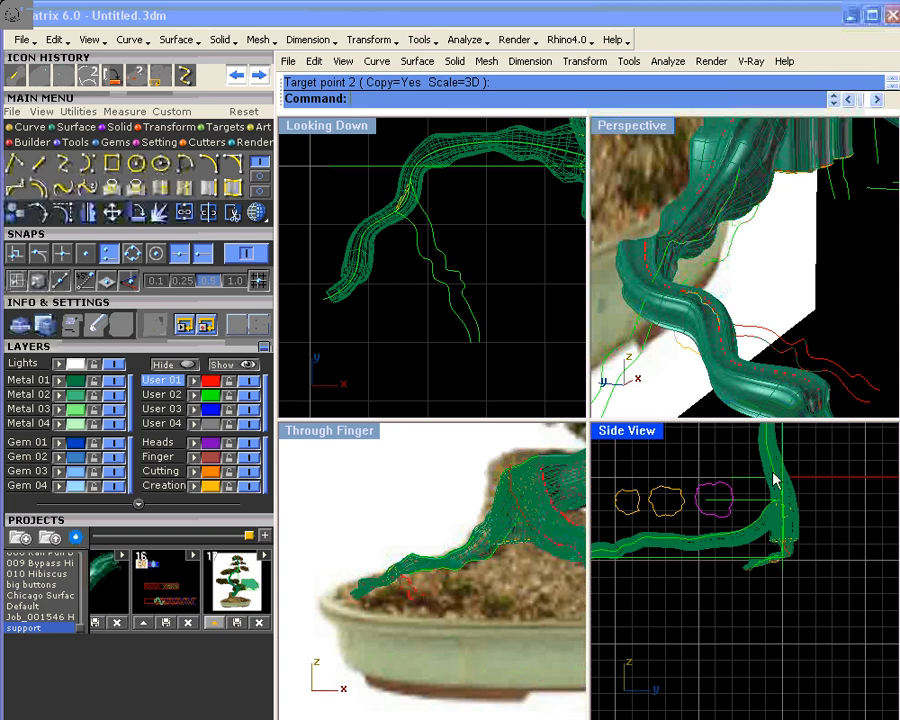
pyautogui.scroll(5, 731, 311)
# Select the profile placed at the root branch and set the Perspective construction plane to that object
pyautogui.click(662, 297)
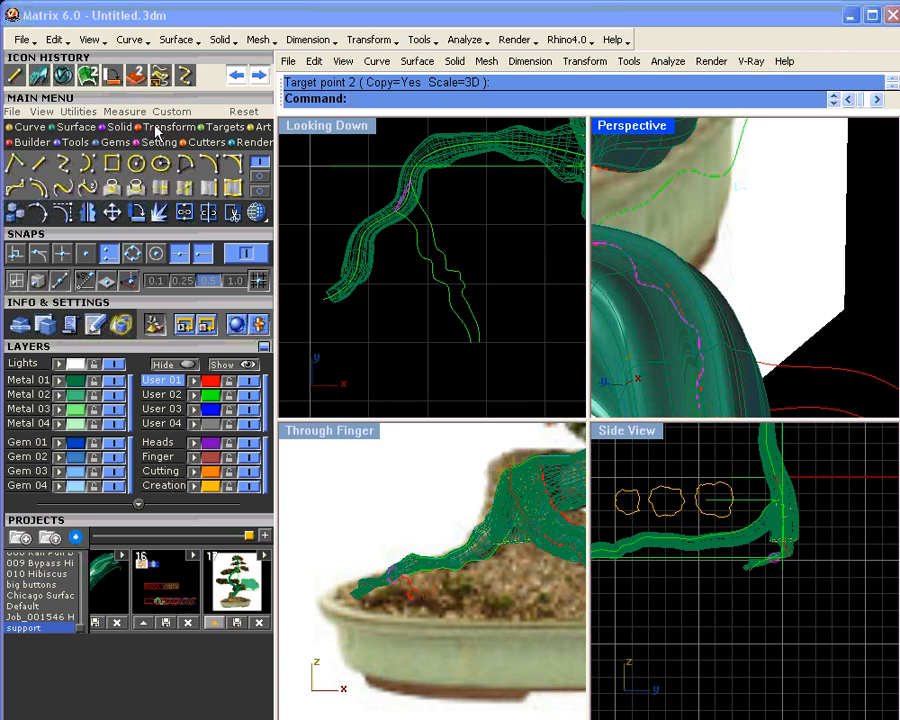
pyautogui.moveTo(421, 257)
pyautogui.mouseDown(button='right')
pyautogui.moveTo(482, 225)
pyautogui.moveTo(425, 268)
pyautogui.mouseUp(button='right')
pyautogui.moveTo(620, 300); pyautogui.dragTo(726, 327, button='right')
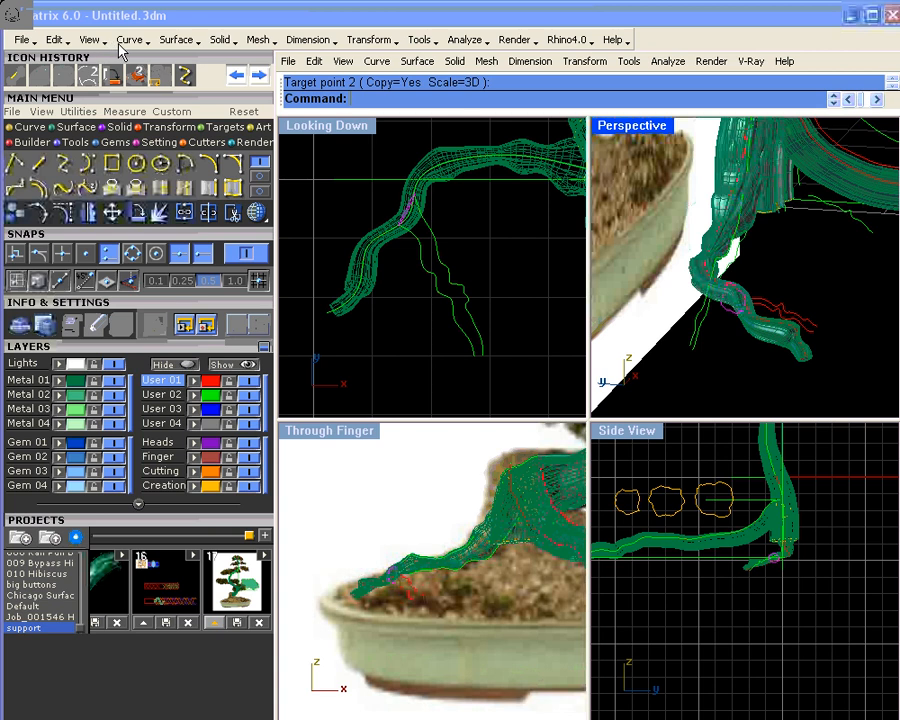
pyautogui.click(55, 40)
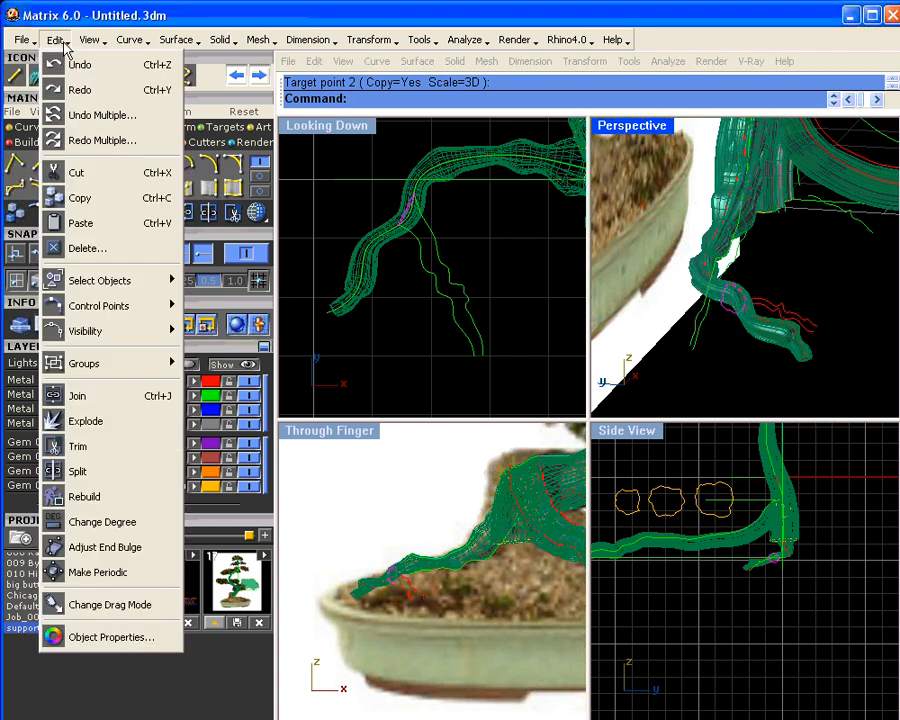
pyautogui.moveTo(93, 43)
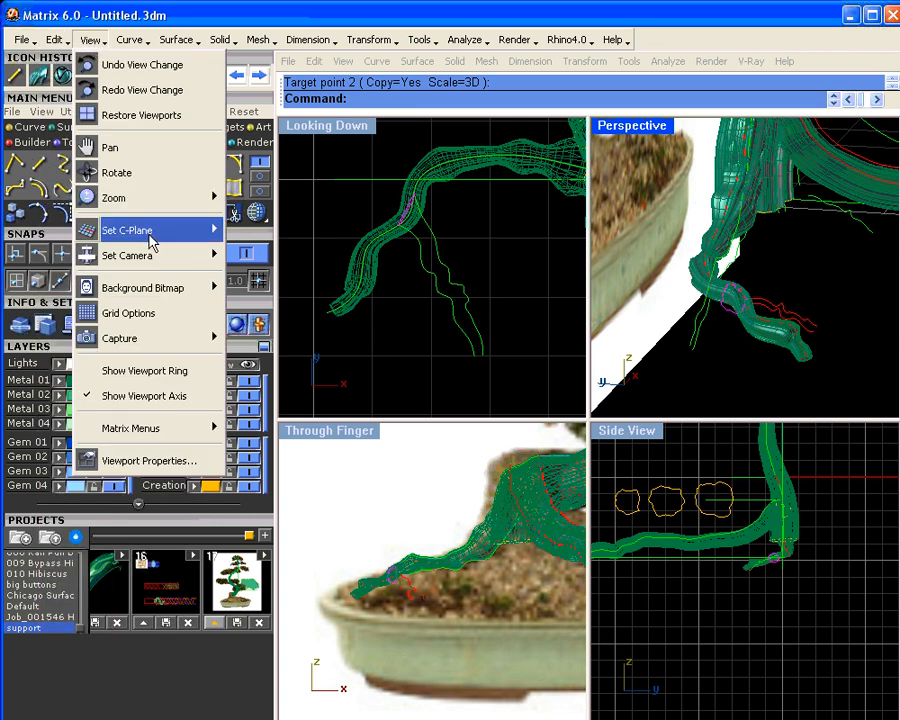
pyautogui.moveTo(150, 240)
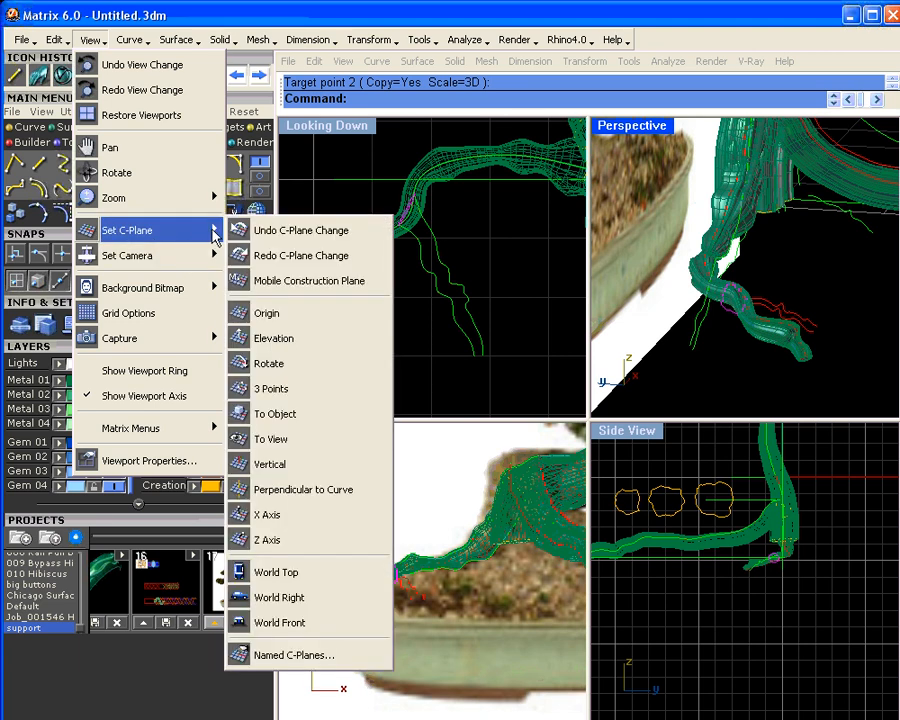
pyautogui.click(278, 420)
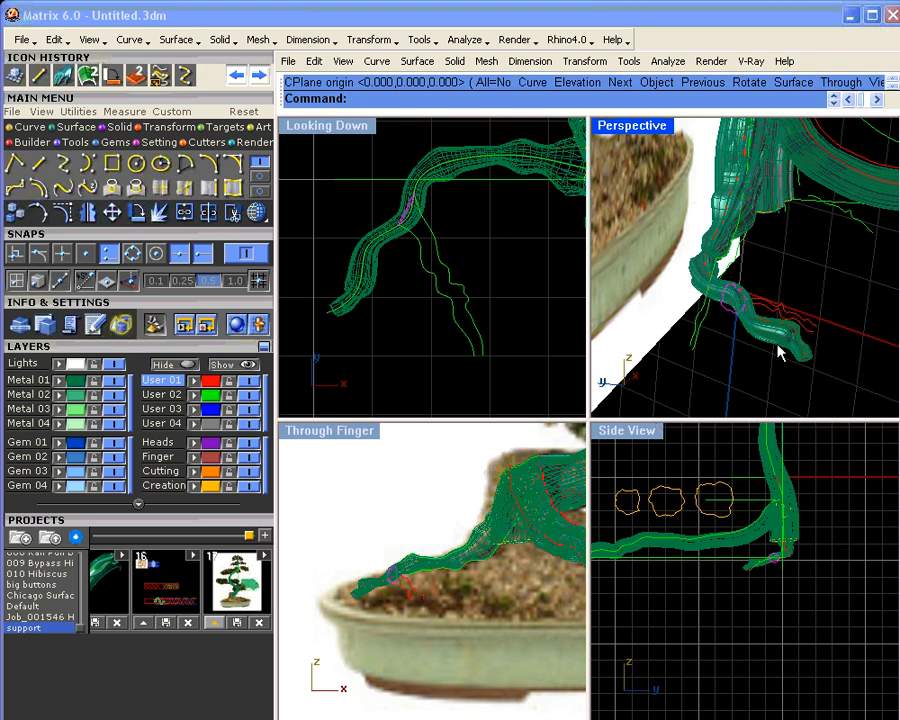
# Set the Perspective viewport to the plan view of the new construction plane, framing the branch profile
pyautogui.moveTo(775, 345); pyautogui.dragTo(647, 127, button='right')
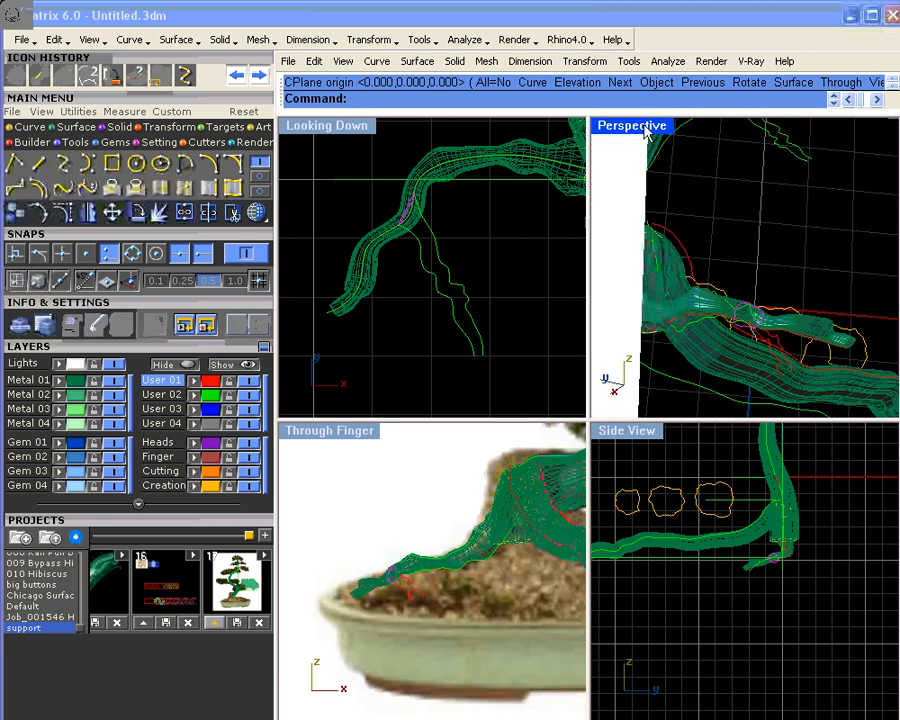
pyautogui.click(645, 128)
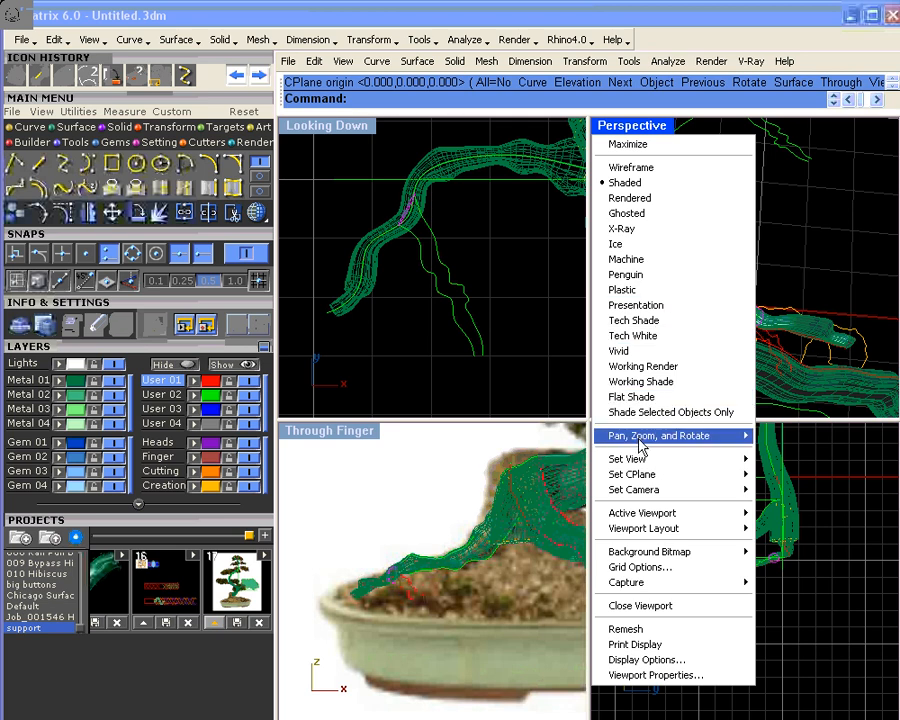
pyautogui.moveTo(645, 459)
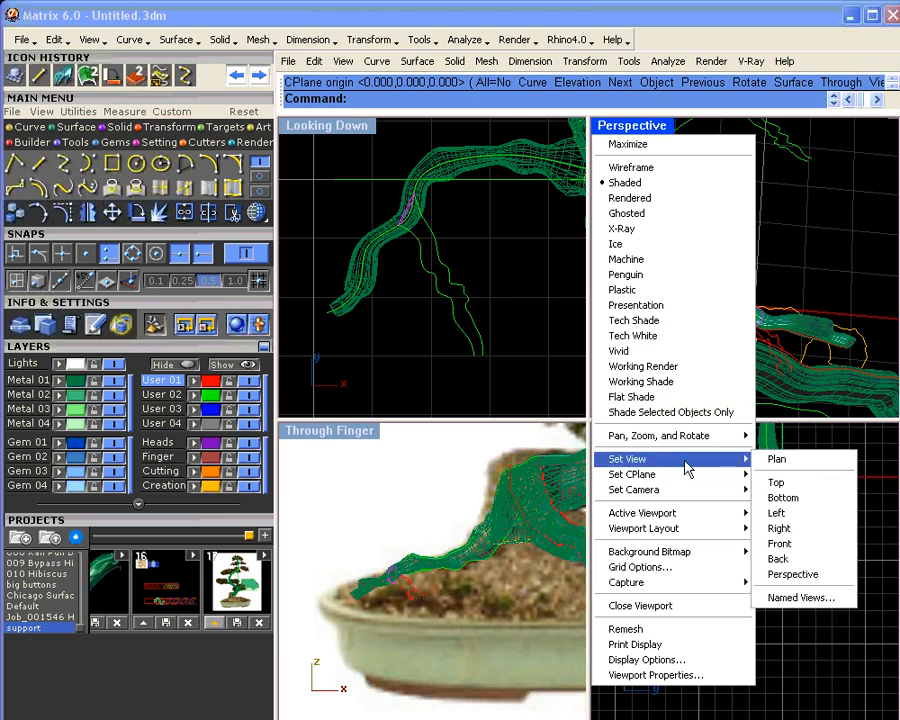
pyautogui.click(780, 462)
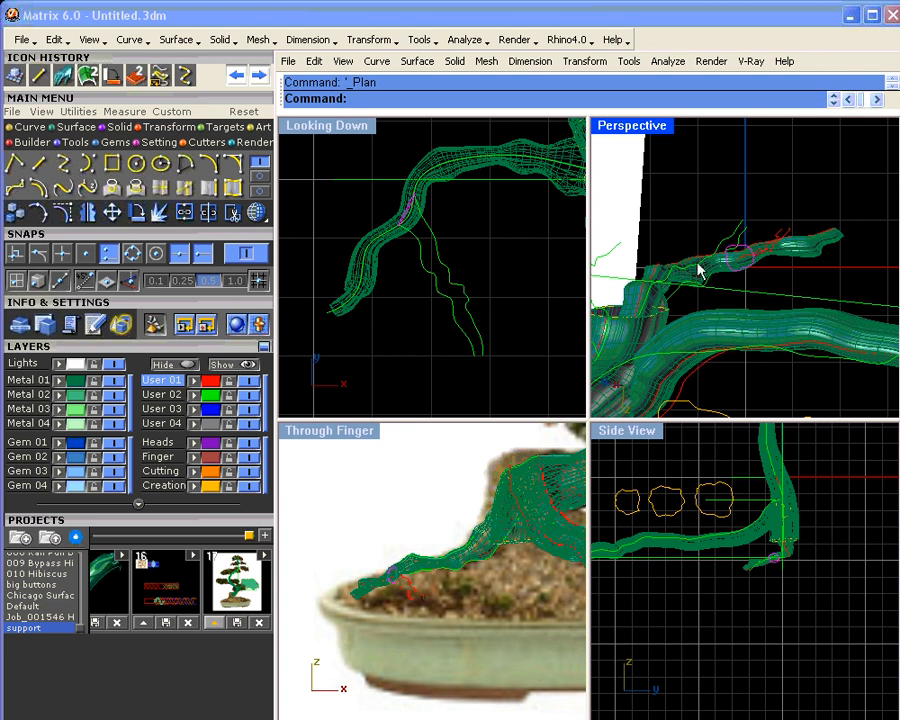
pyautogui.moveTo(760, 246); pyautogui.dragTo(718, 229, button='right')
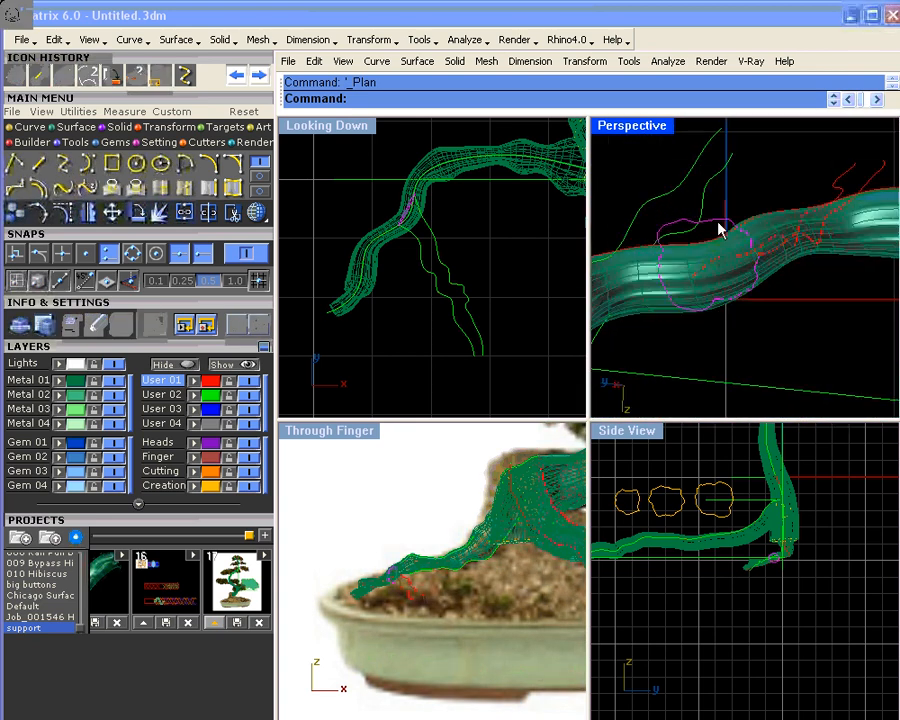
# Scale the branch profile in 2D about its centre to roughly half its size so it fits inside the root
pyautogui.click(119, 127)
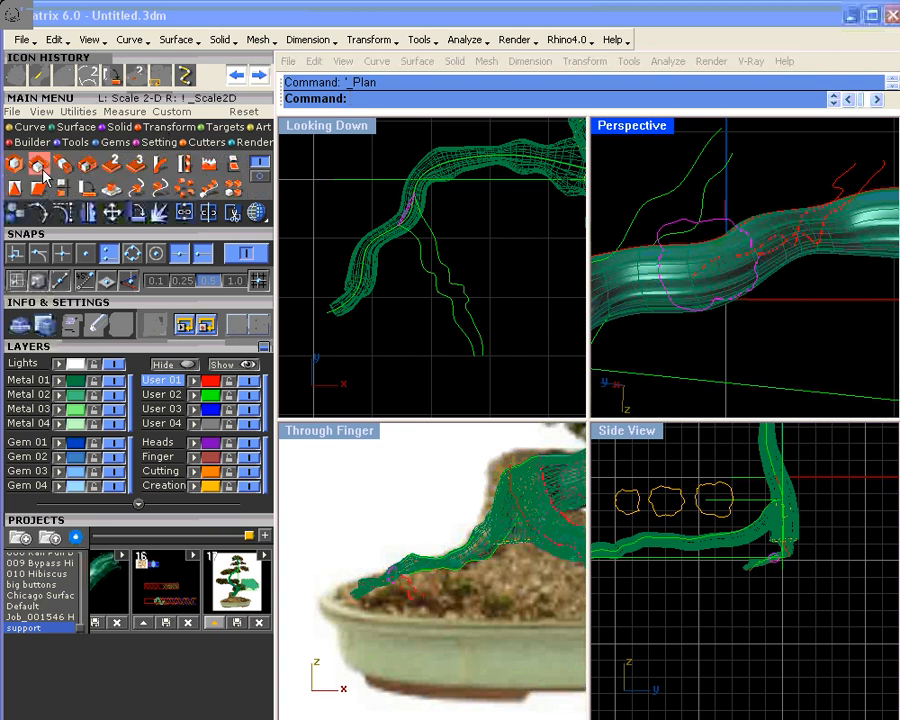
pyautogui.click(38, 170)
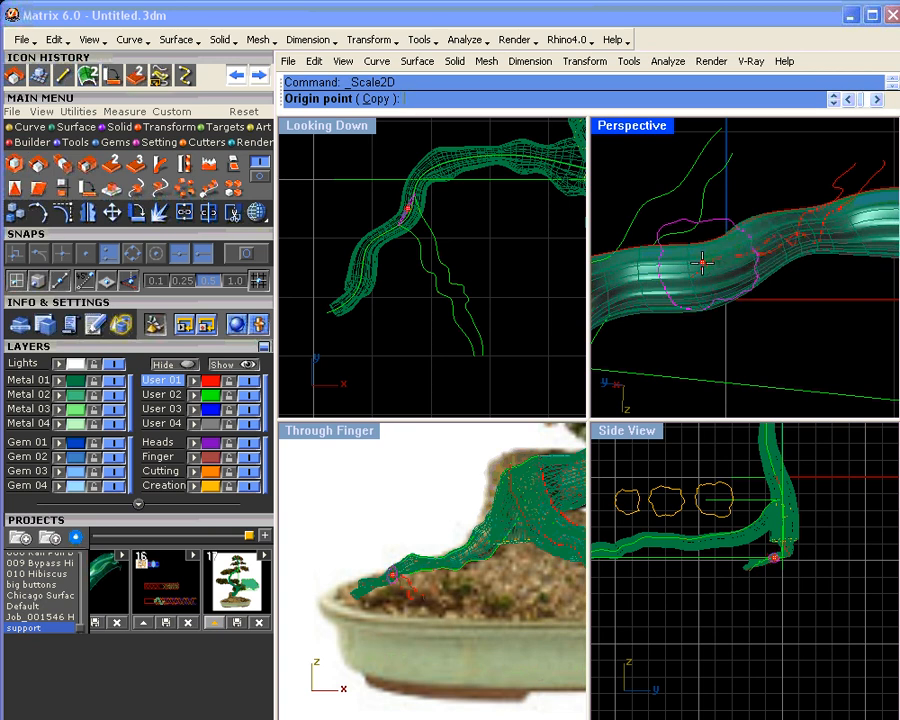
pyautogui.click(703, 263)
pyautogui.click(703, 179)
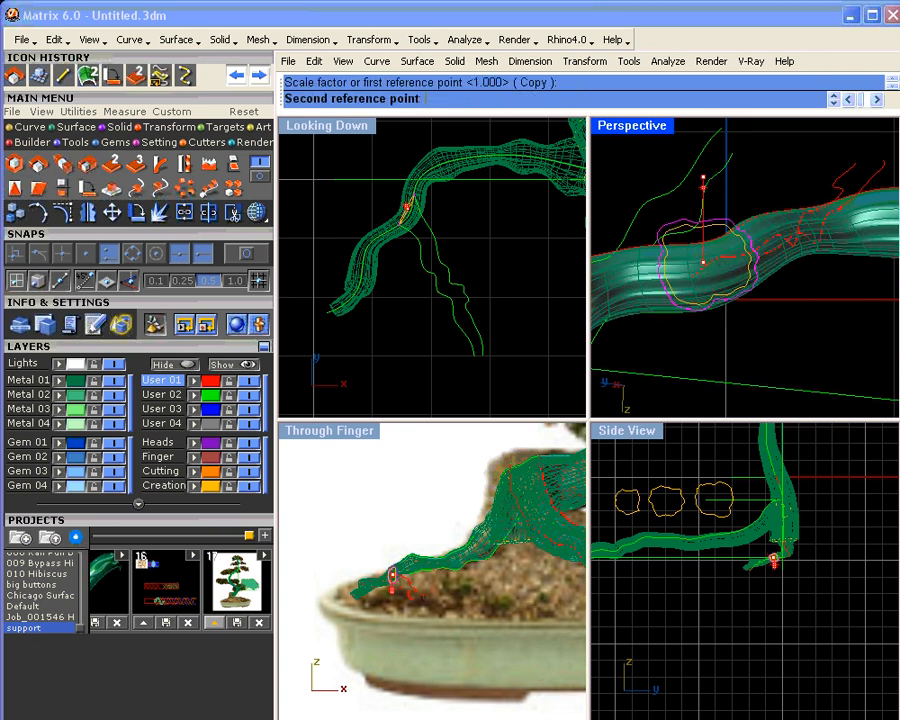
pyautogui.click(710, 216)
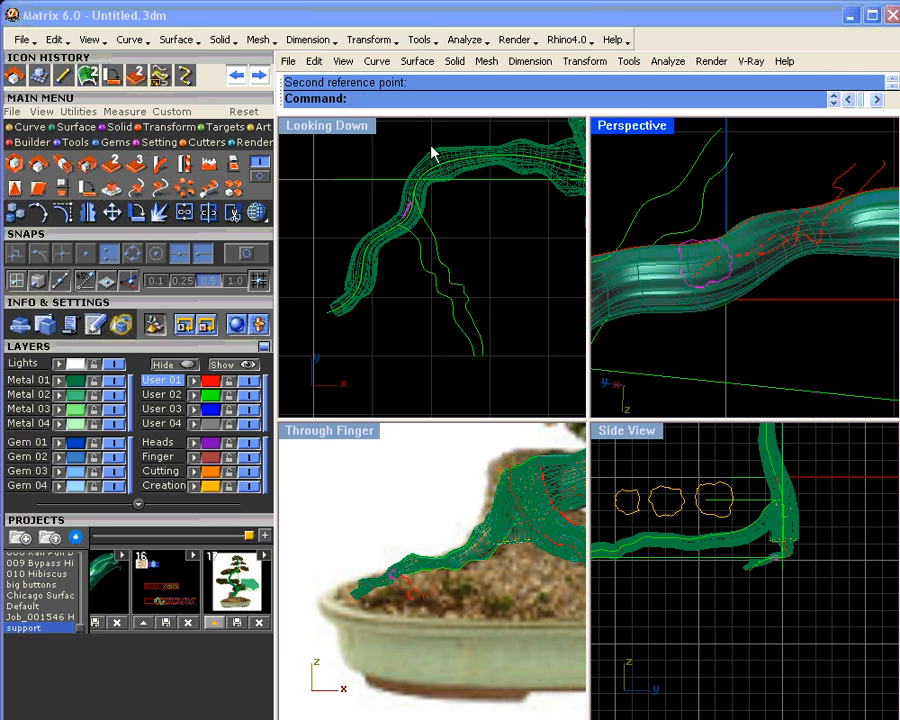
# Restore the default viewports and inspect the reduced profile on the root in Perspective
pyautogui.click(41, 111)
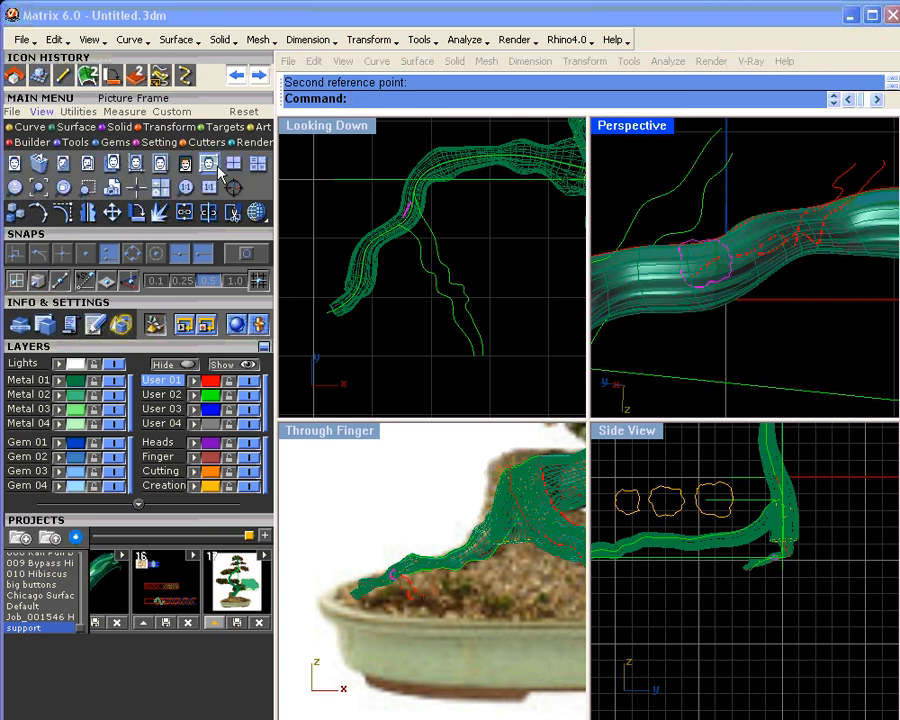
pyautogui.click(233, 164)
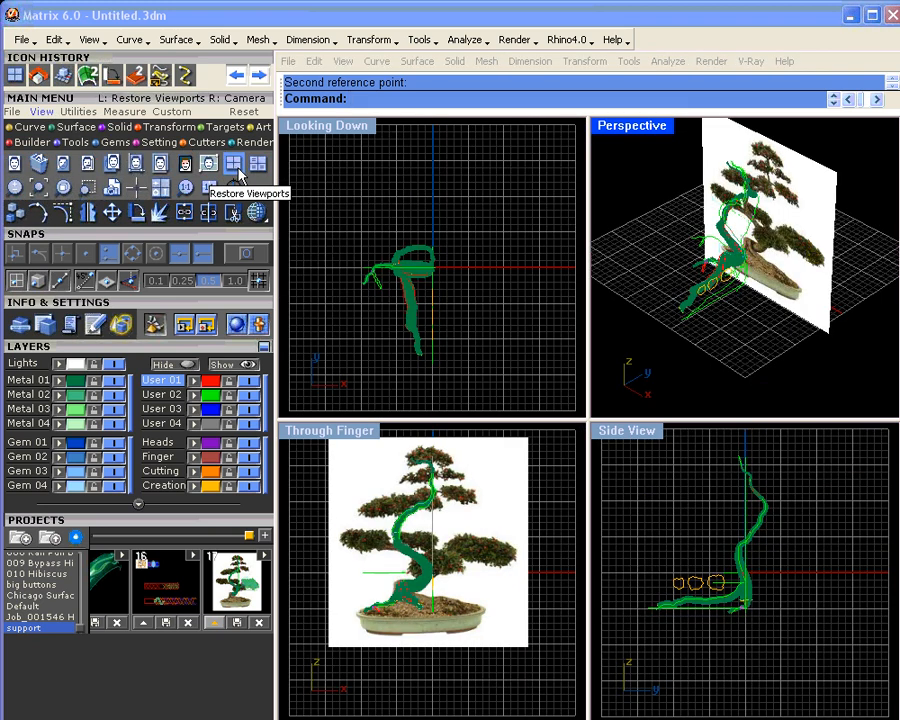
pyautogui.moveTo(669, 287); pyautogui.dragTo(583, 265, button='right')
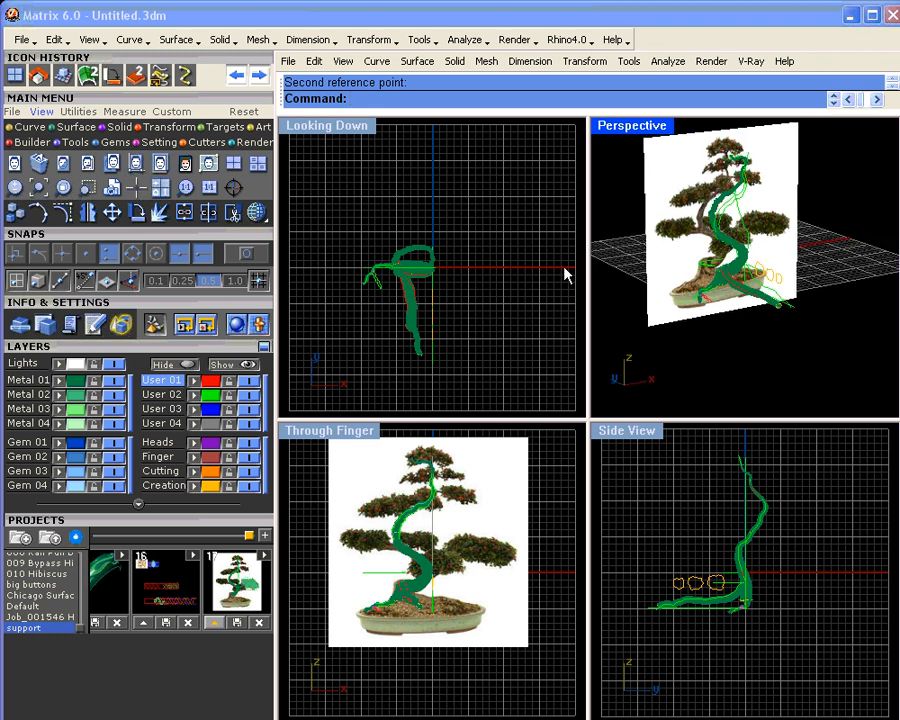
pyautogui.scroll(10, 676, 300)
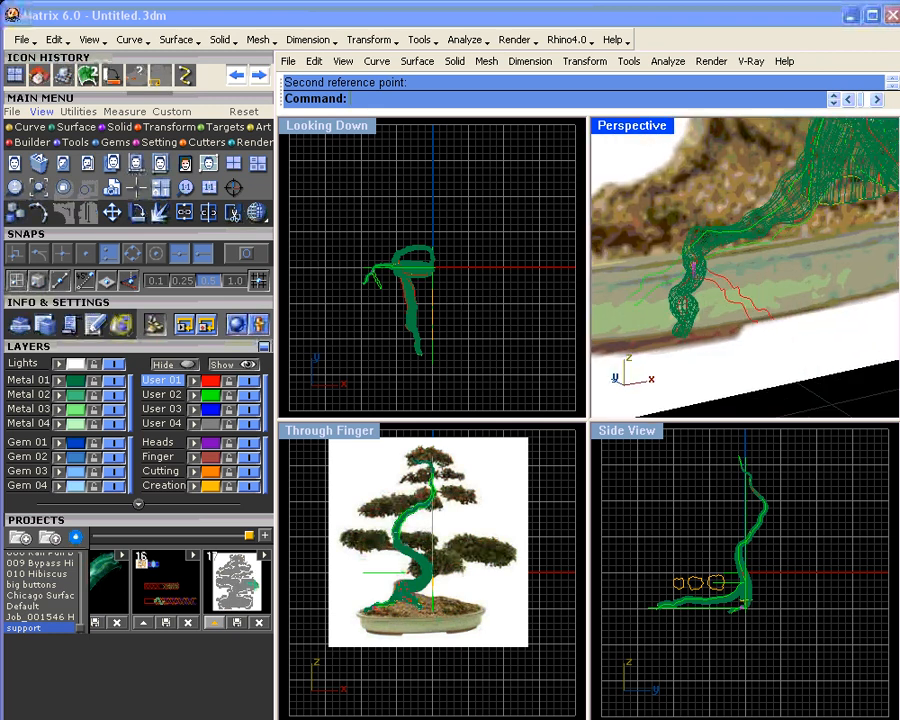
pyautogui.moveTo(655, 262); pyautogui.dragTo(685, 268, button='right')
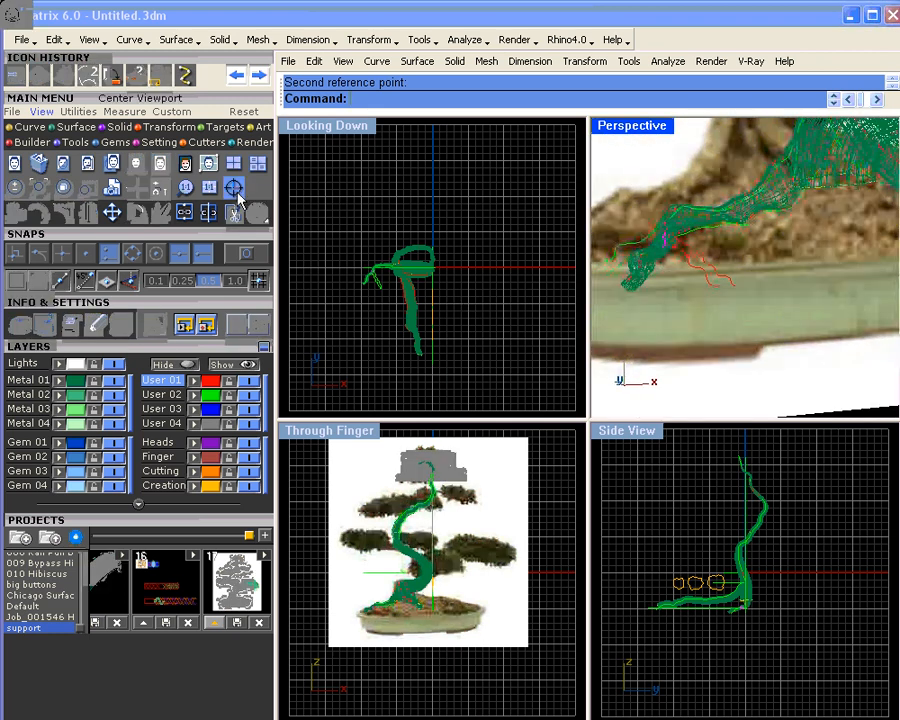
pyautogui.click(256, 214)
pyautogui.moveTo(652, 305); pyautogui.dragTo(738, 358, button='right')
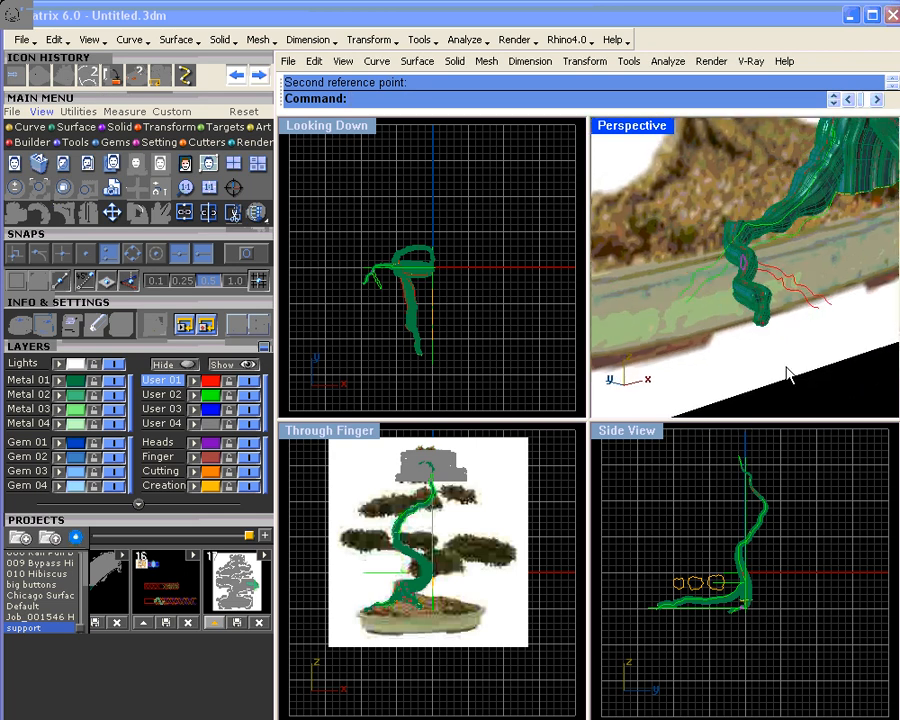
# Move the reduced branch profile in the Side View so it sits inside the root, then deselect it
pyautogui.scroll(4, 763, 271)
pyautogui.moveTo(763, 273)
pyautogui.mouseDown(button='right')
pyautogui.moveTo(774, 277)
pyautogui.moveTo(828, 231)
pyautogui.moveTo(697, 280)
pyautogui.moveTo(747, 209)
pyautogui.moveTo(812, 261)
pyautogui.moveTo(810, 248)
pyautogui.moveTo(824, 245)
pyautogui.moveTo(820, 228)
pyautogui.moveTo(808, 230)
pyautogui.mouseUp(button='right')
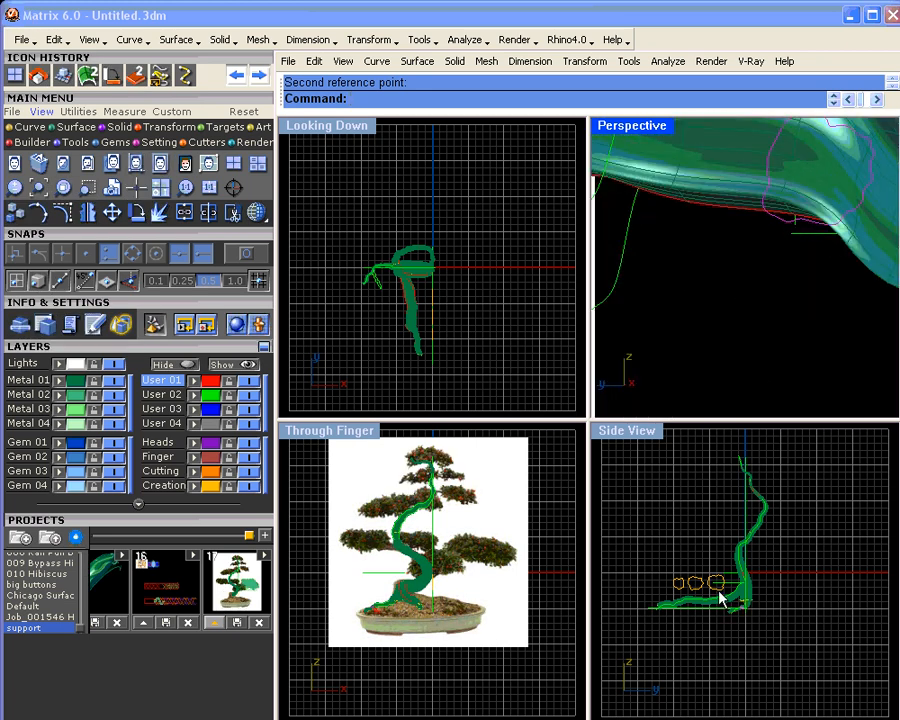
pyautogui.scroll(10, 703, 588)
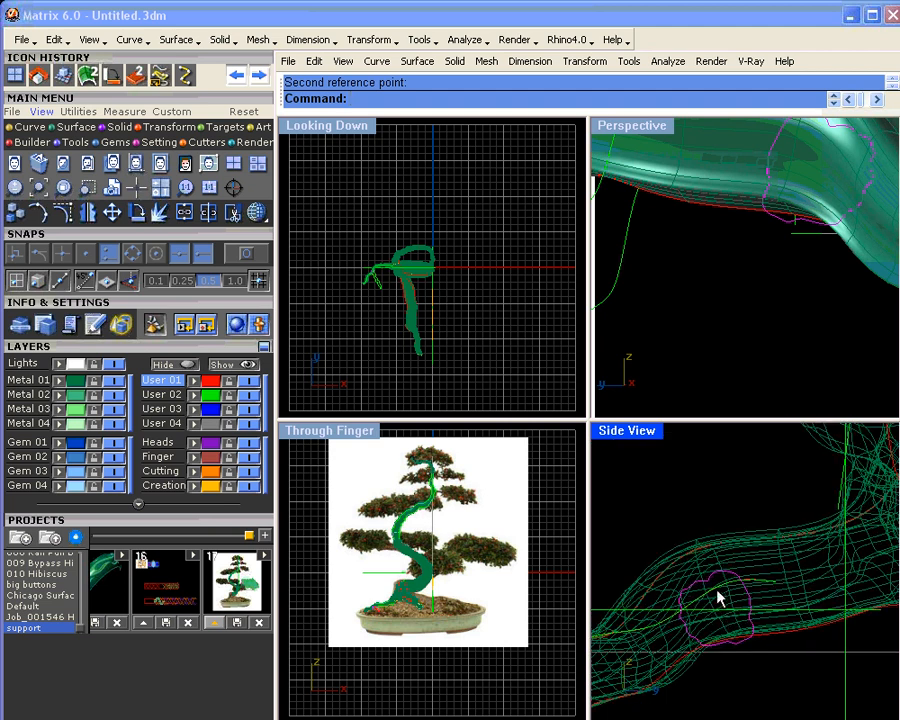
pyautogui.moveTo(715, 588); pyautogui.dragTo(706, 568)
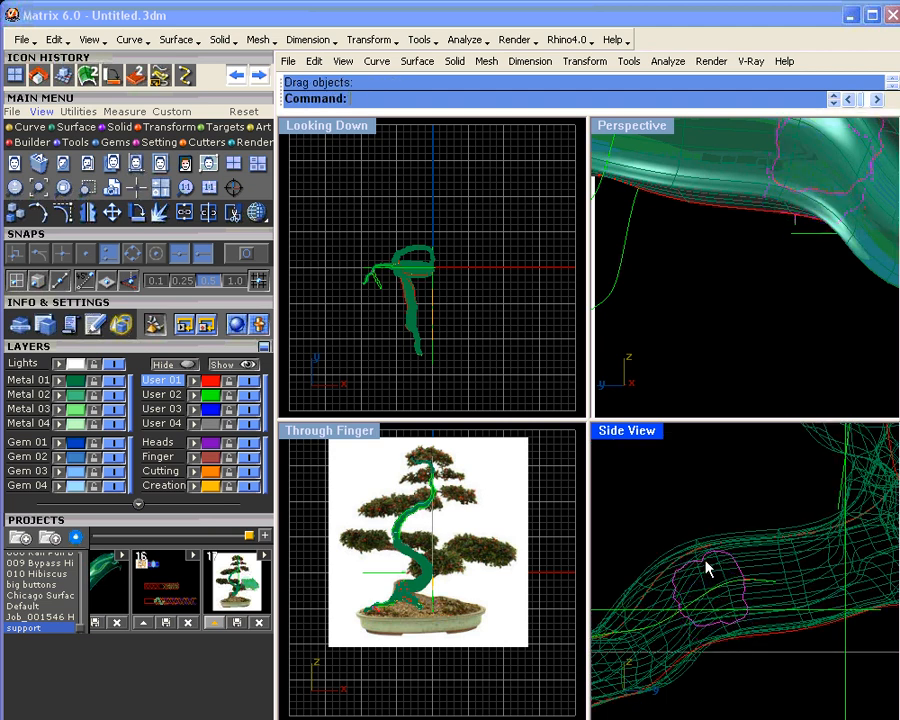
pyautogui.scroll(-6, 720, 259)
pyautogui.click(737, 303)
pyautogui.moveTo(737, 303); pyautogui.dragTo(690, 292, button='right')
# Sweep the reduced profile along the root branch's two red rails with Sweep 2, with Maintain height off
pyautogui.click(74, 128)
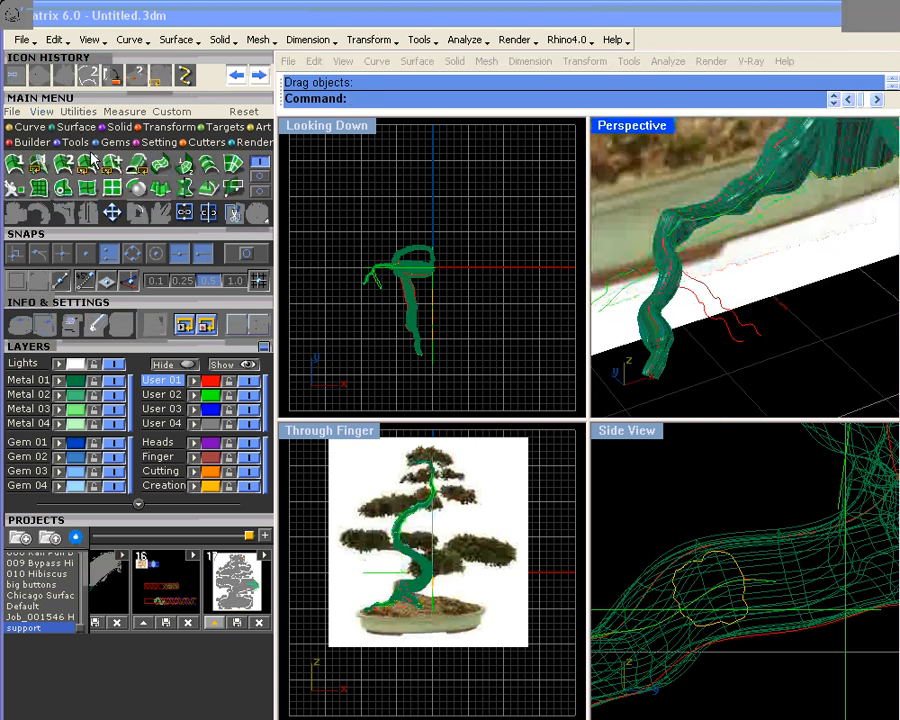
pyautogui.click(65, 166)
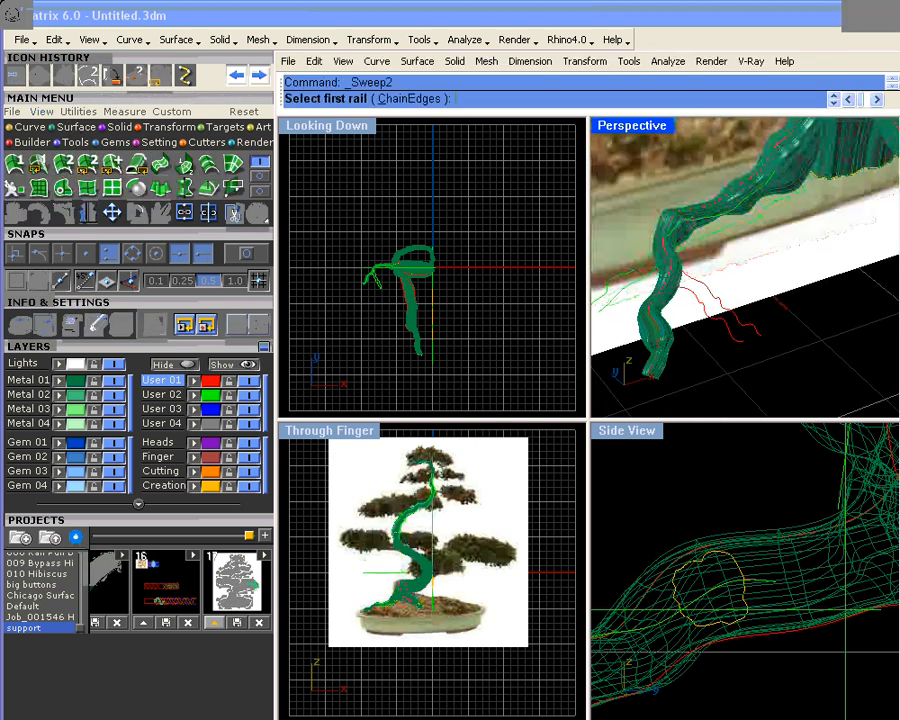
pyautogui.scroll(4, 730, 314)
pyautogui.click(729, 312)
pyautogui.click(728, 343)
pyautogui.scroll(4, 638, 249)
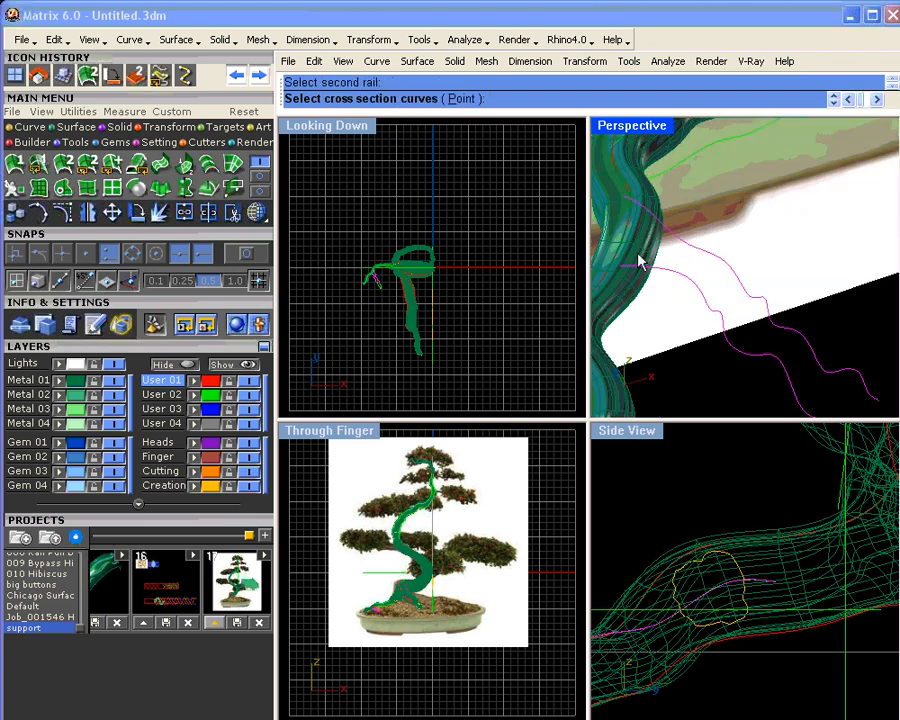
pyautogui.click(735, 568)
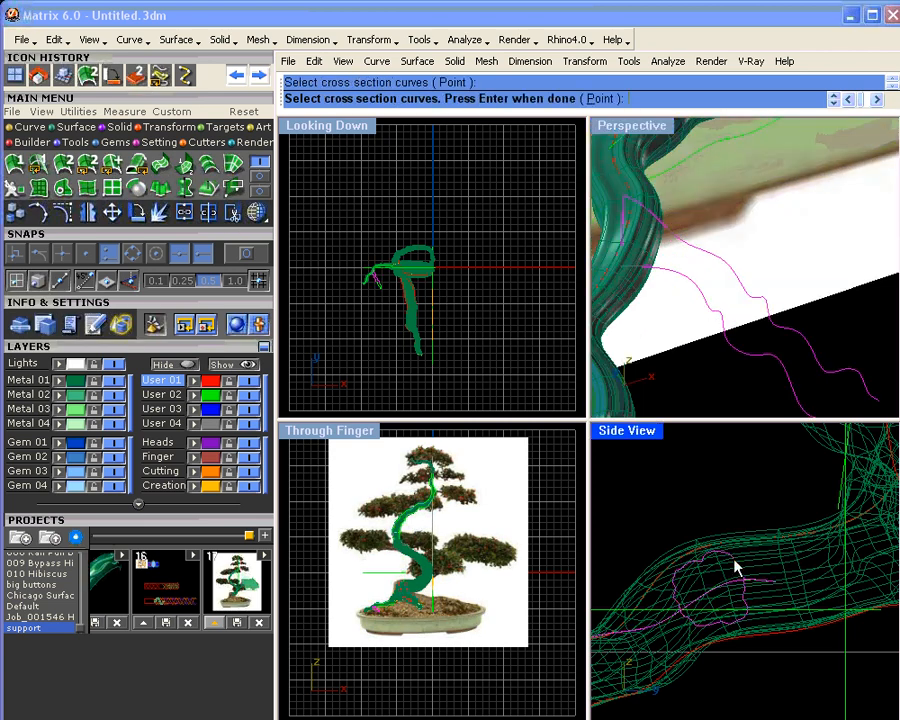
pyautogui.press('Return')
pyautogui.press('Return')
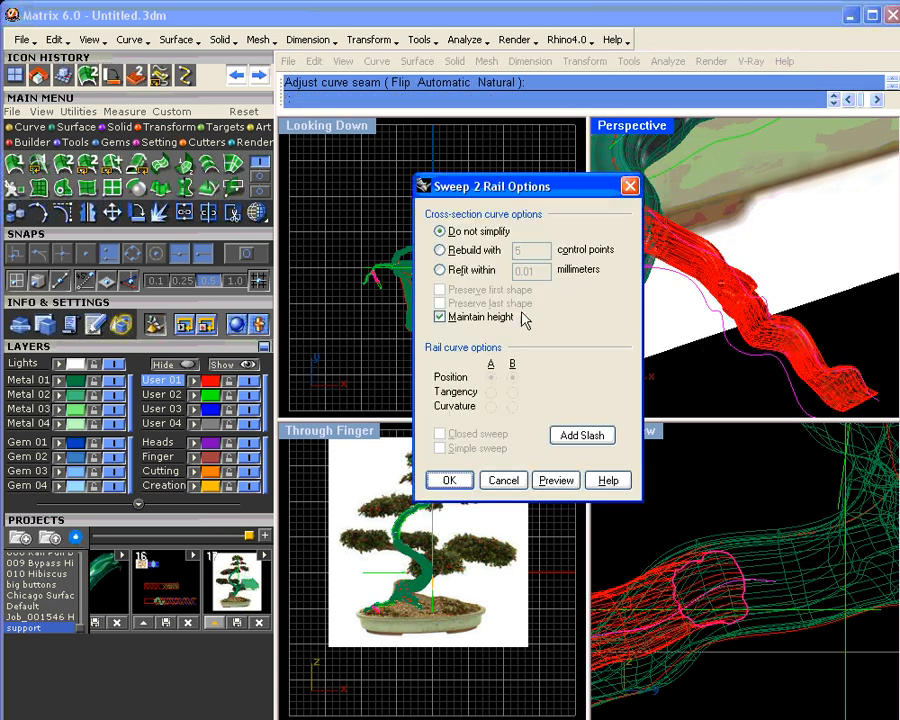
pyautogui.click(439, 316)
pyautogui.click(556, 480)
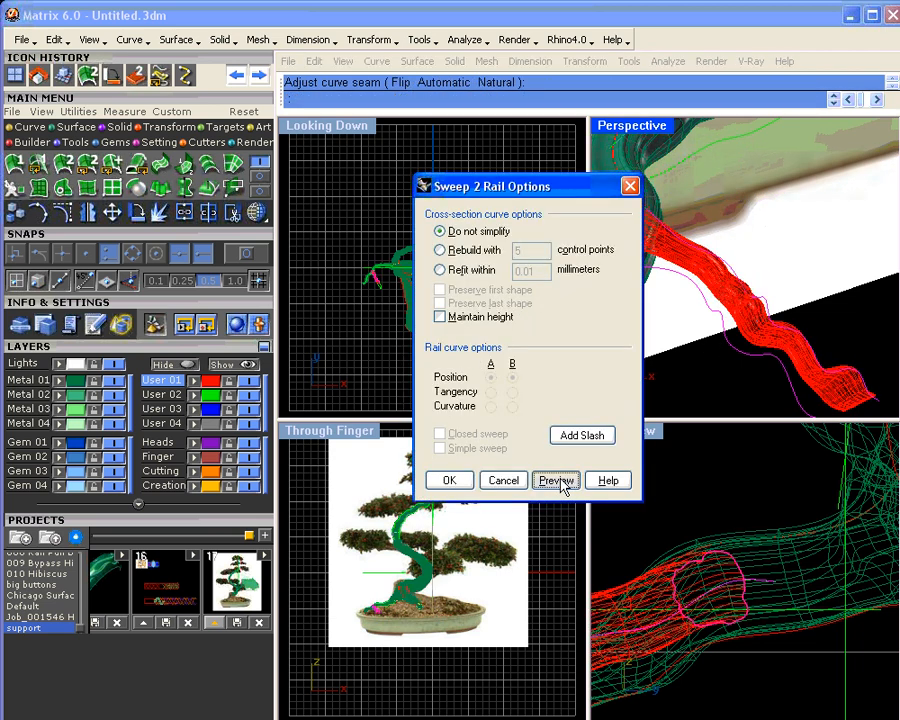
pyautogui.click(452, 482)
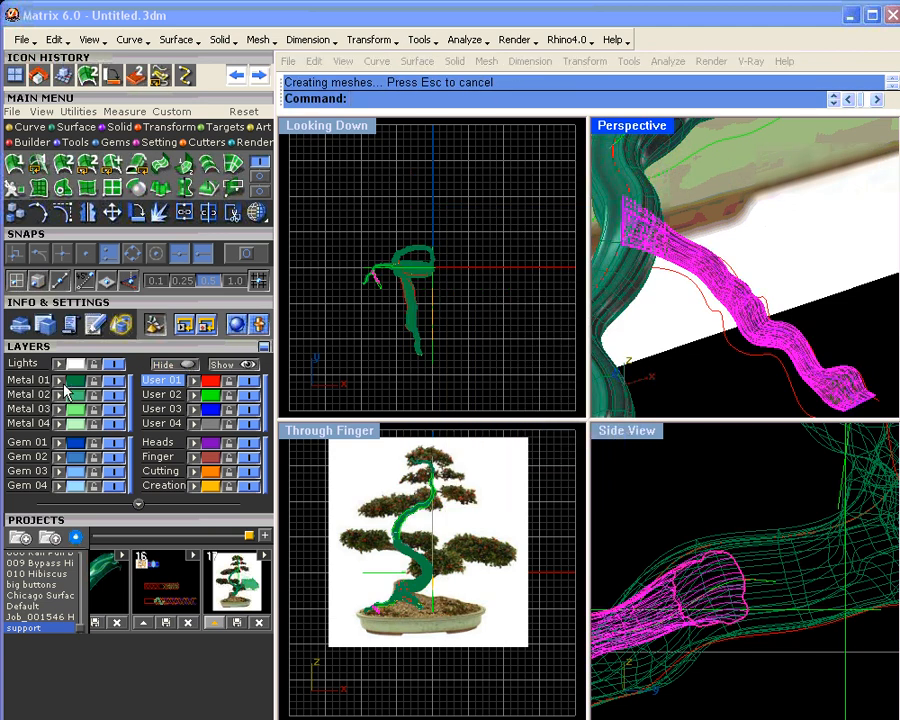
# Put the swept branch surface on the Metal 01 layer and flip its surface direction
pyautogui.write('Flip')
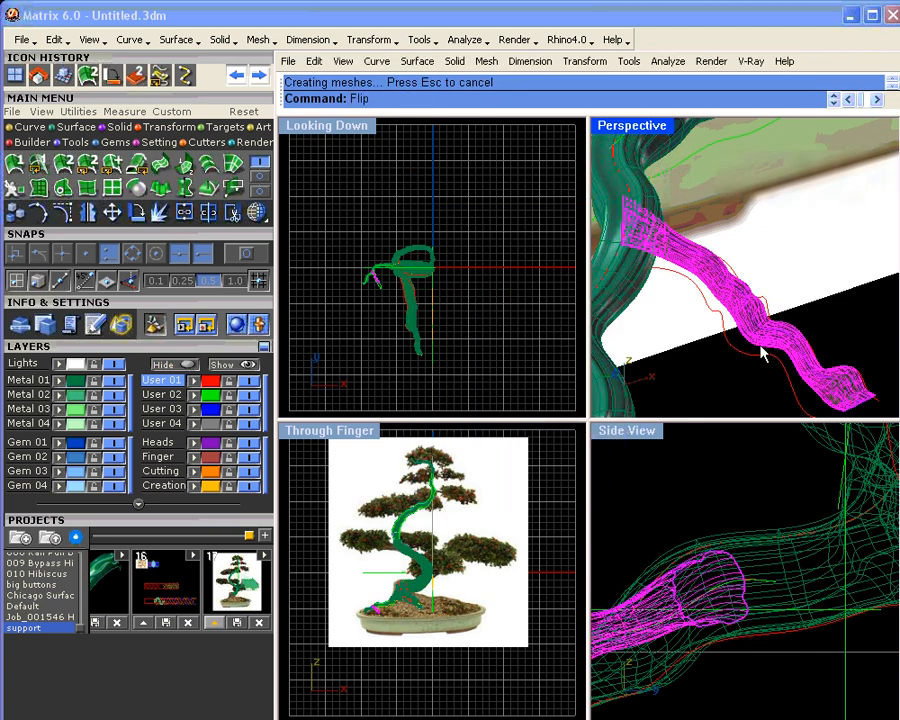
pyautogui.press('Return')
pyautogui.click(729, 369)
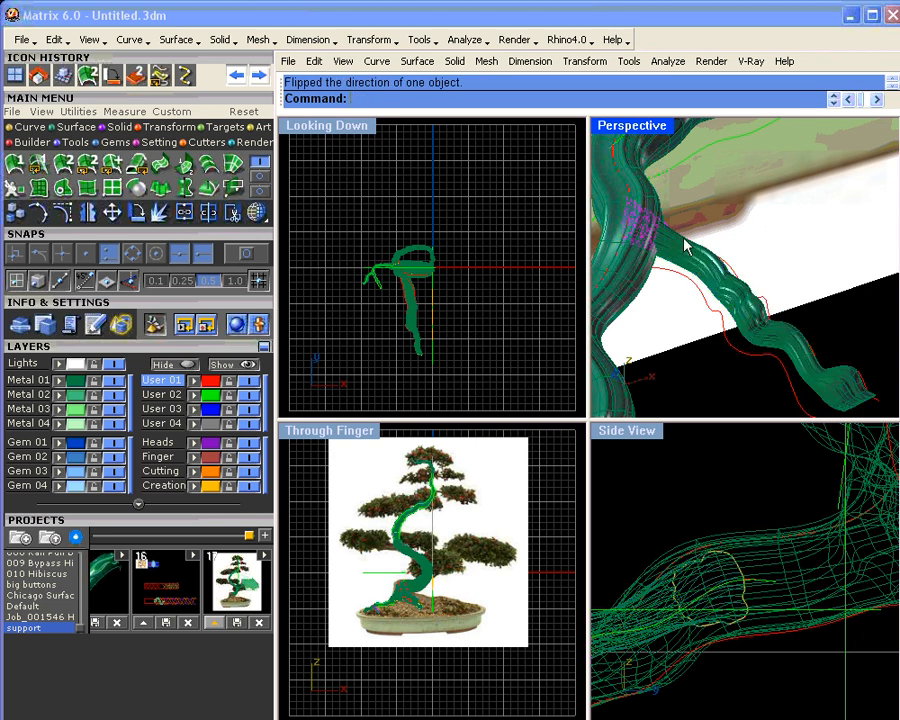
# Check how the swept branch joins the root and delete the used branch profile
pyautogui.scroll(-5, 687, 265)
pyautogui.moveTo(752, 303)
pyautogui.mouseDown(button='right')
pyautogui.moveTo(627, 303)
pyautogui.moveTo(760, 300)
pyautogui.moveTo(649, 241)
pyautogui.moveTo(631, 368)
pyautogui.moveTo(731, 201)
pyautogui.moveTo(727, 213)
pyautogui.moveTo(599, 221)
pyautogui.moveTo(798, 235)
pyautogui.moveTo(755, 287)
pyautogui.mouseUp(button='right')
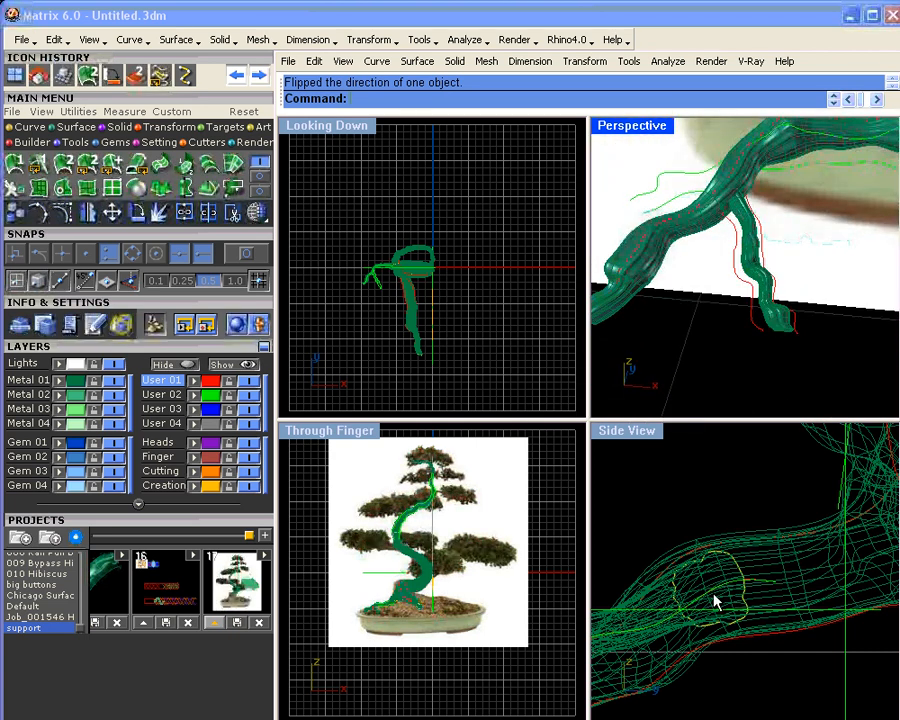
pyautogui.click(777, 321)
pyautogui.press('Delete')
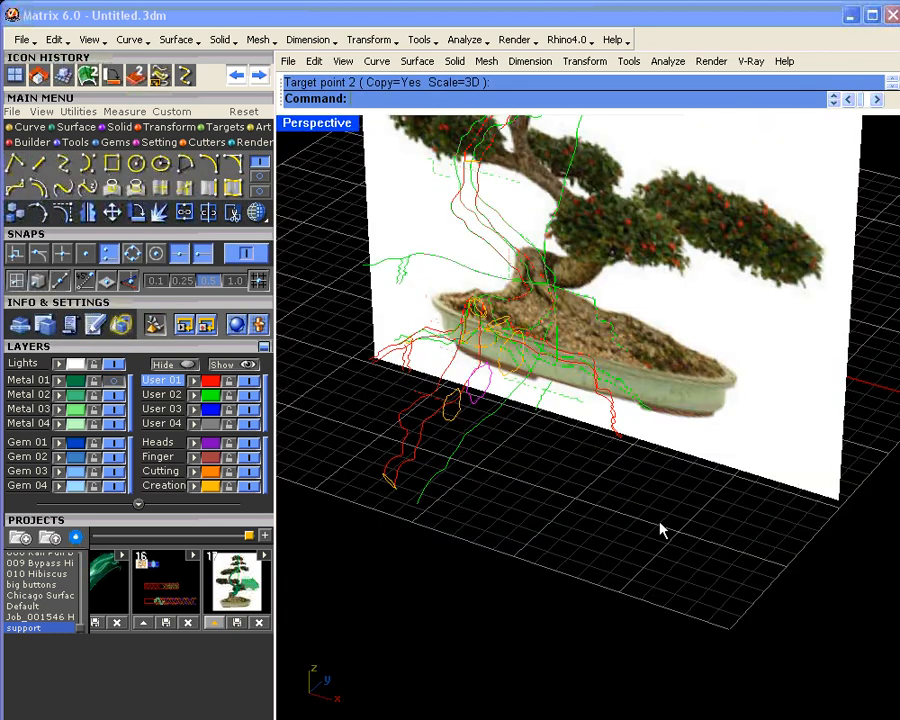
pyautogui.moveTo(620, 472); pyautogui.dragTo(642, 397, button='right')
pyautogui.moveTo(615, 446); pyautogui.dragTo(623, 498, button='right')
pyautogui.moveTo(617, 449); pyautogui.dragTo(583, 352, button='right')
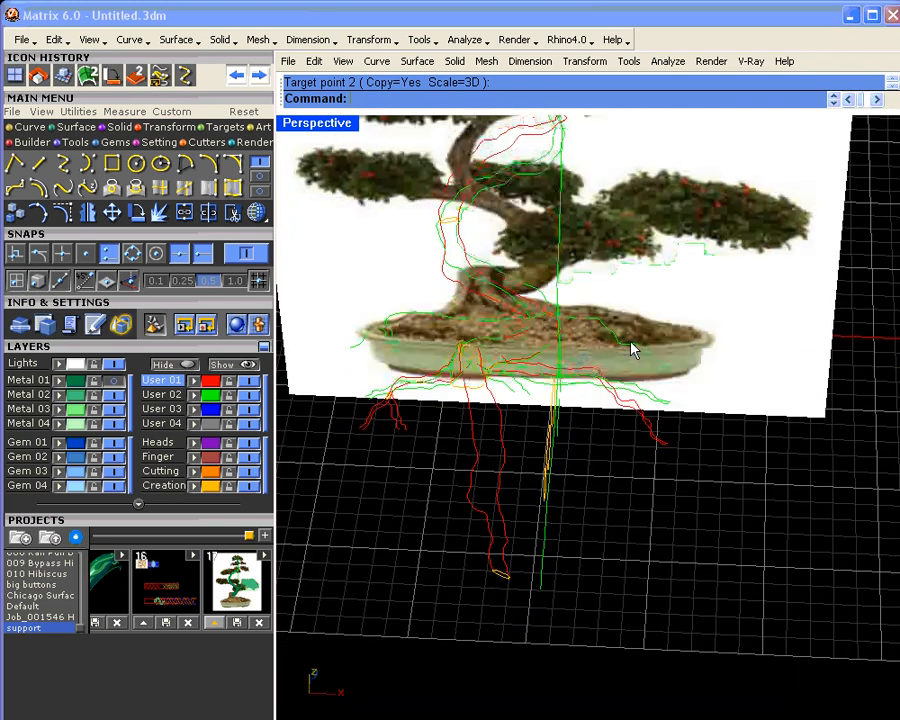
pyautogui.moveTo(668, 367); pyautogui.dragTo(597, 354, button='right')
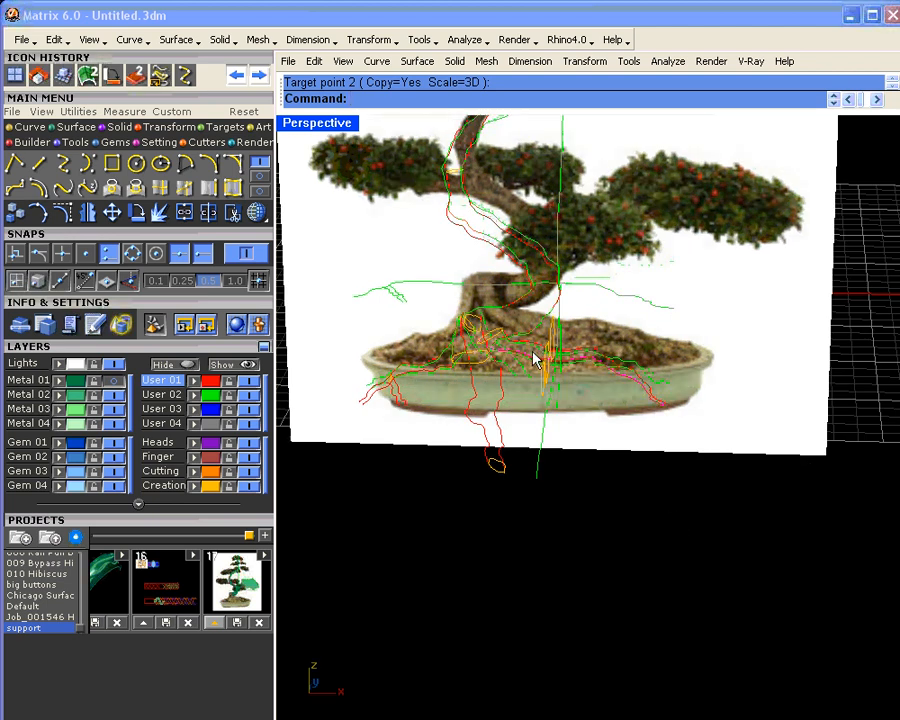
# Try to sweep the start profile along the right-hand root's two red rails with Sweep 2 and Maintain height off
pyautogui.scroll(4, 538, 362)
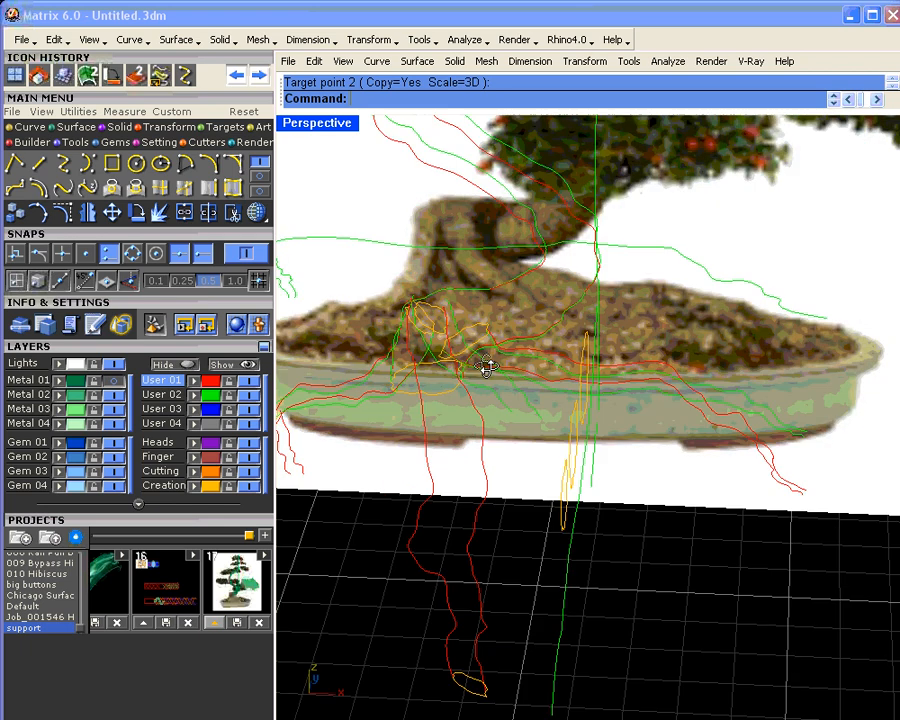
pyautogui.moveTo(486, 366); pyautogui.dragTo(494, 356, button='right')
pyautogui.click(86, 80)
pyautogui.click(660, 366)
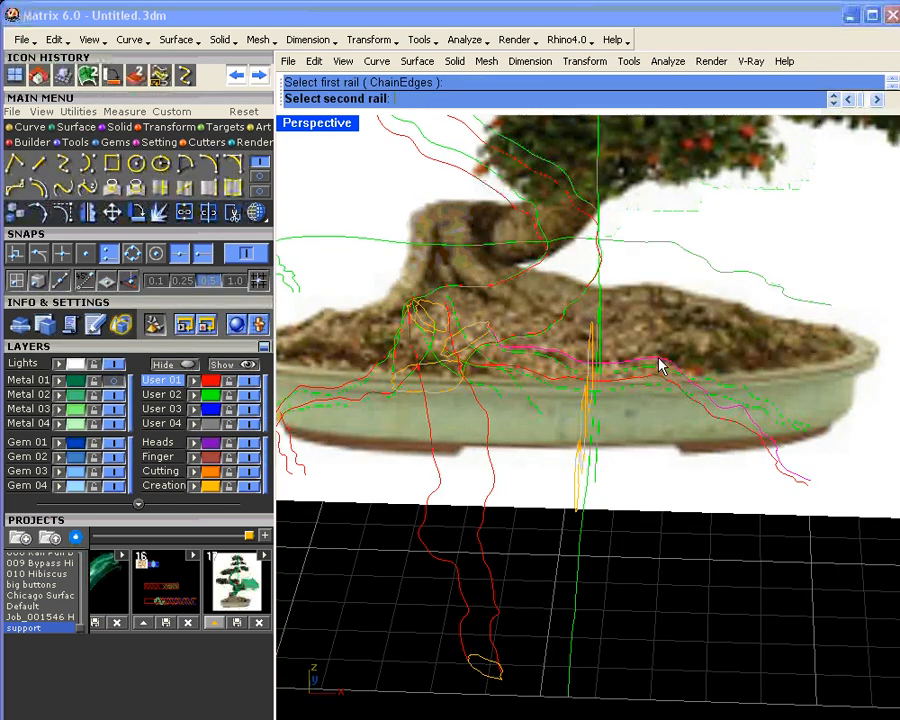
pyautogui.click(651, 383)
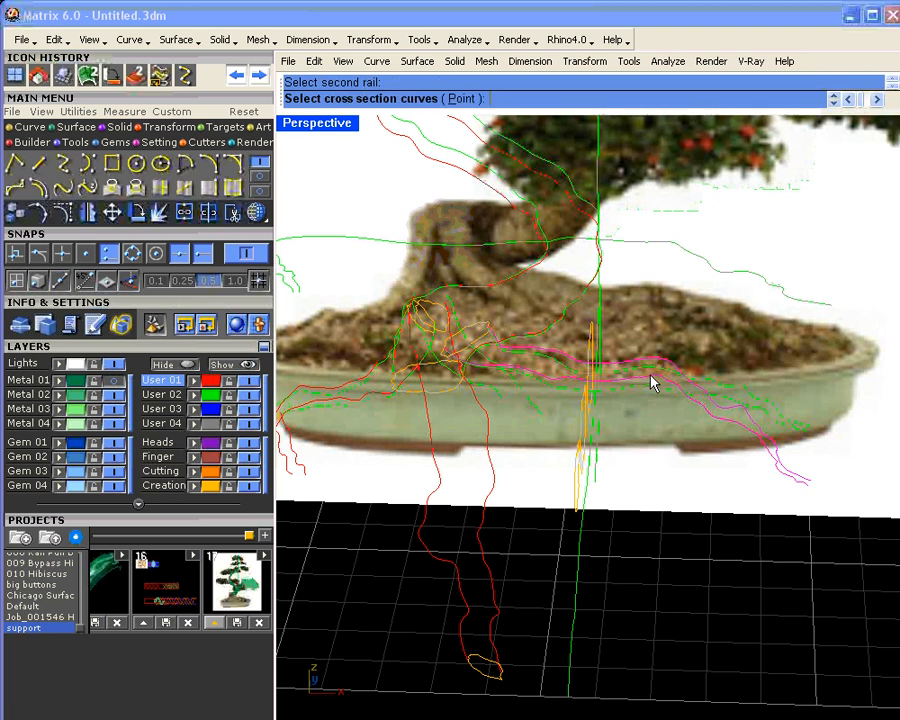
pyautogui.click(489, 349)
pyautogui.press('Return')
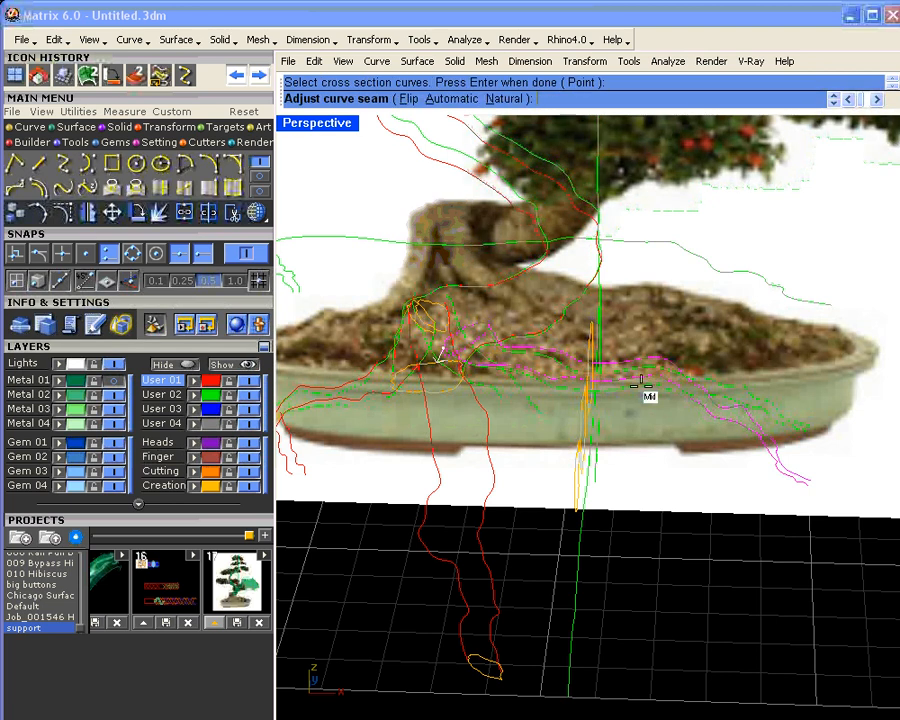
pyautogui.press('Return')
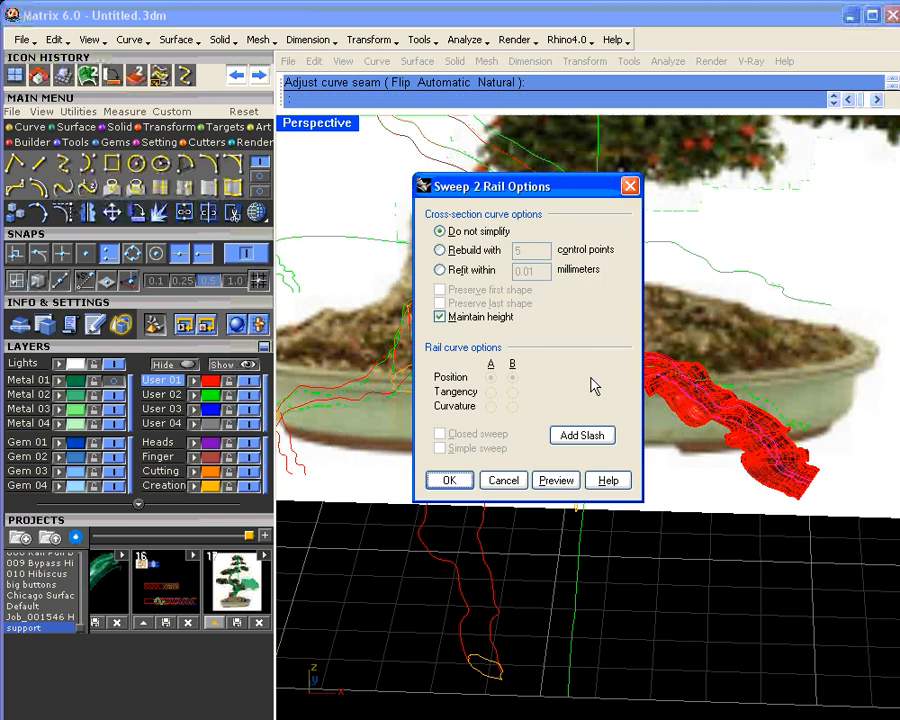
pyautogui.click(440, 316)
pyautogui.click(557, 484)
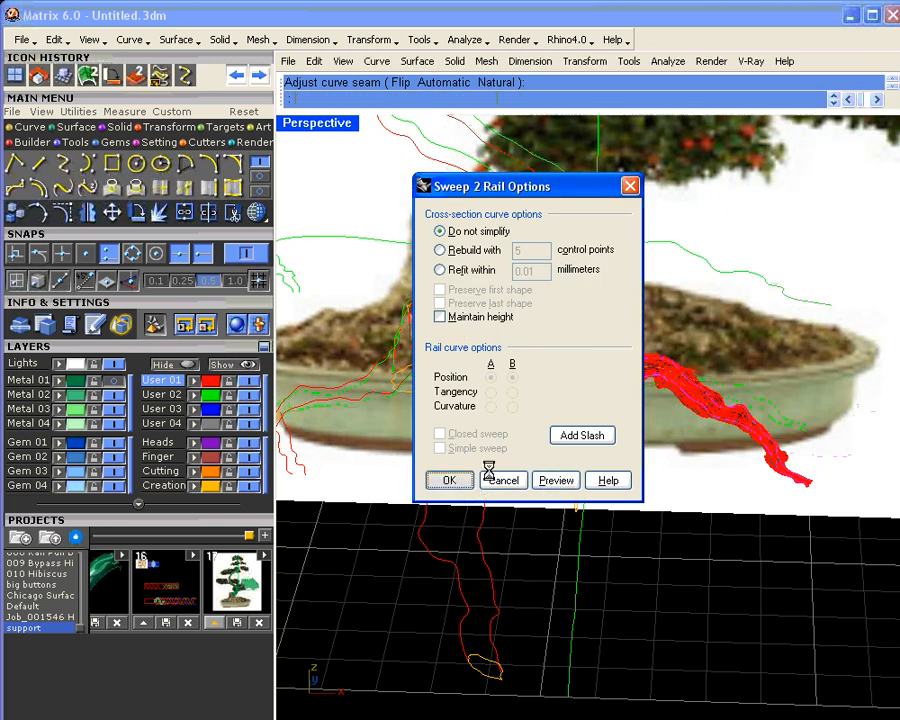
pyautogui.click(450, 481)
# Inspect the right-hand root surface up close and delete it
pyautogui.moveTo(619, 421); pyautogui.dragTo(613, 345, button='right')
pyautogui.scroll(5, 659, 366)
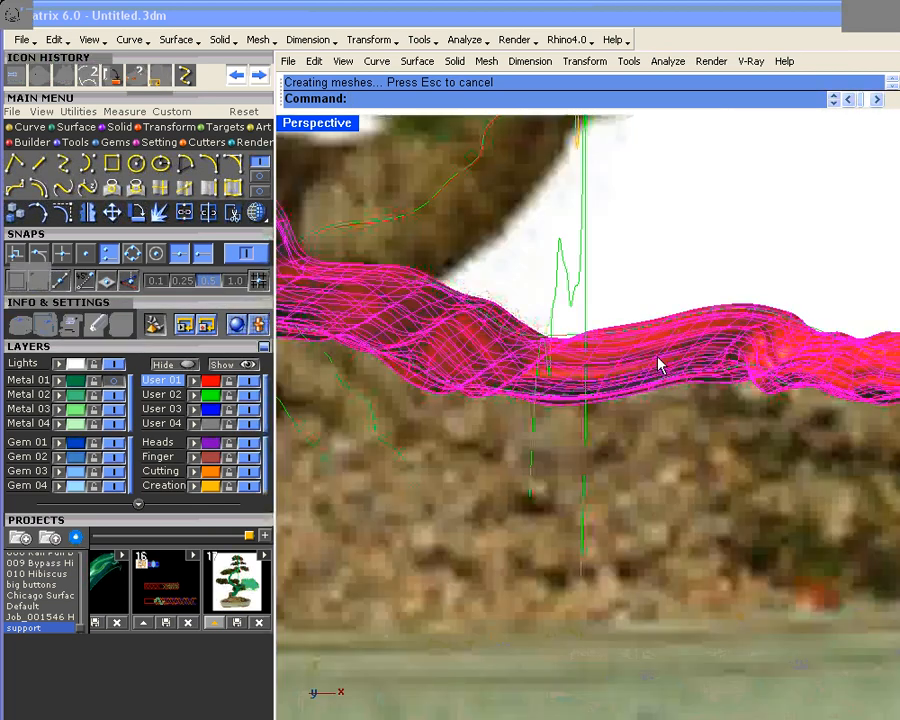
pyautogui.press('Delete')
# Set up a new Sweep 2 from the right-hand root's two rails and start profile, with Maintain height off
pyautogui.scroll(-4, 611, 381)
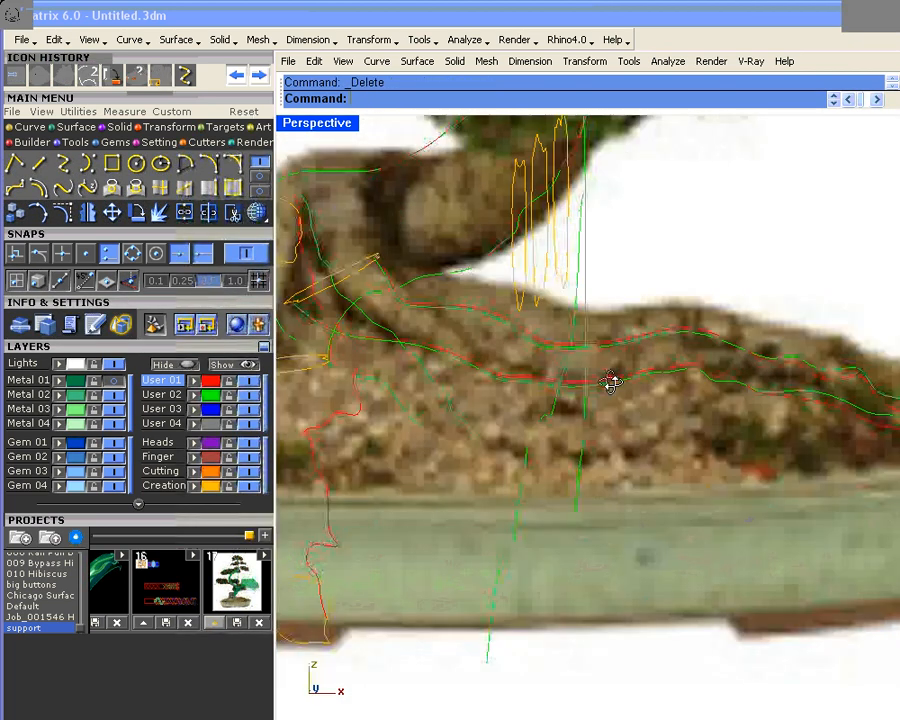
pyautogui.moveTo(611, 381); pyautogui.dragTo(613, 345, button='right')
pyautogui.click(88, 75)
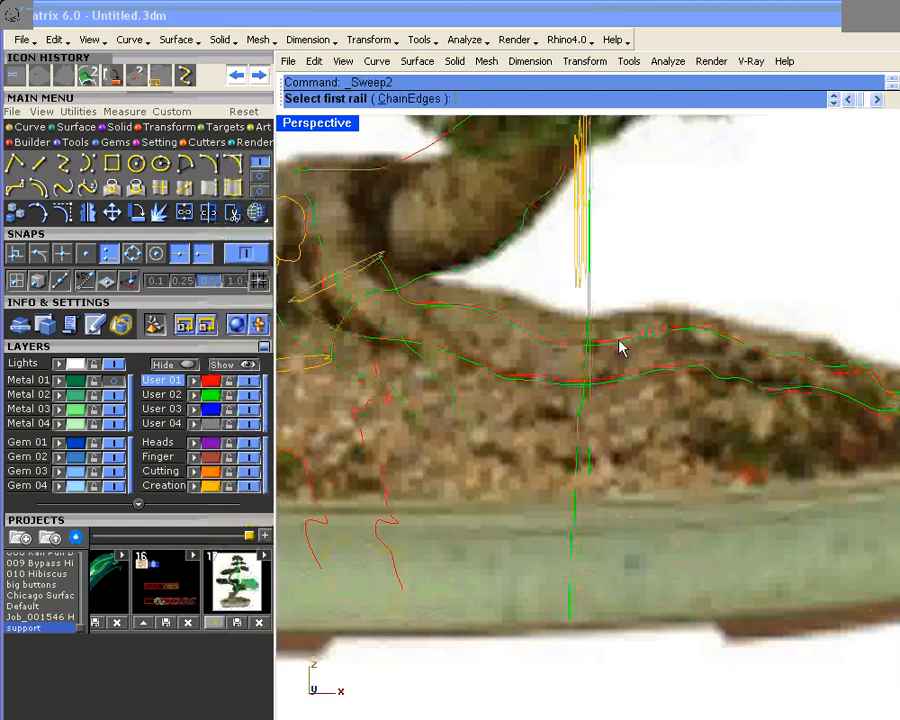
pyautogui.click(613, 345)
pyautogui.click(613, 381)
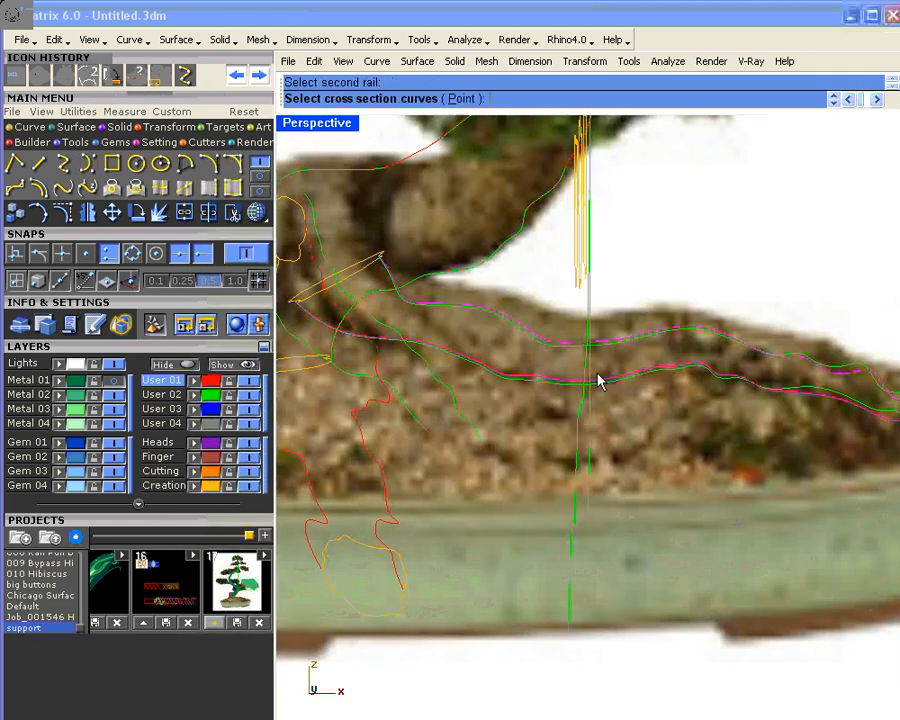
pyautogui.click(364, 266)
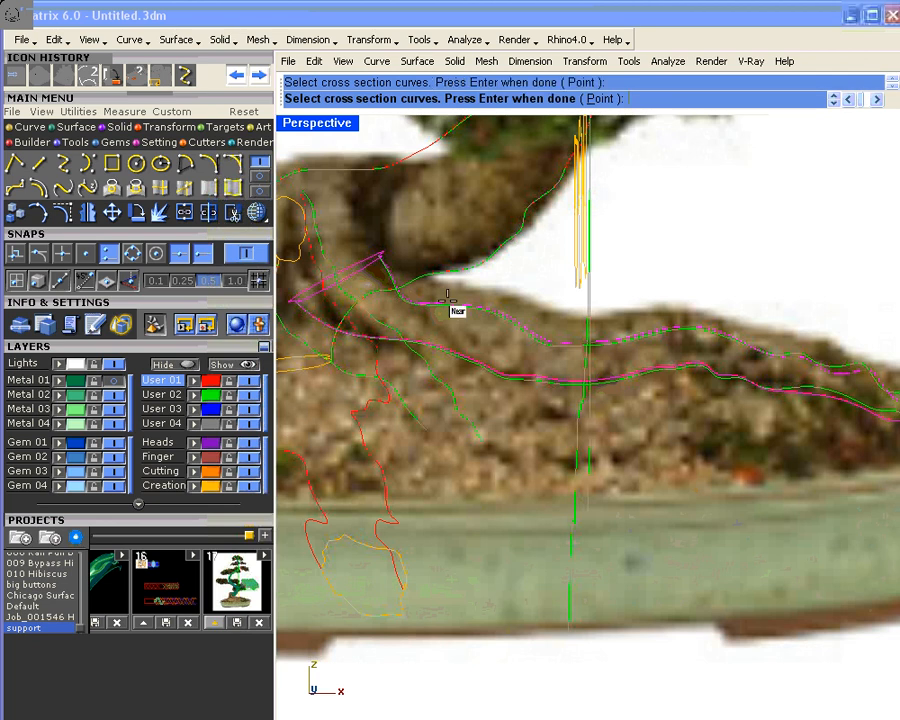
pyautogui.press('Return')
pyautogui.press('Return')
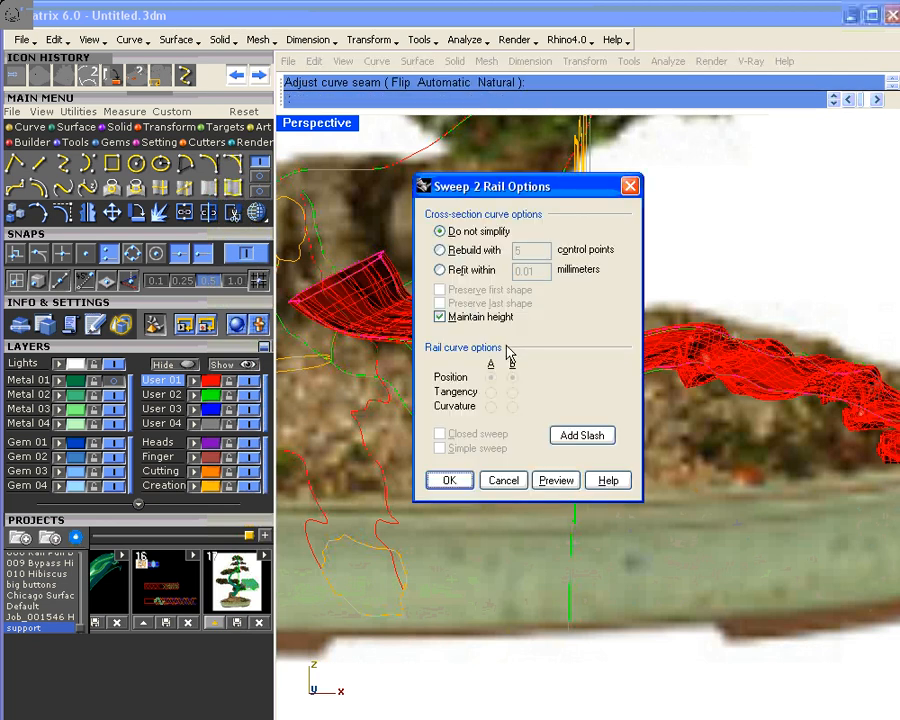
pyautogui.click(440, 319)
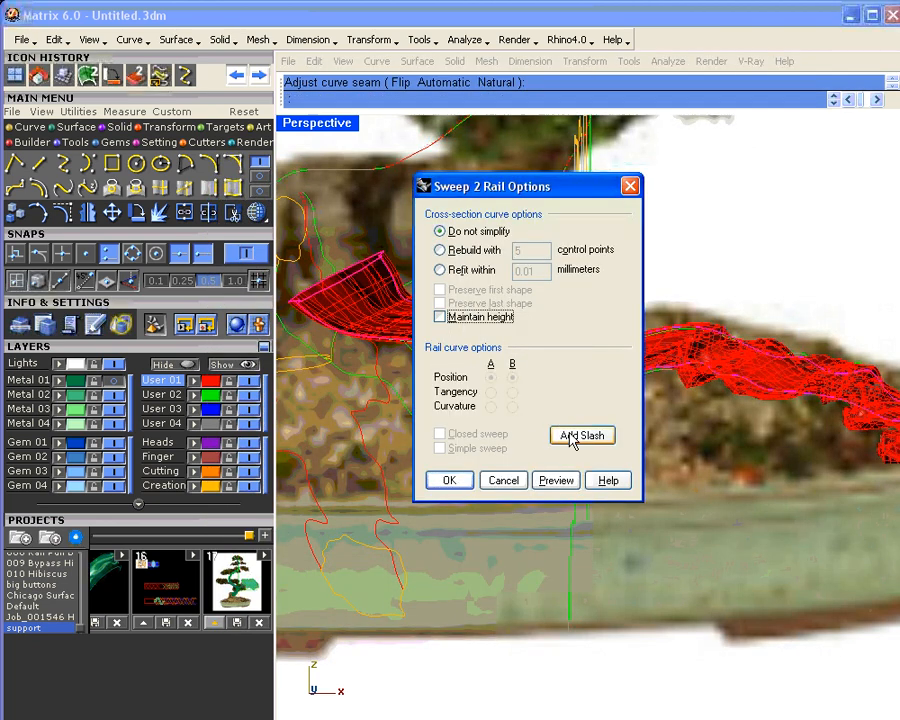
# Add three slashes between the two rails of the right-hand root's sweep, spaced from its middle toward the tip
pyautogui.click(571, 437)
pyautogui.click(532, 337)
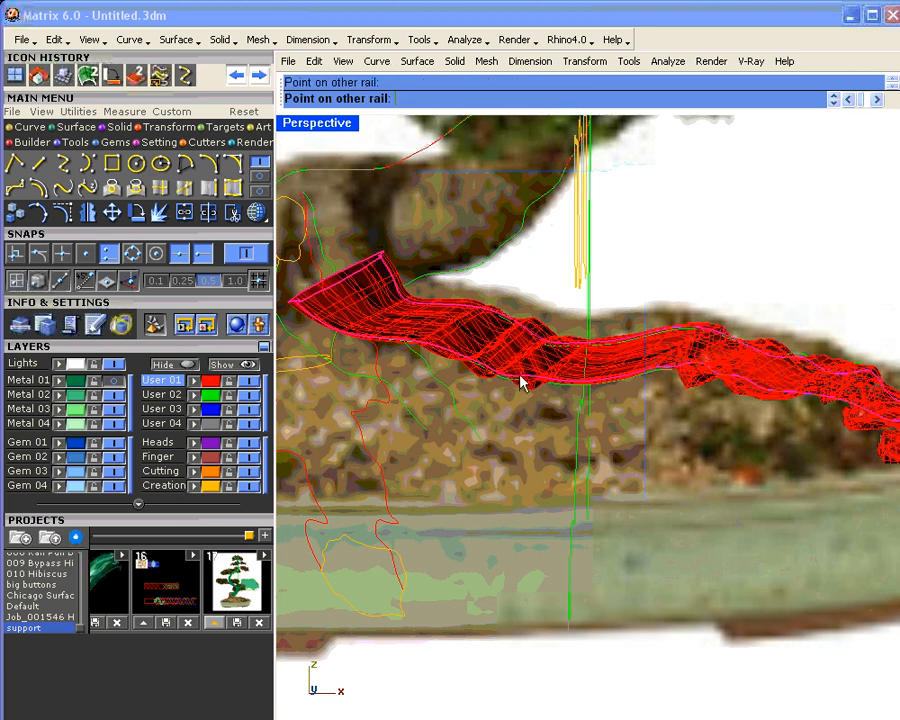
pyautogui.click(519, 379)
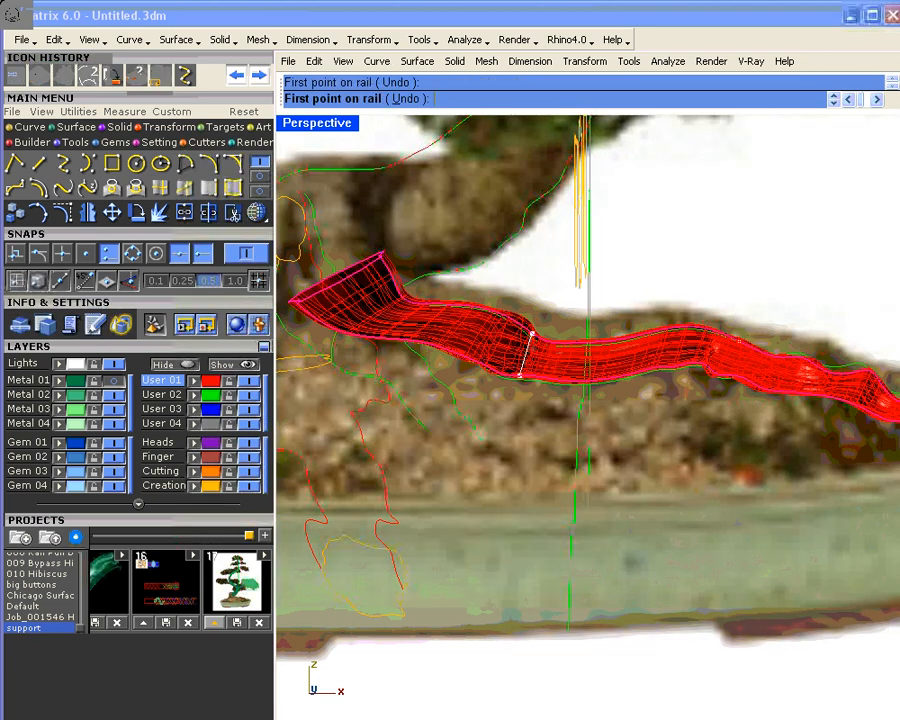
pyautogui.click(740, 343)
pyautogui.click(729, 377)
pyautogui.keyDown('shift'); pyautogui.moveTo(744, 436); pyautogui.dragTo(586, 421, button='right'); pyautogui.keyUp('shift')
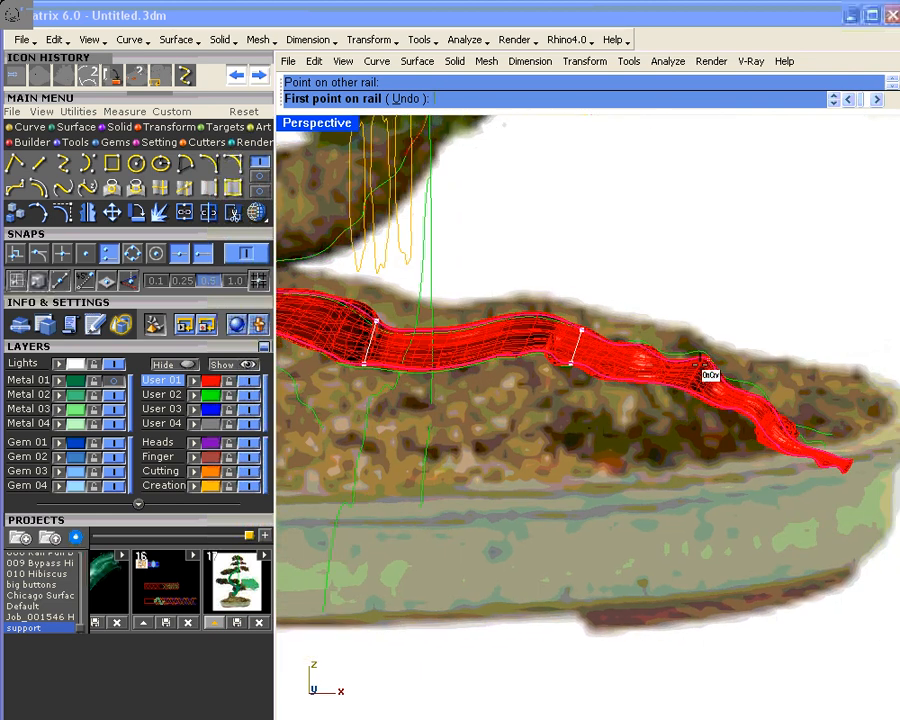
pyautogui.click(706, 360)
pyautogui.click(692, 392)
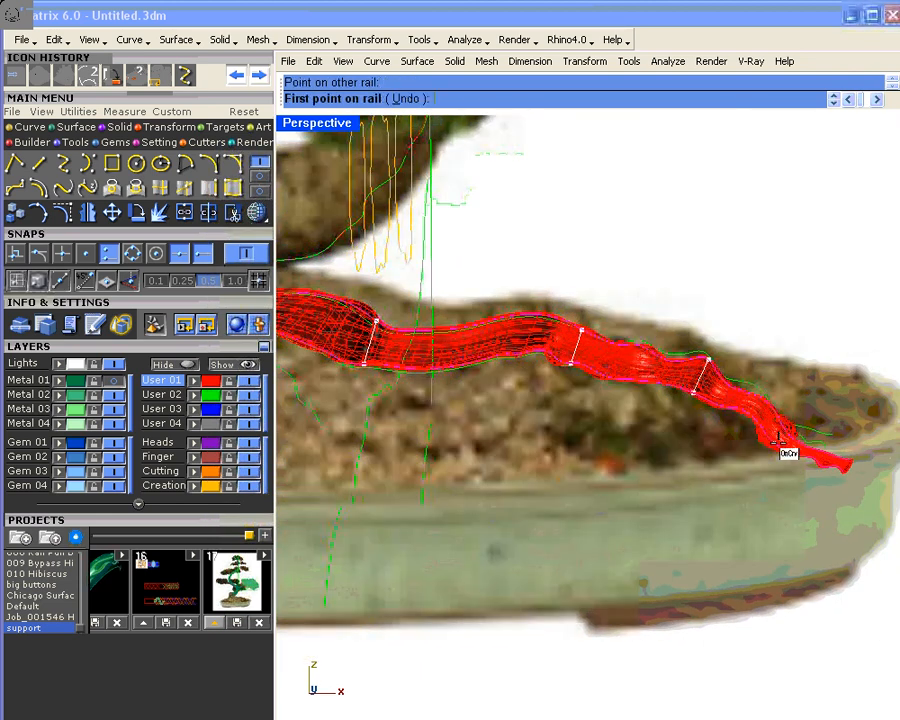
# Try a fourth slash close to the root's tip, check the twisting around it and undo that slash
pyautogui.scroll(2, 776, 437)
pyautogui.click(779, 400)
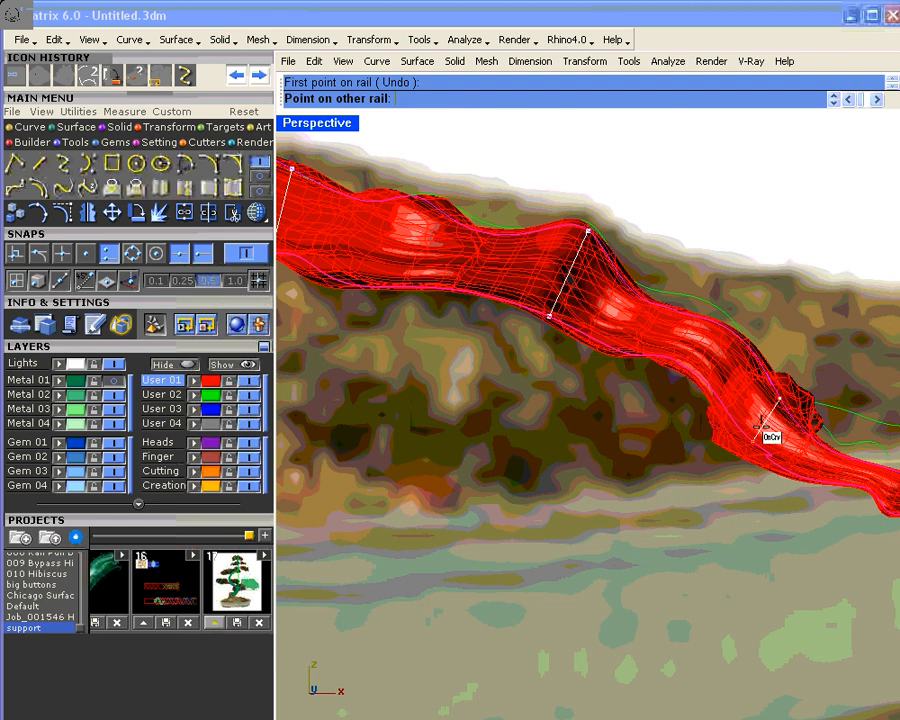
pyautogui.click(757, 438)
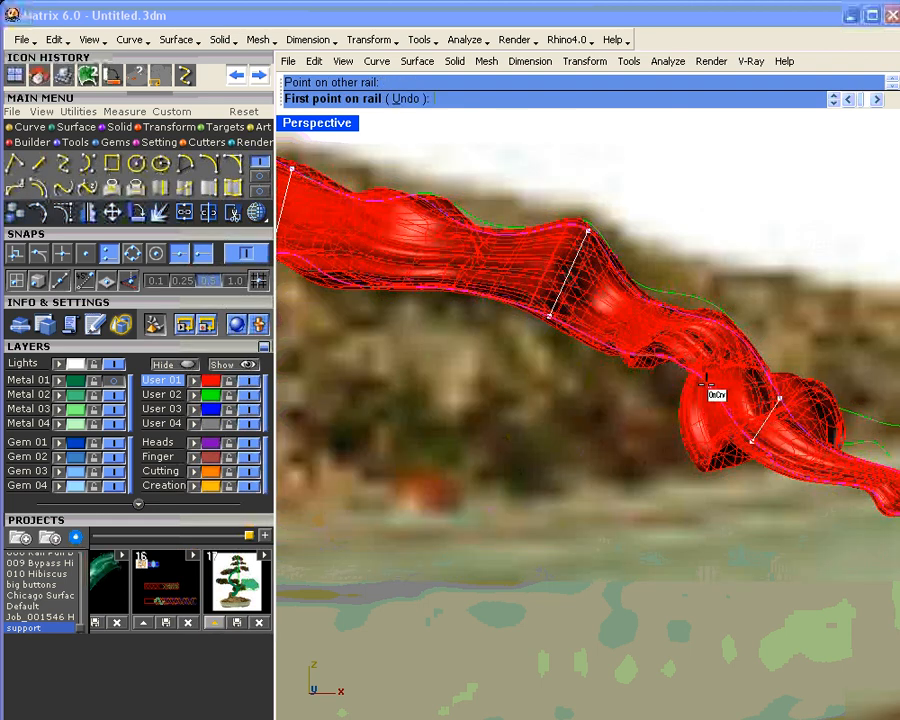
pyautogui.scroll(-2, 708, 383)
pyautogui.moveTo(665, 475); pyautogui.dragTo(420, 460, button='right')
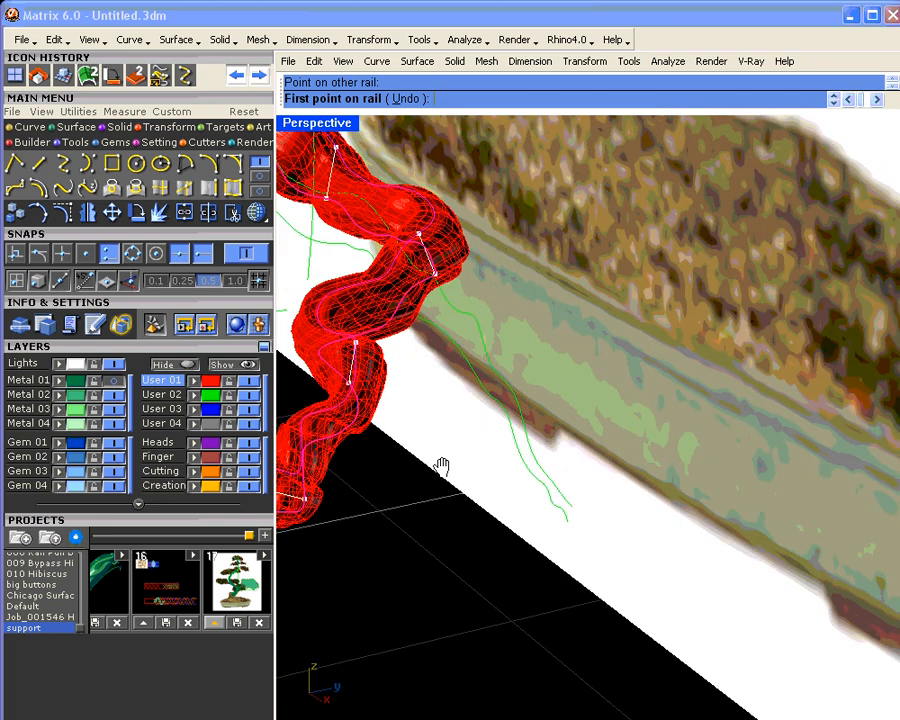
pyautogui.moveTo(546, 462); pyautogui.dragTo(576, 482, button='right')
pyautogui.moveTo(502, 462)
pyautogui.mouseDown(button='right')
pyautogui.moveTo(468, 447)
pyautogui.moveTo(512, 461)
pyautogui.mouseUp(button='right')
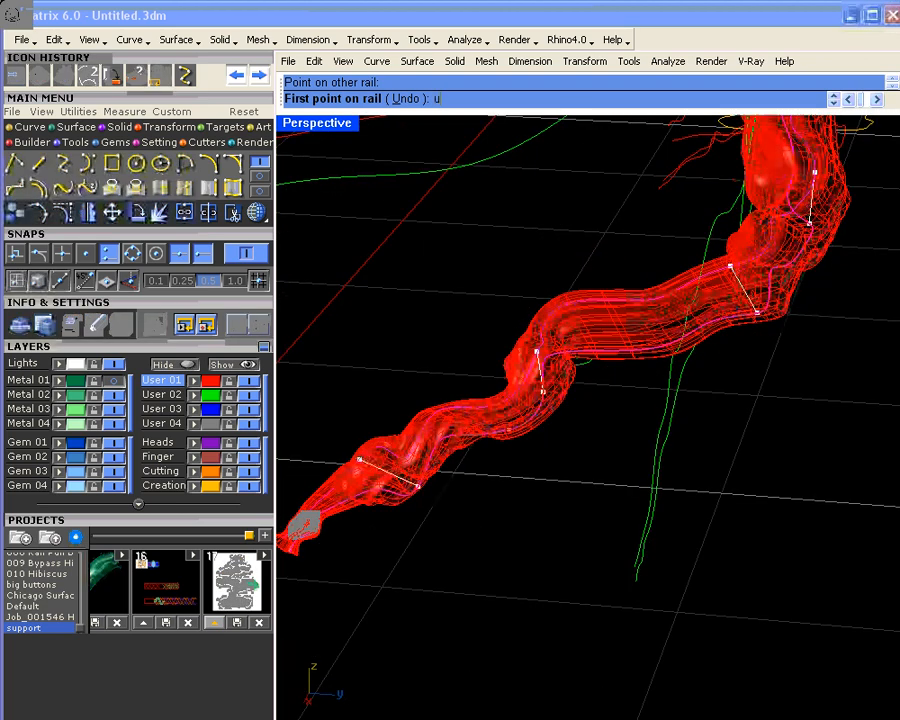
pyautogui.press('Return')
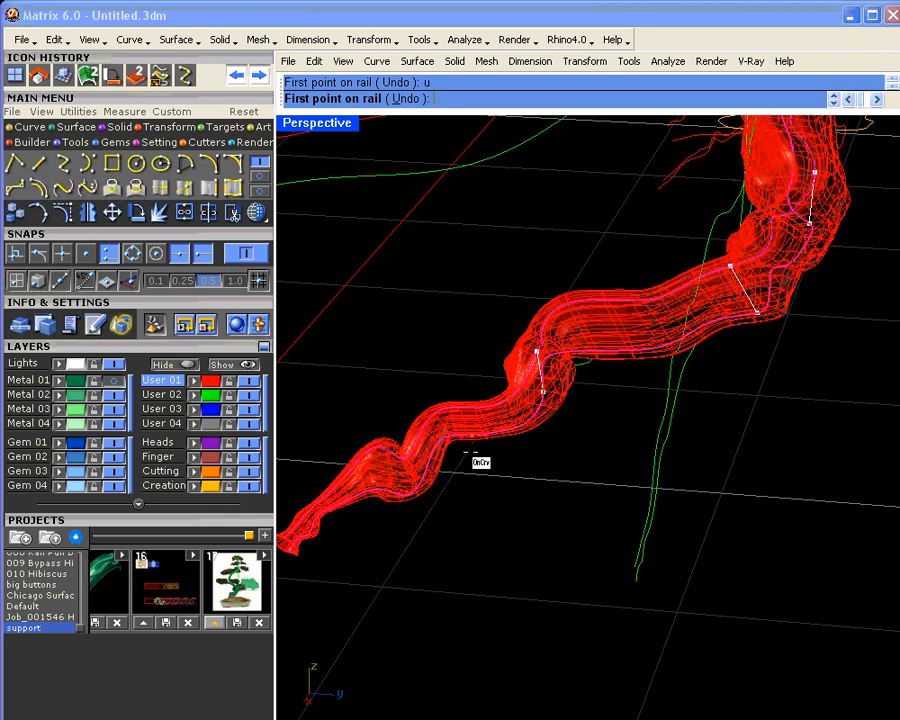
# Add two slashes across the rails near the root's tip and complete the sweep with Maintain height off
pyautogui.click(421, 432)
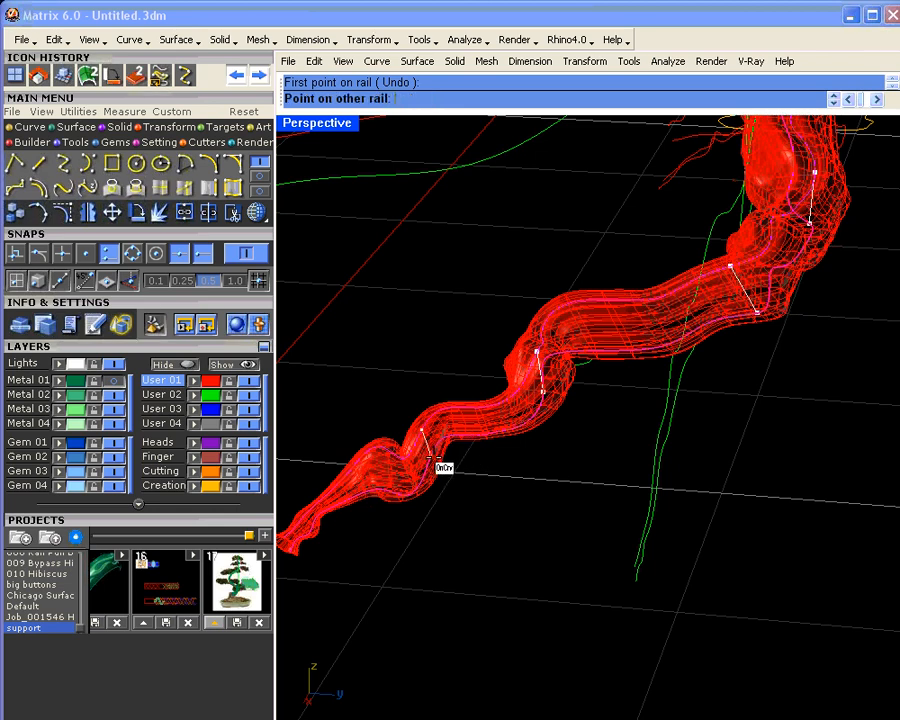
pyautogui.click(437, 461)
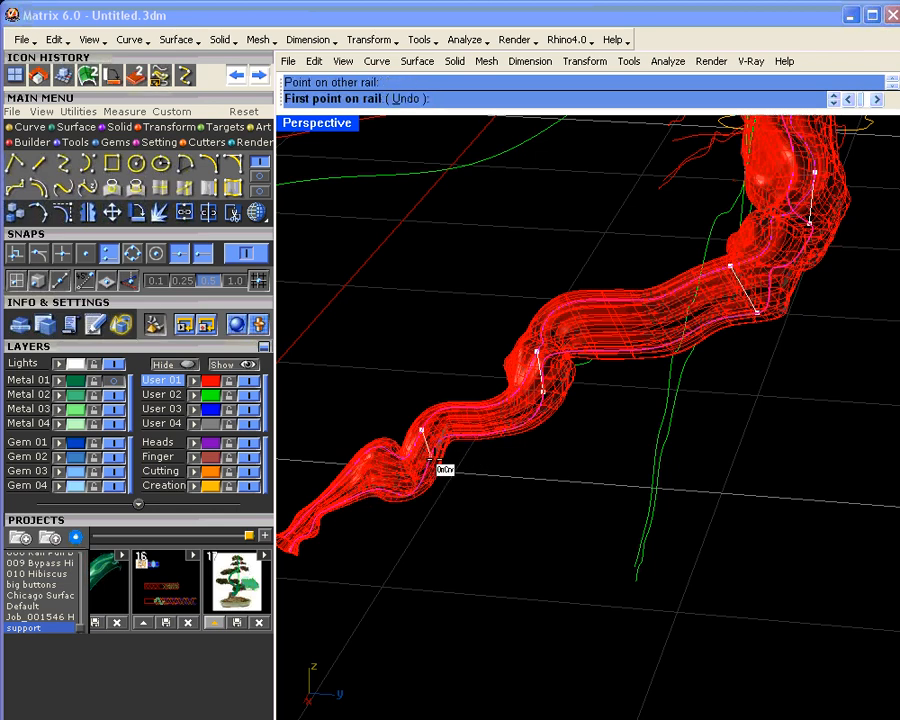
pyautogui.click(358, 470)
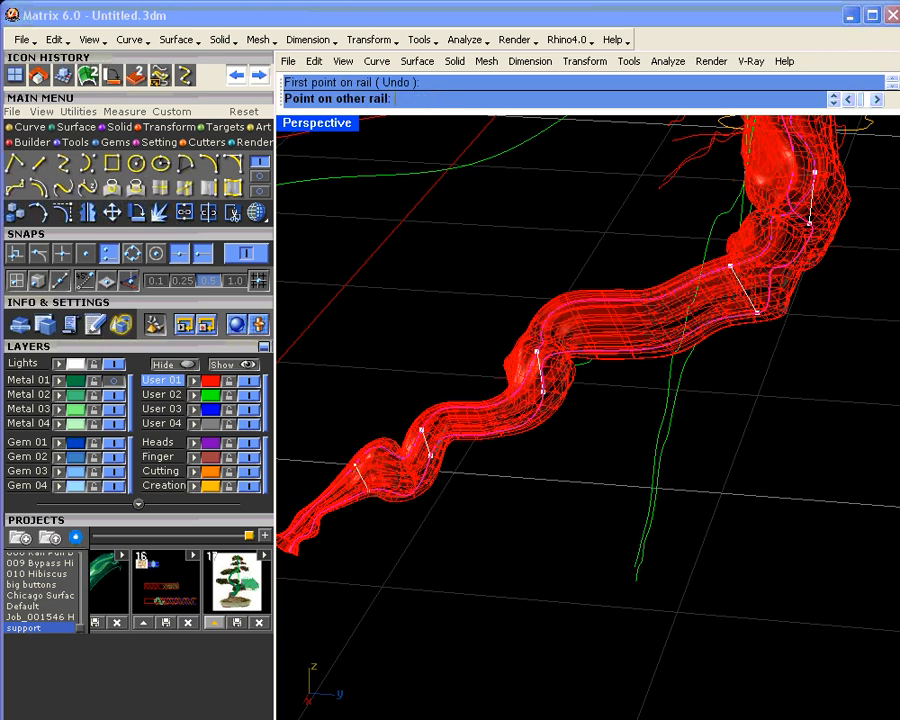
pyautogui.click(367, 505)
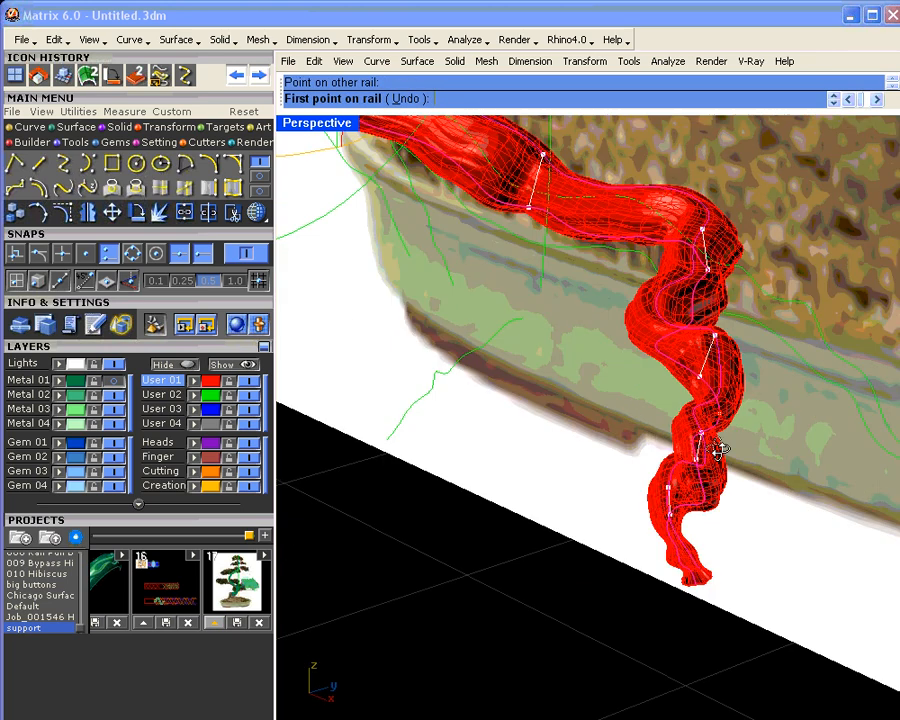
pyautogui.moveTo(719, 449); pyautogui.dragTo(777, 427, button='right')
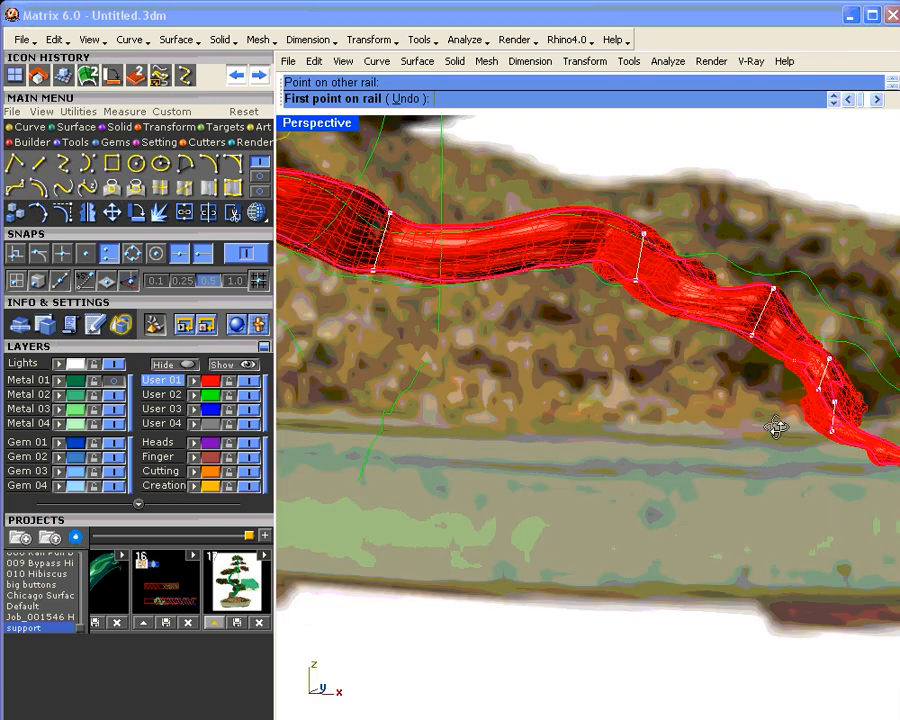
pyautogui.press('Return')
pyautogui.click(456, 478)
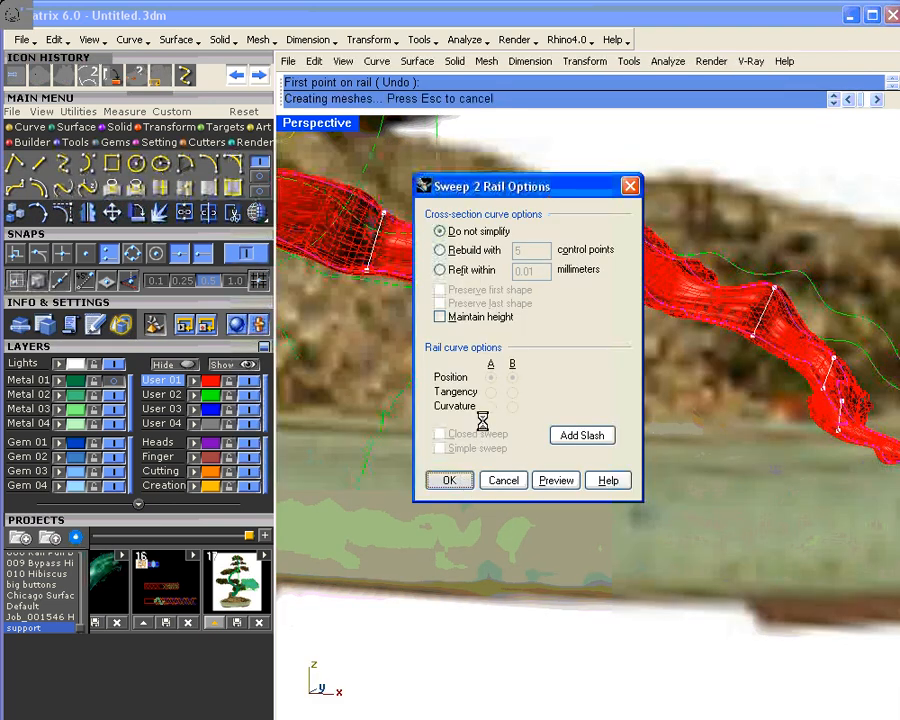
# Assign the new right-hand root surface to the Metal 01 layer and show that layer to inspect the assembled roots
pyautogui.scroll(-5, 545, 300)
pyautogui.click(541, 296)
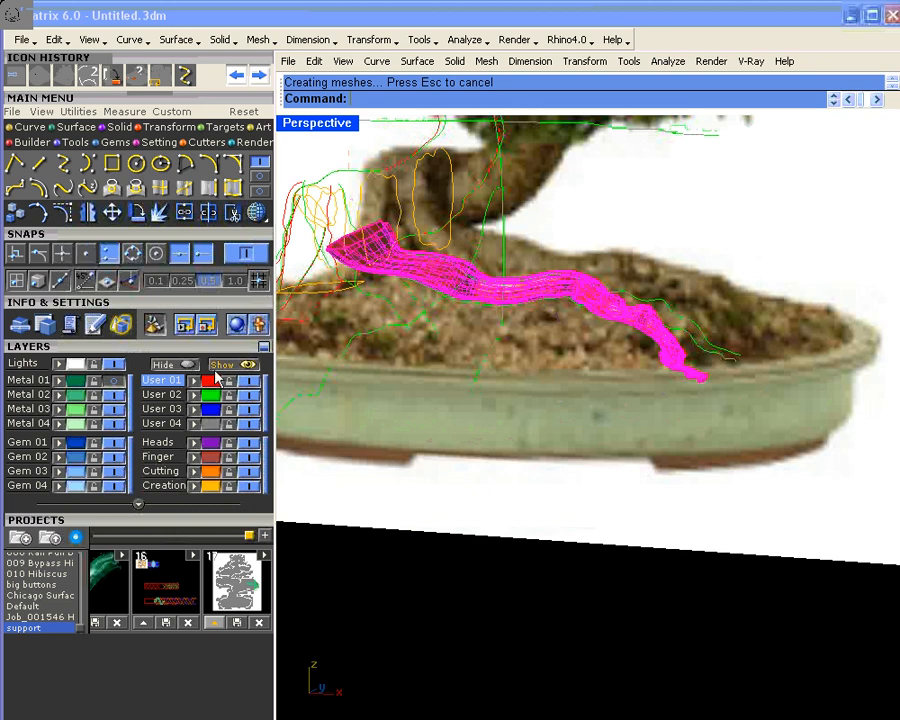
pyautogui.click(59, 383)
pyautogui.click(114, 382)
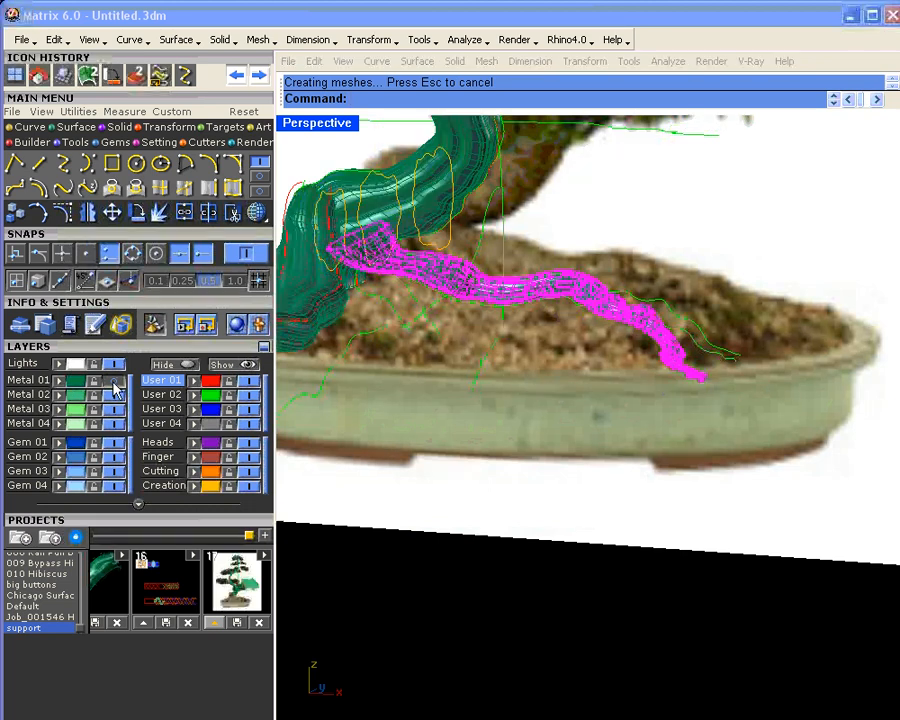
pyautogui.click(475, 586)
pyautogui.scroll(-4, 456, 337)
pyautogui.moveTo(460, 345); pyautogui.dragTo(371, 260, button='right')
pyautogui.moveTo(551, 418); pyautogui.dragTo(400, 250, button='right')
# Bend the long front root downward in the Side View, with object snaps off and the spine running out past its tip
pyautogui.doubleClick(343, 128)
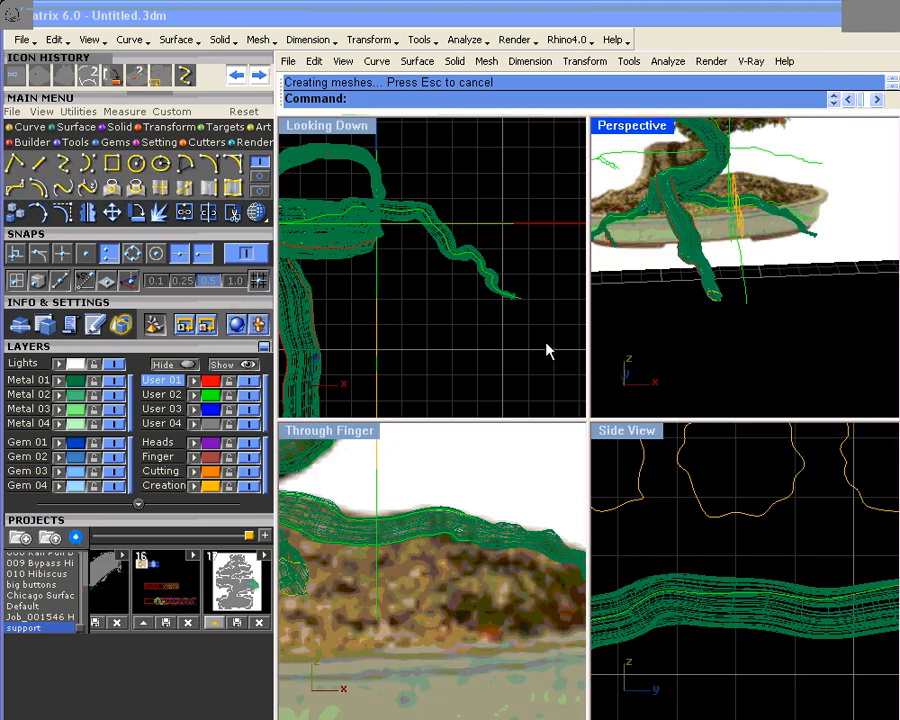
pyautogui.scroll(-10, 695, 532)
pyautogui.scroll(4, 755, 568)
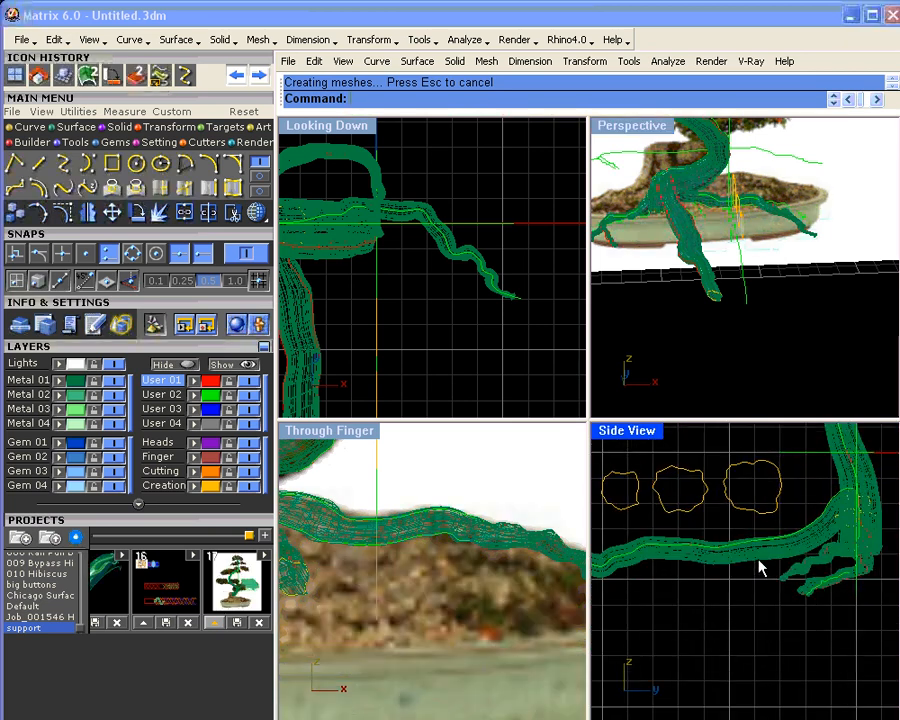
pyautogui.click(755, 564)
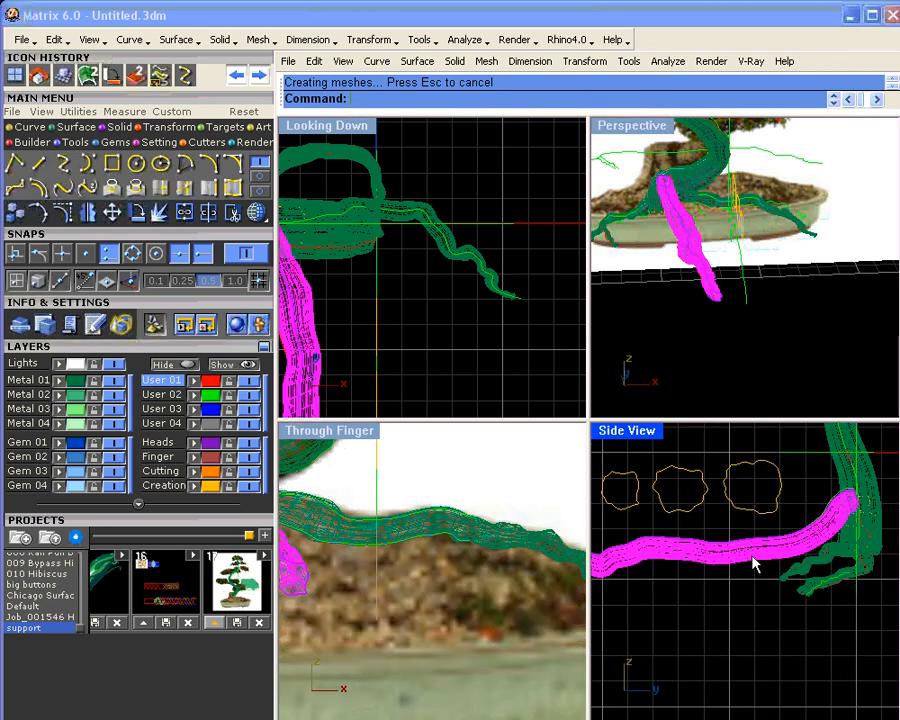
pyautogui.click(166, 127)
pyautogui.click(159, 186)
pyautogui.moveTo(806, 527); pyautogui.dragTo(858, 502, button='right')
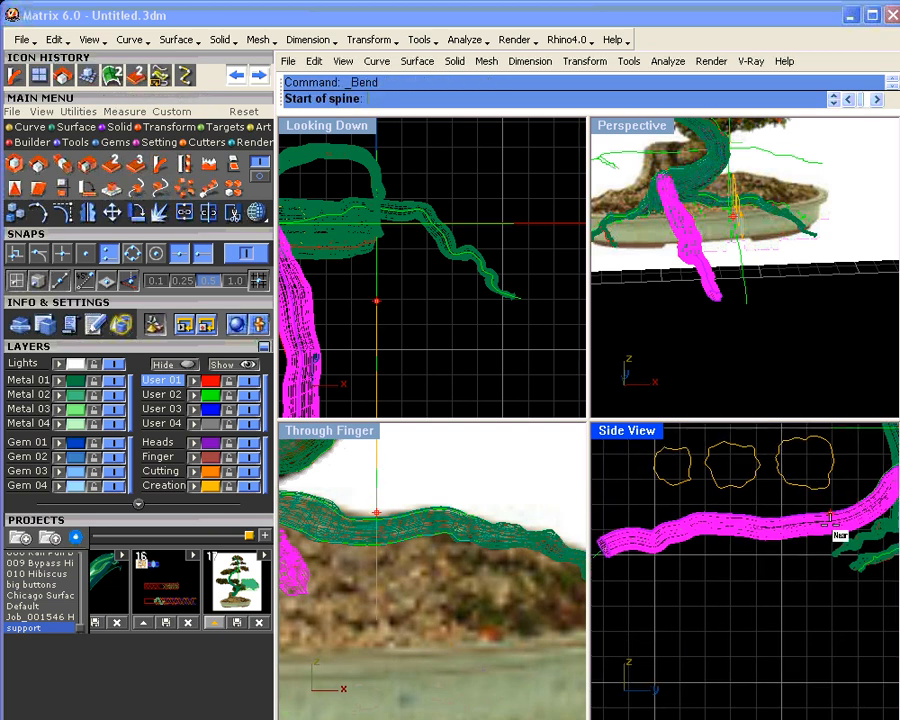
pyautogui.click(256, 256)
pyautogui.moveTo(763, 523); pyautogui.dragTo(730, 499, button='right')
pyautogui.click(811, 497)
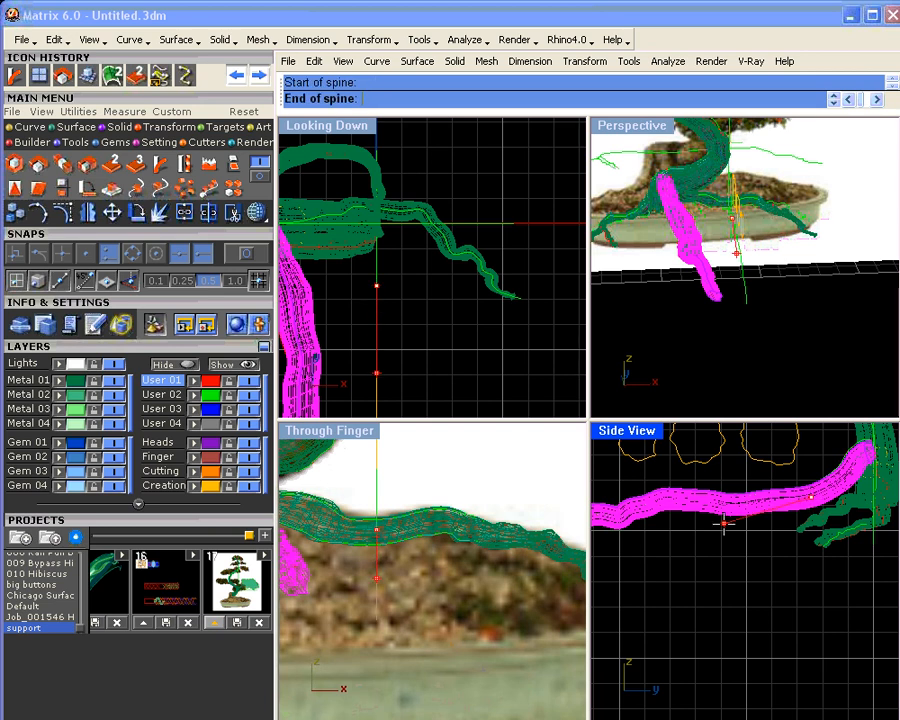
pyautogui.scroll(-3, 775, 526)
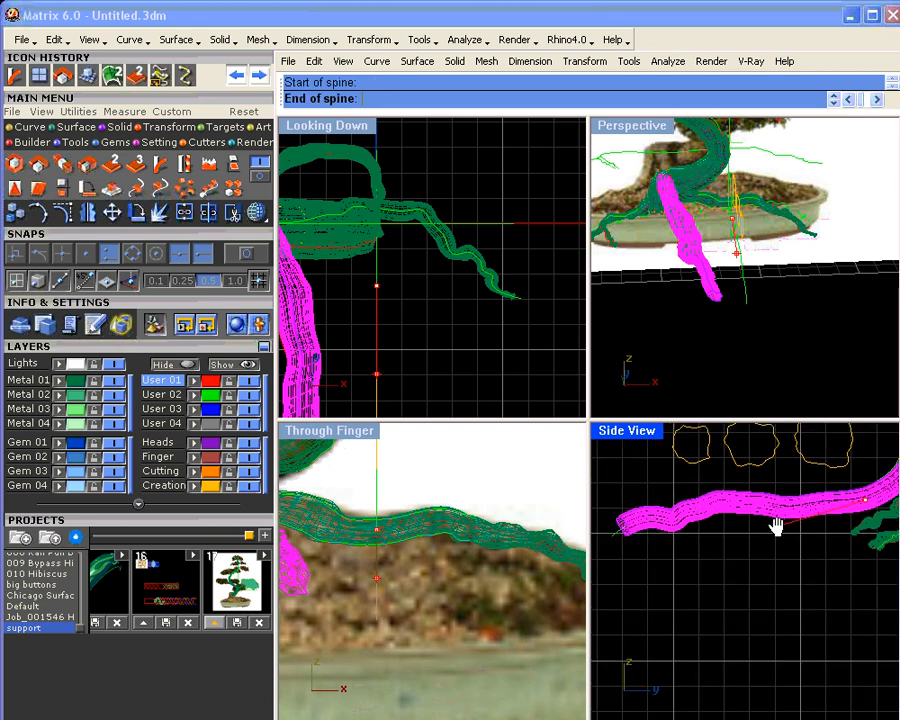
pyautogui.click(620, 527)
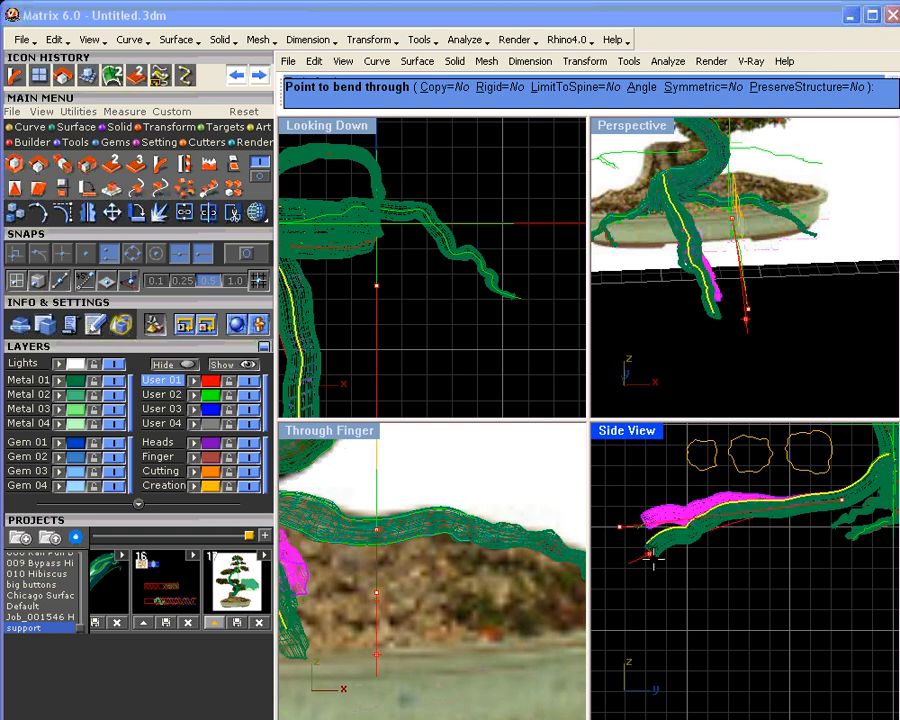
pyautogui.click(649, 552)
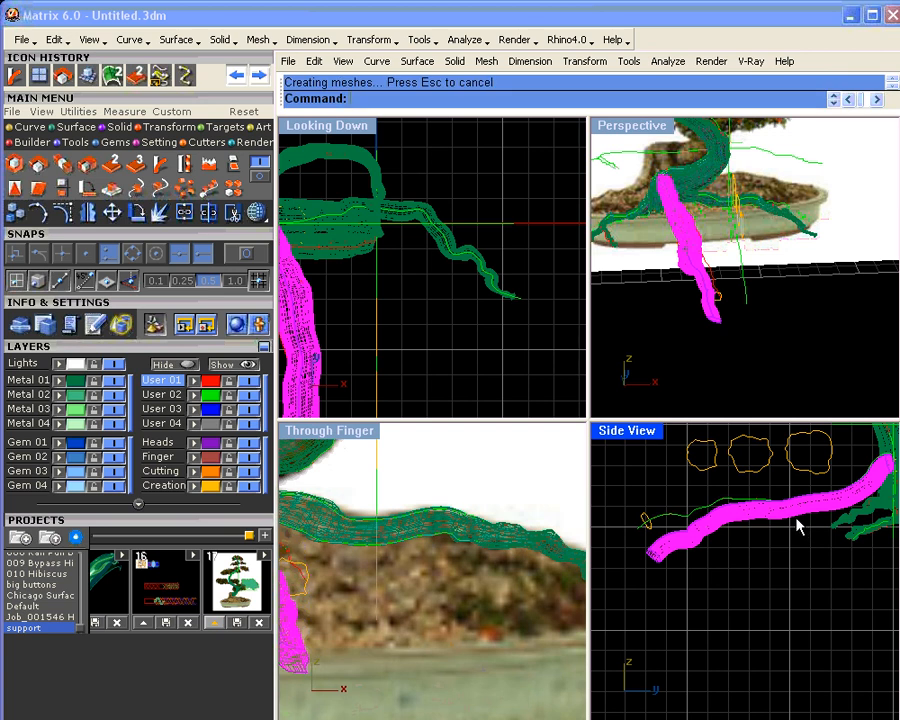
# Bend the front root again from its middle so that its outer half curls back underneath into a C shape
pyautogui.rightClick(797, 521)
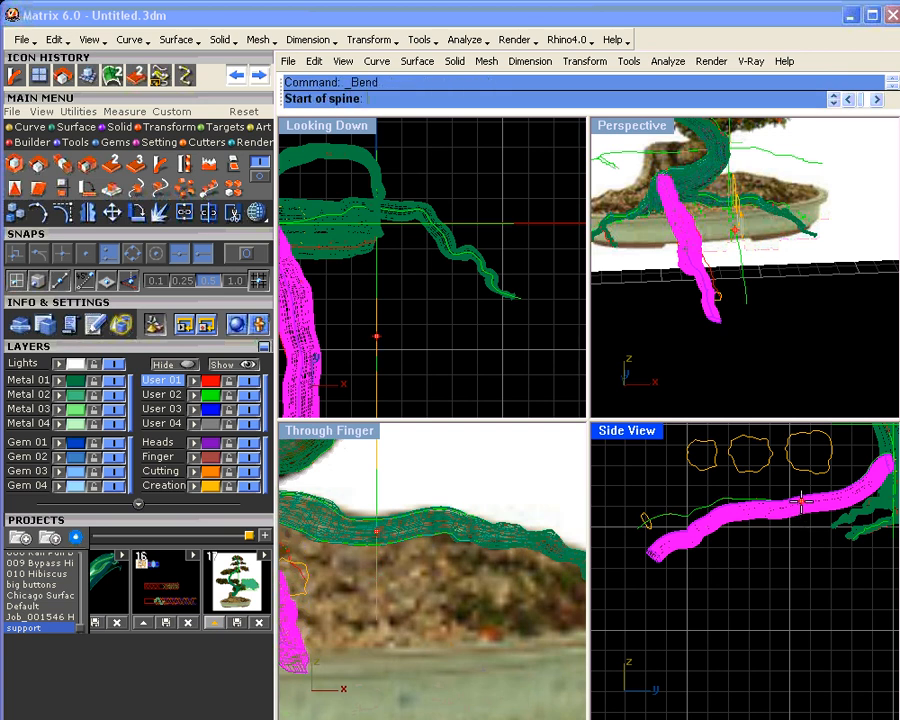
pyautogui.click(800, 502)
pyautogui.click(625, 560)
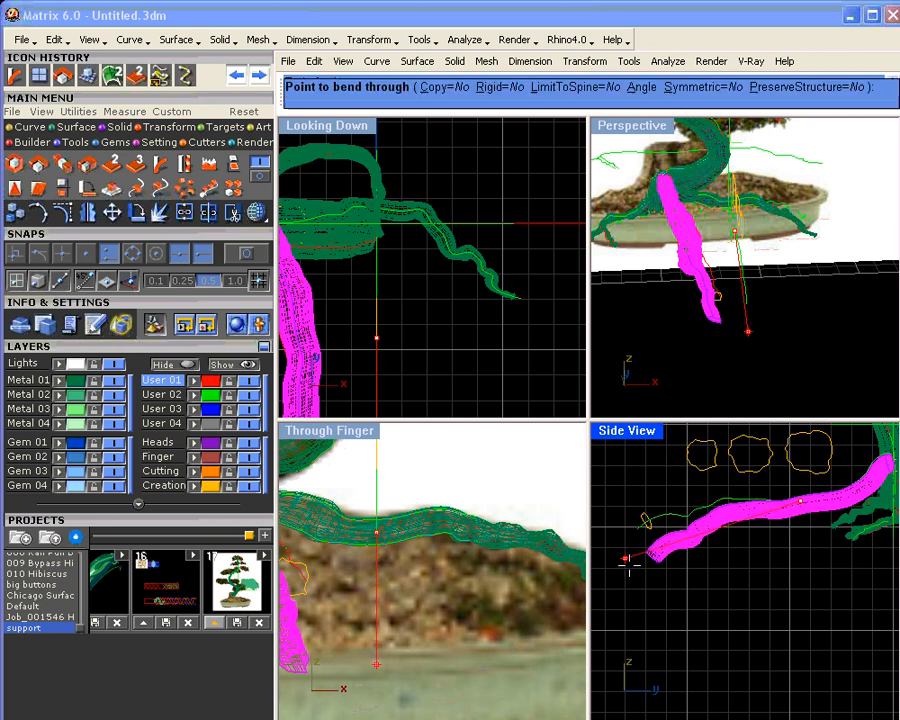
pyautogui.click(676, 576)
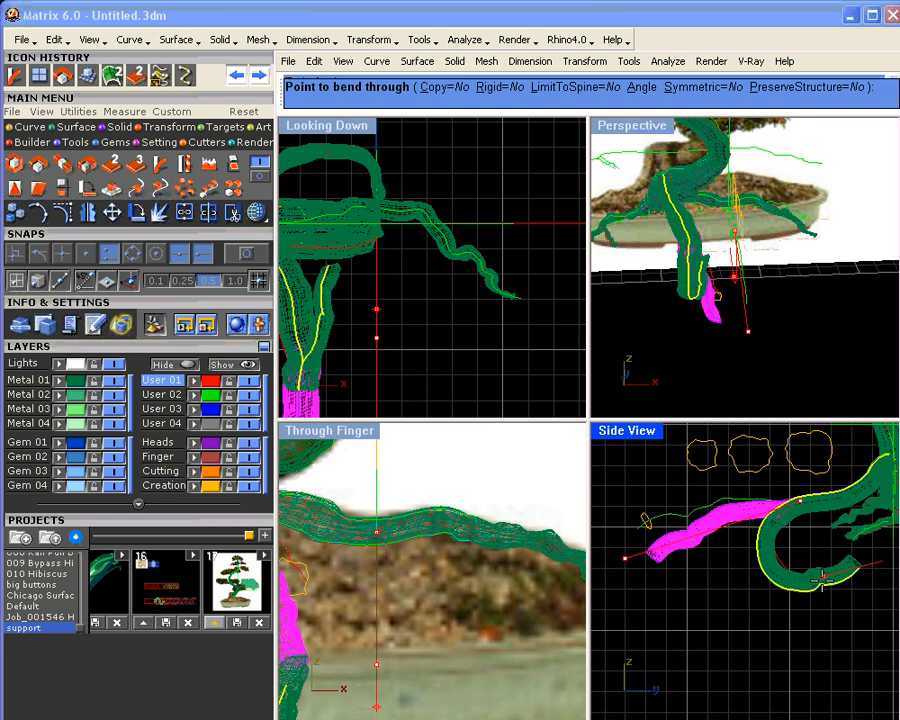
pyautogui.click(822, 578)
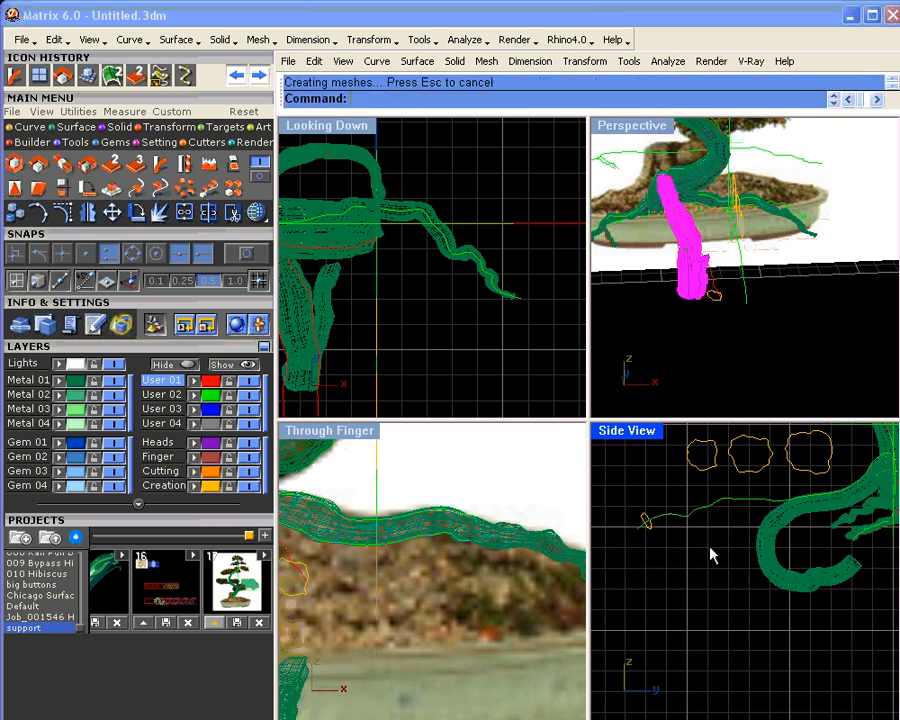
# Draw an open interpolated curve in the Side View crossing the curled root at the start of its bend
pyautogui.click(30, 127)
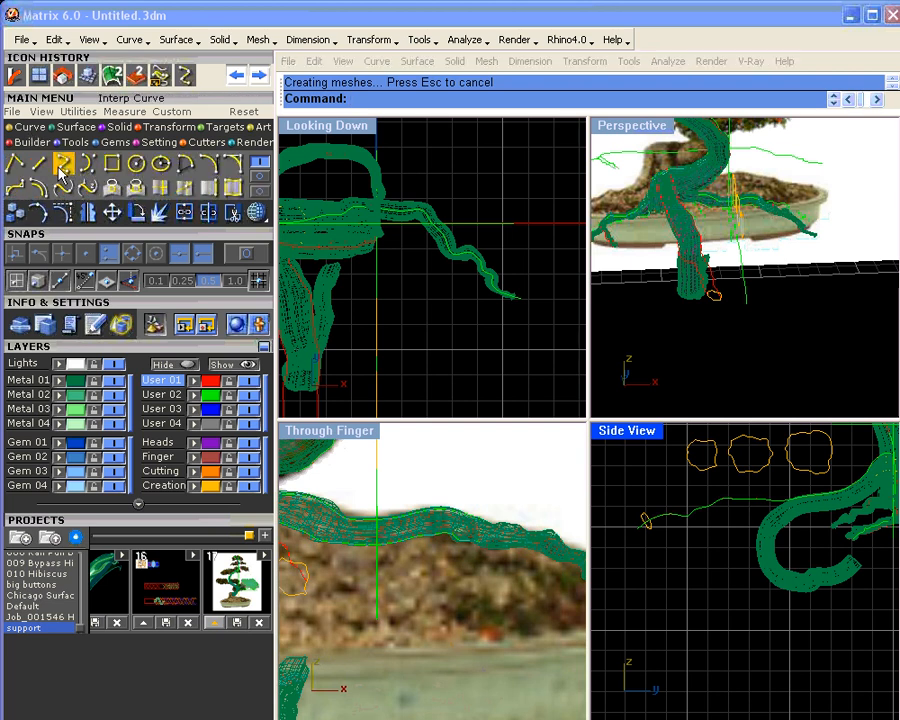
pyautogui.click(65, 170)
pyautogui.scroll(5, 736, 508)
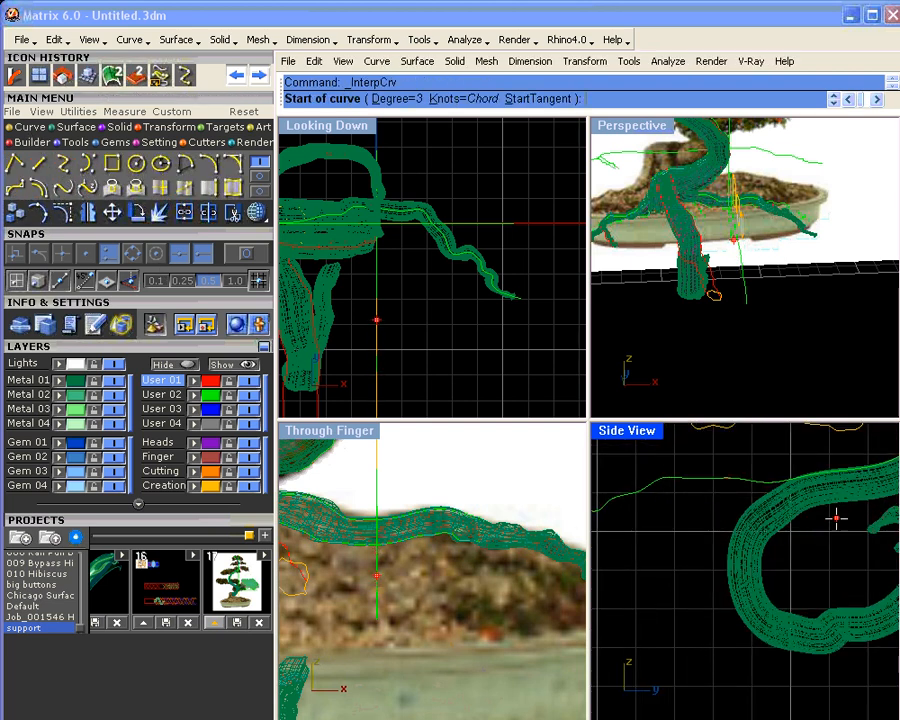
pyautogui.click(834, 513)
pyautogui.click(804, 512)
pyautogui.click(784, 511)
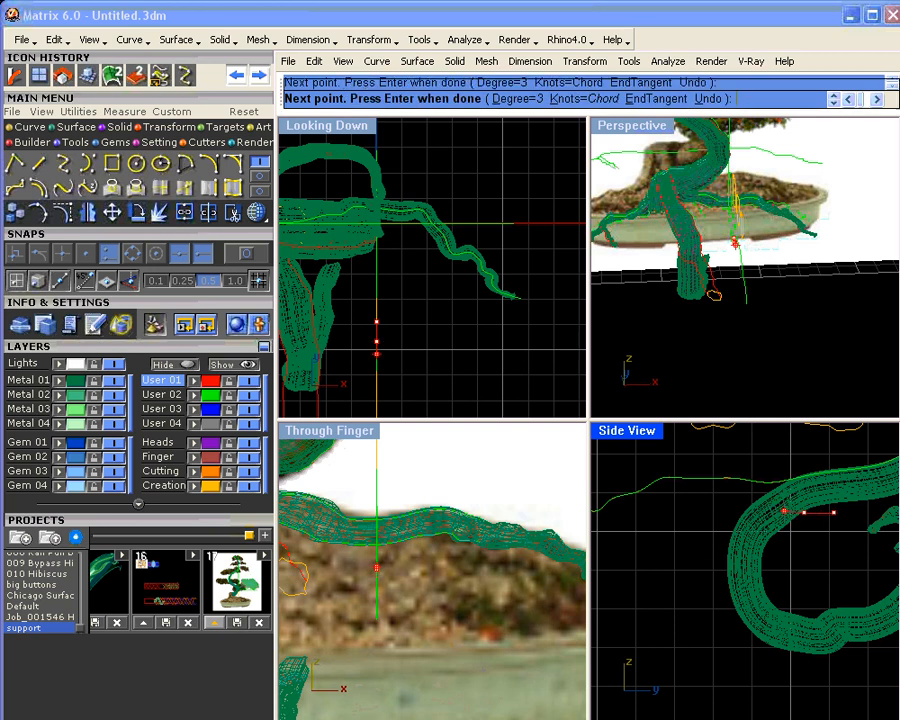
pyautogui.click(767, 509)
pyautogui.click(755, 515)
pyautogui.click(686, 531)
pyautogui.press('Return')
# Split the curled front root surface using the newly drawn curve as the cutting object
pyautogui.click(757, 537)
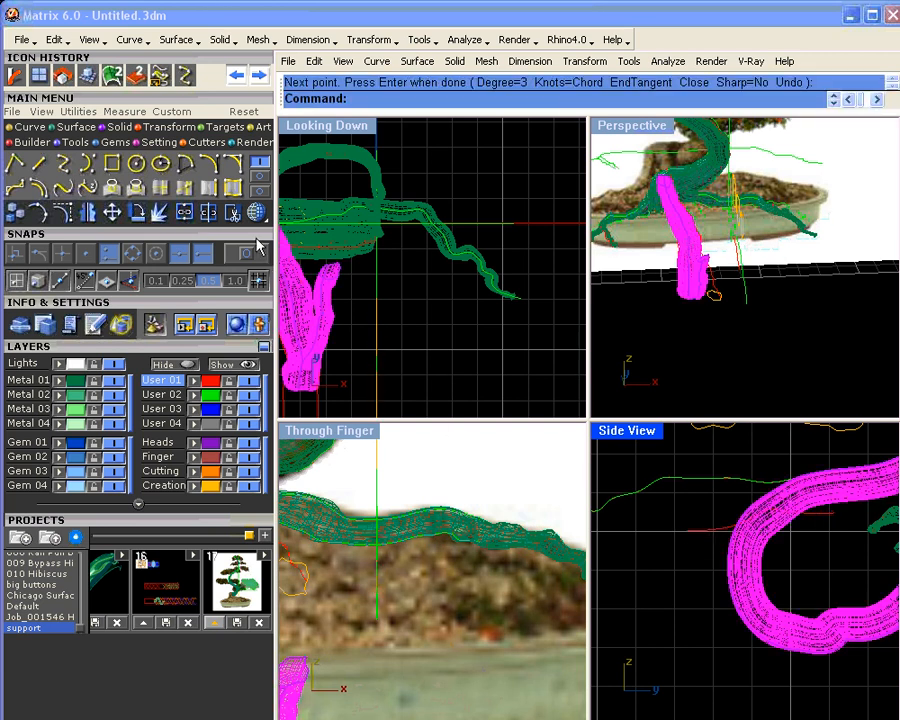
pyautogui.click(209, 213)
pyautogui.click(712, 534)
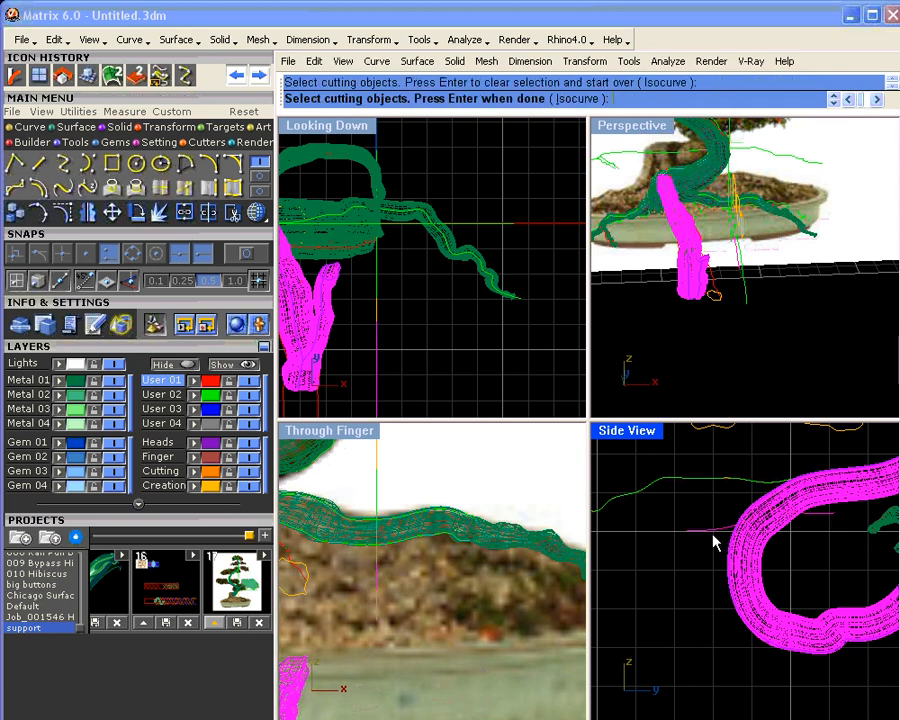
pyautogui.press('Return')
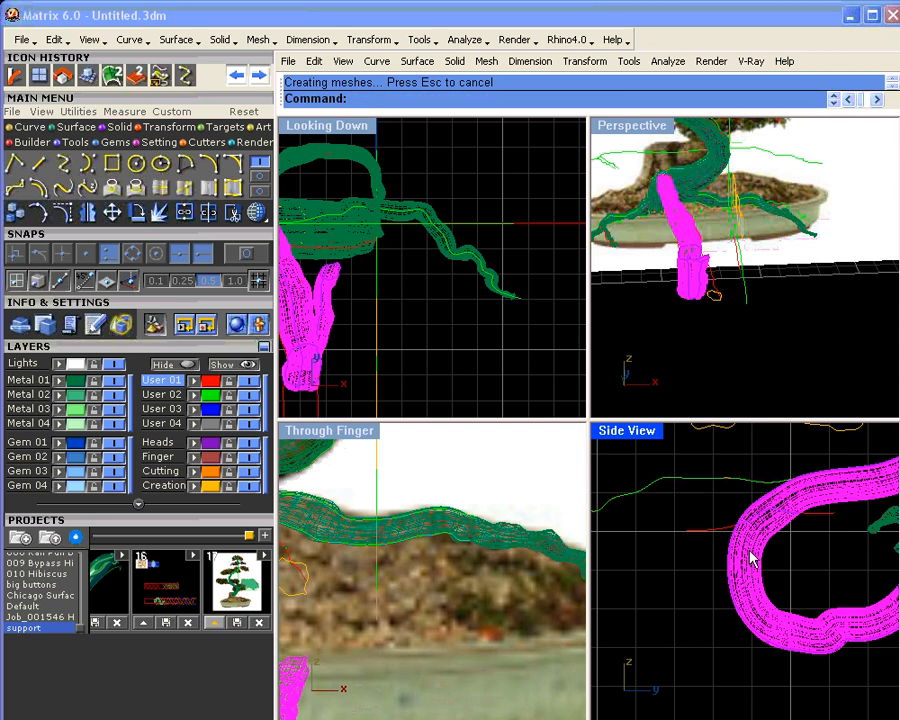
# Delete the split-off curled part of the front root together with the curve used to cut it
pyautogui.press('Delete')
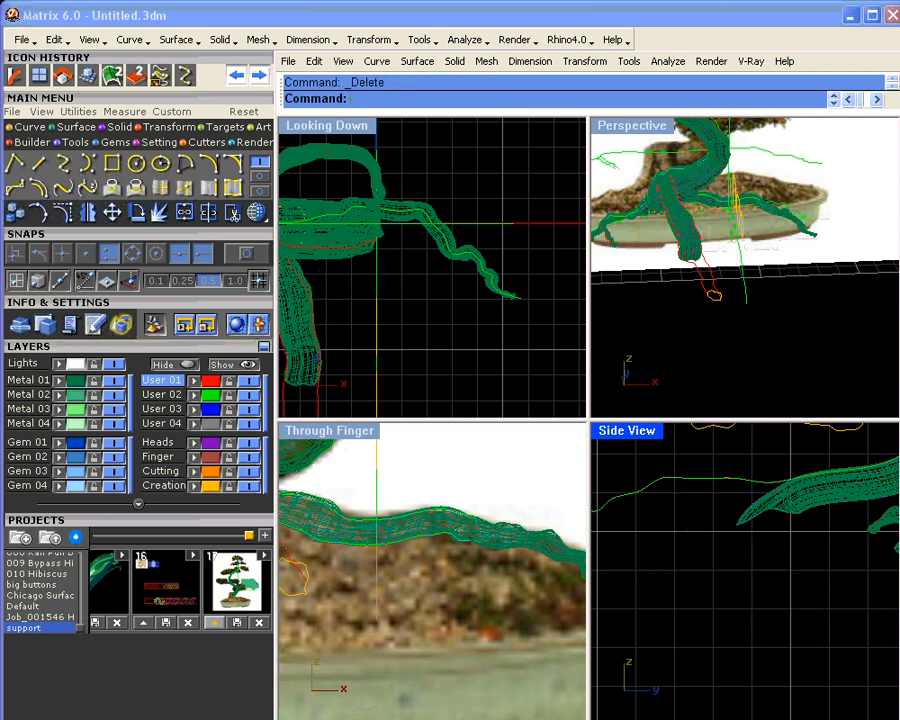
pyautogui.moveTo(627, 282); pyautogui.dragTo(655, 331, button='right')
pyautogui.scroll(4, 686, 279)
pyautogui.moveTo(686, 284); pyautogui.dragTo(714, 323, button='right')
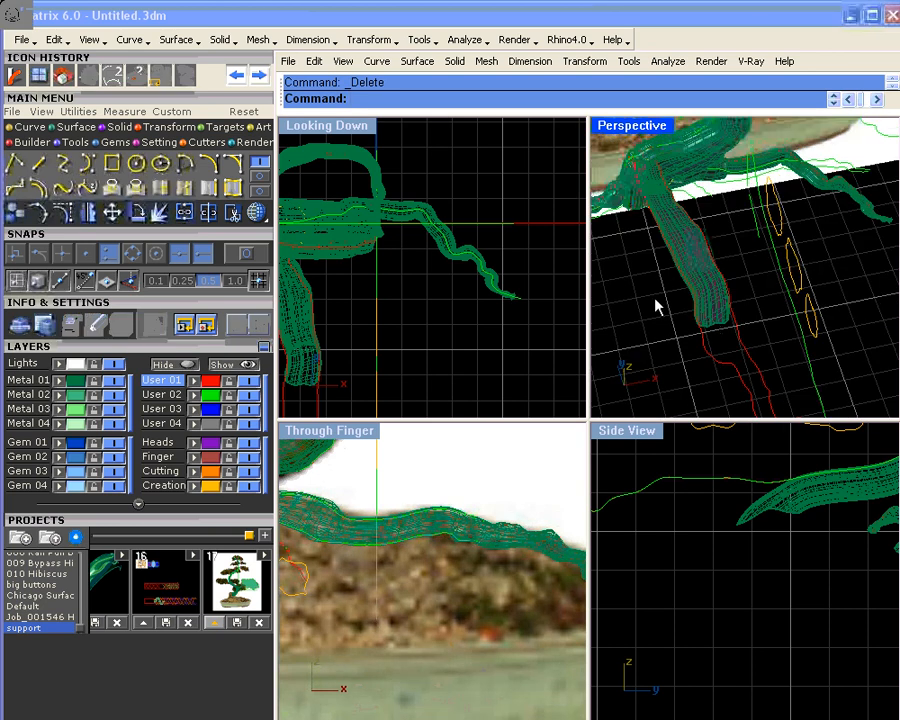
pyautogui.scroll(-3, 413, 327)
# Taper the front root in the Looking Down view with Flat=Yes, running the axis from its base past its tip and narrowing the outer end
pyautogui.click(401, 305)
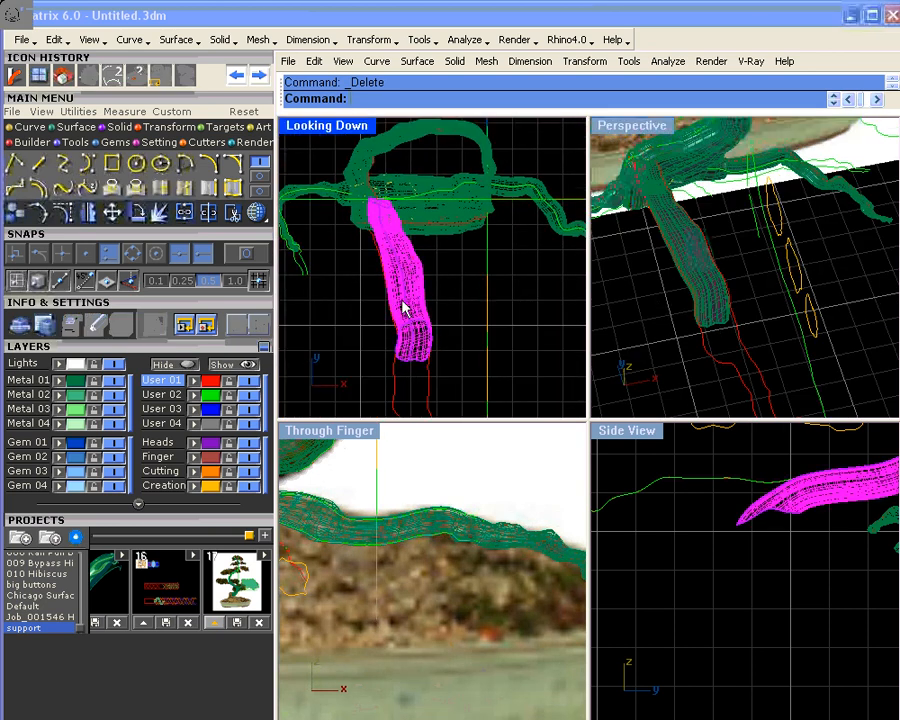
pyautogui.click(166, 128)
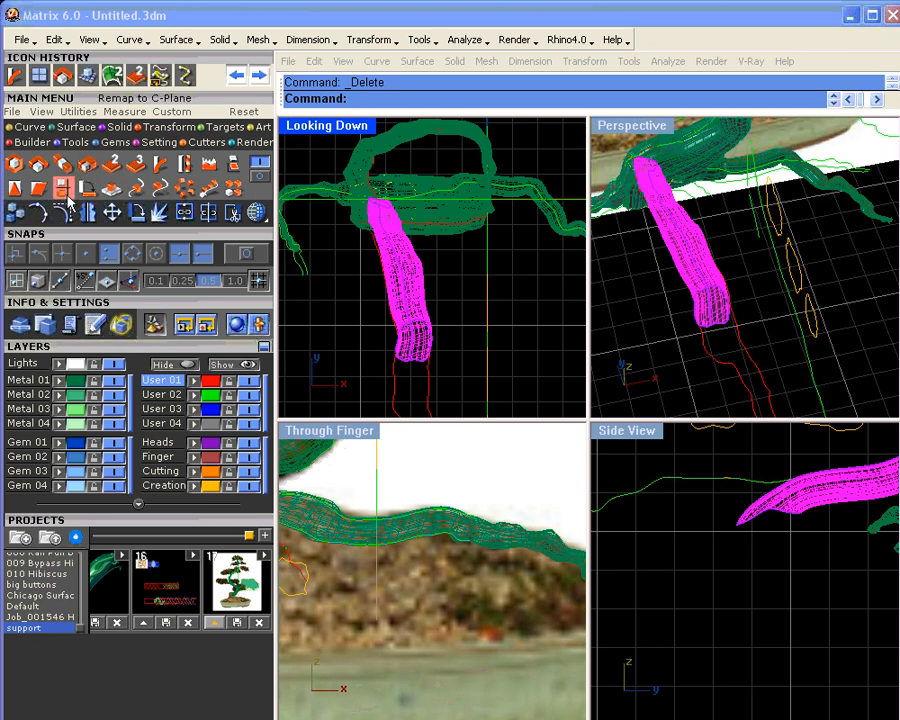
pyautogui.click(22, 192)
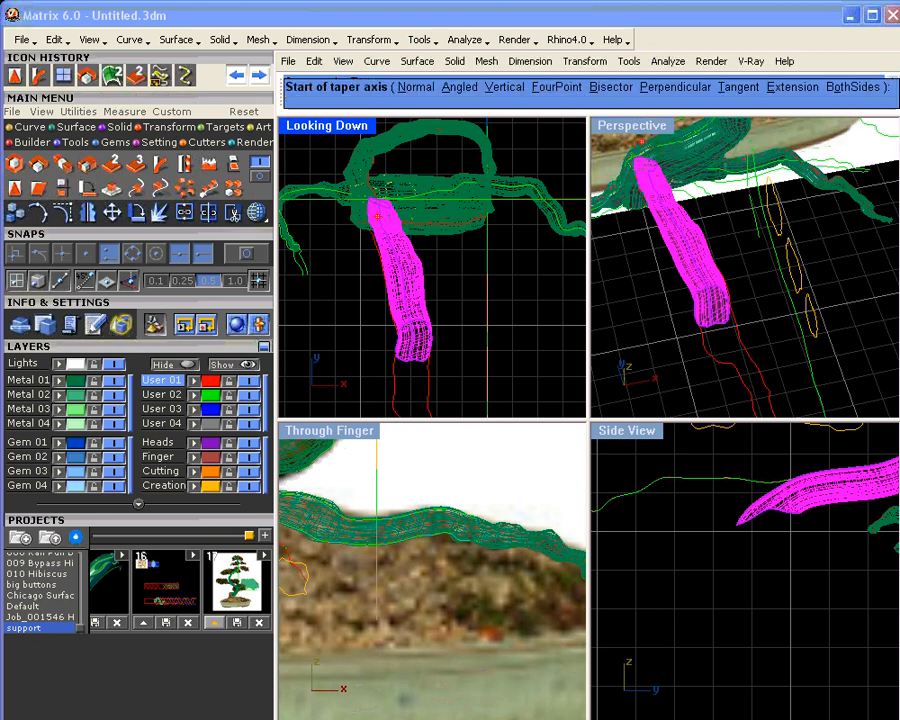
pyautogui.click(382, 203)
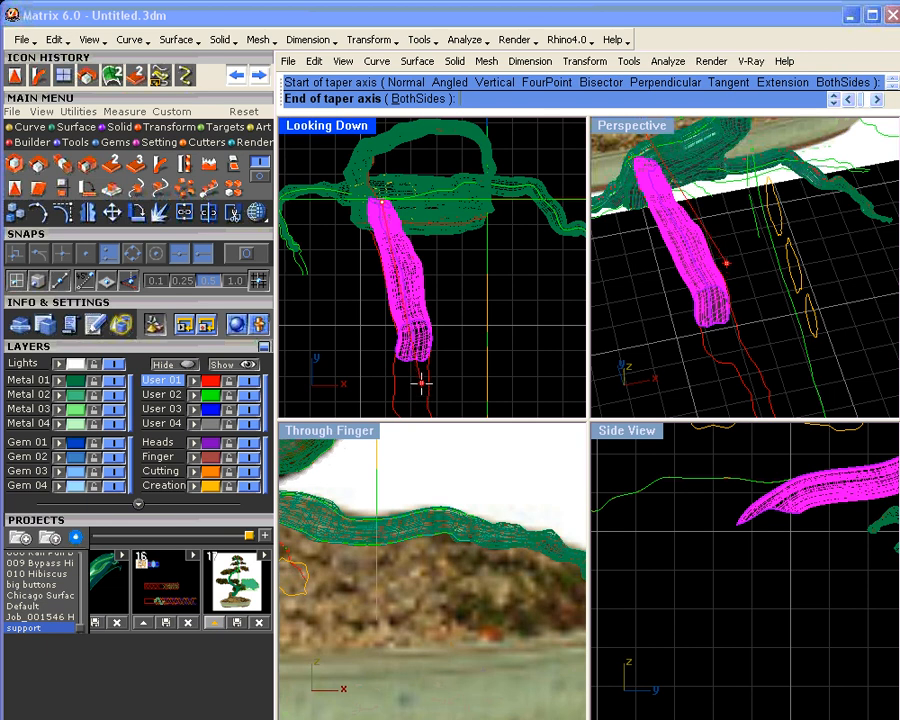
pyautogui.click(421, 382)
pyautogui.click(337, 277)
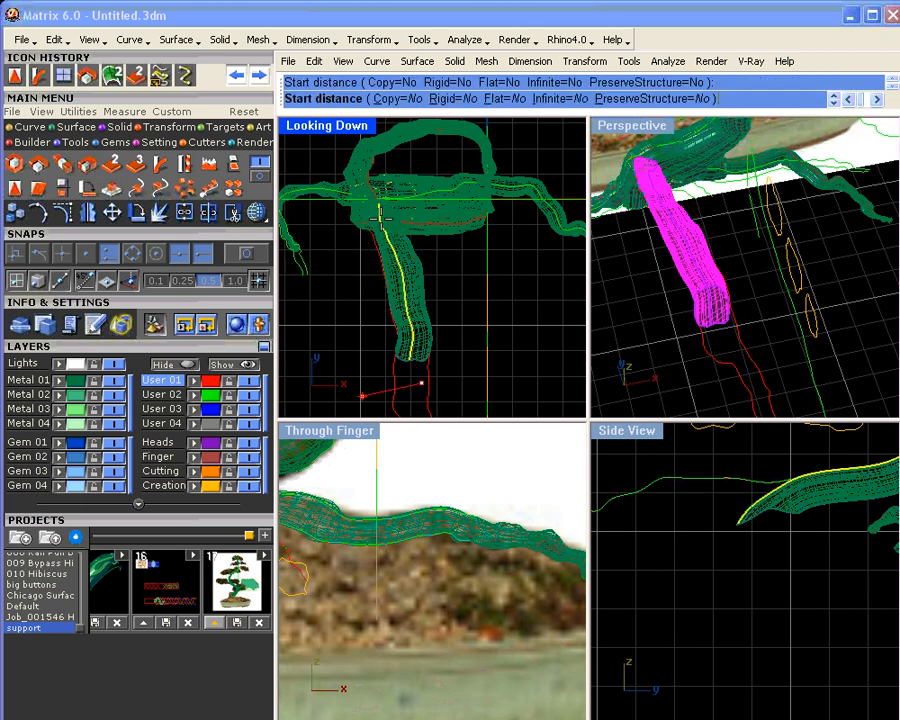
pyautogui.click(504, 101)
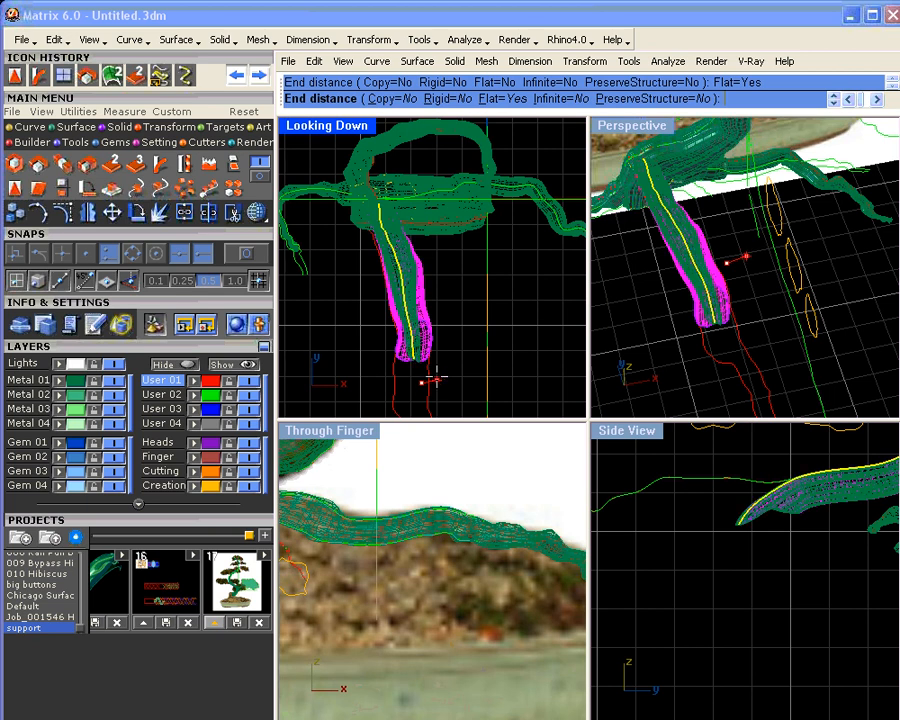
pyautogui.click(436, 379)
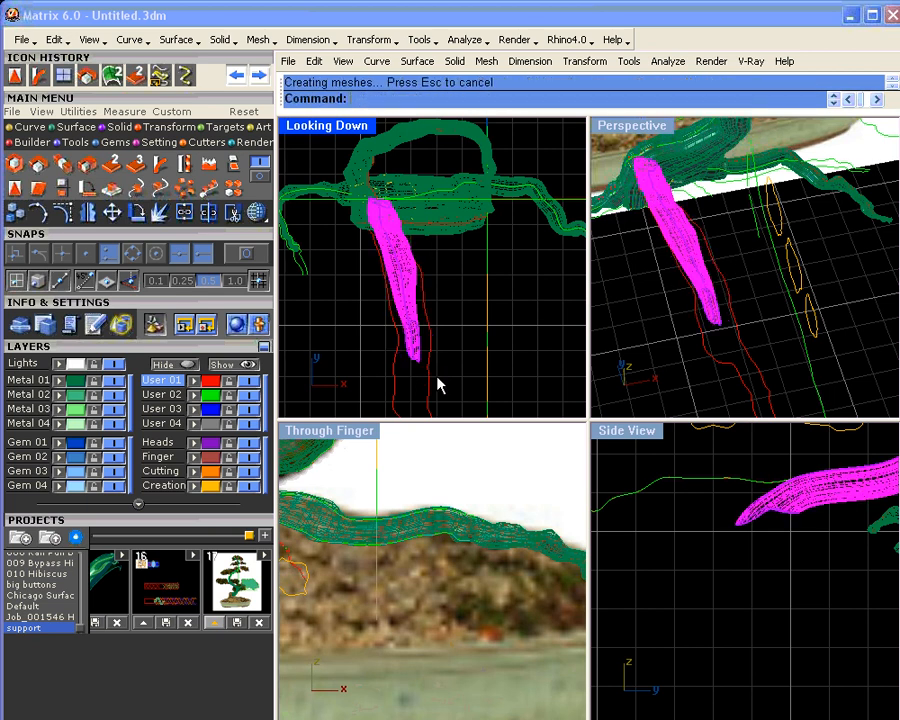
pyautogui.click(482, 289)
# Rebuild the tapered front root surface with a V point count of 33
pyautogui.moveTo(693, 303); pyautogui.dragTo(719, 261, button='right')
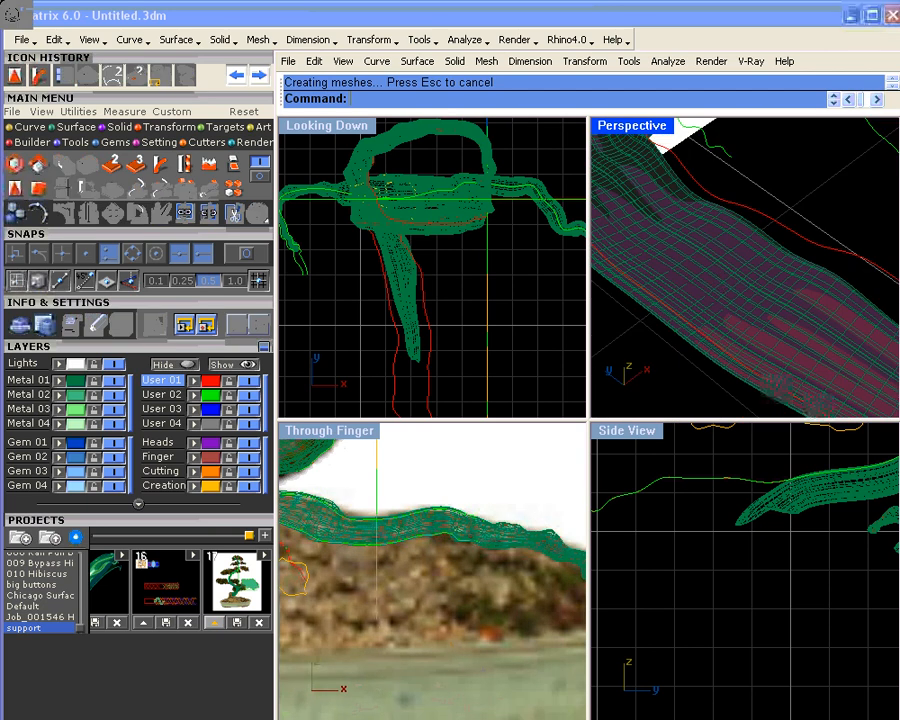
pyautogui.click(719, 281)
pyautogui.click(70, 128)
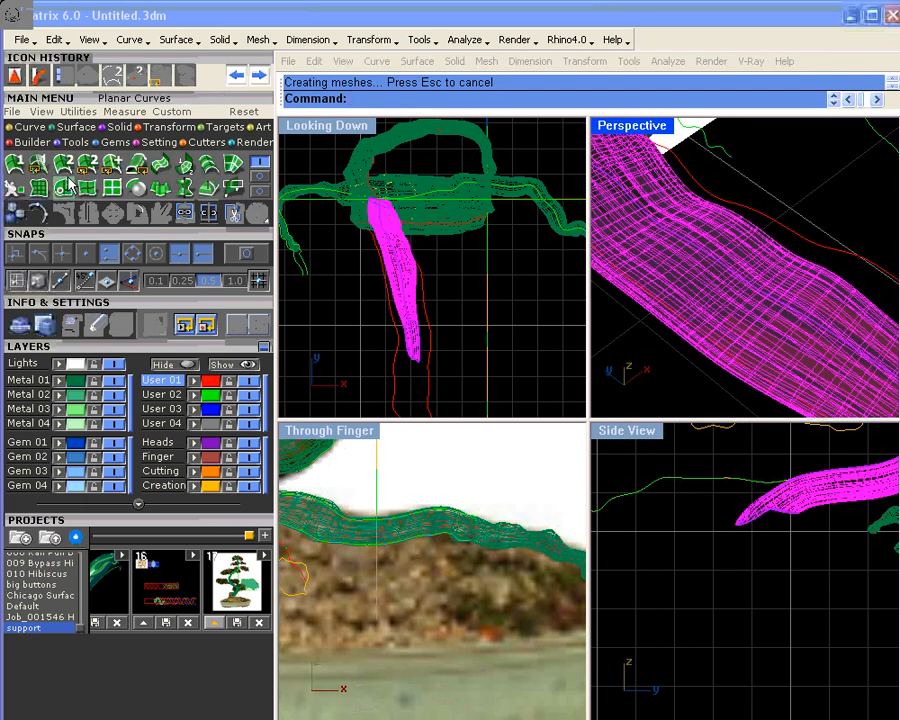
pyautogui.click(14, 188)
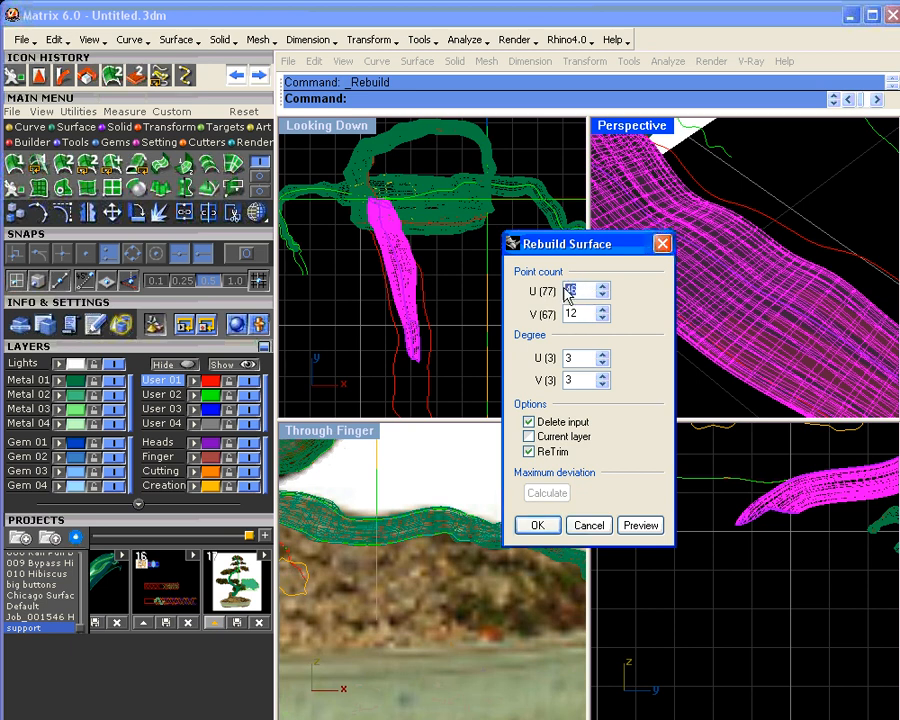
pyautogui.doubleClick(586, 313)
pyautogui.write('33')
pyautogui.click(535, 524)
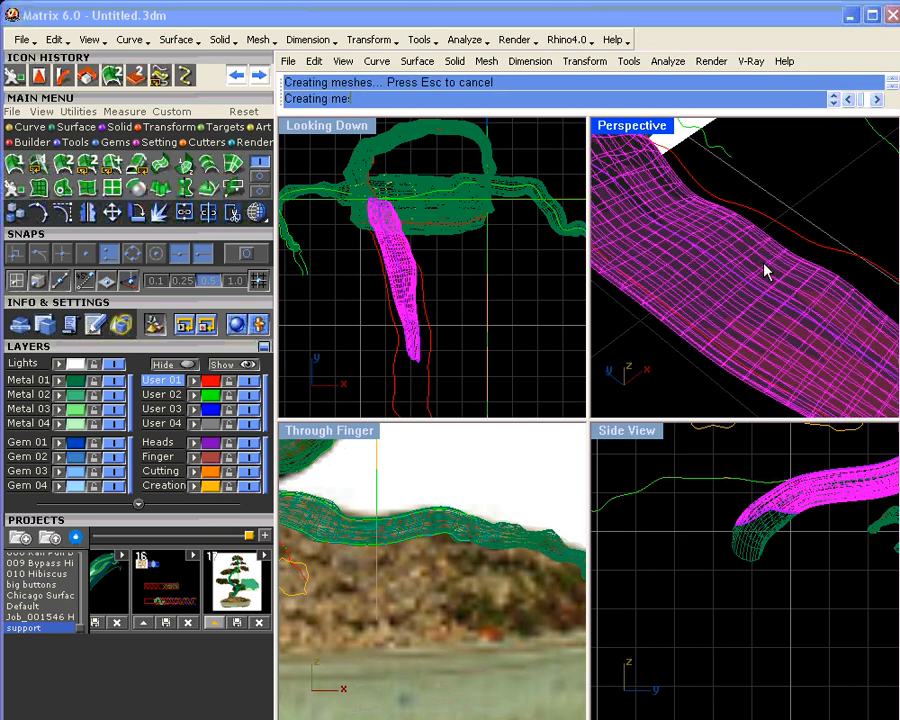
# Flip the surface direction of the rebuilt front root, then deselect it
pyautogui.moveTo(800, 198); pyautogui.dragTo(735, 290, button='right')
pyautogui.write('Flip')
pyautogui.press('Return')
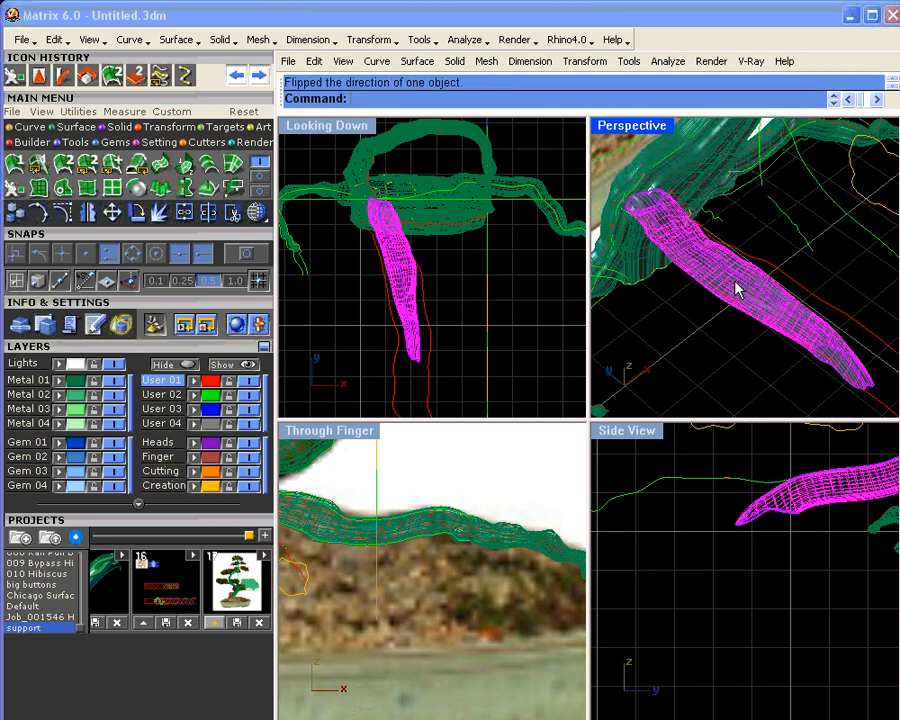
pyautogui.click(713, 341)
# Examine the trunk and roots in the Perspective view and against the reference picture in the enlarged Through Finger view
pyautogui.scroll(-5, 713, 341)
pyautogui.moveTo(713, 341); pyautogui.dragTo(890, 273, button='right')
pyautogui.moveTo(718, 287); pyautogui.dragTo(786, 318, button='right')
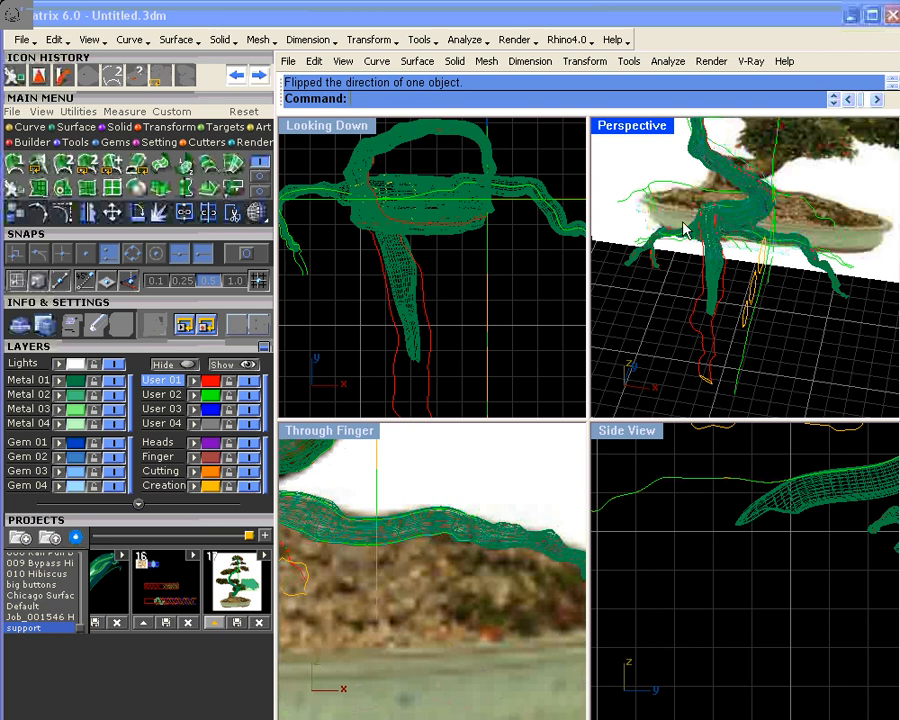
pyautogui.scroll(-8, 405, 585)
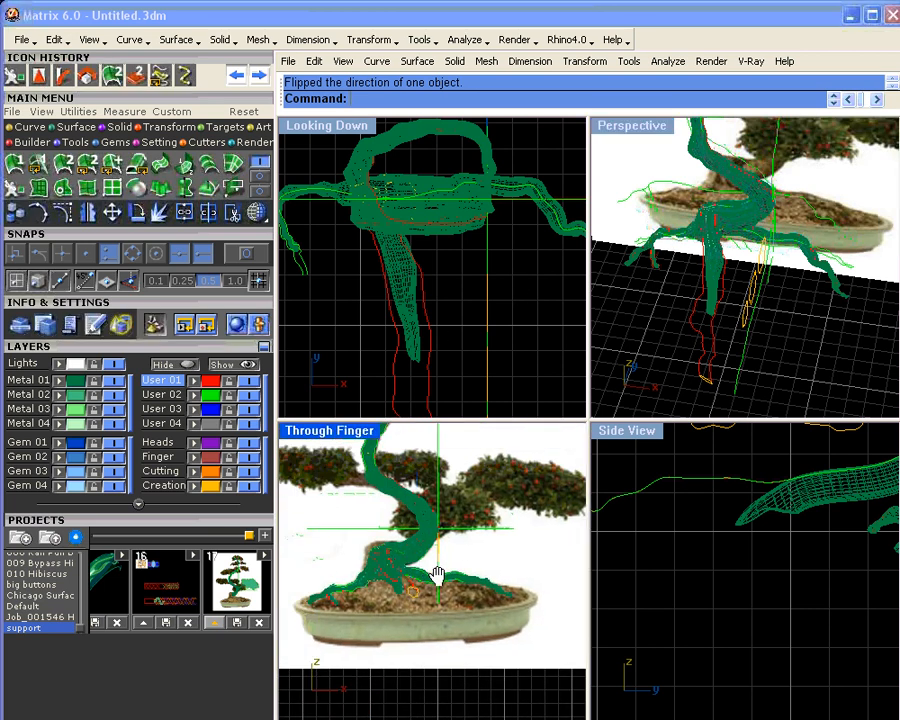
pyautogui.scroll(3, 452, 555)
pyautogui.scroll(2, 468, 600)
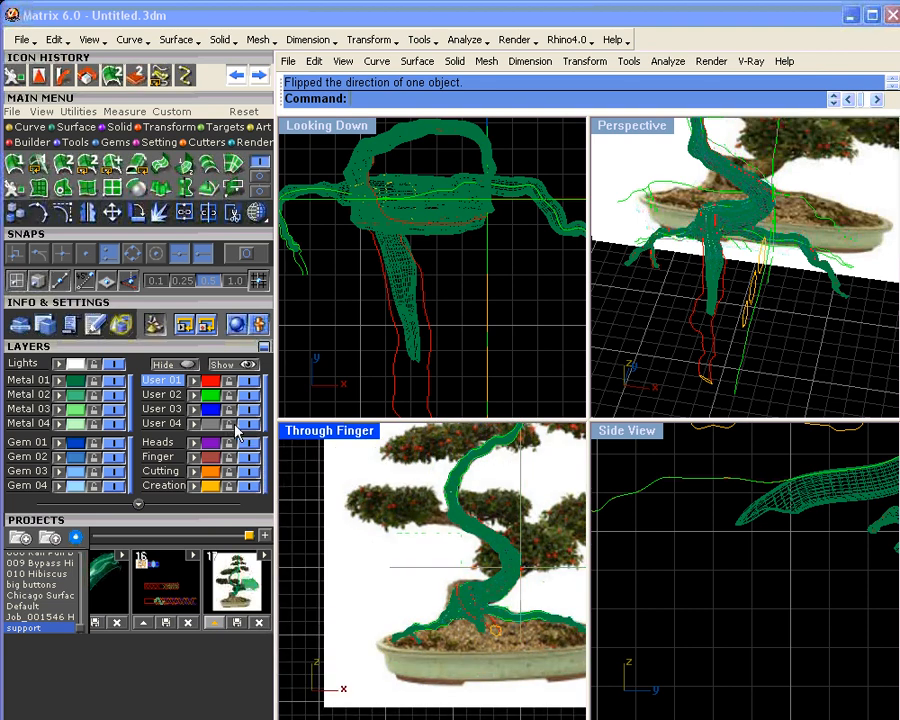
pyautogui.doubleClick(355, 433)
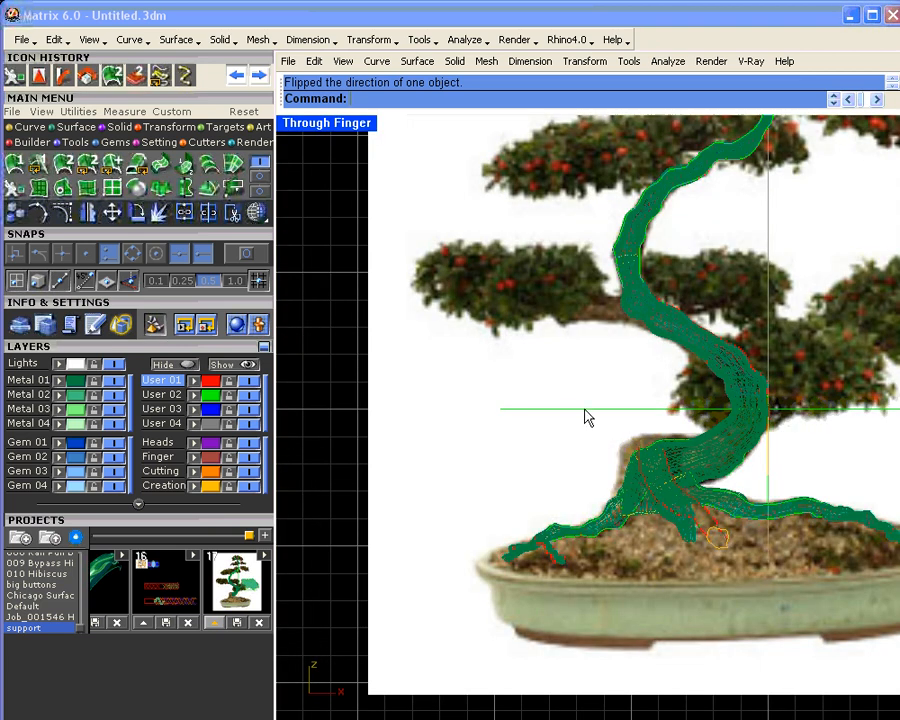
pyautogui.scroll(-3, 615, 430)
pyautogui.moveTo(697, 449); pyautogui.dragTo(640, 466, button='right')
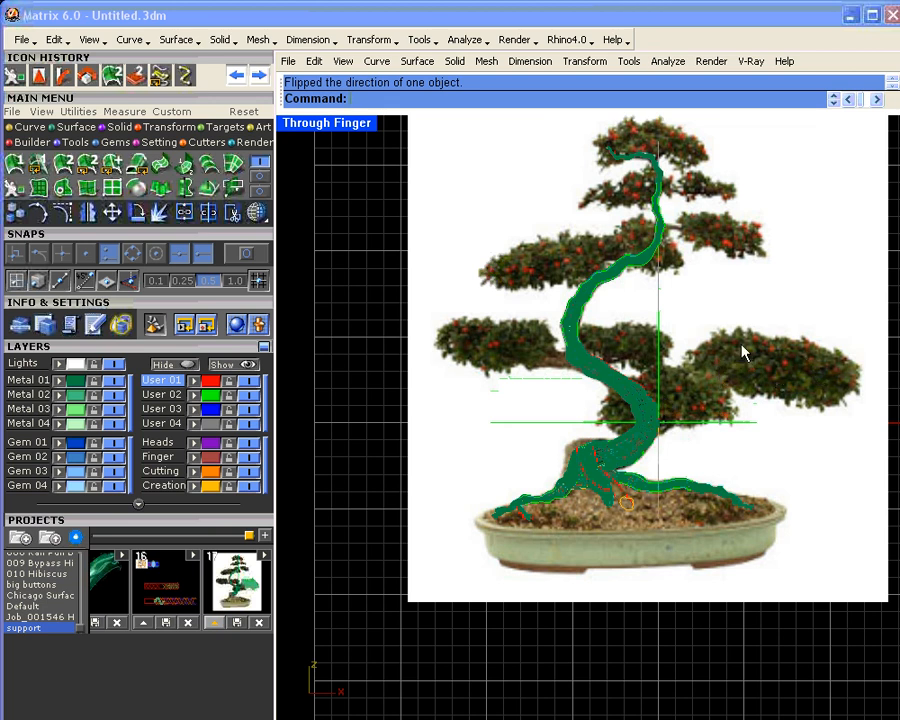
pyautogui.doubleClick(365, 124)
pyautogui.moveTo(735, 322); pyautogui.dragTo(693, 335, button='right')
pyautogui.scroll(8, 479, 571)
pyautogui.moveTo(480, 571); pyautogui.dragTo(417, 587, button='right')
pyautogui.scroll(-8, 449, 553)
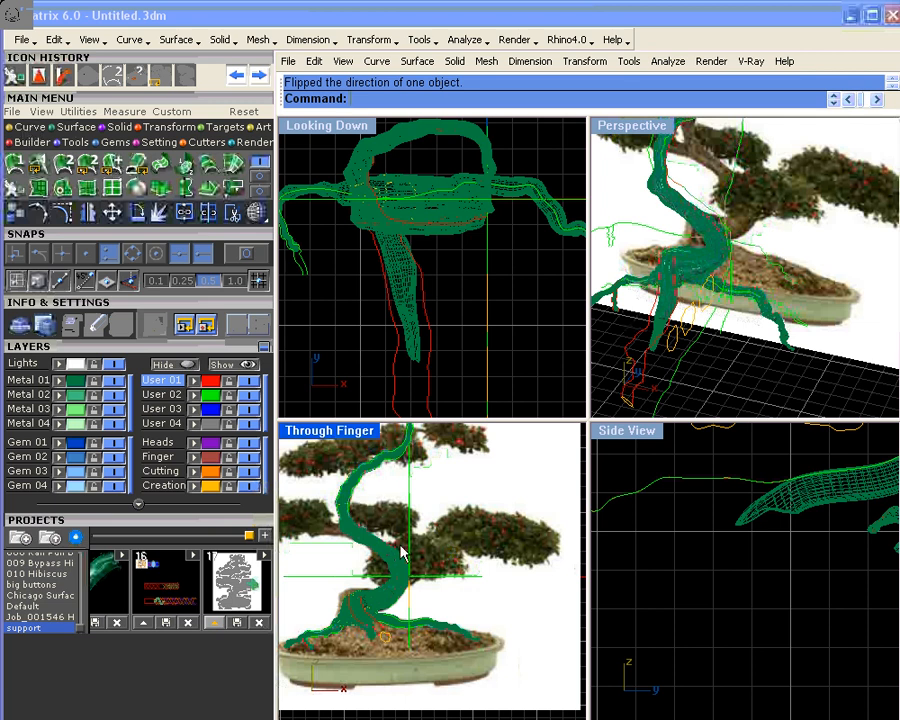
# On layer User 02, draw an interpolated curve in the Through Finger view from the trunk's right edge along the lower right branch to its foliage tip
pyautogui.click(30, 127)
pyautogui.click(63, 166)
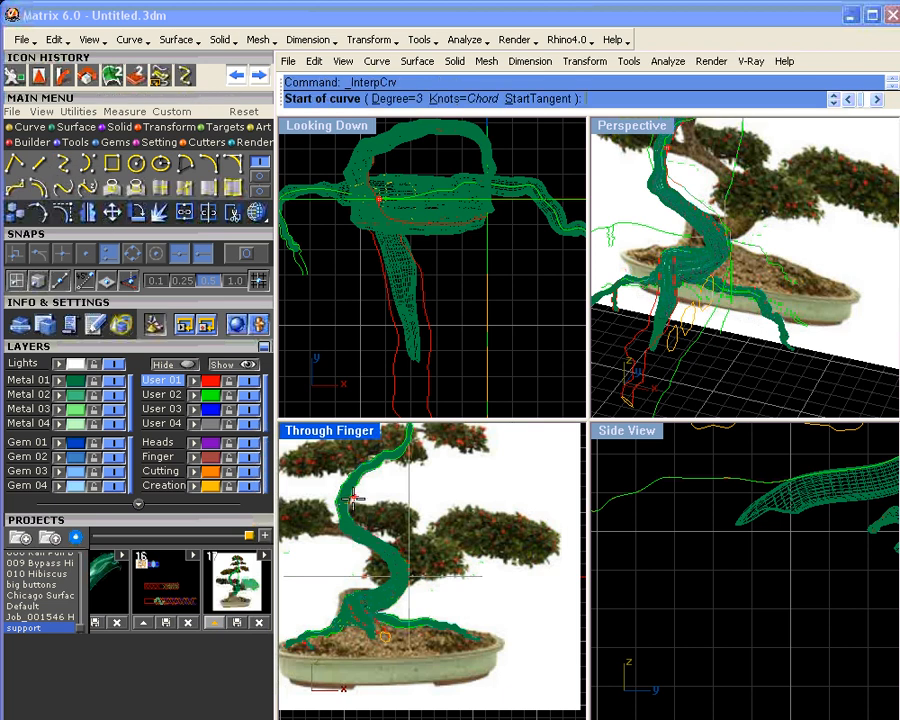
pyautogui.click(211, 399)
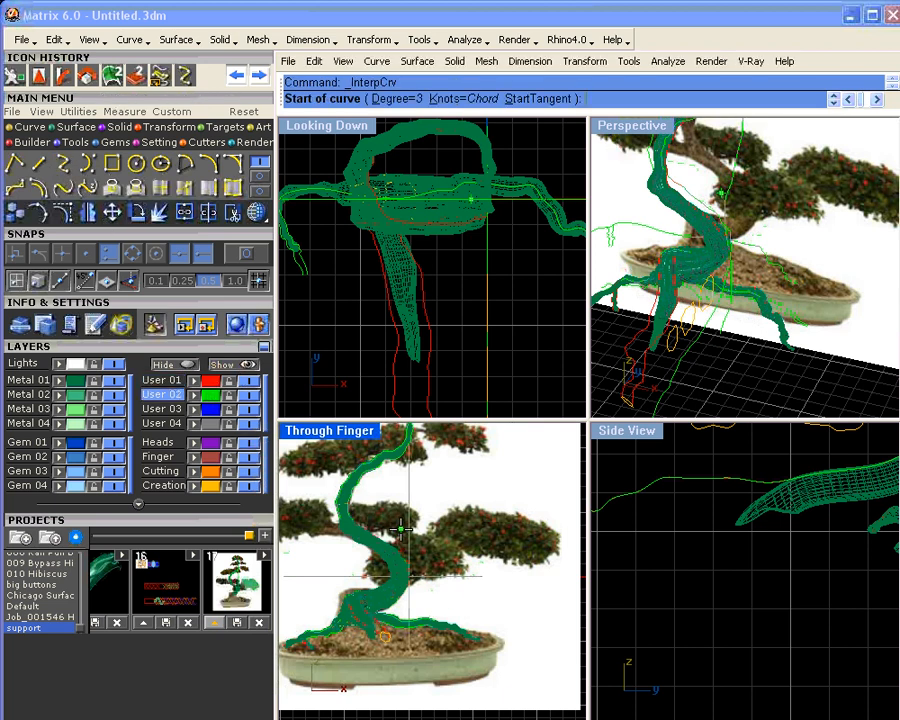
pyautogui.scroll(2, 408, 568)
pyautogui.scroll(2, 408, 568)
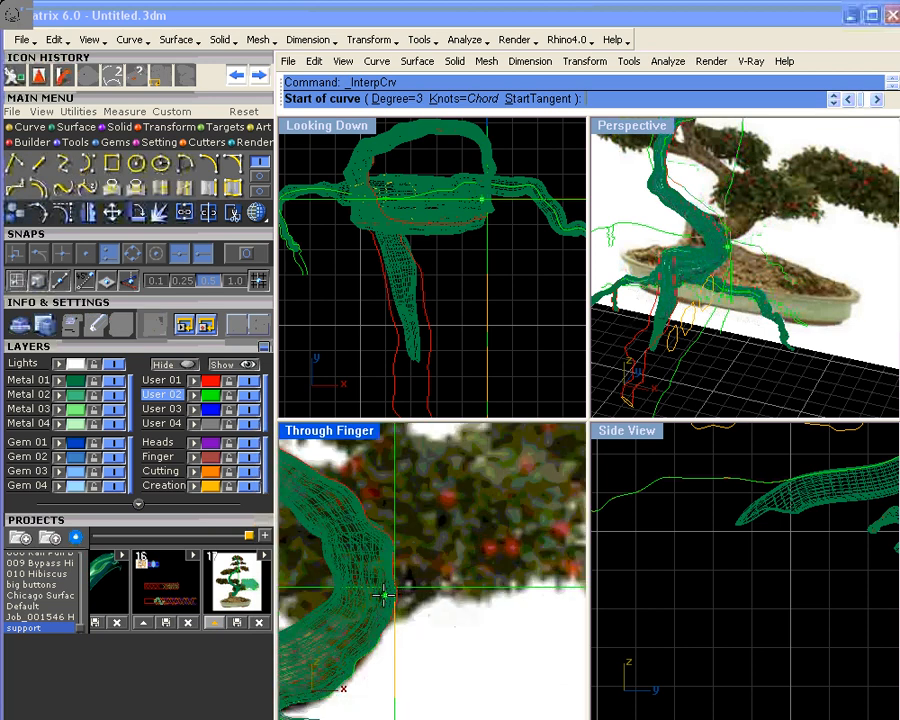
pyautogui.click(385, 582)
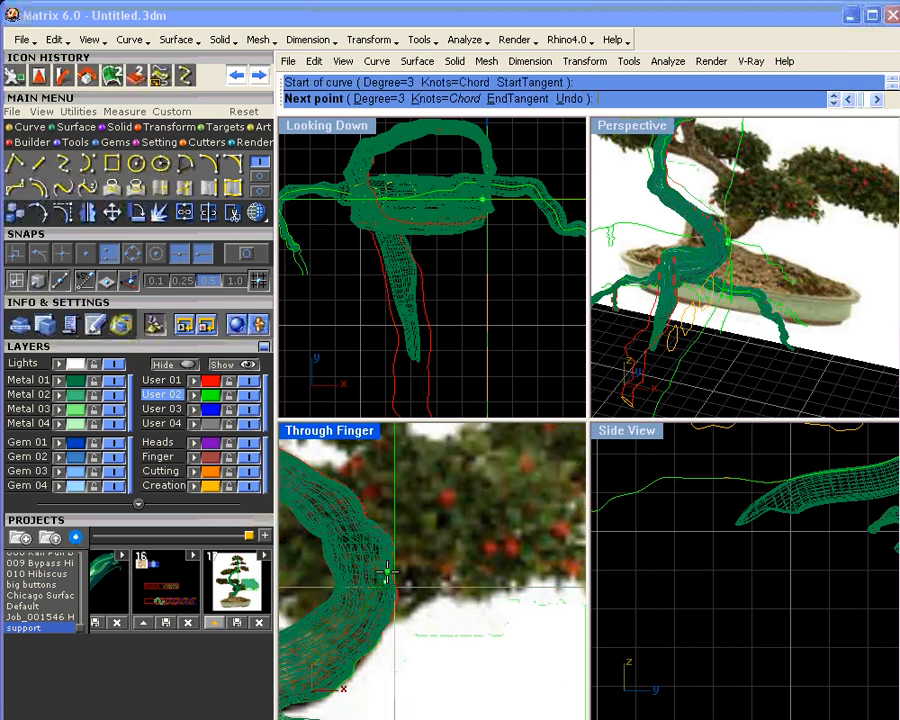
pyautogui.click(388, 570)
pyautogui.click(396, 557)
pyautogui.click(406, 546)
pyautogui.click(419, 538)
pyautogui.click(431, 535)
pyautogui.click(449, 538)
pyautogui.scroll(-4, 461, 531)
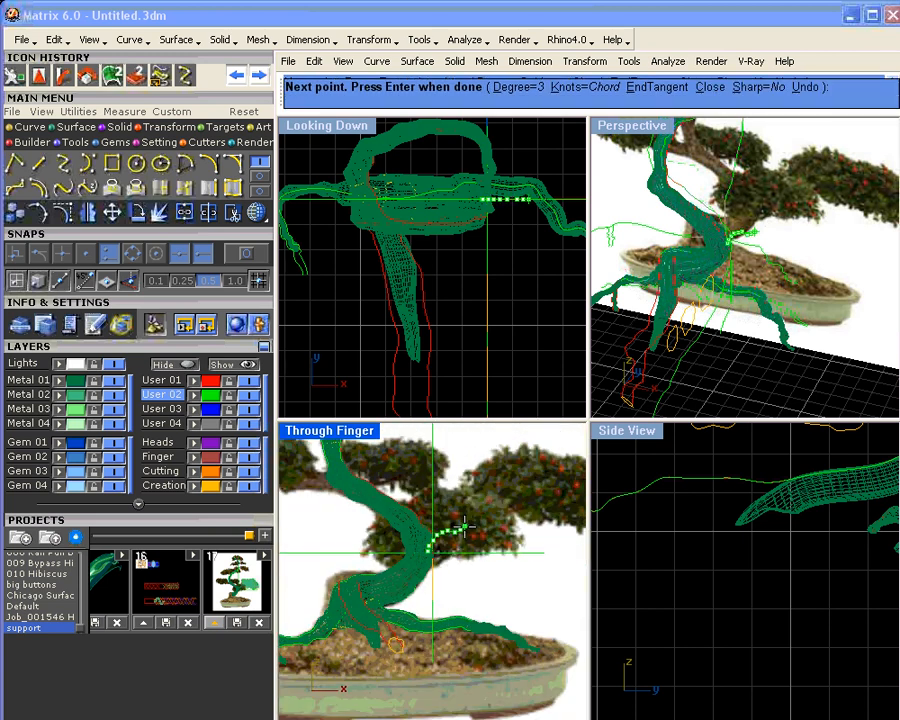
pyautogui.click(485, 520)
pyautogui.click(494, 518)
pyautogui.click(504, 516)
pyautogui.click(519, 512)
pyautogui.moveTo(530, 511); pyautogui.dragTo(366, 535, button='right')
pyautogui.click(404, 527)
pyautogui.click(410, 528)
pyautogui.click(421, 533)
pyautogui.click(429, 530)
pyautogui.click(435, 530)
pyautogui.click(447, 530)
pyautogui.click(456, 530)
pyautogui.click(465, 530)
pyautogui.press('Return')
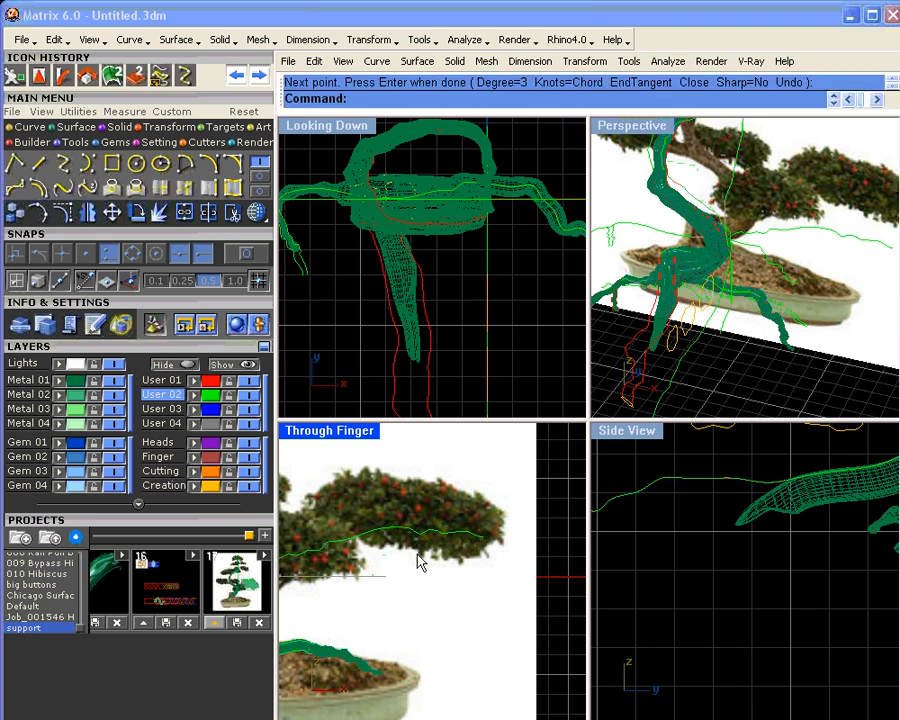
# Draw a second interpolated curve just above the first, starting inside the trunk and following the lower right branch outward to its tip
pyautogui.scroll(5, 472, 542)
pyautogui.press('Return')
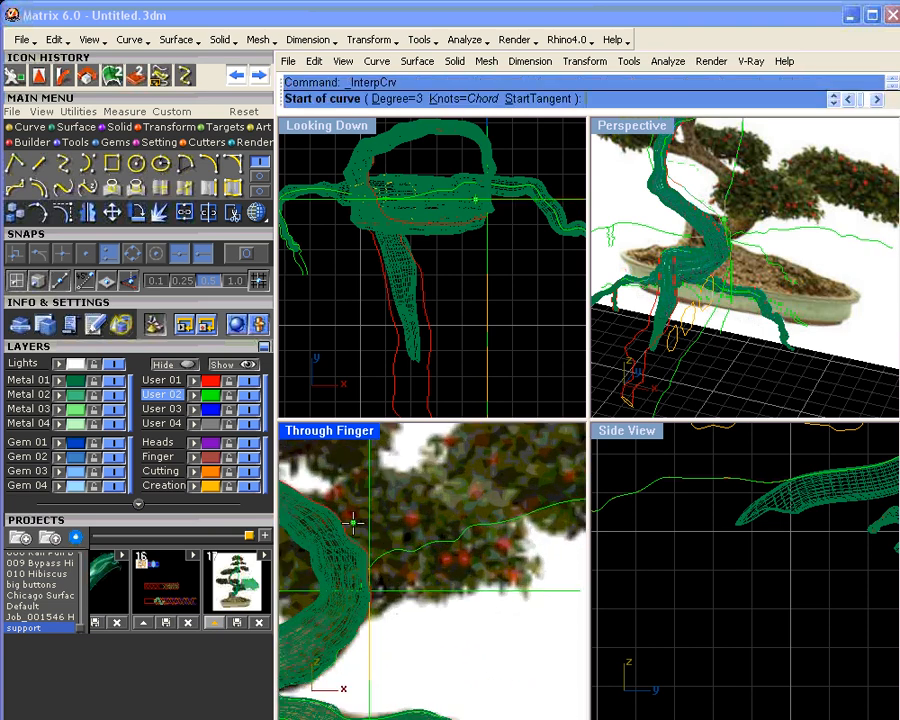
pyautogui.scroll(3, 341, 537)
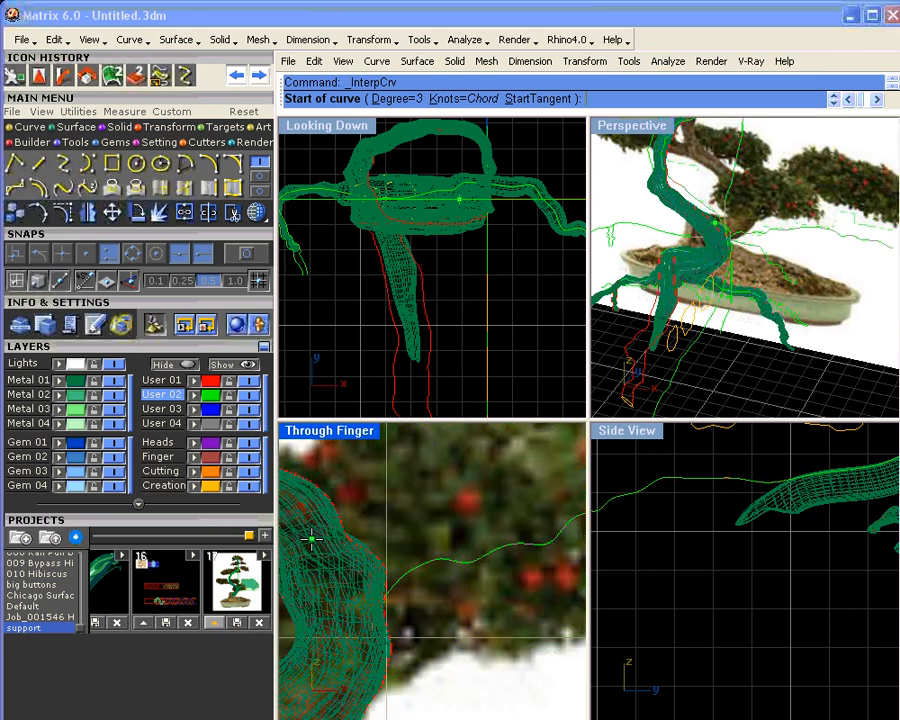
pyautogui.click(312, 537)
pyautogui.click(352, 540)
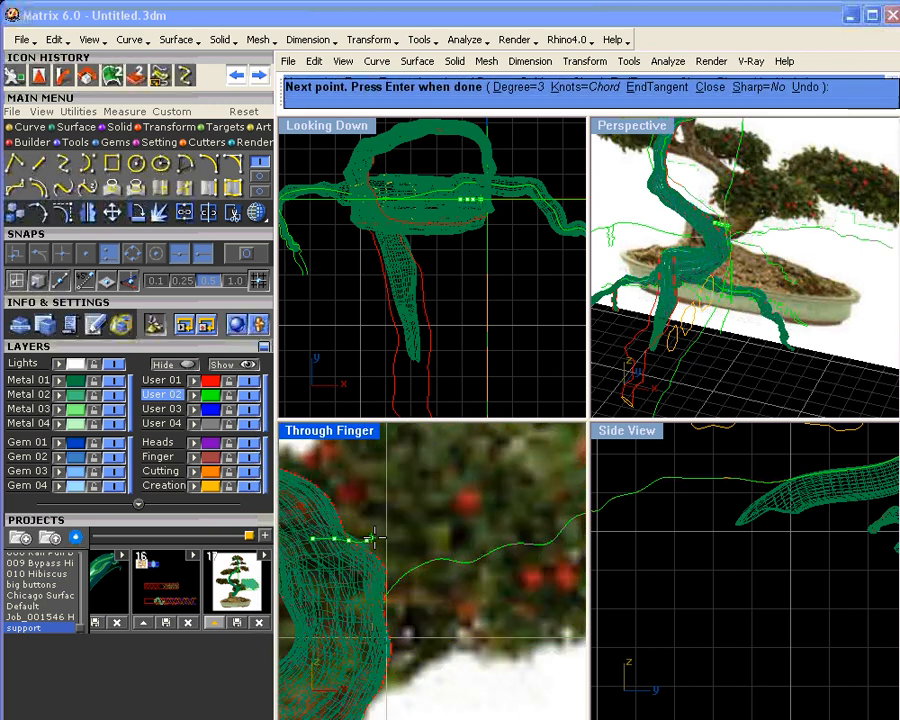
pyautogui.click(444, 515)
pyautogui.click(462, 516)
pyautogui.click(473, 512)
pyautogui.click(477, 506)
pyautogui.click(483, 502)
pyautogui.click(490, 499)
pyautogui.click(512, 497)
pyautogui.click(520, 501)
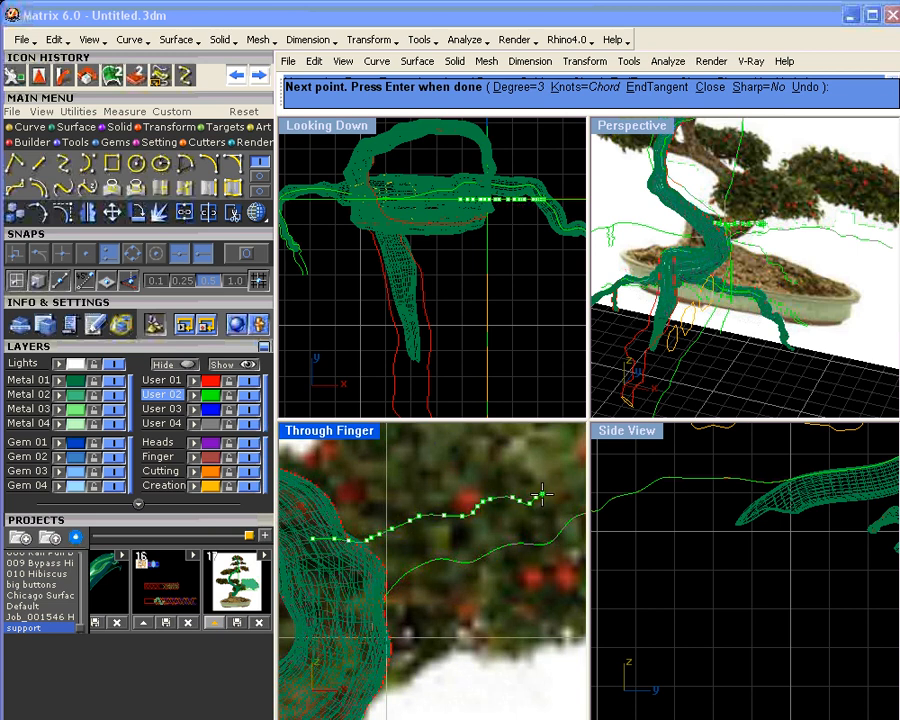
pyautogui.moveTo(530, 503); pyautogui.dragTo(356, 516, button='right')
pyautogui.click(382, 510)
pyautogui.click(396, 501)
pyautogui.click(404, 501)
pyautogui.click(440, 504)
pyautogui.click(450, 502)
pyautogui.click(467, 499)
pyautogui.click(479, 494)
pyautogui.moveTo(495, 486); pyautogui.dragTo(368, 502, button='right')
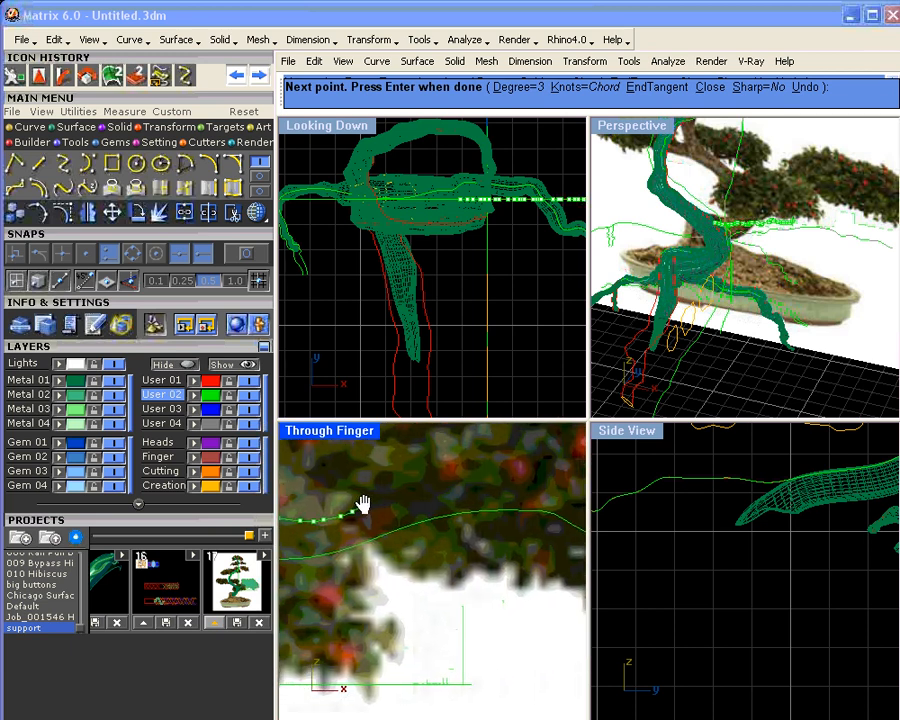
pyautogui.click(385, 501)
pyautogui.click(440, 487)
pyautogui.click(454, 483)
pyautogui.click(471, 485)
pyautogui.click(488, 485)
pyautogui.click(501, 478)
pyautogui.moveTo(541, 482); pyautogui.dragTo(389, 475, button='right')
pyautogui.click(388, 476)
pyautogui.click(417, 478)
pyautogui.click(473, 490)
pyautogui.click(488, 487)
pyautogui.click(502, 484)
pyautogui.click(516, 490)
pyautogui.moveTo(535, 494); pyautogui.dragTo(373, 513, button='right')
pyautogui.click(399, 512)
pyautogui.click(416, 514)
pyautogui.click(432, 517)
pyautogui.click(451, 524)
pyautogui.click(466, 530)
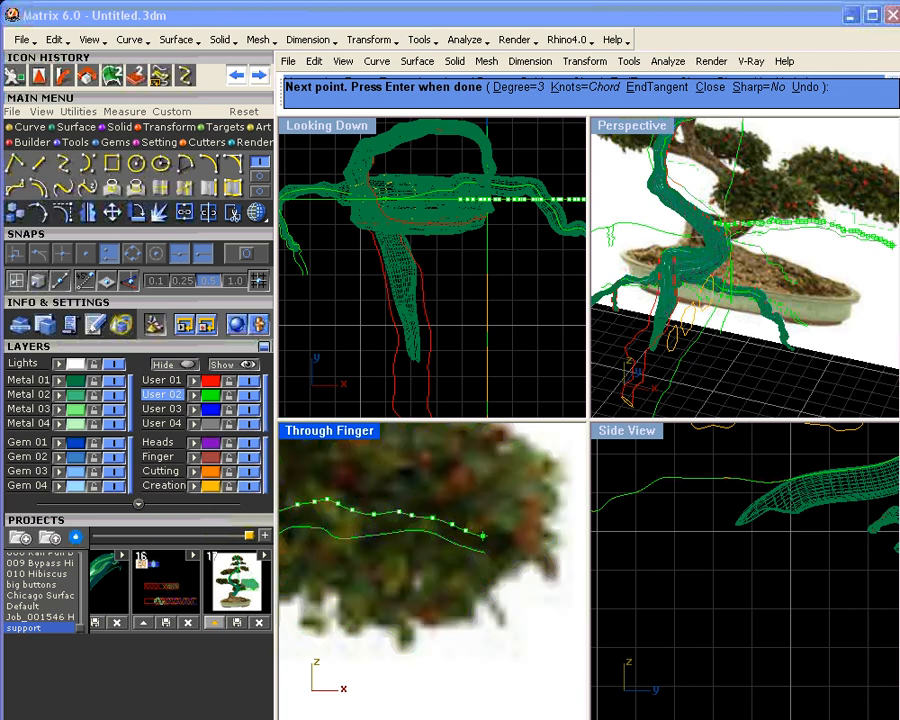
pyautogui.rightClick(479, 536)
pyautogui.scroll(-8, 464, 537)
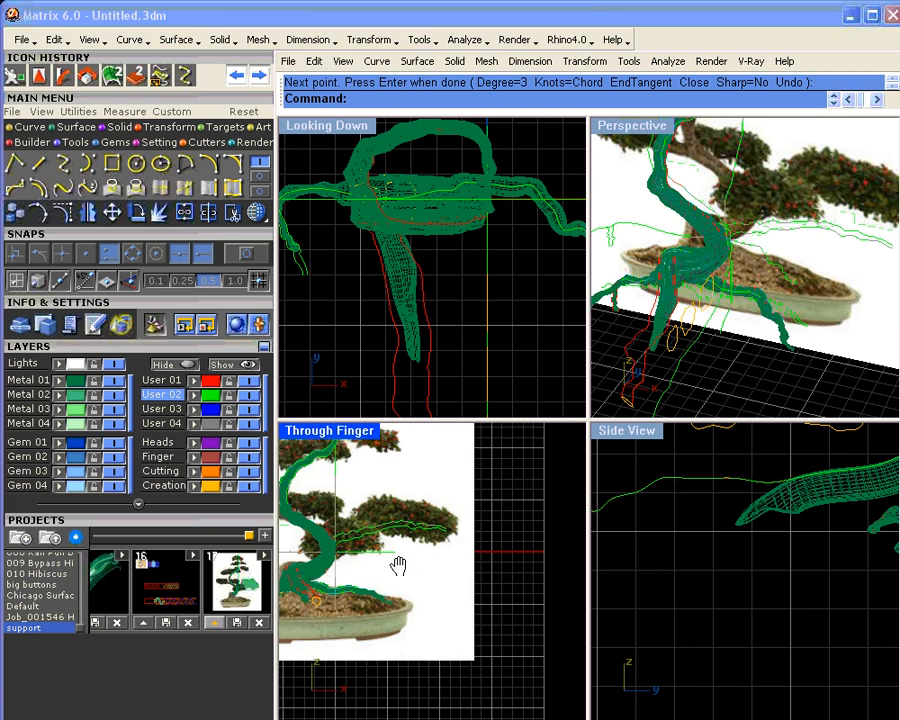
pyautogui.moveTo(400, 561); pyautogui.dragTo(438, 560, button='right')
pyautogui.moveTo(610, 230); pyautogui.dragTo(730, 258, button='right')
pyautogui.scroll(4, 410, 570)
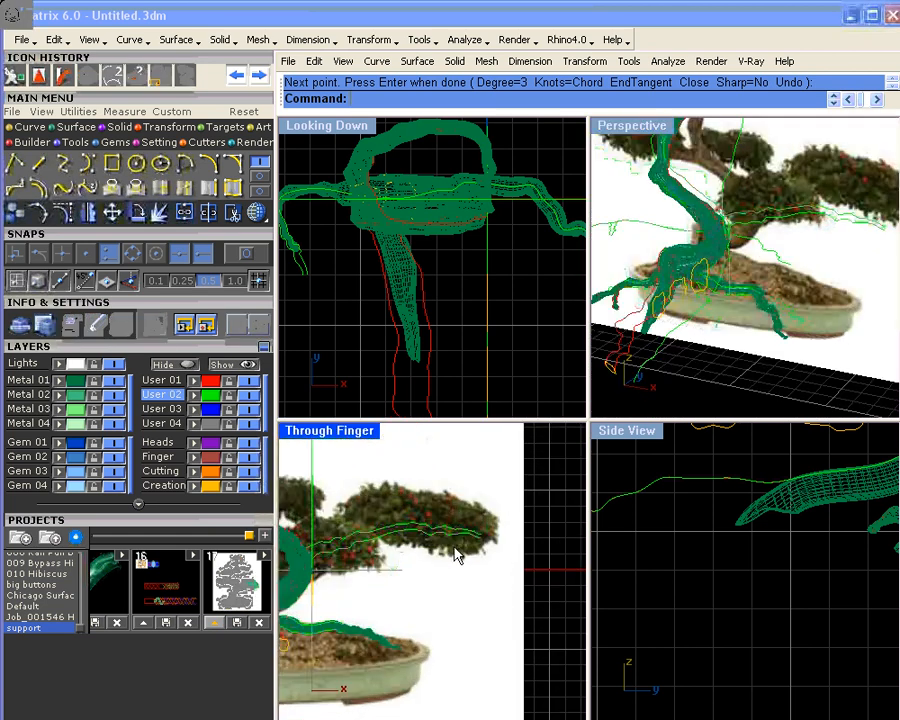
pyautogui.scroll(3, 472, 577)
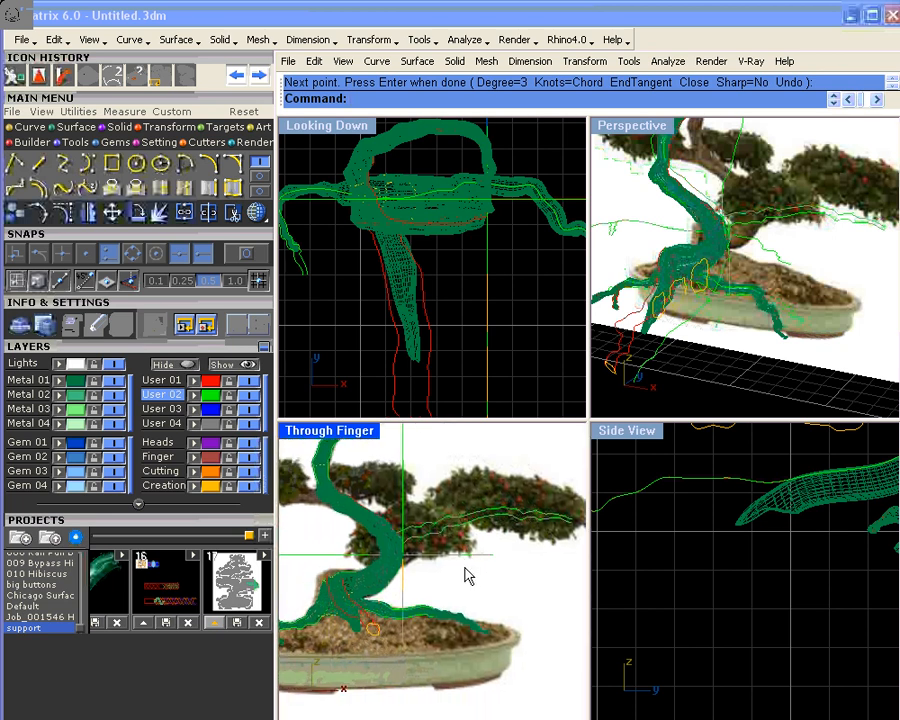
# Examine the two lower right branch curves against the trunk and reference picture in the Through Finger, Looking Down, Side and Perspective views
pyautogui.scroll(3, 418, 570)
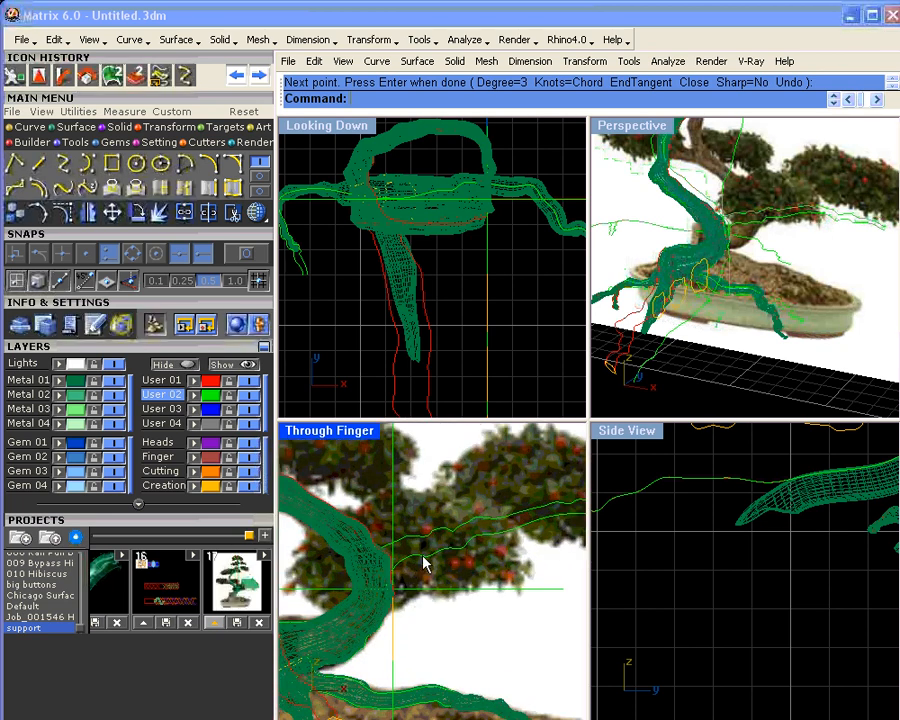
pyautogui.moveTo(472, 263); pyautogui.dragTo(416, 296, button='right')
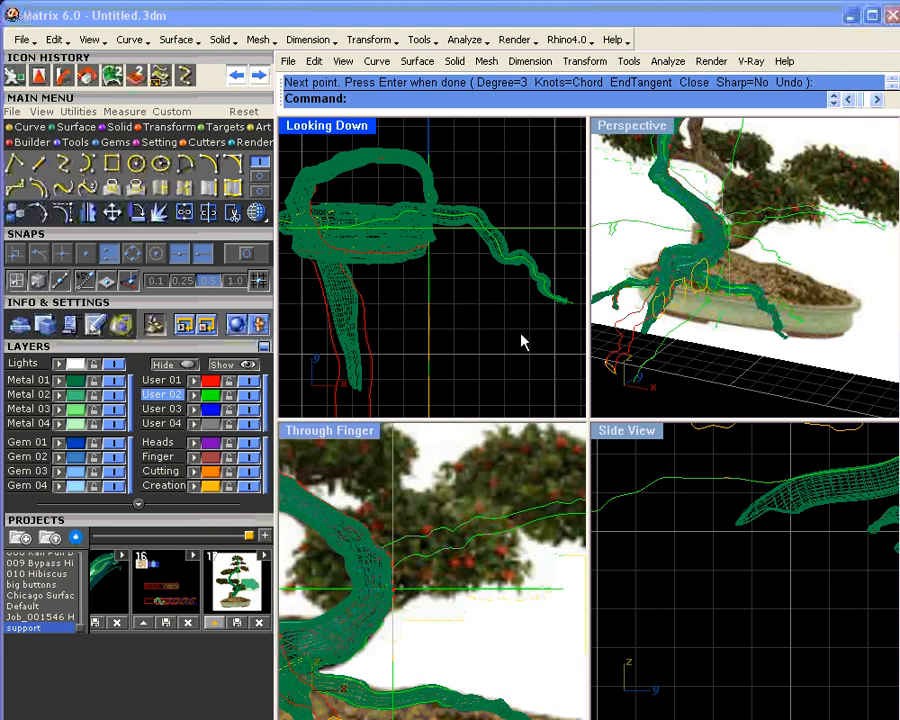
pyautogui.moveTo(602, 295); pyautogui.dragTo(880, 232, button='right')
pyautogui.scroll(-6, 717, 325)
pyautogui.moveTo(765, 486); pyautogui.dragTo(648, 570, button='right')
pyautogui.scroll(-2, 751, 505)
pyautogui.moveTo(775, 497); pyautogui.dragTo(722, 543, button='right')
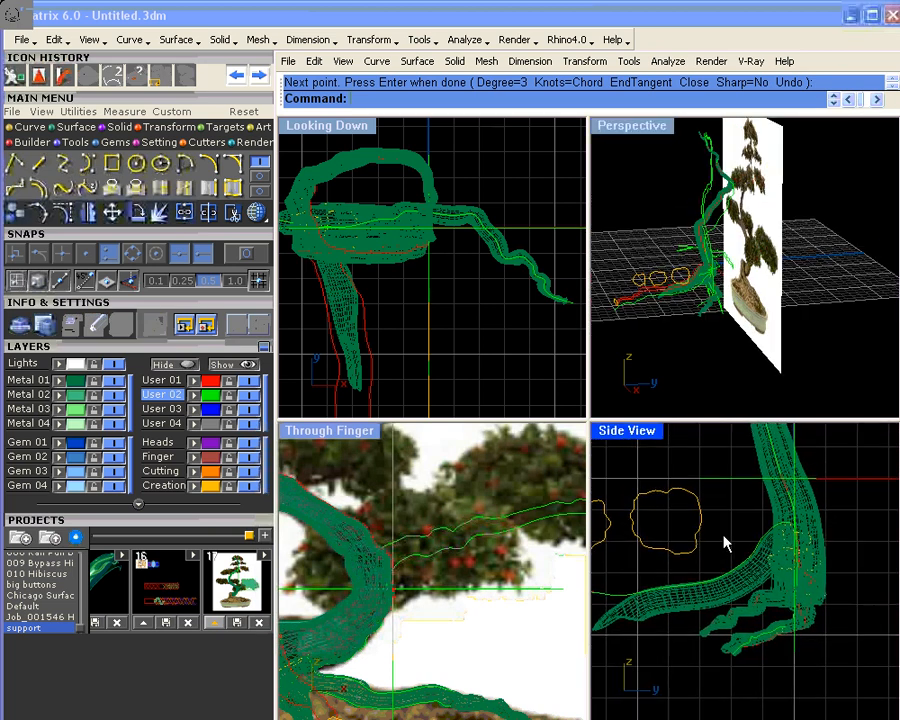
pyautogui.moveTo(756, 262); pyautogui.dragTo(716, 272, button='right')
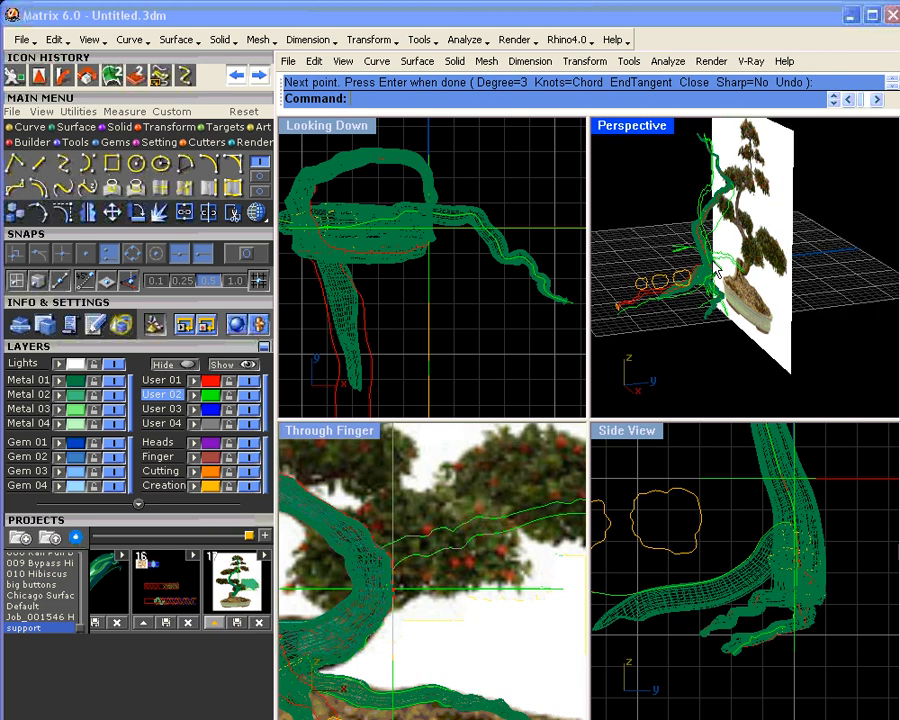
pyautogui.scroll(3, 716, 272)
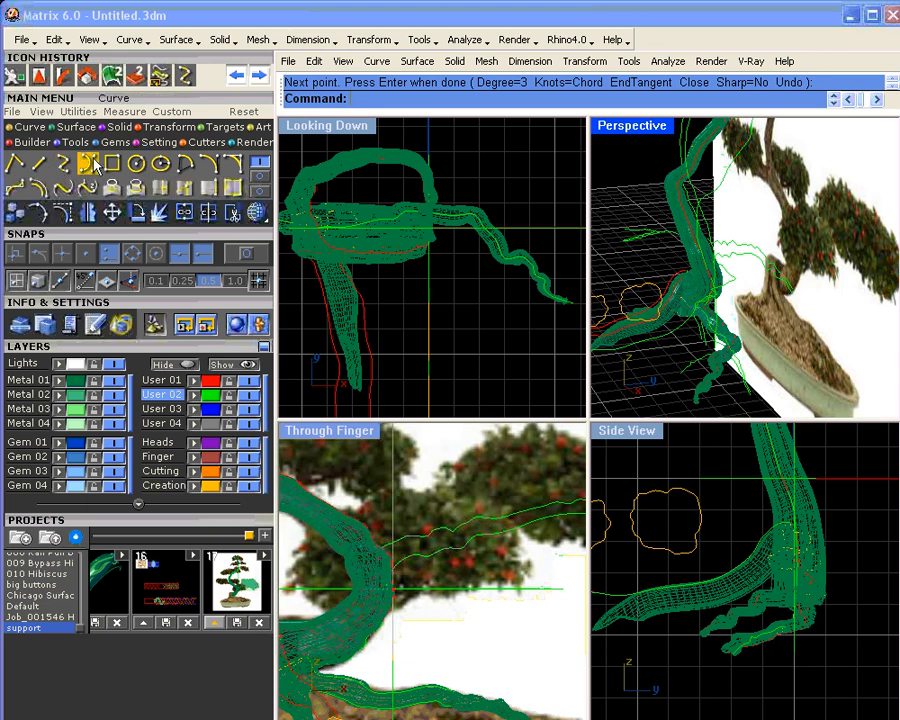
# Draw a wavy interpolated curve in the Looking Down view from inside the trunk outward past the right root's tip, giving the branch's plan path
pyautogui.click(63, 165)
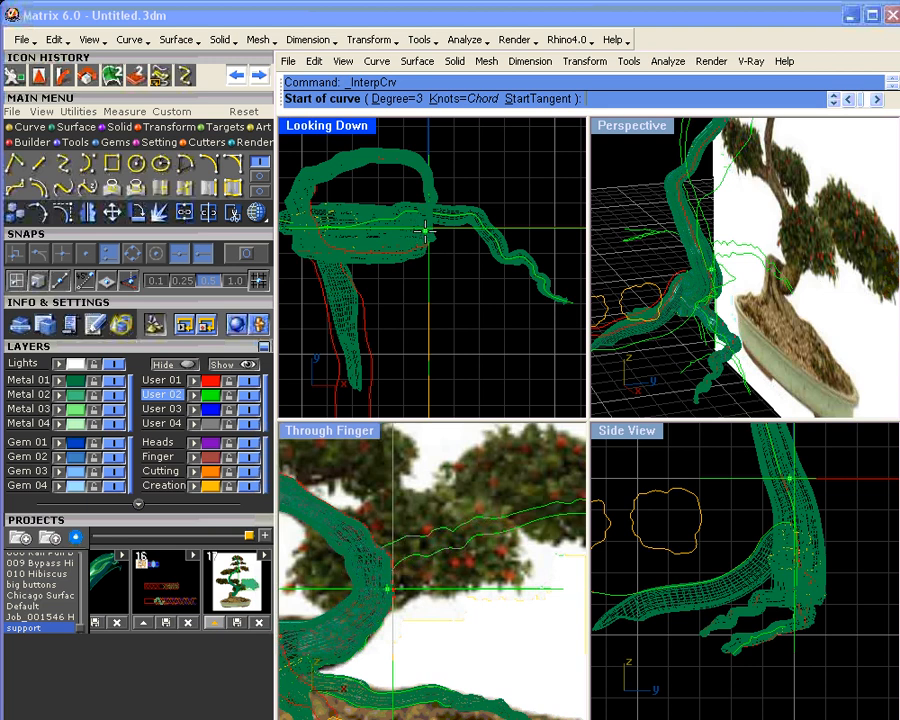
pyautogui.scroll(5, 425, 230)
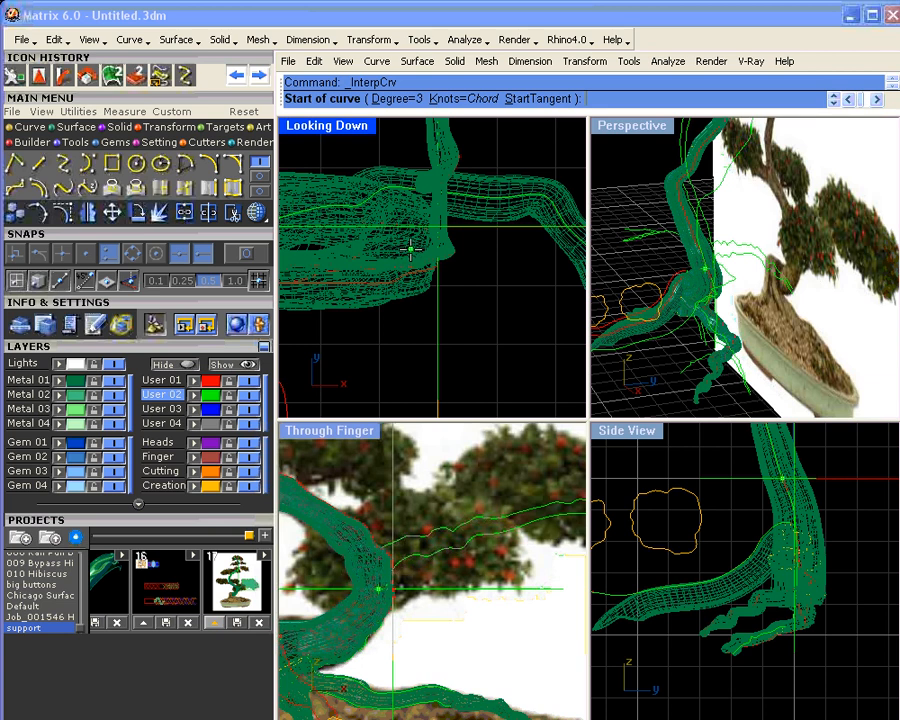
pyautogui.click(410, 250)
pyautogui.moveTo(438, 238); pyautogui.dragTo(396, 243, button='right')
pyautogui.click(394, 238)
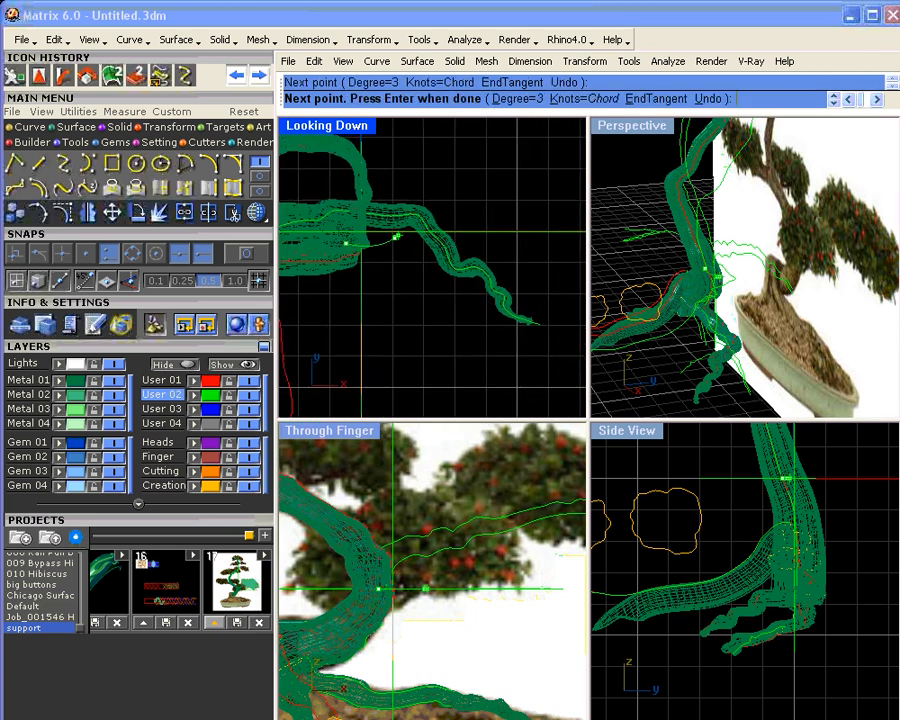
pyautogui.click(416, 228)
pyautogui.click(433, 220)
pyautogui.click(452, 216)
pyautogui.click(486, 215)
pyautogui.click(504, 213)
pyautogui.moveTo(526, 220); pyautogui.dragTo(366, 199, button='right')
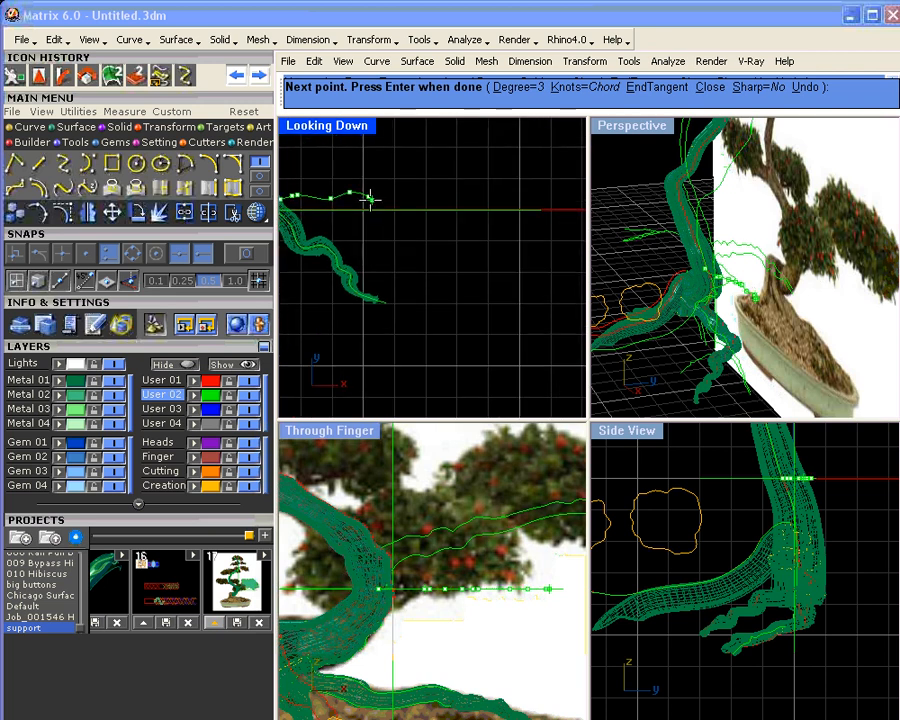
pyautogui.scroll(-4, 374, 201)
pyautogui.click(388, 204)
pyautogui.click(402, 217)
pyautogui.click(417, 223)
pyautogui.click(448, 223)
pyautogui.click(453, 218)
pyautogui.click(460, 214)
pyautogui.click(464, 208)
pyautogui.click(472, 203)
pyautogui.click(480, 200)
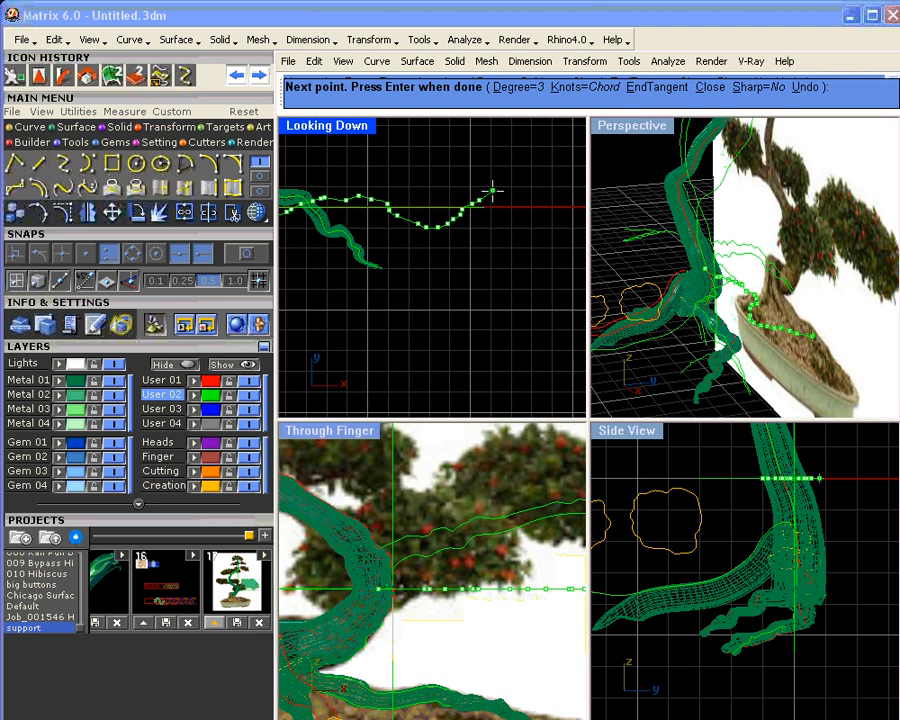
pyautogui.press('Return')
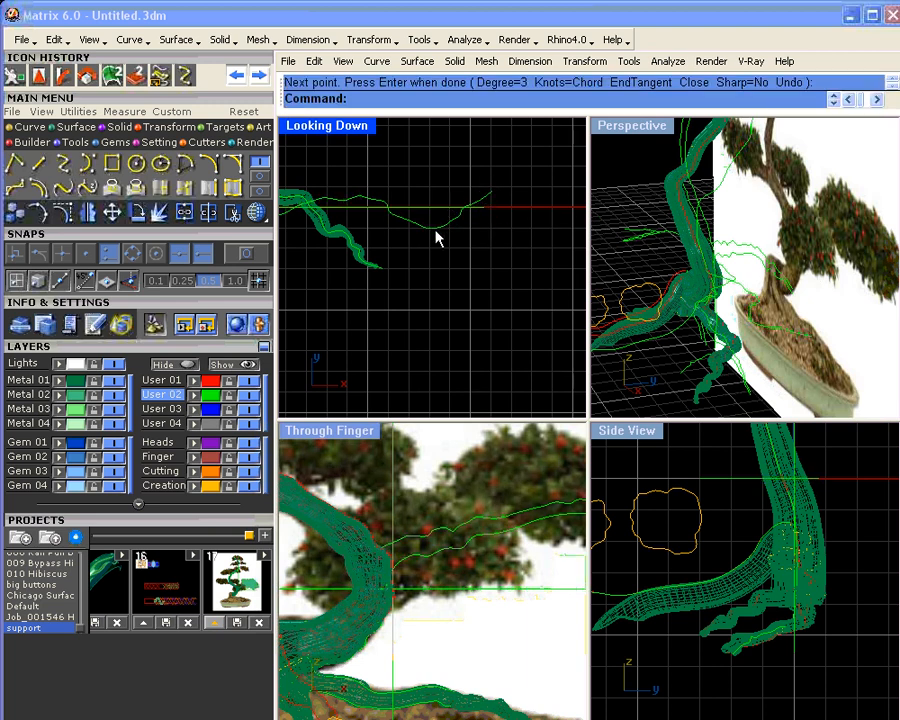
# On layer User 01, combine the plan curve with each of the two side-profile branch curves using Curve from 2 Views
pyautogui.moveTo(782, 258)
pyautogui.mouseDown(button='right')
pyautogui.moveTo(808, 248)
pyautogui.moveTo(770, 262)
pyautogui.mouseUp(button='right')
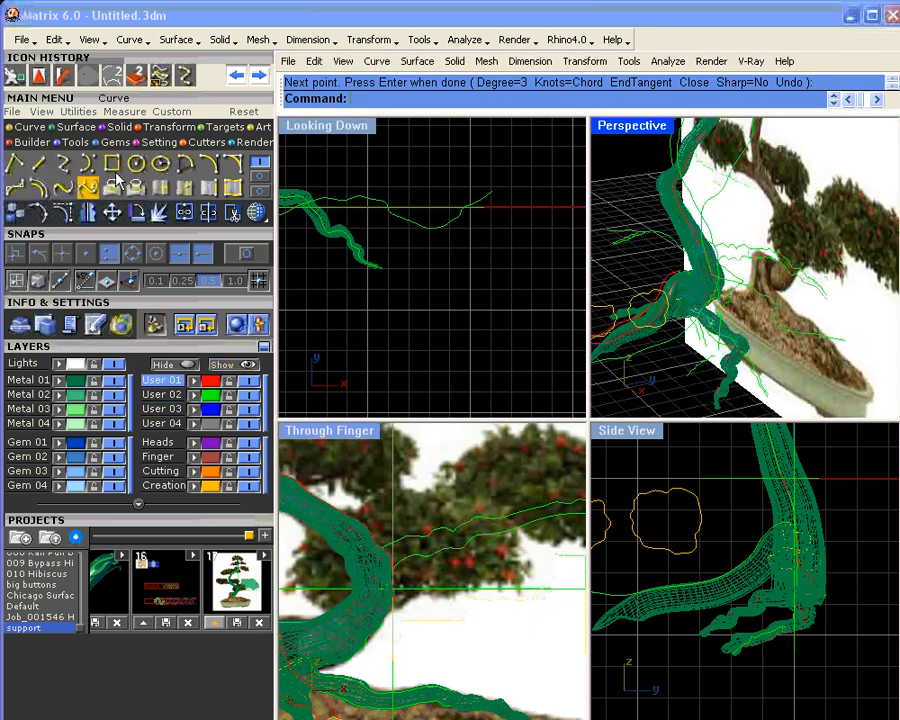
pyautogui.click(159, 76)
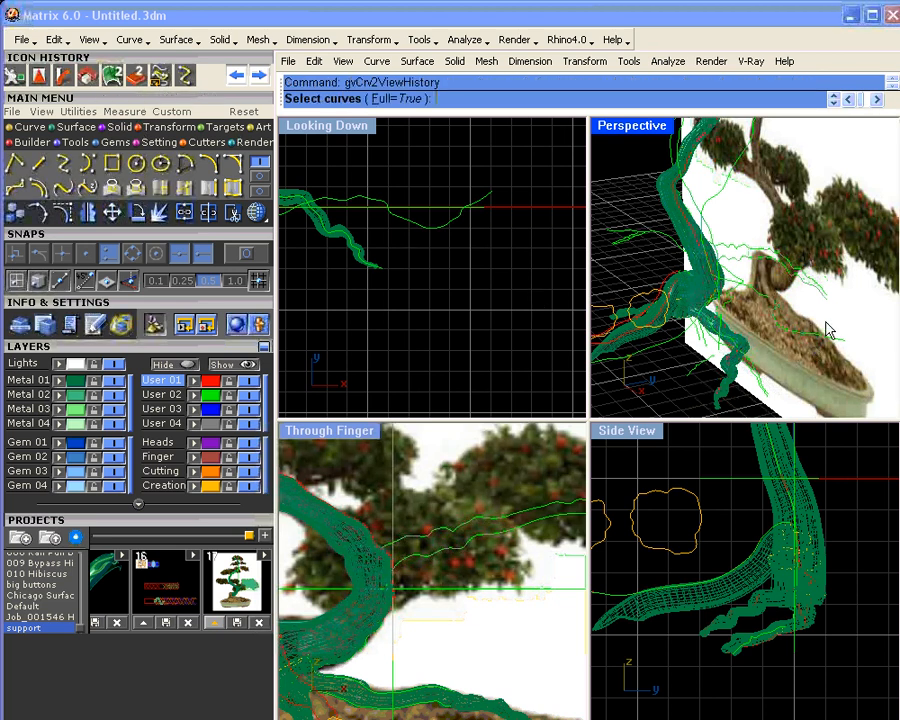
pyautogui.click(797, 331)
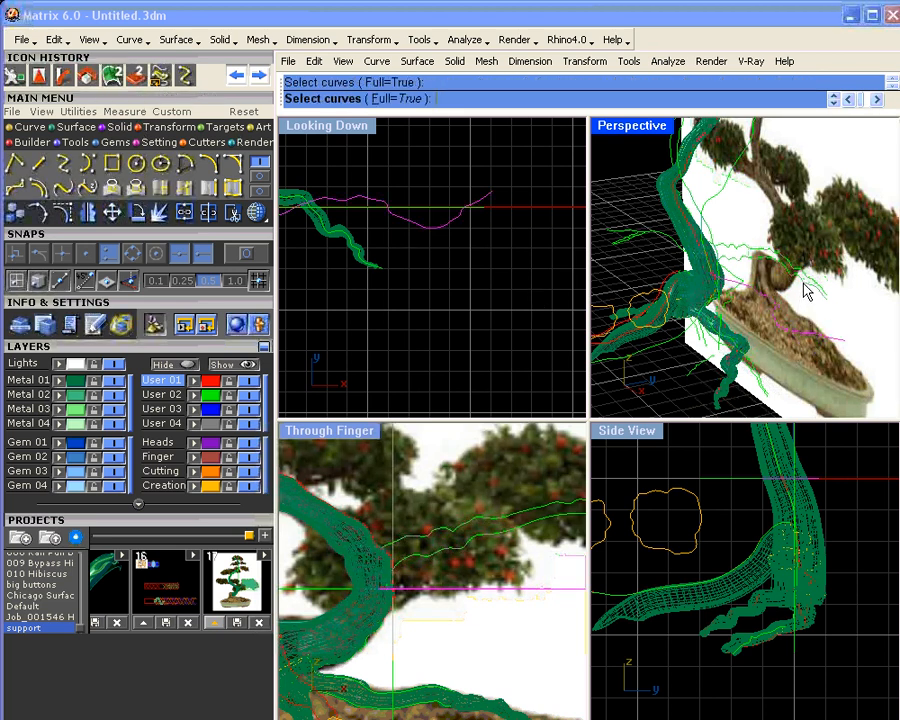
pyautogui.click(806, 289)
pyautogui.rightClick(800, 345)
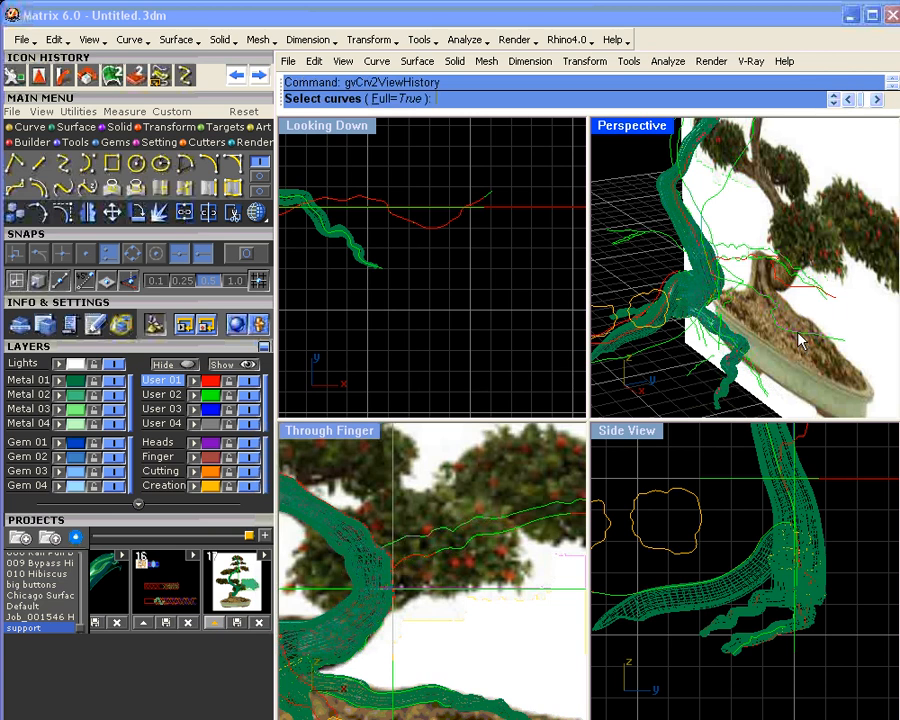
pyautogui.click(810, 292)
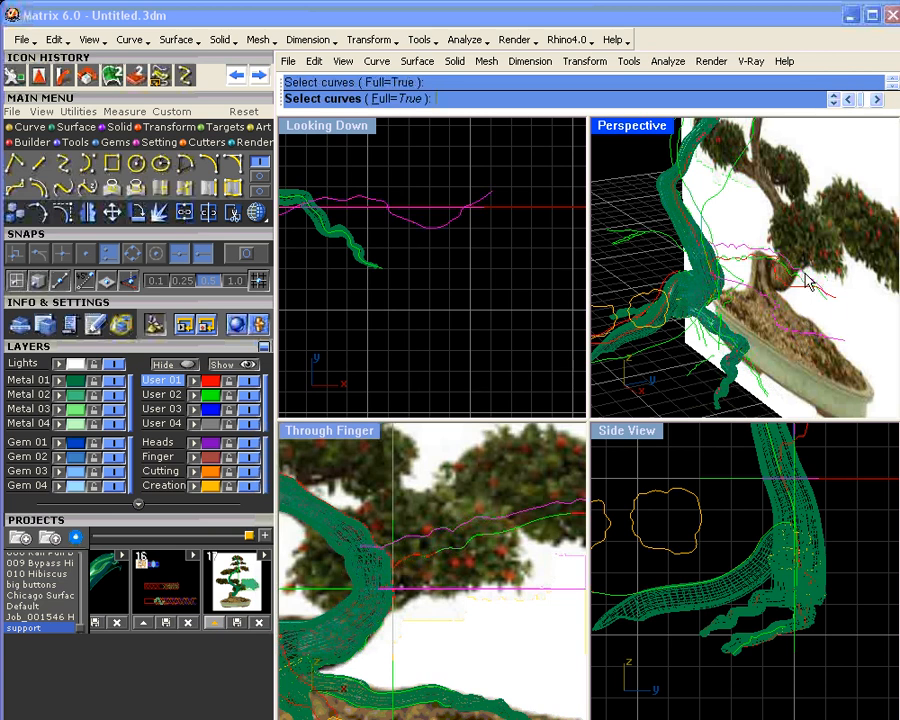
pyautogui.click(805, 282)
pyautogui.moveTo(755, 342); pyautogui.dragTo(655, 407, button='right')
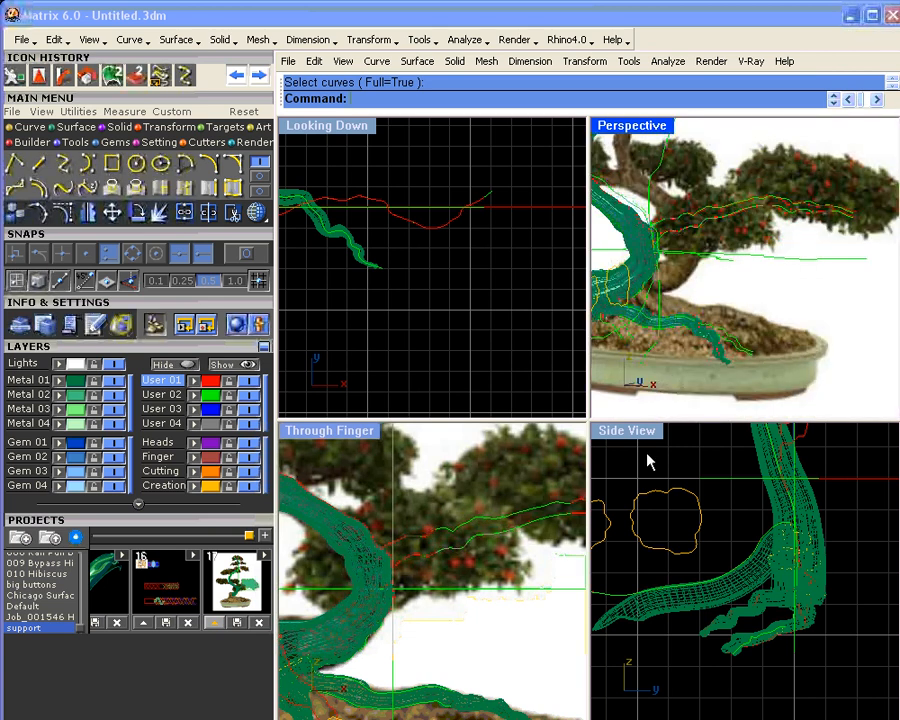
# Orient a 3D-scaled copy of the smallest bark profile from its opposite edges onto the trunk-side ends of the two branch rails, with Metal 01 hidden
pyautogui.moveTo(670, 500); pyautogui.dragTo(724, 517, button='right')
pyautogui.click(650, 517)
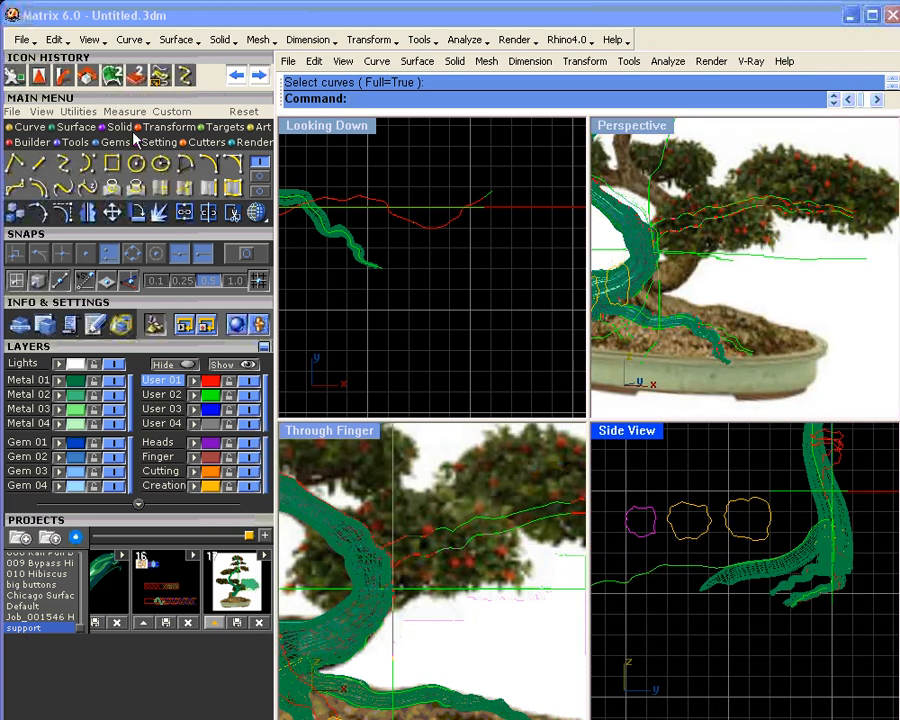
pyautogui.click(136, 79)
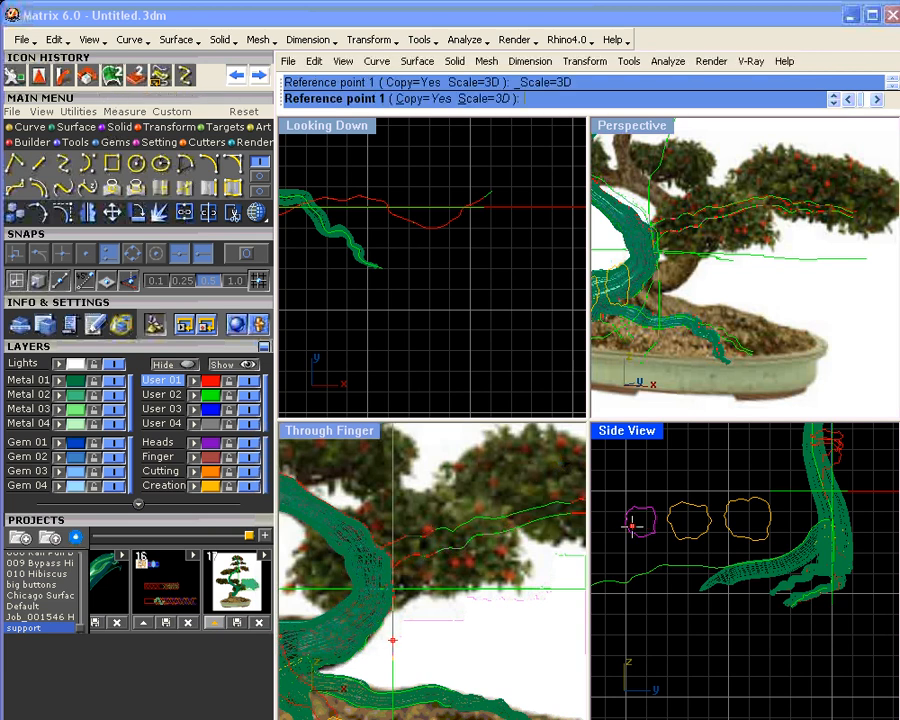
pyautogui.click(243, 255)
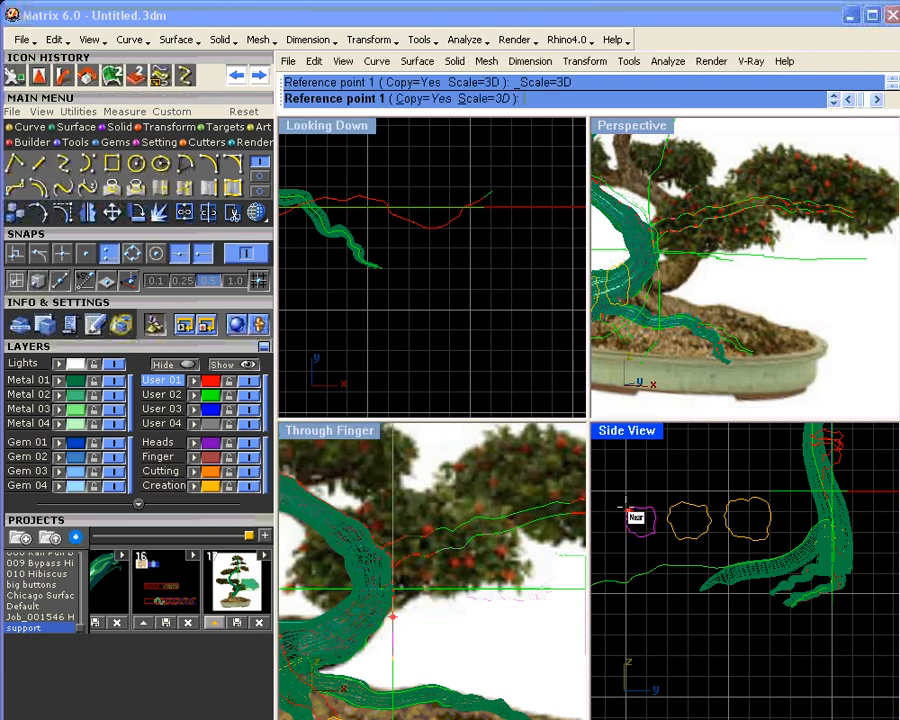
pyautogui.scroll(3, 630, 525)
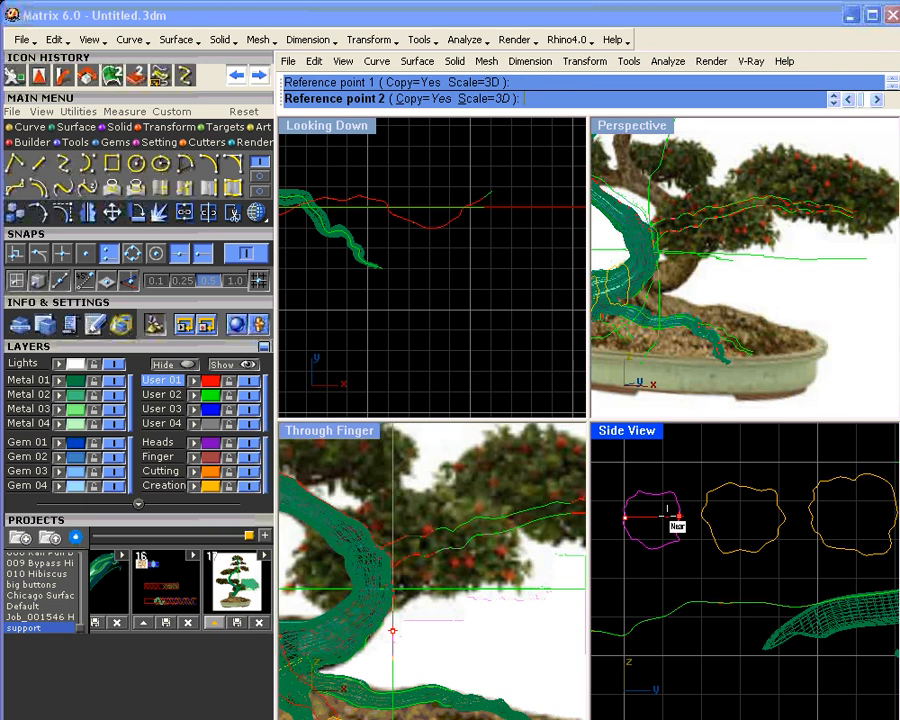
pyautogui.click(624, 517)
pyautogui.click(678, 517)
pyautogui.moveTo(737, 271); pyautogui.dragTo(759, 285, button='right')
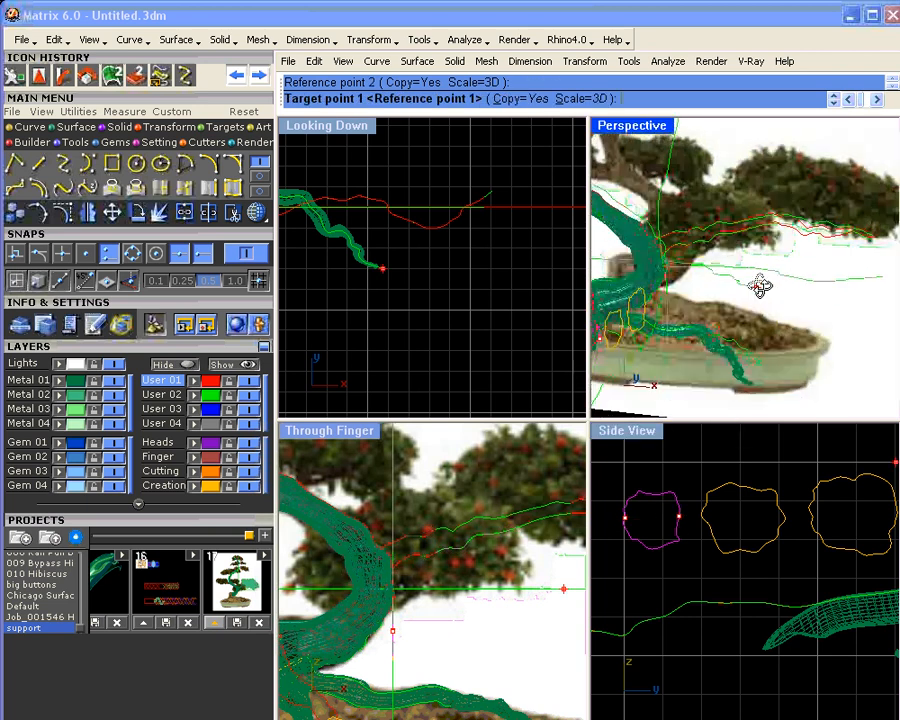
pyautogui.scroll(5, 760, 287)
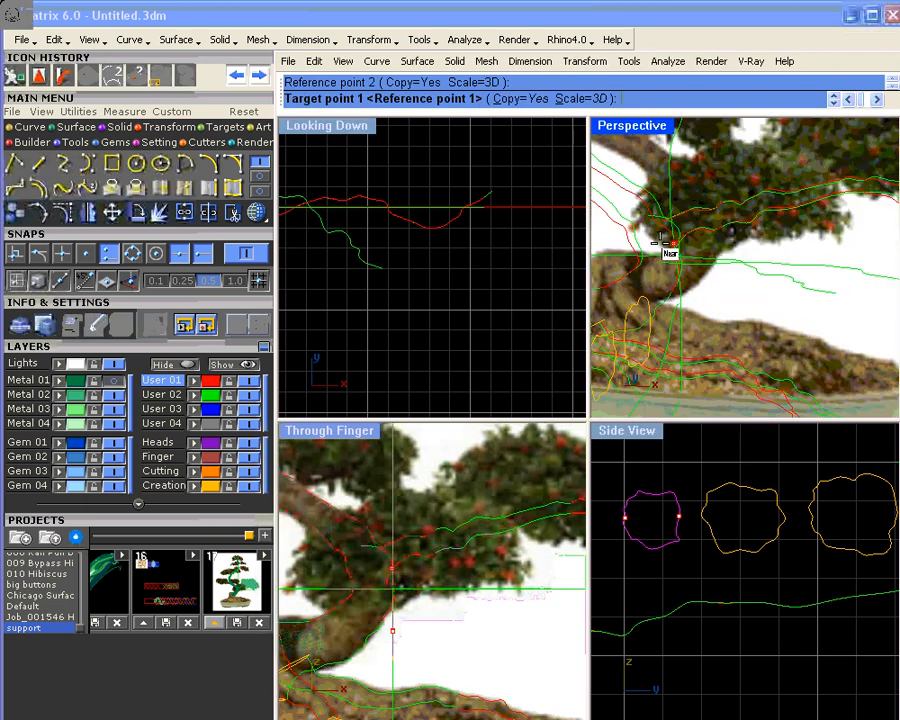
pyautogui.scroll(3, 668, 233)
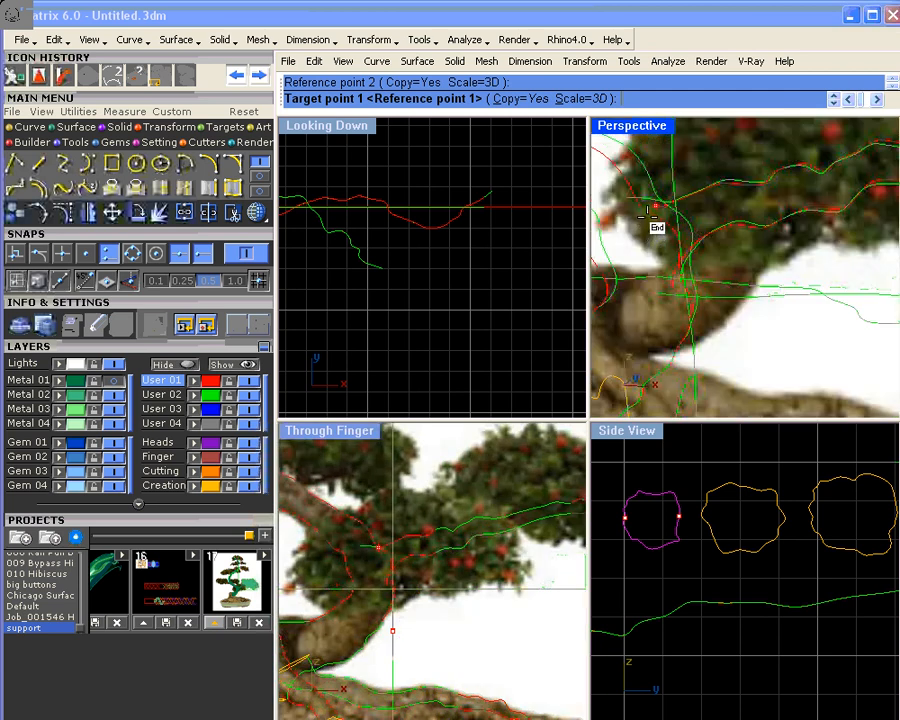
pyautogui.click(656, 286)
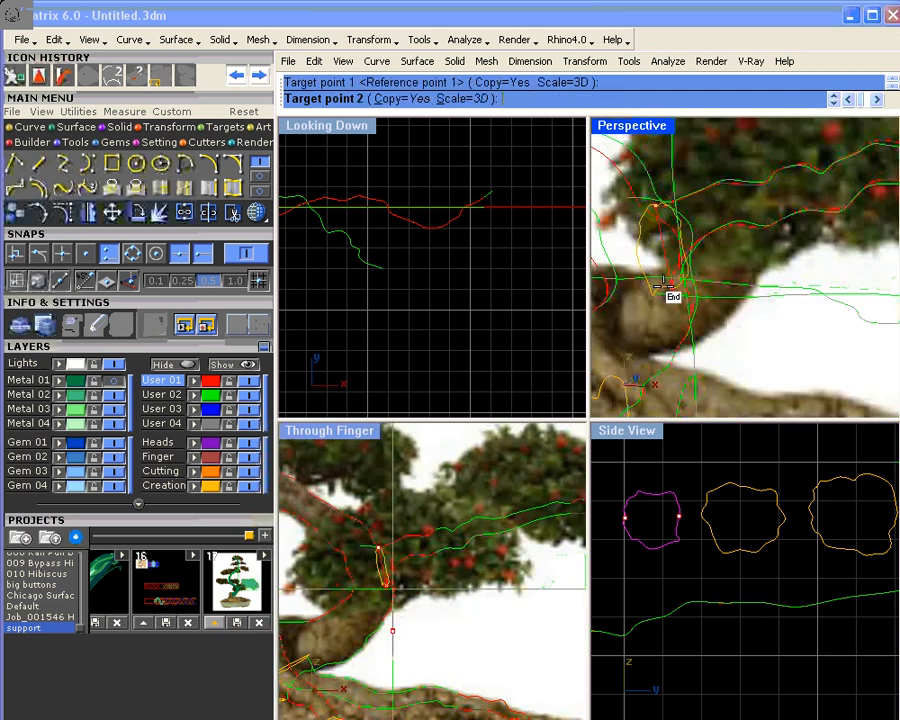
pyautogui.click(661, 284)
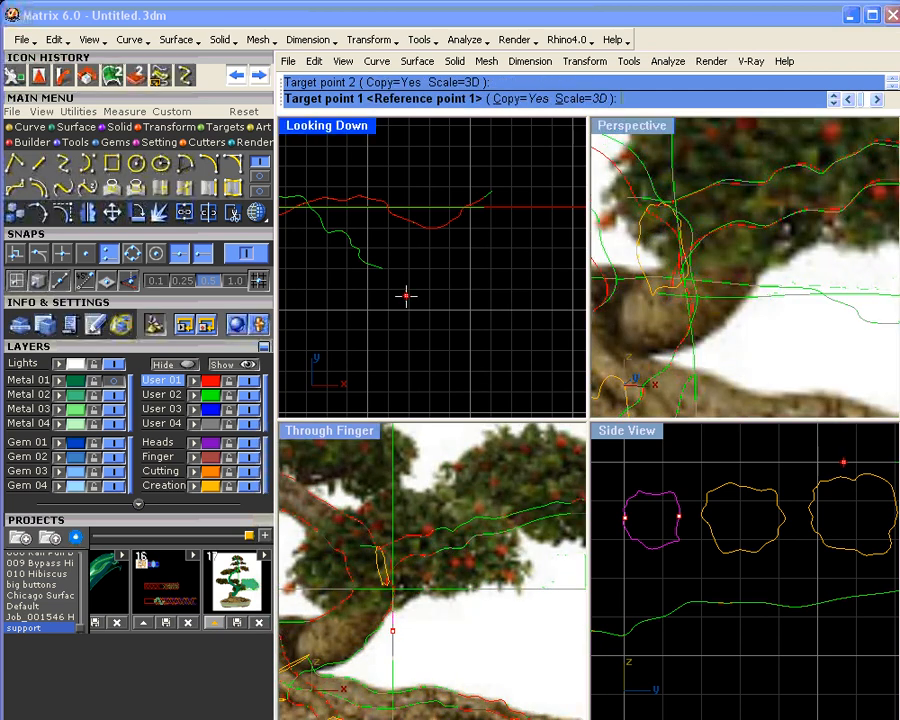
pyautogui.rightClick(457, 292)
pyautogui.rightClick(458, 291)
pyautogui.rightClick(651, 292)
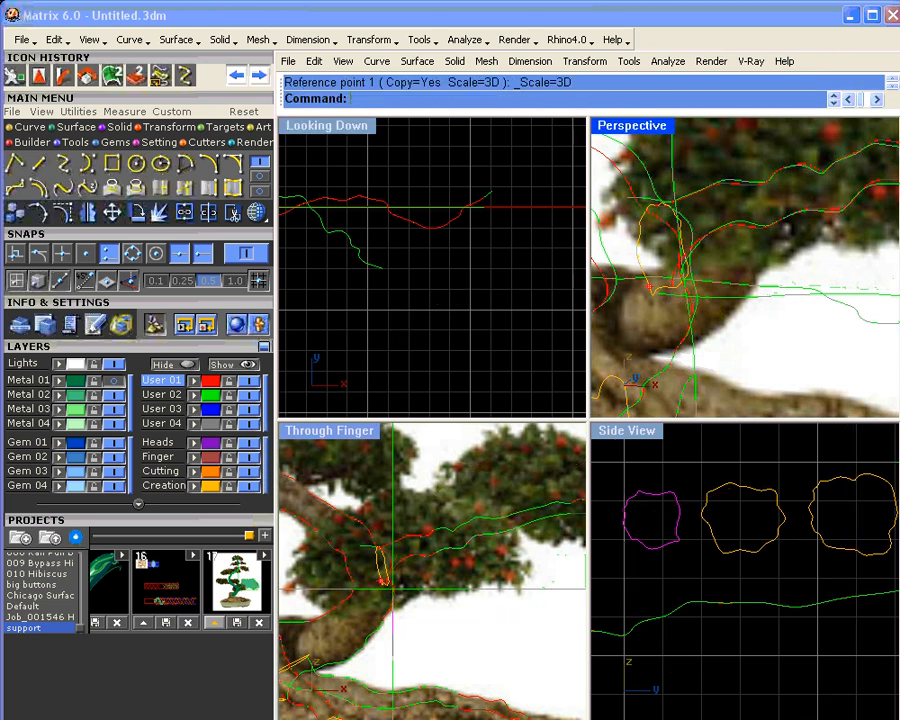
pyautogui.rightClick(654, 265)
# Show layer Metal 01 and check the placed branch profile against the trunk in the Looking Down and Perspective views
pyautogui.click(640, 265)
pyautogui.moveTo(380, 277); pyautogui.dragTo(514, 278, button='right')
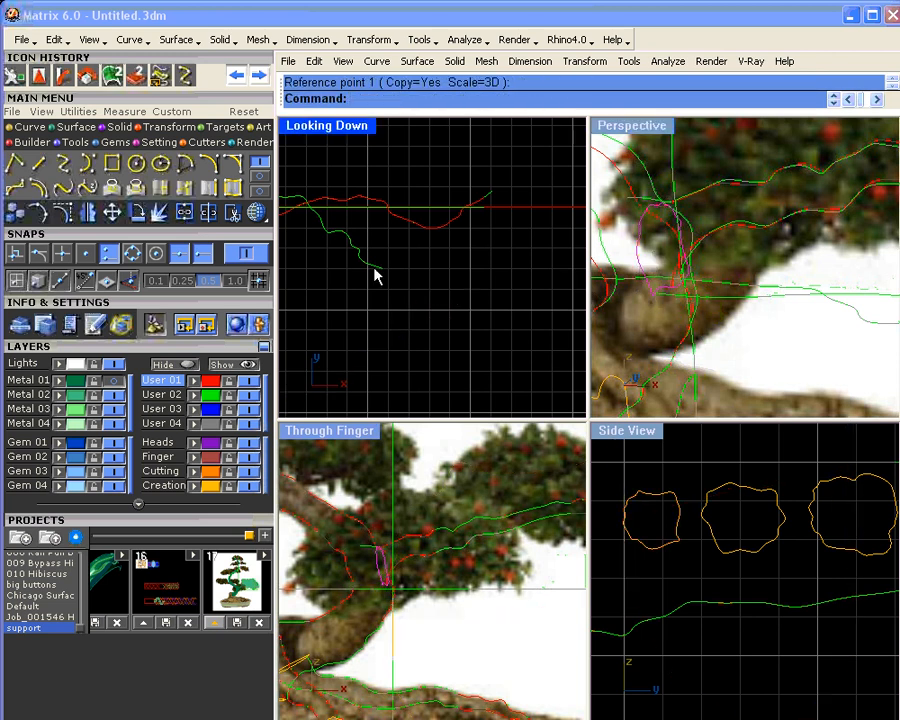
pyautogui.scroll(7, 396, 226)
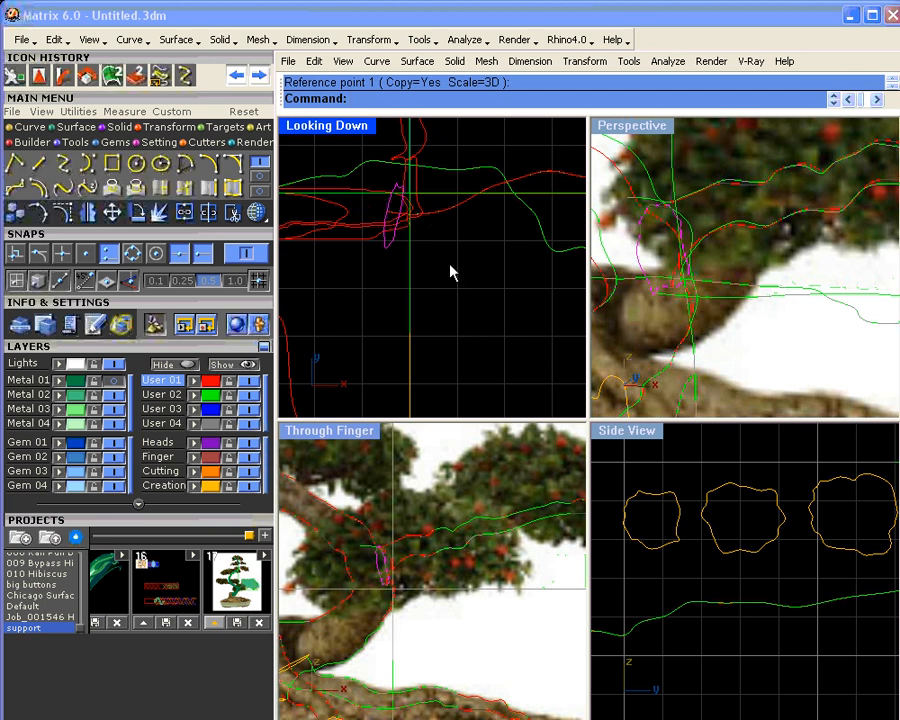
pyautogui.click(113, 380)
pyautogui.moveTo(655, 317); pyautogui.dragTo(754, 191, button='right')
pyautogui.click(687, 462)
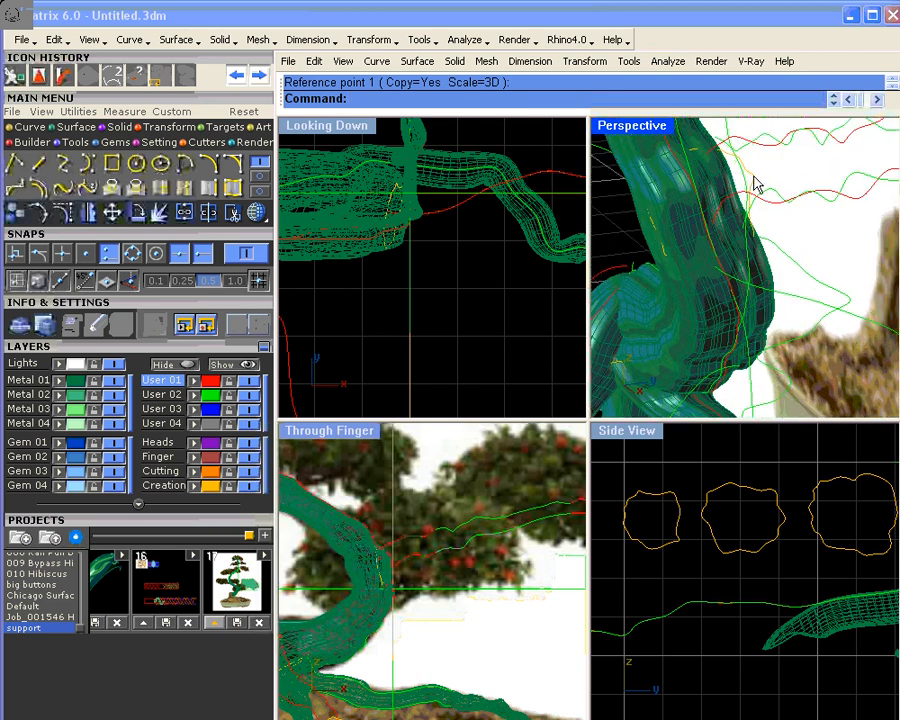
# Scale the placed branch profile down in 2D in the Side View from a point on its outer edge, fitting it within the trunk
pyautogui.click(754, 177)
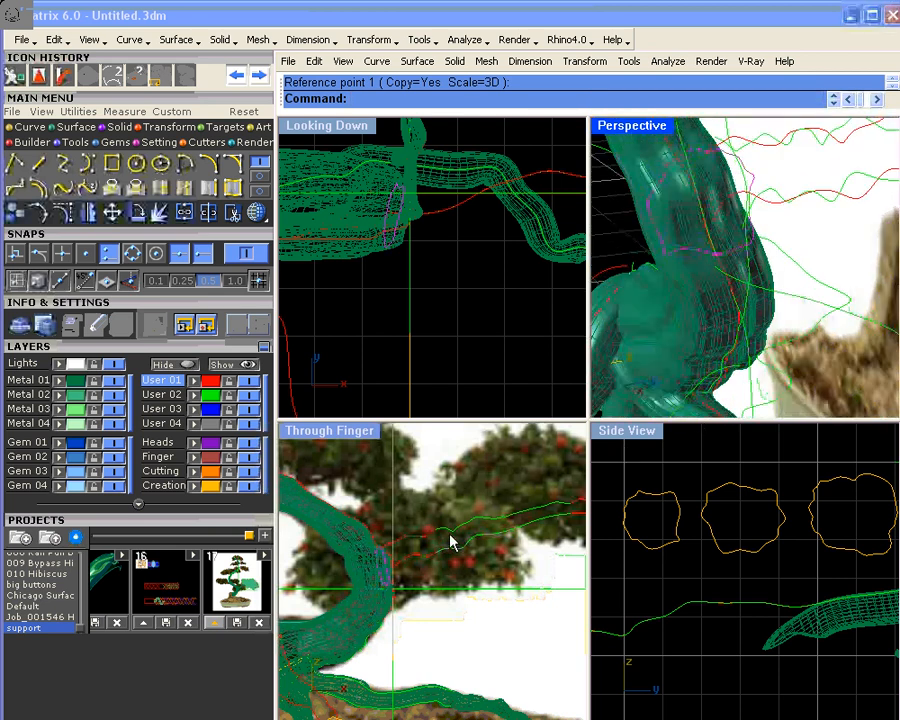
pyautogui.scroll(-10, 700, 517)
pyautogui.moveTo(765, 511); pyautogui.dragTo(725, 569, button='right')
pyautogui.scroll(6, 778, 554)
pyautogui.scroll(3, 751, 540)
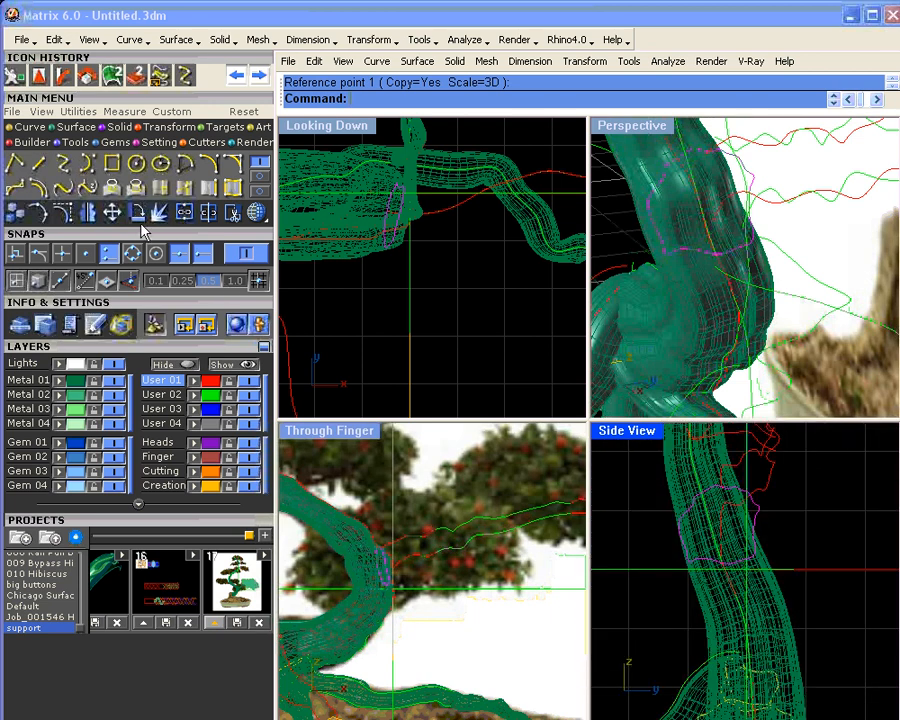
pyautogui.click(121, 128)
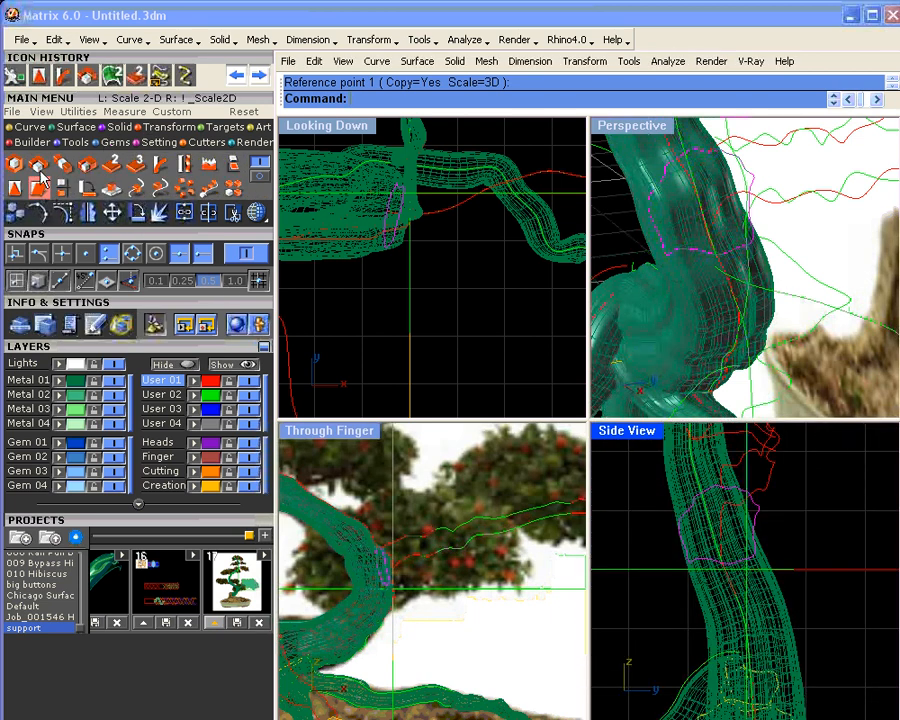
pyautogui.click(39, 165)
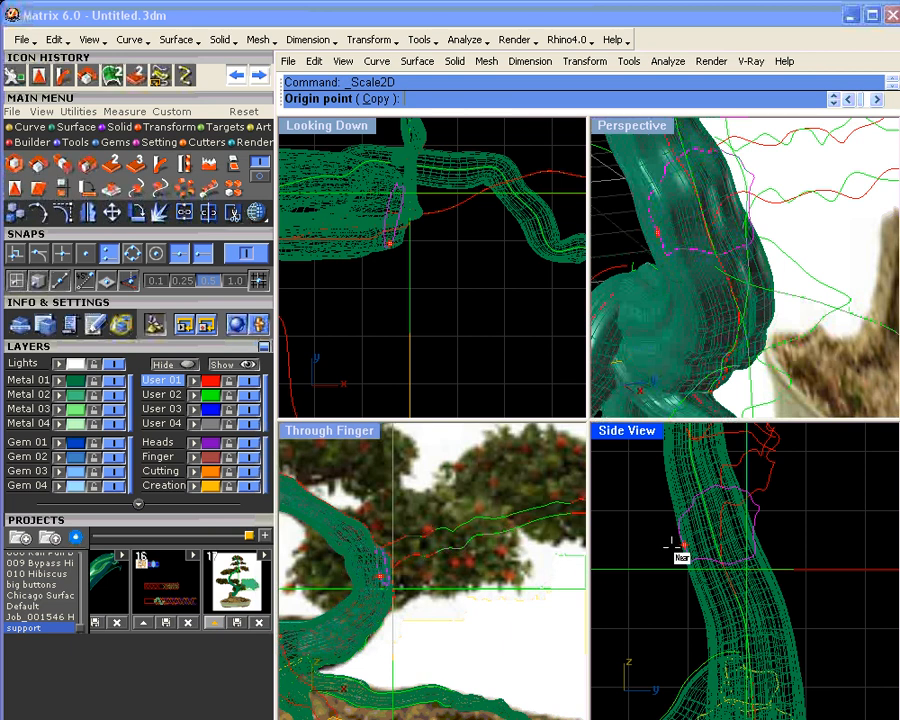
pyautogui.click(671, 543)
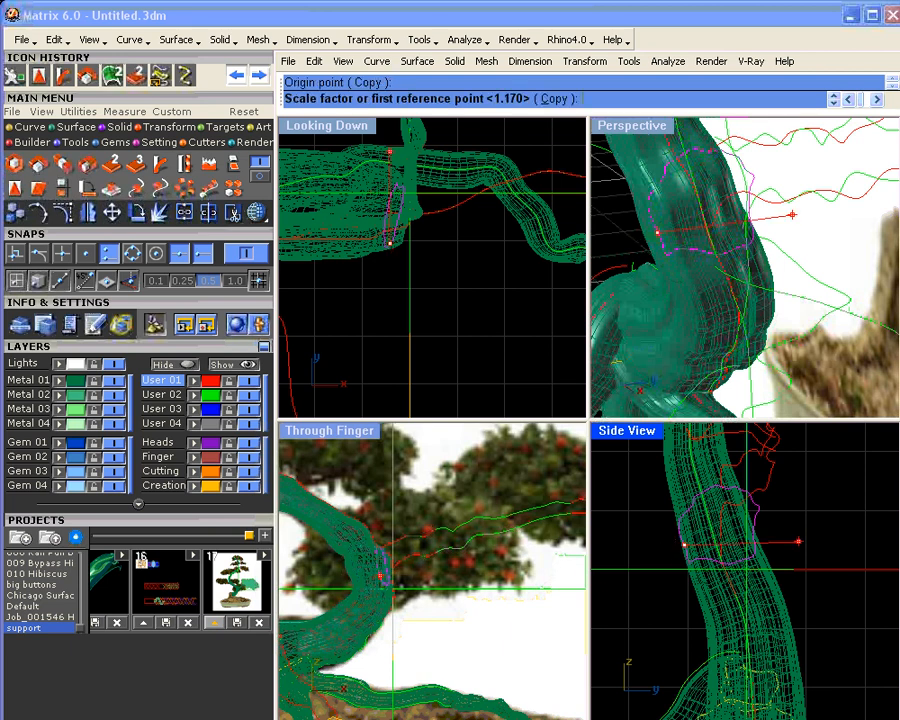
pyautogui.click(847, 486)
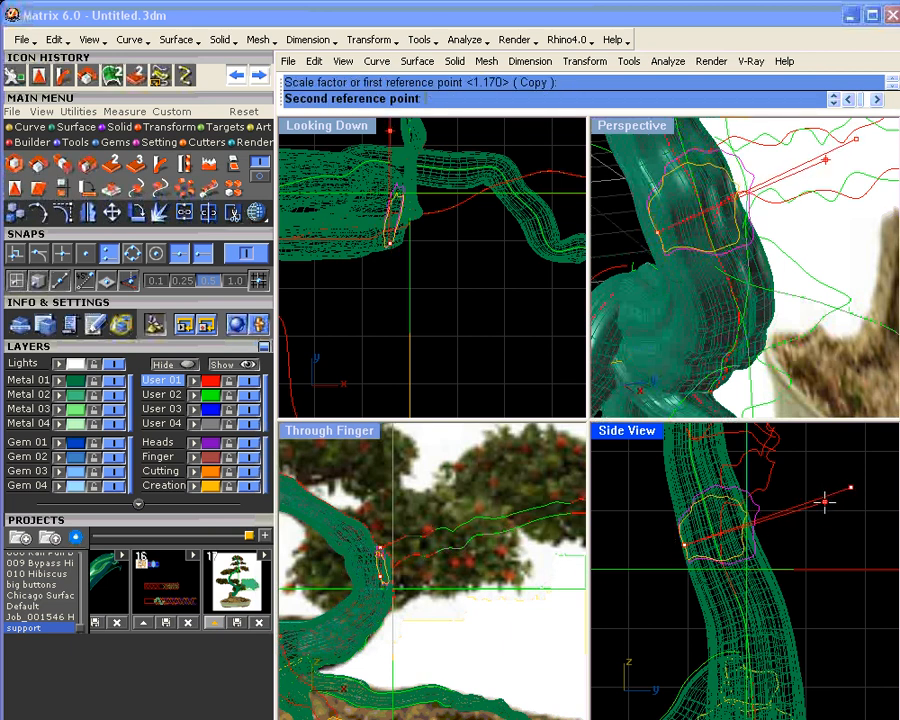
pyautogui.click(826, 508)
pyautogui.moveTo(709, 272); pyautogui.dragTo(773, 374, button='right')
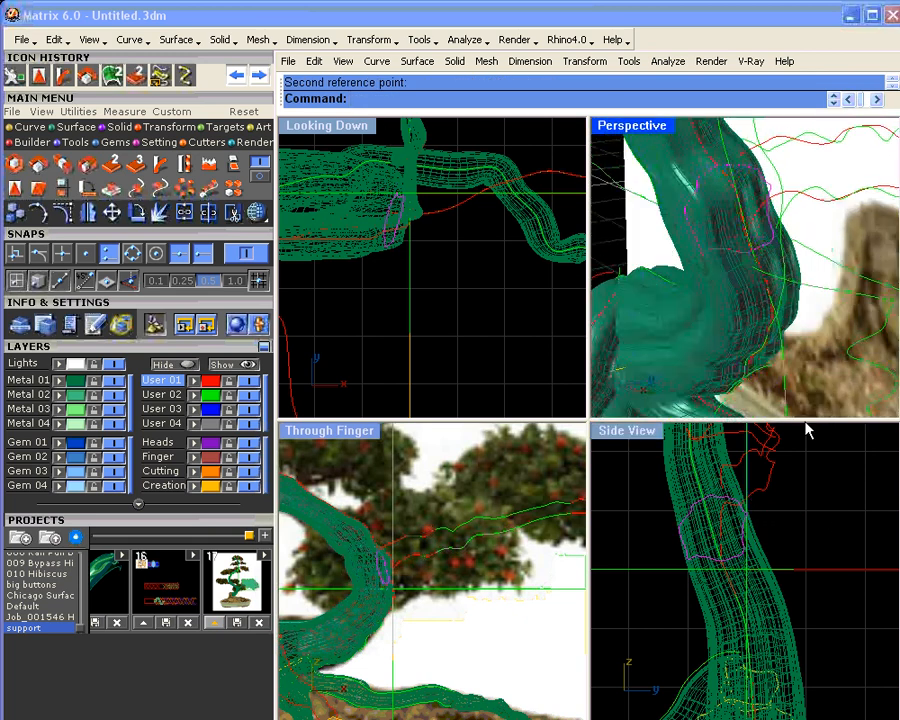
pyautogui.click(825, 471)
pyautogui.moveTo(762, 263); pyautogui.dragTo(684, 250, button='right')
# Start a Sweep 2 using the two red branch curves as rails and the scaled profile as cross section, accepting the default seam
pyautogui.click(74, 129)
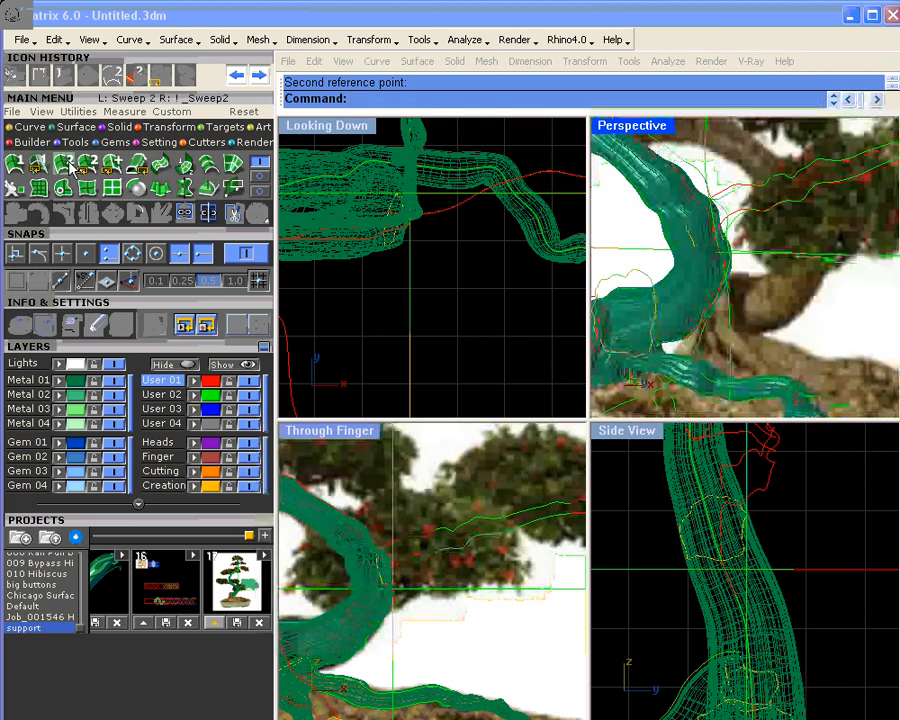
pyautogui.click(65, 164)
pyautogui.moveTo(743, 194); pyautogui.dragTo(733, 181, button='right')
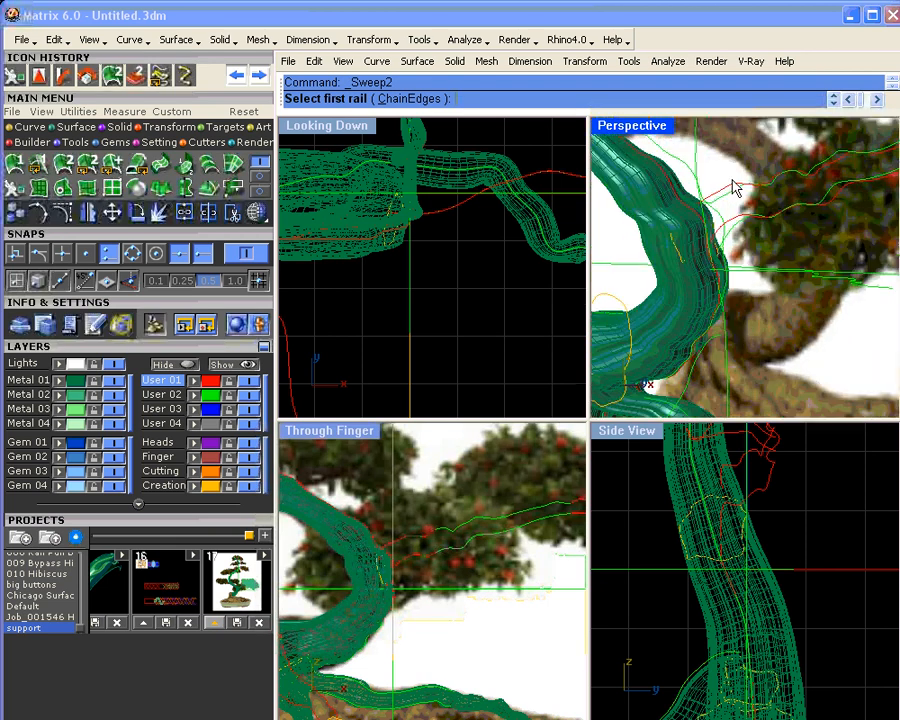
pyautogui.click(739, 222)
pyautogui.click(735, 219)
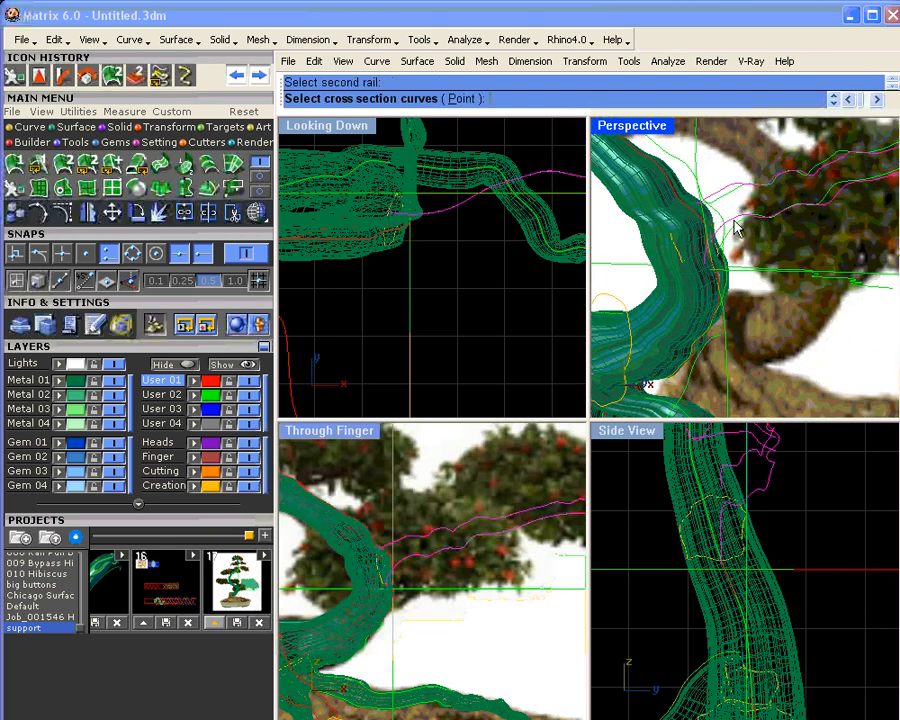
pyautogui.click(678, 257)
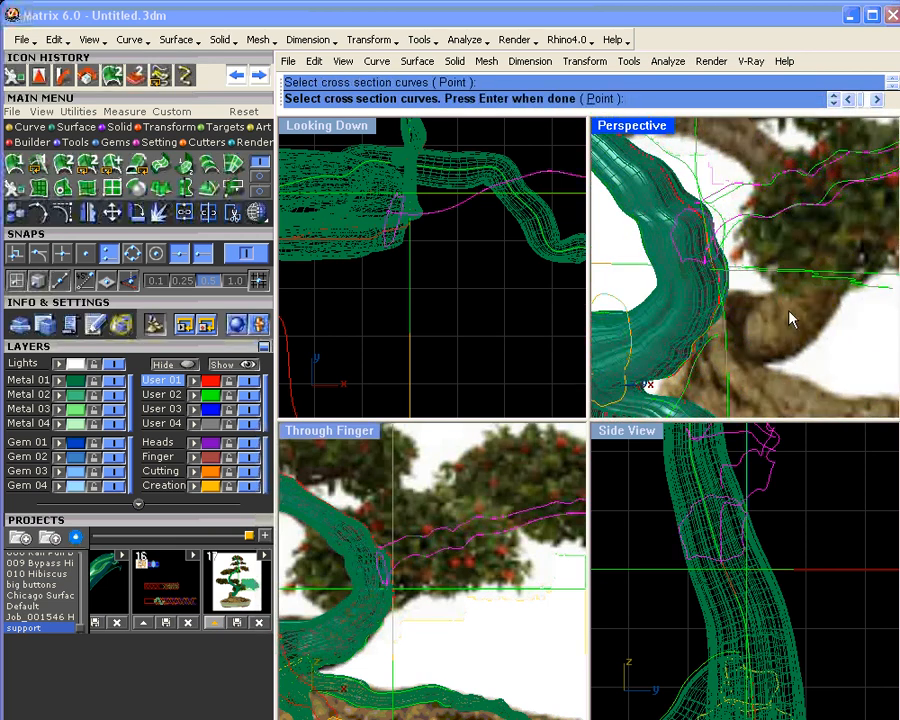
pyautogui.press('Return')
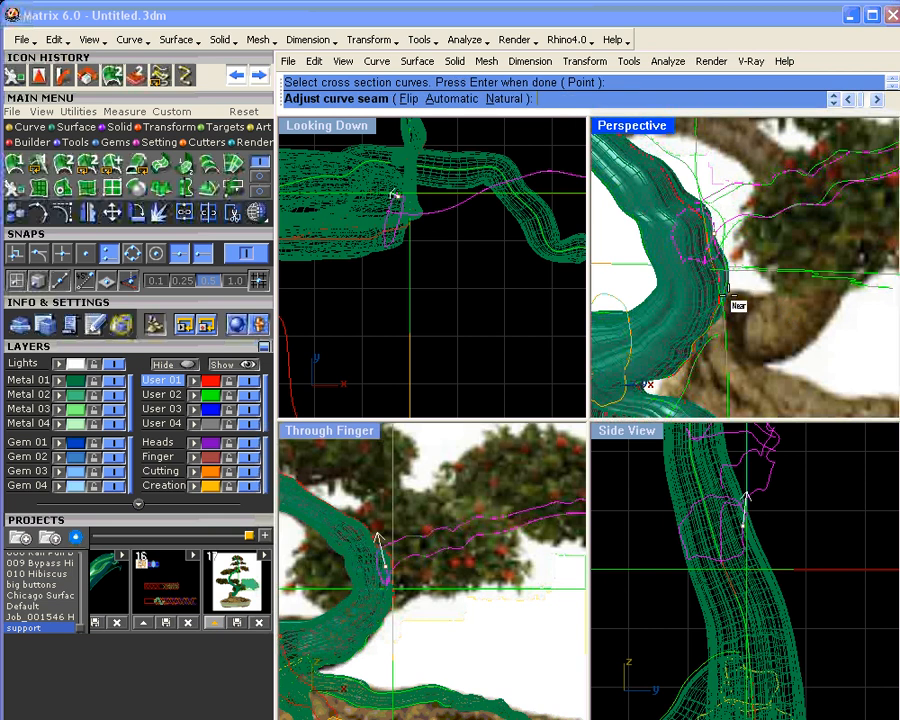
pyautogui.press('Return')
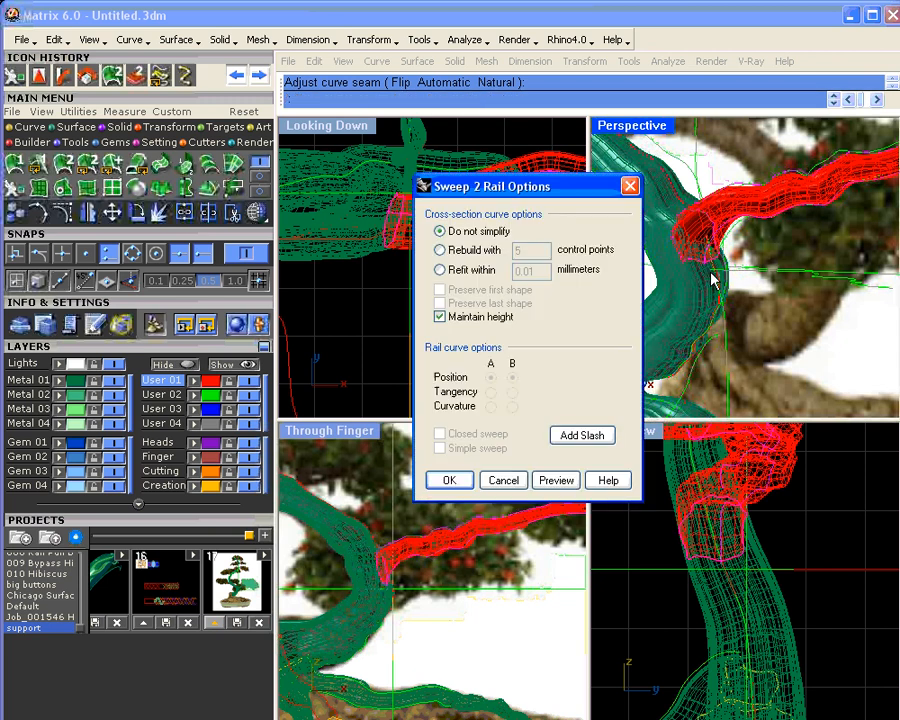
# Turn off Maintain height for the sweep, preview it along the branch in the Through Finger view, and create the surface
pyautogui.click(439, 317)
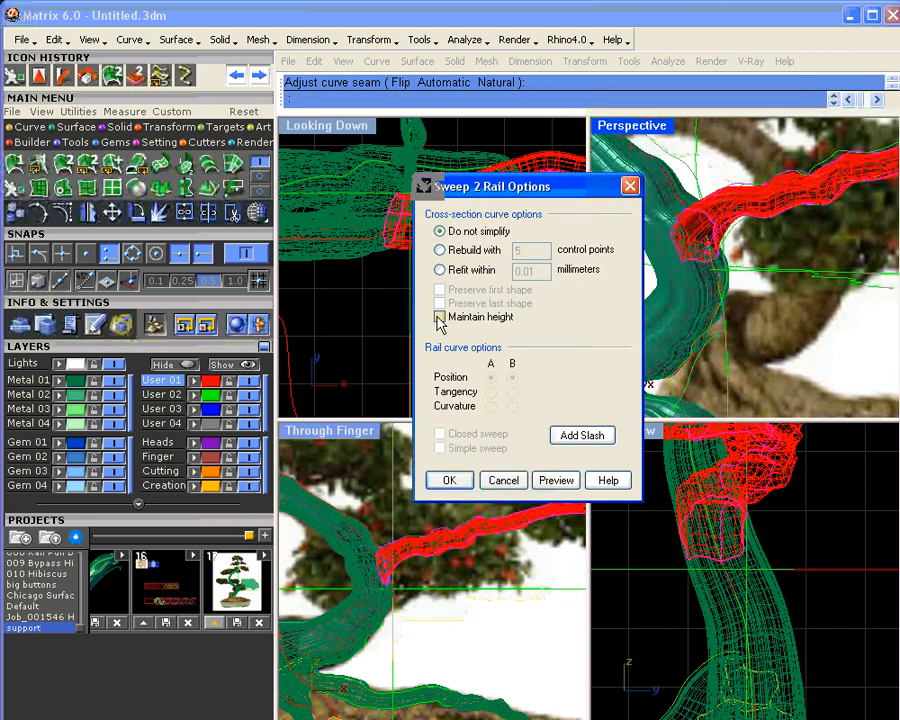
pyautogui.click(558, 480)
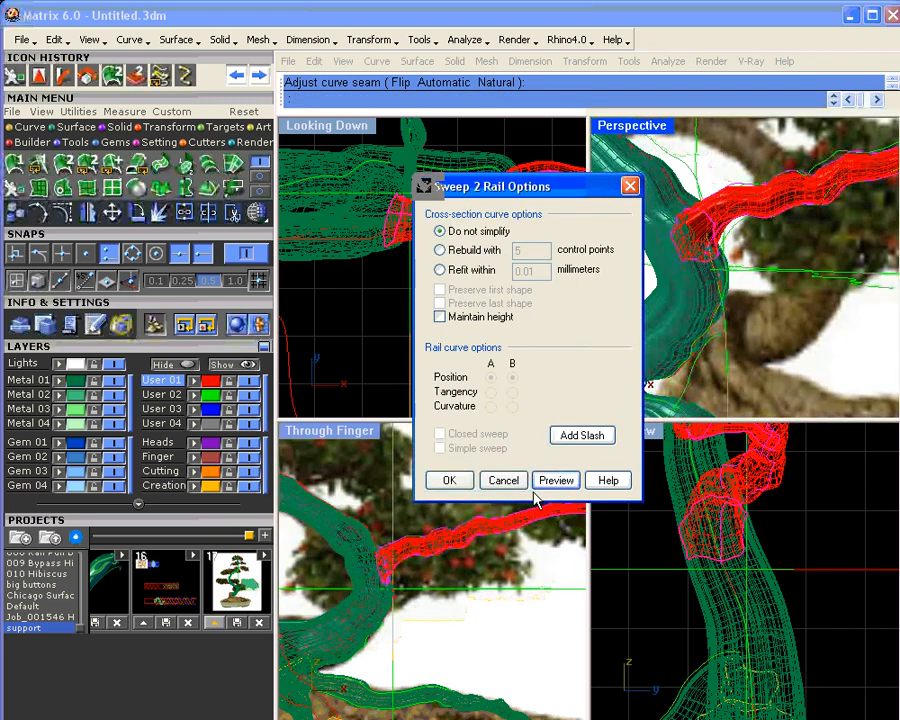
pyautogui.moveTo(535, 193); pyautogui.dragTo(711, 157)
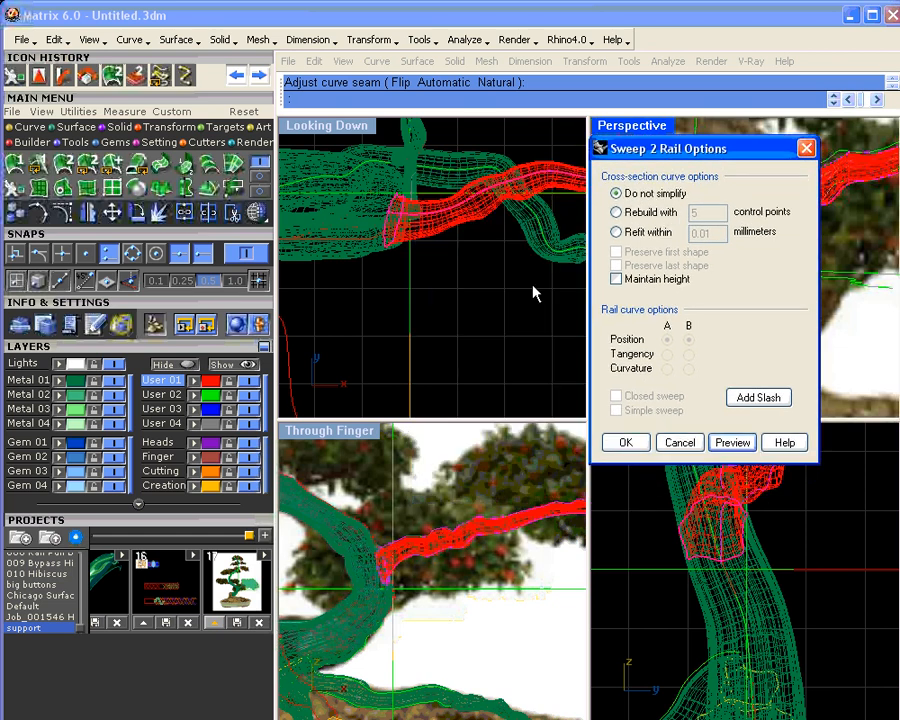
pyautogui.doubleClick(358, 432)
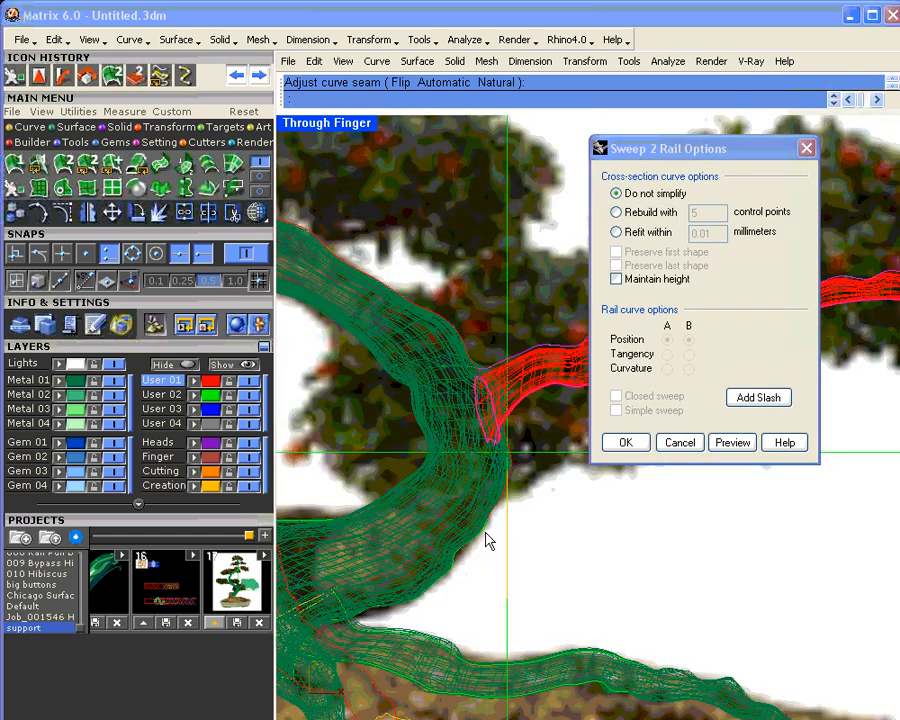
pyautogui.moveTo(527, 575); pyautogui.dragTo(404, 696, button='right')
pyautogui.moveTo(558, 629)
pyautogui.mouseDown(button='right')
pyautogui.moveTo(542, 653)
pyautogui.moveTo(639, 607)
pyautogui.moveTo(567, 622)
pyautogui.mouseUp(button='right')
pyautogui.scroll(2, 532, 531)
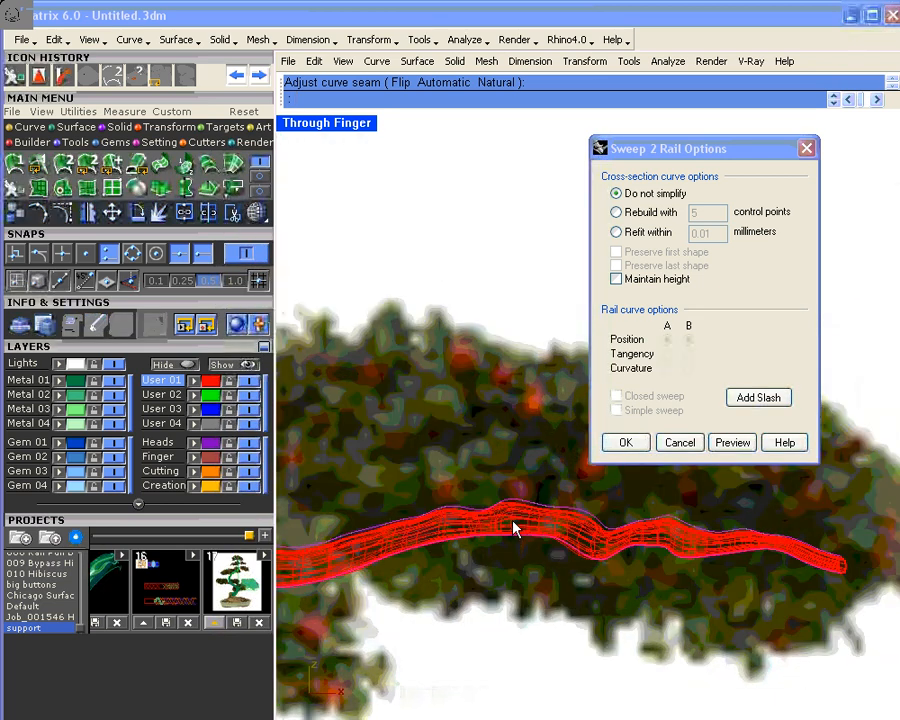
pyautogui.scroll(2, 515, 530)
pyautogui.click(626, 443)
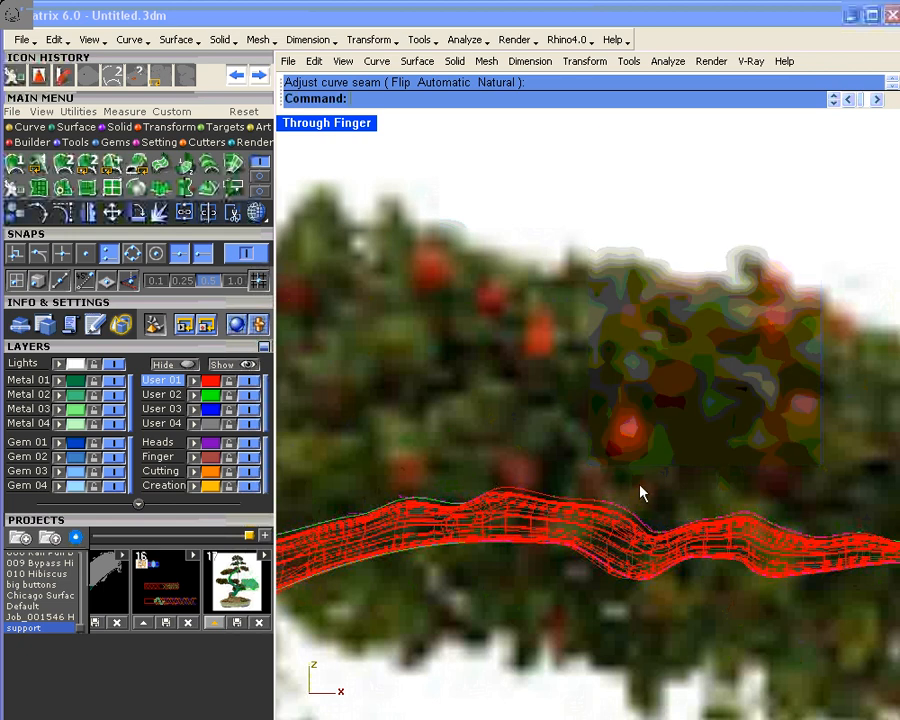
# Move the new red branch surface to layer Metal 01 and clear the selection
pyautogui.click(563, 527)
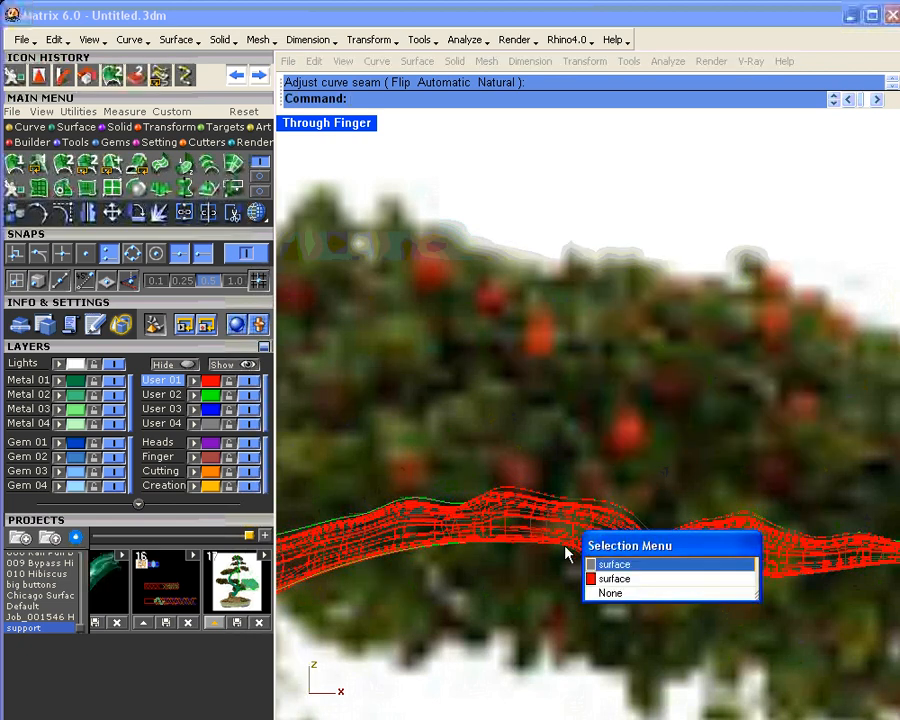
pyautogui.click(640, 574)
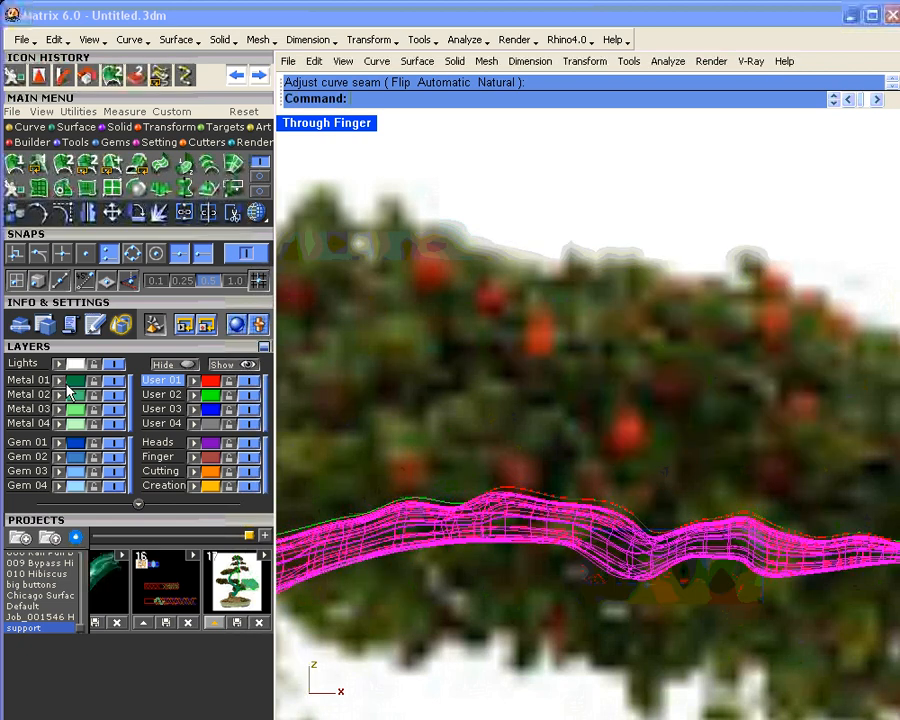
pyautogui.scroll(-5, 462, 422)
pyautogui.scroll(-2, 518, 436)
pyautogui.click(615, 447)
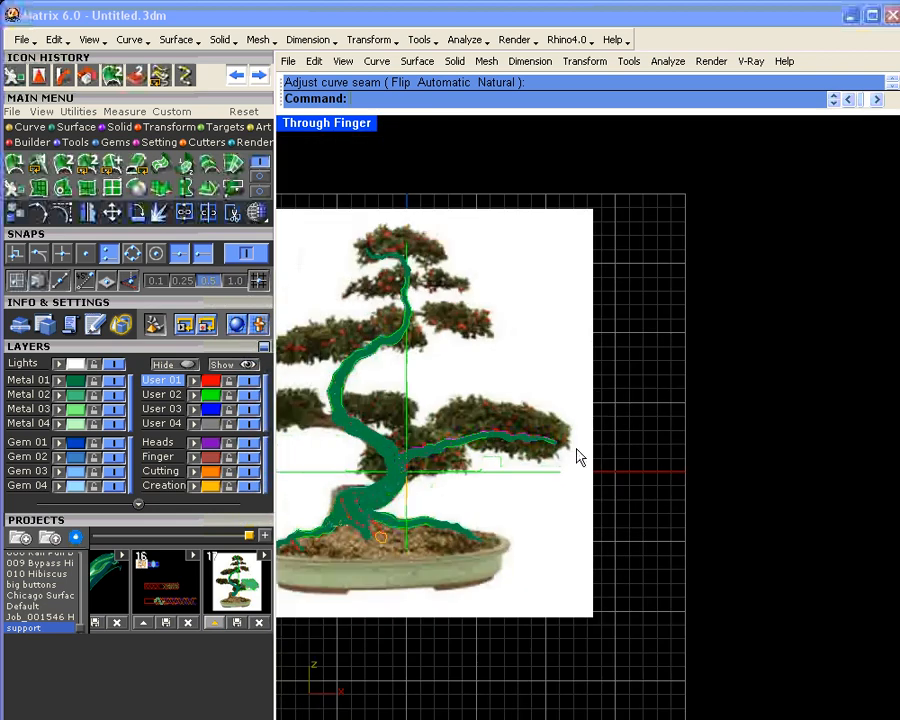
pyautogui.moveTo(528, 441); pyautogui.dragTo(636, 438, button='right')
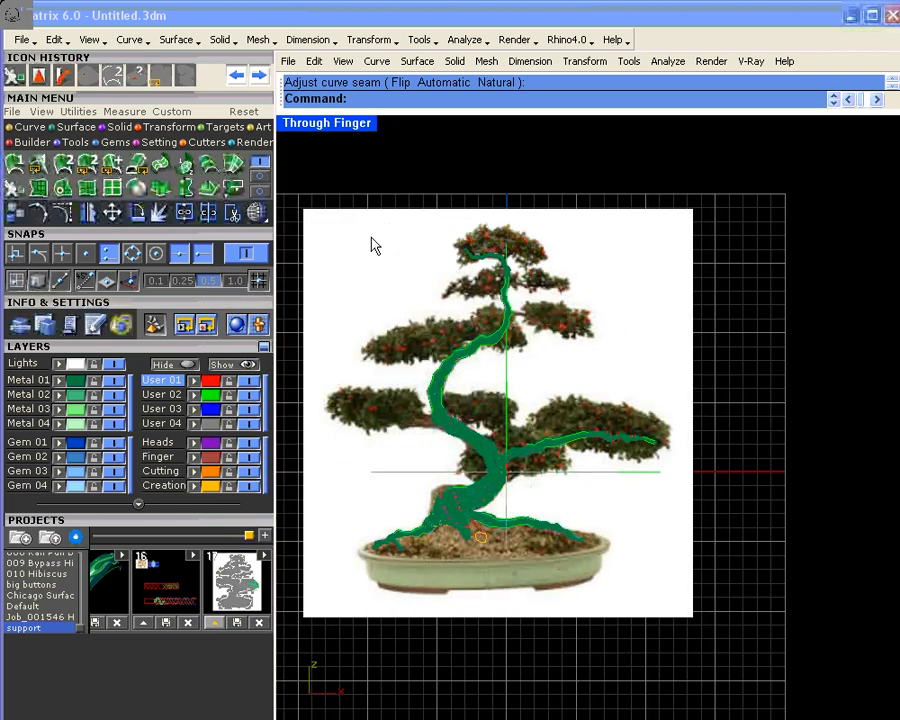
# Flip the surface direction of the new branch with the Flip command
pyautogui.doubleClick(362, 127)
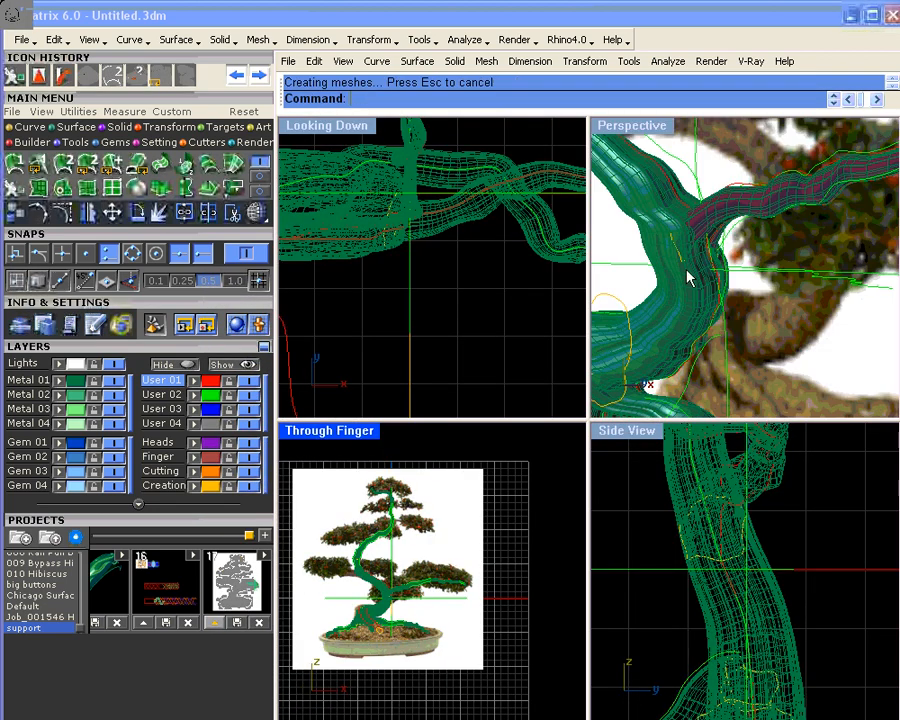
pyautogui.click(776, 223)
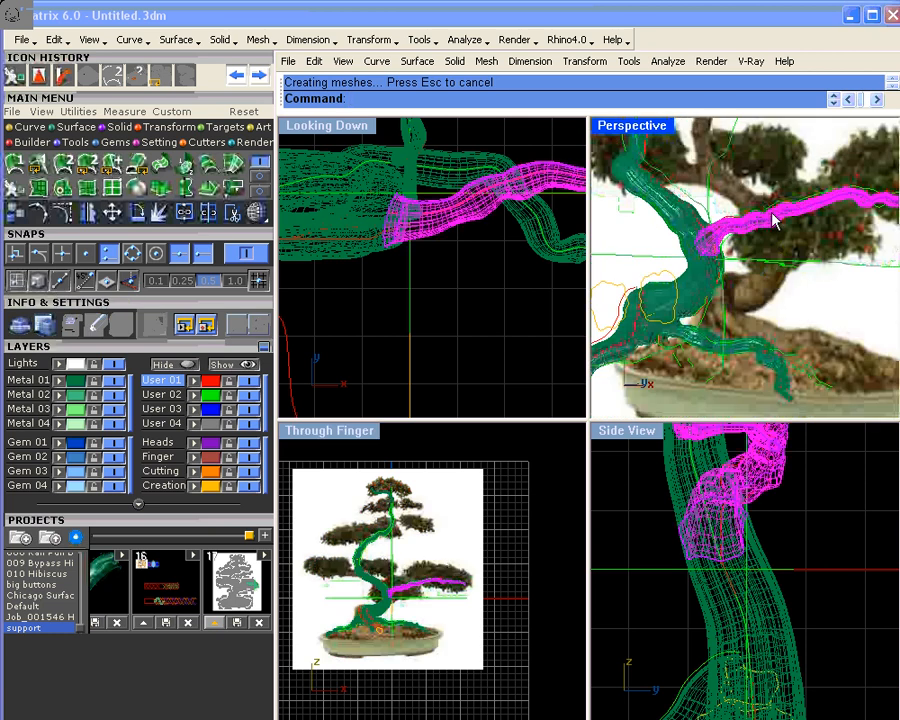
pyautogui.write('Flip')
pyautogui.press('Return')
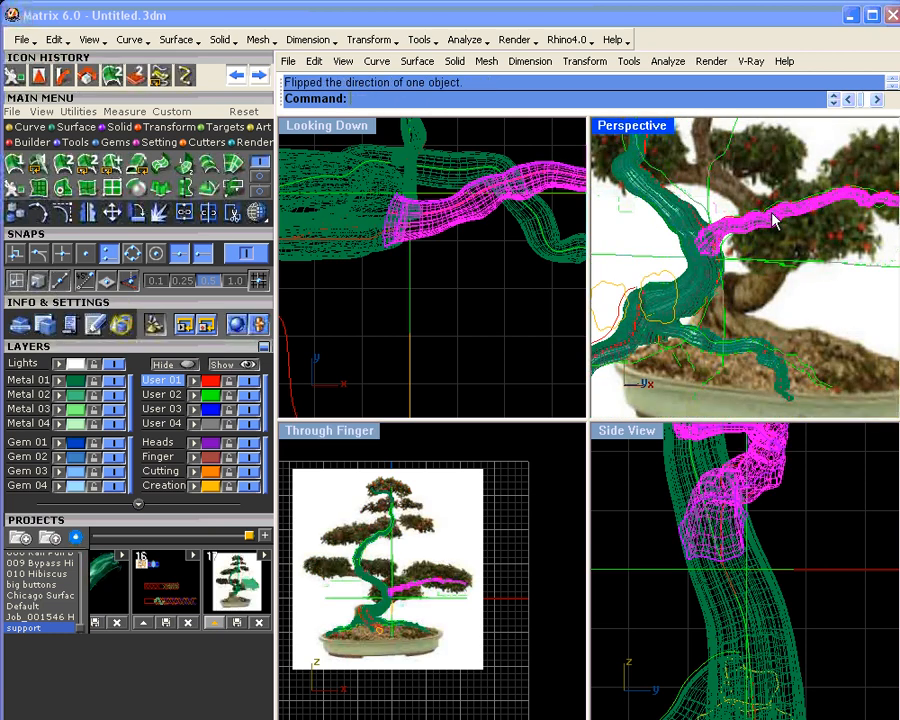
pyautogui.press('Escape')
pyautogui.moveTo(649, 267); pyautogui.dragTo(747, 251, button='right')
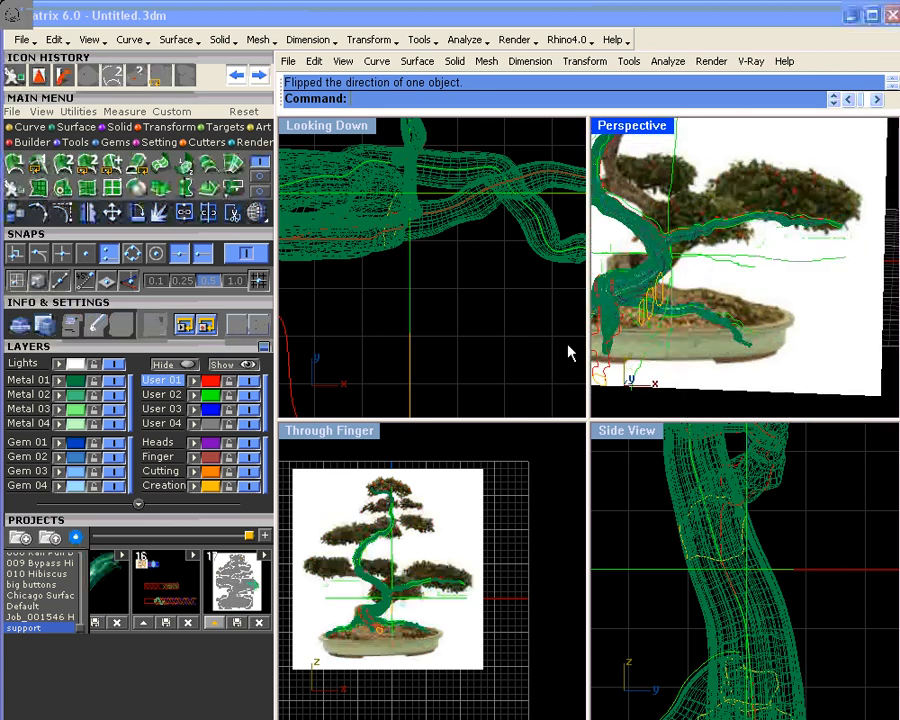
pyautogui.moveTo(714, 269); pyautogui.dragTo(797, 222, button='right')
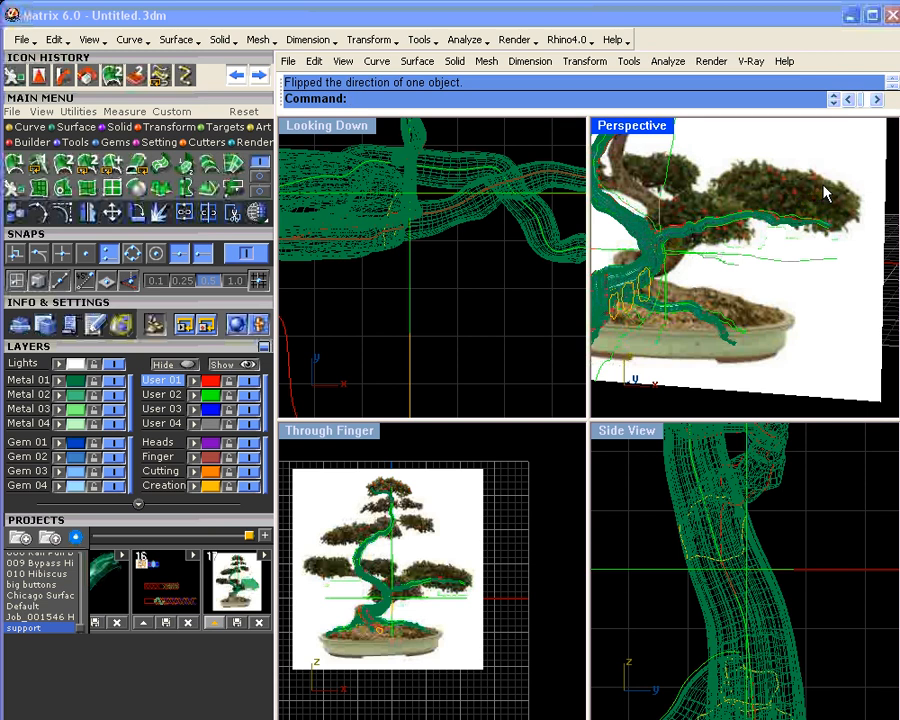
pyautogui.moveTo(700, 218); pyautogui.dragTo(638, 198, button='right')
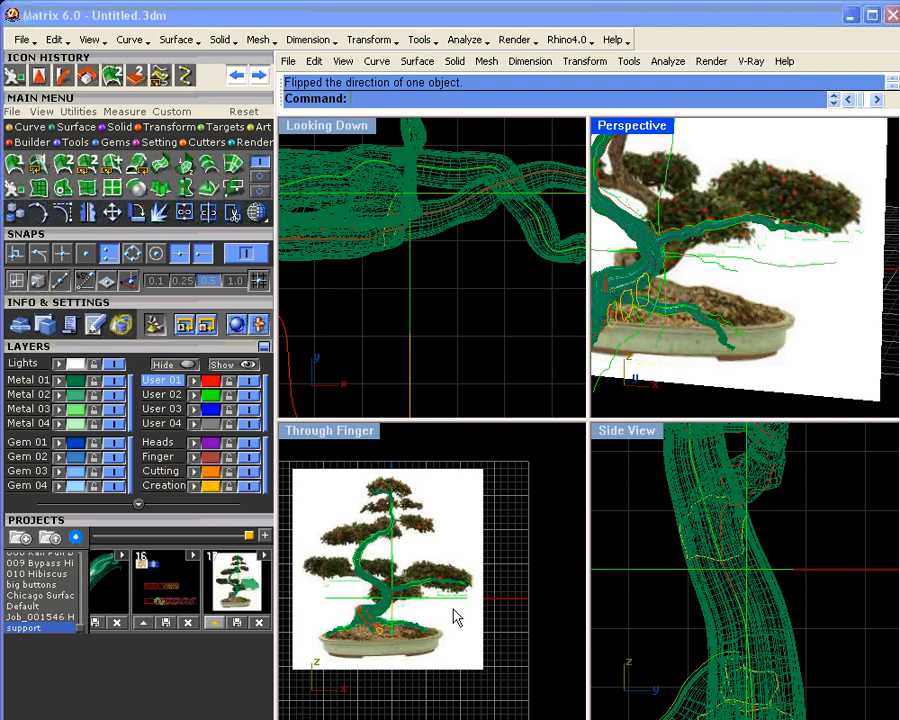
# On layer Creation, trace a closed interpolated curve around a single leaf atop the right foliage clump in the Through Finger view
pyautogui.scroll(6, 442, 586)
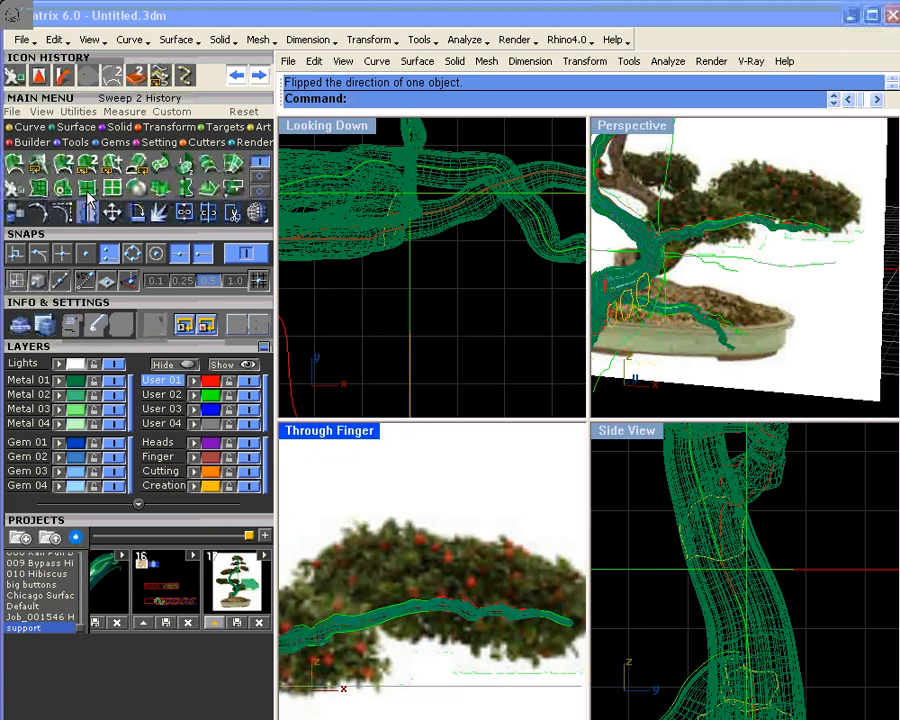
pyautogui.click(212, 489)
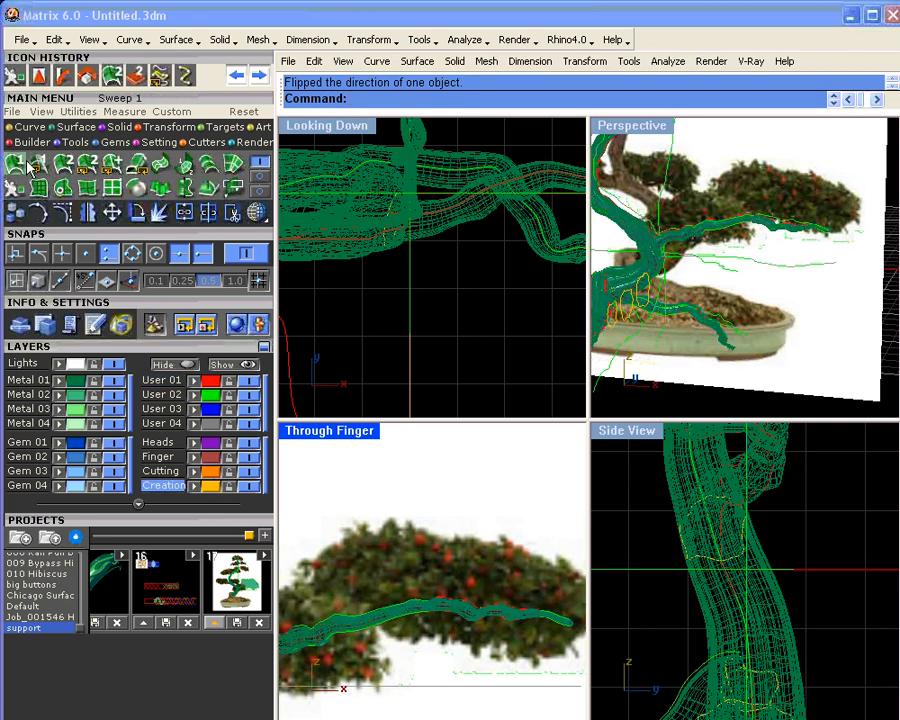
pyautogui.click(29, 127)
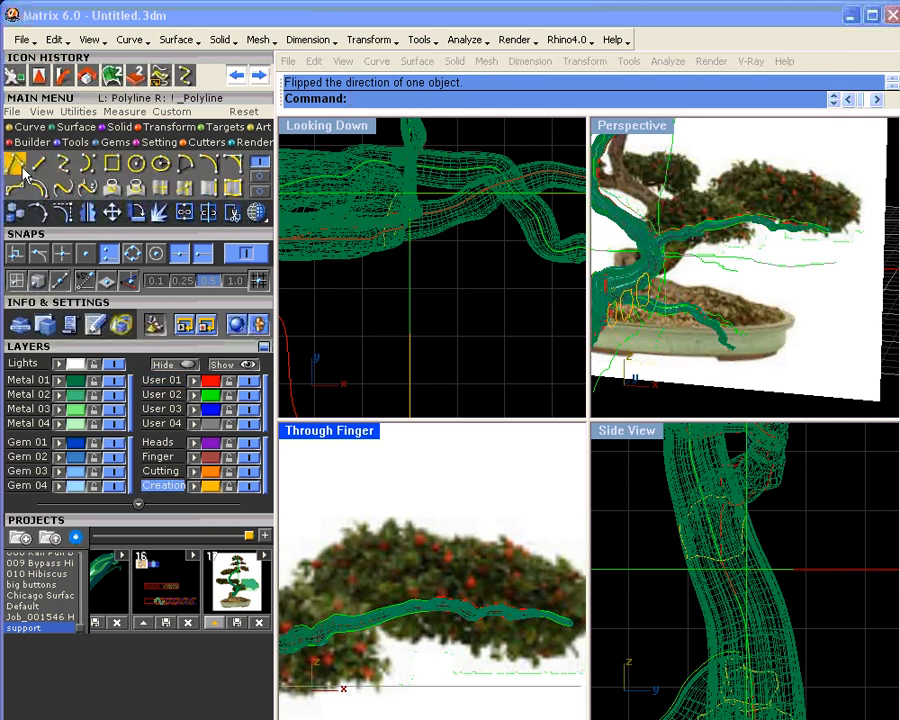
pyautogui.click(62, 166)
pyautogui.scroll(3, 396, 541)
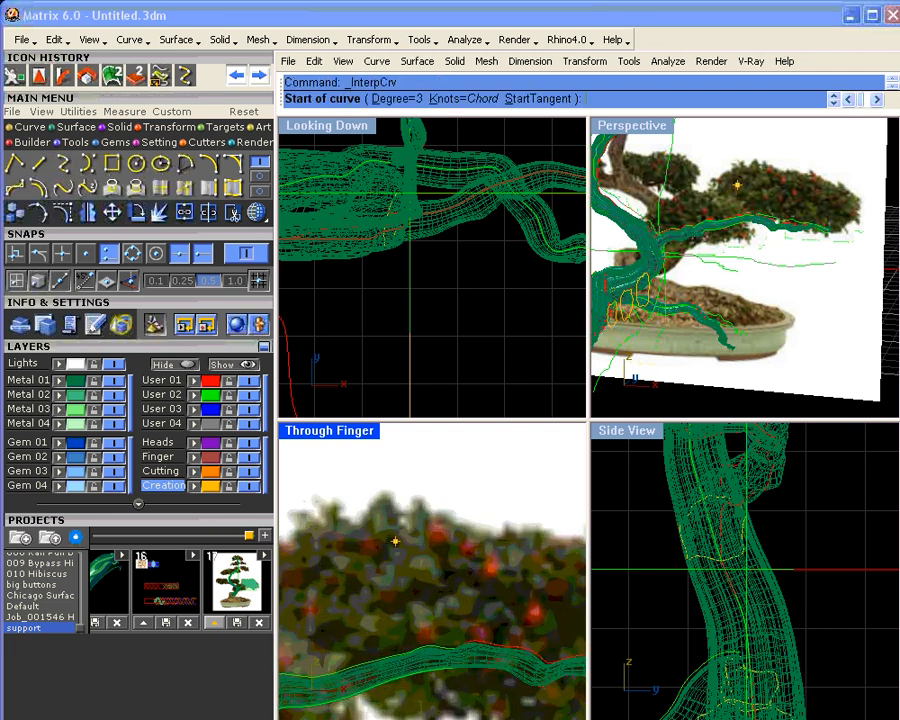
pyautogui.click(381, 542)
pyautogui.click(372, 528)
pyautogui.click(375, 501)
pyautogui.click(380, 494)
pyautogui.click(382, 487)
pyautogui.scroll(4, 387, 500)
pyautogui.click(388, 499)
pyautogui.click(395, 507)
pyautogui.click(400, 516)
pyautogui.click(405, 524)
pyautogui.click(402, 545)
pyautogui.click(403, 560)
pyautogui.click(393, 575)
pyautogui.click(379, 580)
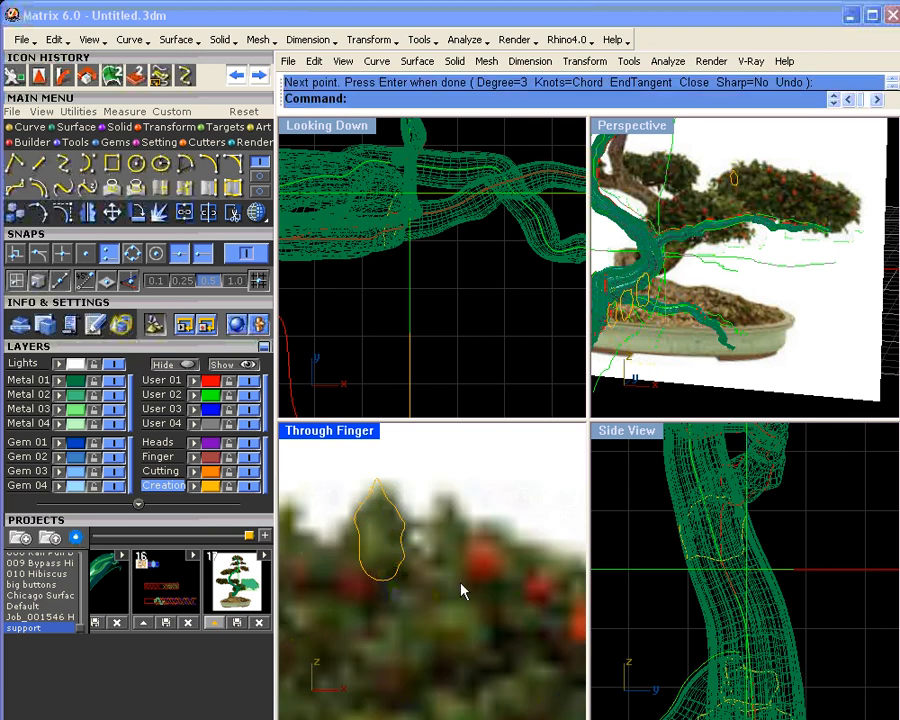
# Select the traced leaf curve in the Through Finger view and turn off layer User 04 to hide the reference picture
pyautogui.scroll(-1, 437, 552)
pyautogui.click(400, 522)
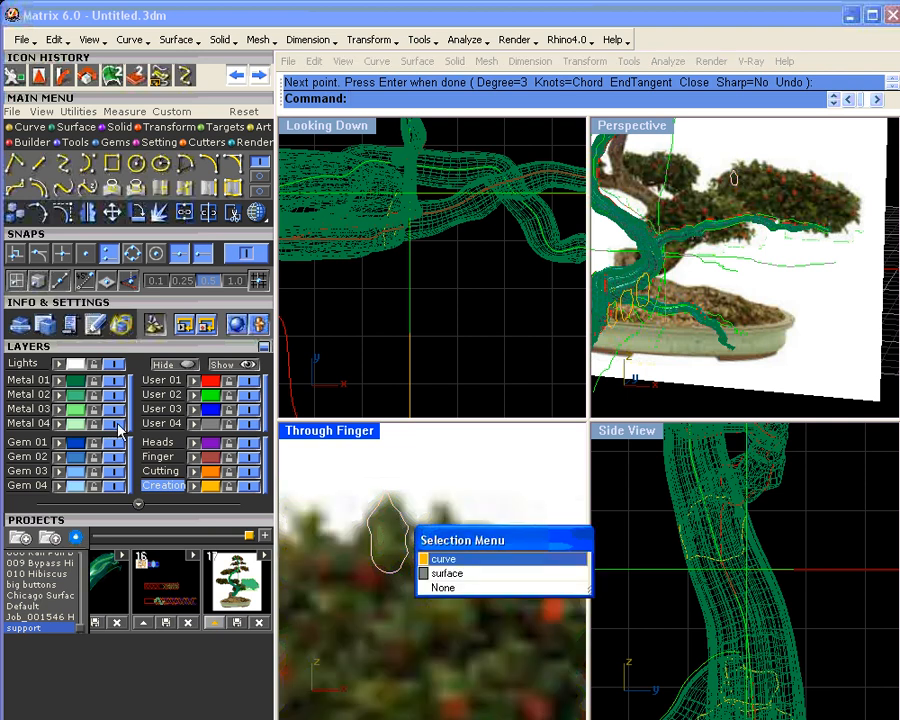
pyautogui.click(429, 574)
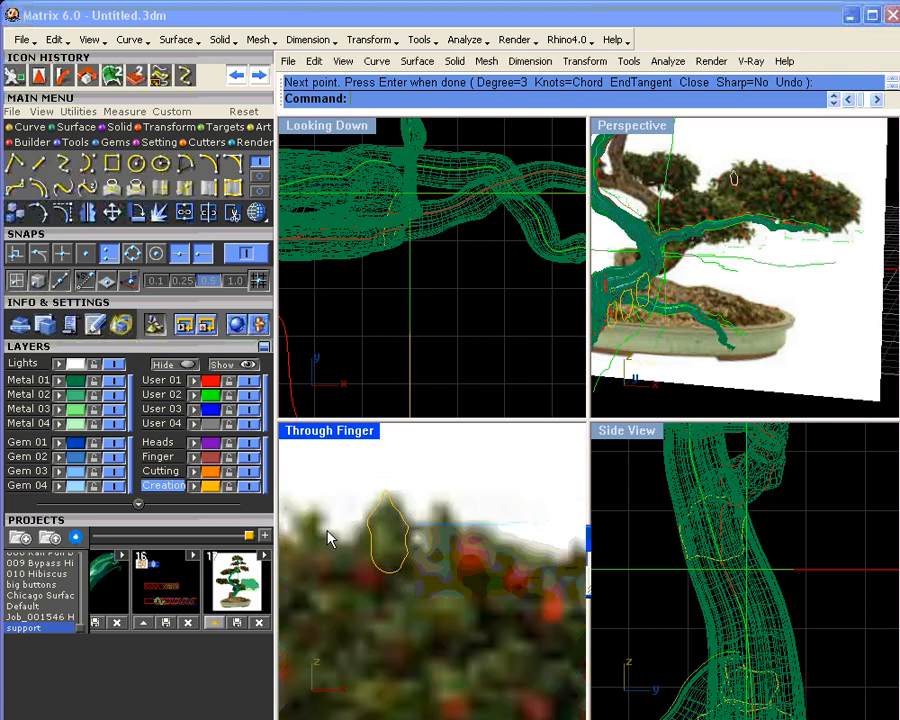
pyautogui.click(247, 423)
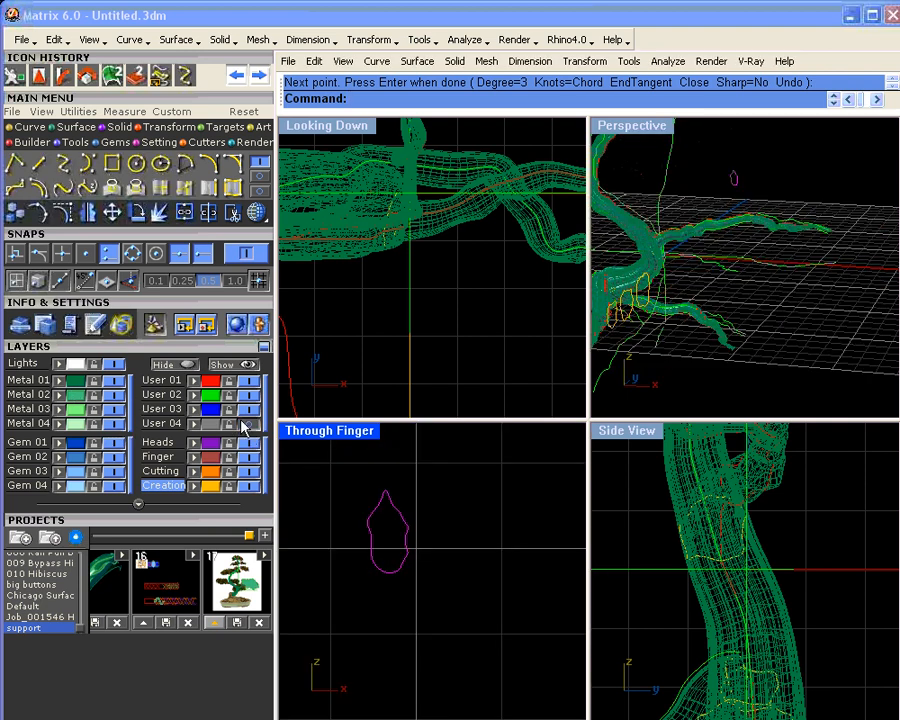
# Make Metal 02 the current layer and create a planar surface from the closed leaf curve
pyautogui.click(80, 398)
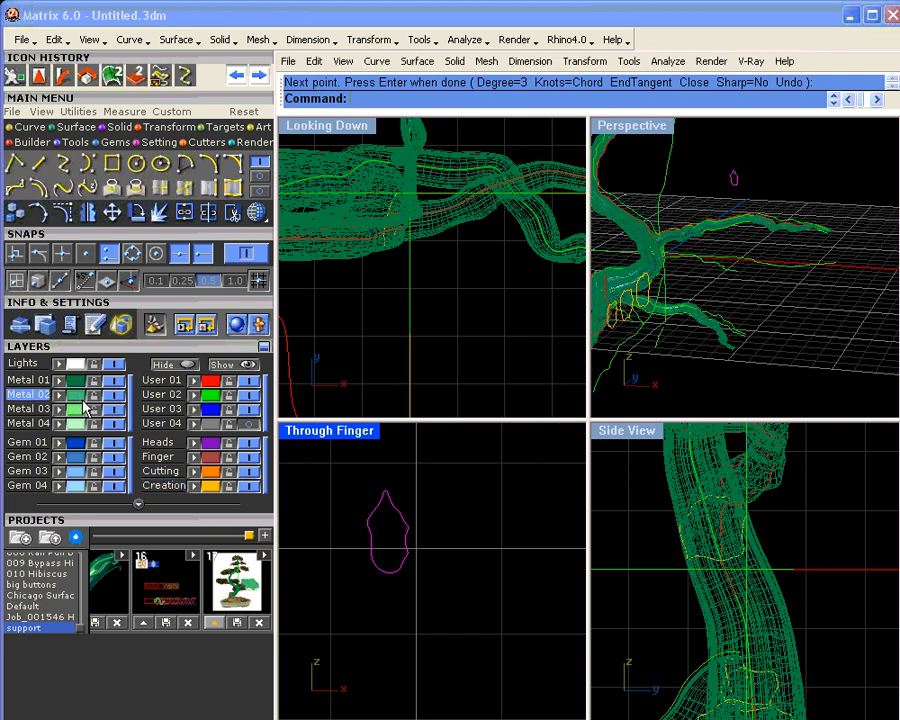
pyautogui.click(70, 127)
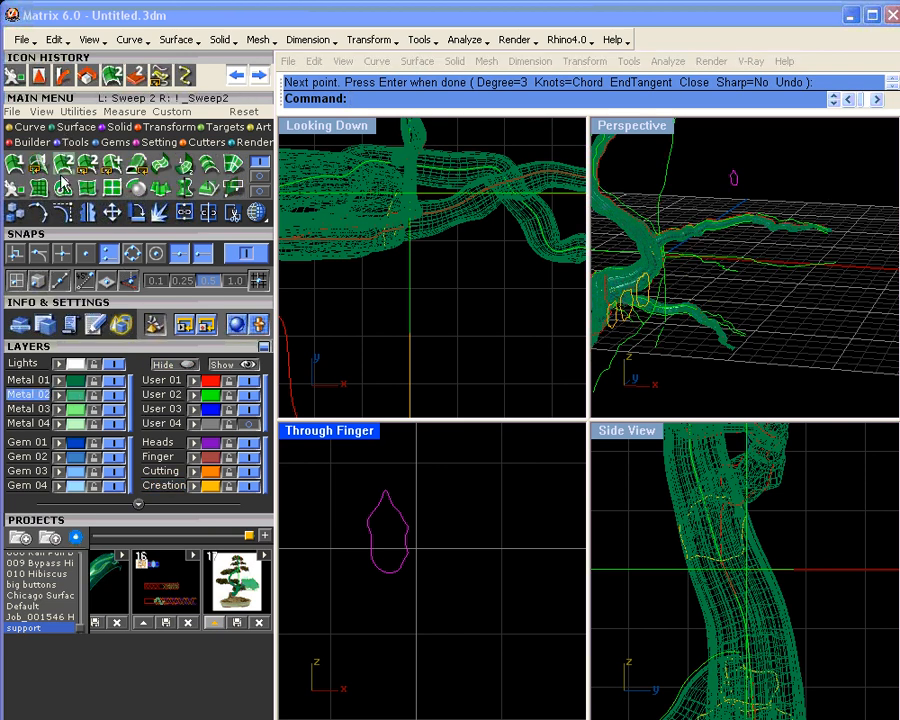
pyautogui.click(40, 160)
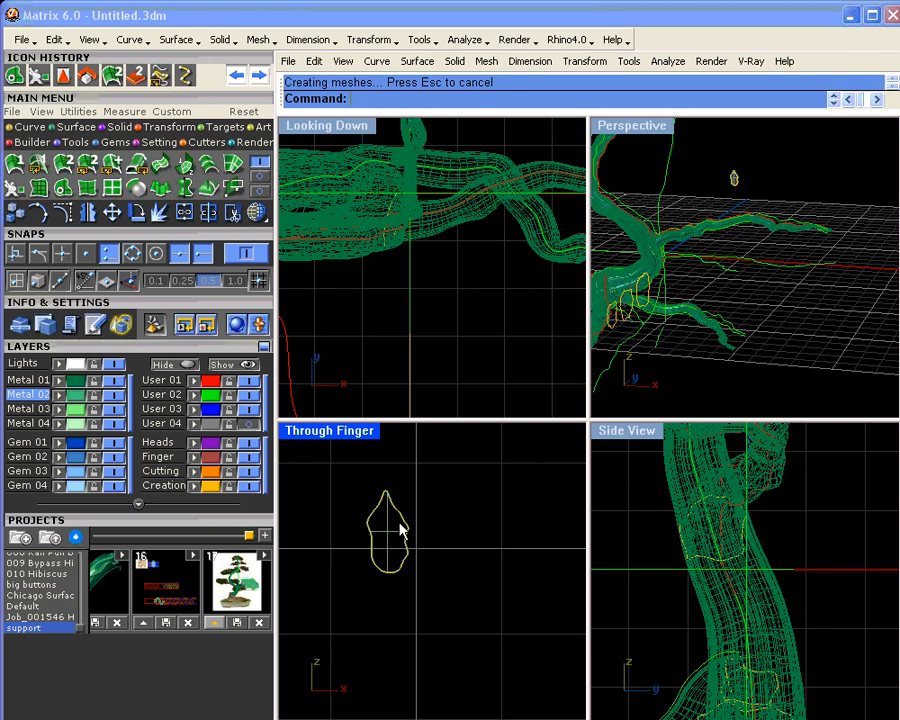
# Move the leaf surface up and to the right off its outline in the Through Finger view, and delete the outline curve
pyautogui.keyDown('alt'); pyautogui.moveTo(389, 538); pyautogui.dragTo(432, 508); pyautogui.keyUp('alt')
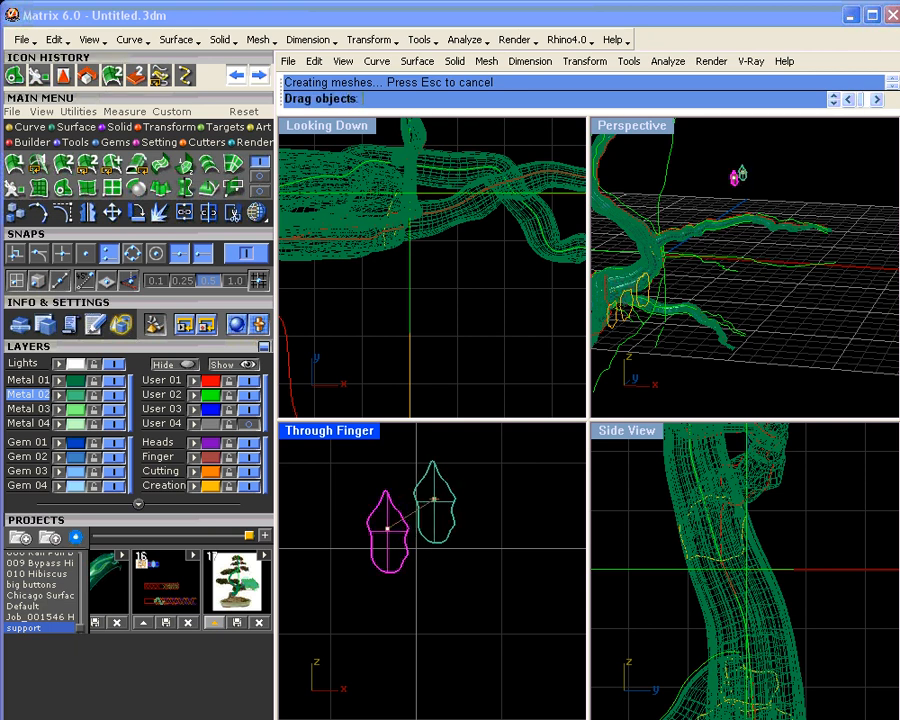
pyautogui.press('Delete')
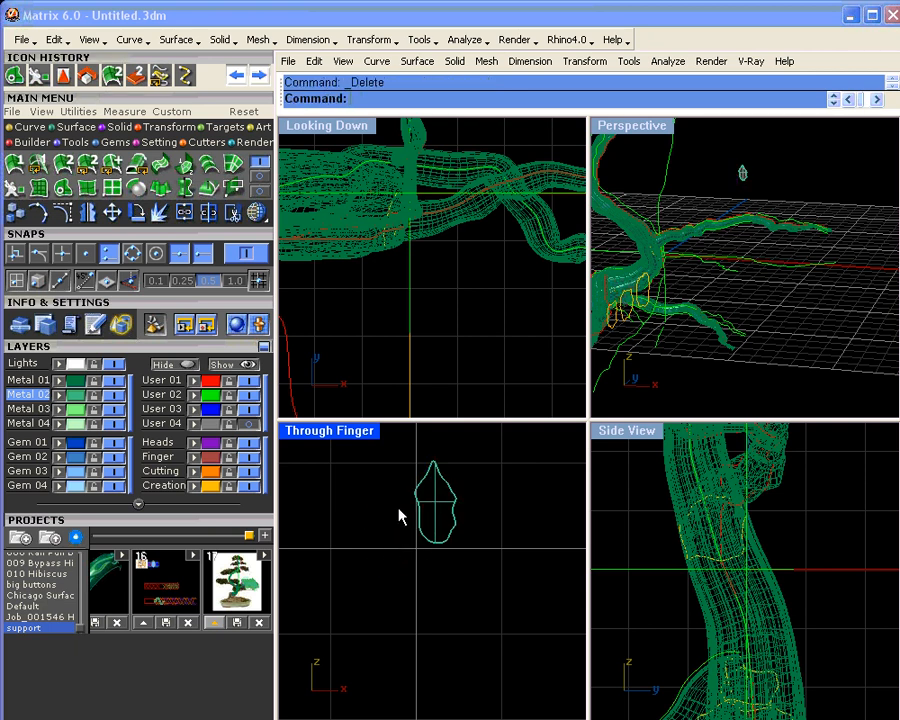
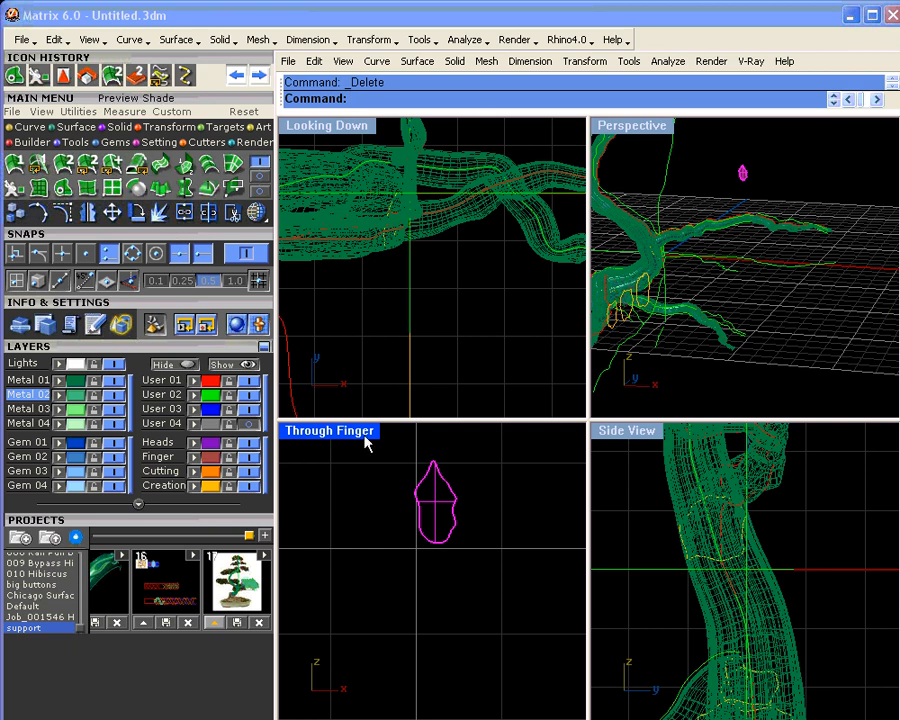
# Copy the leaf surface beside the original in the Through Finger view and rotate the copy counterclockwise about its base to lean left
pyautogui.keyDown('alt'); pyautogui.moveTo(448, 512); pyautogui.dragTo(404, 512); pyautogui.keyUp('alt')
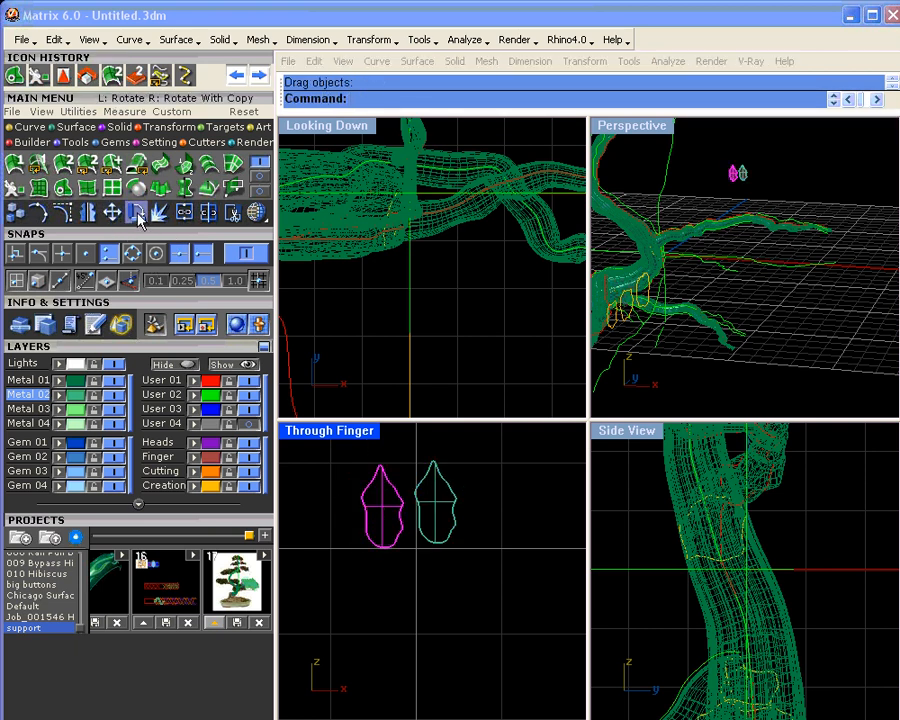
pyautogui.click(138, 211)
pyautogui.click(381, 546)
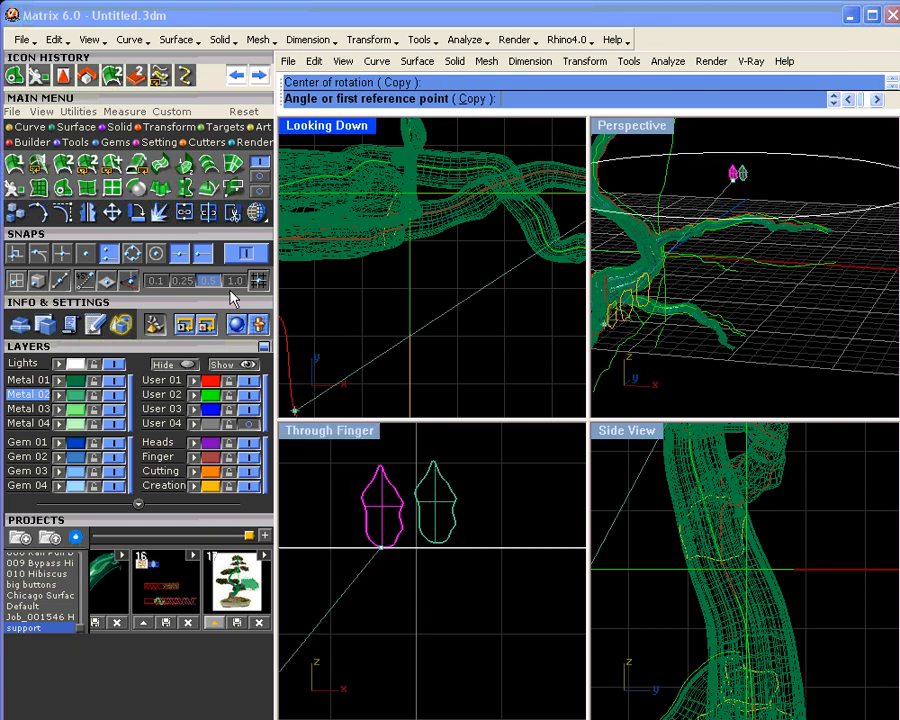
pyautogui.click(430, 457)
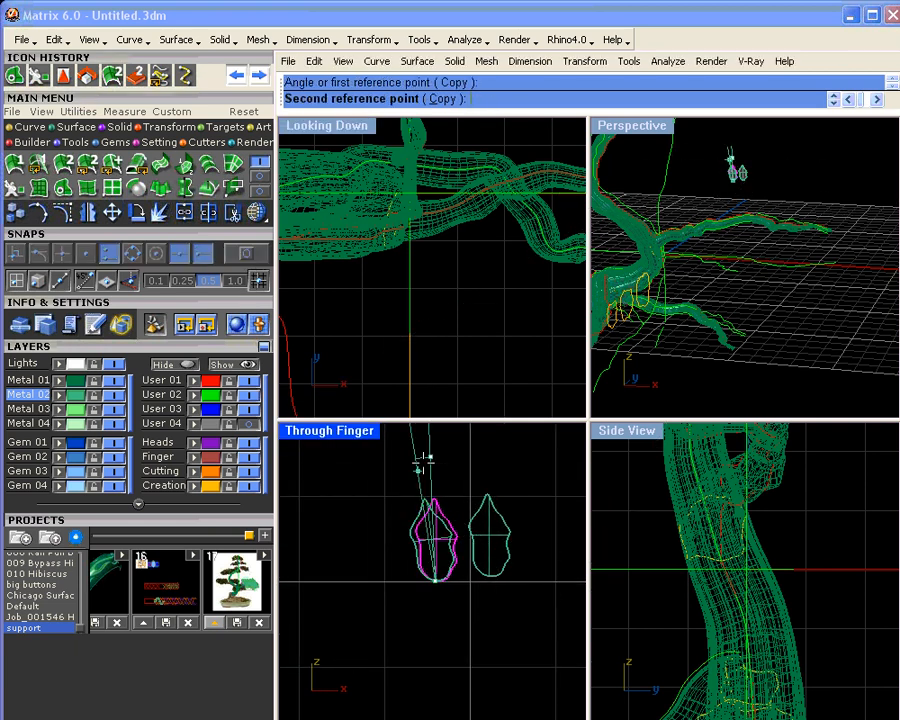
pyautogui.click(391, 514)
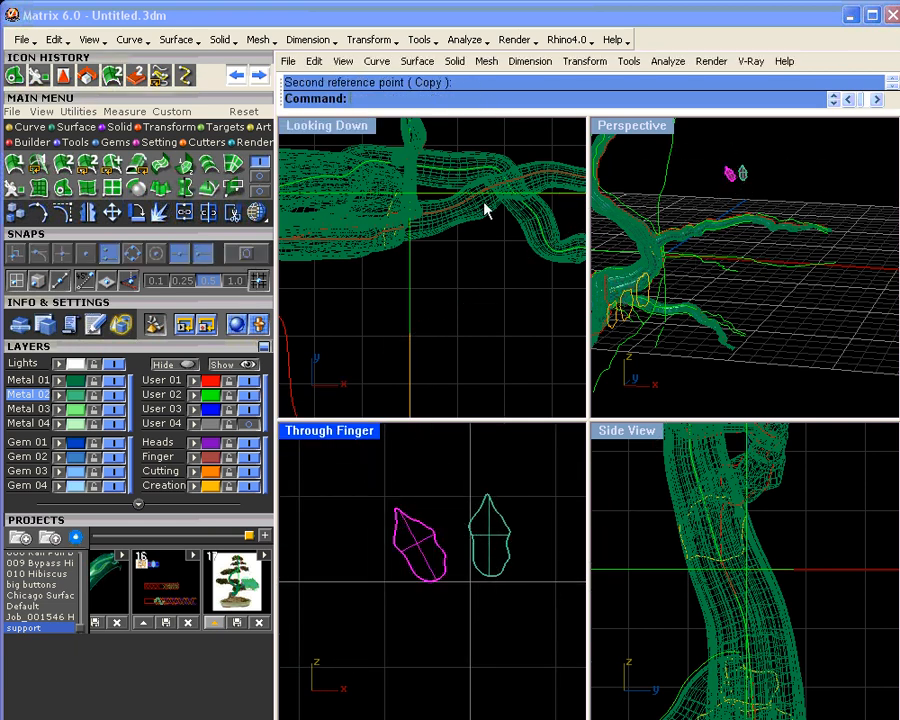
# Rotate the left-leaning leaf about its base in the Looking Down view so its tip swings toward the front
pyautogui.scroll(-5, 505, 212)
pyautogui.moveTo(453, 221); pyautogui.dragTo(402, 223, button='right')
pyautogui.scroll(7, 403, 226)
pyautogui.rightClick(414, 225)
pyautogui.click(416, 223)
pyautogui.click(352, 227)
pyautogui.click(352, 267)
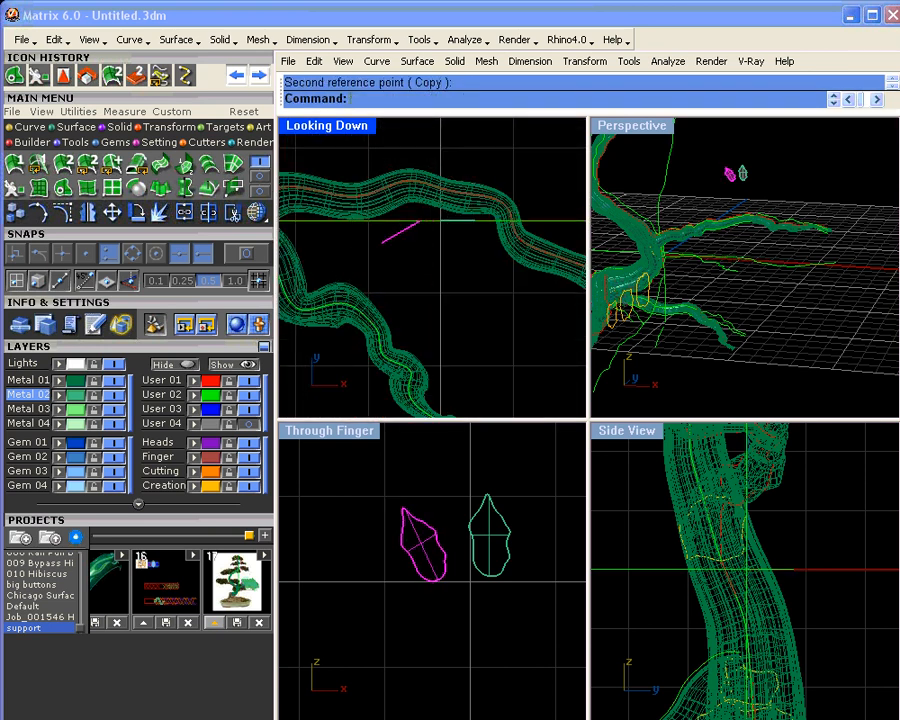
# Select the upright leaf and rotate it slightly clockwise about its end near the left leaf in the Looking Down view
pyautogui.click(459, 221)
pyautogui.click(484, 381)
pyautogui.click(466, 503)
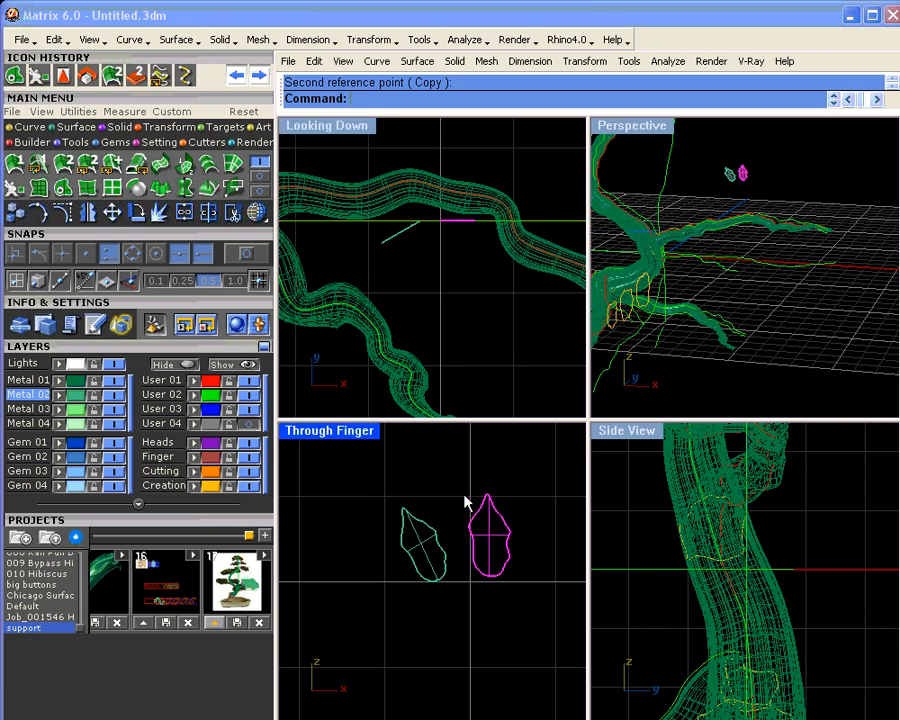
pyautogui.rightClick(458, 256)
pyautogui.click(438, 221)
pyautogui.click(486, 234)
pyautogui.click(481, 250)
# Tilt the upright leaf slightly about its base in the Side View
pyautogui.scroll(-5, 680, 537)
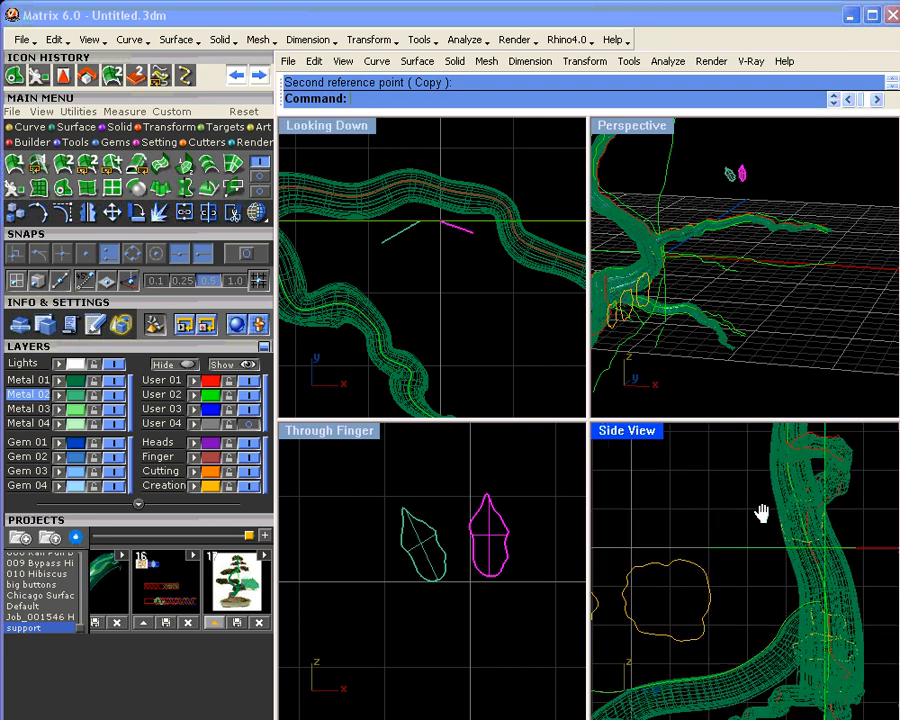
pyautogui.scroll(4, 743, 566)
pyautogui.rightClick(705, 522)
pyautogui.click(706, 528)
pyautogui.click(704, 505)
pyautogui.click(688, 541)
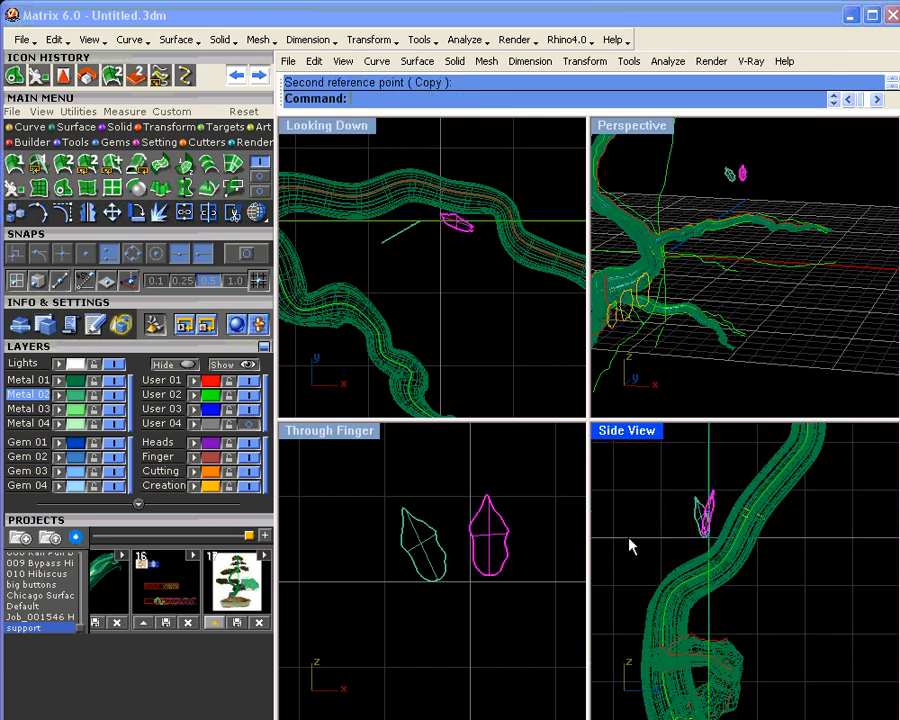
# Copy the left-leaning leaf below the pair in the Through Finger view and rotate the copy about its base to point left
pyautogui.click(433, 566)
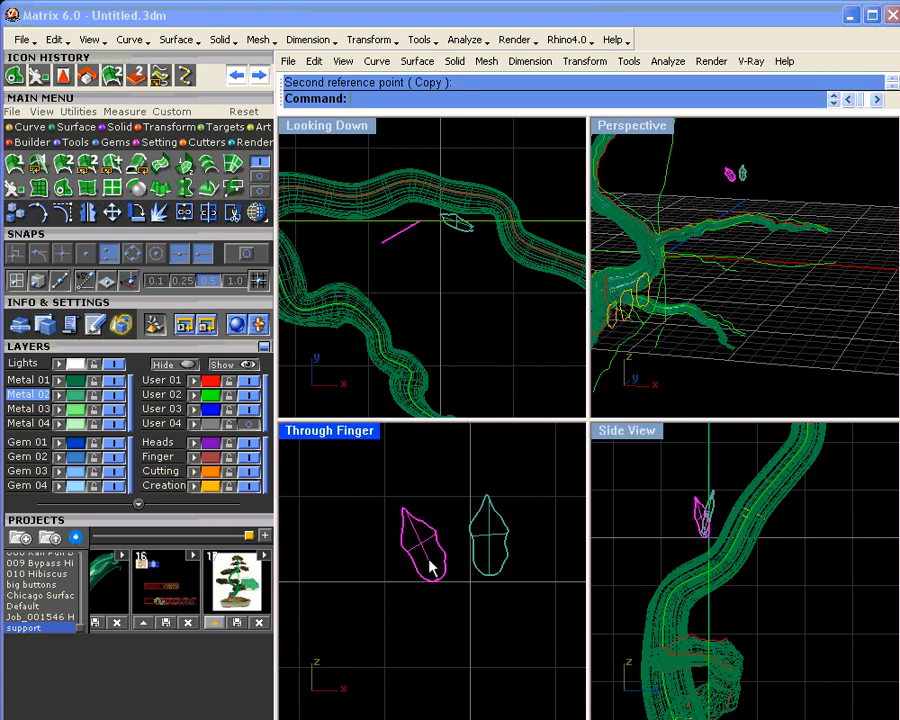
pyautogui.moveTo(430, 566); pyautogui.dragTo(480, 614)
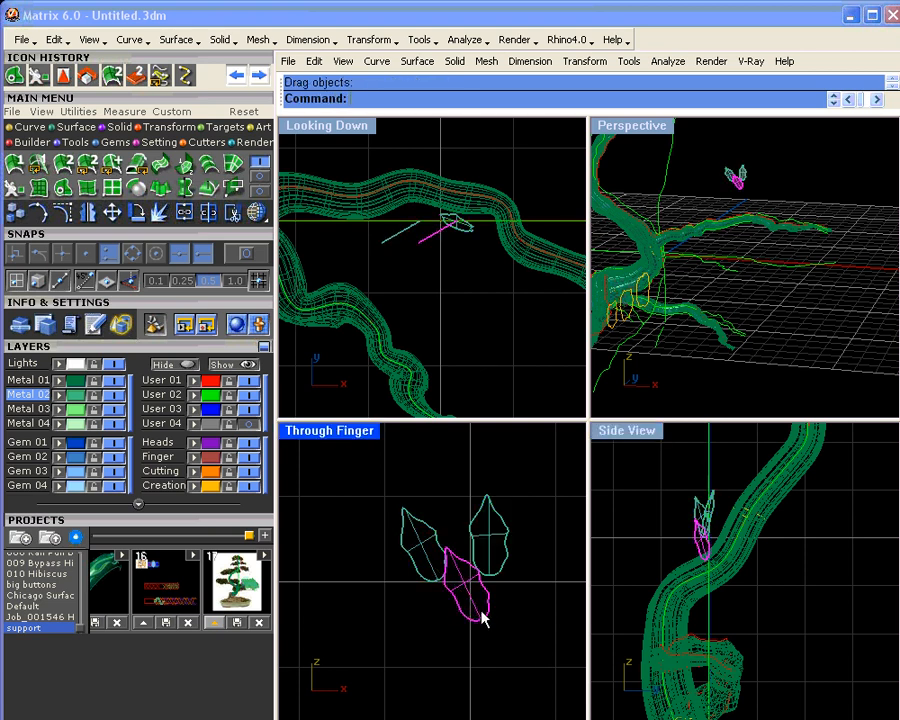
pyautogui.click(136, 212)
pyautogui.click(476, 613)
pyautogui.click(449, 480)
pyautogui.click(342, 613)
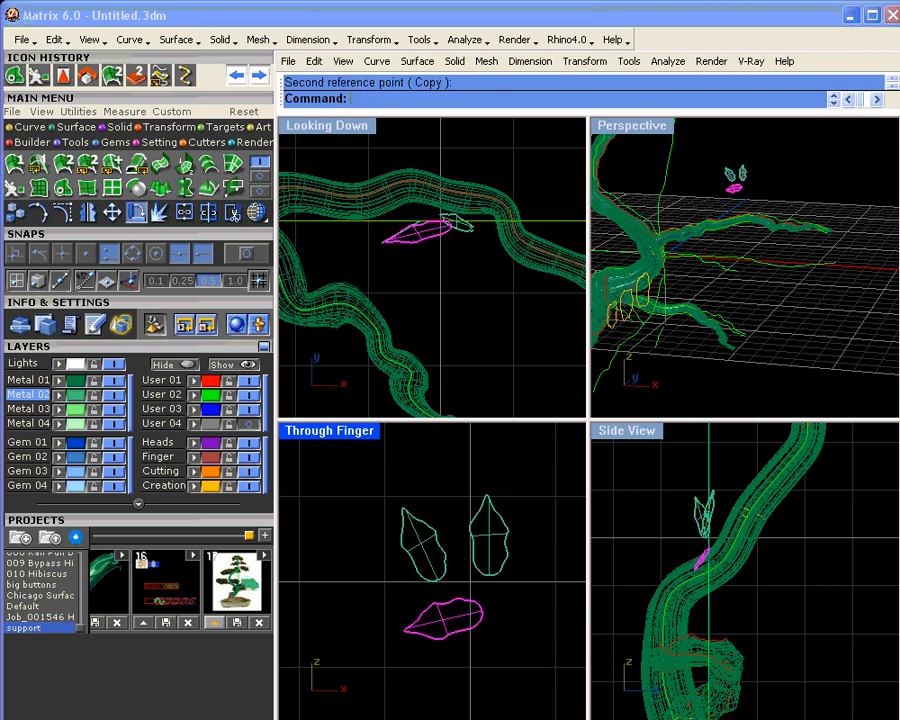
# Rotate the lower leaf toward the back in the Looking Down view and tilt it slightly about its center in the Side View
pyautogui.rightClick(434, 244)
pyautogui.click(446, 228)
pyautogui.click(405, 248)
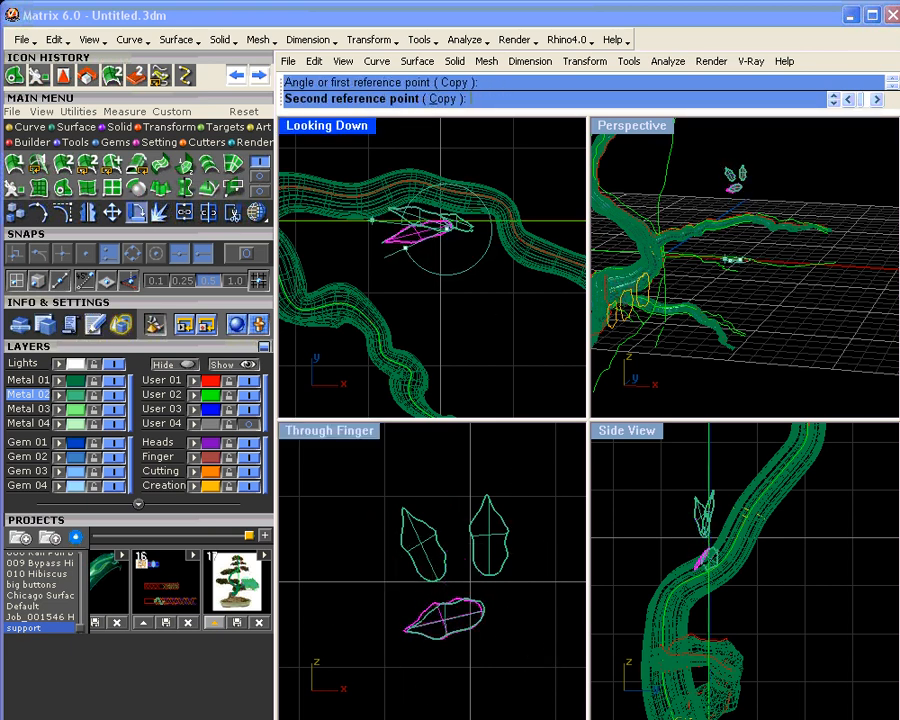
pyautogui.click(378, 205)
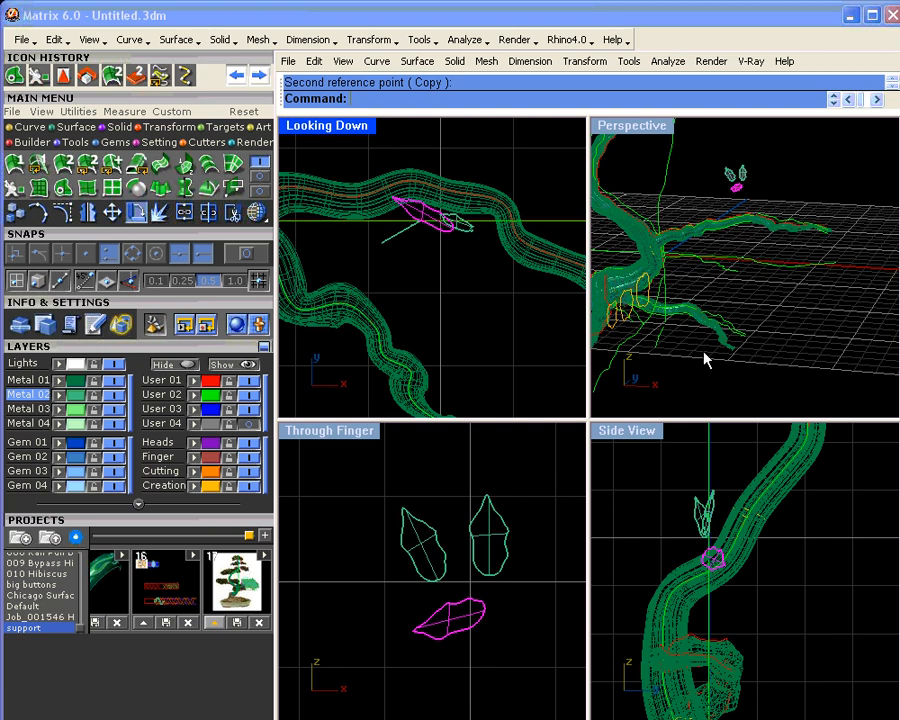
pyautogui.rightClick(739, 512)
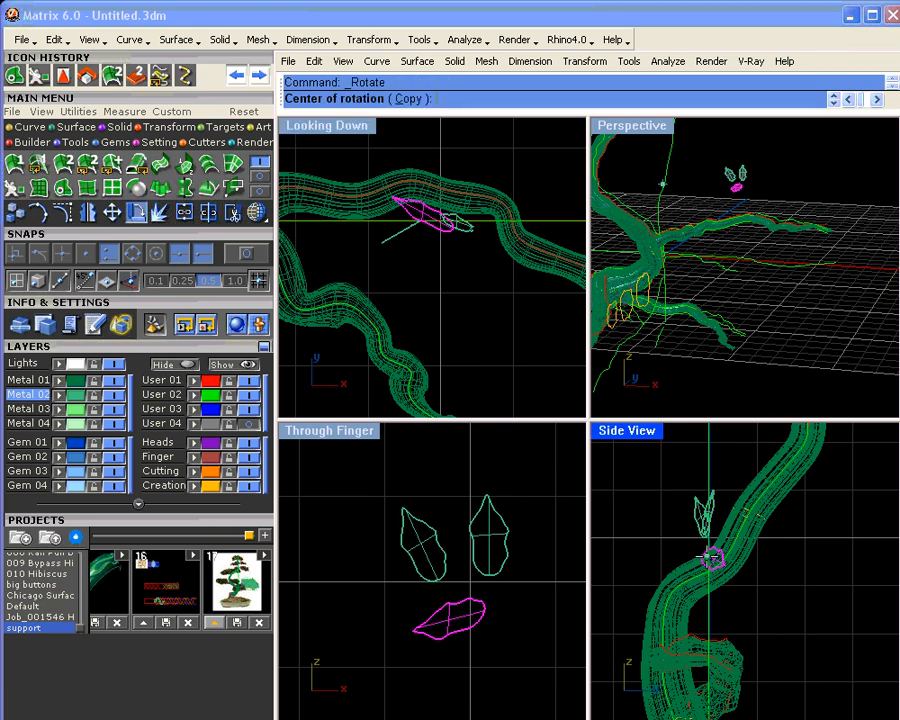
pyautogui.click(711, 556)
pyautogui.click(747, 569)
pyautogui.click(757, 556)
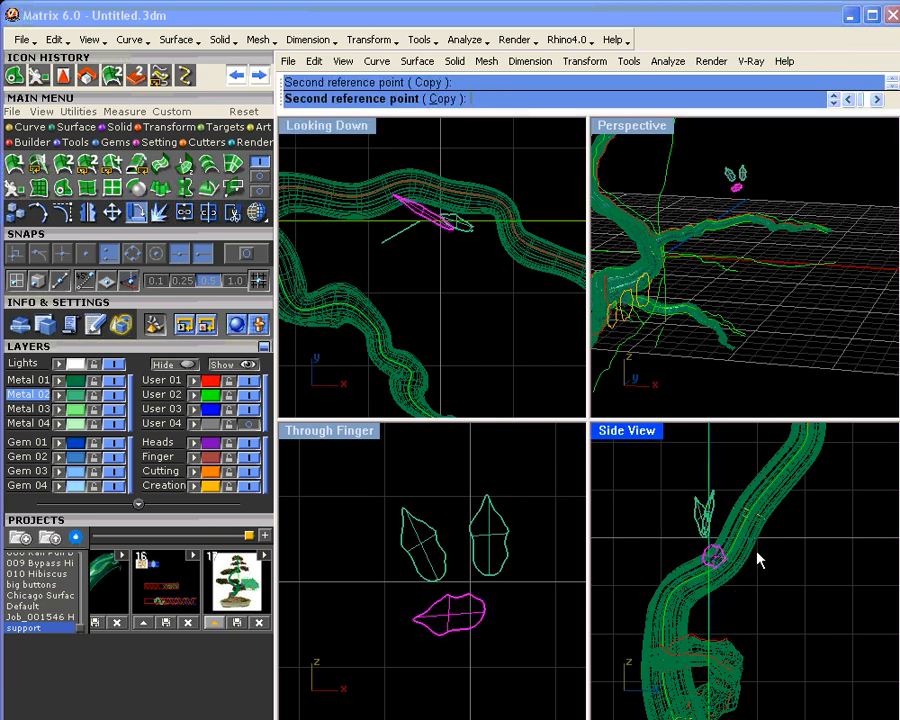
# Copy the lower leaf up and to the left in the Through Finger view and rotate the copy to point down-left
pyautogui.click(488, 626)
pyautogui.keyDown('alt'); pyautogui.moveTo(476, 621); pyautogui.dragTo(417, 593); pyautogui.keyUp('alt')
pyautogui.click(406, 590)
pyautogui.click(137, 214)
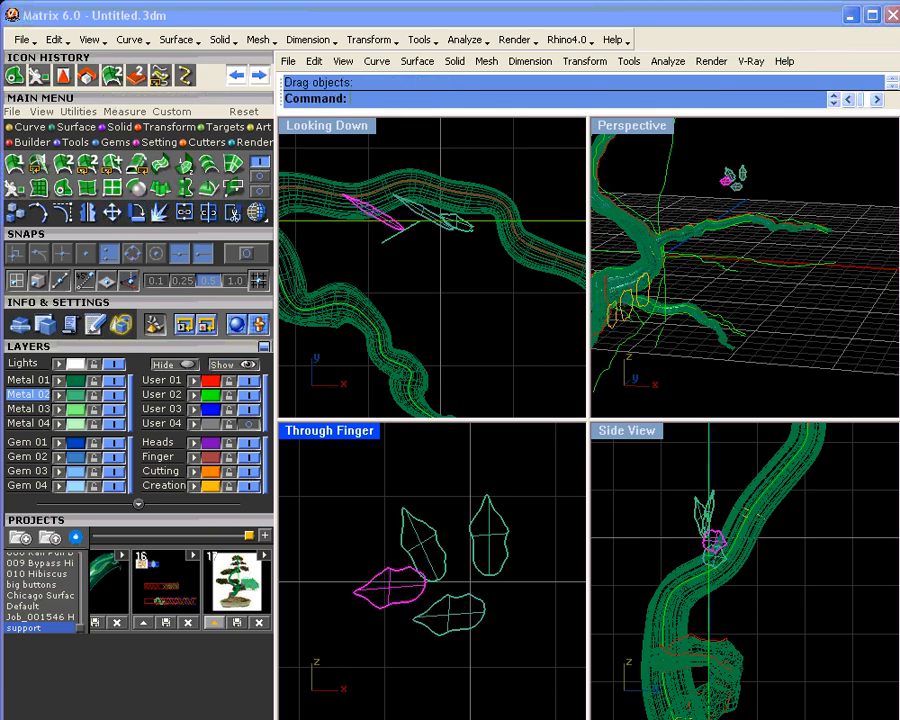
pyautogui.click(416, 586)
pyautogui.click(344, 608)
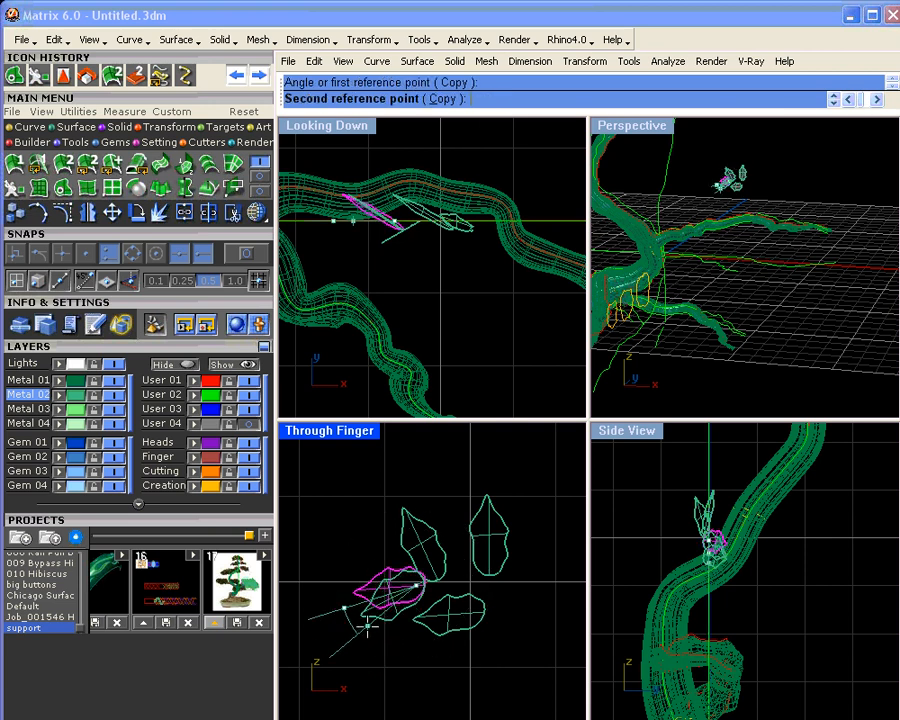
pyautogui.click(353, 623)
# Rotate the down-left leaf about its base in the Looking Down view so it lies nearly along the horizontal axis
pyautogui.rightClick(388, 228)
pyautogui.click(399, 229)
pyautogui.click(358, 196)
pyautogui.click(337, 236)
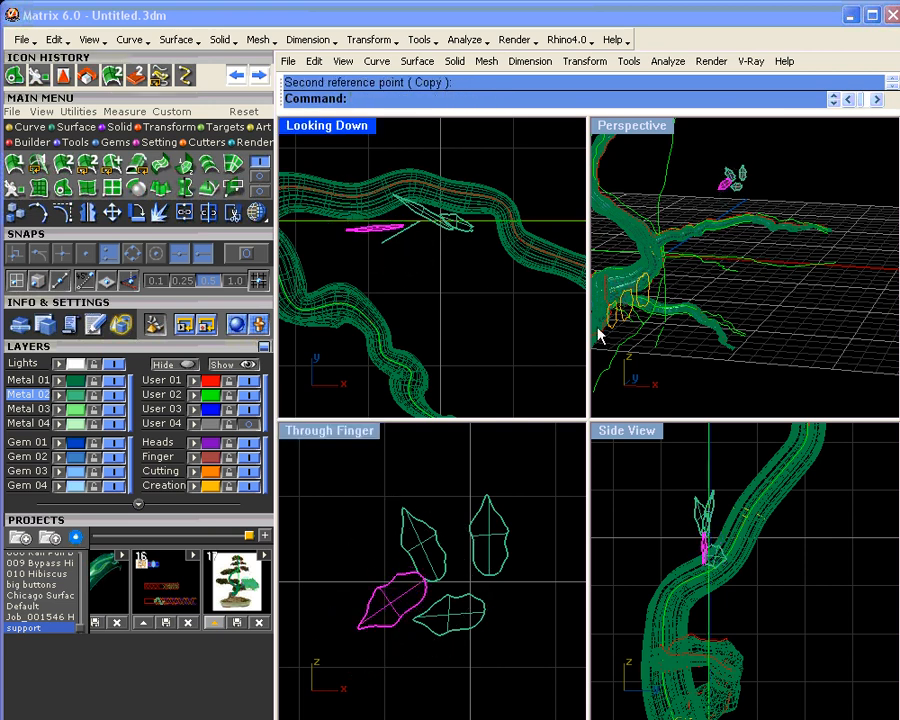
# Copy the left-leaning leaf to the lower right in the Through Finger view and rotate the copy clockwise to point right
pyautogui.moveTo(436, 560); pyautogui.dragTo(516, 584)
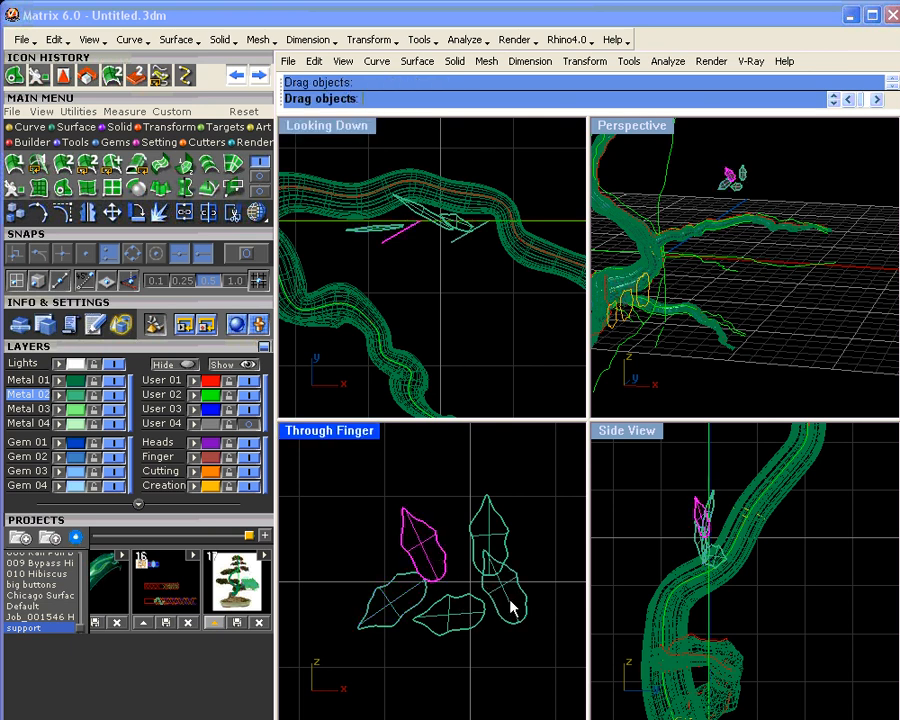
pyautogui.moveTo(526, 554); pyautogui.dragTo(522, 563, button='right')
pyautogui.rightClick(511, 613)
pyautogui.click(509, 620)
pyautogui.click(513, 556)
pyautogui.click(555, 643)
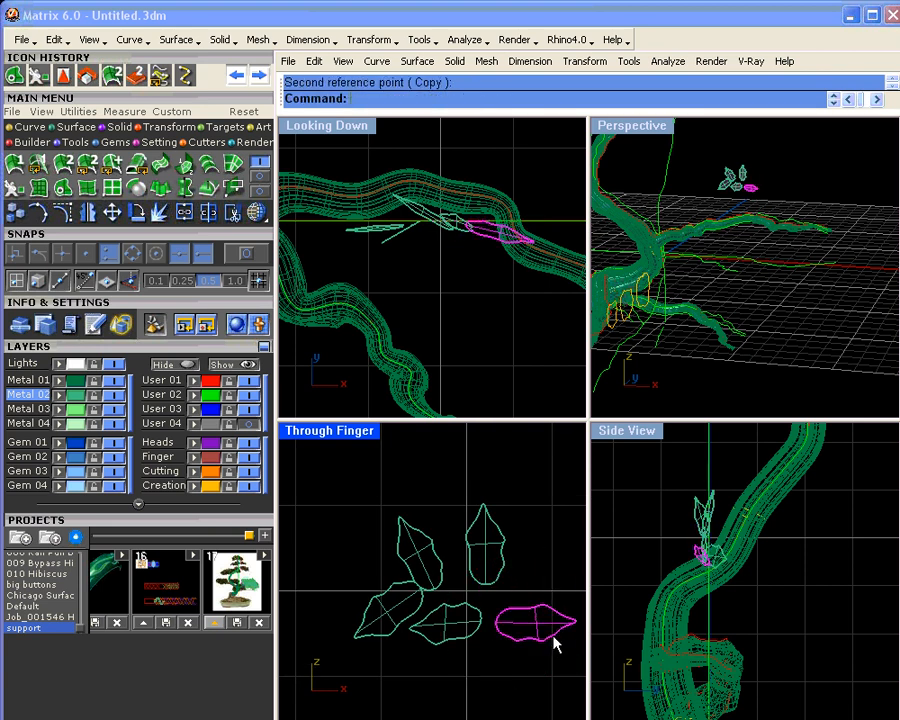
# Rotate the right-pointing leaf about its base in the Looking Down view so its tip swings toward the back
pyautogui.click(158, 211)
pyautogui.click(459, 223)
pyautogui.click(525, 237)
pyautogui.click(502, 210)
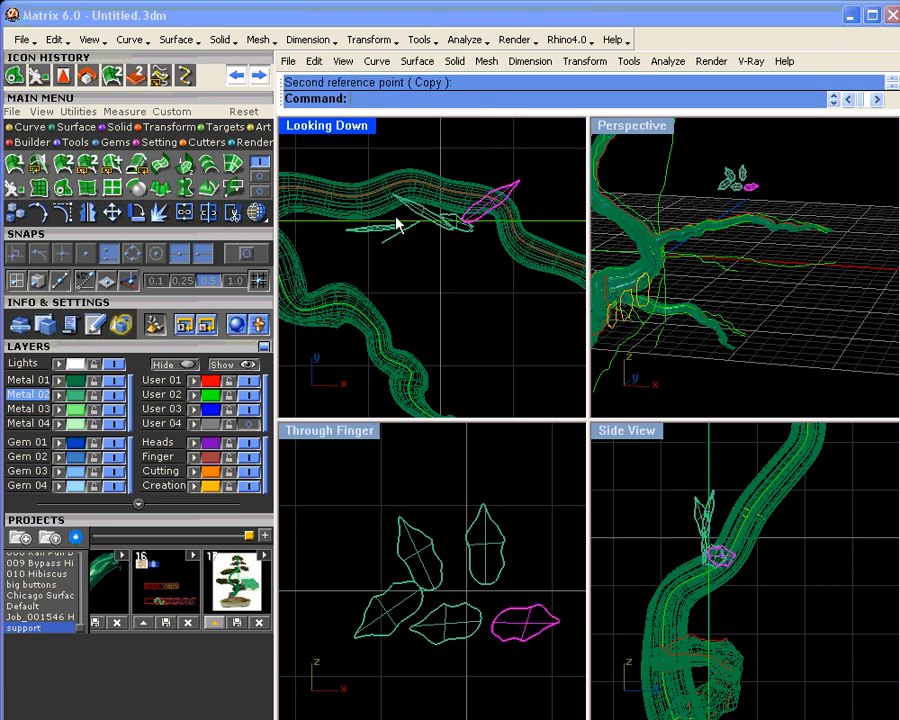
# Copy the left-leaning leaf over the lower middle leaf and rotate the copy in the Side View so it projects toward the front
pyautogui.click(424, 569)
pyautogui.moveTo(424, 569); pyautogui.dragTo(460, 604)
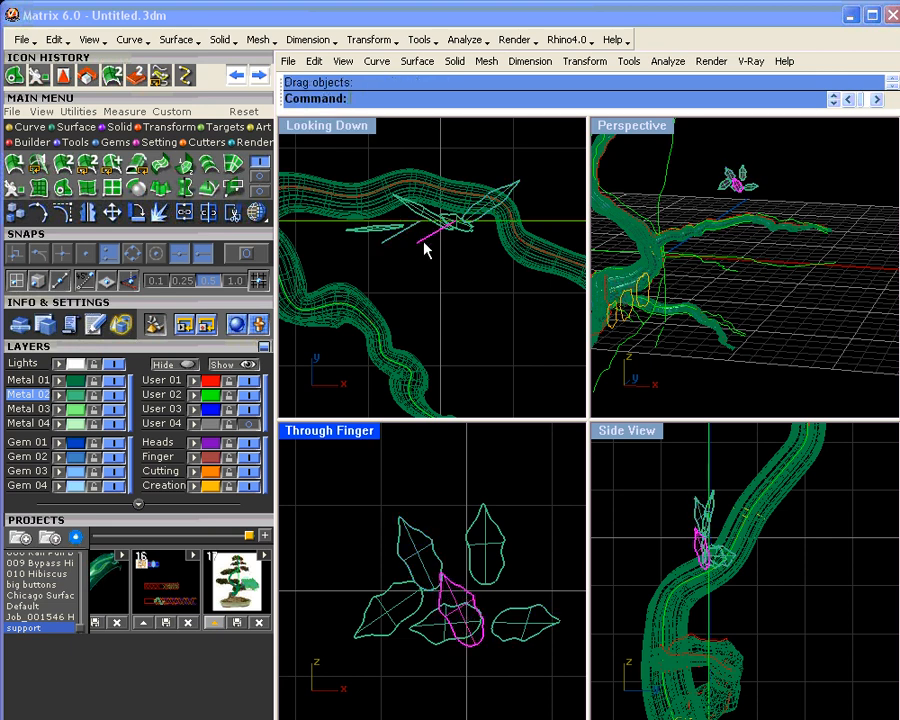
pyautogui.click(137, 211)
pyautogui.click(700, 565)
pyautogui.click(643, 527)
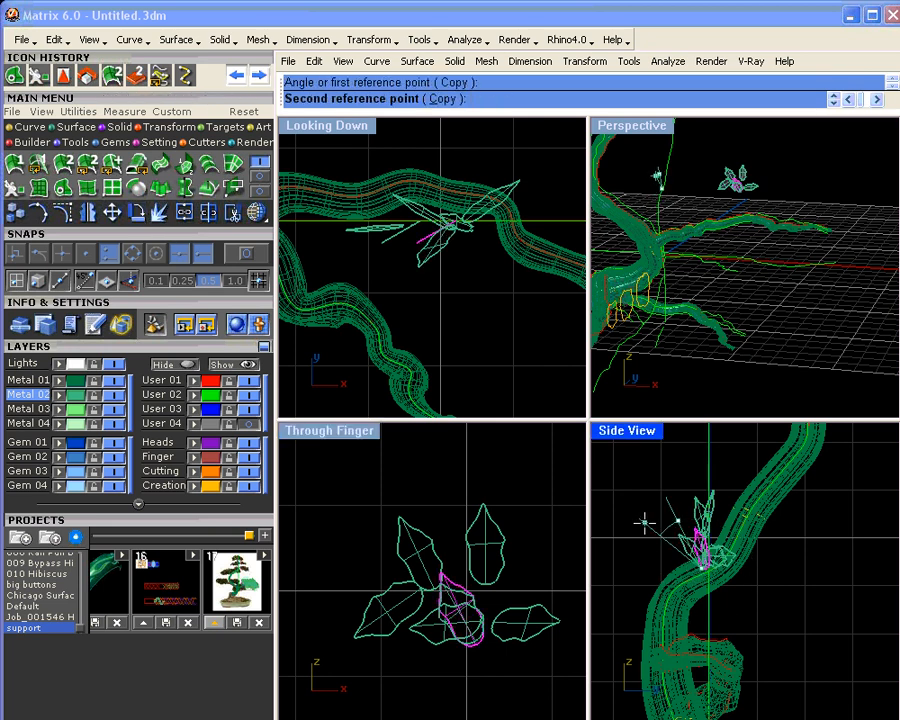
pyautogui.click(745, 565)
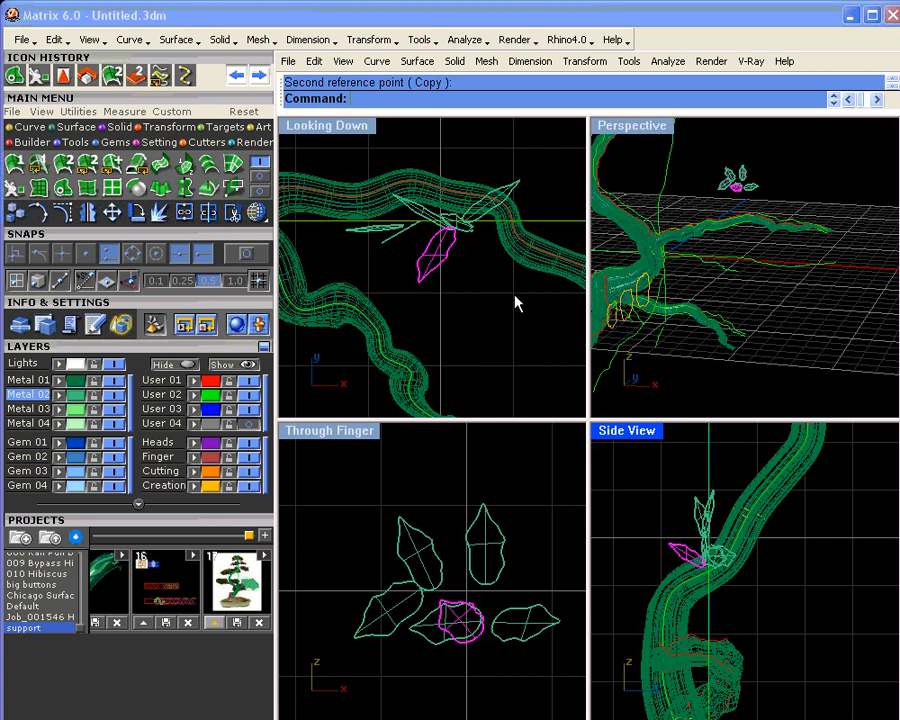
# Copy the front-facing leaf upward in the Through Finger view and rotate the copy in the Looking Down view to angle front-right
pyautogui.click(464, 629)
pyautogui.click(516, 670)
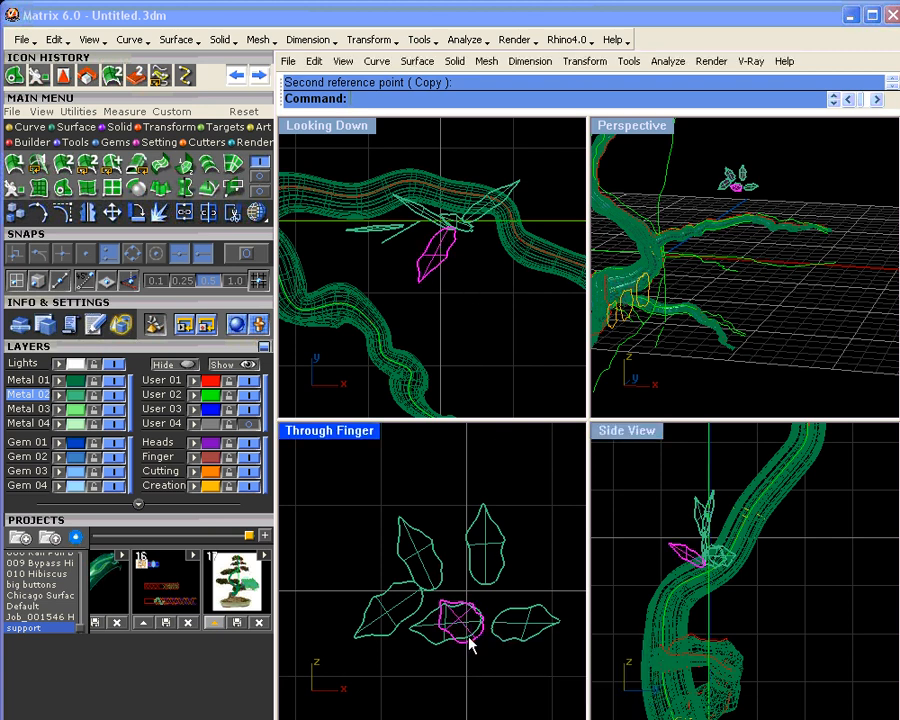
pyautogui.moveTo(467, 632); pyautogui.dragTo(478, 587)
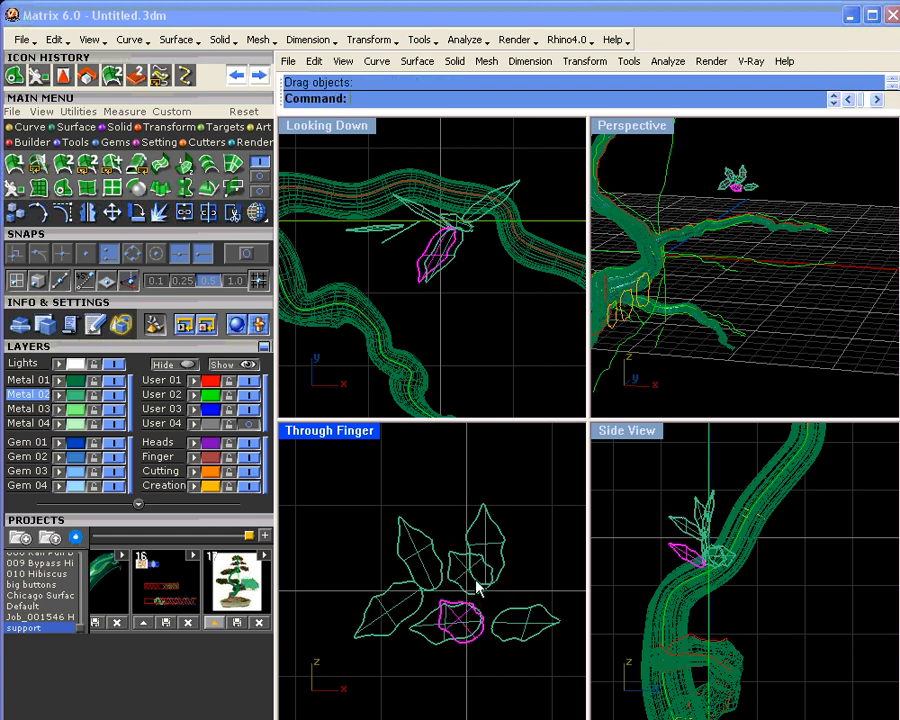
pyautogui.rightClick(450, 262)
pyautogui.click(457, 230)
pyautogui.click(415, 305)
pyautogui.click(530, 340)
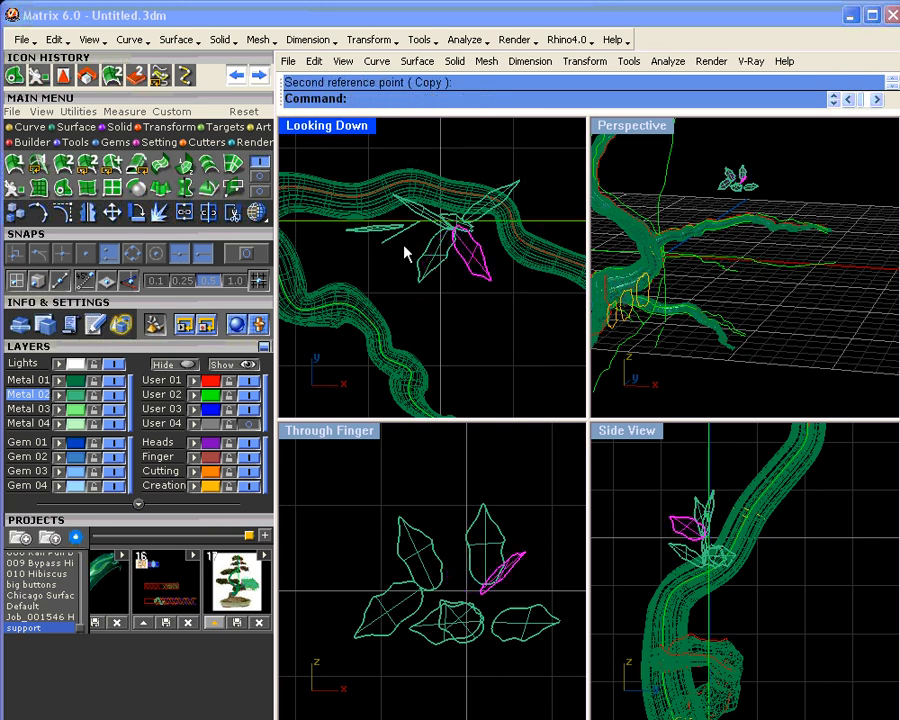
# Select all seven leaf surfaces of the cluster in the Through Finger view
pyautogui.click(447, 487)
pyautogui.moveTo(715, 310); pyautogui.dragTo(897, 340, button='right')
pyautogui.moveTo(336, 476); pyautogui.dragTo(570, 688)
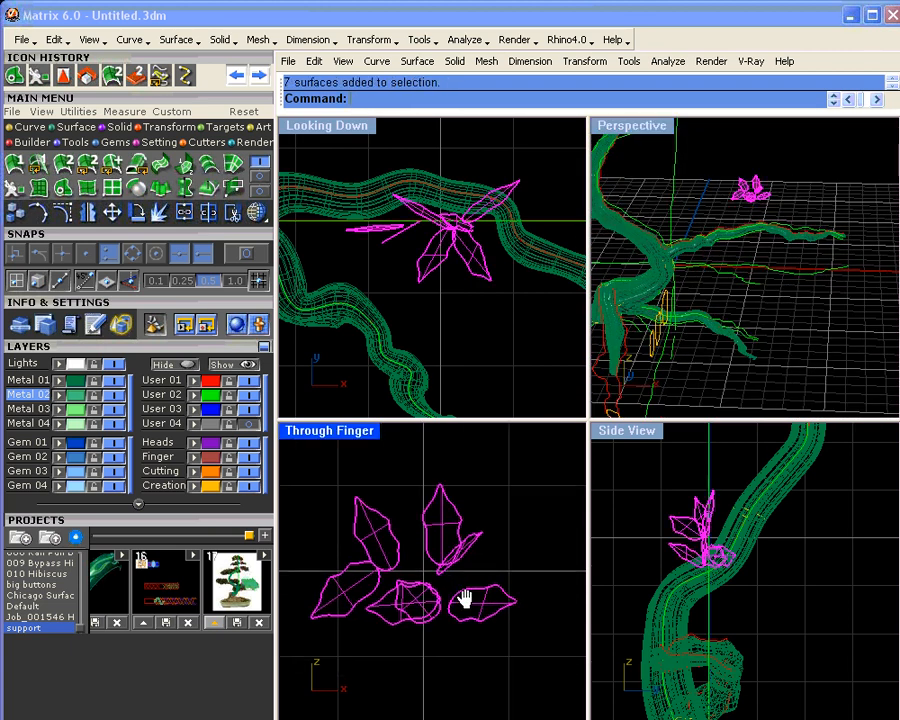
pyautogui.scroll(-3, 418, 614)
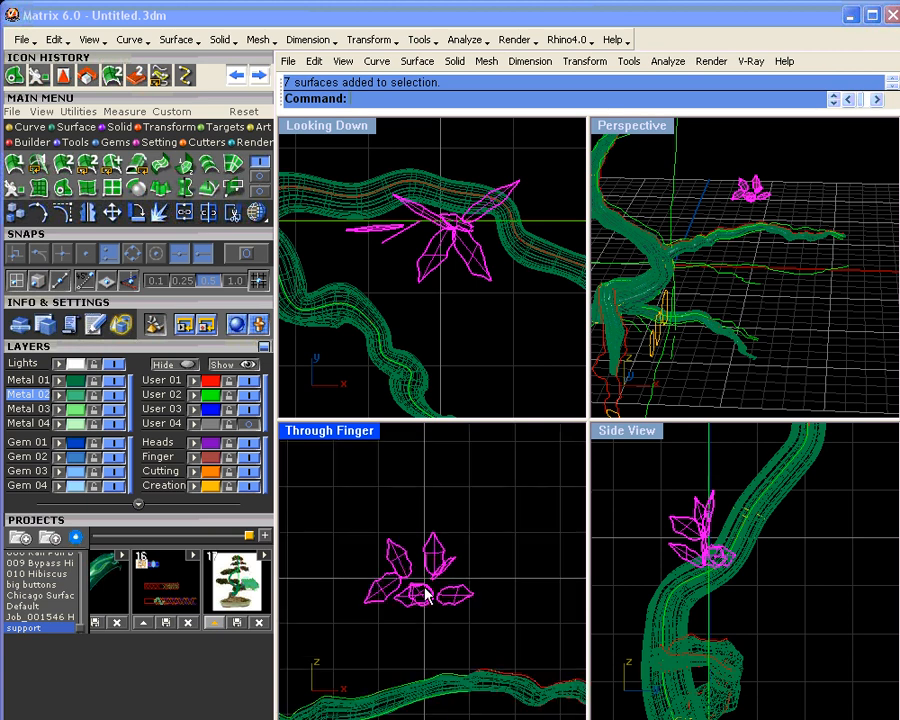
pyautogui.moveTo(421, 593); pyautogui.dragTo(529, 522)
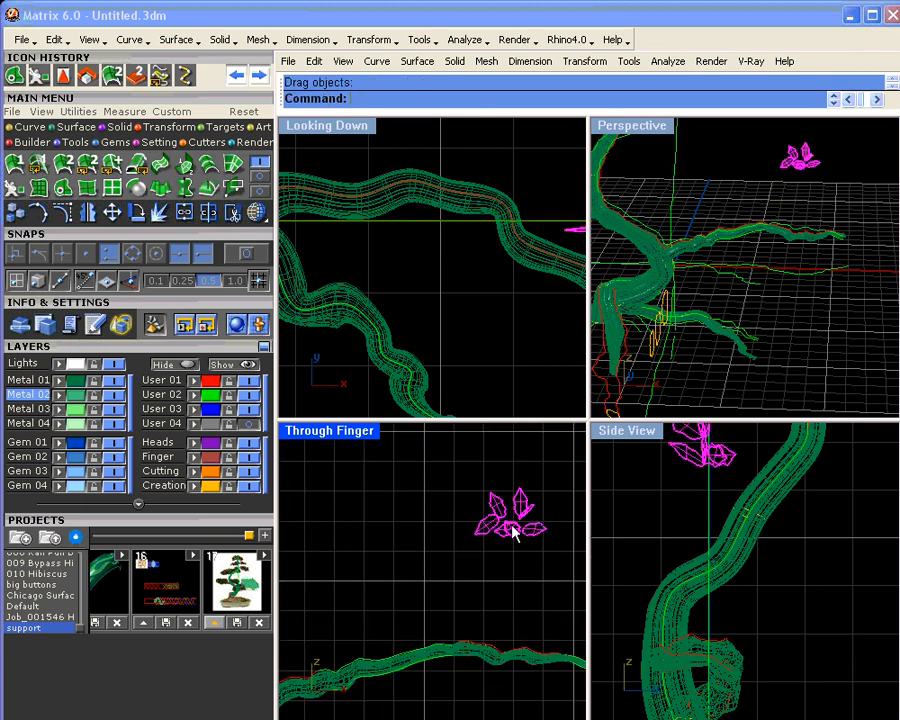
pyautogui.click(236, 77)
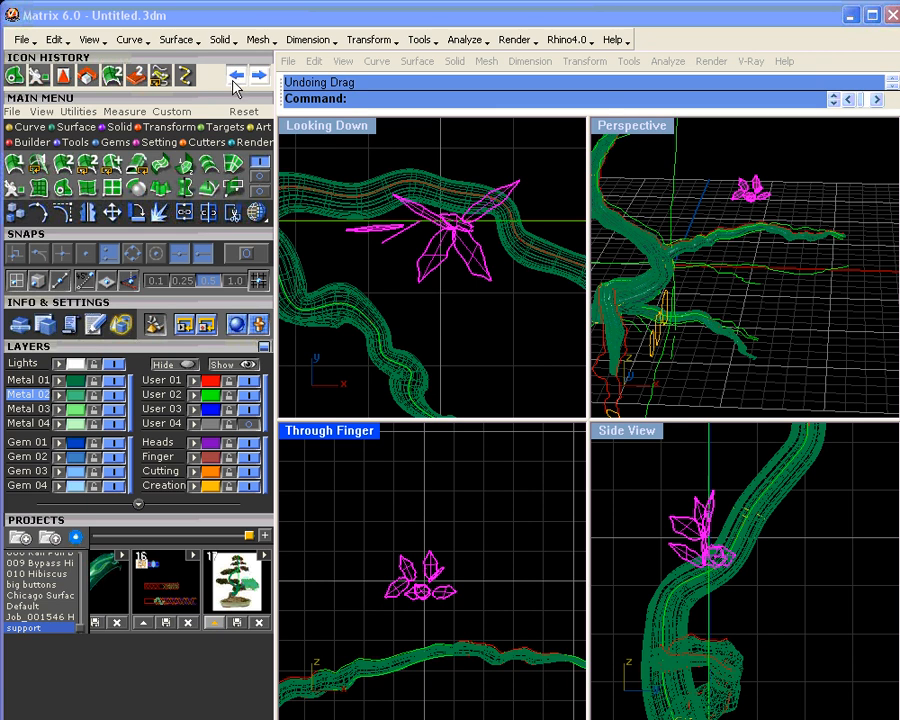
# Copy the seven-leaf cluster to the upper right in the Through Finger view and rotate the copy clockwise about its center
pyautogui.moveTo(421, 595); pyautogui.dragTo(519, 585)
pyautogui.click(518, 577)
pyautogui.moveTo(448, 480); pyautogui.dragTo(555, 564)
pyautogui.click(136, 216)
pyautogui.click(497, 538)
pyautogui.click(487, 482)
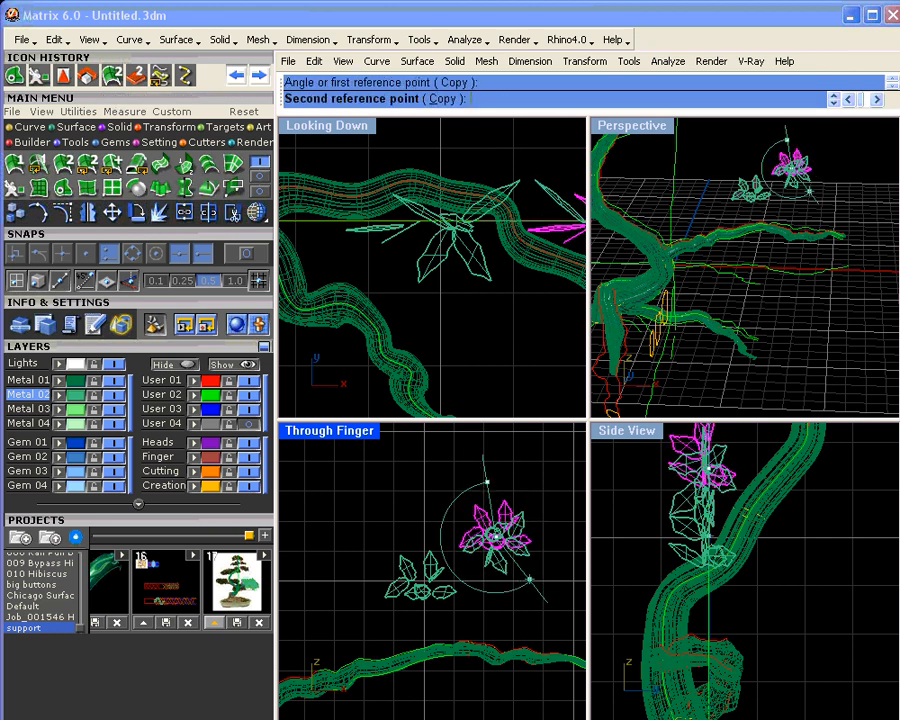
pyautogui.click(548, 586)
# Rotate the copied cluster clockwise about its center in the Looking Down view and move it left over the original cluster
pyautogui.moveTo(505, 214); pyautogui.dragTo(376, 208, button='right')
pyautogui.scroll(-4, 456, 218)
pyautogui.rightClick(490, 243)
pyautogui.click(478, 216)
pyautogui.click(502, 158)
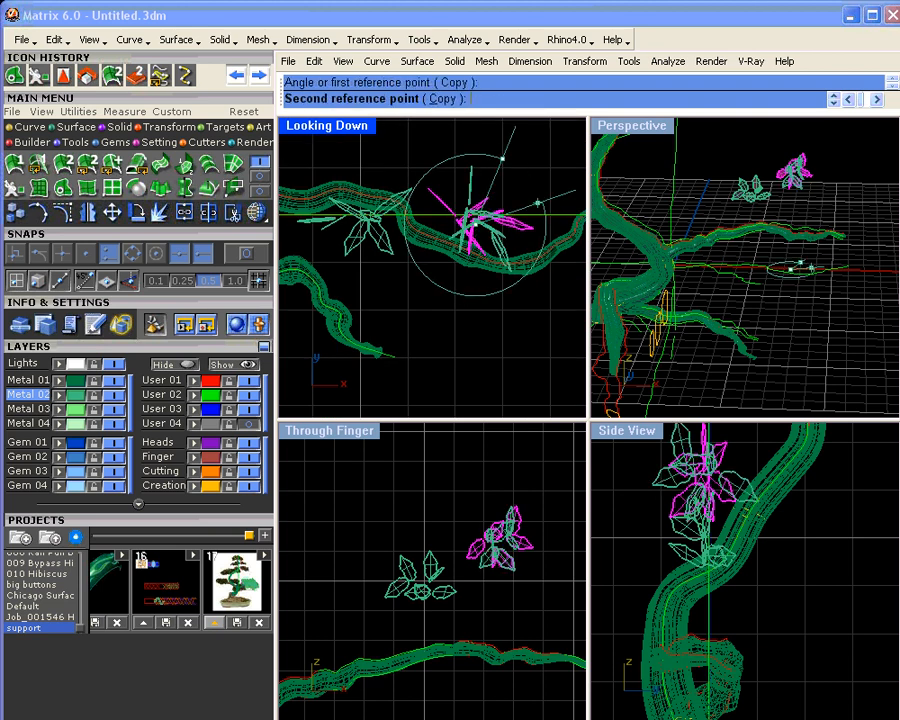
pyautogui.click(503, 238)
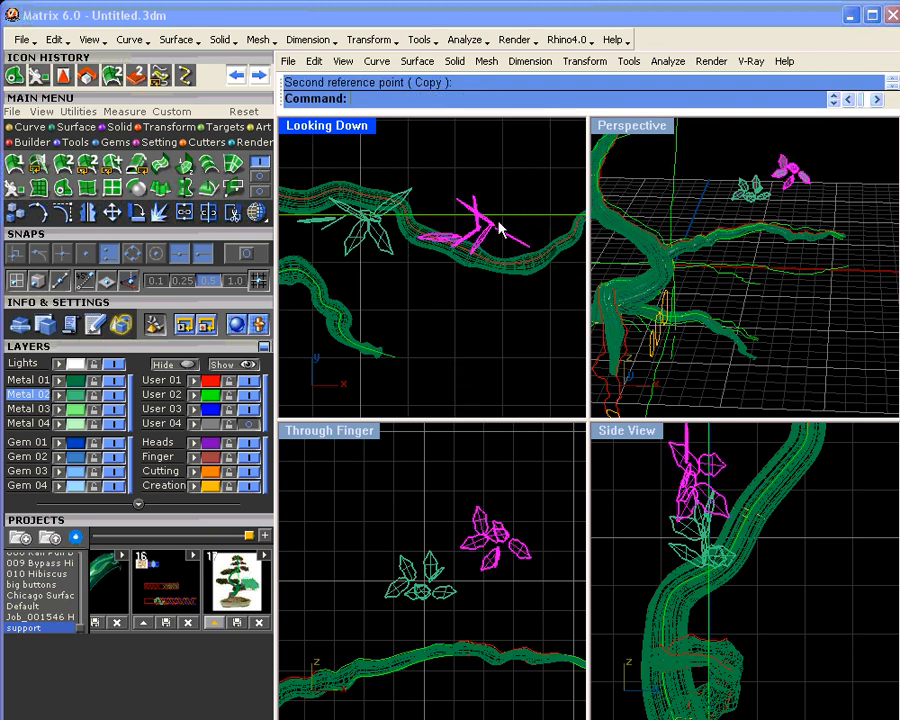
pyautogui.moveTo(497, 240); pyautogui.dragTo(380, 226)
pyautogui.scroll(3, 452, 570)
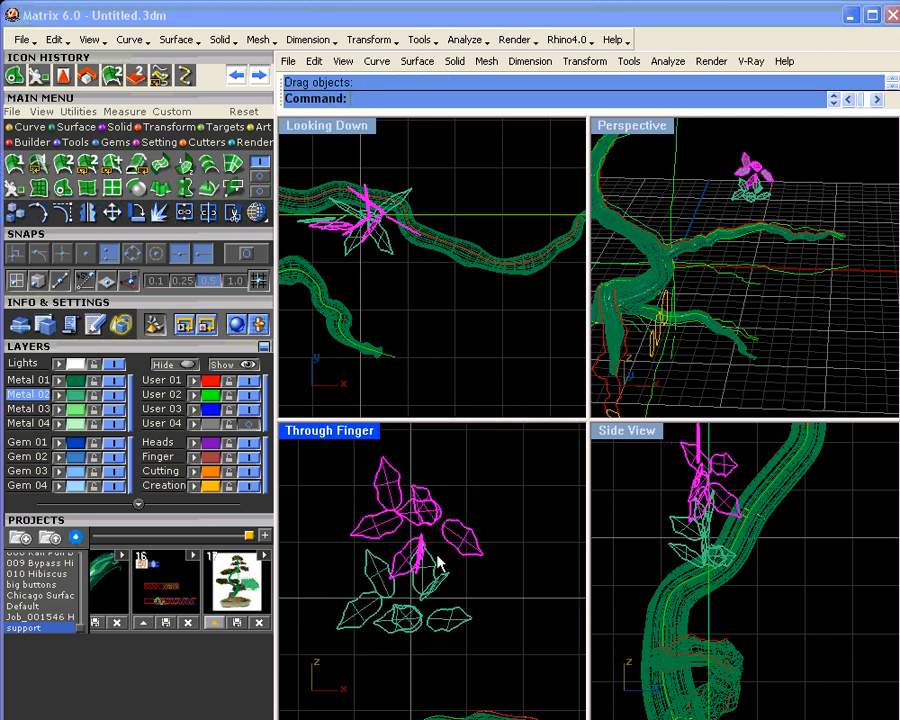
# Move the copied cluster down over the original in the Through Finger view and group all leaves of both clusters
pyautogui.moveTo(420, 512); pyautogui.dragTo(494, 605)
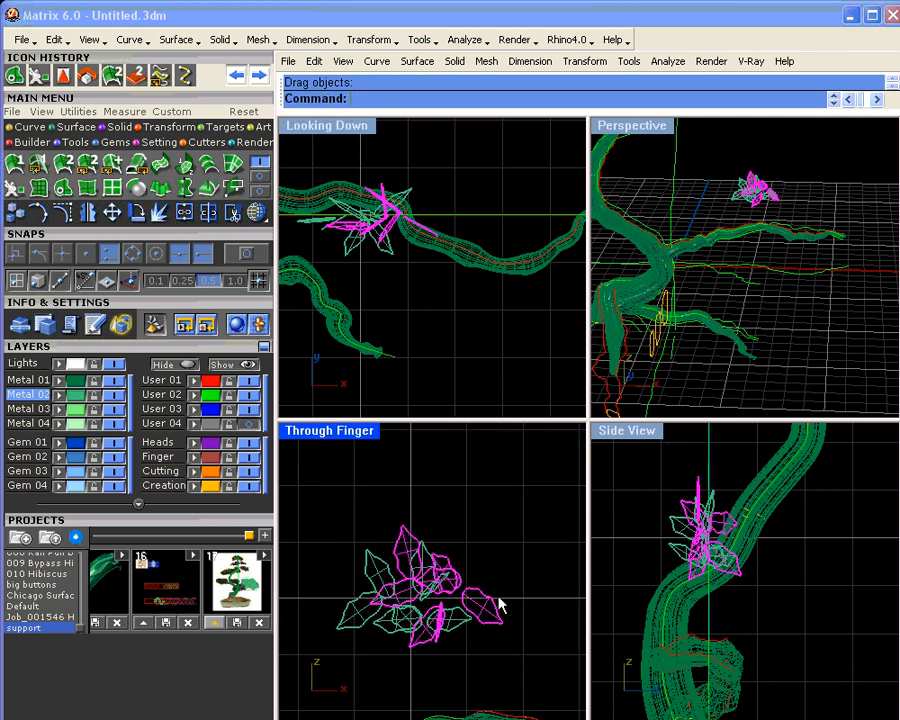
pyautogui.moveTo(746, 272); pyautogui.dragTo(738, 298, button='right')
pyautogui.click(432, 515)
pyautogui.moveTo(316, 510); pyautogui.dragTo(547, 672)
pyautogui.write('Group')
pyautogui.press('Return')
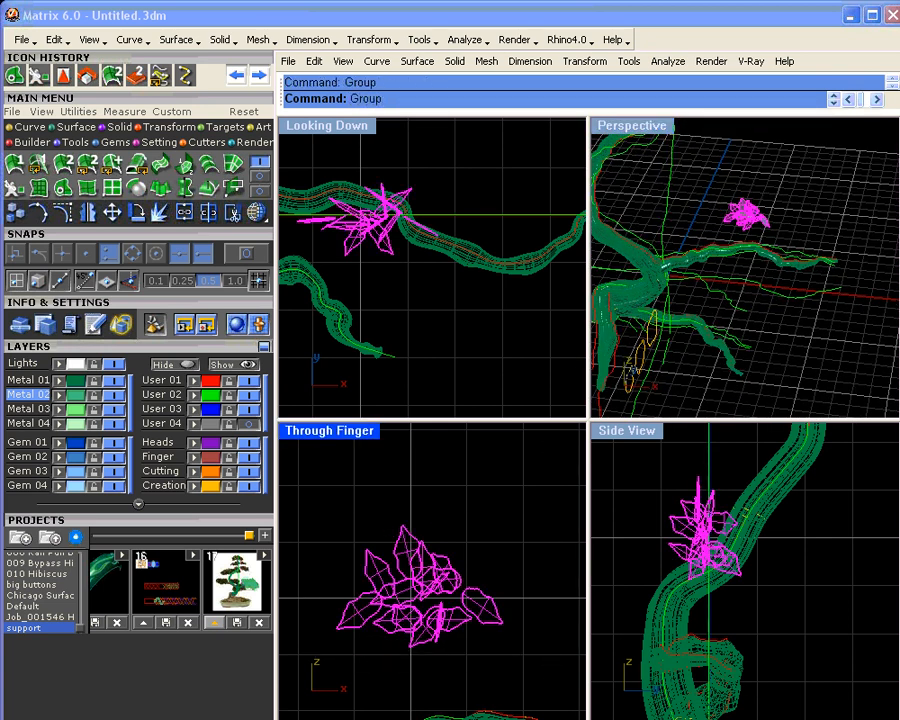
pyautogui.click(434, 516)
# Copy the grouped leaf cluster to the upper right in the Through Finger view and rotate the copy clockwise about its center
pyautogui.scroll(-4, 437, 577)
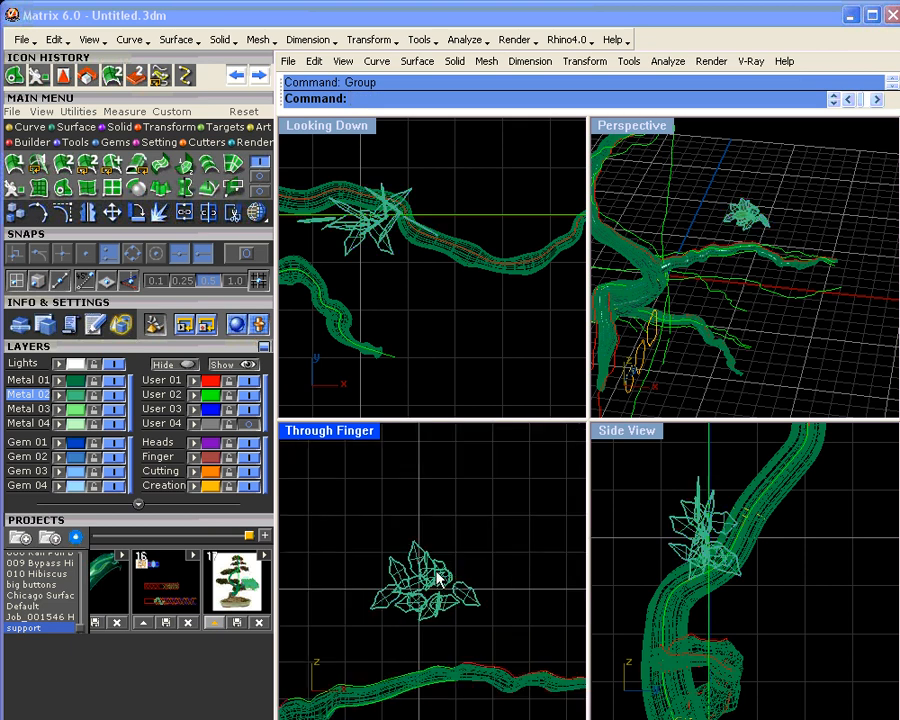
pyautogui.moveTo(440, 588); pyautogui.dragTo(482, 570)
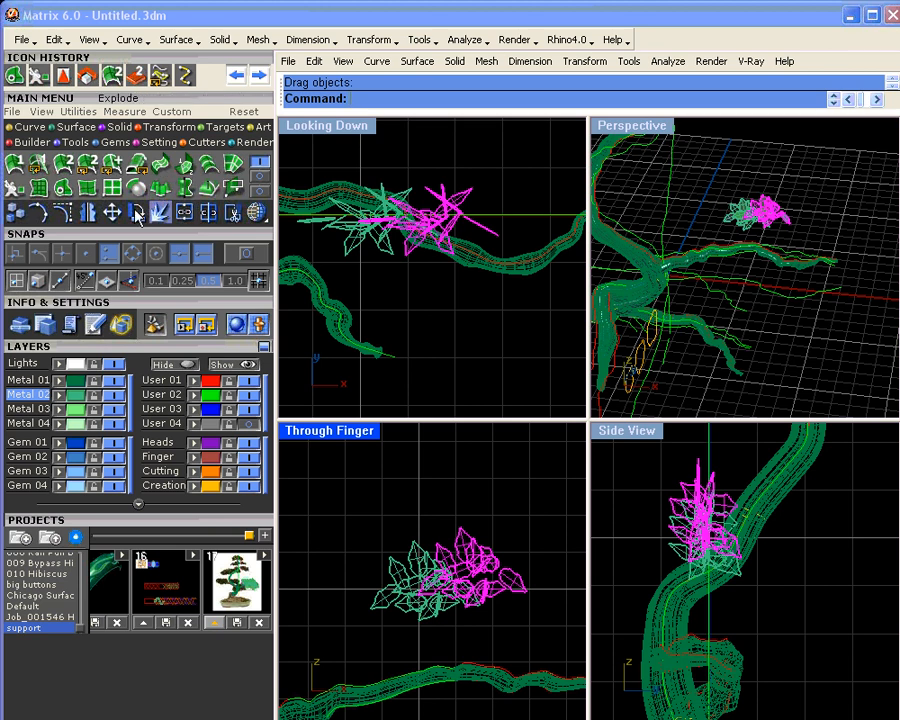
pyautogui.click(160, 212)
pyautogui.click(479, 563)
pyautogui.click(491, 521)
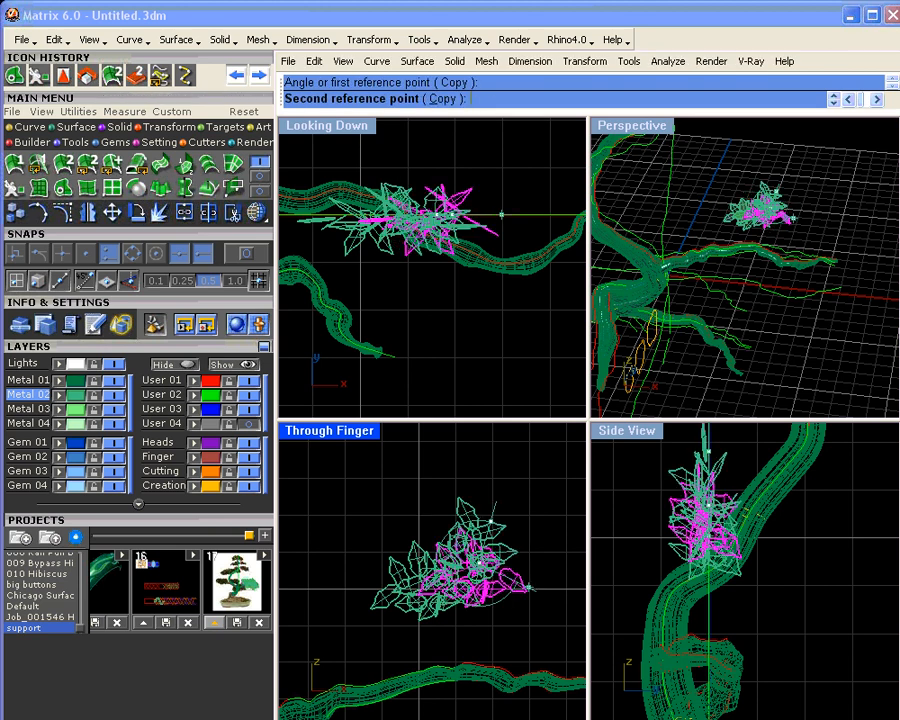
pyautogui.click(487, 627)
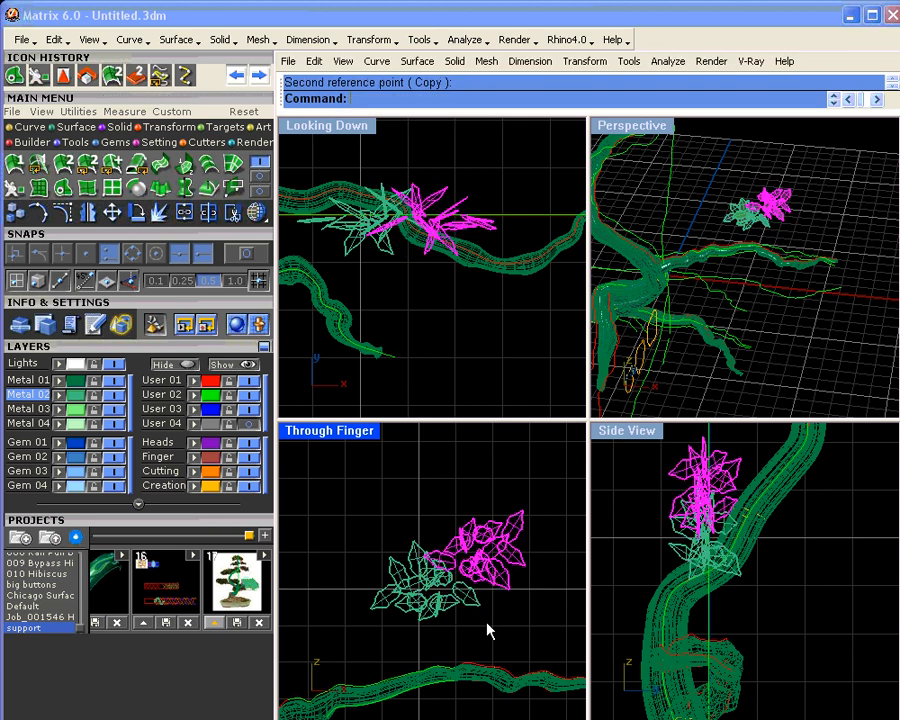
# Rotate the copied cluster counterclockwise in the Looking Down view and clockwise in the Side View, each about its center
pyautogui.rightClick(459, 201)
pyautogui.click(434, 228)
pyautogui.click(492, 200)
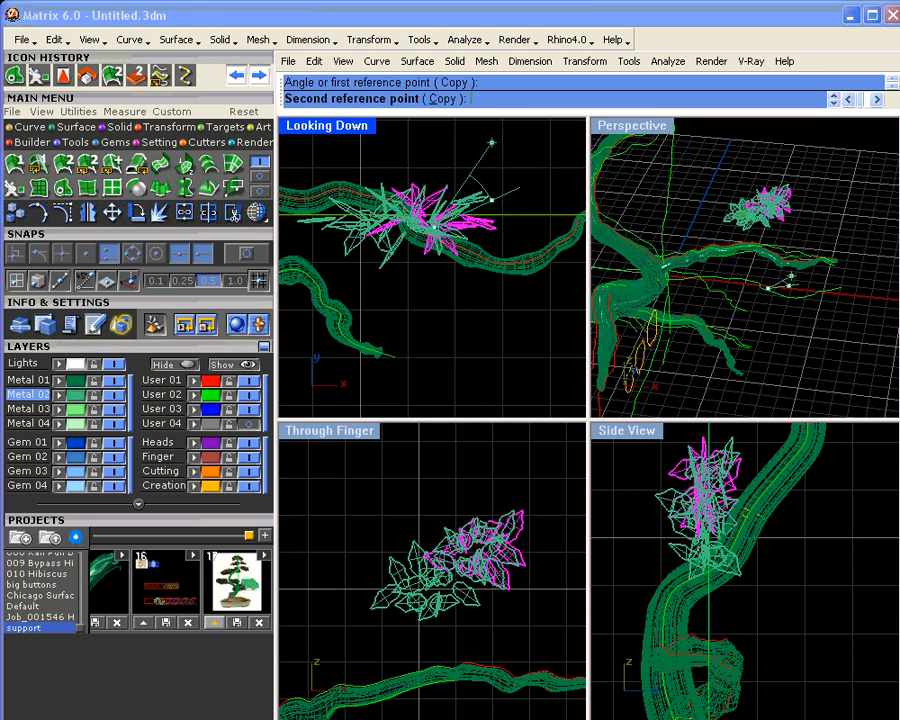
pyautogui.click(491, 146)
pyautogui.rightClick(728, 476)
pyautogui.click(713, 478)
pyautogui.click(718, 452)
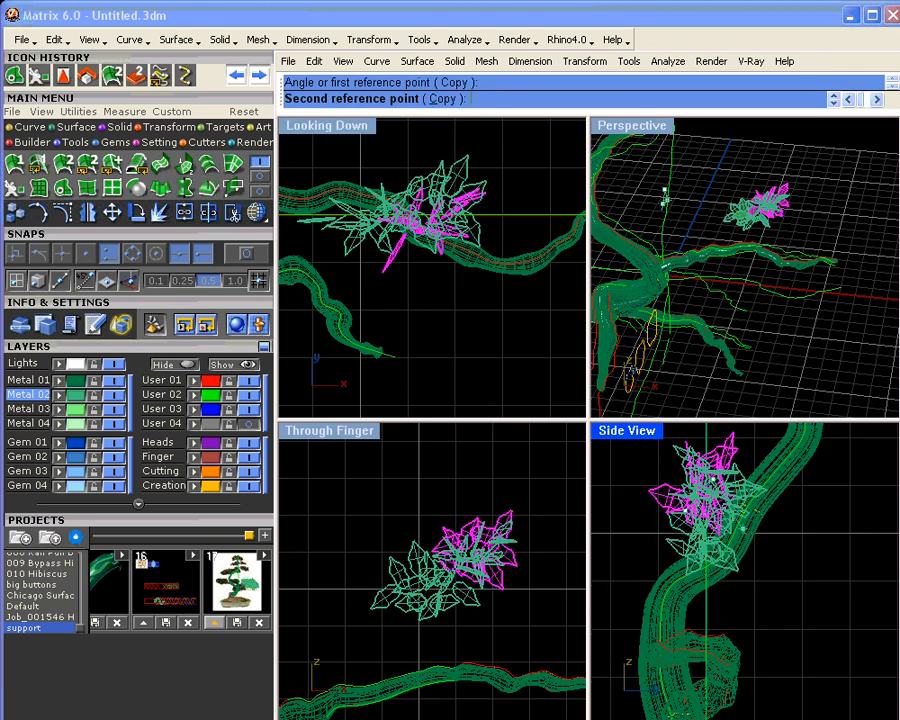
pyautogui.click(754, 535)
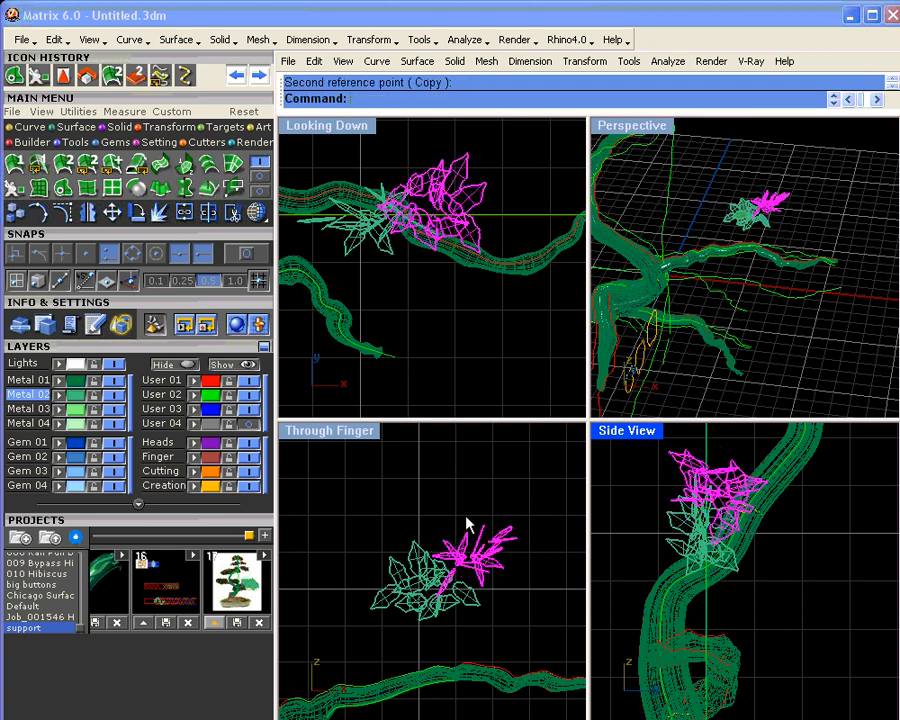
# Select both leaf clusters and copy them to the right in the Through Finger view, overlapping the originals
pyautogui.moveTo(354, 506); pyautogui.dragTo(541, 647)
pyautogui.moveTo(443, 615); pyautogui.dragTo(505, 620)
pyautogui.moveTo(514, 610); pyautogui.dragTo(431, 577, button='right')
pyautogui.click(416, 583)
pyautogui.keyDown('shift'); pyautogui.click(468, 528); pyautogui.keyUp('shift')
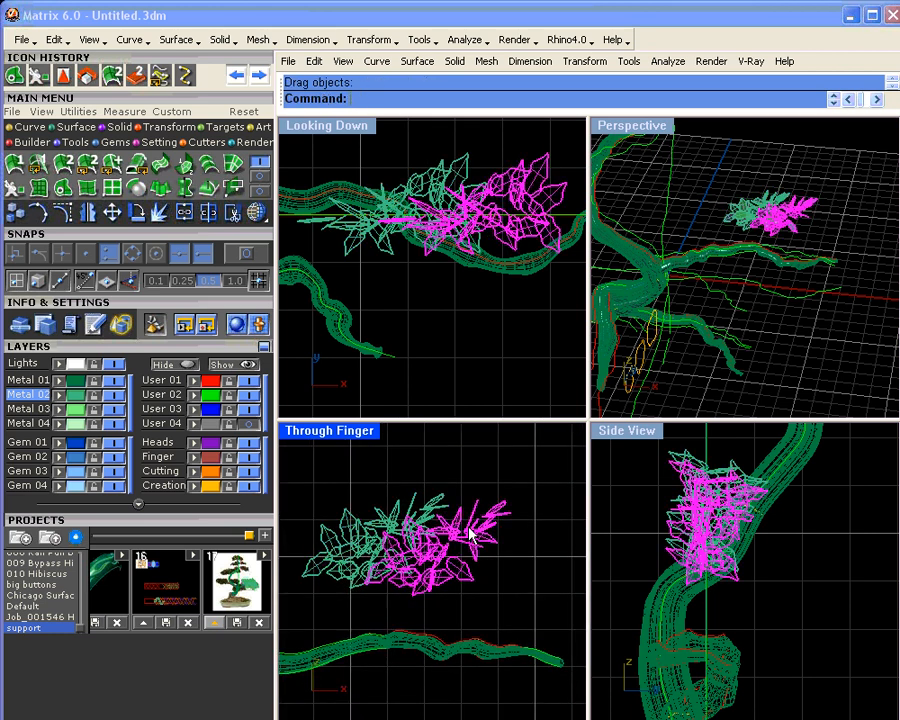
# Rotate the copied pair of clusters about its center in the Through Finger view and again in the Looking Down view
pyautogui.rightClick(399, 476)
pyautogui.click(438, 550)
pyautogui.click(473, 493)
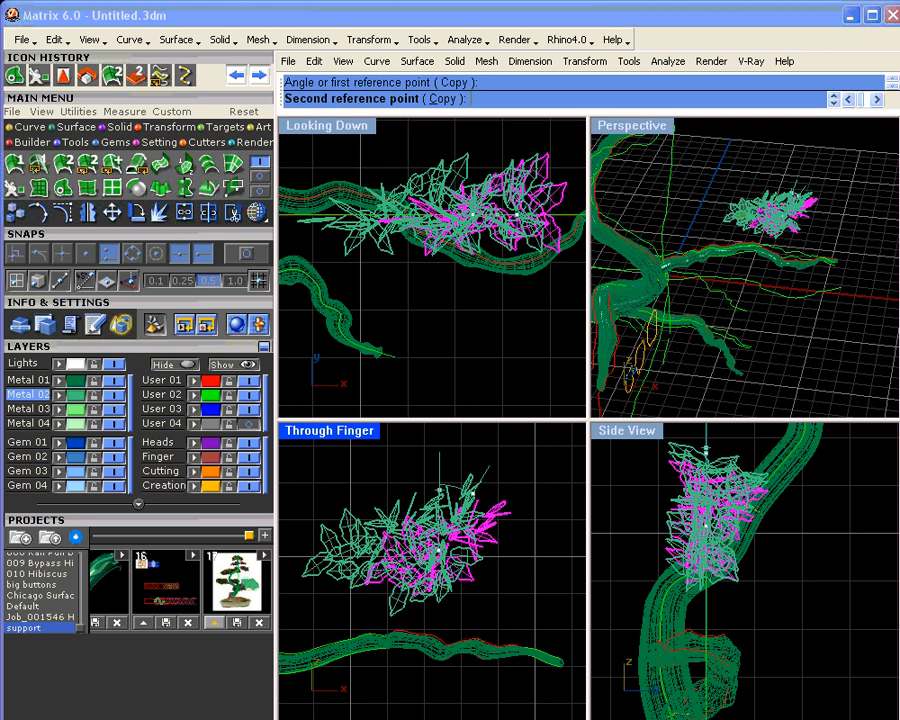
pyautogui.click(360, 618)
pyautogui.rightClick(483, 255)
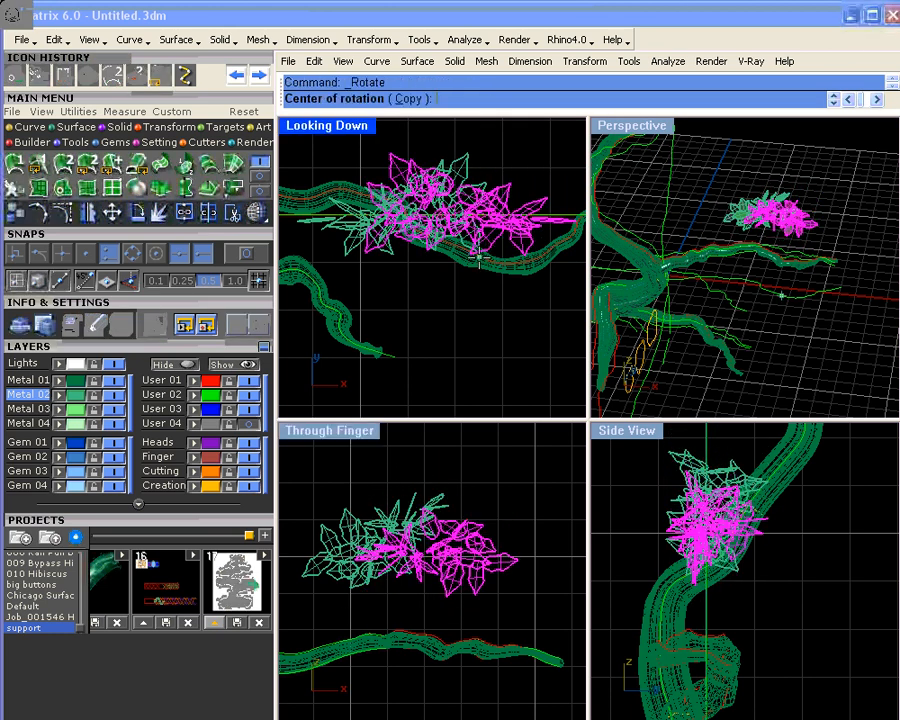
pyautogui.click(462, 209)
pyautogui.click(533, 172)
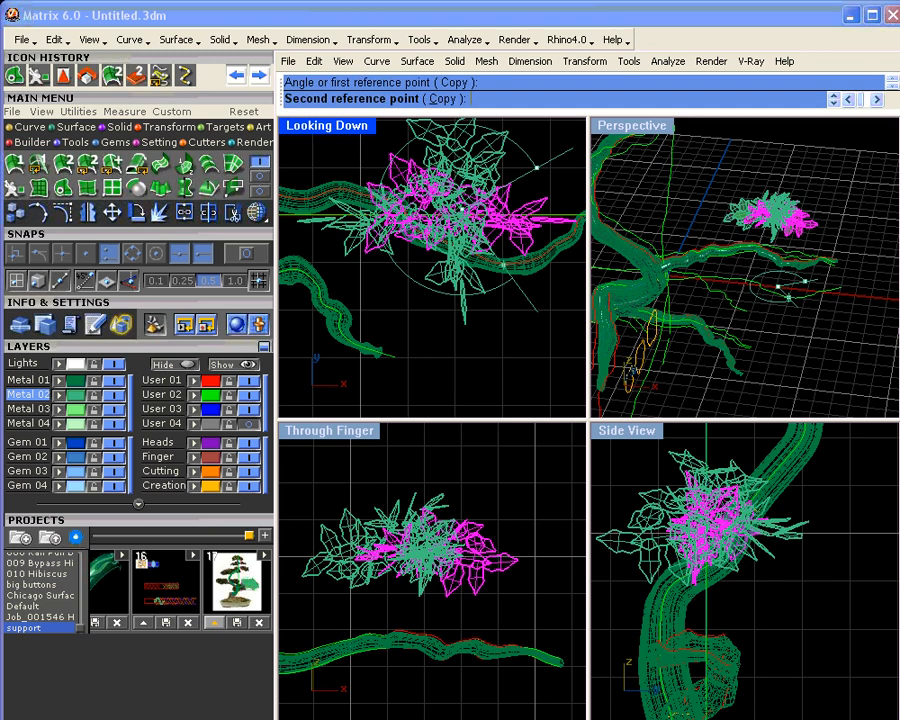
pyautogui.click(444, 279)
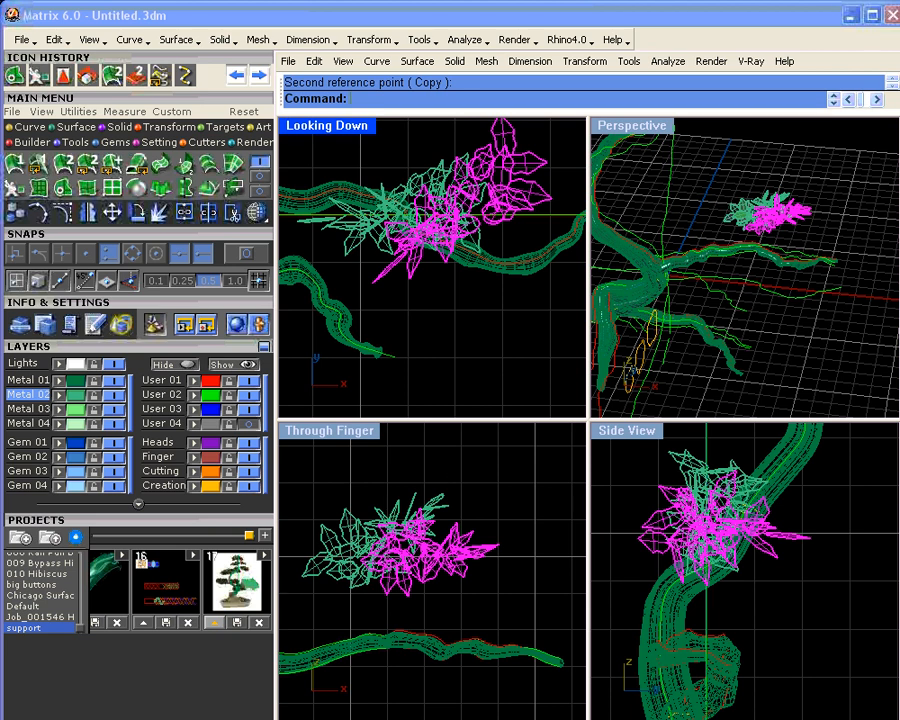
# Select all 56 leaf surfaces and copy them above the original foliage, slightly left, in the Through Finger view
pyautogui.scroll(-4, 450, 459)
pyautogui.moveTo(336, 461); pyautogui.dragTo(511, 564)
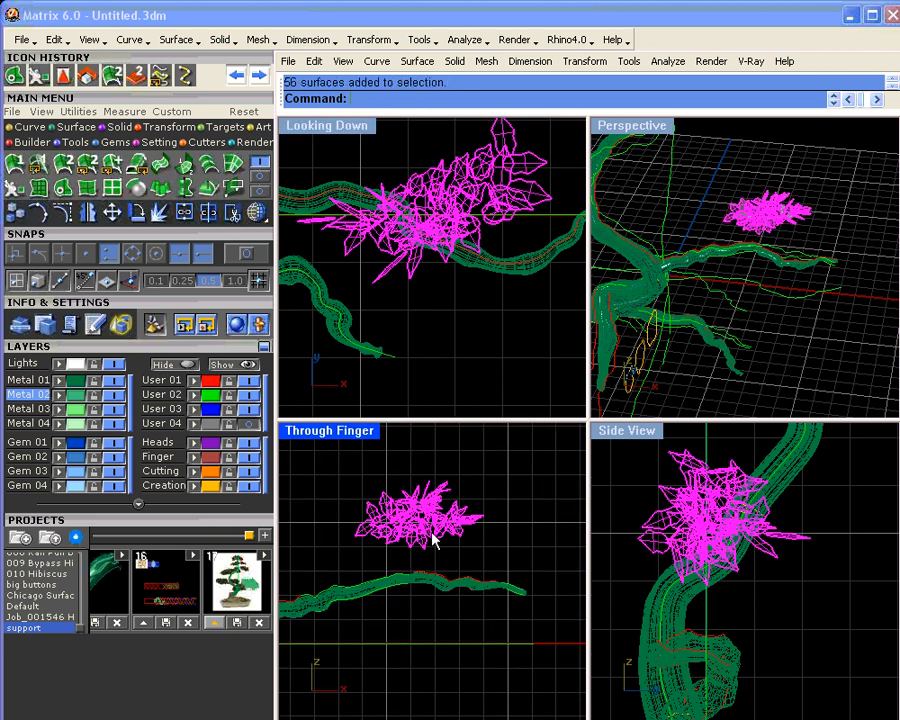
pyautogui.keyDown('alt'); pyautogui.moveTo(428, 530); pyautogui.dragTo(402, 501); pyautogui.keyUp('alt')
pyautogui.moveTo(404, 503); pyautogui.dragTo(426, 532, button='right')
pyautogui.moveTo(338, 466); pyautogui.dragTo(486, 551)
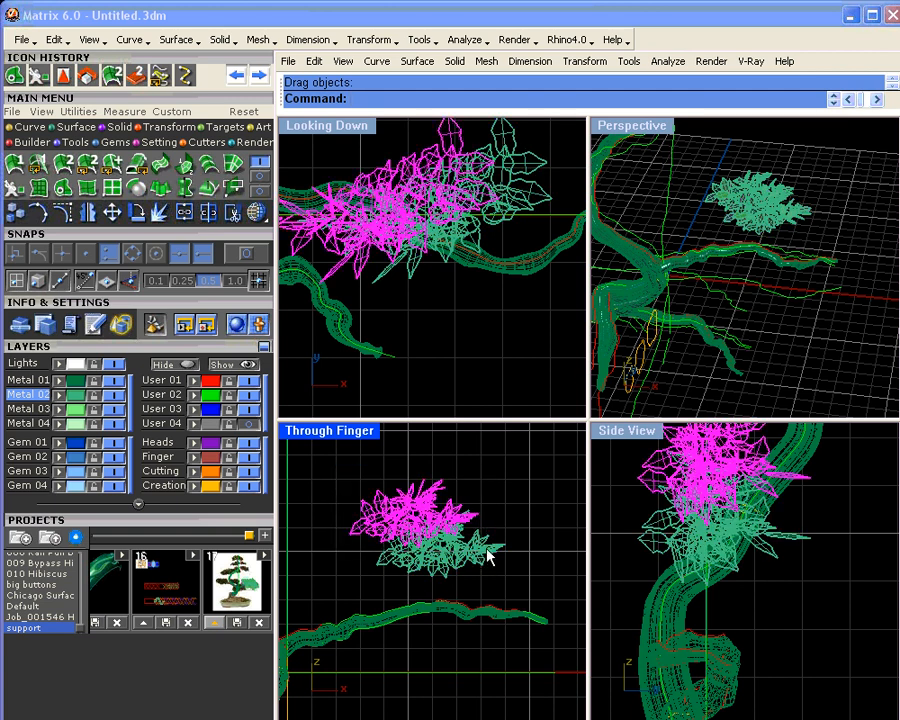
# Rotate the upper foliage copy in the Looking Down view, reposition it behind the original, and turn it slightly clockwise
pyautogui.moveTo(375, 235); pyautogui.dragTo(434, 263, button='right')
pyautogui.rightClick(455, 237)
pyautogui.click(471, 263)
pyautogui.click(445, 205)
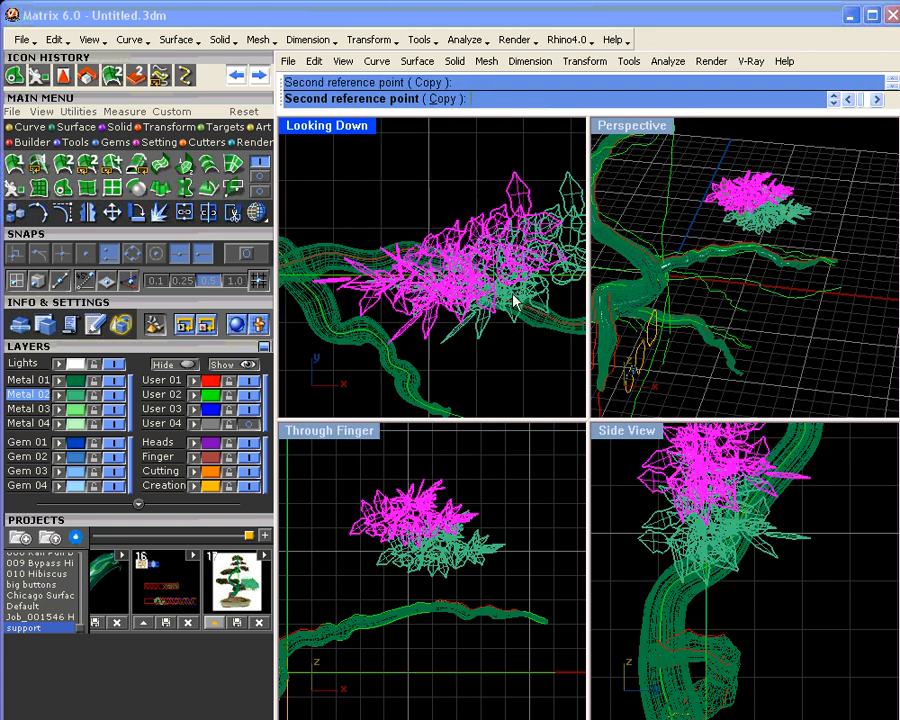
pyautogui.click(492, 283)
pyautogui.moveTo(483, 280); pyautogui.dragTo(447, 256)
pyautogui.rightClick(507, 206)
pyautogui.click(459, 241)
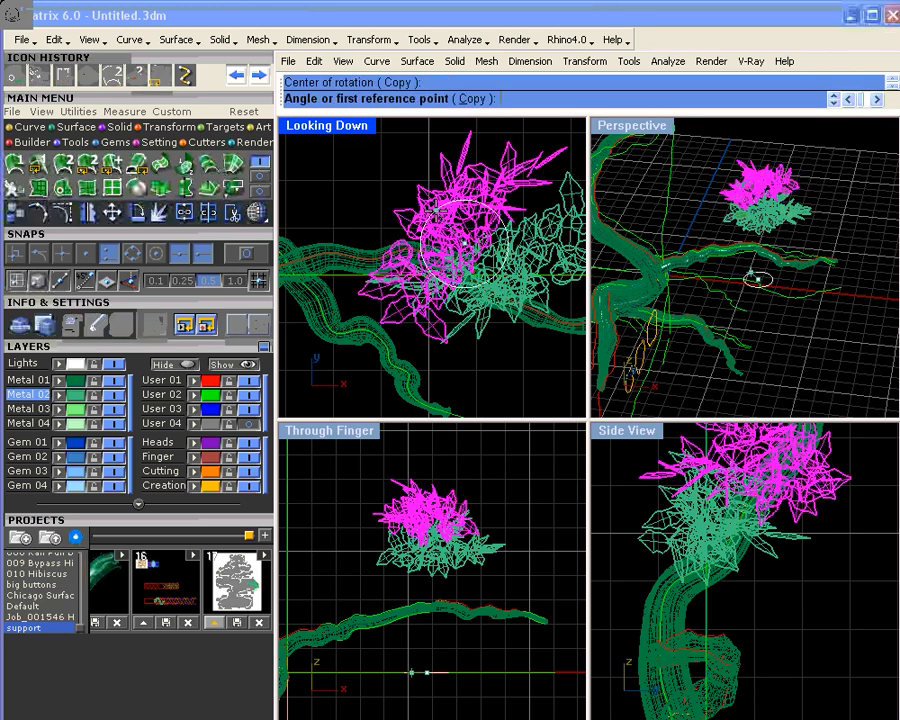
pyautogui.click(411, 194)
pyautogui.click(437, 181)
# Rotate the upper foliage copy clockwise about its center in the Side View
pyautogui.moveTo(747, 524); pyautogui.dragTo(728, 590, button='right')
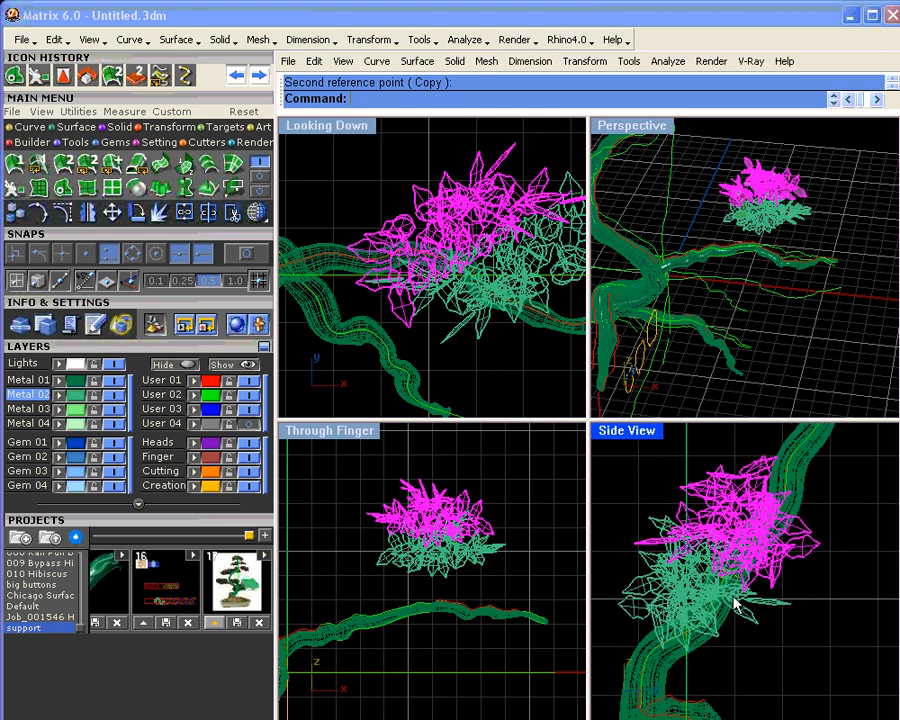
pyautogui.rightClick(818, 505)
pyautogui.click(741, 536)
pyautogui.click(803, 501)
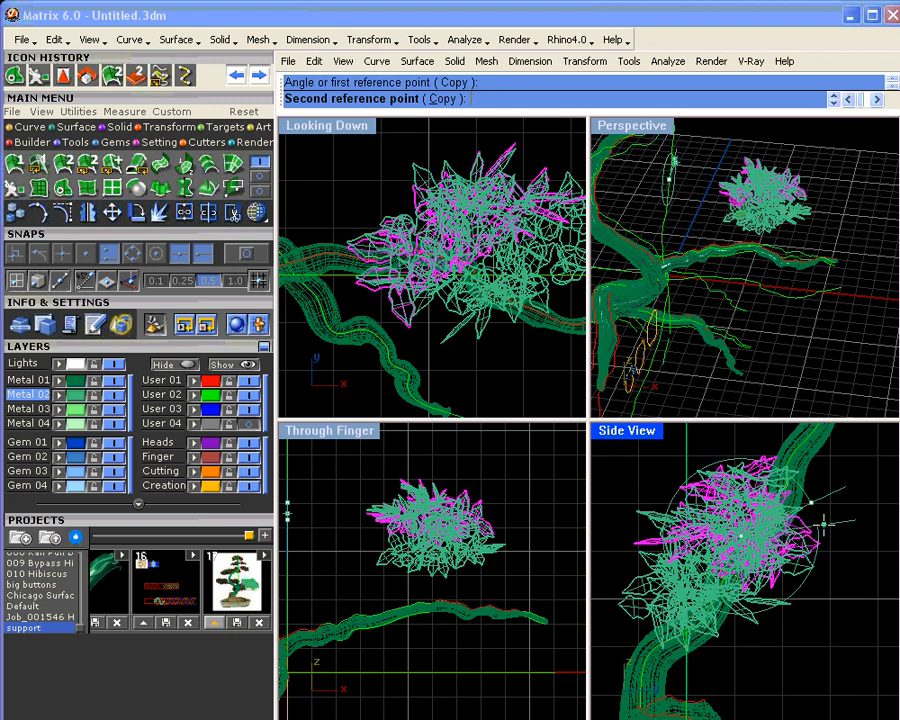
pyautogui.click(872, 562)
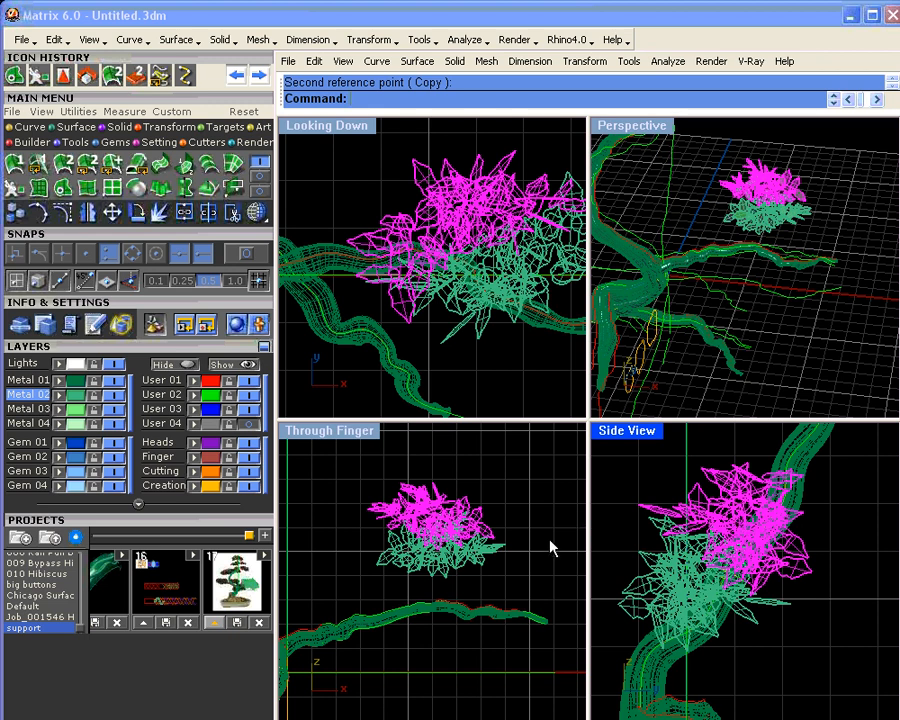
# Copy two of the foliage's leaf clusters to the right in the Through Finger view to extend the mass along the branch
pyautogui.click(407, 548)
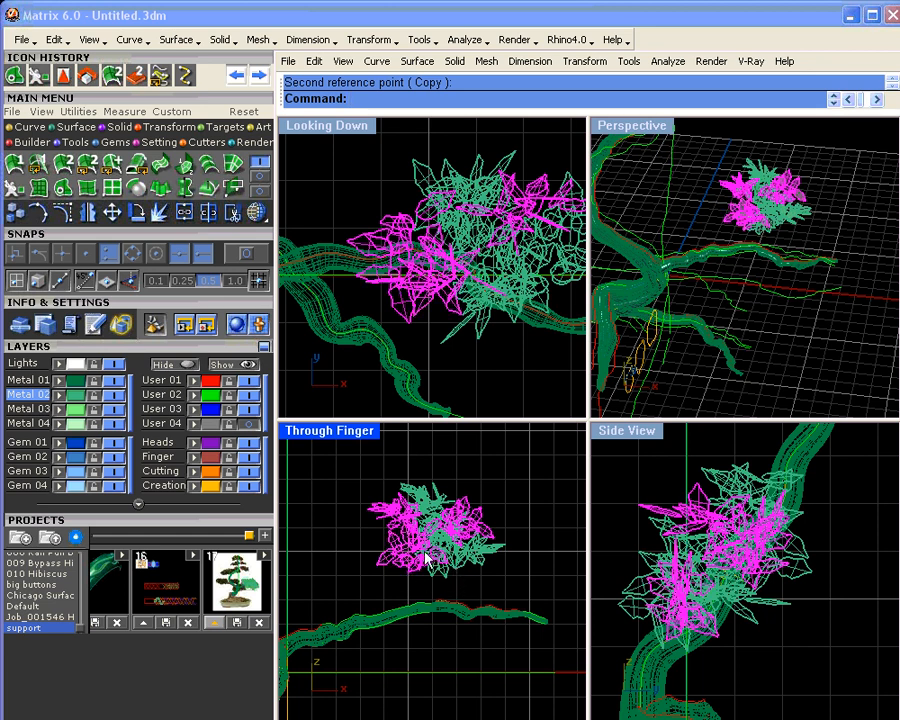
pyautogui.moveTo(410, 545); pyautogui.dragTo(497, 565)
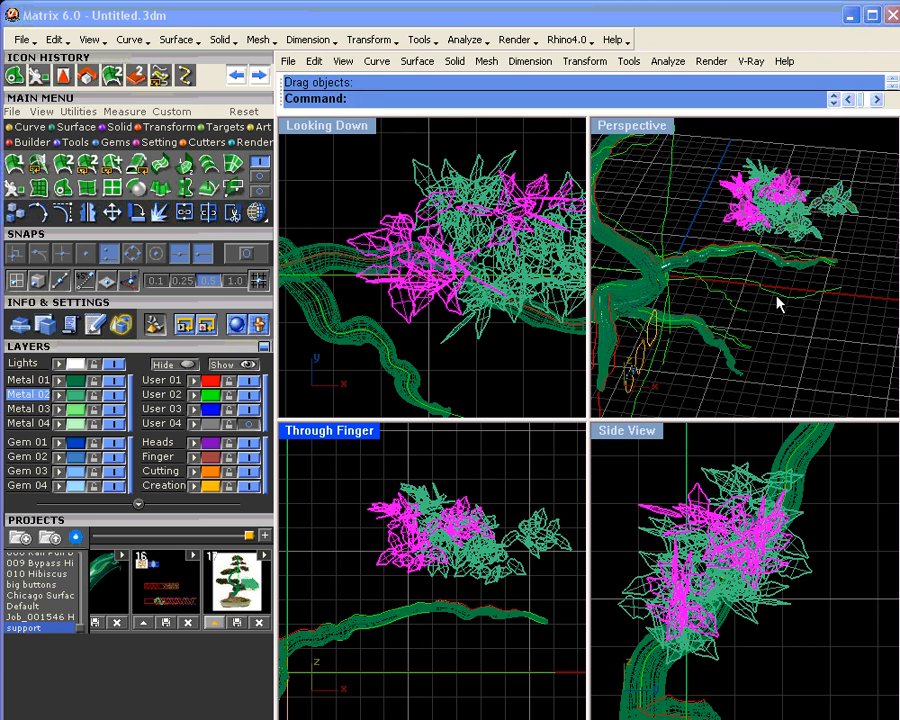
pyautogui.moveTo(490, 305); pyautogui.dragTo(419, 293, button='right')
pyautogui.scroll(-3, 476, 295)
pyautogui.click(502, 179)
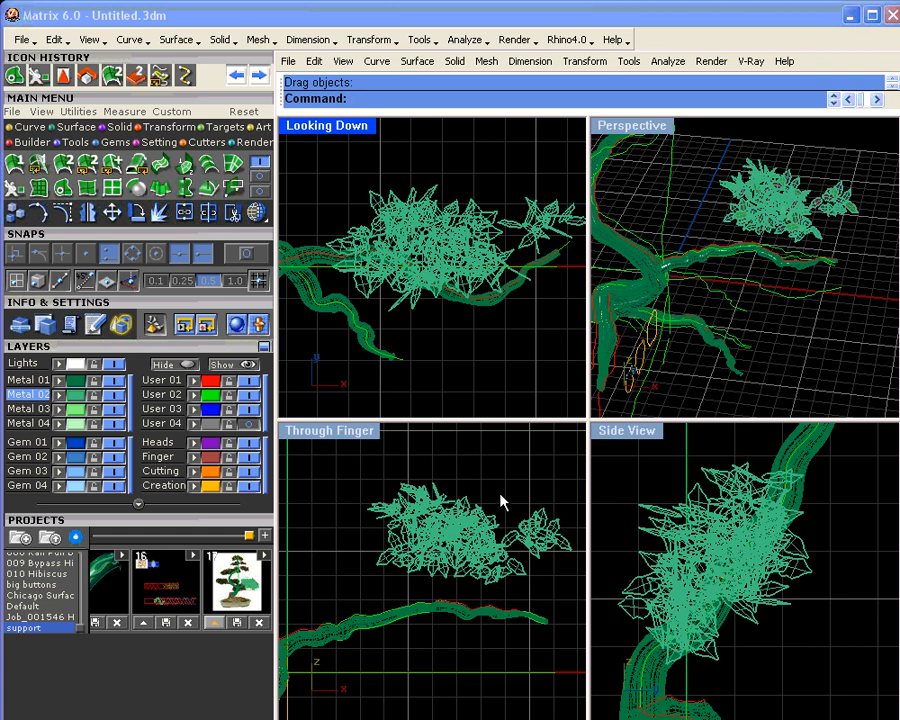
# Copy leaf clusters onto the upper right edge of the foliage in the Through Finger view
pyautogui.scroll(2, 497, 505)
pyautogui.moveTo(488, 518); pyautogui.dragTo(519, 543)
pyautogui.click(521, 515)
pyautogui.keyDown('shift'); pyautogui.click(475, 482); pyautogui.keyUp('shift')
pyautogui.keyDown('shift'); pyautogui.click(546, 563); pyautogui.keyUp('shift')
# Add Group67 to the selected clusters, rotate them together in the Looking Down view, and move them slightly toward the back
pyautogui.click(543, 588)
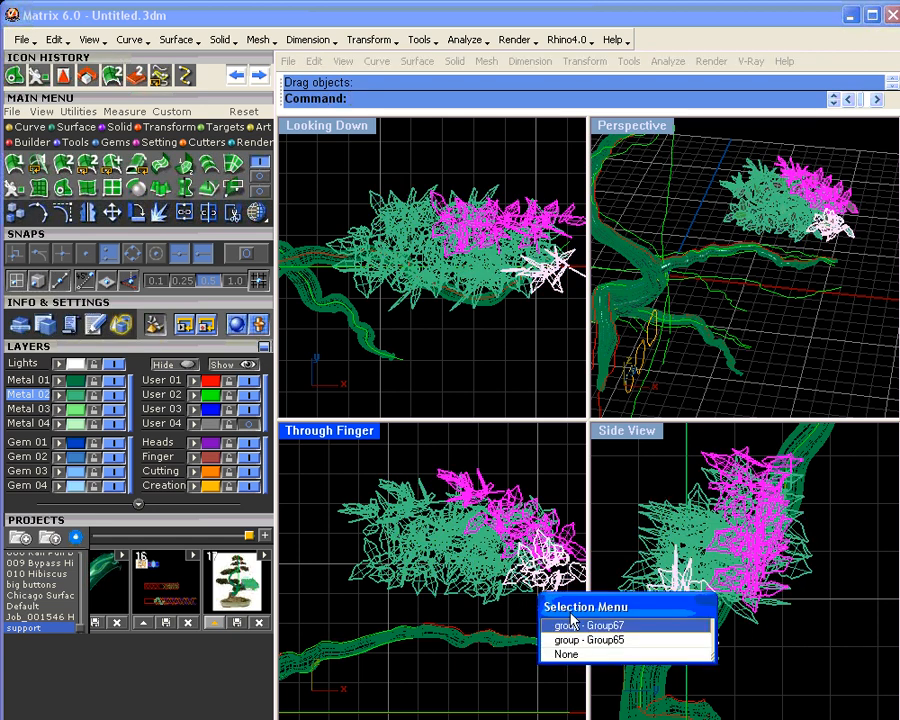
pyautogui.click(573, 625)
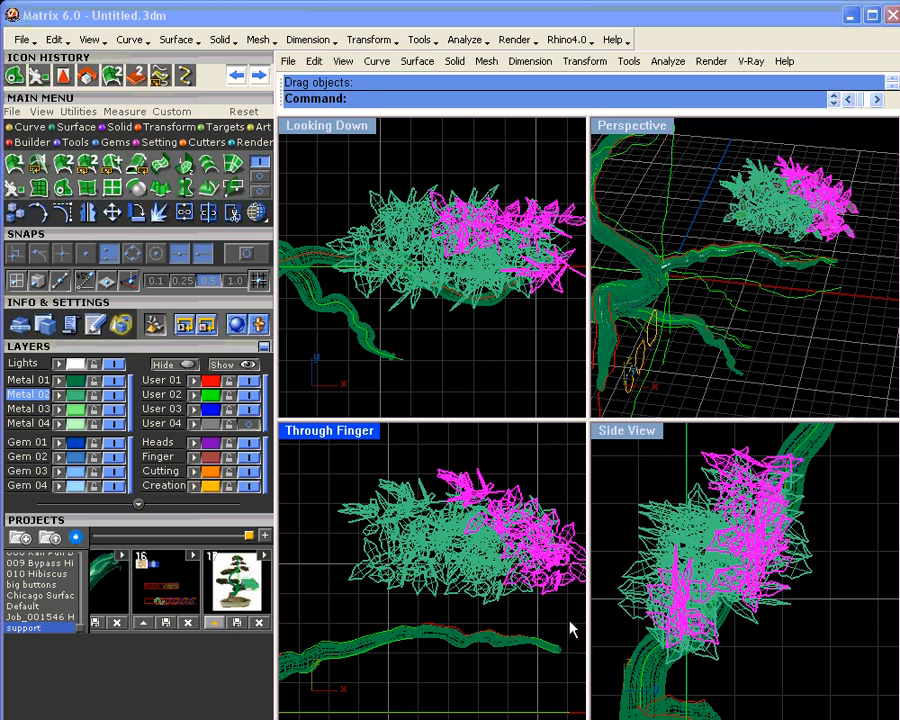
pyautogui.rightClick(136, 212)
pyautogui.click(508, 240)
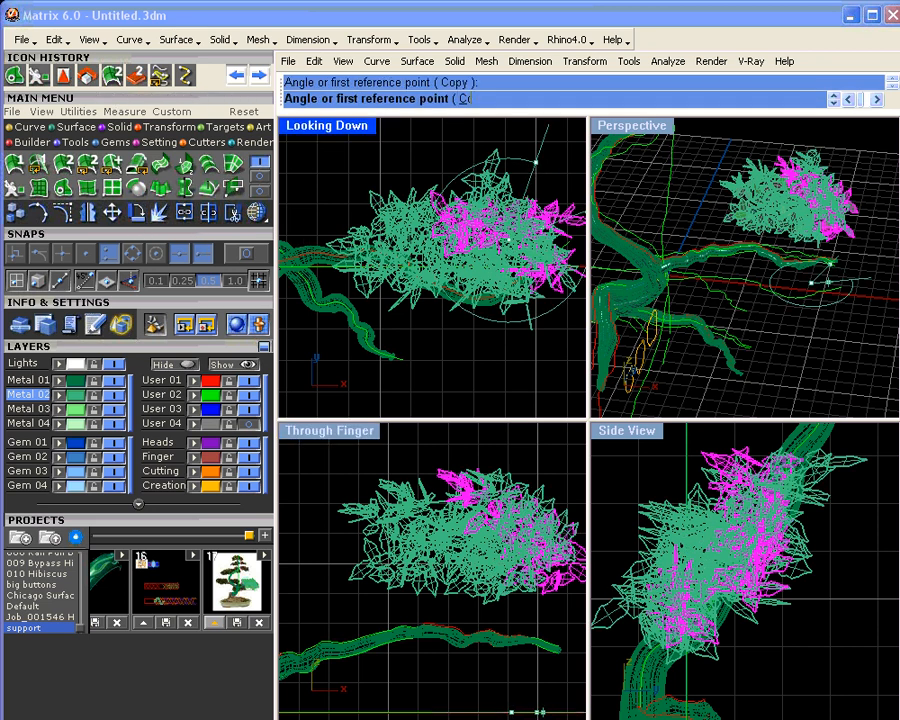
pyautogui.click(437, 367)
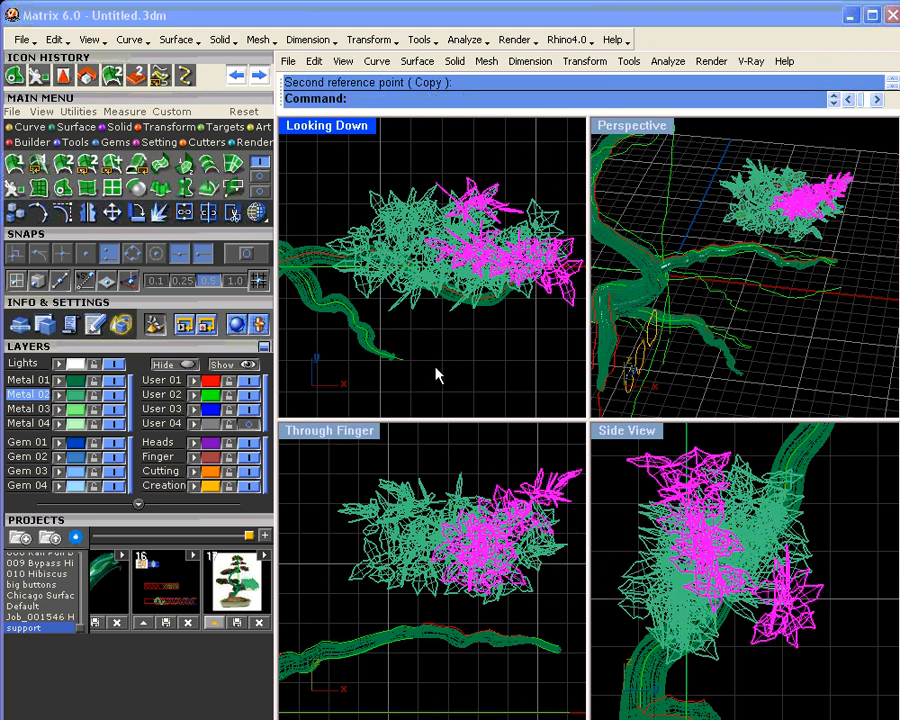
pyautogui.moveTo(478, 275); pyautogui.dragTo(488, 241)
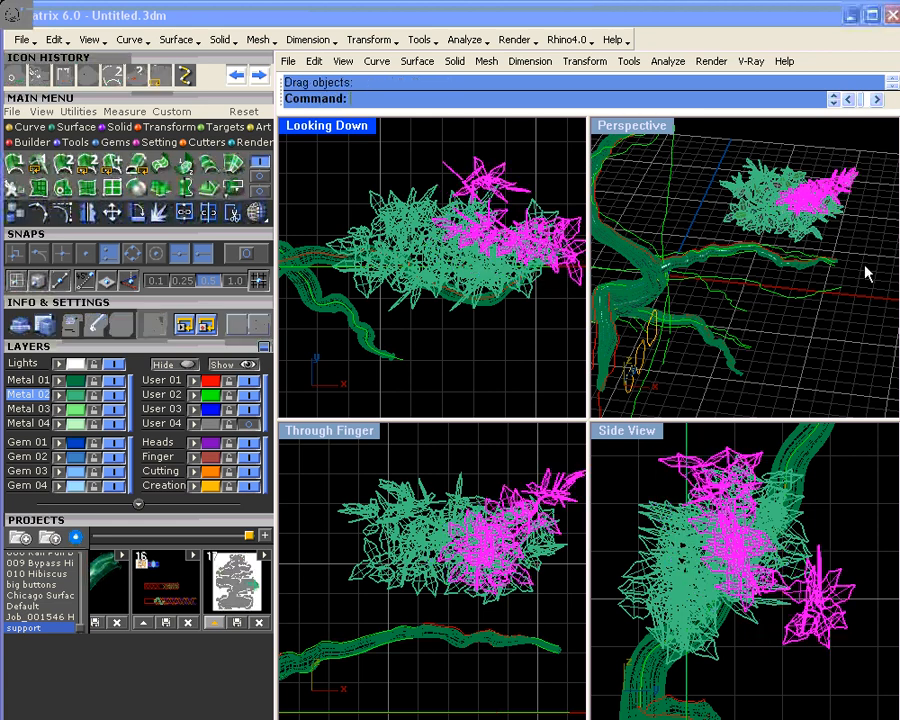
# Copy the lower-left cluster Group55 to the foliage's right end in the Through Finger view and shift the copy right in the Side View
pyautogui.moveTo(830, 237); pyautogui.dragTo(686, 266, button='right')
pyautogui.click(753, 278)
pyautogui.moveTo(753, 278); pyautogui.dragTo(707, 597, button='right')
pyautogui.click(690, 610)
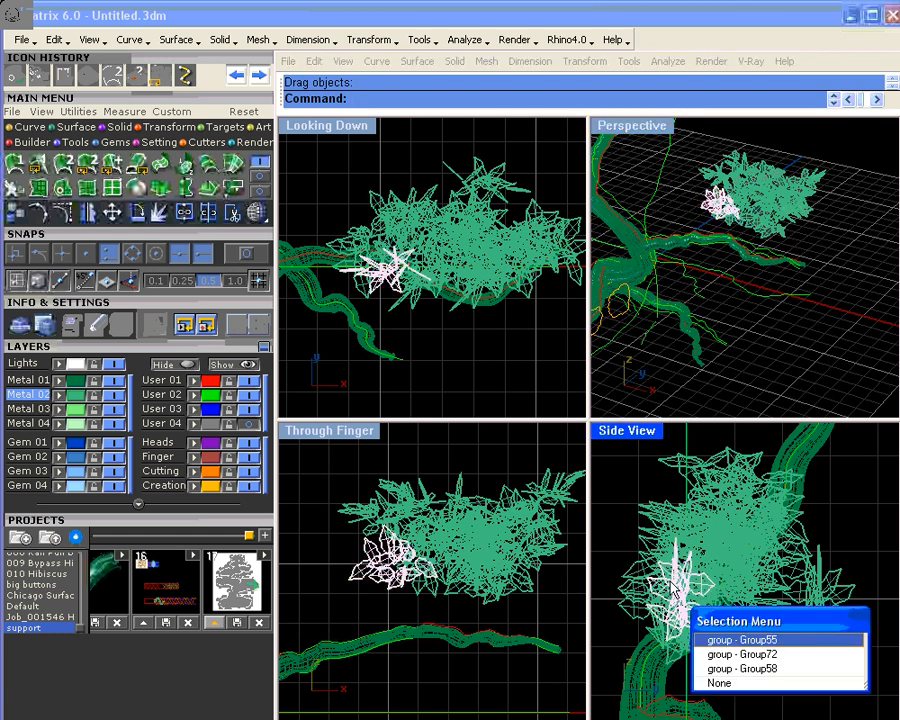
pyautogui.click(737, 640)
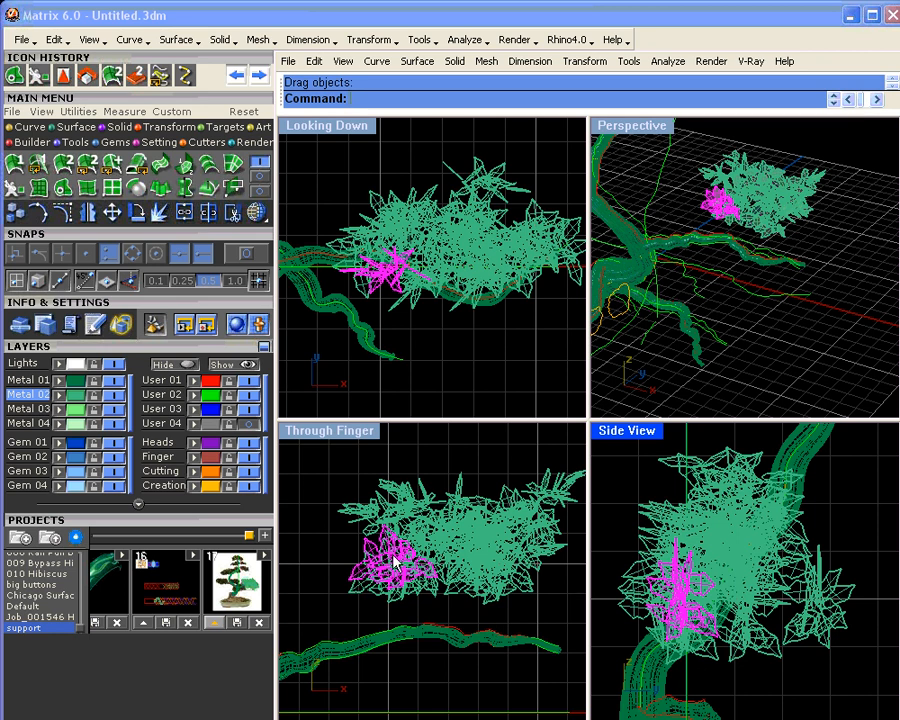
pyautogui.moveTo(370, 540); pyautogui.dragTo(508, 545)
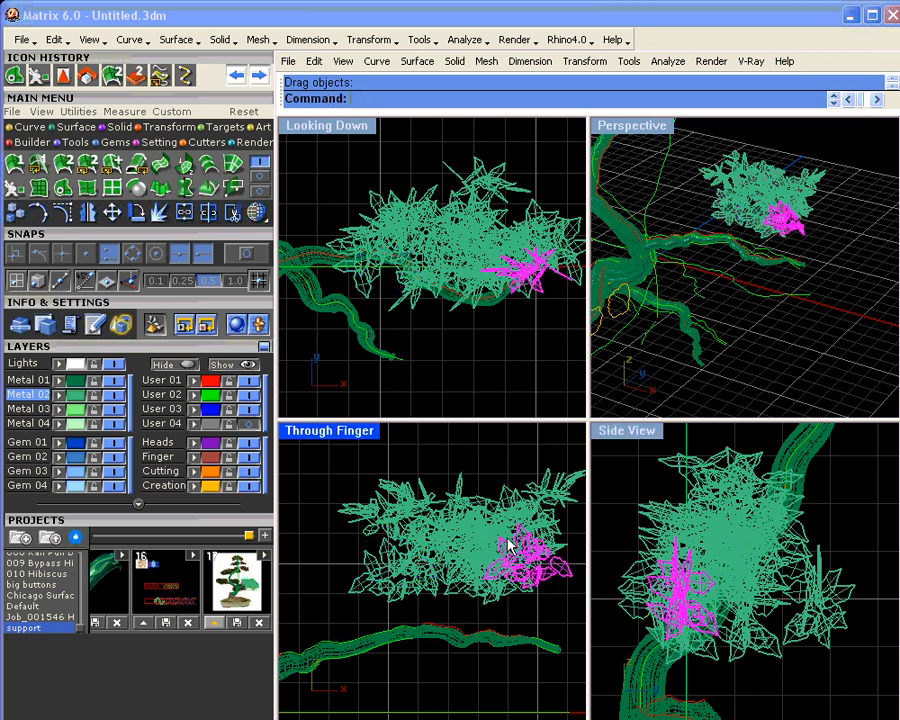
pyautogui.moveTo(682, 610); pyautogui.dragTo(772, 612)
pyautogui.click(862, 538)
# Copy the lower-left clusters to the lower right, just above the branch, and select the upper-right cluster in the Perspective view
pyautogui.moveTo(745, 360); pyautogui.dragTo(745, 285, button='right')
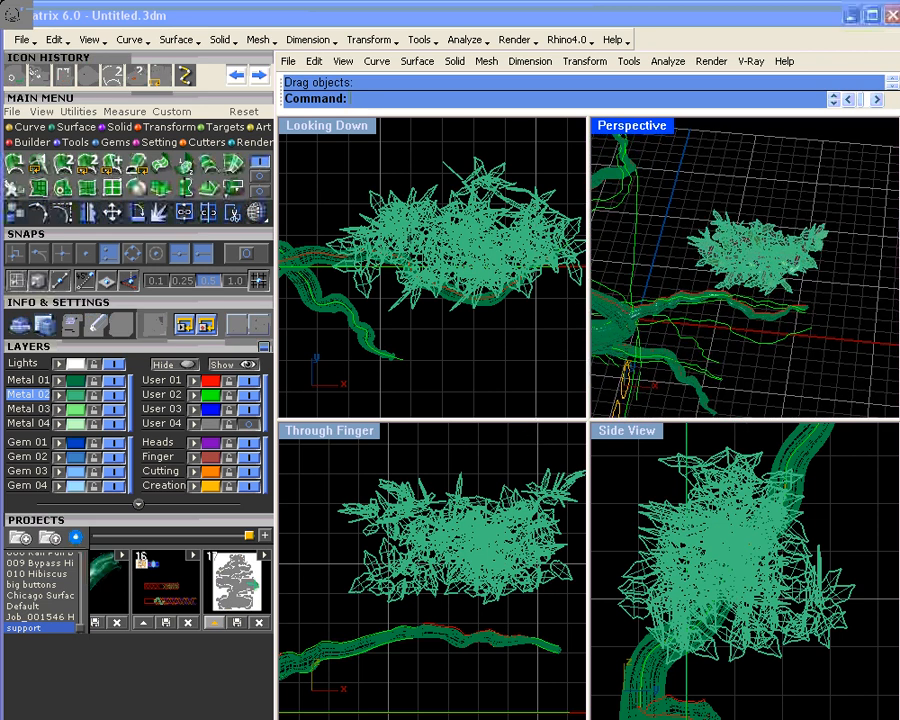
pyautogui.moveTo(333, 602); pyautogui.dragTo(521, 607)
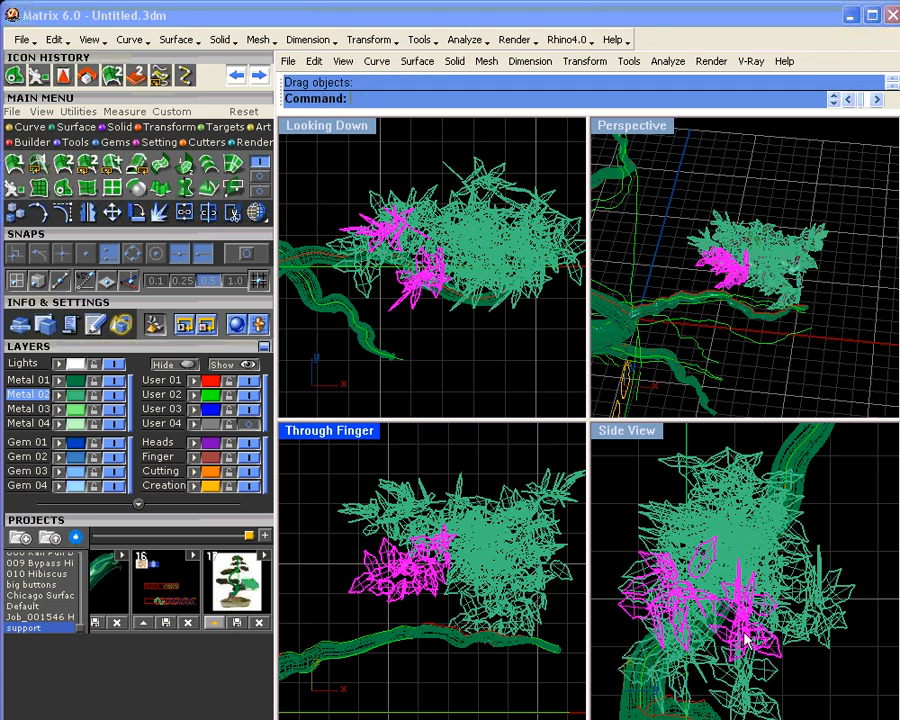
pyautogui.moveTo(790, 357); pyautogui.dragTo(753, 282, button='right')
pyautogui.click(813, 192)
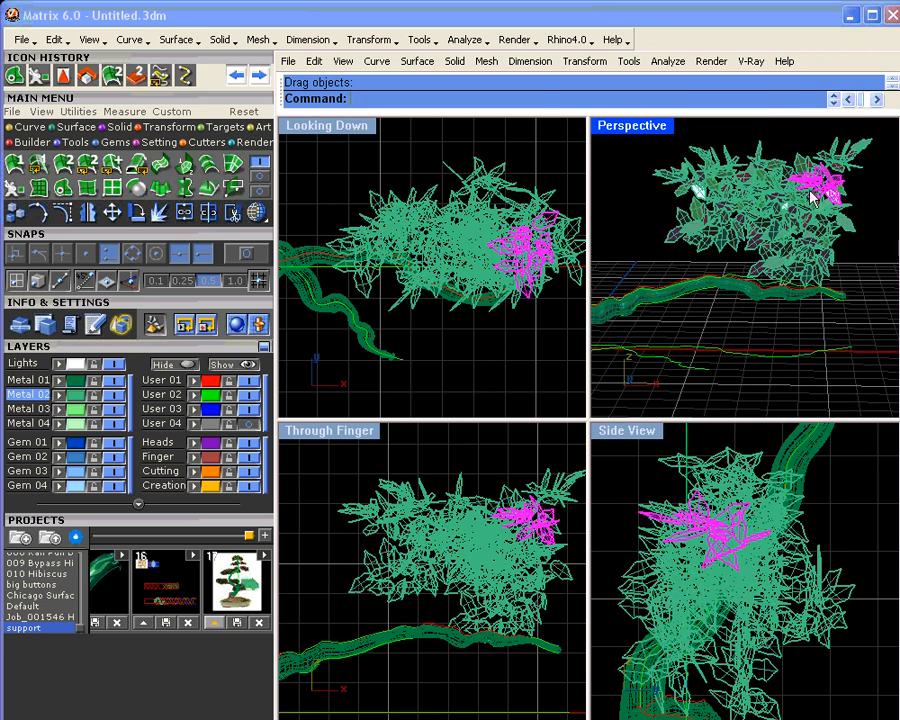
# Add neighbouring clusters to the selection and copy them to the foliage's lower left in the Through Finger view
pyautogui.keyDown('shift'); pyautogui.click(774, 193); pyautogui.keyUp('shift')
pyautogui.keyDown('shift'); pyautogui.click(815, 211); pyautogui.keyUp('shift')
pyautogui.keyDown('shift'); pyautogui.click(811, 185); pyautogui.keyUp('shift')
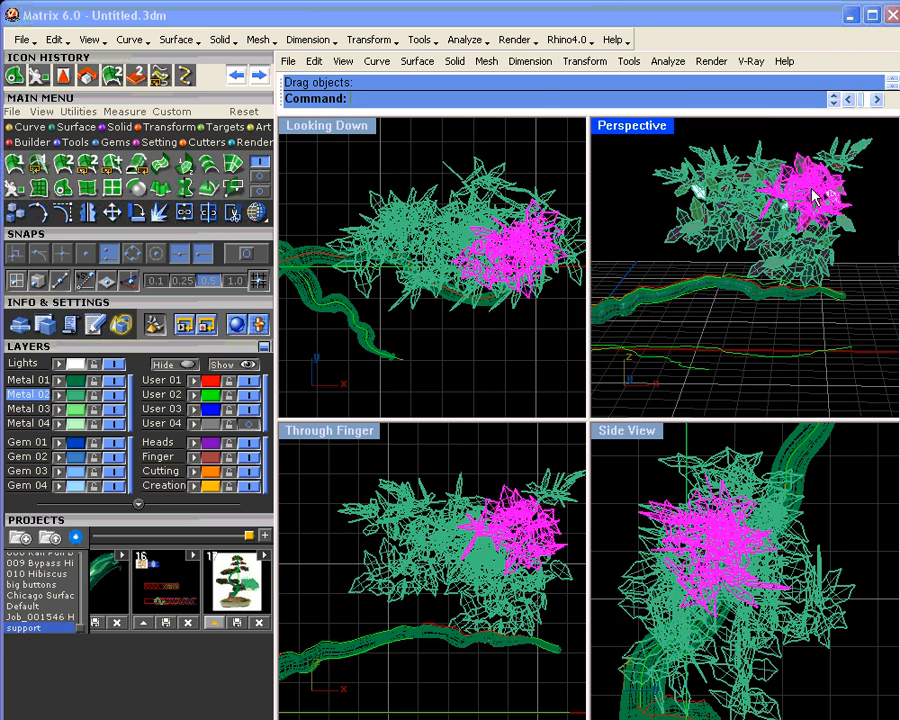
pyautogui.keyDown('alt'); pyautogui.moveTo(521, 529); pyautogui.dragTo(438, 593); pyautogui.keyUp('alt')
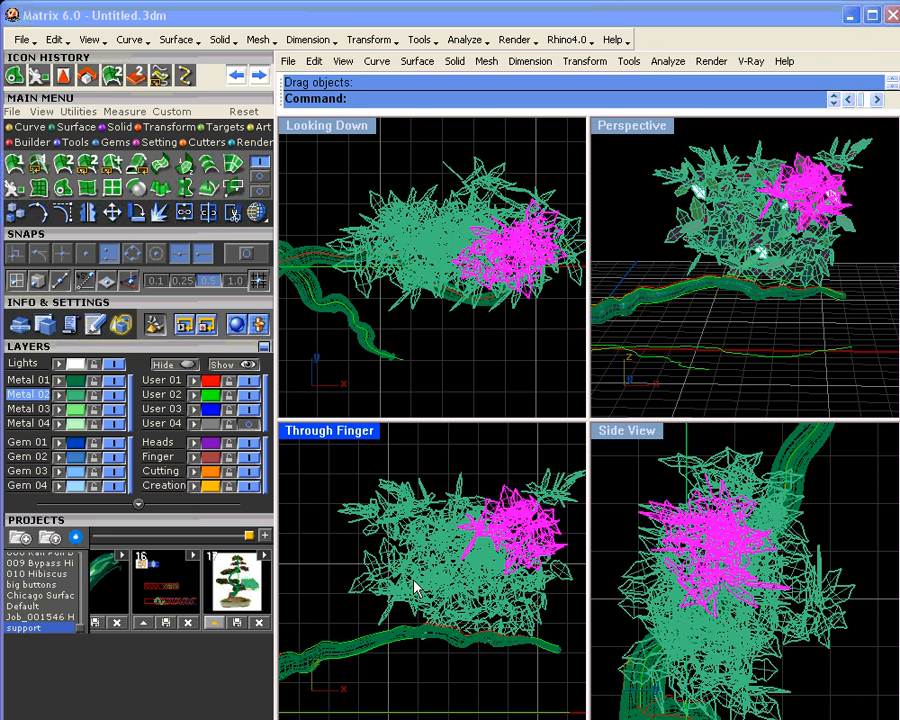
# Select the central leaf clusters and copy them down to the right, past the branch tip, in the Through Finger view
pyautogui.moveTo(477, 567); pyautogui.dragTo(389, 555, button='right')
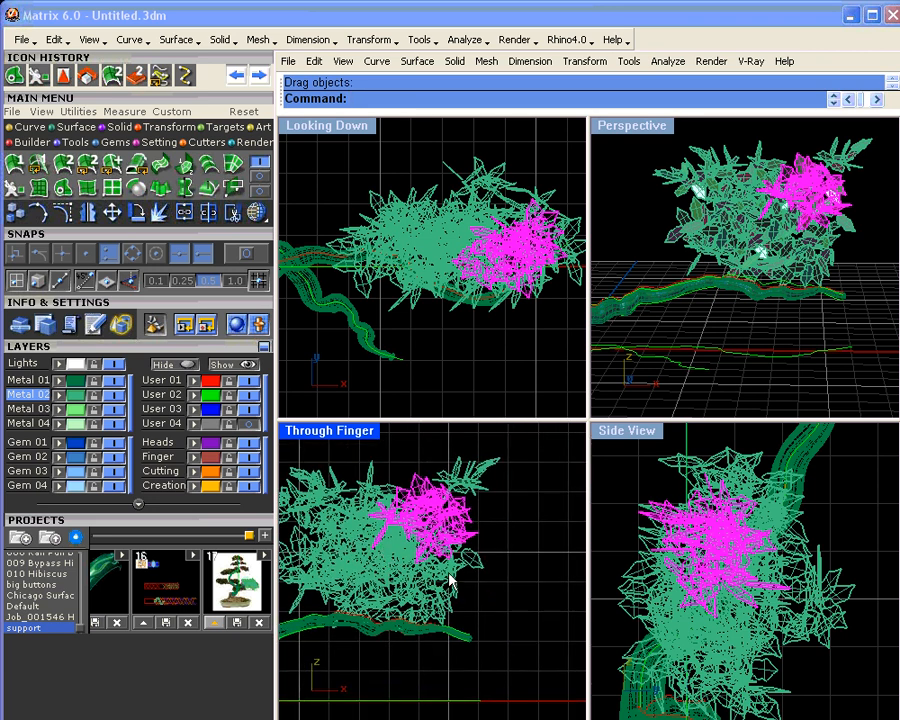
pyautogui.moveTo(516, 519); pyautogui.dragTo(398, 564)
pyautogui.click(519, 530)
pyautogui.moveTo(493, 537); pyautogui.dragTo(489, 588)
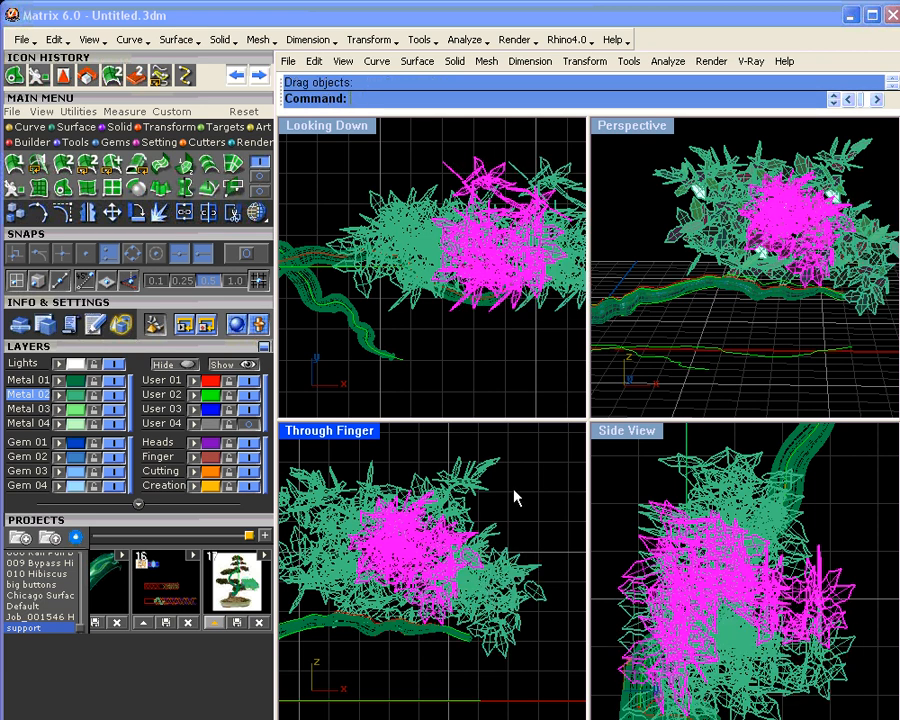
pyautogui.click(549, 491)
# Select Group74, Group64 and nearby clusters in the Looking Down view and copy them to the foliage's back edge
pyautogui.moveTo(805, 300); pyautogui.dragTo(873, 350, button='right')
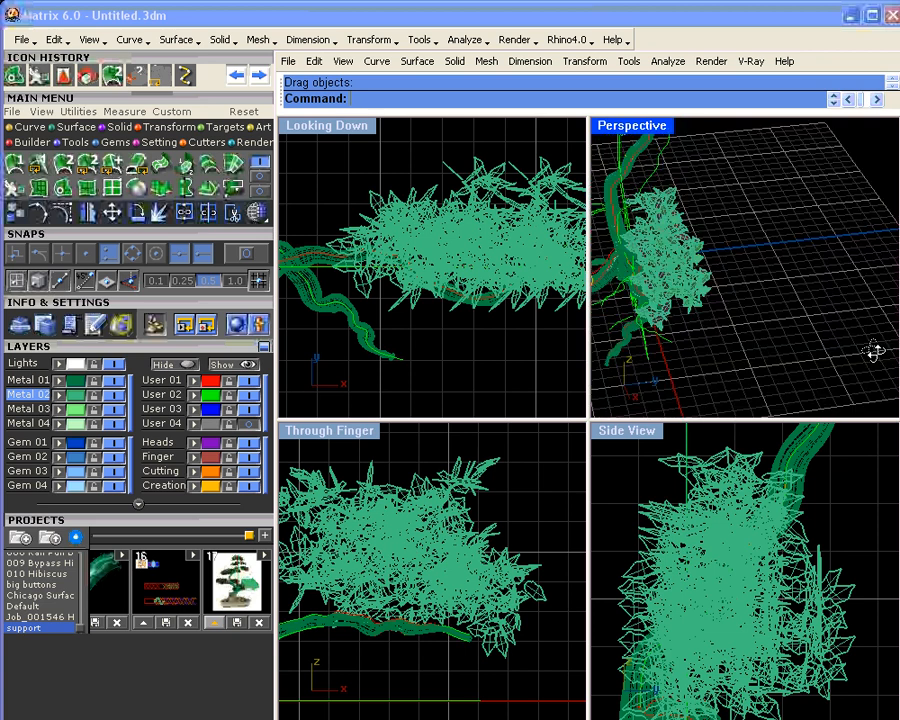
pyautogui.click(402, 232)
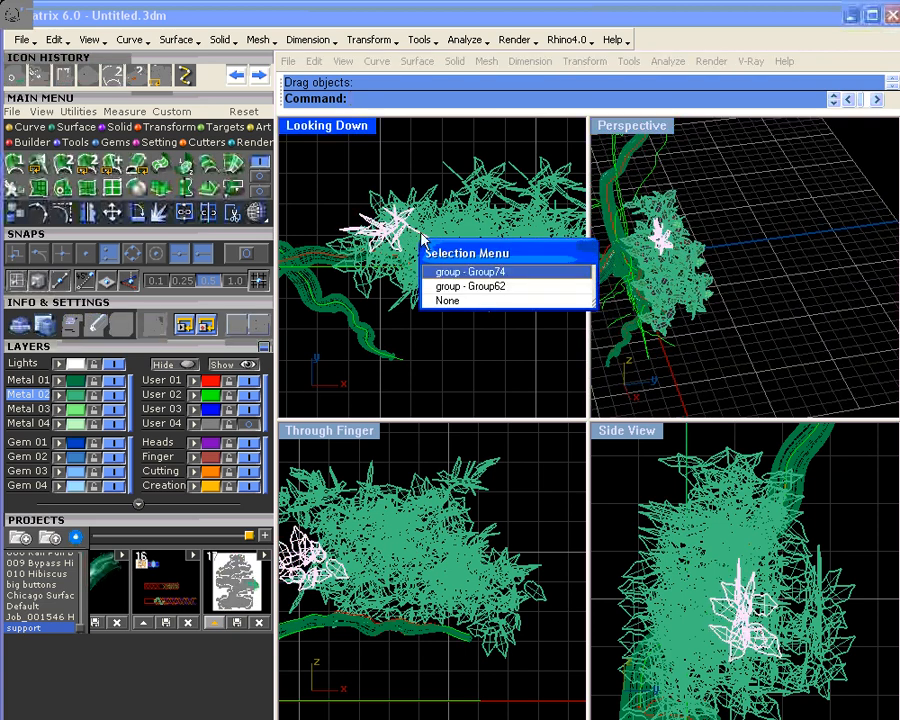
pyautogui.click(451, 272)
pyautogui.click(447, 248)
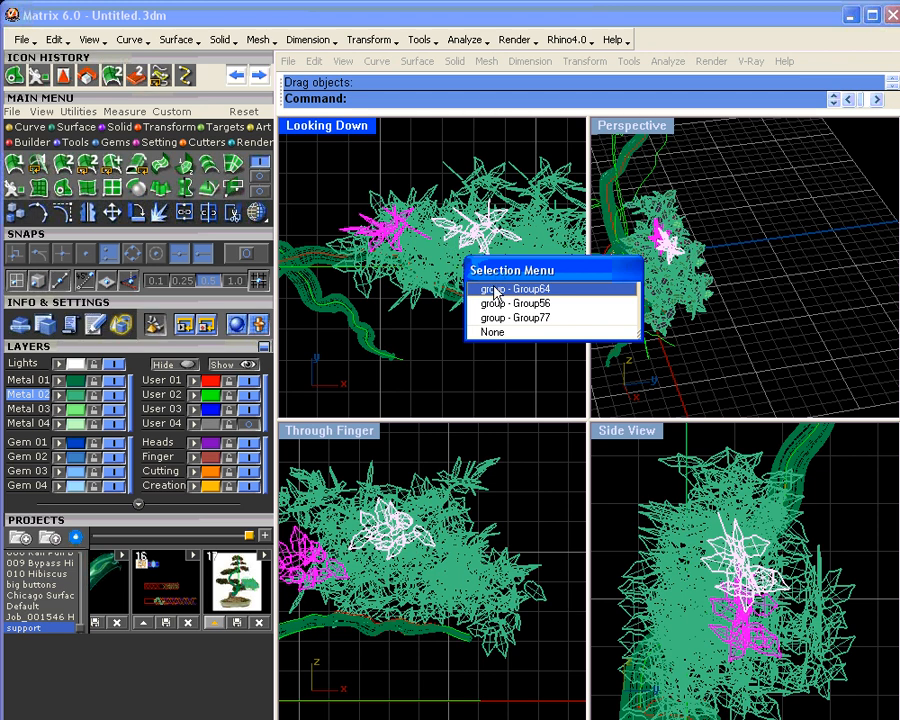
pyautogui.click(478, 287)
pyautogui.click(440, 233)
pyautogui.click(436, 159)
pyautogui.moveTo(363, 161); pyautogui.dragTo(477, 251)
pyautogui.moveTo(367, 178); pyautogui.dragTo(487, 267)
pyautogui.keyDown('alt'); pyautogui.moveTo(422, 227); pyautogui.dragTo(448, 199); pyautogui.keyUp('alt')
pyautogui.click(783, 226)
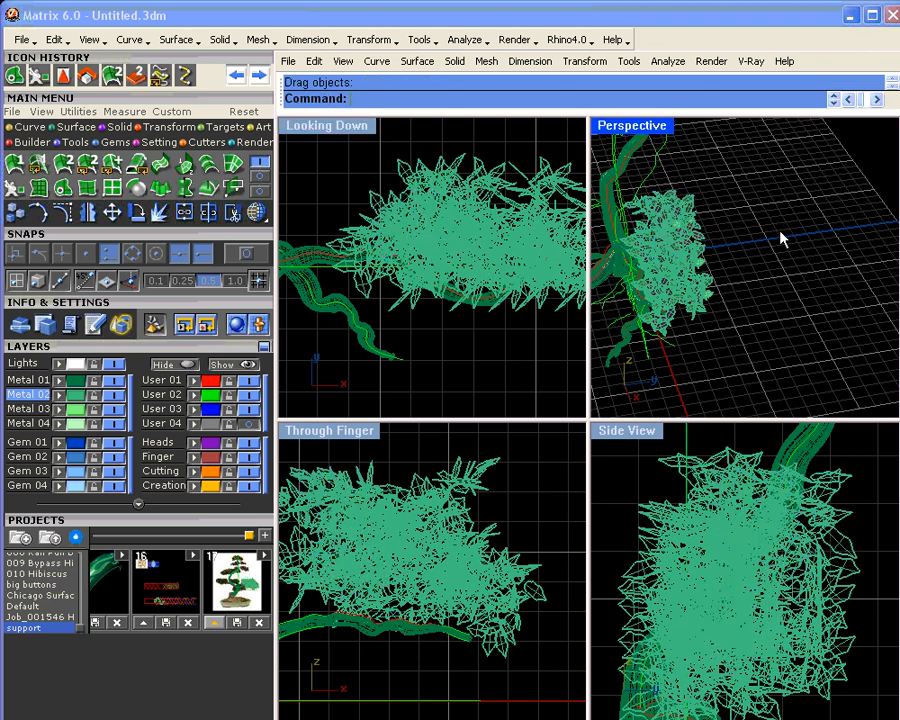
# Select the entire foliage mass and move it down onto the branch in the Through Finger view
pyautogui.moveTo(724, 340); pyautogui.dragTo(776, 338, button='right')
pyautogui.scroll(-8, 498, 489)
pyautogui.moveTo(371, 458); pyautogui.dragTo(544, 572)
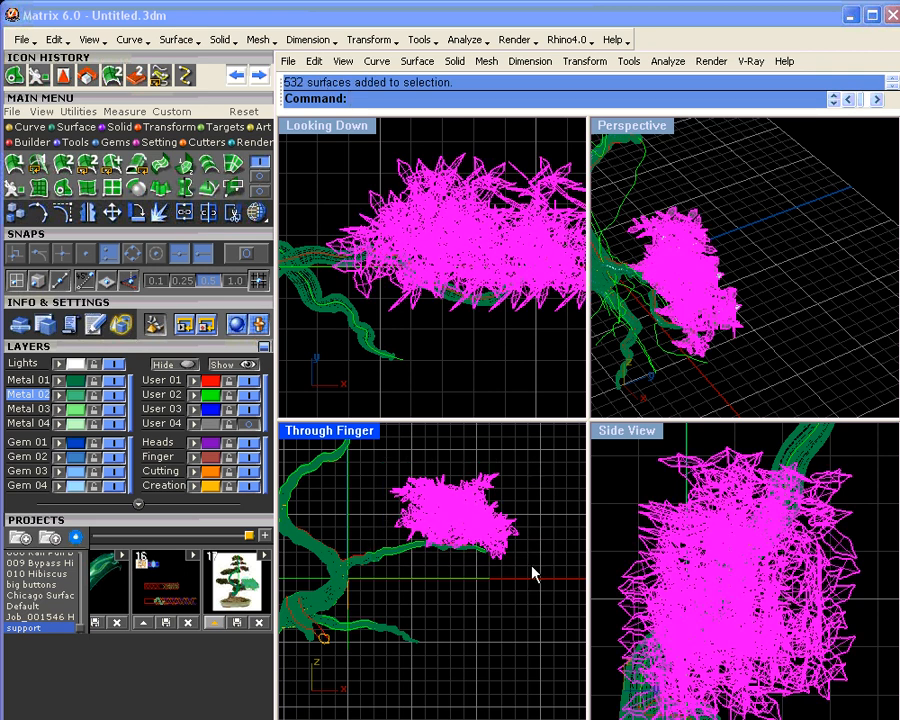
pyautogui.moveTo(464, 522); pyautogui.dragTo(462, 568)
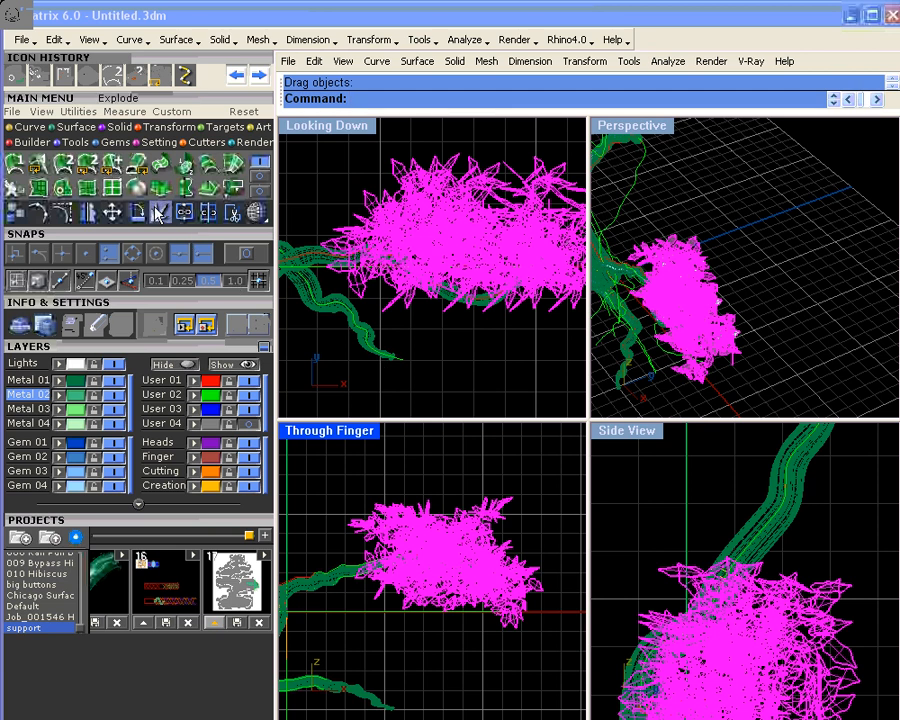
# Rotate the whole foliage mass slightly counterclockwise about its centre in the Through Finger view to level it with the branch
pyautogui.click(134, 212)
pyautogui.click(456, 561)
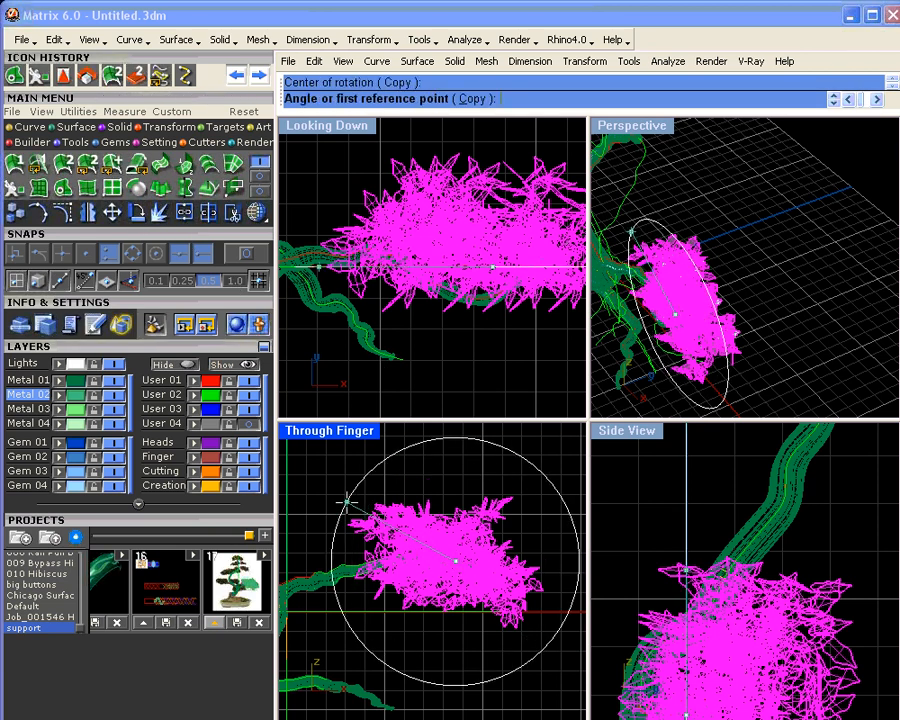
pyautogui.click(346, 502)
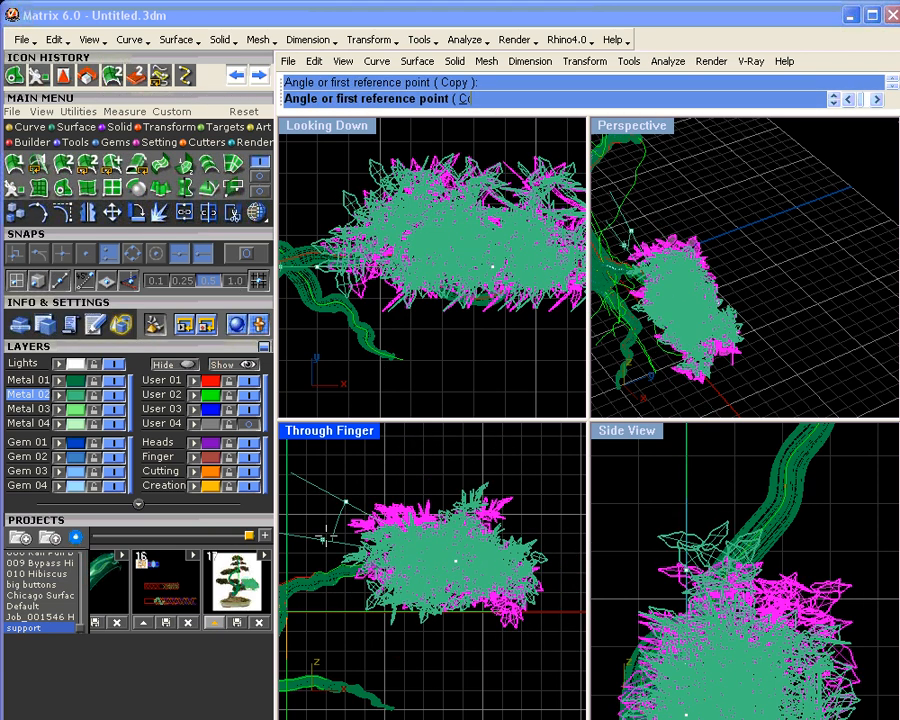
pyautogui.click(325, 538)
pyautogui.click(541, 484)
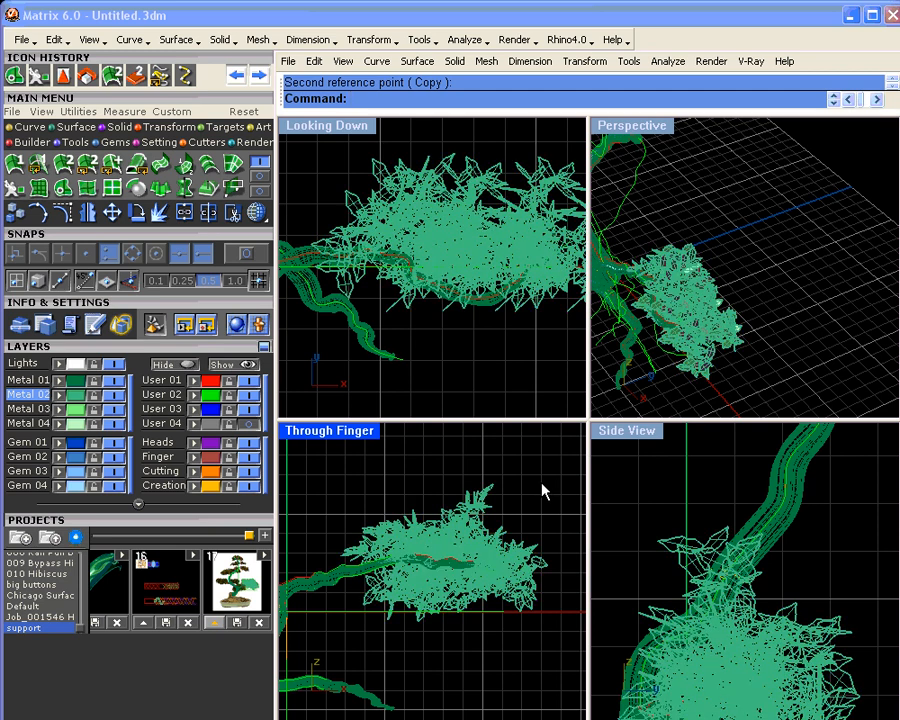
# Select the whole foliage mass and shift it left in the Side View to centre it over the branch
pyautogui.scroll(-3, 426, 203)
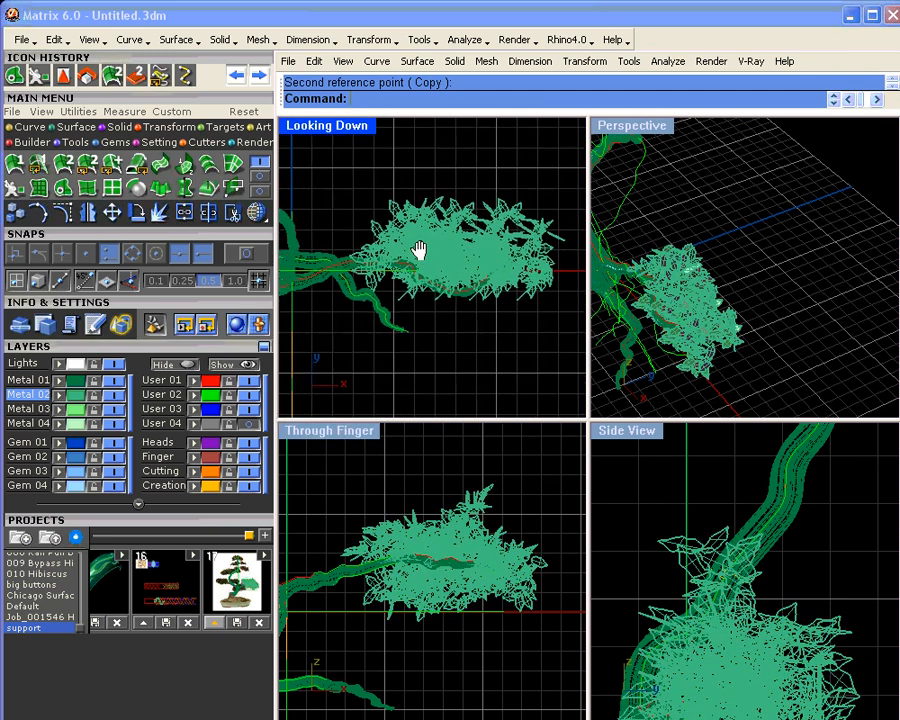
pyautogui.moveTo(340, 176); pyautogui.dragTo(569, 331)
pyautogui.scroll(-4, 746, 590)
pyautogui.moveTo(767, 624); pyautogui.dragTo(769, 513, button='right')
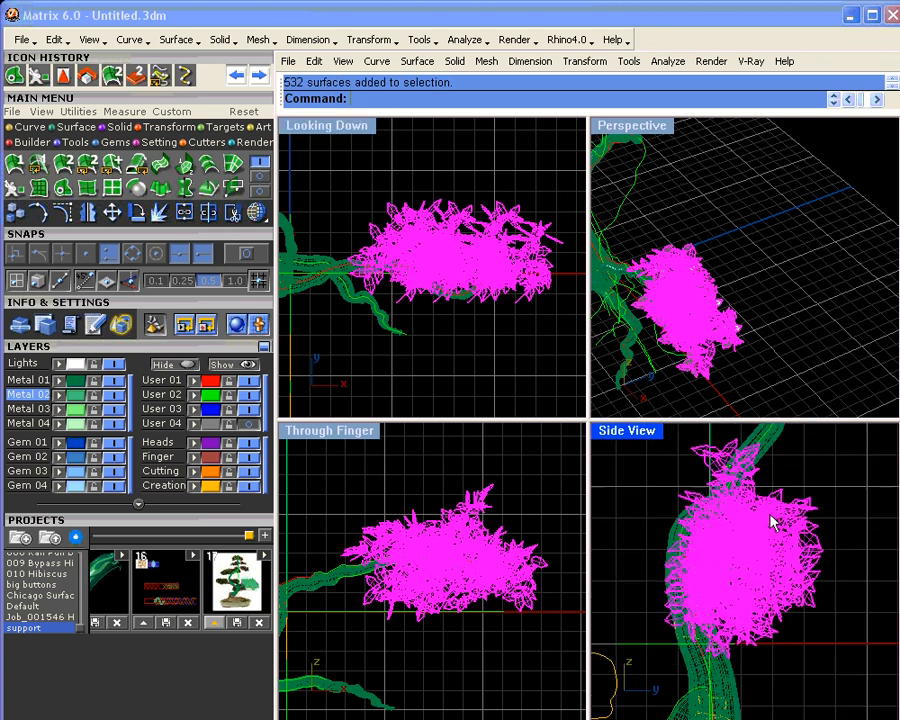
pyautogui.moveTo(776, 573); pyautogui.dragTo(720, 573)
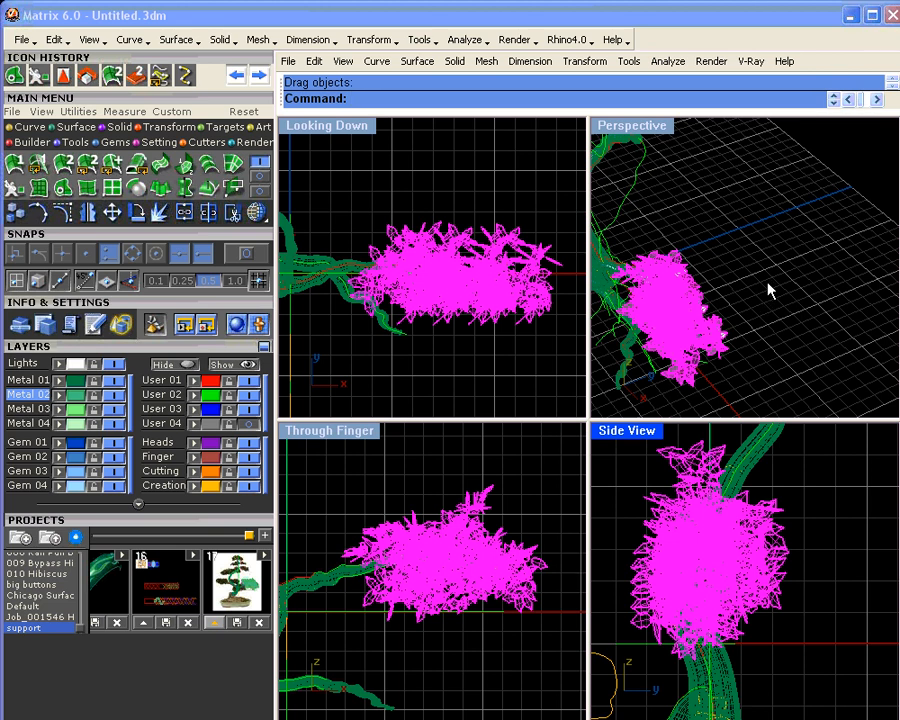
pyautogui.click(768, 290)
# Turn on the User 04 reference picture layer and compare the foliage's shape with the photo
pyautogui.moveTo(750, 304); pyautogui.dragTo(760, 240, button='right')
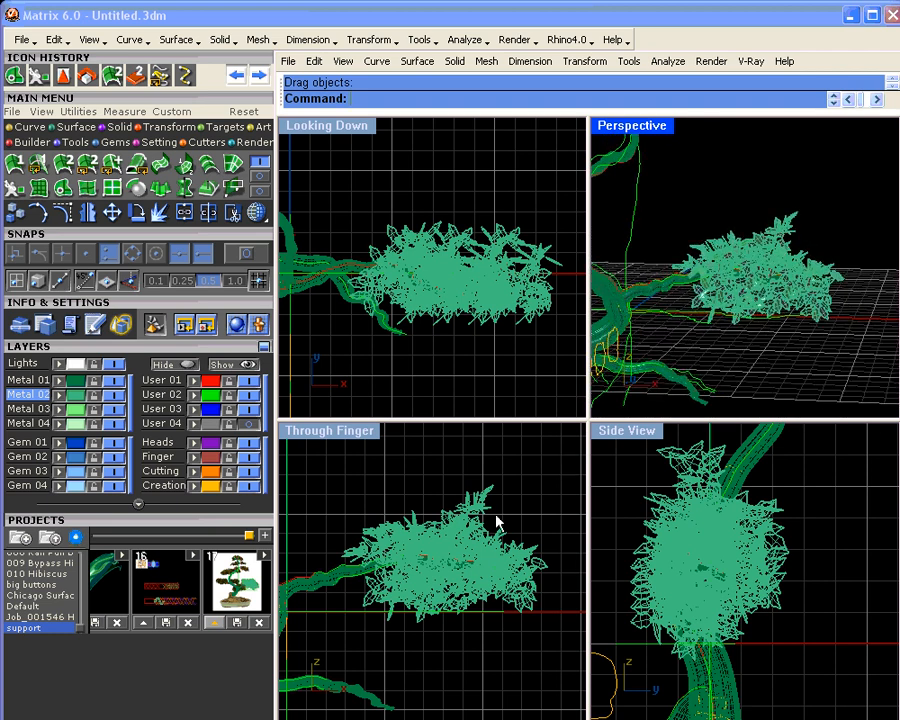
pyautogui.scroll(-3, 494, 525)
pyautogui.scroll(2, 483, 512)
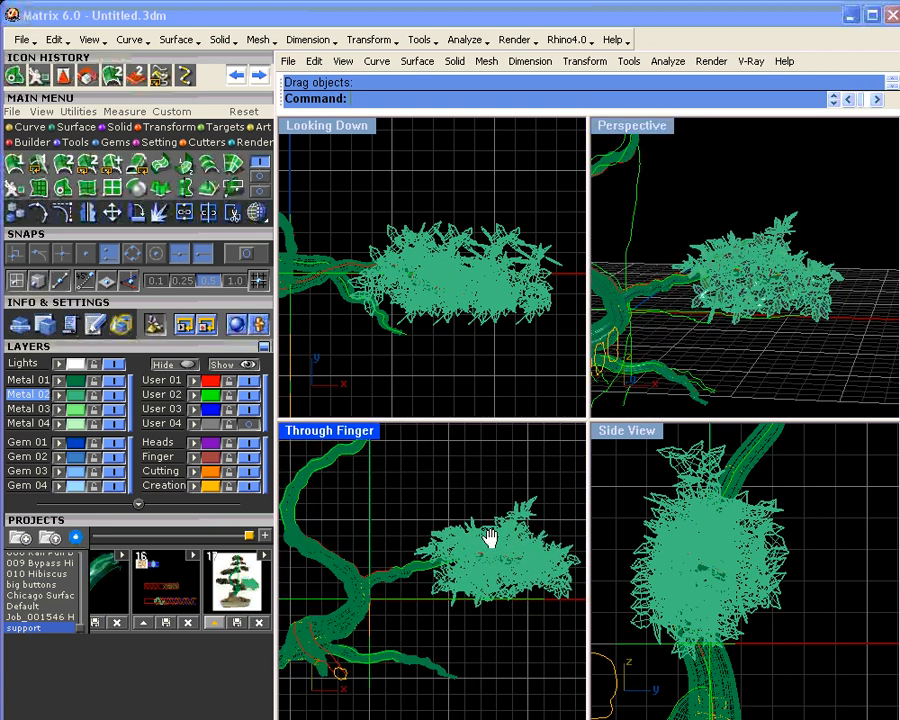
pyautogui.click(249, 423)
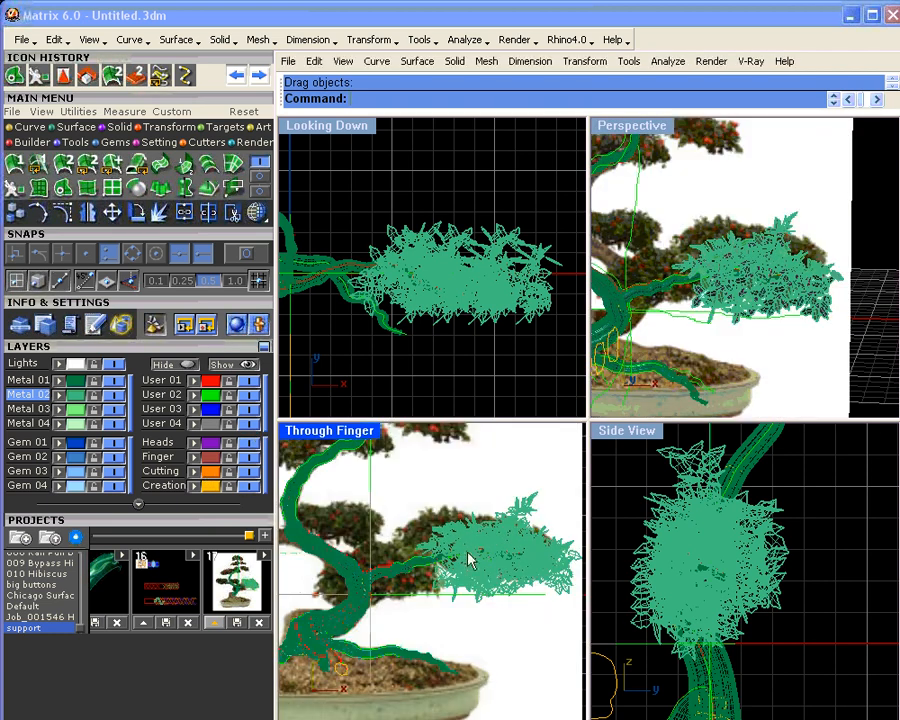
pyautogui.scroll(3, 520, 515)
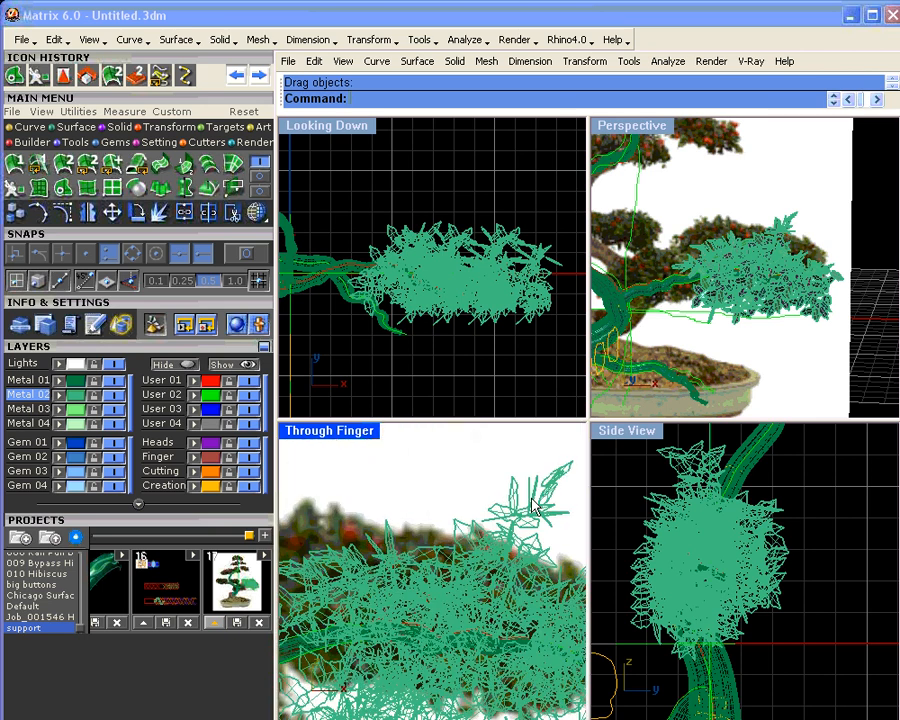
pyautogui.click(770, 300)
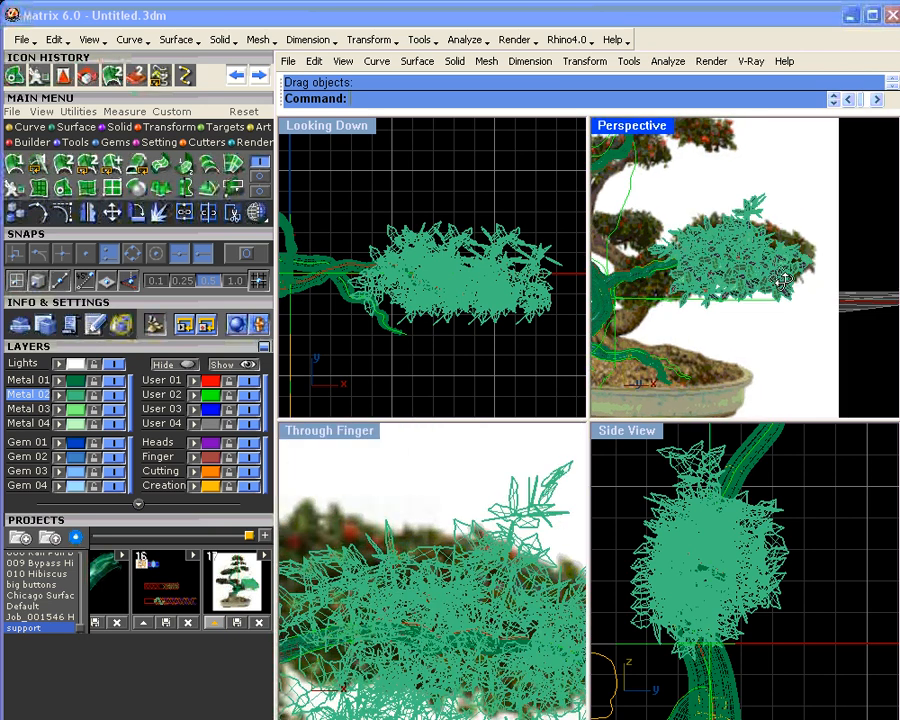
pyautogui.scroll(2, 818, 287)
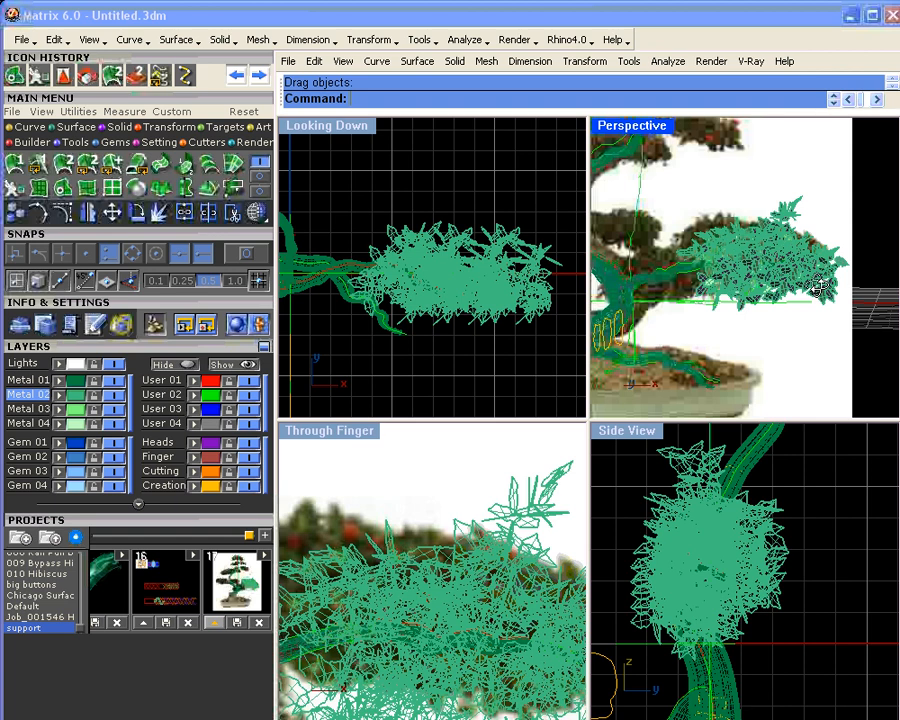
pyautogui.moveTo(818, 287); pyautogui.dragTo(802, 287, button='right')
pyautogui.moveTo(520, 464); pyautogui.dragTo(489, 490, button='right')
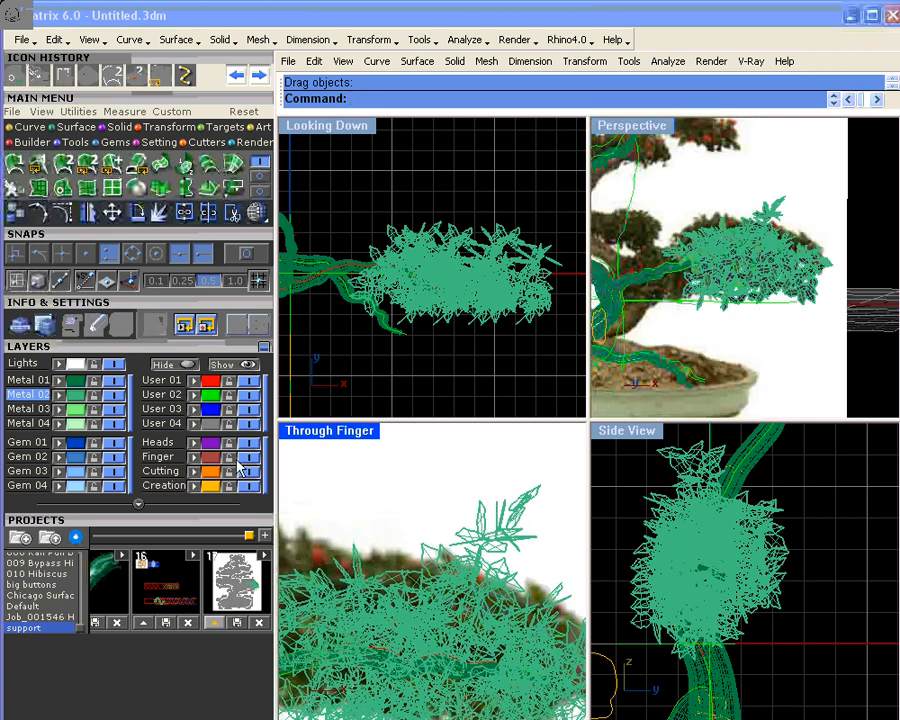
# Lock the User 04 layer and delete the stray leaf cluster sticking up above the foliage
pyautogui.click(229, 424)
pyautogui.moveTo(428, 462); pyautogui.dragTo(560, 567)
pyautogui.click(522, 537)
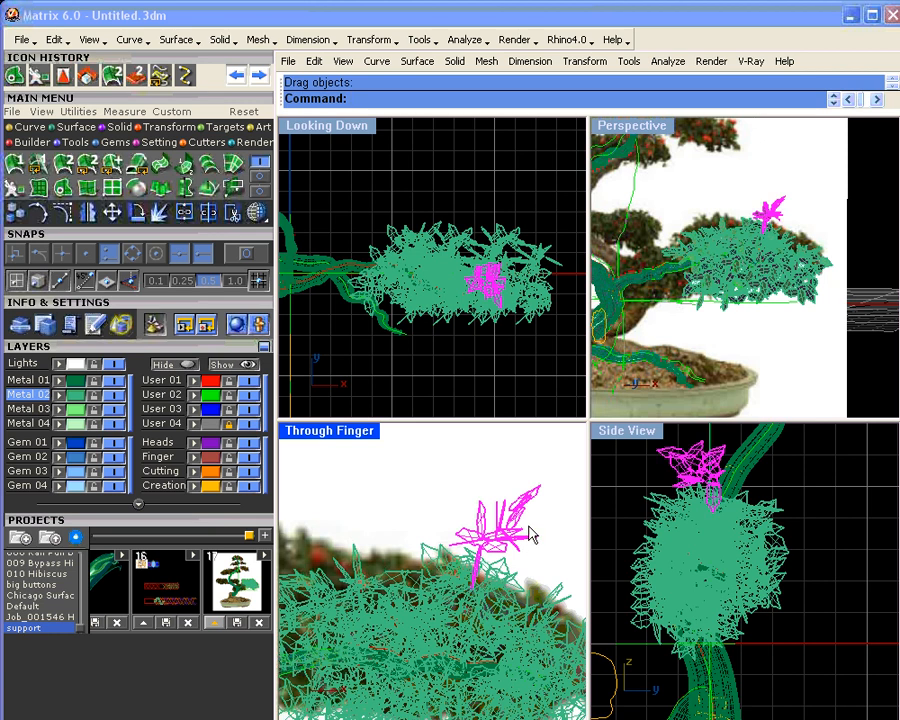
pyautogui.press('Delete')
pyautogui.moveTo(512, 544); pyautogui.dragTo(516, 509, button='right')
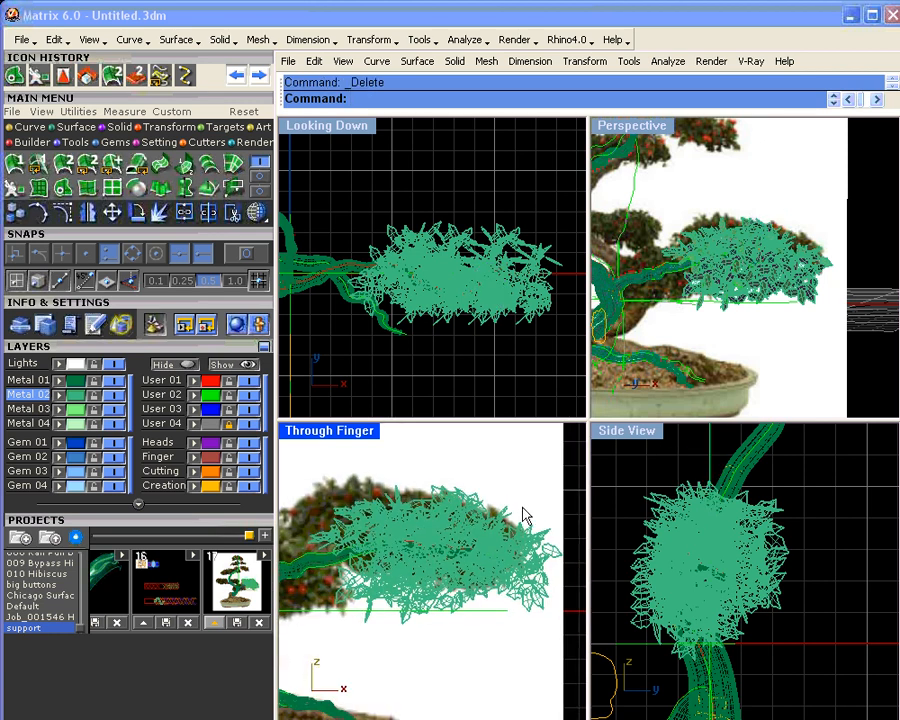
# Unlock and hide the User 04 layer, maximize the Perspective view and show the render tools
pyautogui.moveTo(735, 255); pyautogui.dragTo(760, 220, button='right')
pyautogui.scroll(-2, 459, 492)
pyautogui.moveTo(417, 503); pyautogui.dragTo(470, 530, button='right')
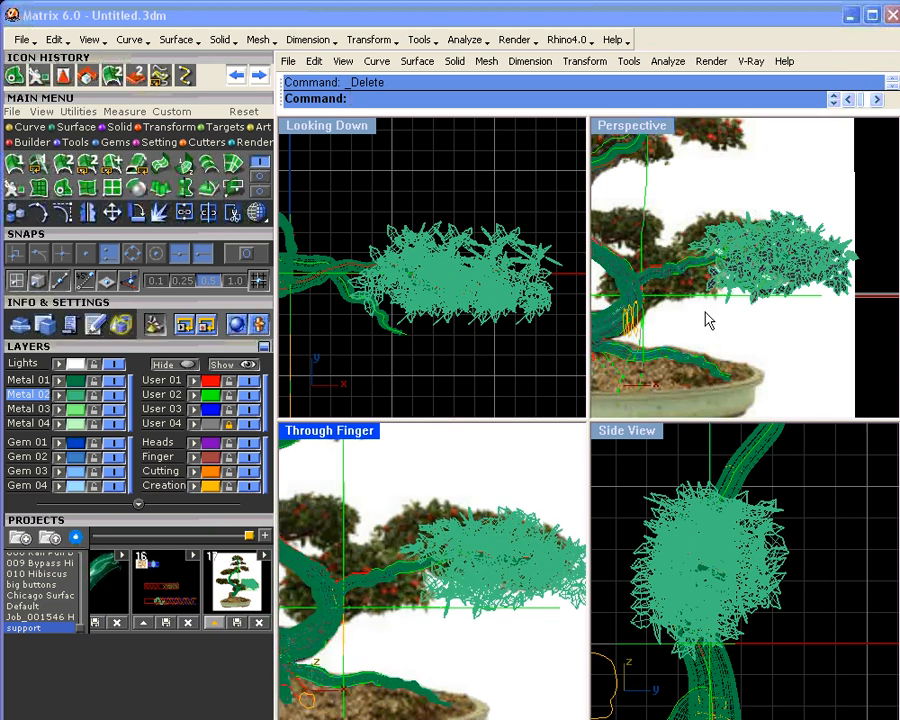
pyautogui.moveTo(668, 283); pyautogui.dragTo(660, 322, button='right')
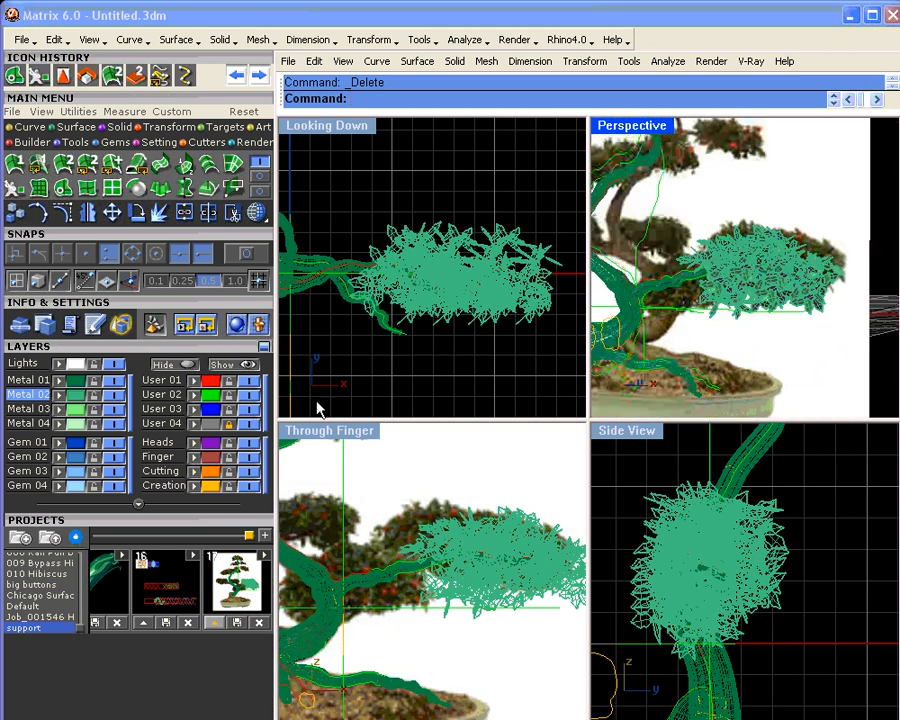
pyautogui.click(229, 425)
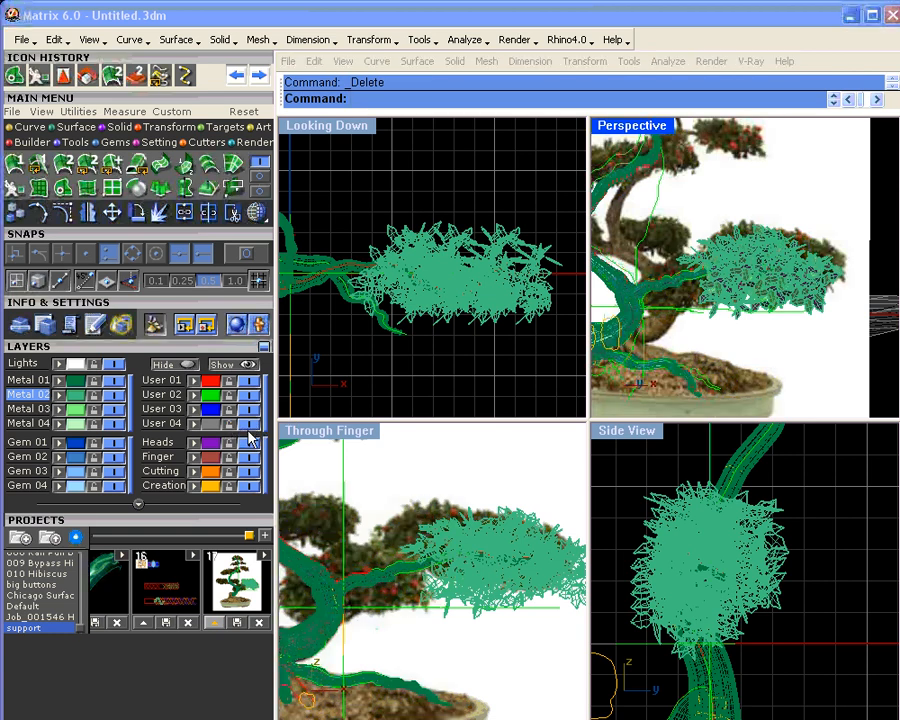
pyautogui.click(249, 424)
pyautogui.moveTo(643, 260); pyautogui.dragTo(743, 330, button='right')
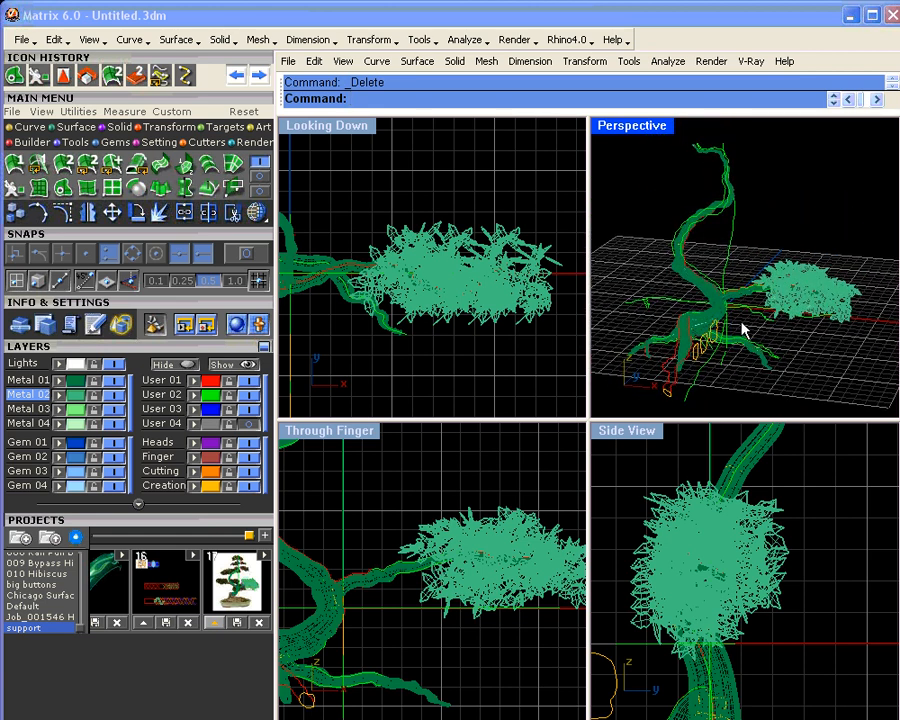
pyautogui.doubleClick(659, 131)
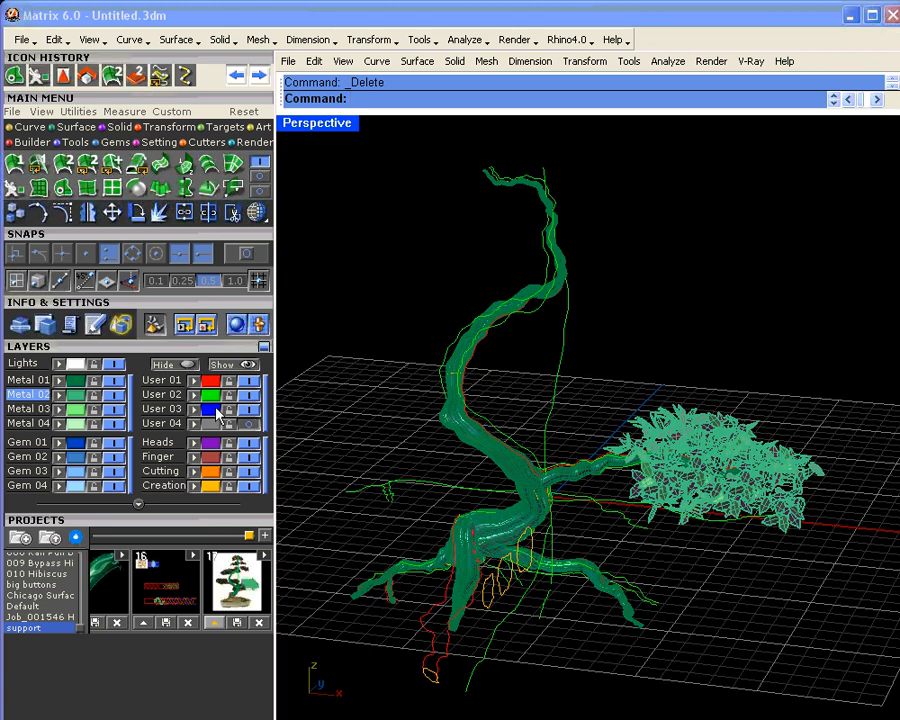
pyautogui.click(252, 142)
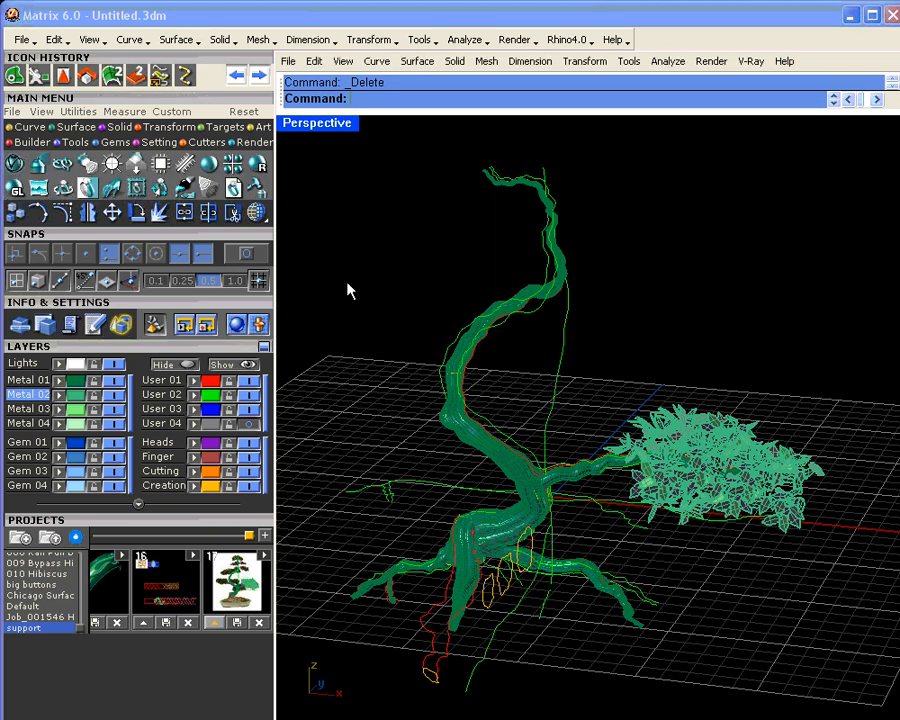
# Show the User 04 reference picture again, select everything and save the model as support_17 in the support project
pyautogui.click(250, 425)
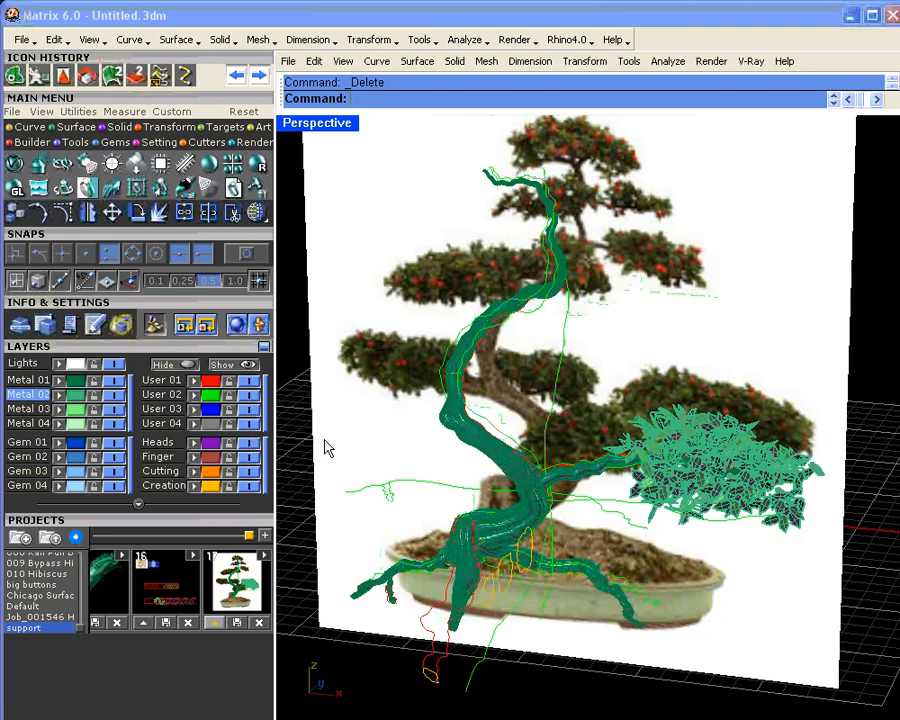
pyautogui.scroll(-5, 487, 430)
pyautogui.moveTo(344, 229); pyautogui.dragTo(739, 630)
pyautogui.click(213, 622)
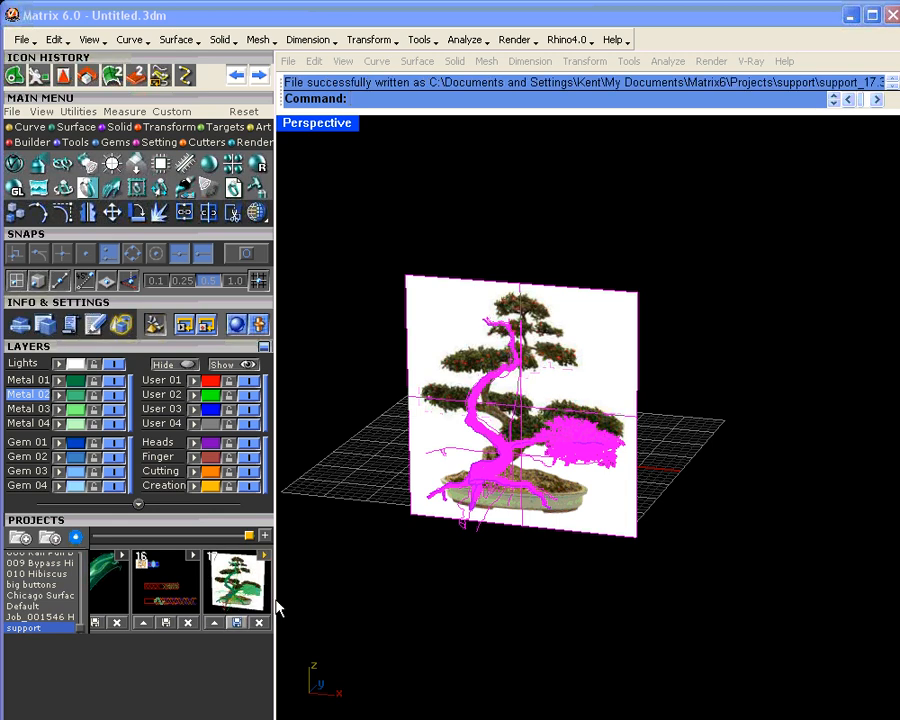
pyautogui.click(708, 437)
pyautogui.scroll(4, 527, 345)
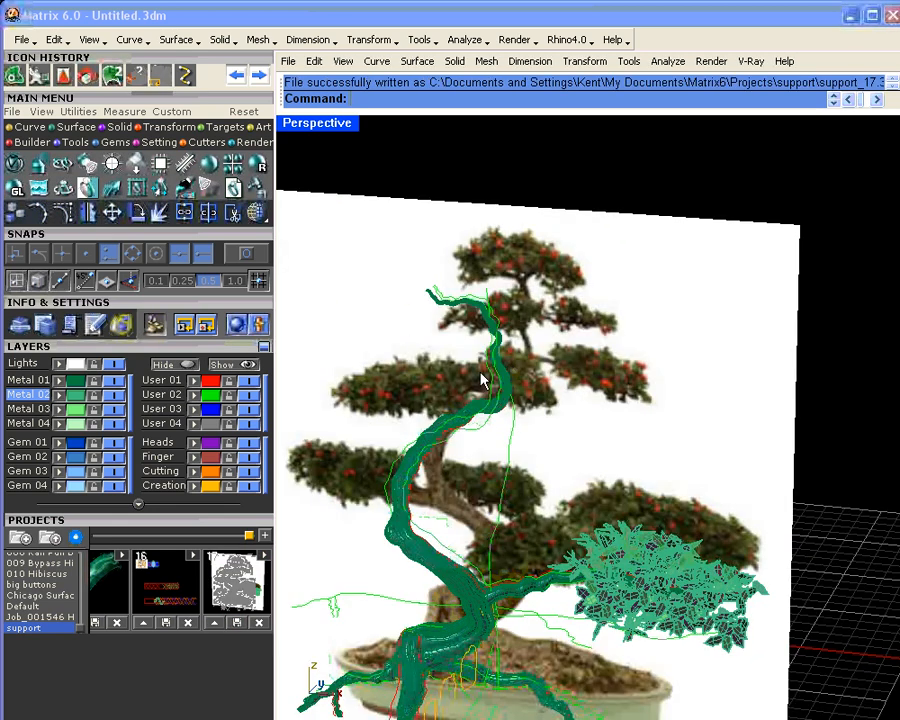
pyautogui.scroll(-2, 420, 381)
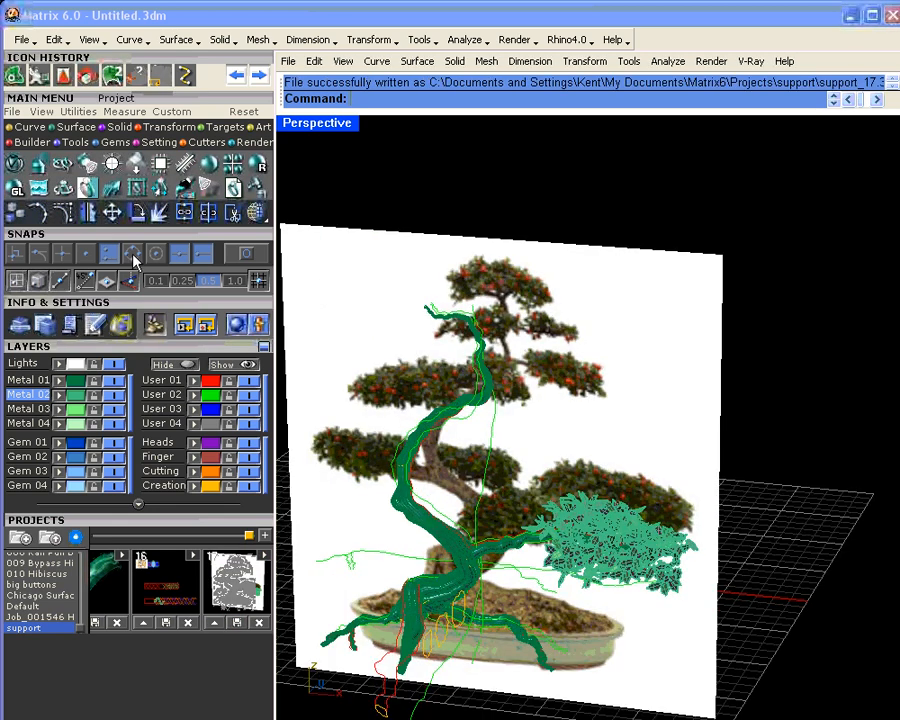
# Import the Backdrop prop from the props library and hide the User 04 reference picture layer
pyautogui.click(110, 197)
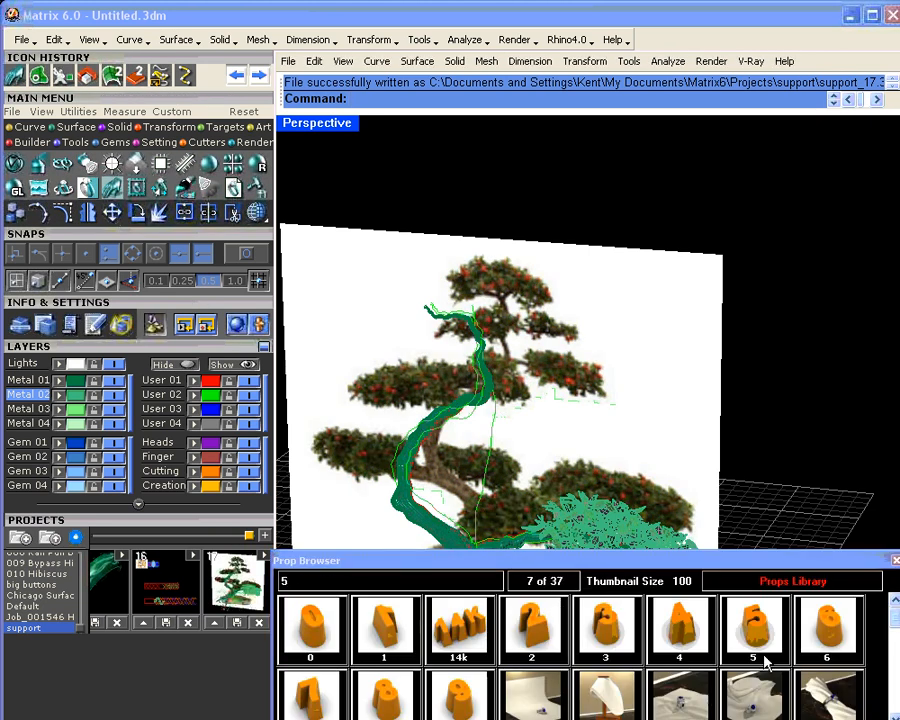
pyautogui.click(556, 685)
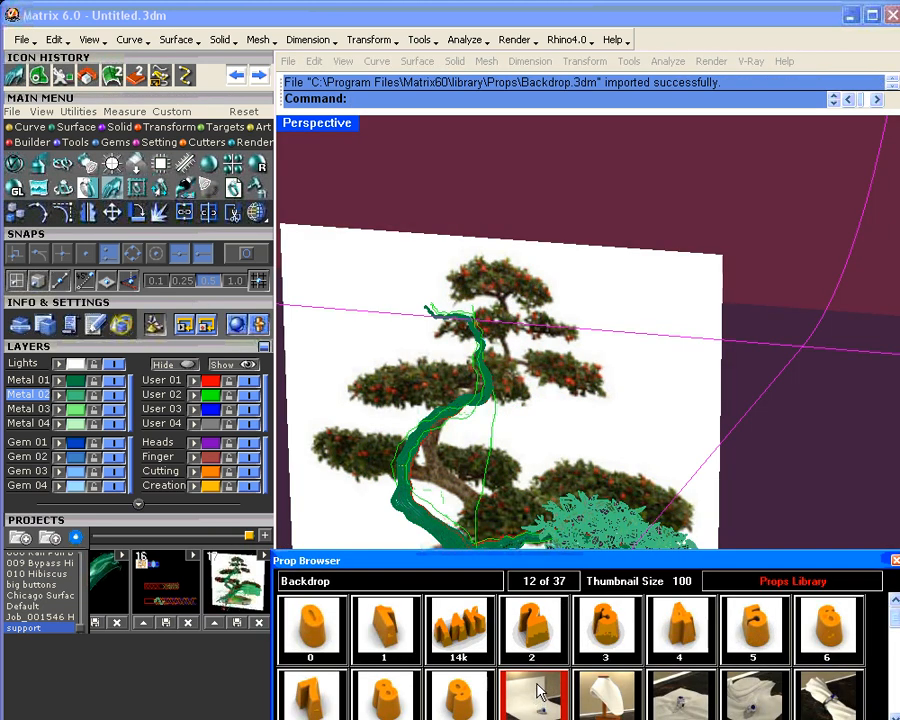
pyautogui.click(798, 414)
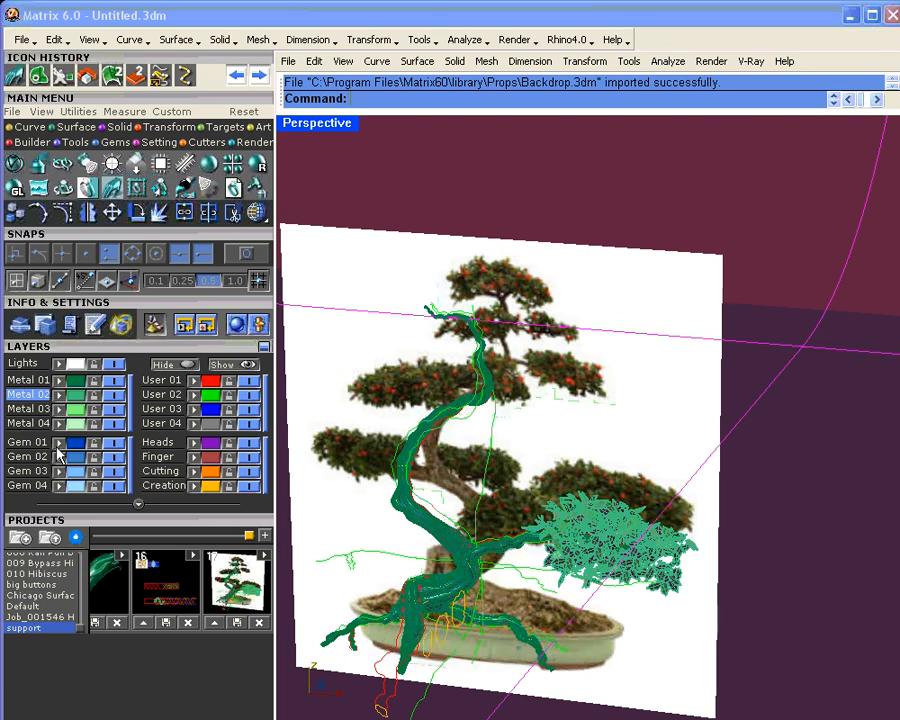
pyautogui.click(249, 423)
pyautogui.scroll(-2, 536, 410)
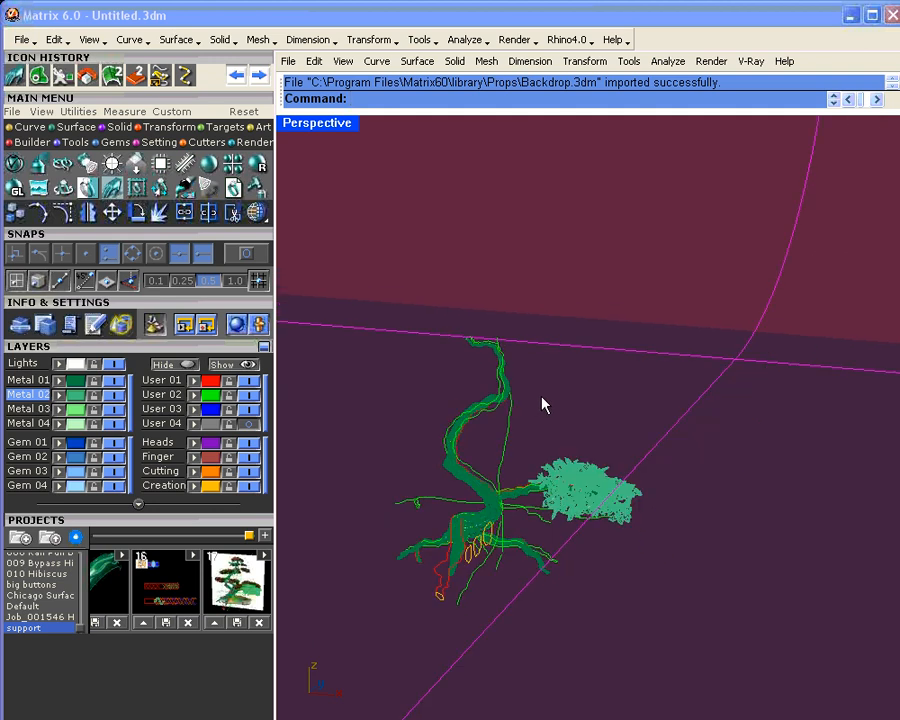
# Return to the four-viewport layout and raise the backdrop in the Through Finger view to the level of the tree's roots
pyautogui.doubleClick(318, 123)
pyautogui.scroll(-4, 446, 576)
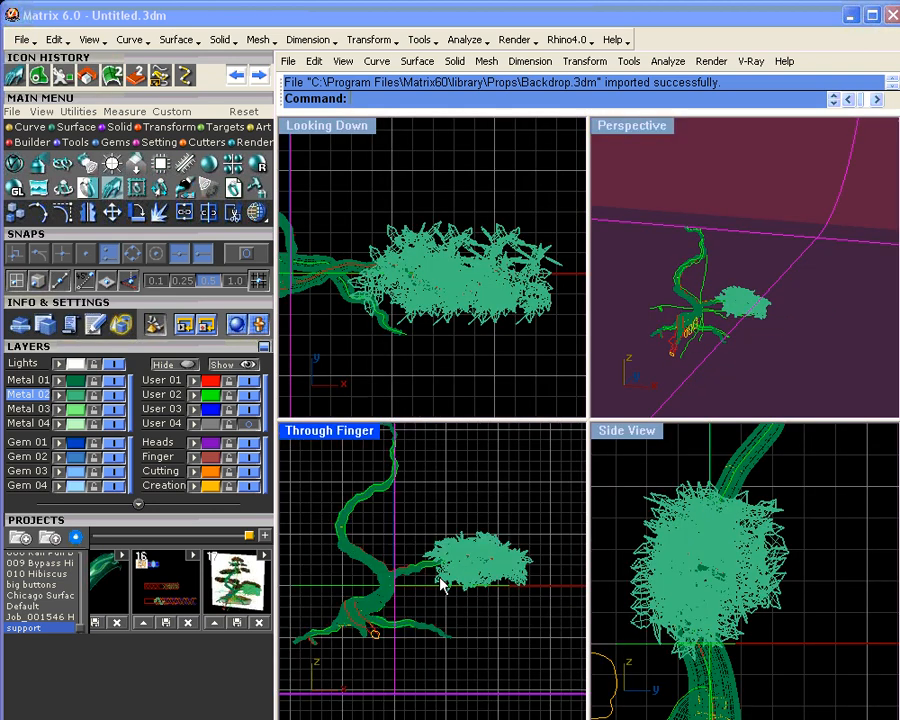
pyautogui.moveTo(460, 642); pyautogui.dragTo(469, 617)
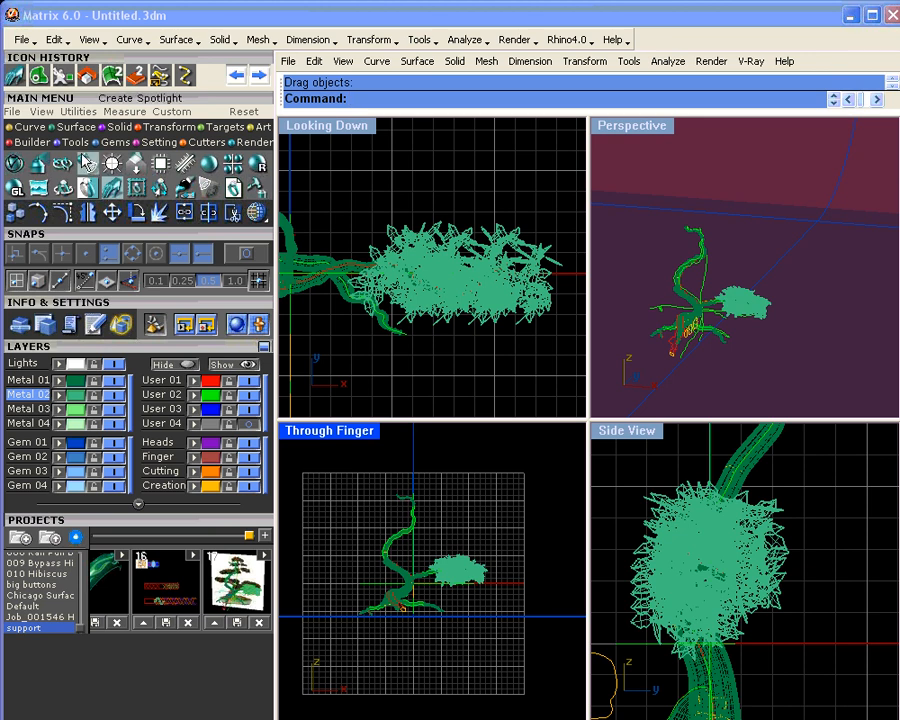
# Open the V-Ray render builder, select the Metal 02 foliage and choose the Green Plastic material for it
pyautogui.click(14, 165)
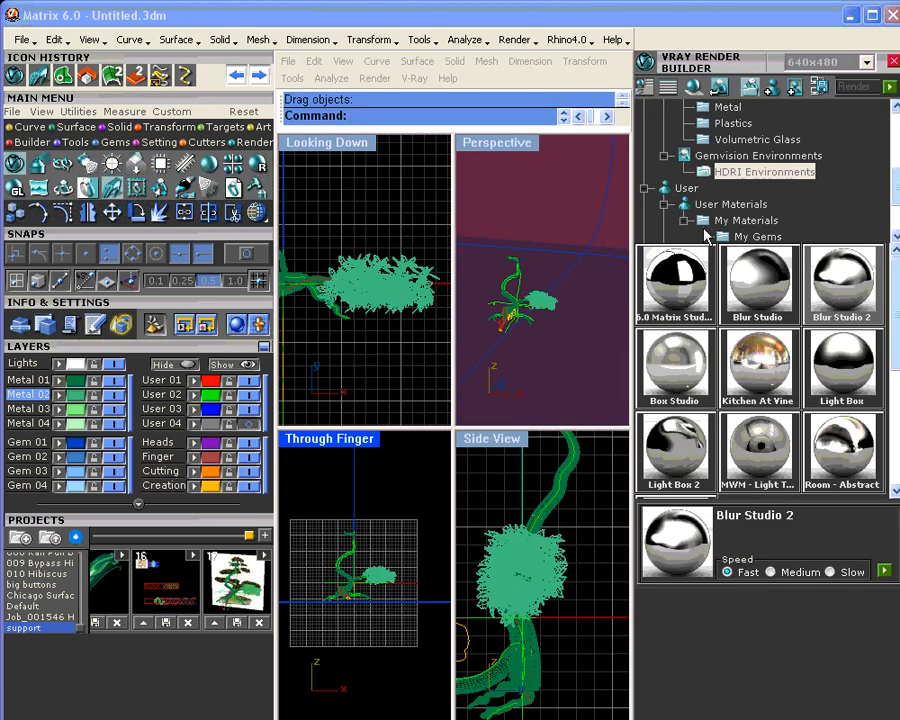
pyautogui.click(72, 397)
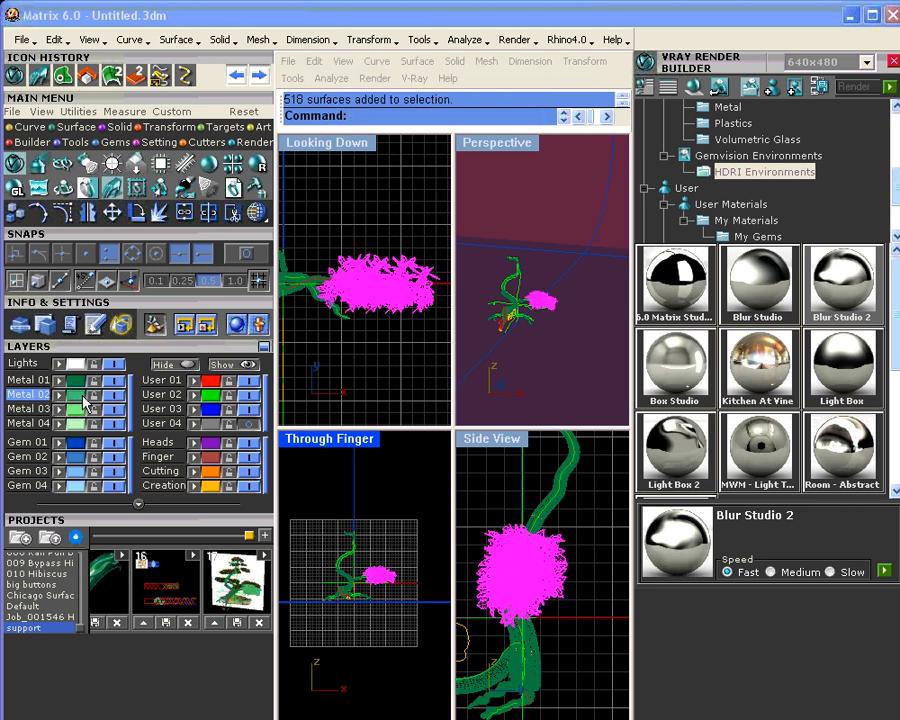
pyautogui.click(733, 123)
pyautogui.click(842, 283)
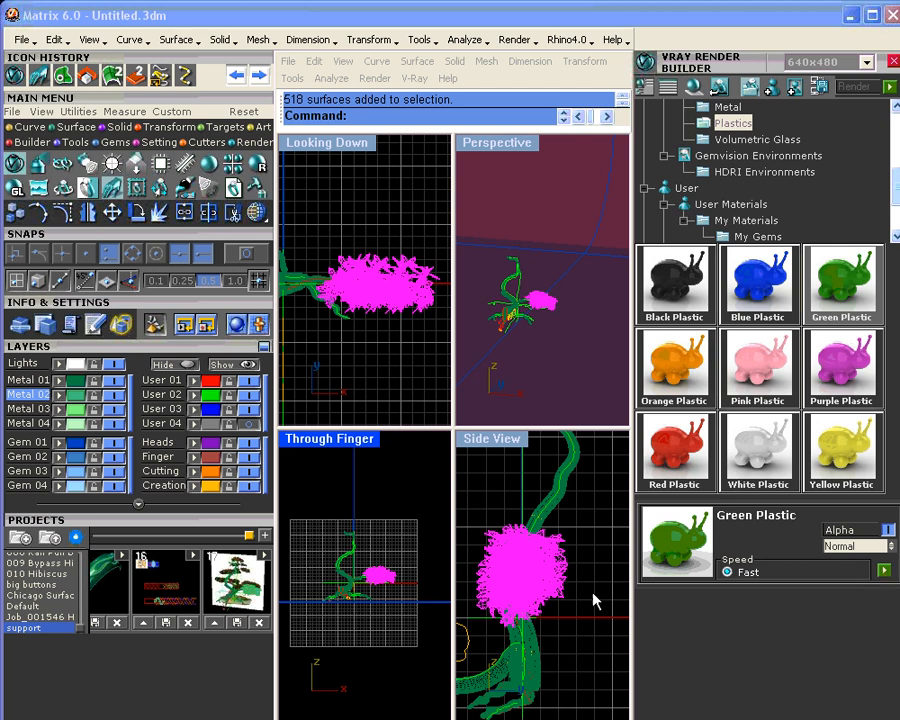
pyautogui.click(540, 580)
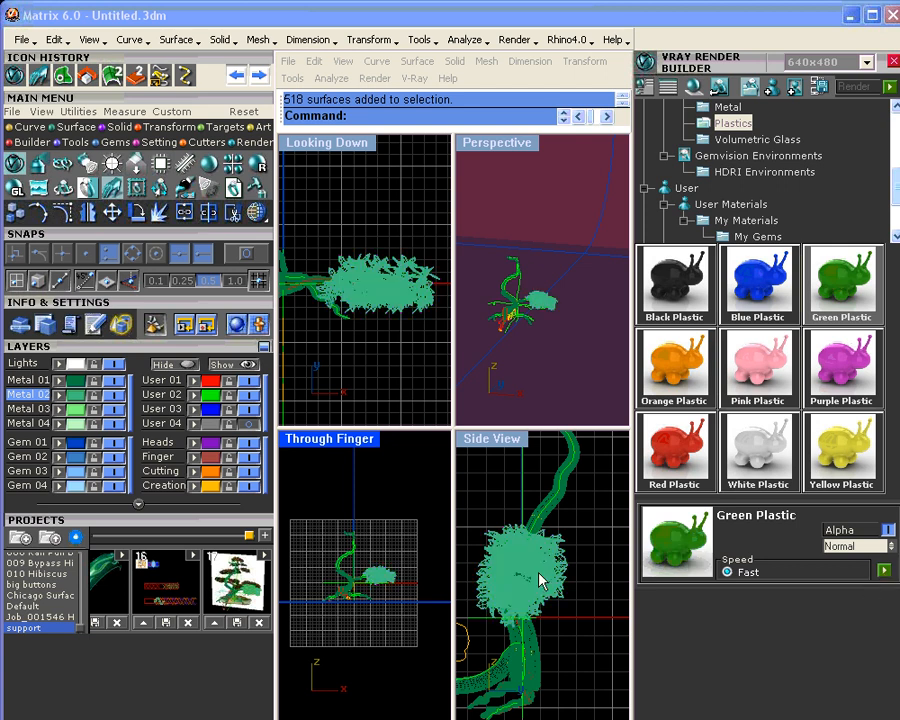
# Purge the unused scene materials in the V-Ray Material Editor and close the editor
pyautogui.click(647, 88)
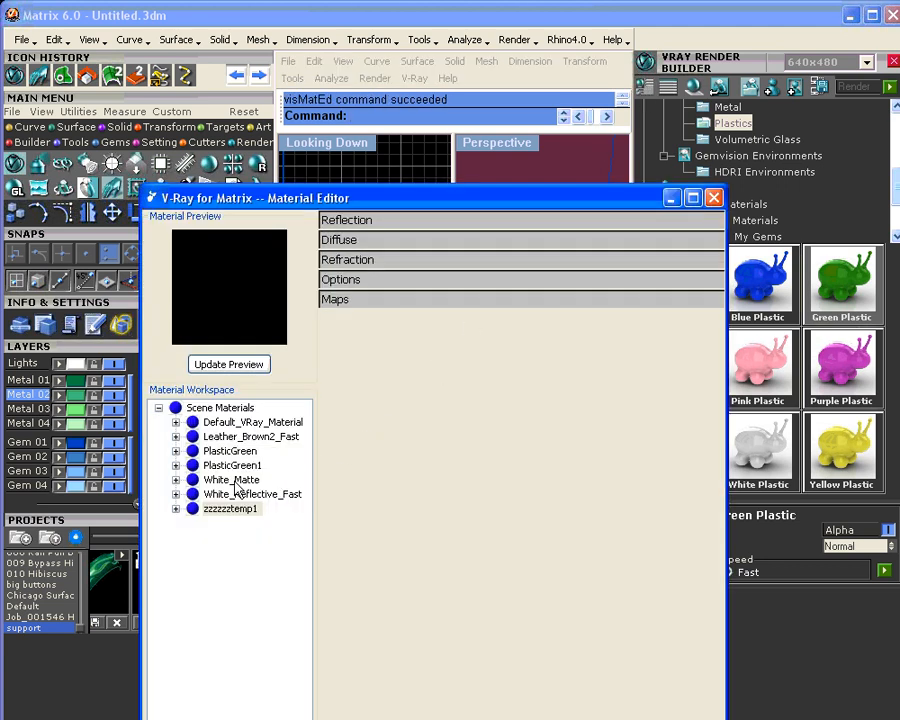
pyautogui.rightClick(219, 412)
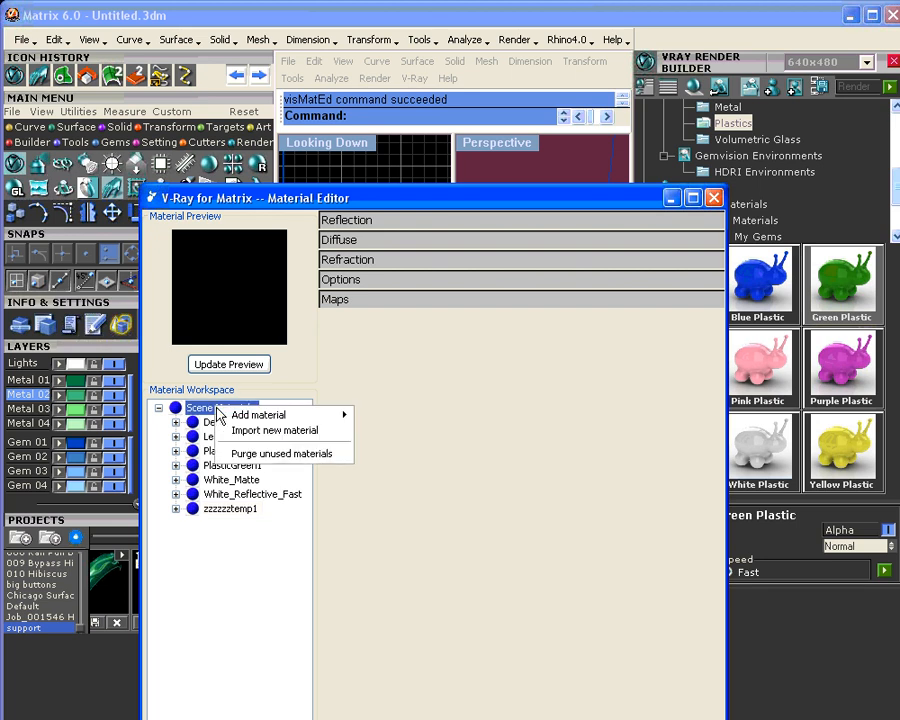
pyautogui.click(262, 455)
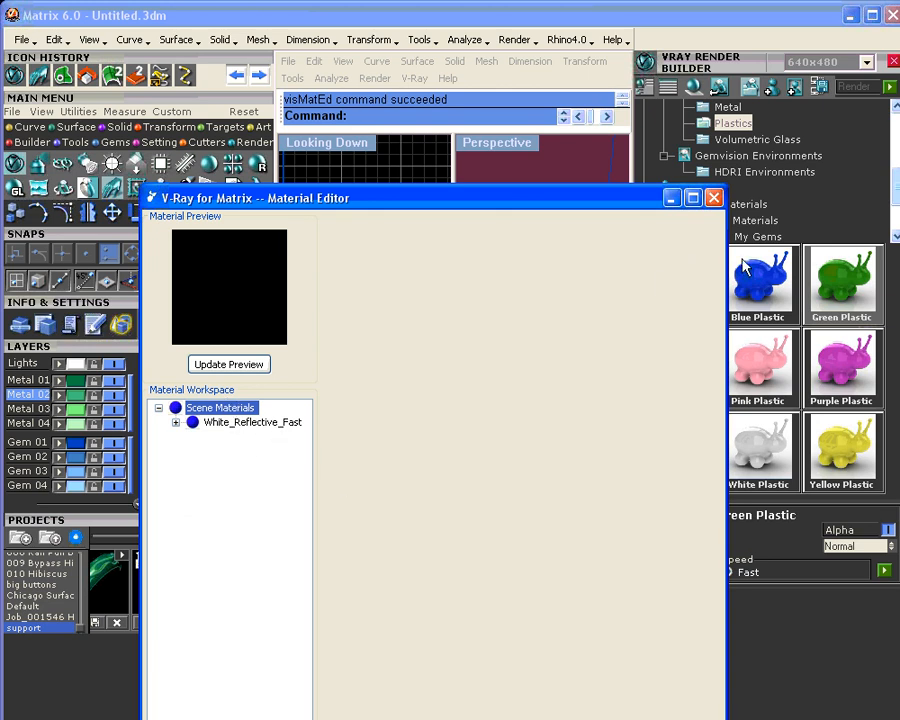
pyautogui.click(519, 147)
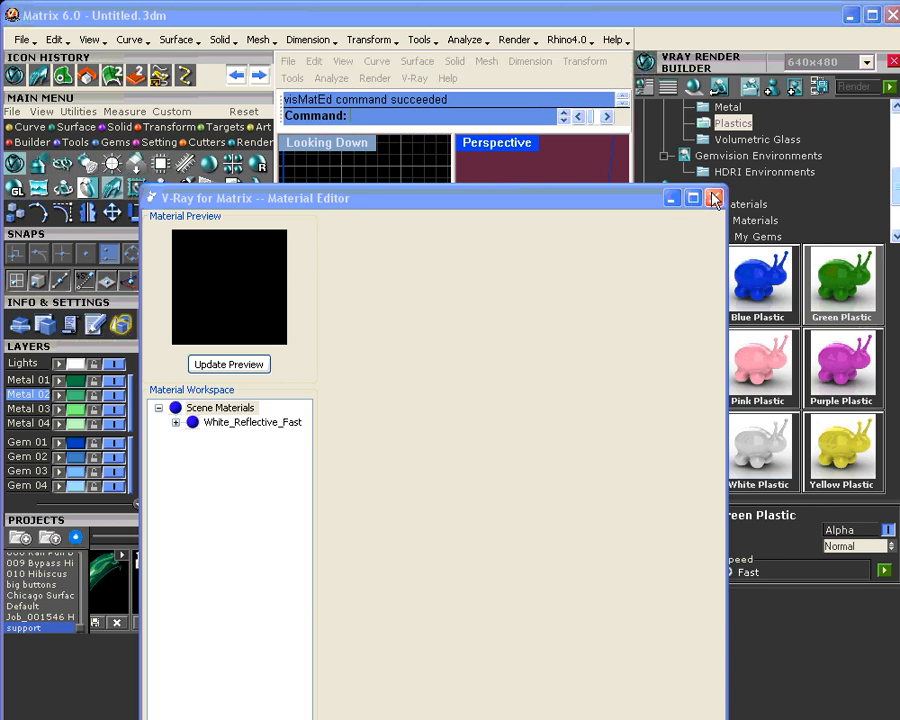
pyautogui.click(713, 198)
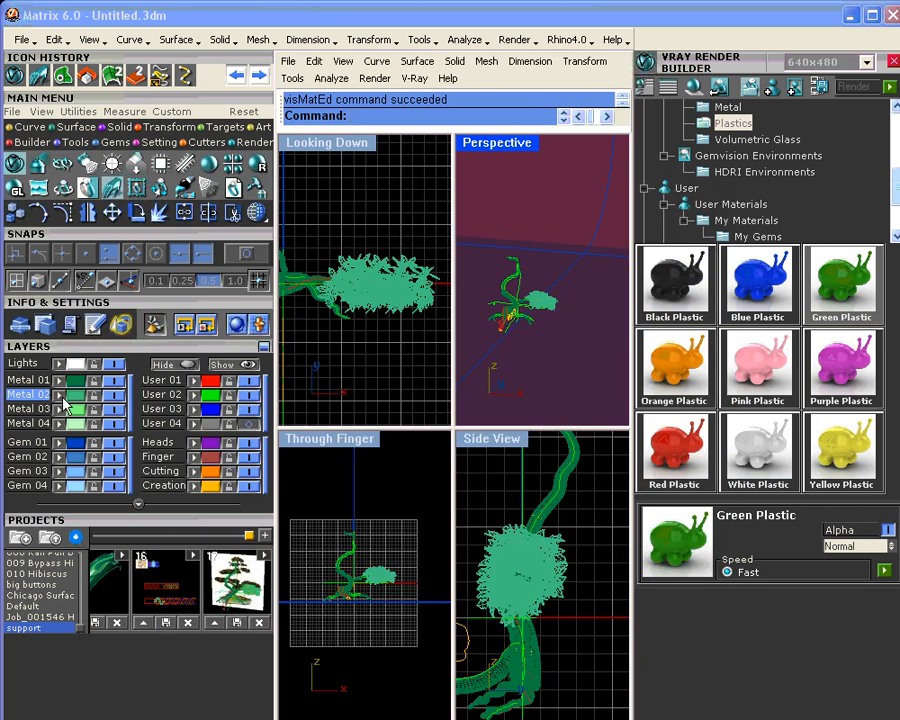
# Reselect the Metal 02 foliage and apply the Green Plastic material with the Fast setting
pyautogui.click(60, 396)
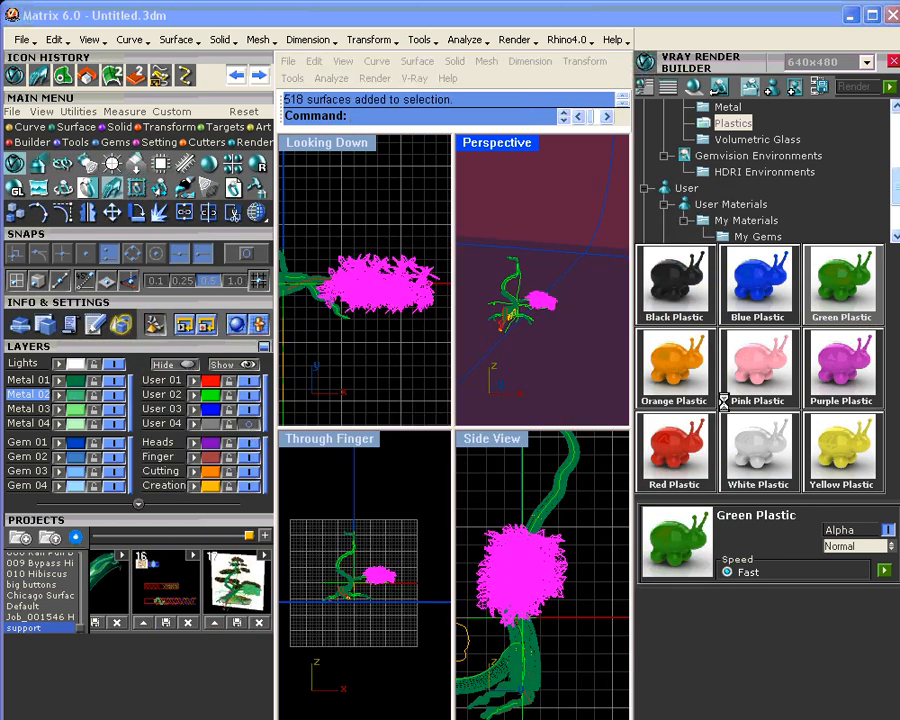
pyautogui.click(846, 290)
pyautogui.click(885, 570)
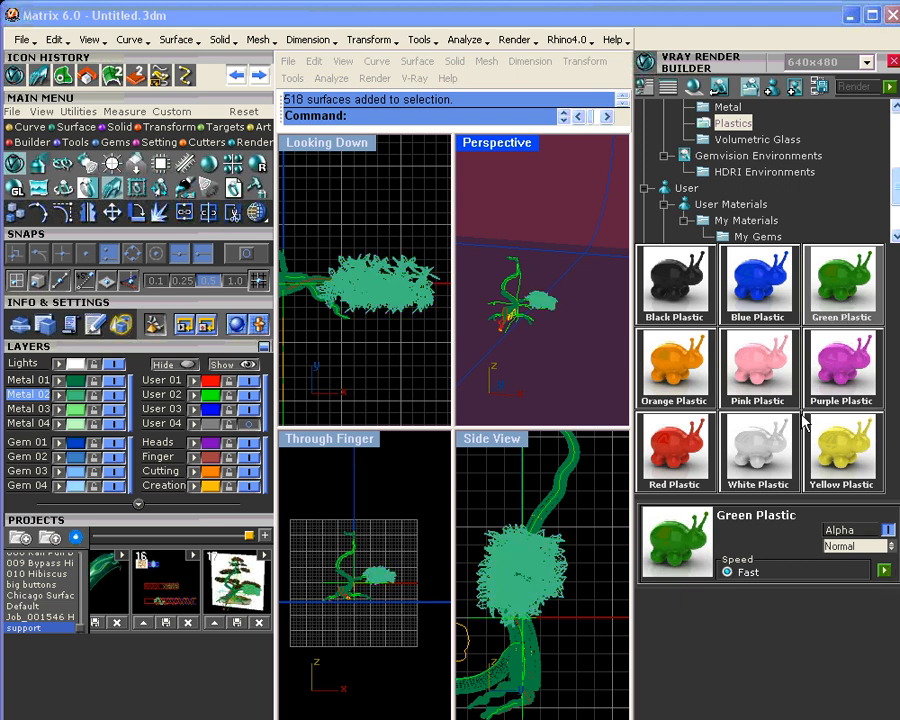
# Change the PlasticGreen material's diffuse color to a very dark green in the V-Ray Material Editor
pyautogui.click(651, 90)
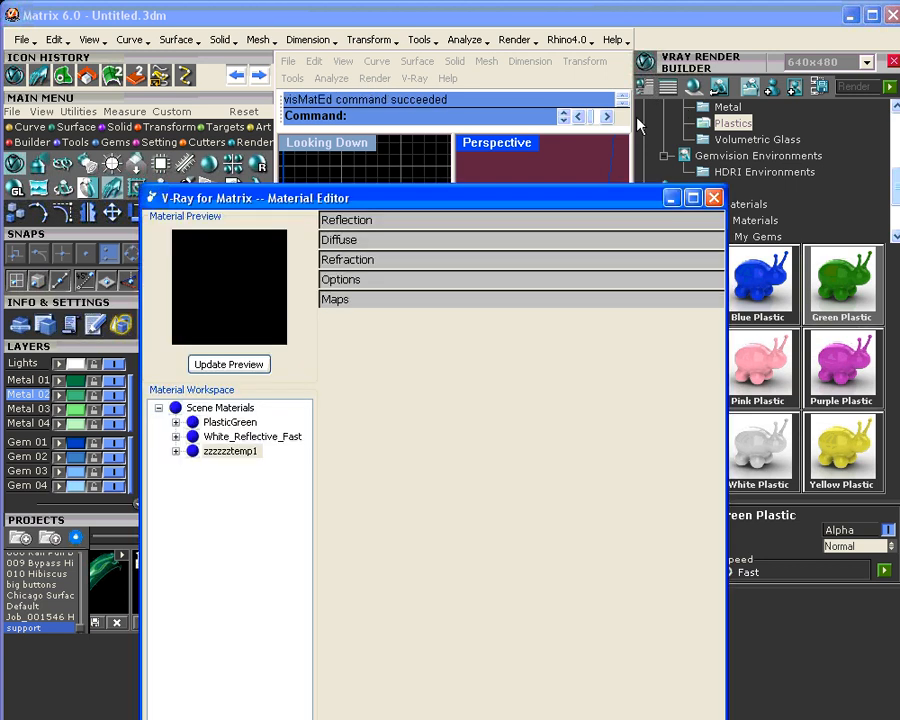
pyautogui.click(238, 422)
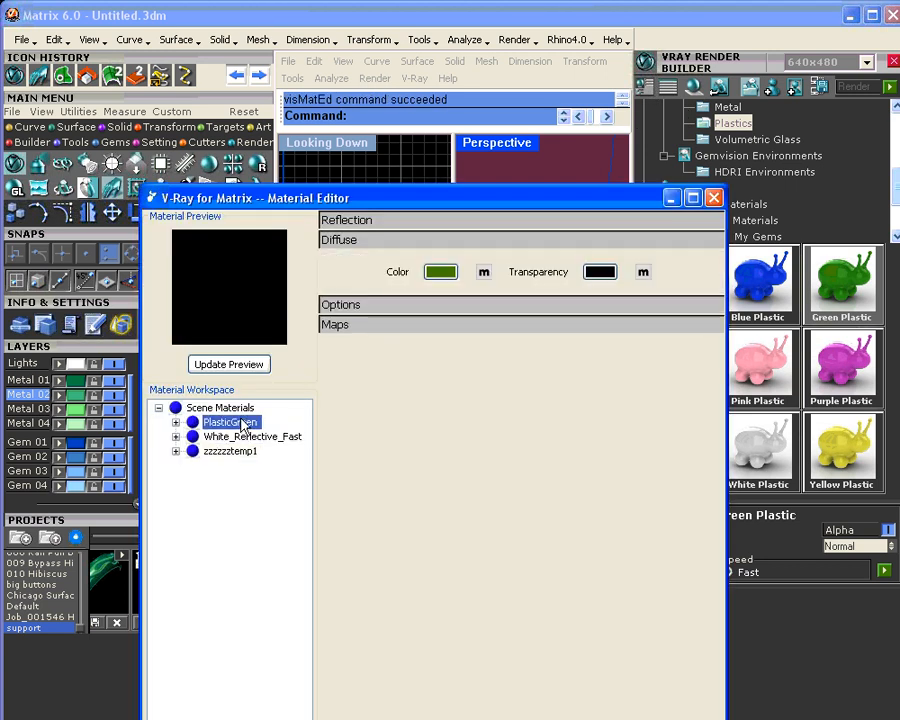
pyautogui.click(437, 281)
pyautogui.moveTo(455, 460)
pyautogui.mouseDown()
pyautogui.moveTo(458, 504)
pyautogui.moveTo(451, 501)
pyautogui.mouseUp()
pyautogui.click(506, 672)
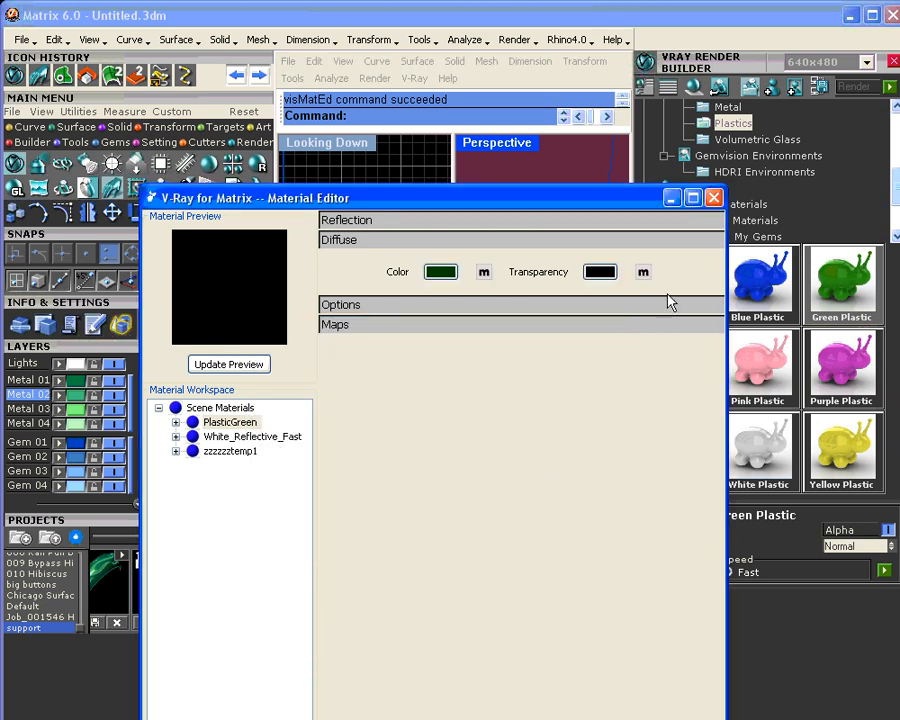
pyautogui.click(715, 197)
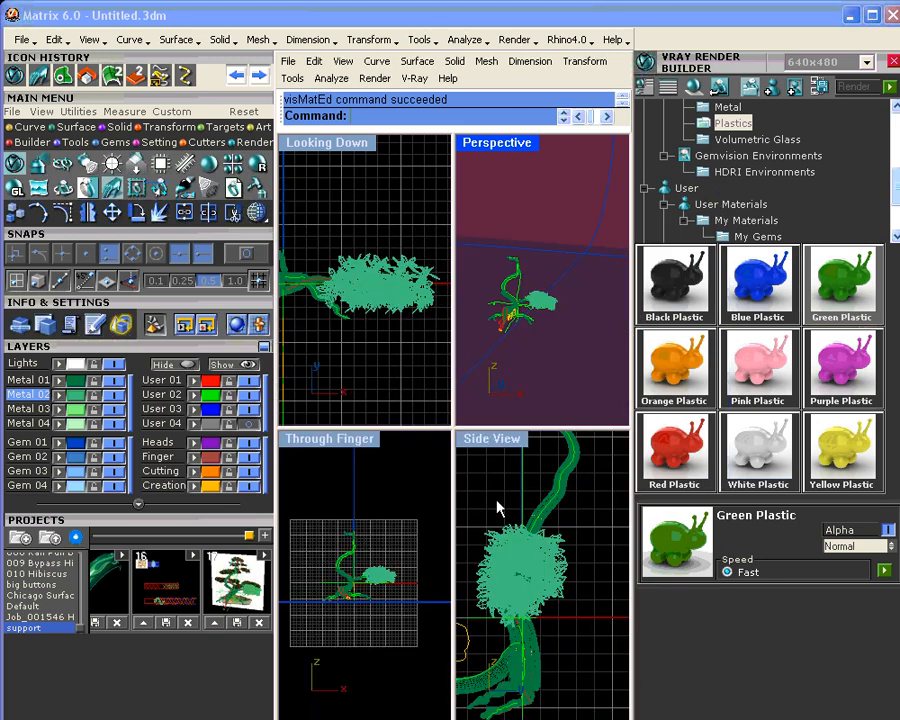
# Select the trunk, roots and branches on Metal 01 and apply the Leather Brown 1 fabric material
pyautogui.click(60, 380)
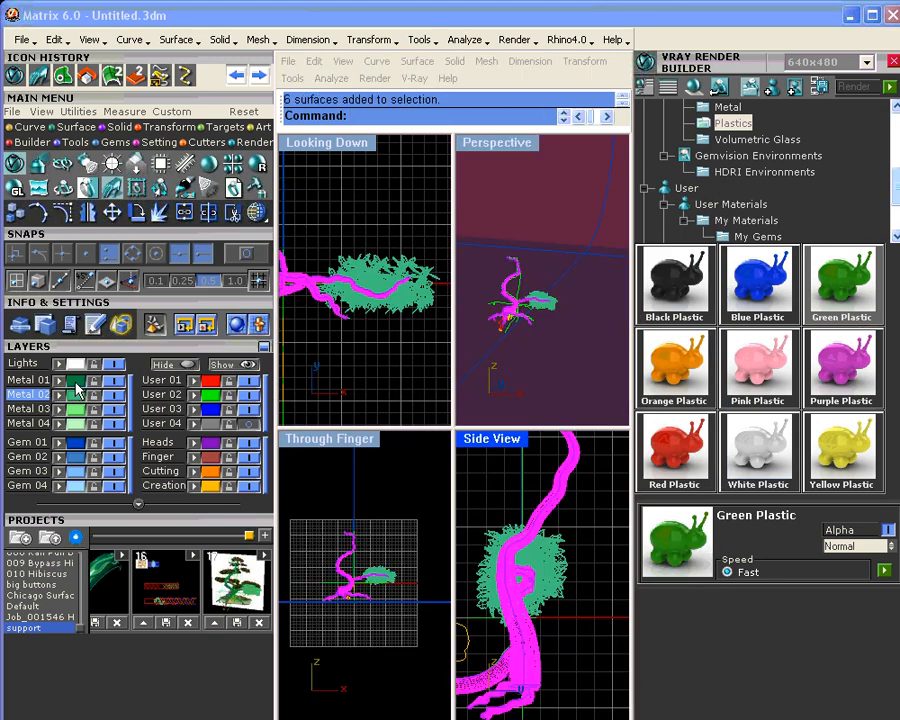
pyautogui.moveTo(897, 178); pyautogui.dragTo(897, 157)
pyautogui.click(748, 122)
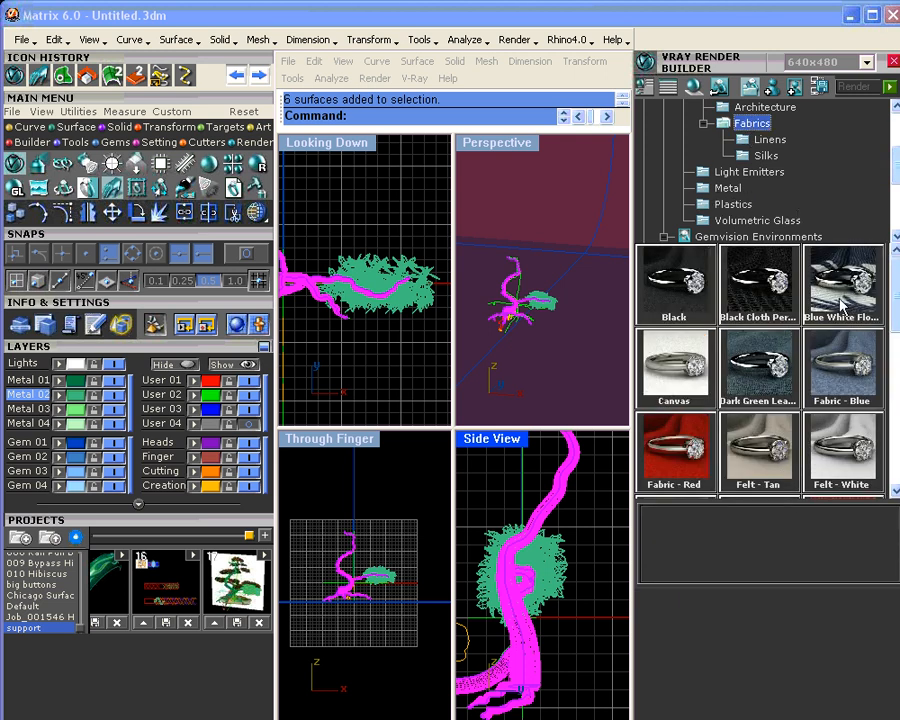
pyautogui.moveTo(894, 285); pyautogui.dragTo(893, 427)
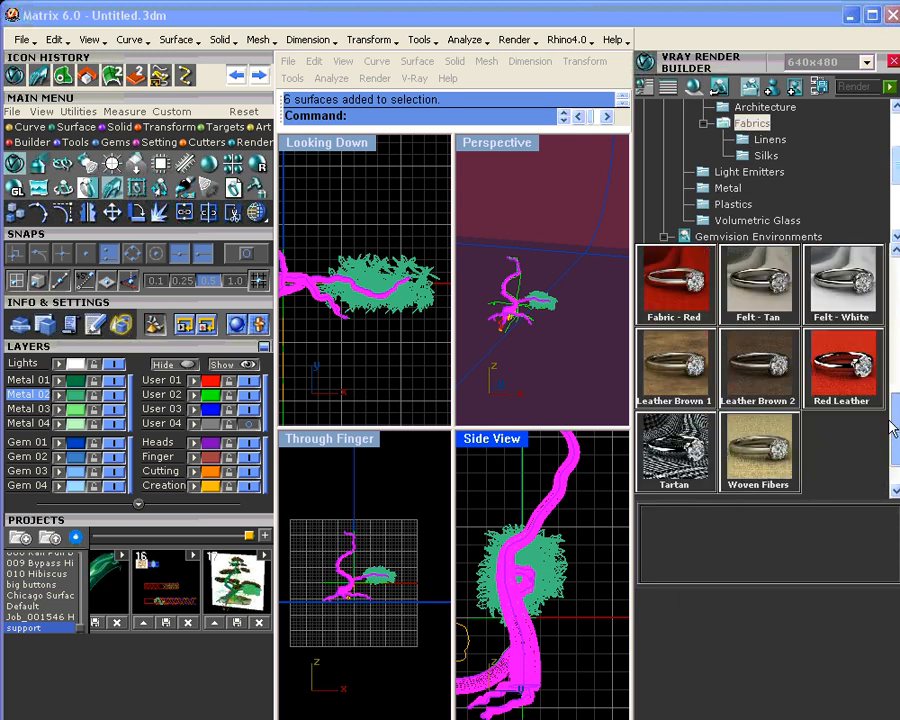
pyautogui.click(708, 385)
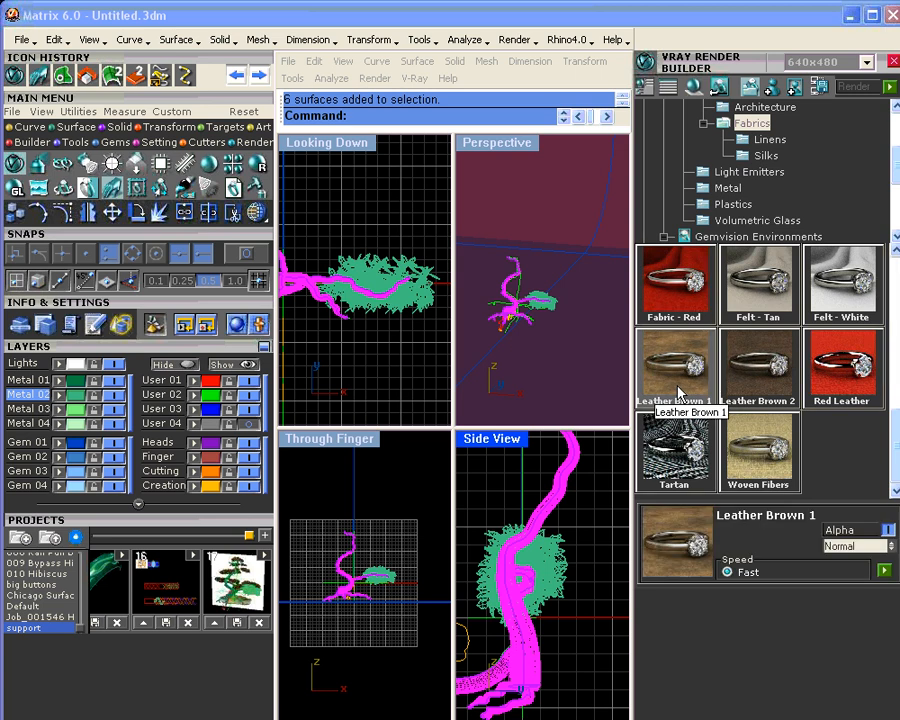
pyautogui.click(885, 572)
# Select the backdrop and give it the White Matte ground plane material
pyautogui.click(590, 266)
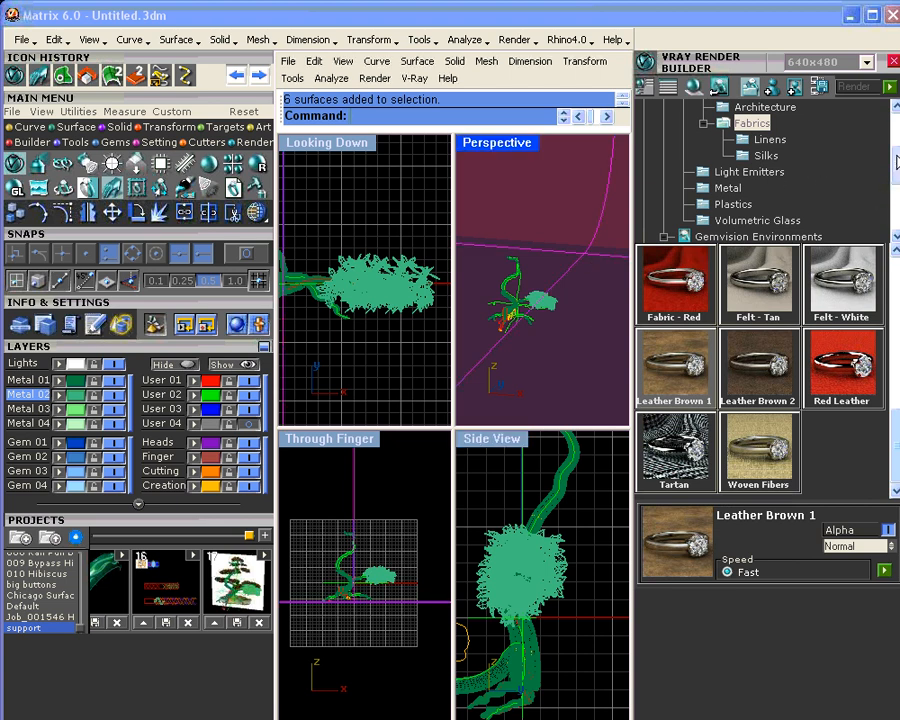
pyautogui.moveTo(897, 162); pyautogui.dragTo(897, 140)
pyautogui.click(765, 144)
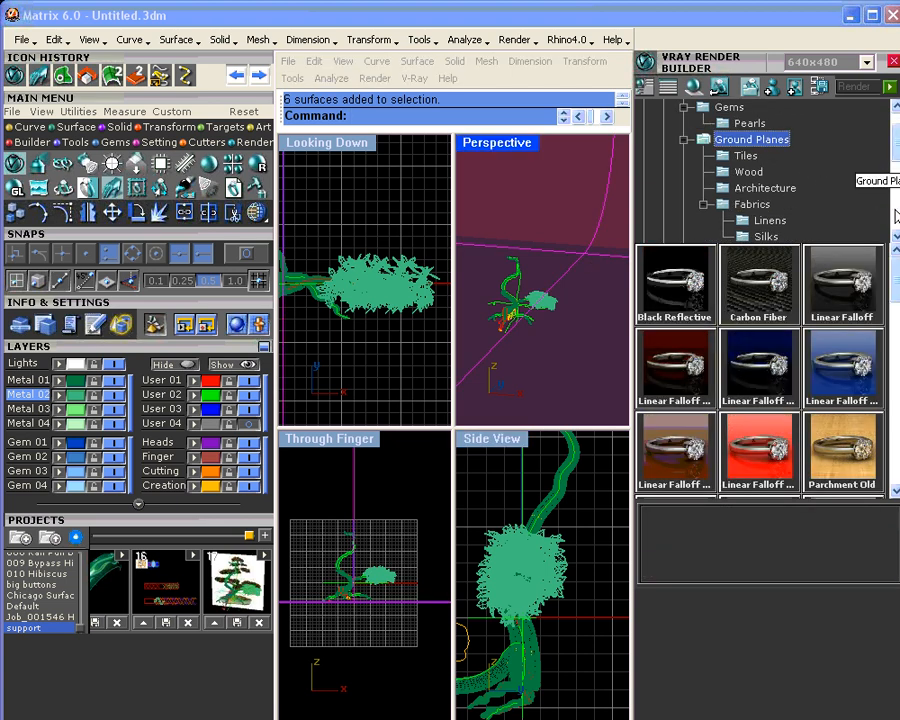
pyautogui.scroll(-5, 880, 432)
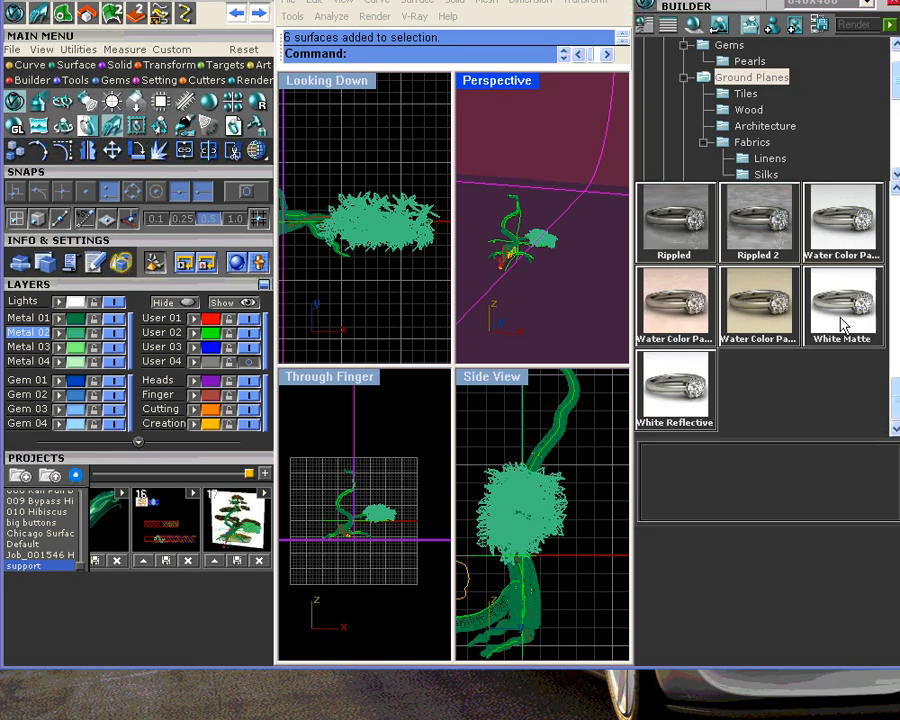
pyautogui.click(860, 325)
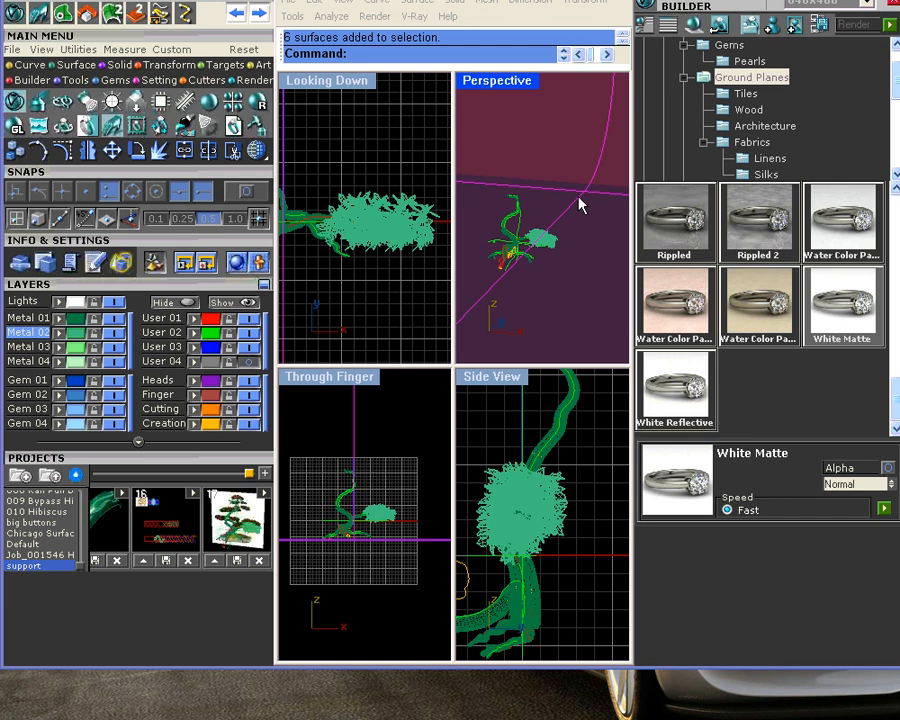
# Maximize the Perspective view and apply the Blur Studio 2 HDRI environment at Fast speed
pyautogui.click(517, 77)
pyautogui.doubleClick(517, 80)
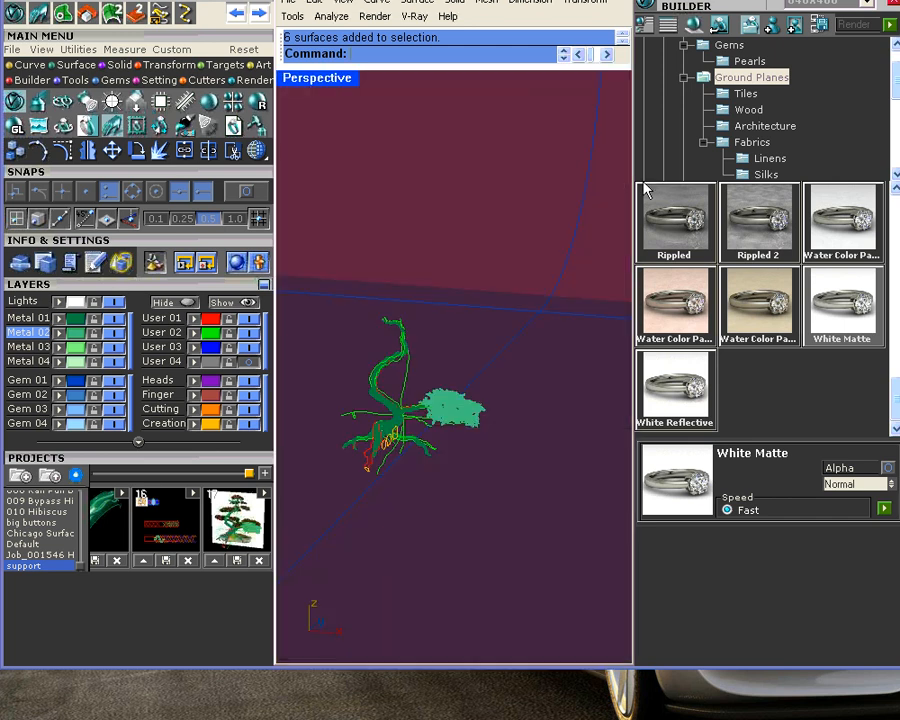
pyautogui.scroll(-3, 760, 143)
pyautogui.click(760, 143)
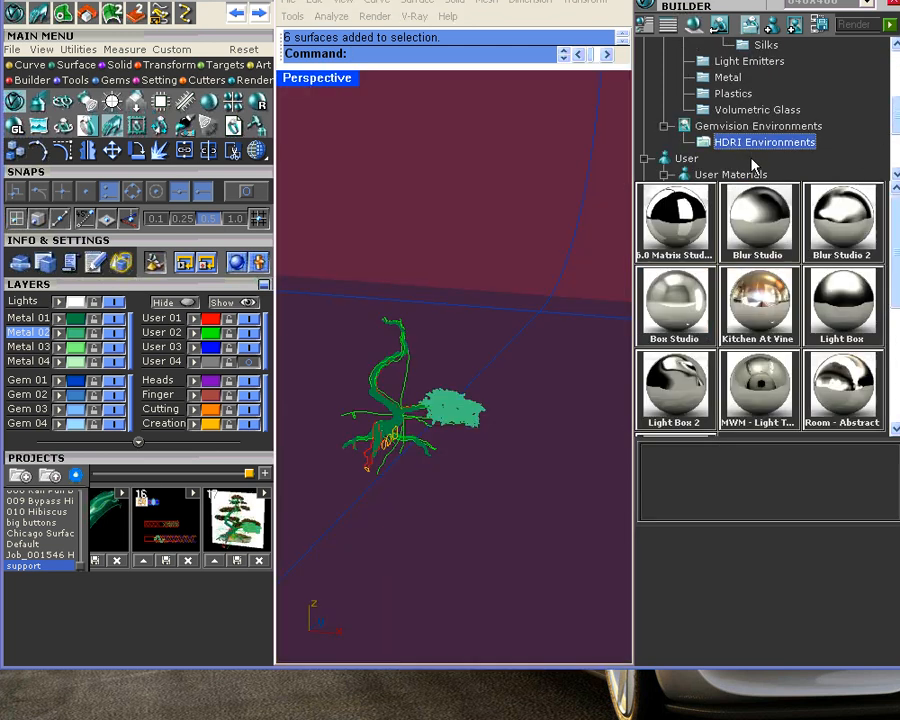
pyautogui.click(843, 218)
pyautogui.click(884, 510)
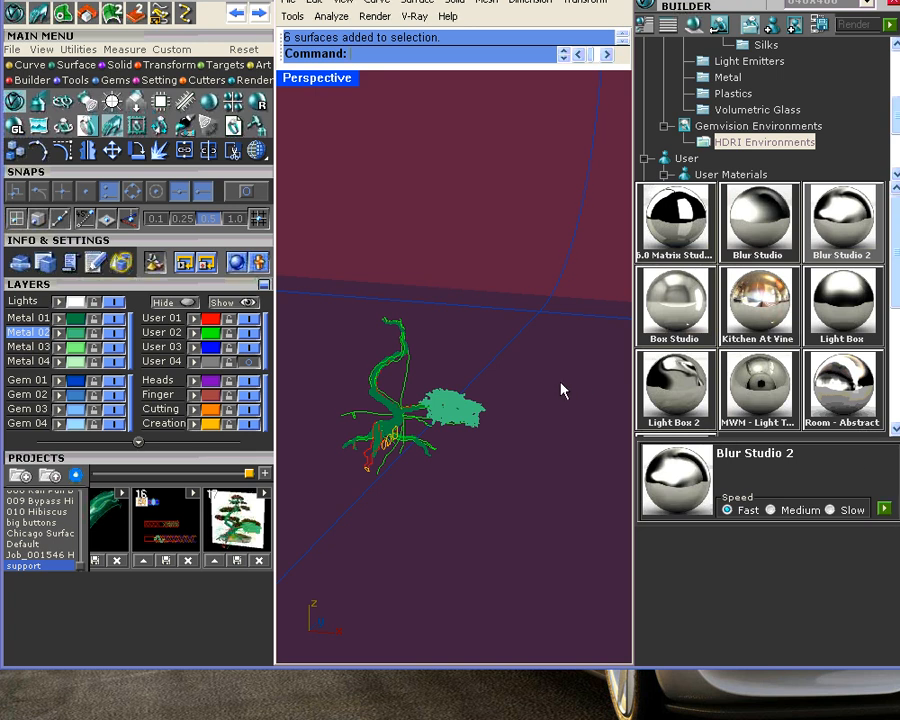
# Frame the tree closely in the Perspective view, render it at 640x480 and move the frame buffer window fully into sight
pyautogui.hotkey('ctrl', 'a')
pyautogui.press('Escape')
pyautogui.keyDown('shift'); pyautogui.moveTo(430, 420); pyautogui.dragTo(468, 388, button='right'); pyautogui.keyUp('shift')
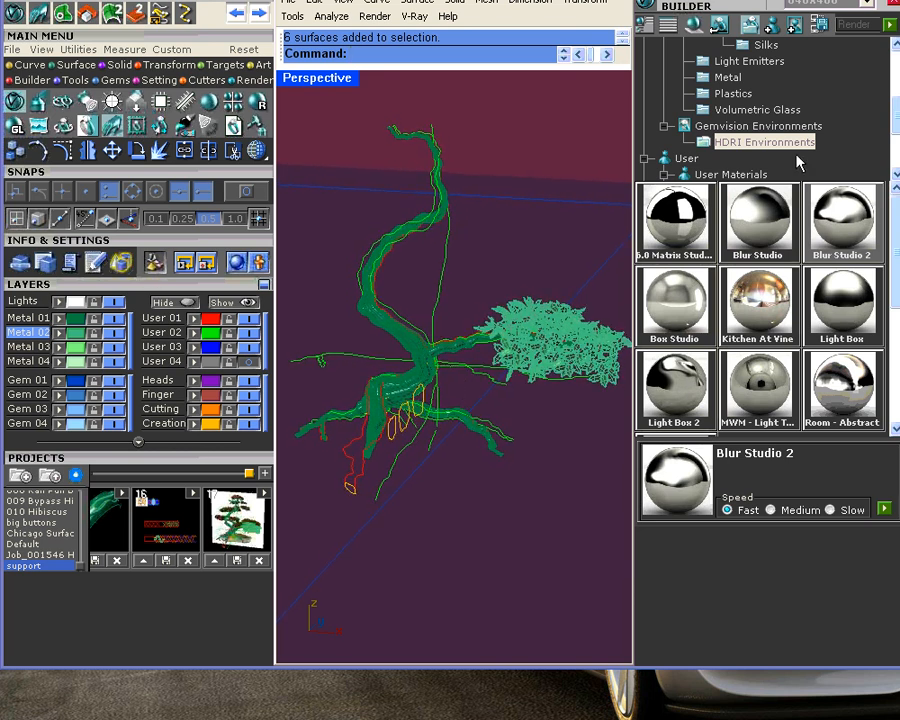
pyautogui.click(890, 25)
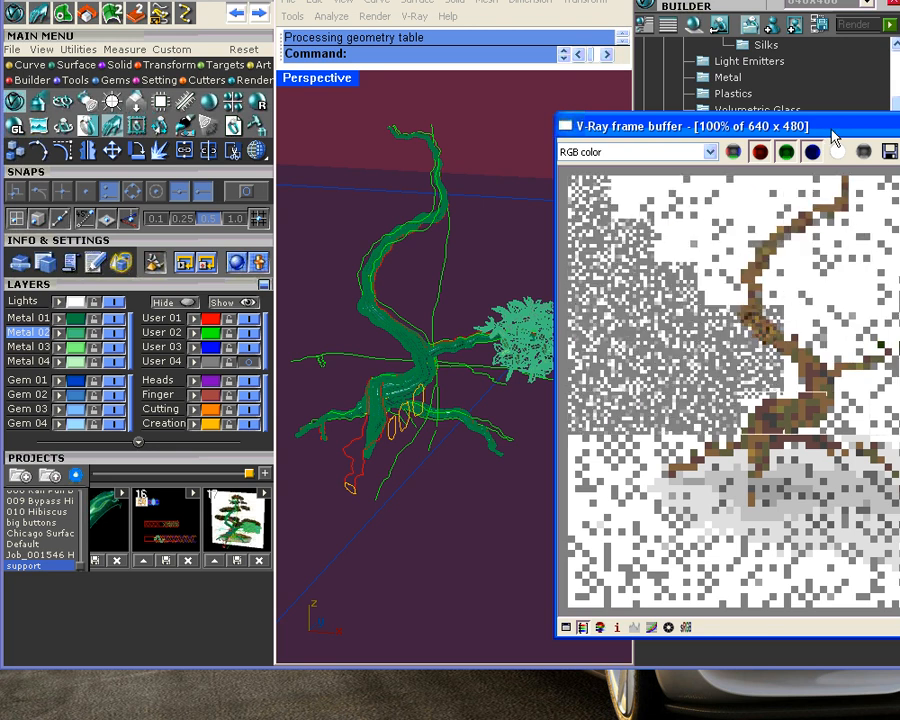
pyautogui.moveTo(835, 137); pyautogui.dragTo(505, 102)
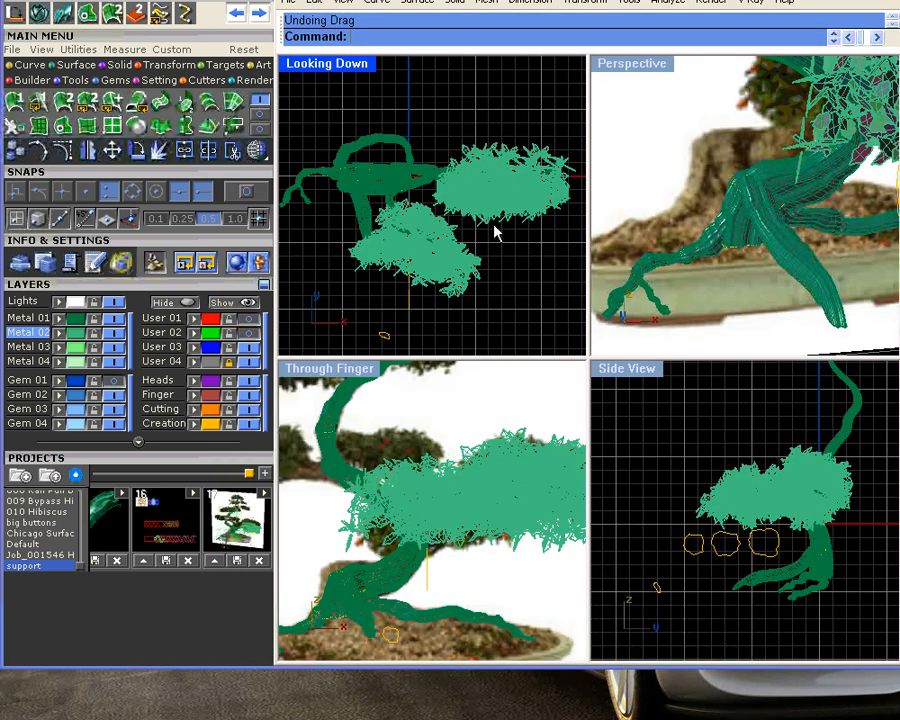
# Make Metal 01 the current layer and inspect the trunk and roots with the Metal 02 leaves temporarily hidden
pyautogui.moveTo(719, 231); pyautogui.dragTo(745, 287, button='right')
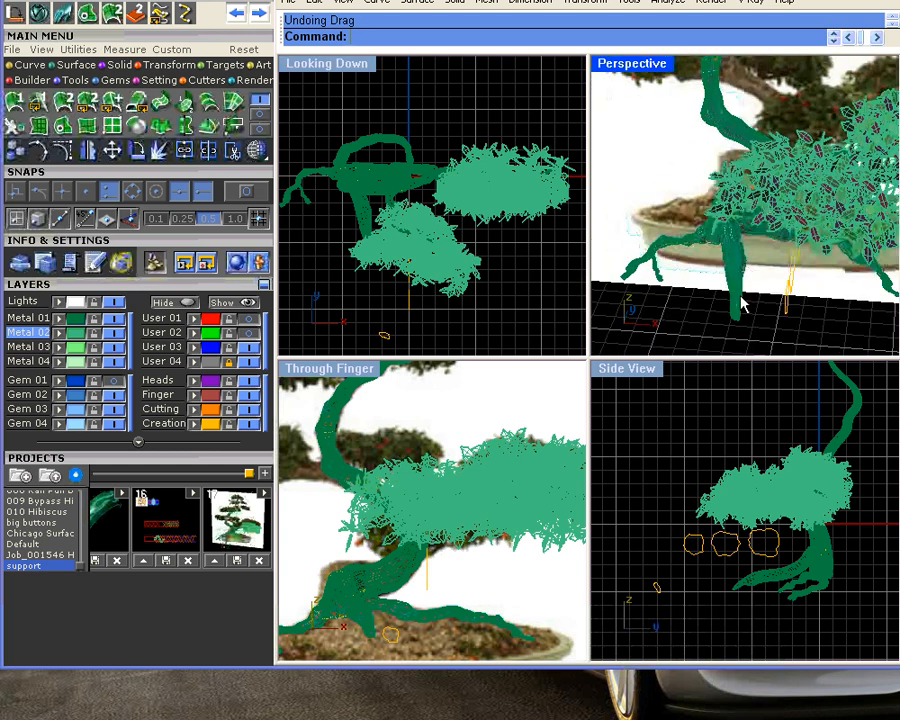
pyautogui.click(77, 318)
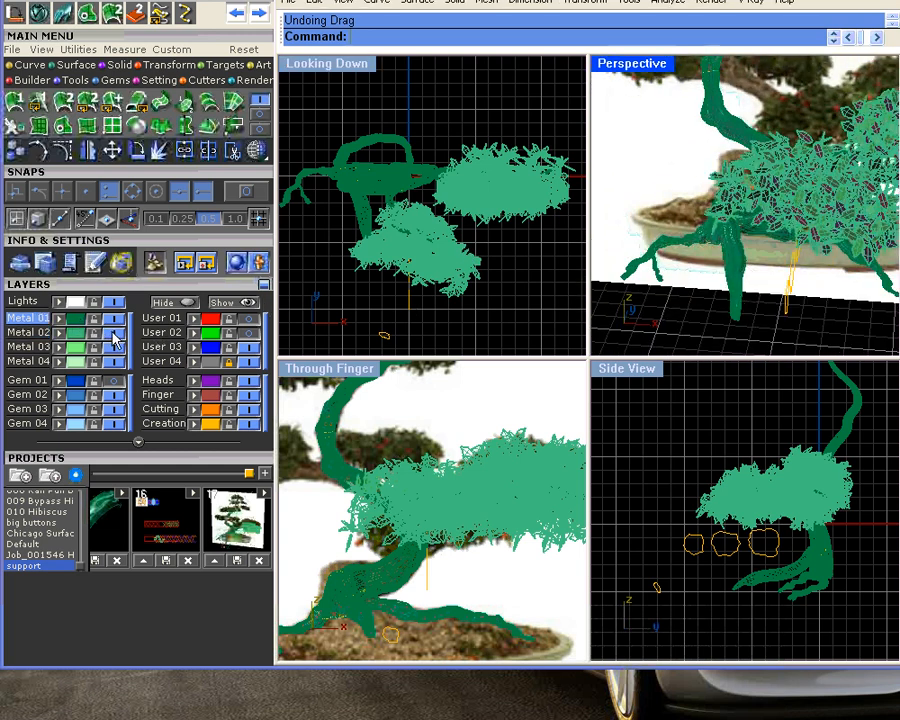
pyautogui.click(114, 333)
pyautogui.moveTo(735, 250); pyautogui.dragTo(713, 135, button='right')
pyautogui.moveTo(718, 197); pyautogui.dragTo(740, 220, button='right')
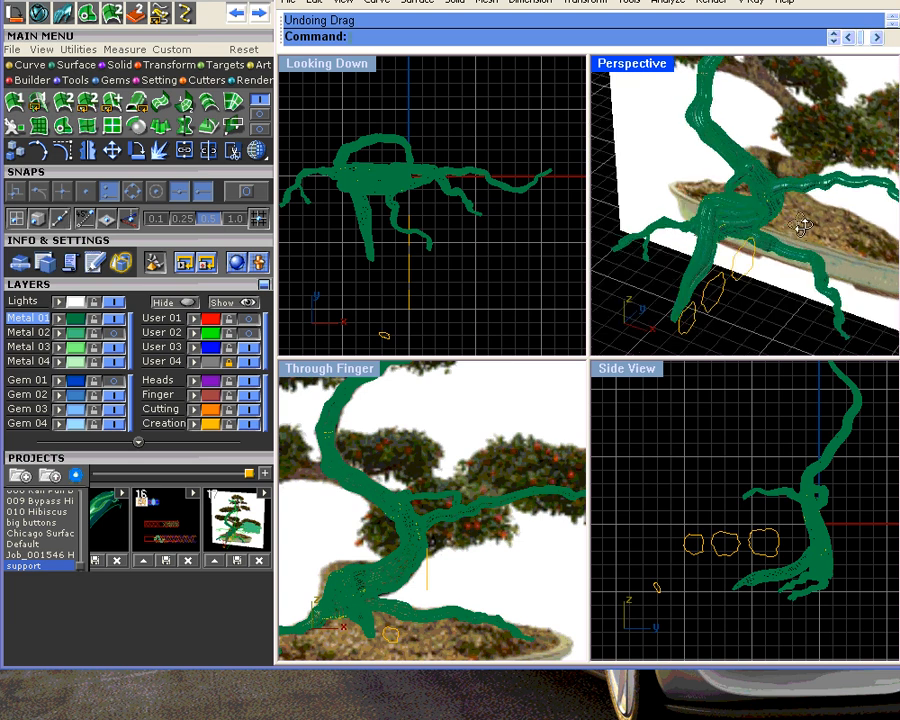
pyautogui.click(114, 334)
pyautogui.moveTo(800, 205); pyautogui.dragTo(760, 240, button='right')
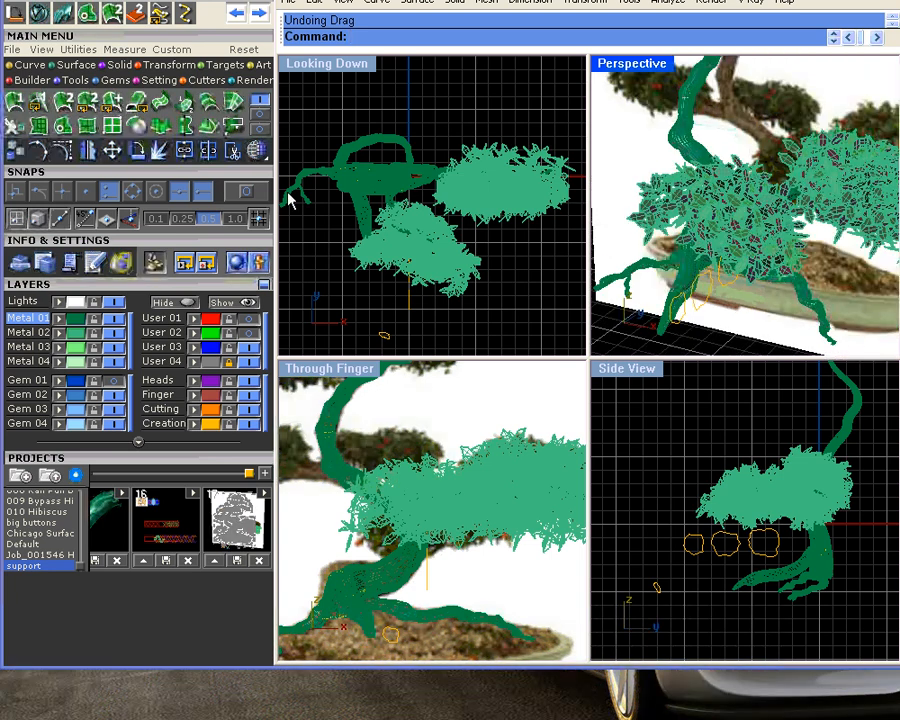
# Copy the forked root on the trunk's left side to a free spot behind the tree
pyautogui.click(305, 207)
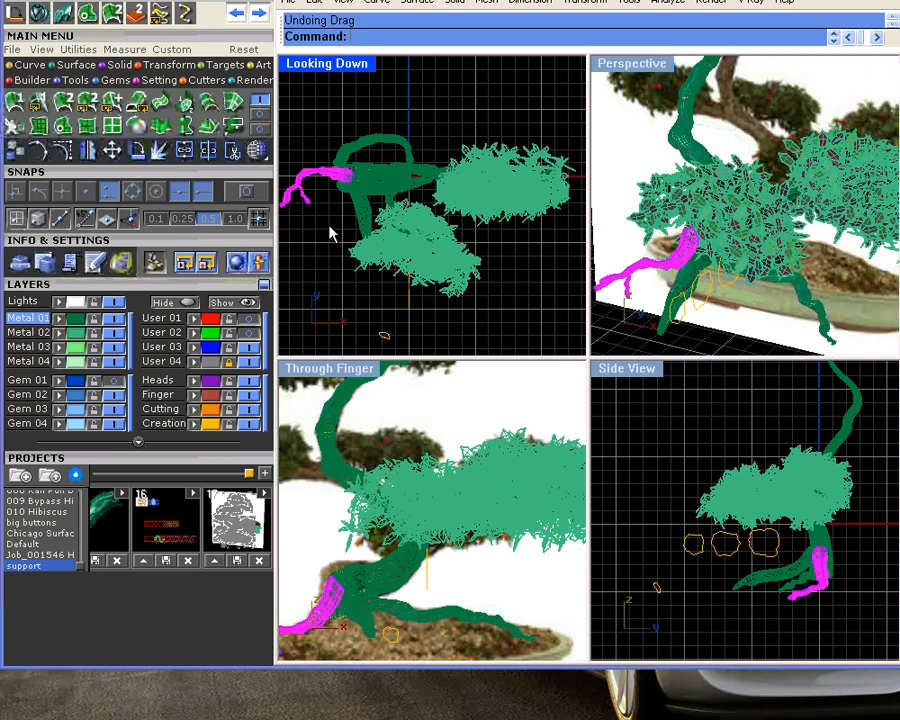
pyautogui.moveTo(370, 507); pyautogui.dragTo(370, 508, button='right')
pyautogui.moveTo(457, 519); pyautogui.dragTo(454, 515, button='right')
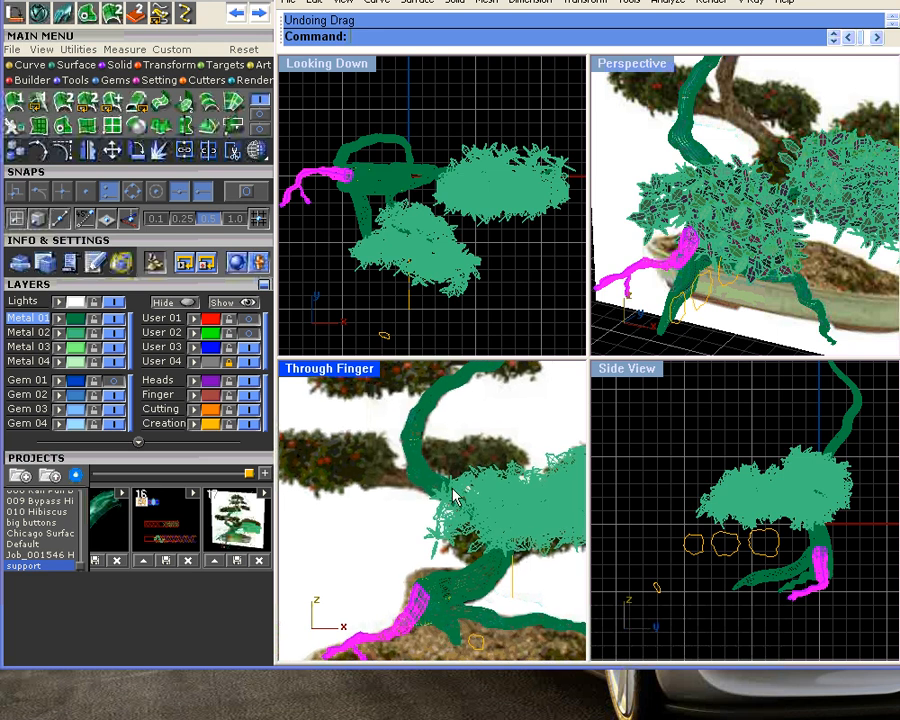
pyautogui.moveTo(319, 170); pyautogui.dragTo(400, 112)
# Rotate the copied root about its thick end in the Side View so it rises and points away from the trunk
pyautogui.scroll(-5, 764, 243)
pyautogui.moveTo(790, 250); pyautogui.dragTo(712, 260, button='right')
pyautogui.scroll(-4, 771, 560)
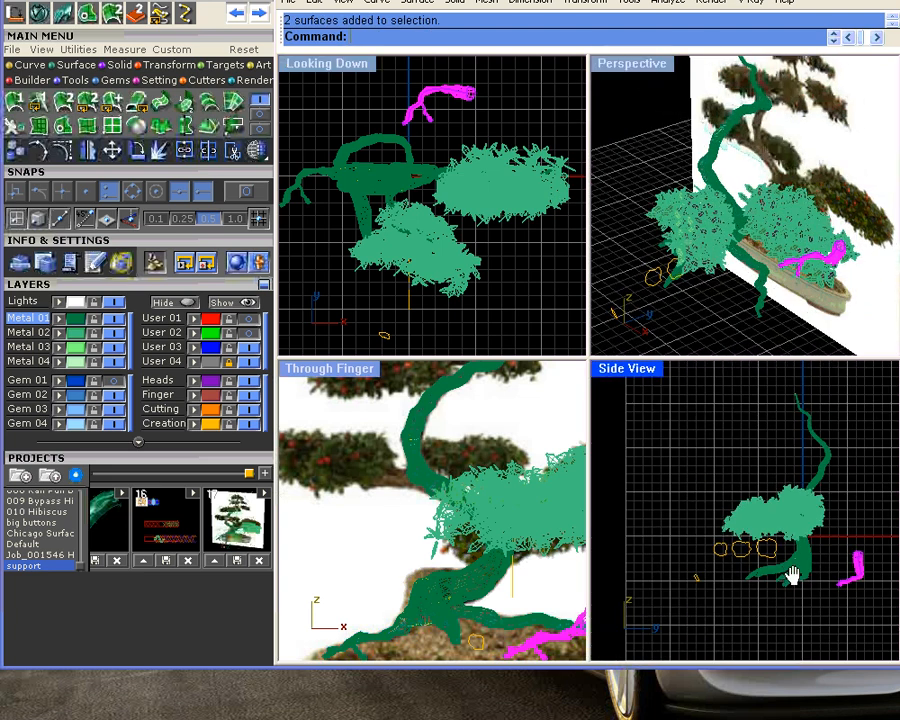
pyautogui.moveTo(792, 575); pyautogui.dragTo(712, 570, button='right')
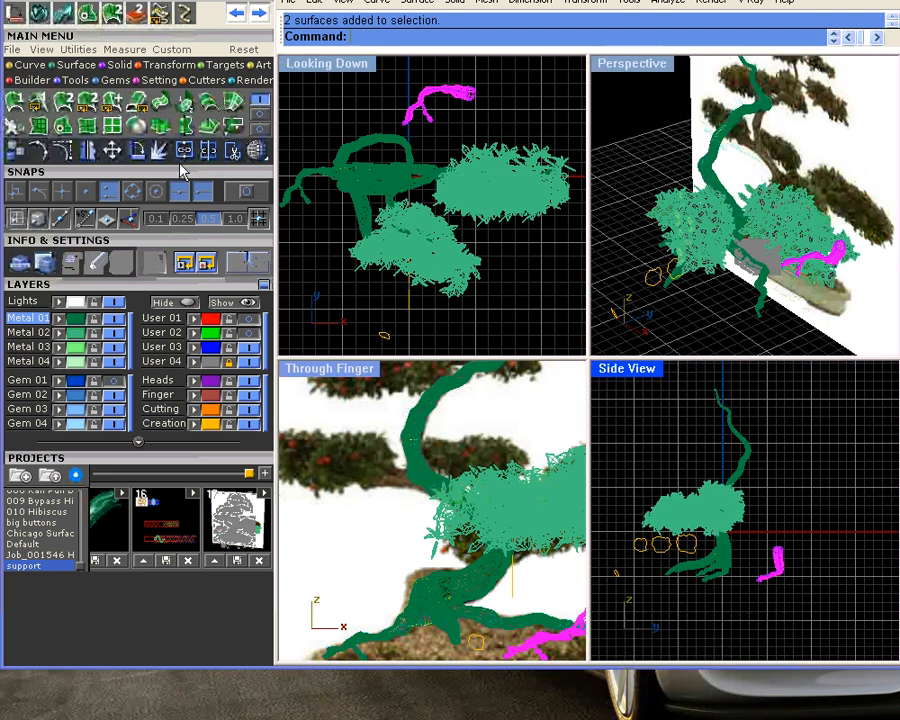
pyautogui.click(137, 150)
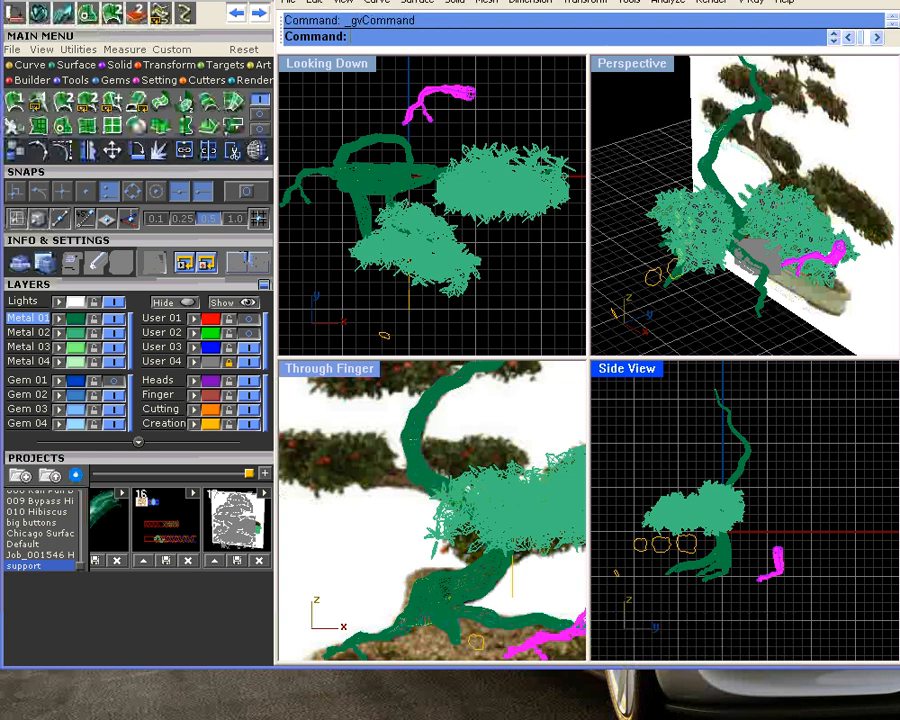
pyautogui.click(782, 547)
pyautogui.click(750, 620)
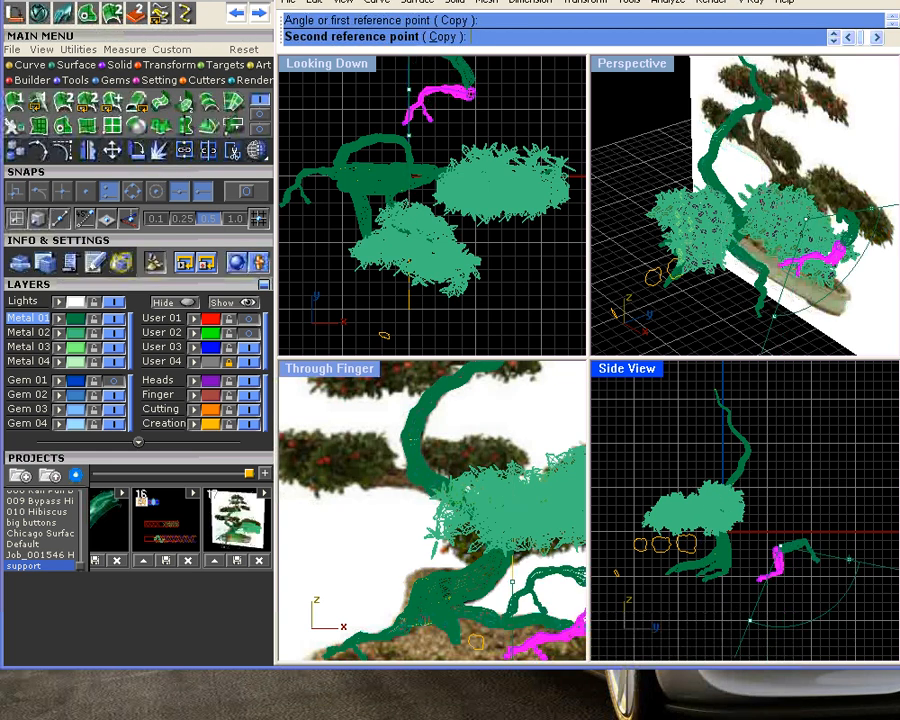
pyautogui.click(858, 525)
# Move the copied branch close behind the trunk and raise it to just above the lower leaf clusters
pyautogui.moveTo(502, 180); pyautogui.dragTo(557, 238, button='right')
pyautogui.moveTo(518, 130); pyautogui.dragTo(437, 197)
pyautogui.moveTo(838, 266); pyautogui.dragTo(772, 160, button='right')
pyautogui.scroll(6, 772, 157)
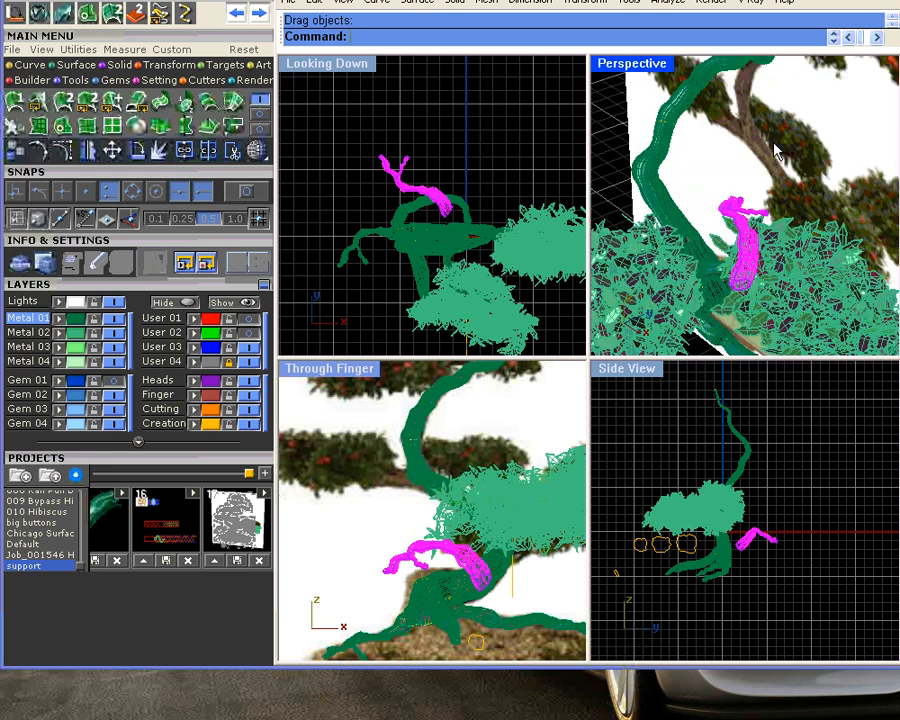
pyautogui.scroll(5, 440, 210)
pyautogui.moveTo(428, 213); pyautogui.dragTo(394, 255)
pyautogui.moveTo(428, 235); pyautogui.dragTo(530, 224, button='right')
pyautogui.moveTo(737, 274)
pyautogui.mouseDown(button='right')
pyautogui.moveTo(622, 288)
pyautogui.moveTo(642, 270)
pyautogui.moveTo(738, 274)
pyautogui.mouseUp(button='right')
pyautogui.scroll(2, 459, 530)
pyautogui.moveTo(449, 583); pyautogui.dragTo(452, 487)
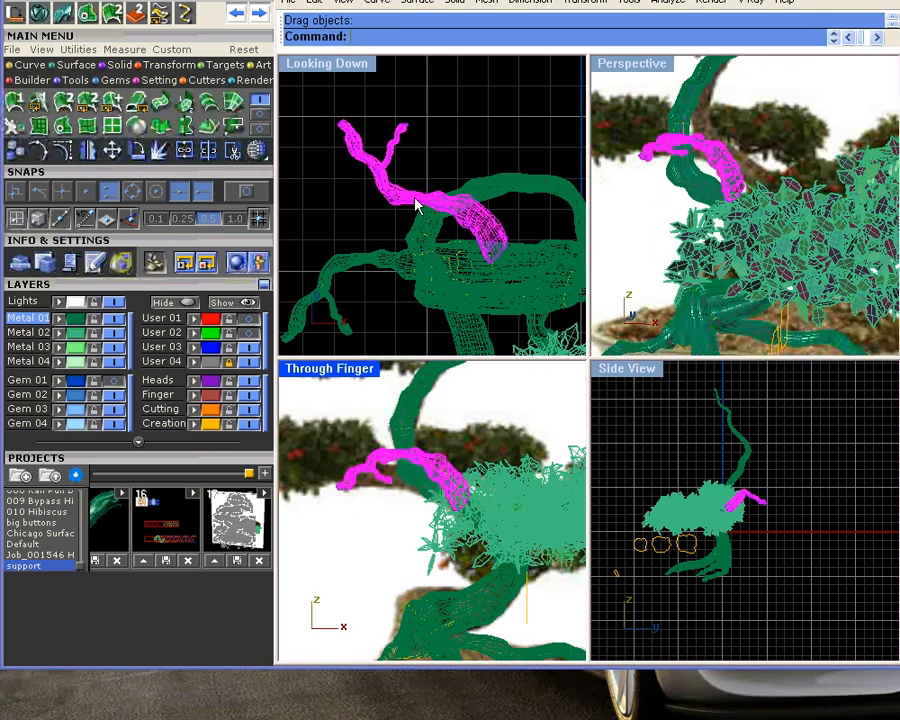
# Rotate the branch about its base in the Looking Down view so it points straight back from the trunk
pyautogui.rightClick(145, 120)
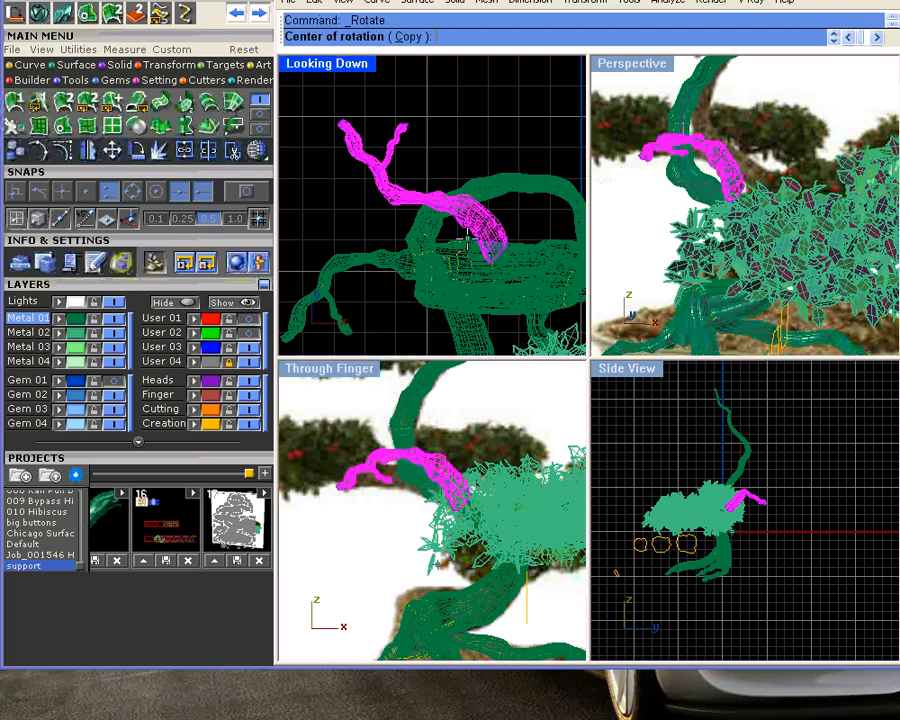
pyautogui.click(497, 243)
pyautogui.click(380, 162)
pyautogui.click(487, 137)
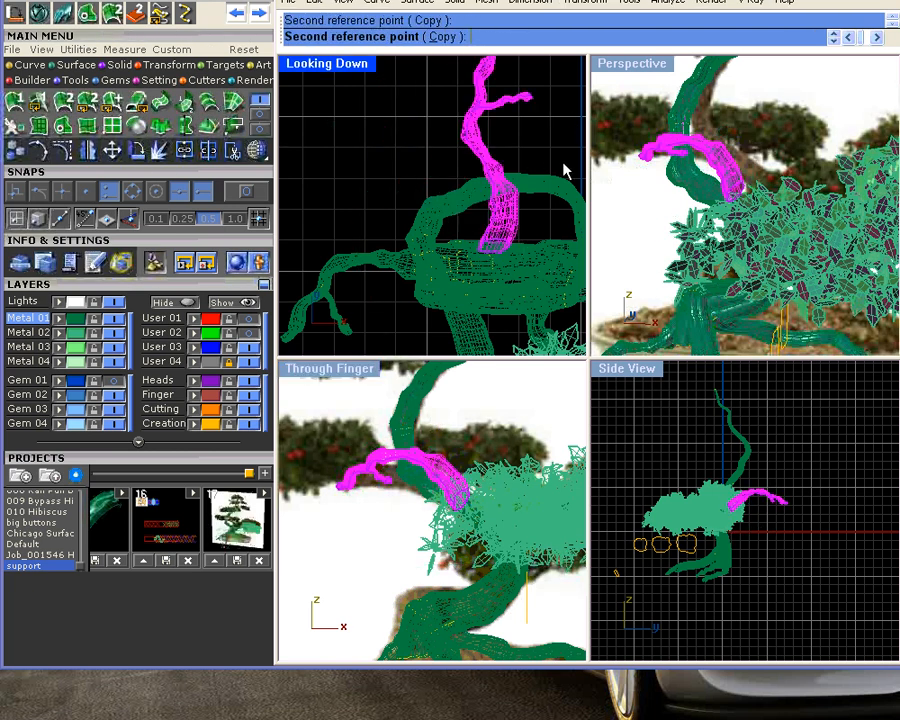
# Move the branch in the Looking Down view so its thick base overlaps the trunk
pyautogui.moveTo(775, 218); pyautogui.dragTo(720, 230, button='right')
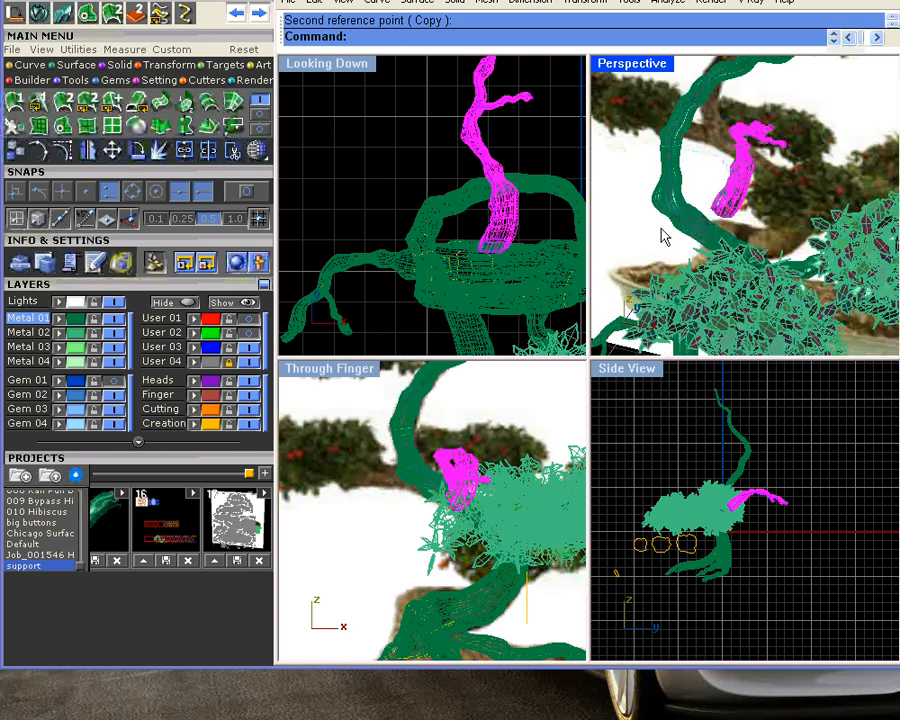
pyautogui.scroll(4, 503, 243)
pyautogui.moveTo(511, 211); pyautogui.dragTo(590, 250)
pyautogui.moveTo(792, 222); pyautogui.dragTo(652, 219, button='right')
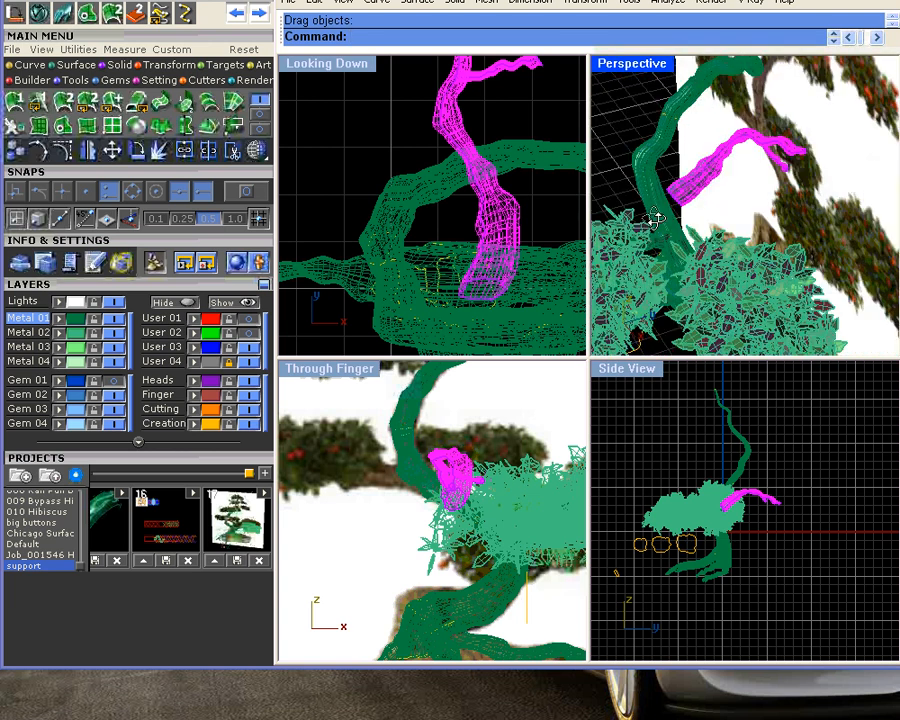
pyautogui.moveTo(522, 221); pyautogui.dragTo(524, 256)
pyautogui.moveTo(687, 231); pyautogui.dragTo(686, 158, button='right')
pyautogui.scroll(10, 715, 507)
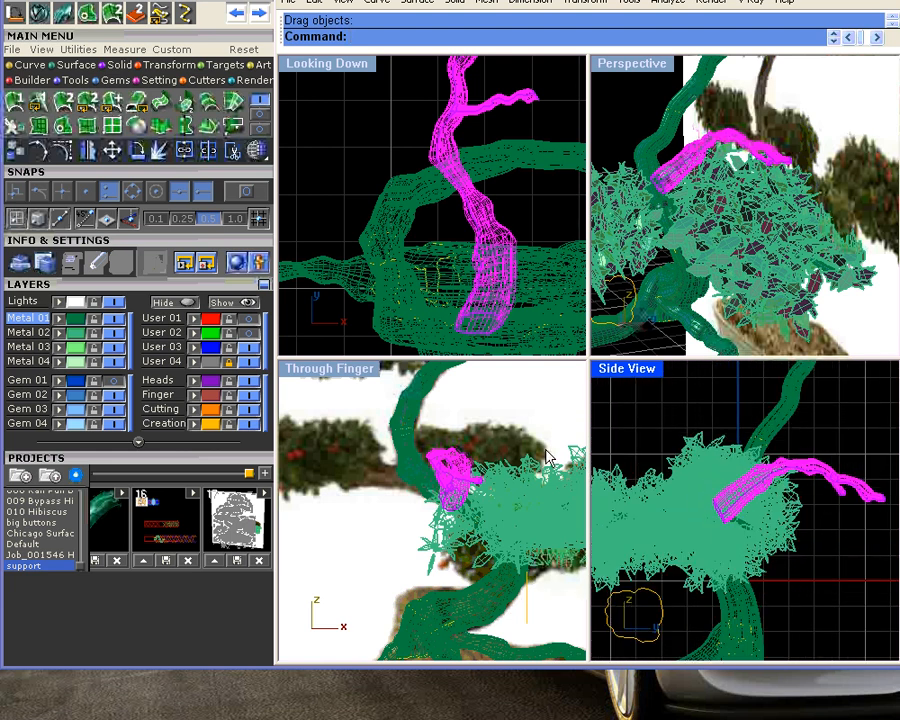
# Hide the Metal 02 leaves, tilt the branch slightly downward about its base in the Side View and shift it into the trunk
pyautogui.click(114, 332)
pyautogui.scroll(8, 739, 518)
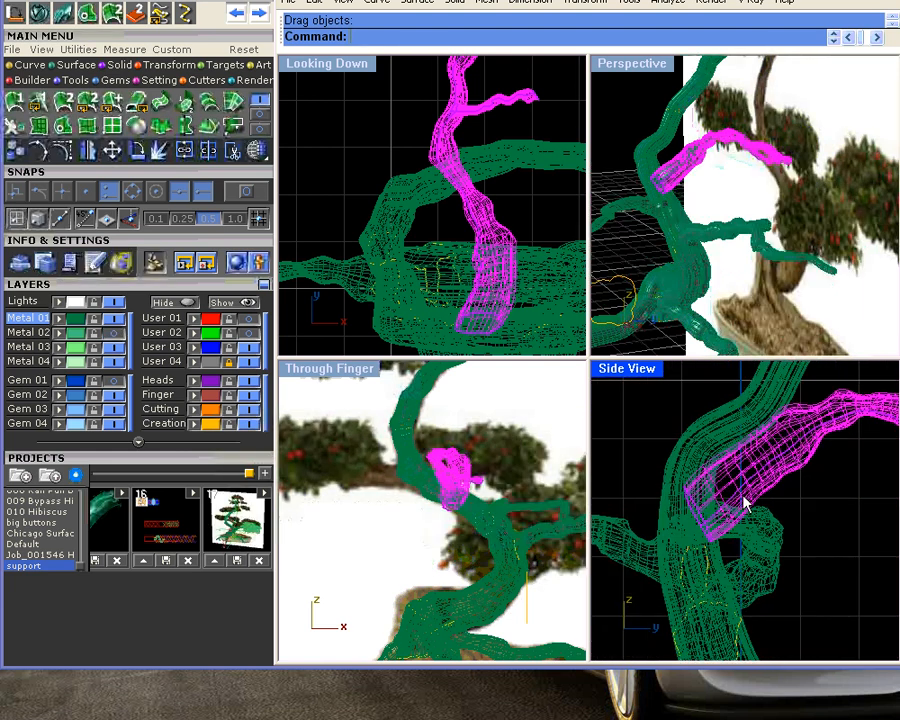
pyautogui.rightClick(92, 104)
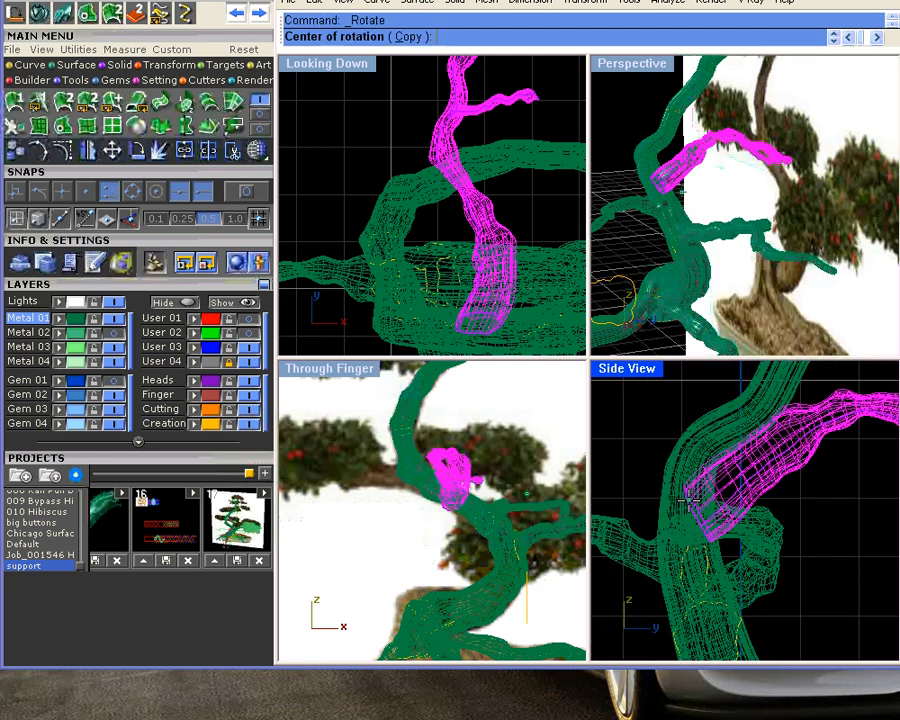
pyautogui.click(686, 510)
pyautogui.click(838, 470)
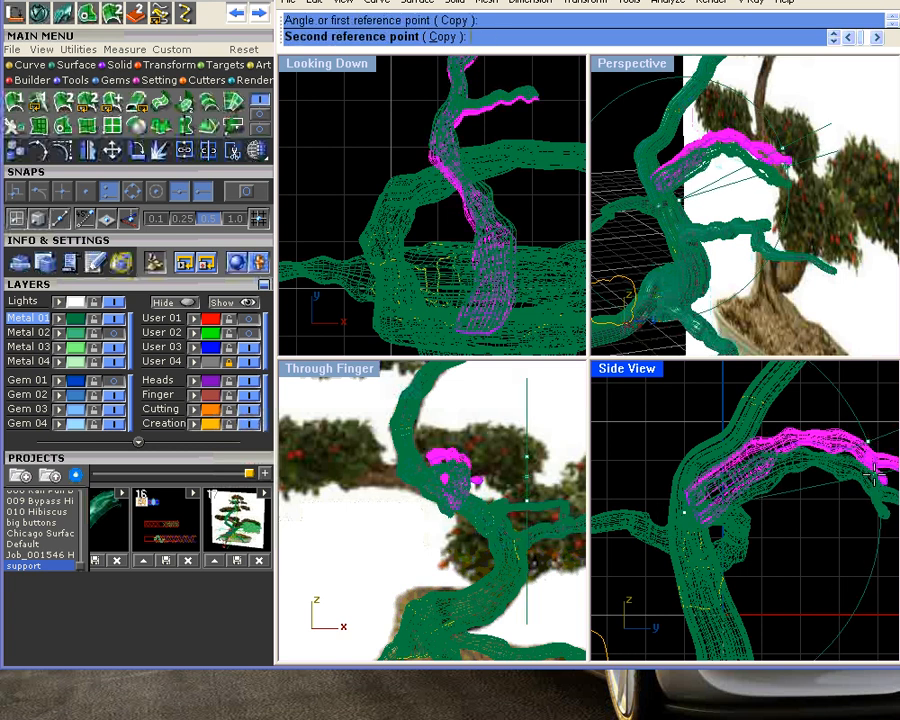
pyautogui.click(770, 485)
pyautogui.moveTo(752, 492)
pyautogui.mouseDown()
pyautogui.moveTo(773, 458)
pyautogui.moveTo(742, 490)
pyautogui.mouseUp()
pyautogui.click(620, 108)
# Select the rear branch with its offshoot and scale both down in the Side View
pyautogui.scroll(2, 673, 195)
pyautogui.moveTo(670, 195); pyautogui.dragTo(899, 140, button='right')
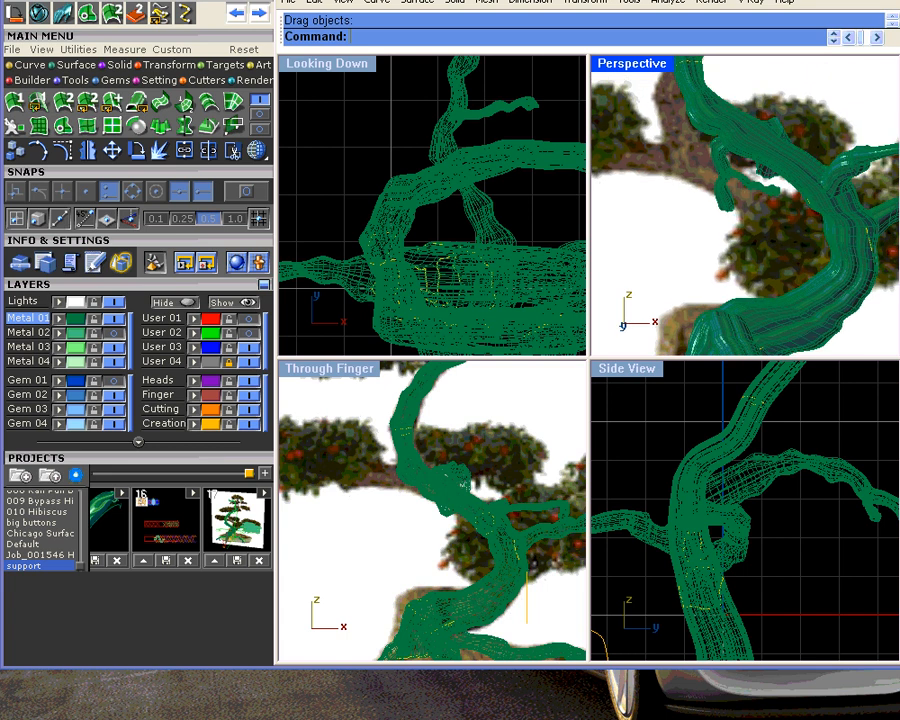
pyautogui.click(763, 476)
pyautogui.click(510, 114)
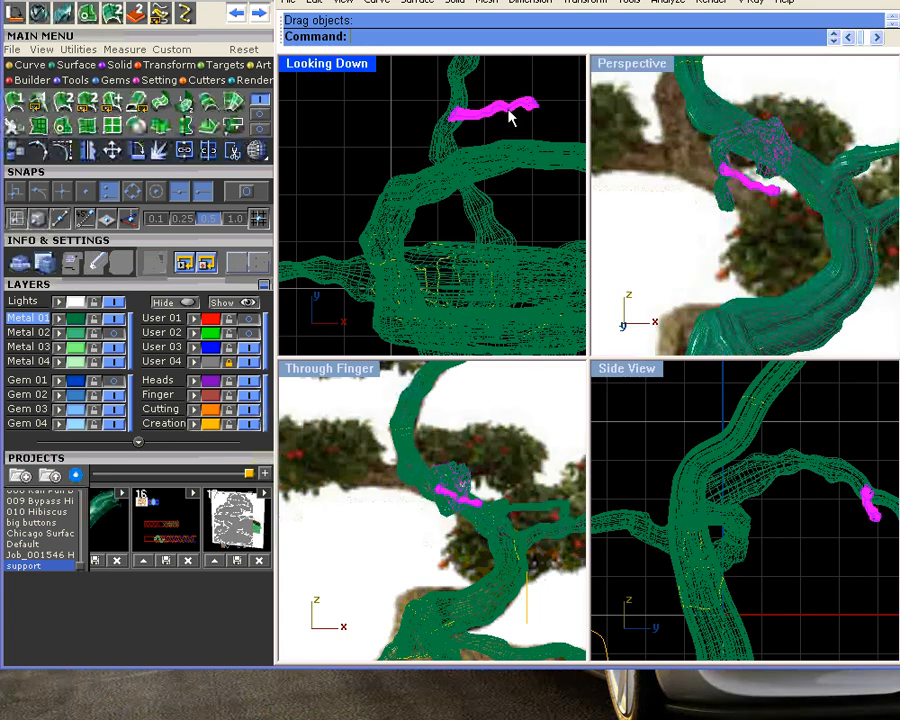
pyautogui.keyDown('shift'); pyautogui.click(445, 147); pyautogui.keyUp('shift')
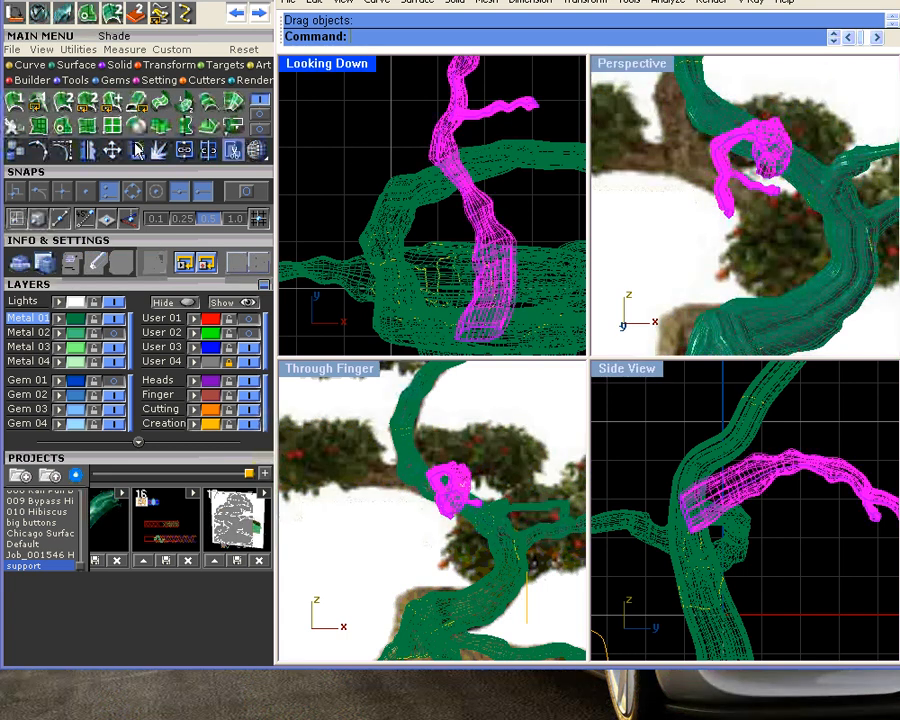
pyautogui.click(150, 64)
pyautogui.click(52, 106)
pyautogui.click(848, 447)
pyautogui.click(865, 439)
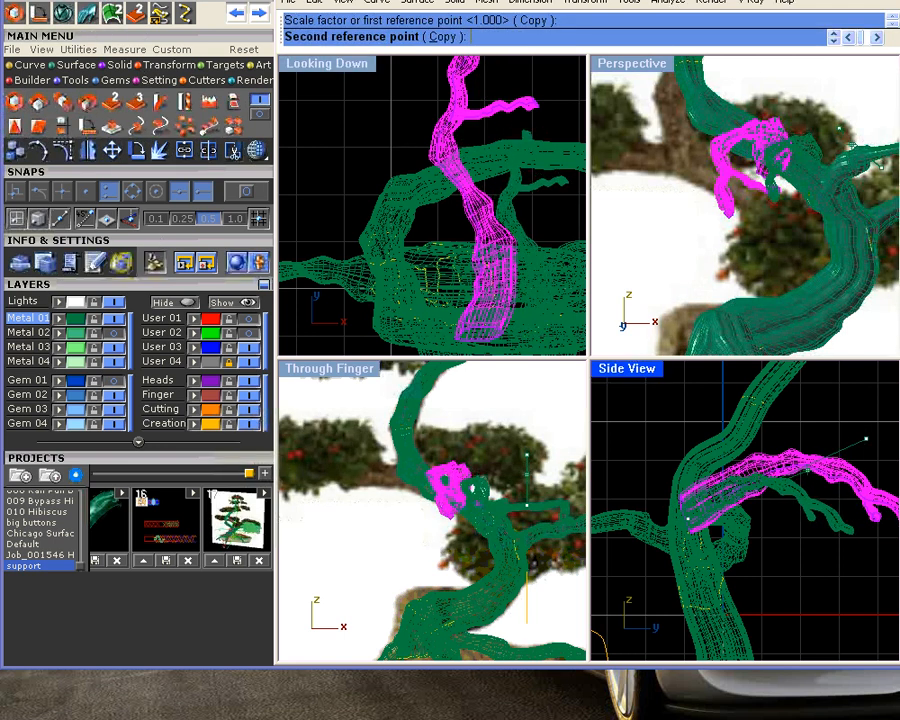
pyautogui.click(813, 462)
# Stretch the rear branch lengthwise from its base in the Side View, nudge it slightly and check the joint with the trunk
pyautogui.click(62, 102)
pyautogui.click(687, 511)
pyautogui.click(840, 492)
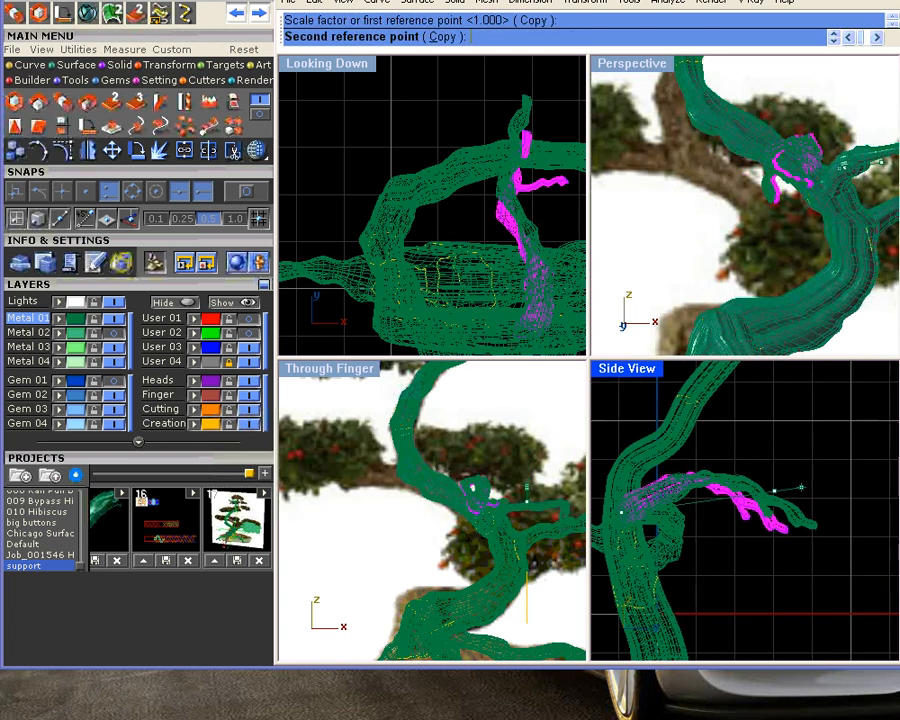
pyautogui.click(846, 476)
pyautogui.press('Return')
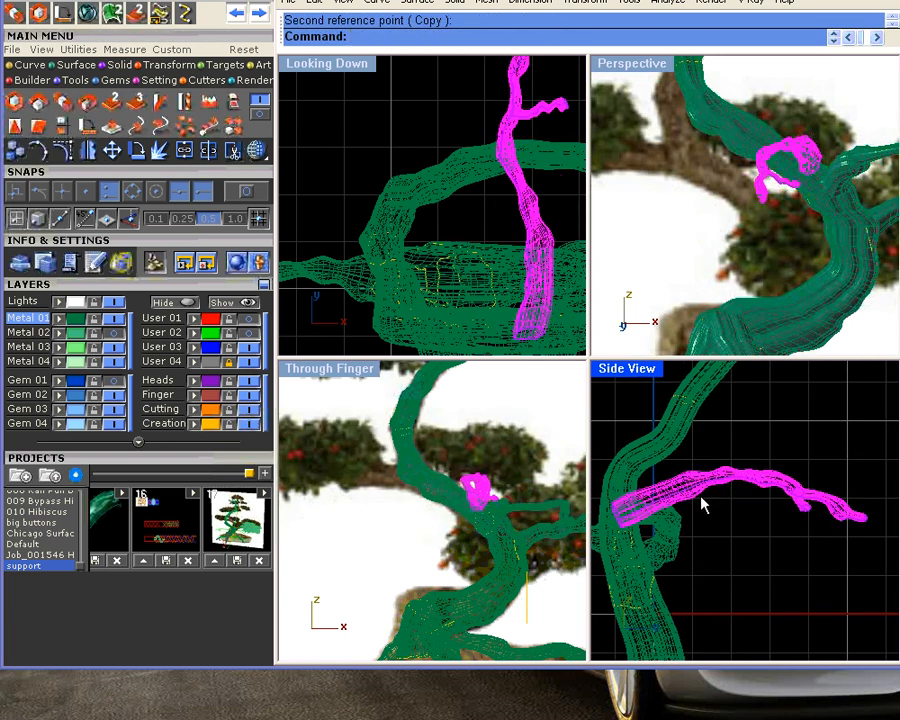
pyautogui.moveTo(697, 500)
pyautogui.mouseDown()
pyautogui.moveTo(709, 486)
pyautogui.moveTo(702, 495)
pyautogui.mouseUp()
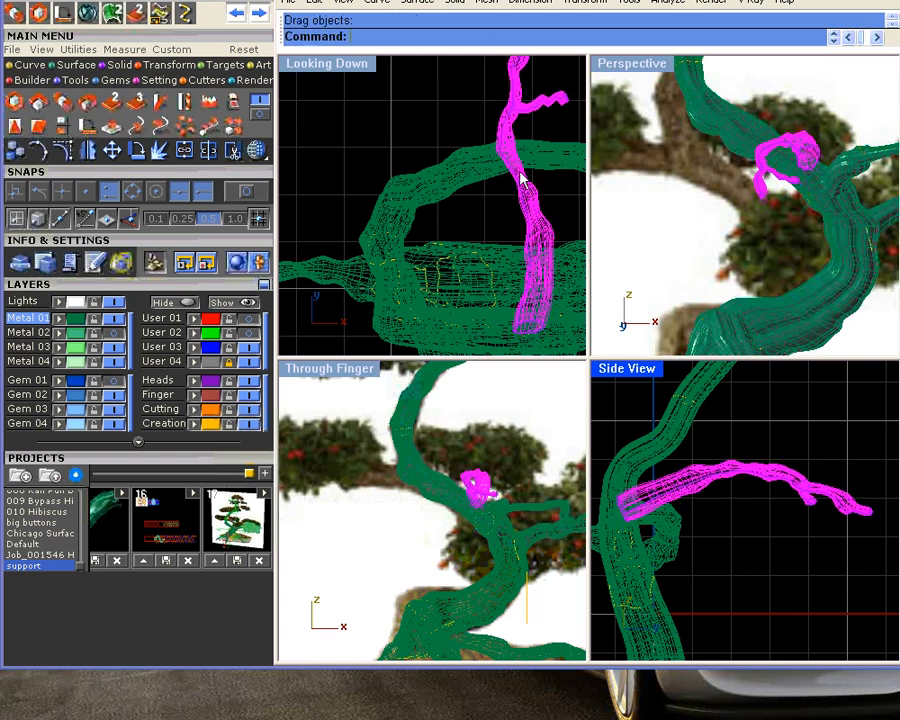
pyautogui.click(555, 237)
pyautogui.moveTo(705, 205); pyautogui.dragTo(612, 263, button='right')
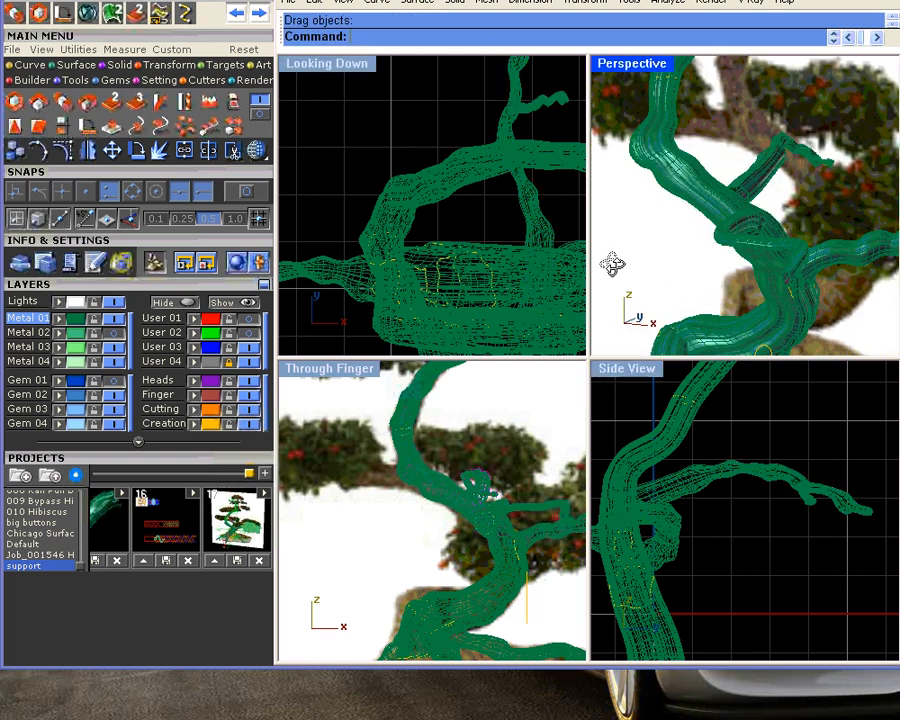
# Push the rear branch's base deeper into the trunk and lower the branch slightly in the Side View
pyautogui.click(512, 128)
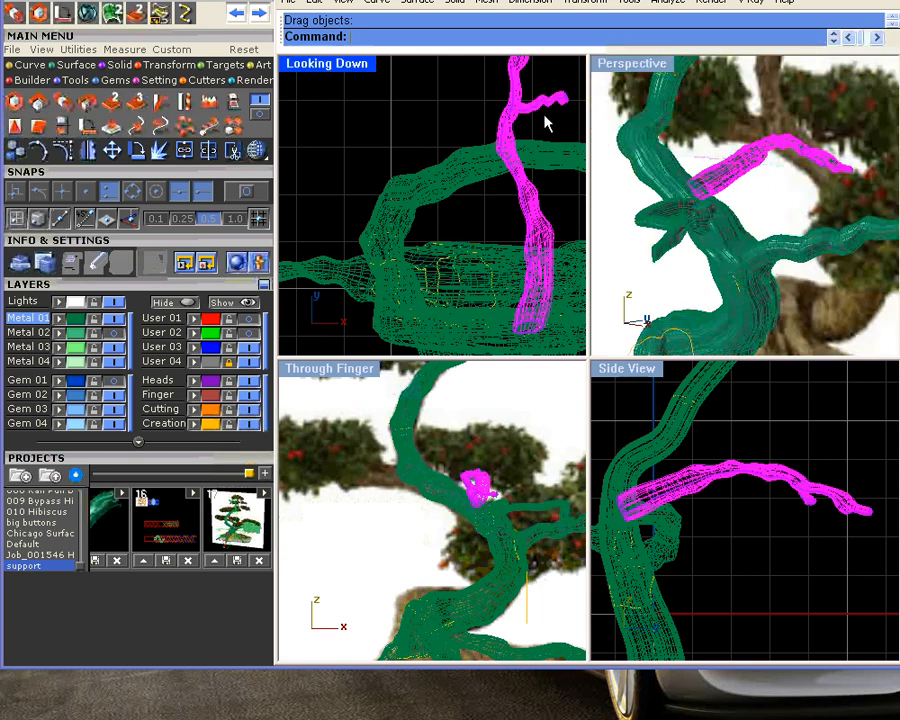
pyautogui.moveTo(712, 487); pyautogui.dragTo(703, 492)
pyautogui.click(494, 206)
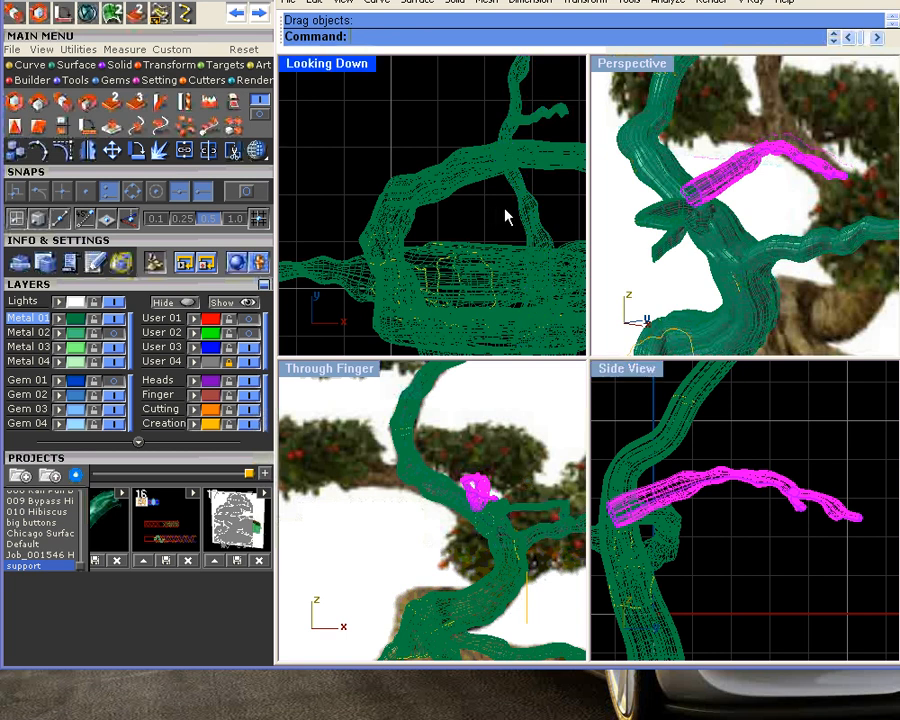
pyautogui.moveTo(668, 196); pyautogui.dragTo(628, 248, button='right')
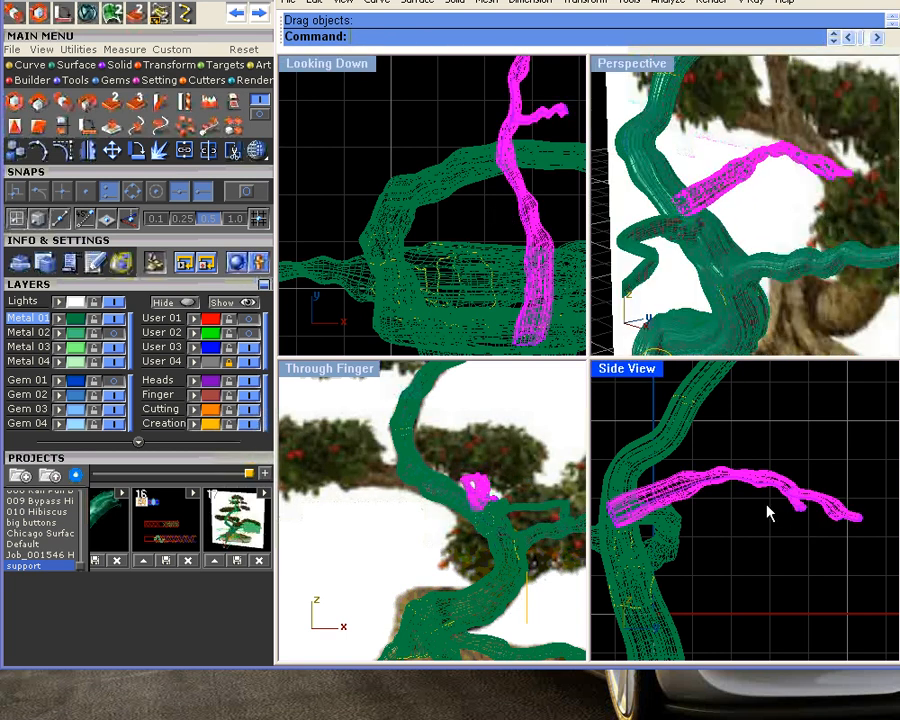
pyautogui.moveTo(743, 482); pyautogui.dragTo(745, 492)
pyautogui.click(769, 438)
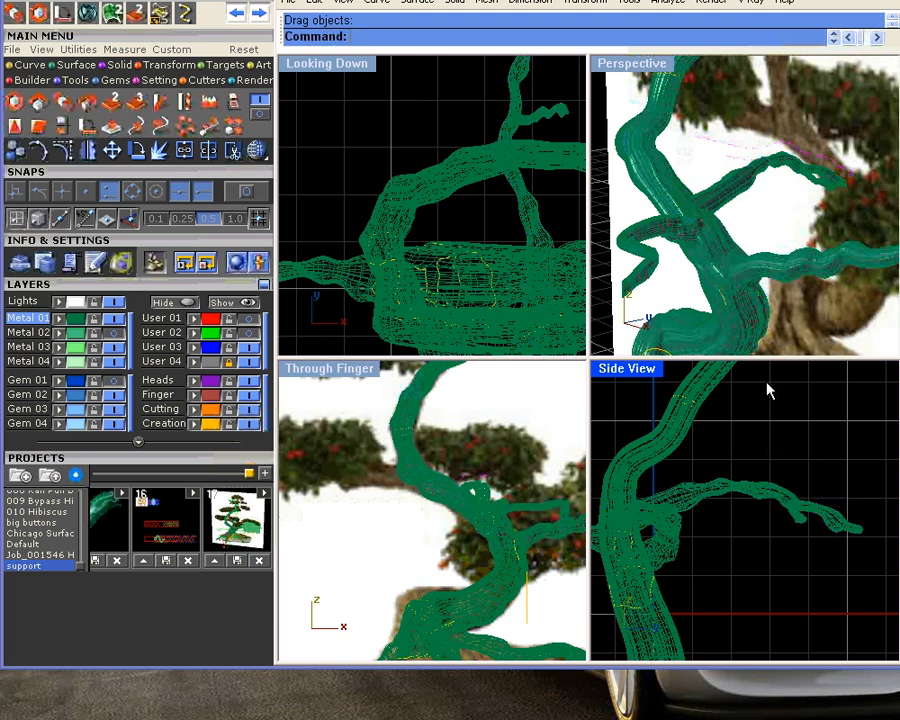
# Lower the rear branch and its offshoot a little further so the base sits inside the trunk
pyautogui.moveTo(721, 226); pyautogui.dragTo(686, 352, button='right')
pyautogui.scroll(4, 708, 243)
pyautogui.click(786, 522)
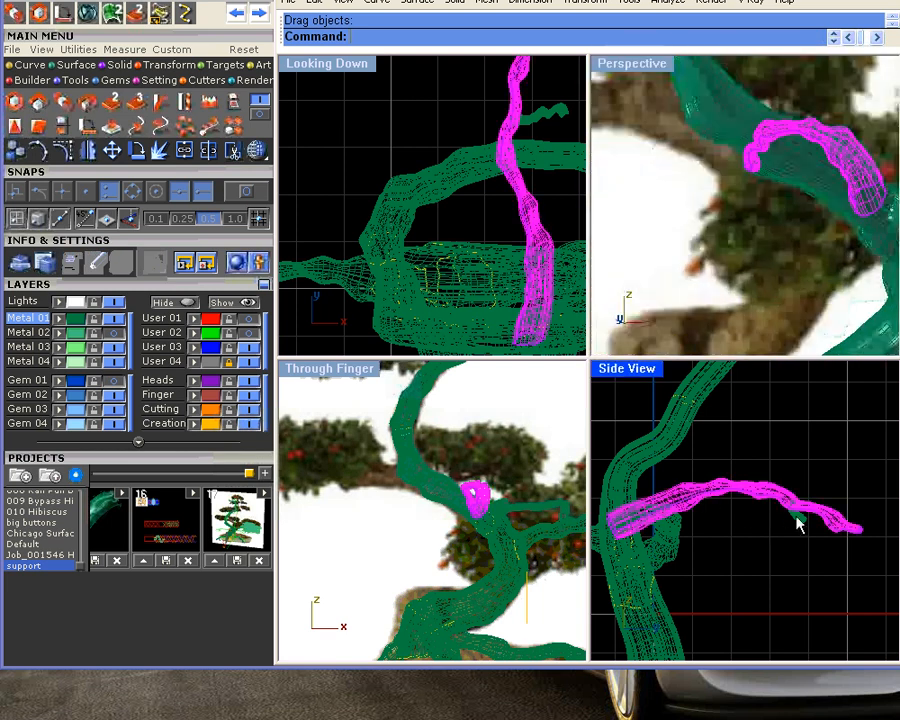
pyautogui.moveTo(724, 498); pyautogui.dragTo(721, 510)
pyautogui.press('Escape')
# Move the rear branch and its offshoot higher up the trunk, then raise them slightly in the Side View to fit the trunk's bend
pyautogui.moveTo(808, 235); pyautogui.dragTo(600, 290, button='right')
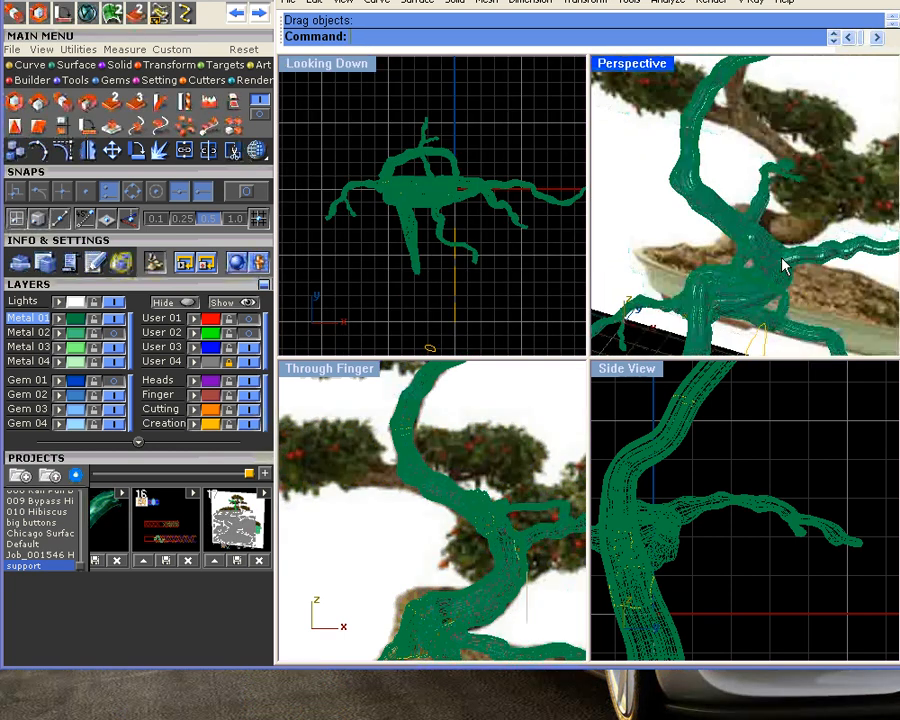
pyautogui.click(812, 540)
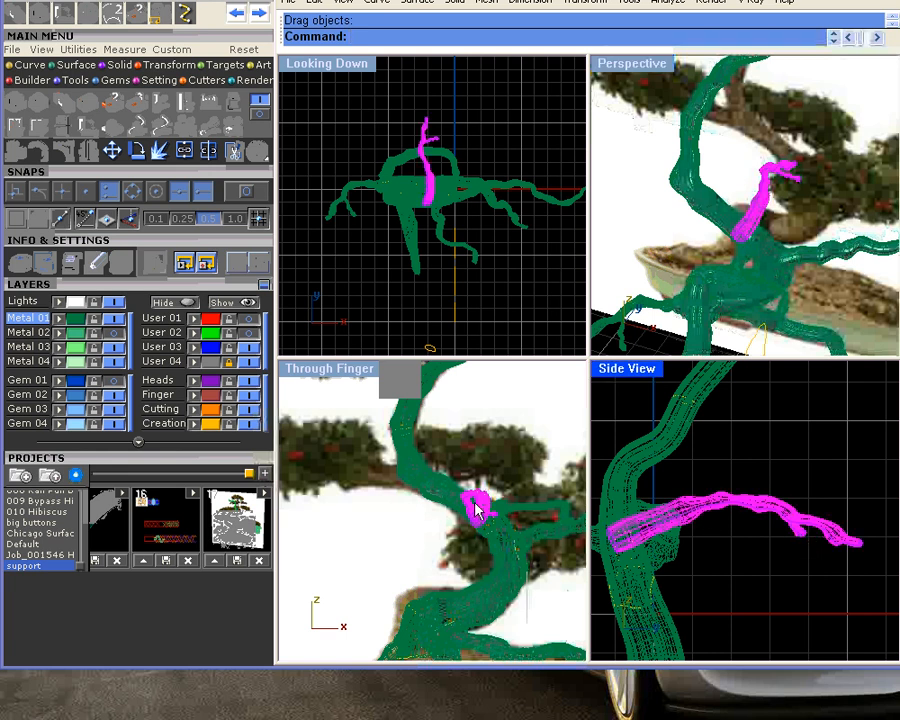
pyautogui.moveTo(476, 503); pyautogui.dragTo(445, 490)
pyautogui.scroll(4, 738, 213)
pyautogui.moveTo(711, 238); pyautogui.dragTo(796, 164, button='right')
pyautogui.moveTo(669, 496); pyautogui.dragTo(678, 477)
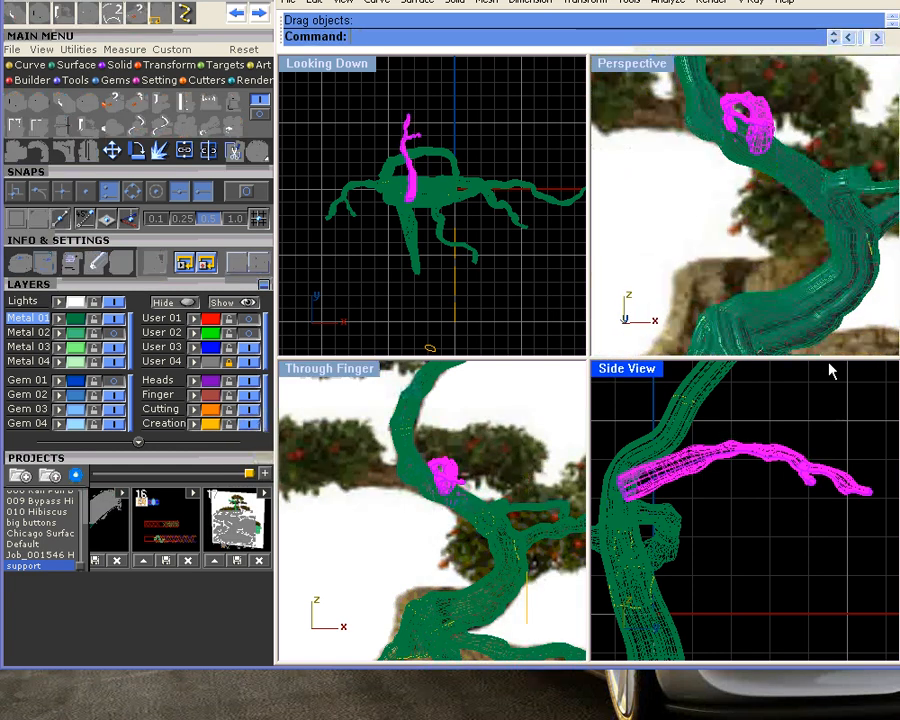
pyautogui.moveTo(757, 222); pyautogui.dragTo(832, 164, button='right')
pyautogui.click(618, 261)
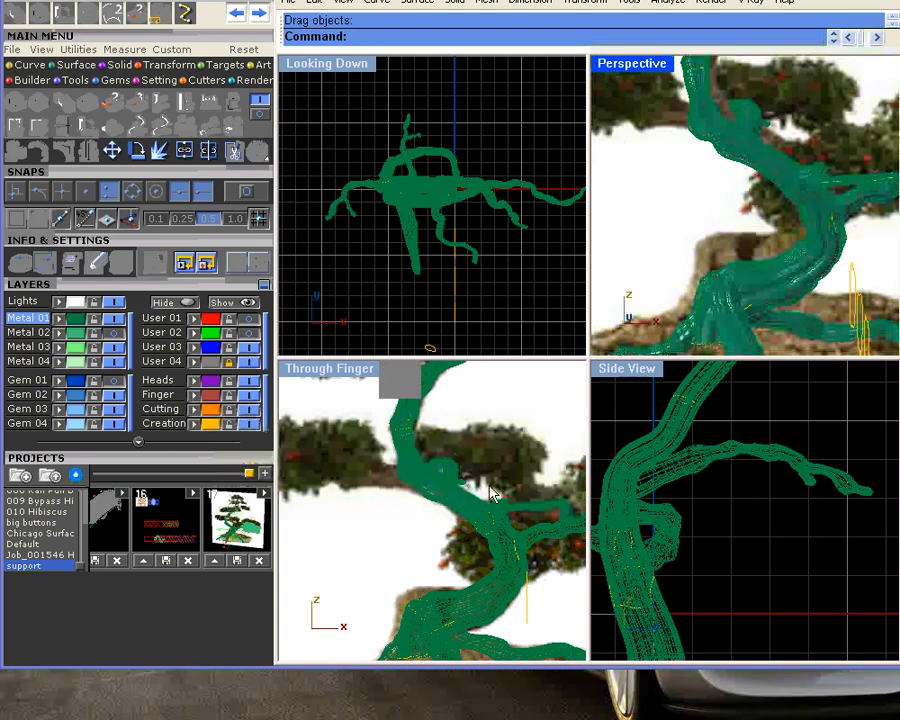
pyautogui.scroll(-3, 468, 483)
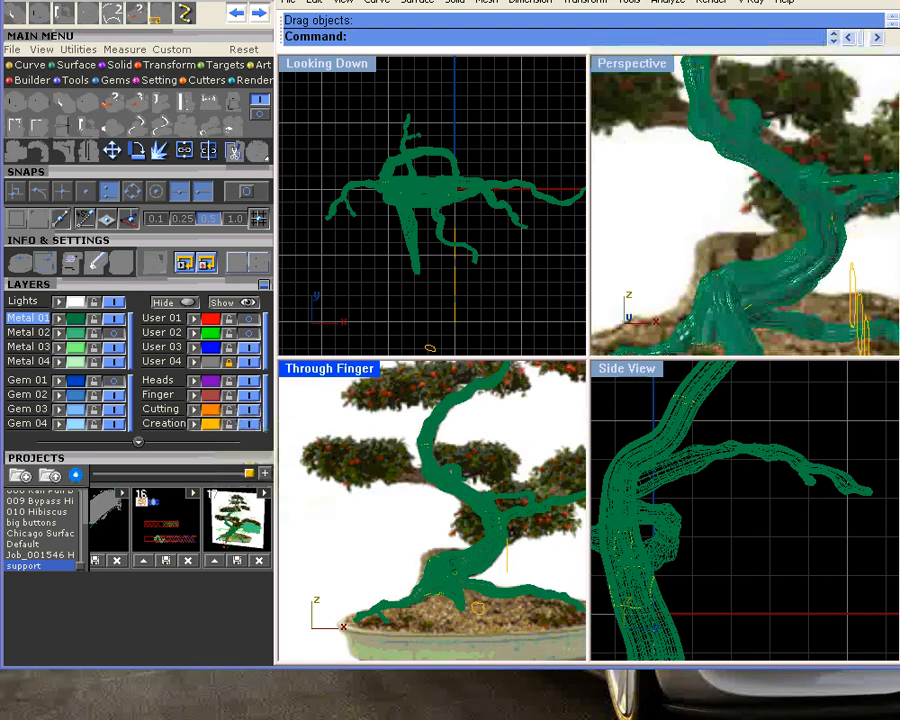
pyautogui.moveTo(752, 150); pyautogui.dragTo(735, 190, button='right')
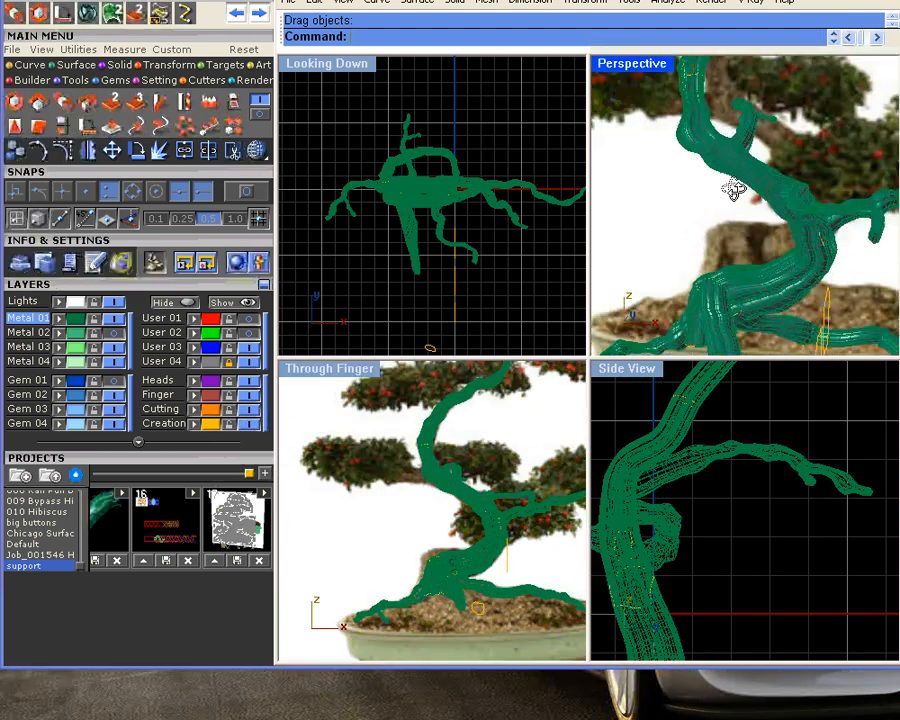
# Show the Metal 02 foliage layer and copy the outermost leaf cluster to the area behind the tree in the Looking Down view
pyautogui.click(112, 333)
pyautogui.scroll(-4, 488, 215)
pyautogui.moveTo(499, 256); pyautogui.dragTo(427, 254, button='right')
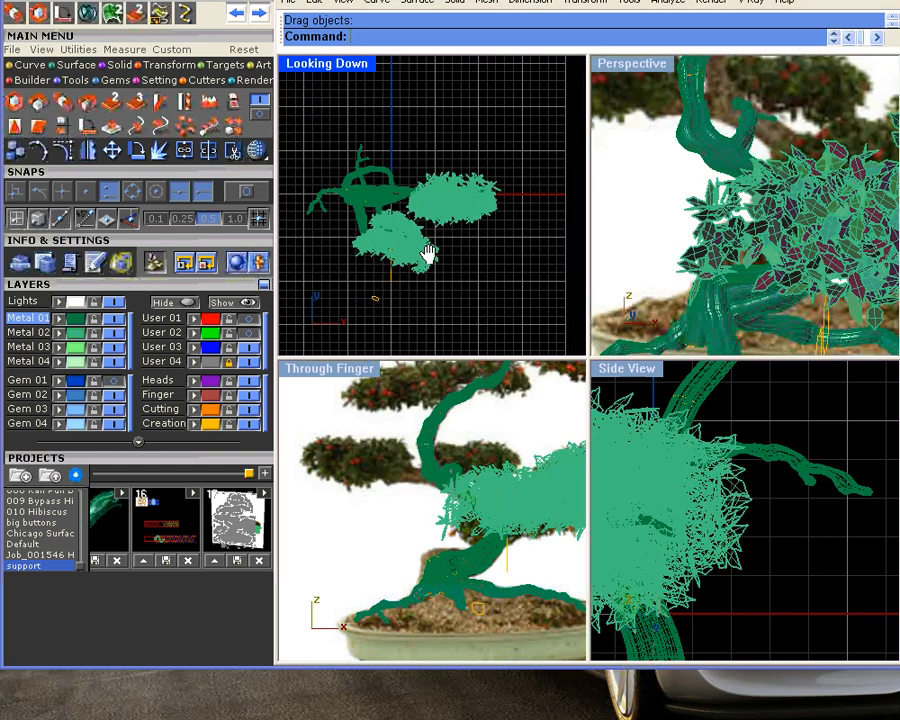
pyautogui.moveTo(448, 155); pyautogui.dragTo(433, 138)
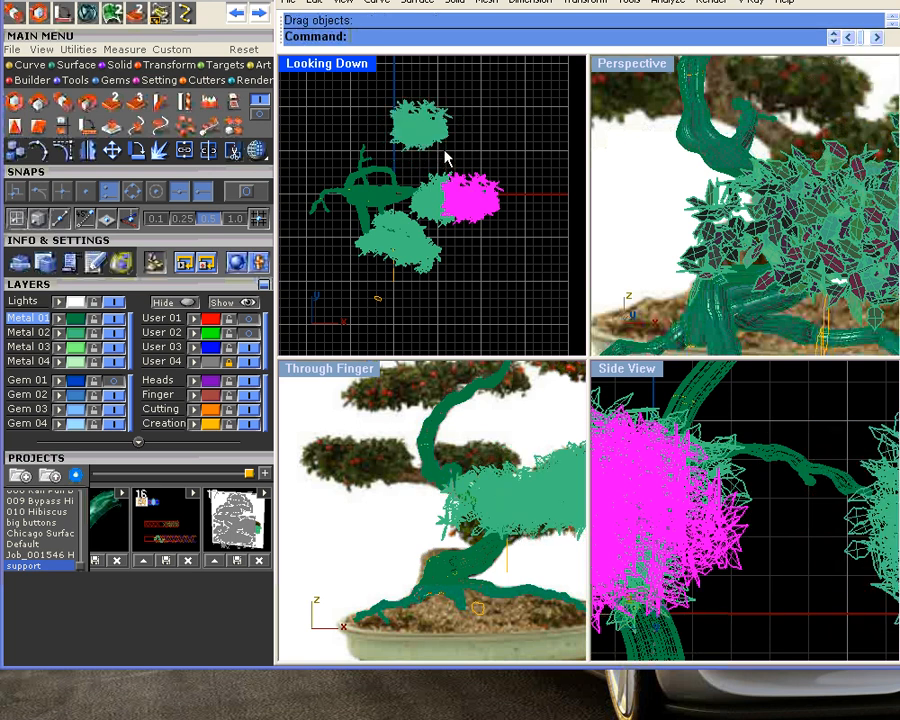
pyautogui.click(480, 137)
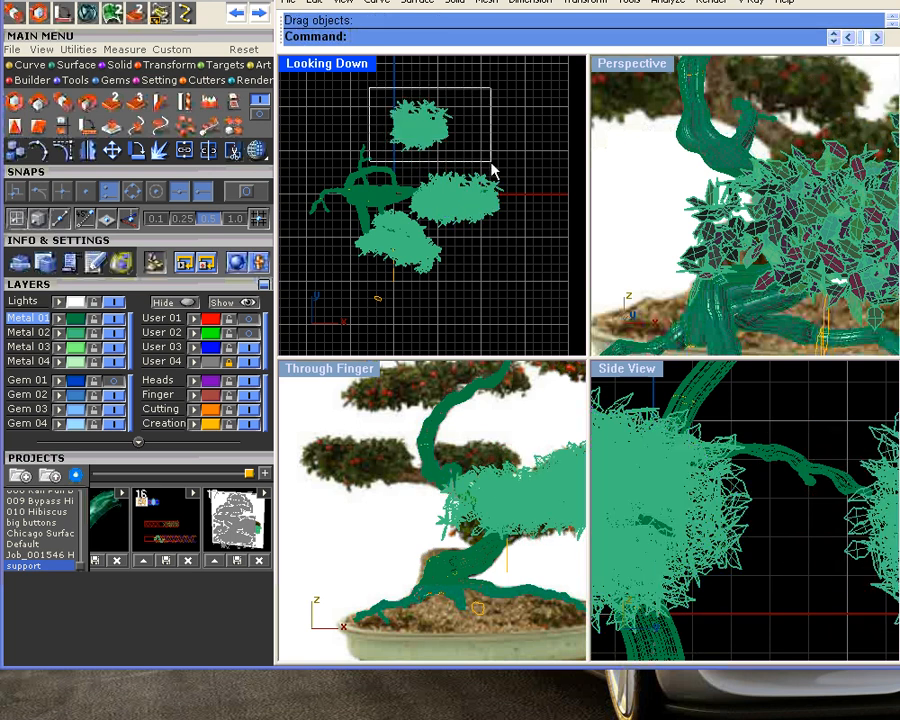
# Rotate the copied leaf cluster about a quarter turn in the Looking Down view so it points away from the trunk
pyautogui.moveTo(491, 172); pyautogui.dragTo(492, 172)
pyautogui.click(136, 152)
pyautogui.click(387, 123)
pyautogui.click(488, 133)
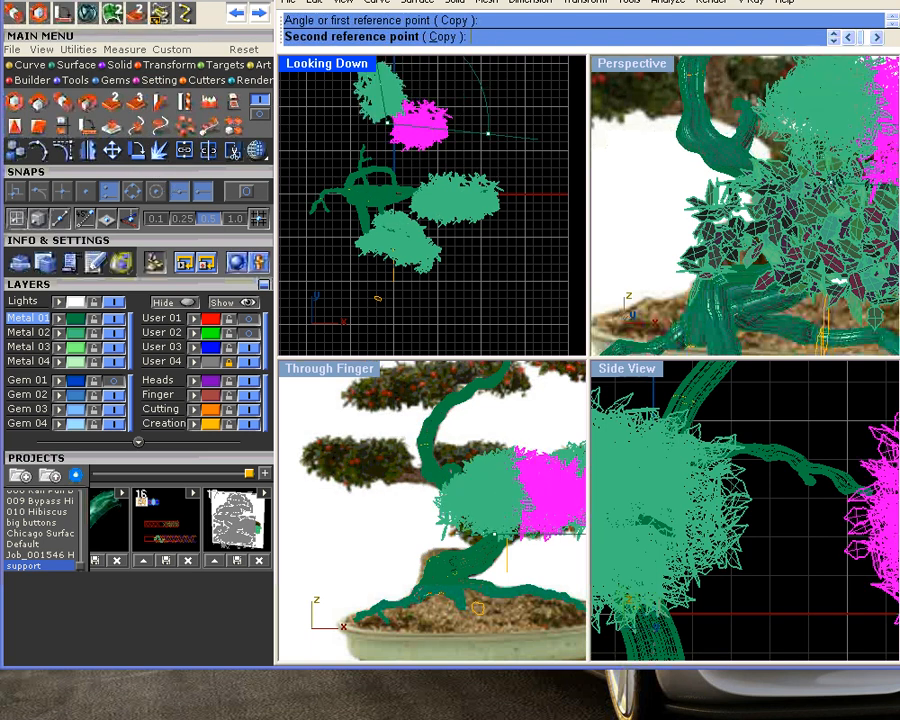
pyautogui.click(488, 133)
pyautogui.hotkey('ctrl', 'z')
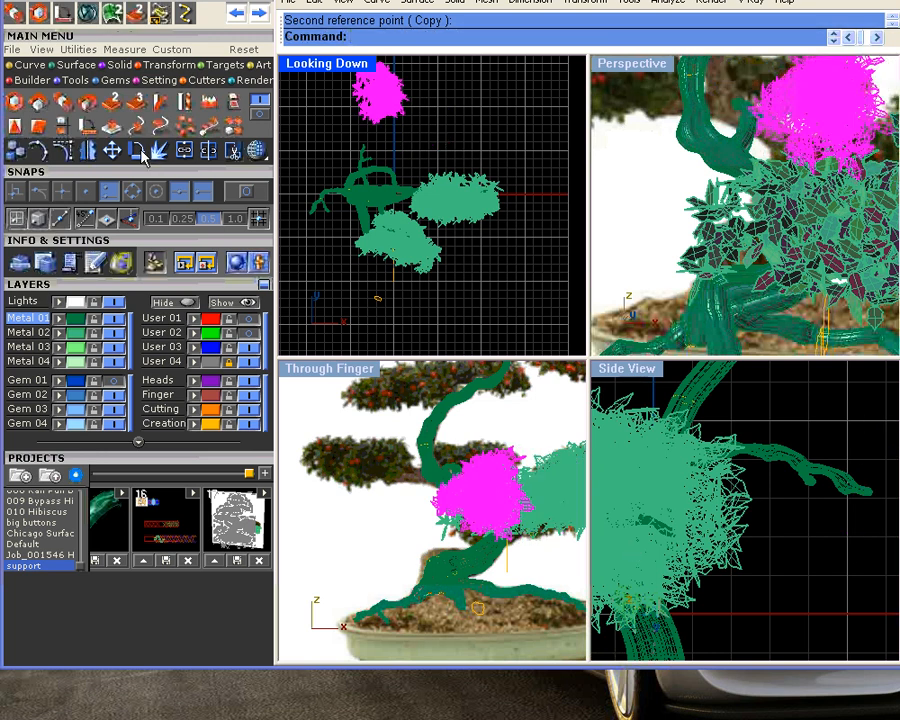
# Rotate the copied leaf cluster in the Through Finger view and move it over the rear branch in the Looking Down view
pyautogui.rightClick(490, 497)
pyautogui.click(490, 495)
pyautogui.click(501, 423)
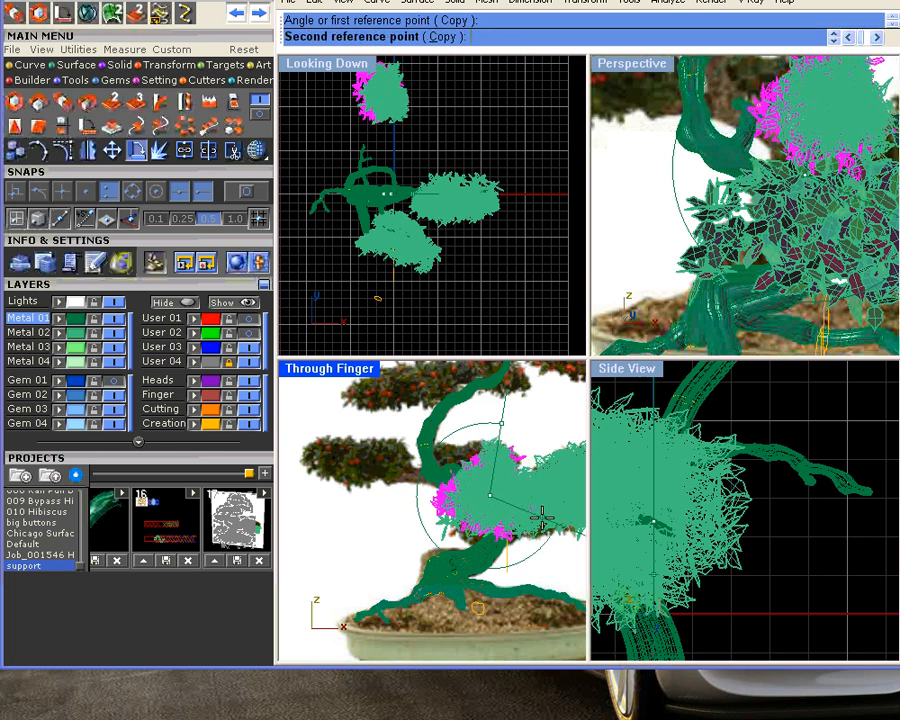
pyautogui.click(548, 511)
pyautogui.moveTo(388, 107); pyautogui.dragTo(372, 172)
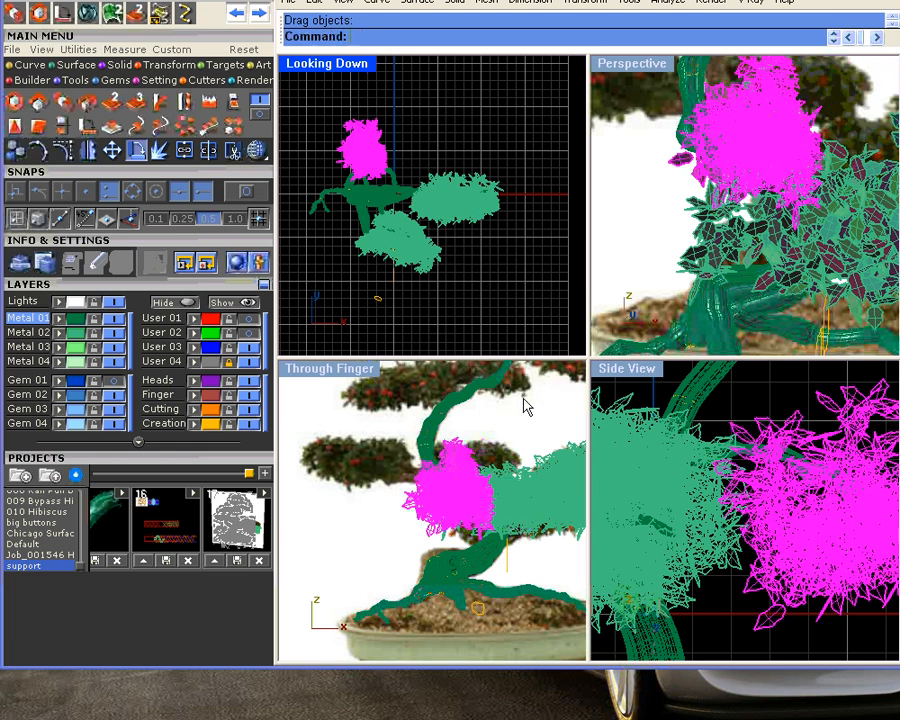
# Rotate the rear leaf cluster further in the Through Finger view and raise it to the height of the rear branch
pyautogui.rightClick(137, 150)
pyautogui.click(455, 487)
pyautogui.click(488, 440)
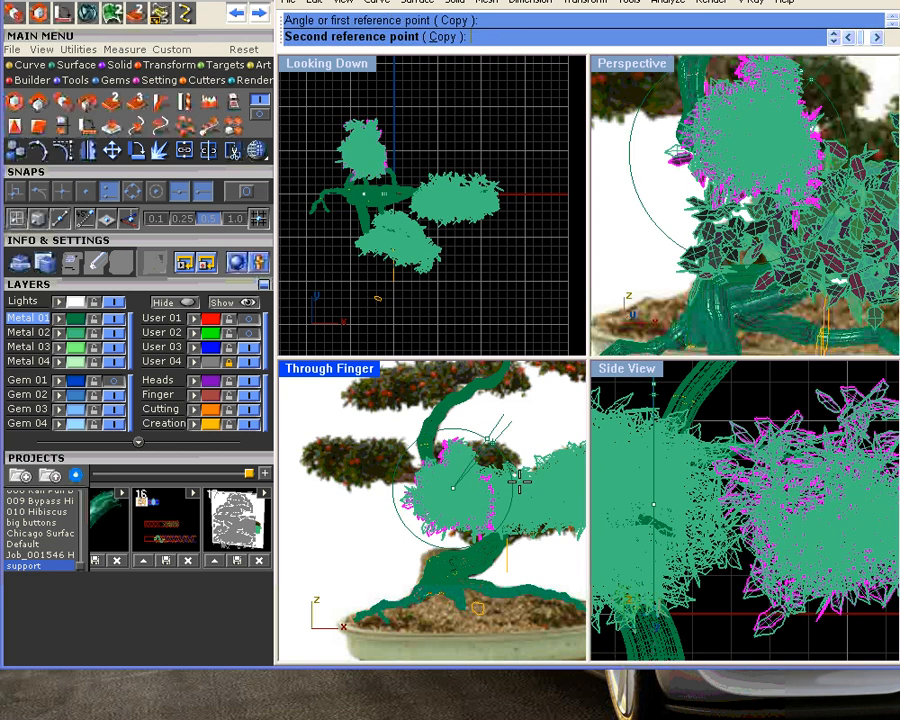
pyautogui.click(493, 510)
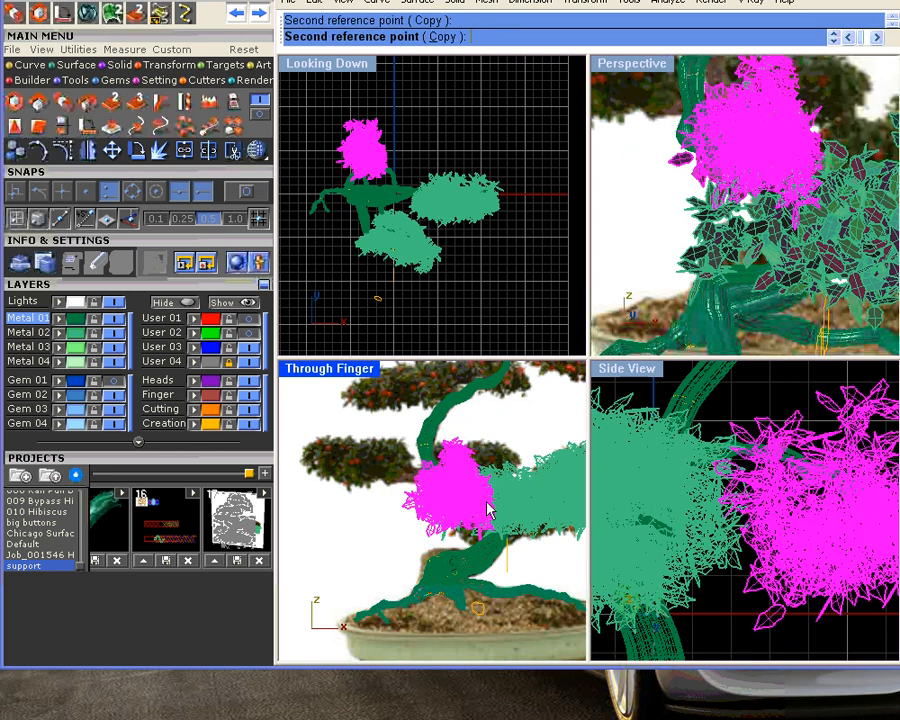
pyautogui.moveTo(446, 489); pyautogui.dragTo(446, 469)
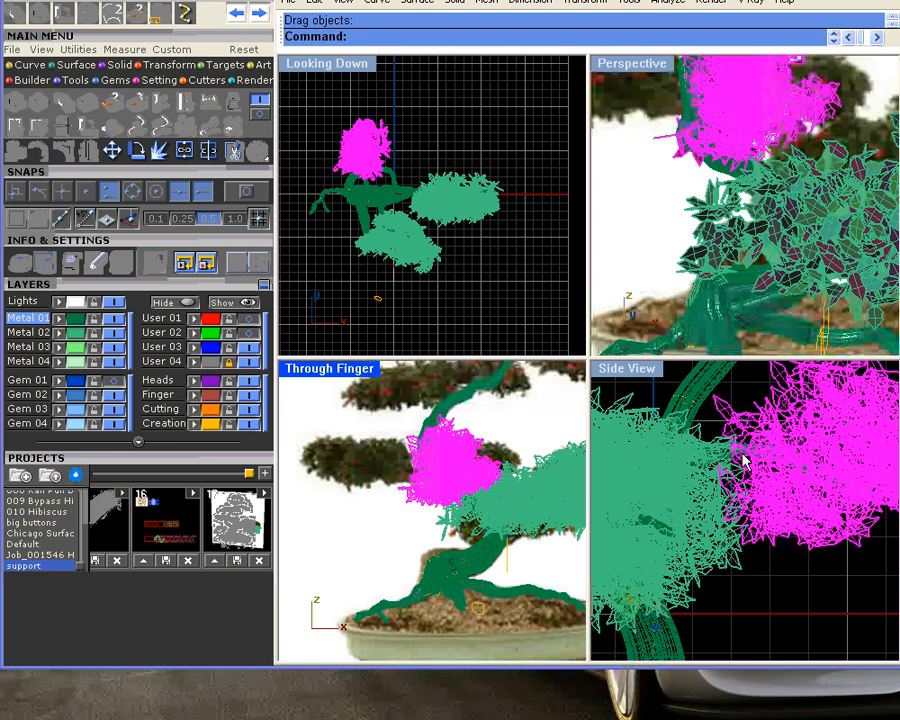
pyautogui.scroll(-2, 785, 480)
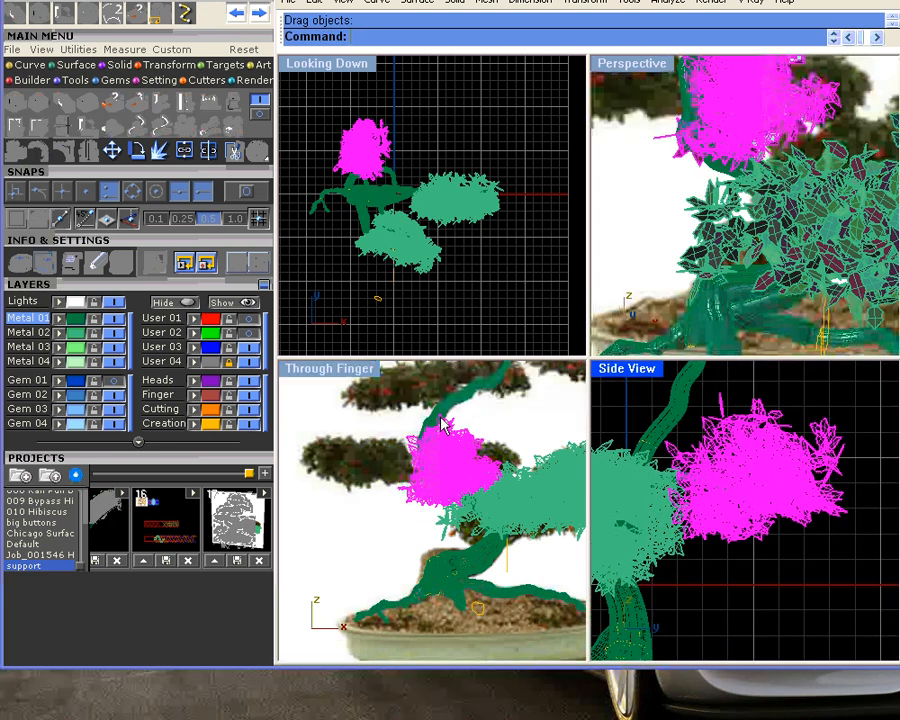
pyautogui.click(398, 125)
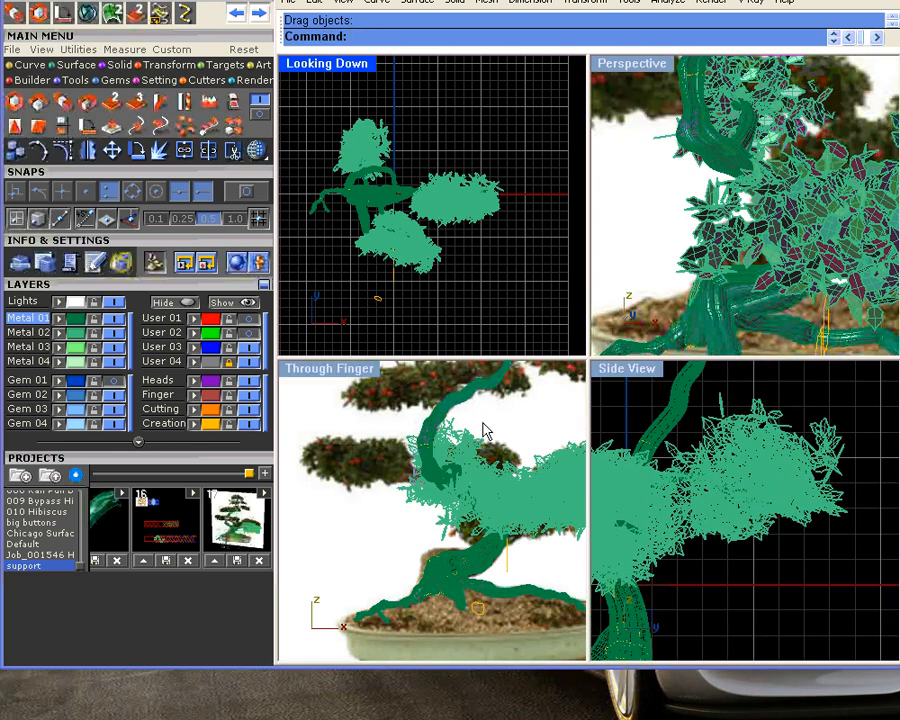
# Make Metal 02 the current layer and hide the Metal 01 and Creation layers to isolate the foliage
pyautogui.click(119, 318)
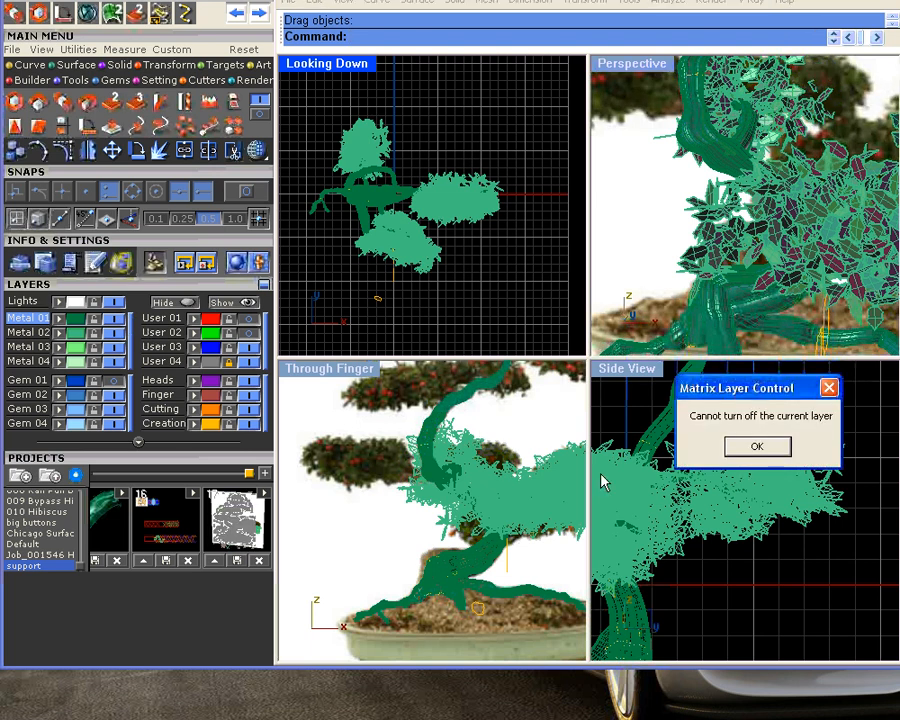
pyautogui.click(762, 452)
pyautogui.click(80, 334)
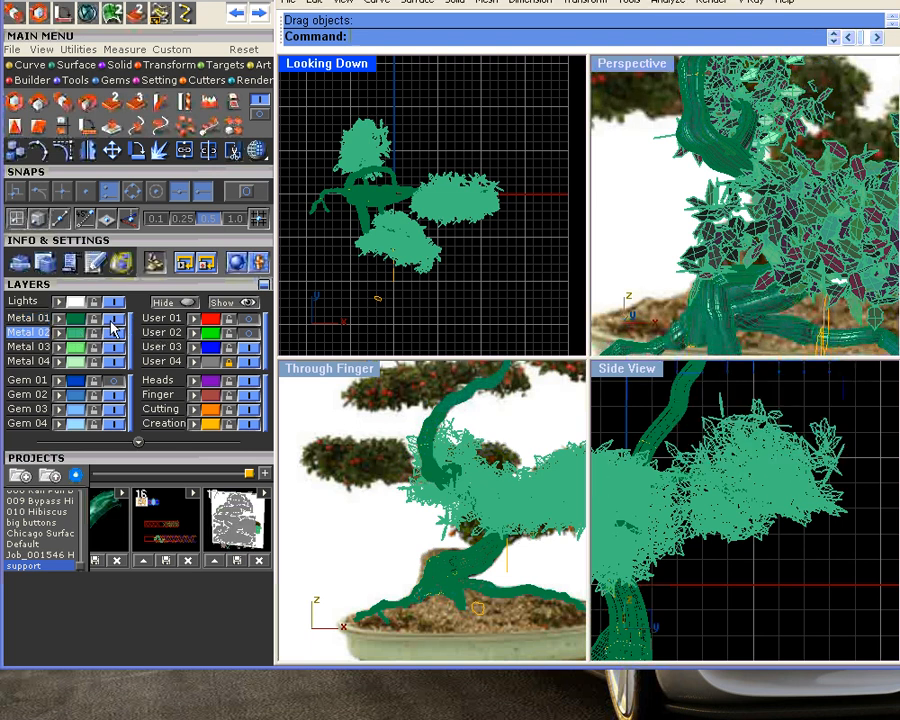
pyautogui.click(117, 319)
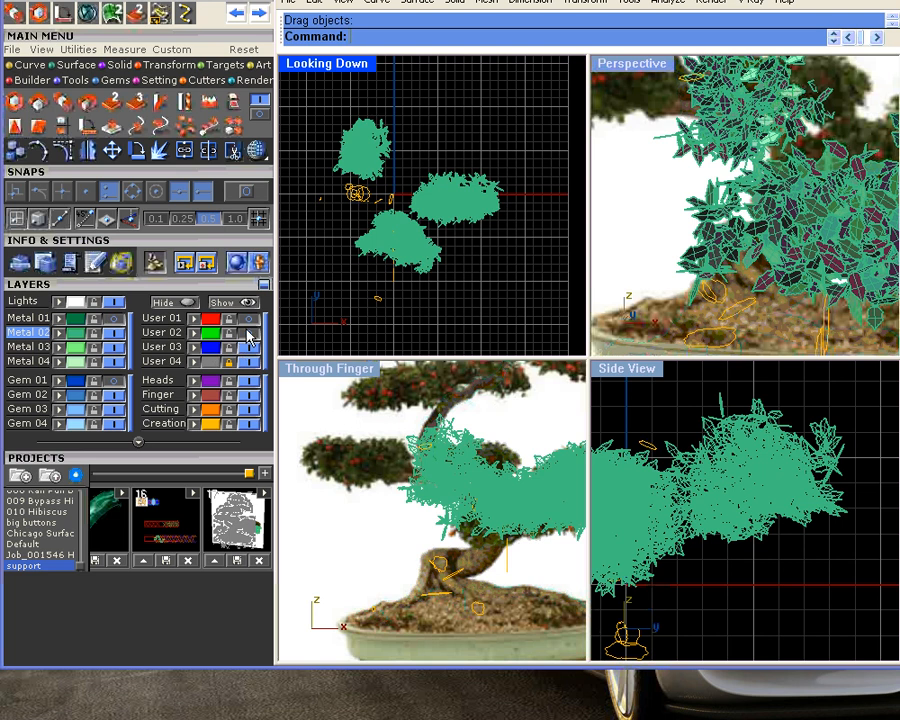
pyautogui.click(251, 425)
# Select the leaf groups sticking out above the rear cluster and move them down and inward in the Through Finger view
pyautogui.scroll(6, 452, 446)
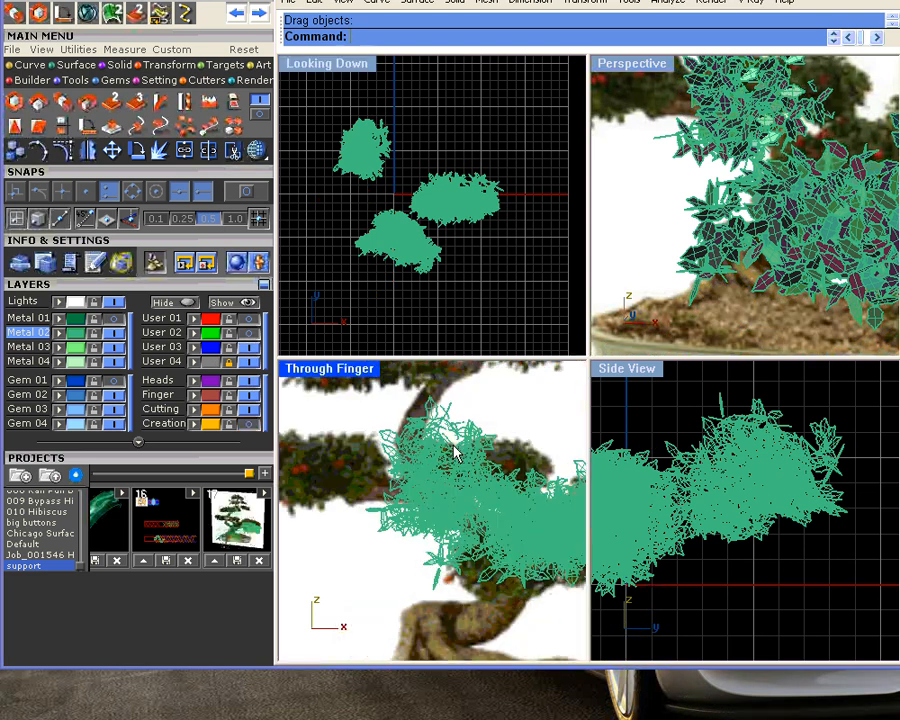
pyautogui.moveTo(415, 476); pyautogui.dragTo(418, 441, button='right')
pyautogui.moveTo(340, 420); pyautogui.dragTo(468, 478)
pyautogui.click(420, 455)
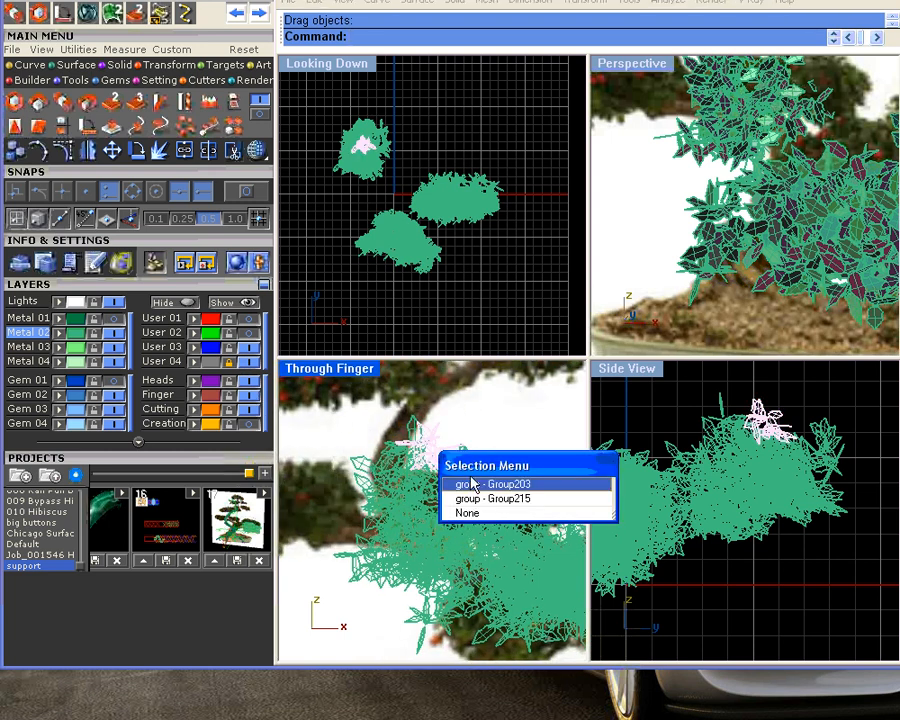
pyautogui.click(470, 484)
pyautogui.keyDown('shift'); pyautogui.click(362, 470); pyautogui.keyUp('shift')
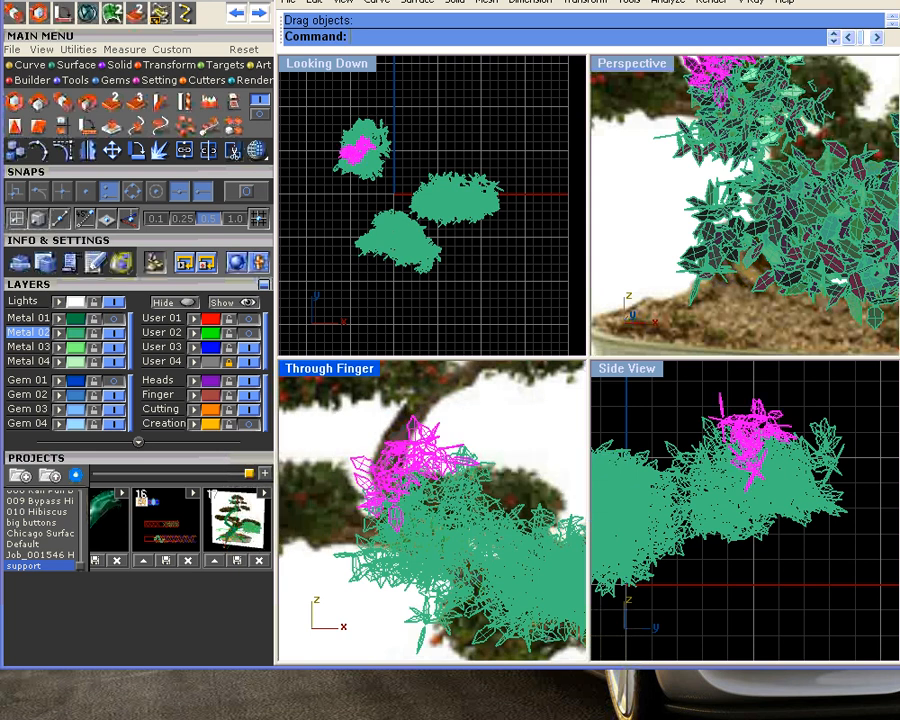
pyautogui.moveTo(419, 460); pyautogui.dragTo(470, 484)
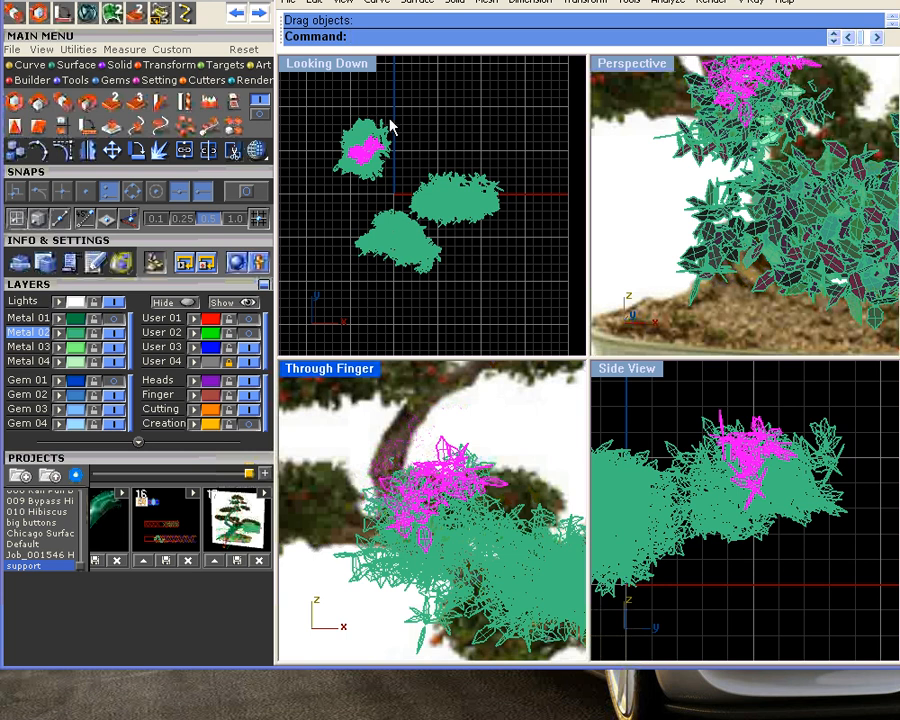
# Rotate the whole rear leaf cluster about its middle in the Looking Down view
pyautogui.scroll(4, 360, 128)
pyautogui.moveTo(360, 128); pyautogui.dragTo(436, 151, button='right')
pyautogui.moveTo(375, 114); pyautogui.dragTo(512, 242)
pyautogui.hotkey('ctrl', 'r')
pyautogui.click(448, 180)
pyautogui.click(371, 165)
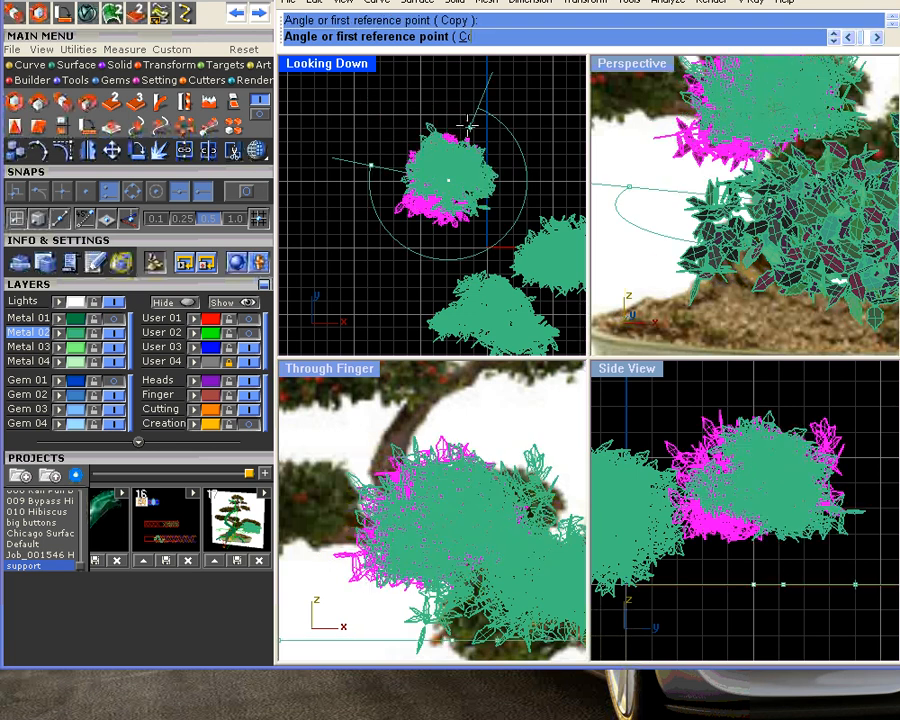
pyautogui.click(476, 185)
pyautogui.press('Return')
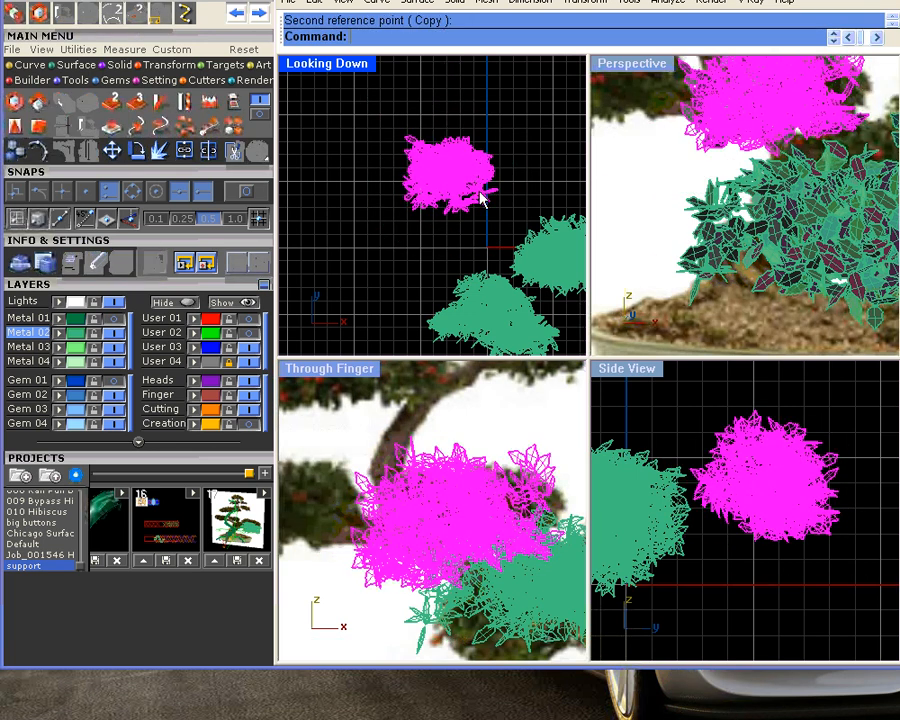
# Move leaves at the rear cluster's edge slightly outward in the Looking Down view
pyautogui.click(474, 233)
pyautogui.moveTo(442, 118); pyautogui.dragTo(494, 181)
pyautogui.click(535, 183)
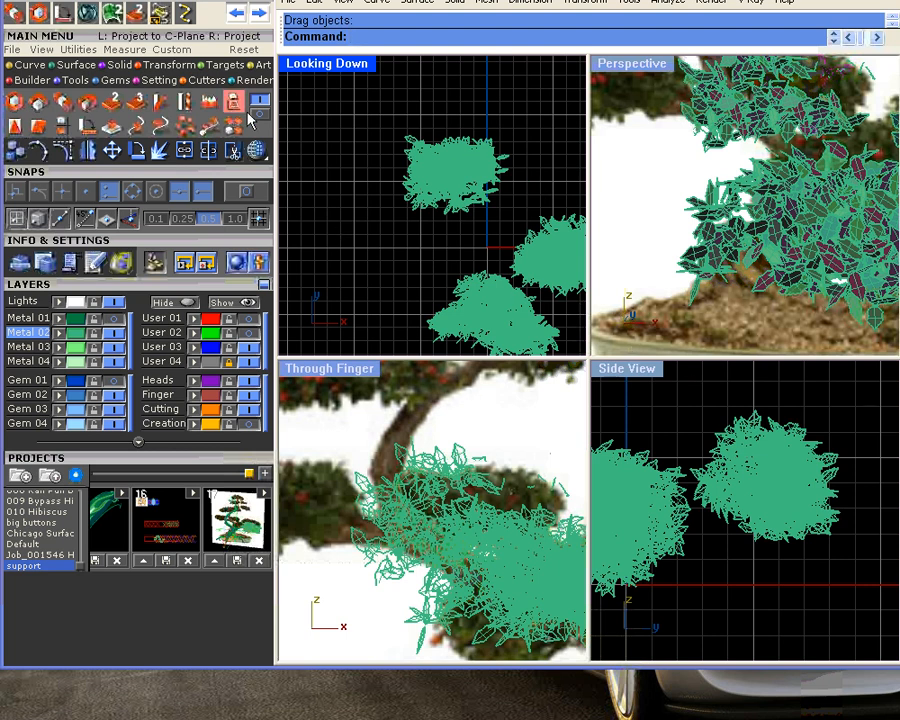
# Undo the last leaf move, inspect the foliage from the front and in perspective, and redo the move
pyautogui.click(236, 13)
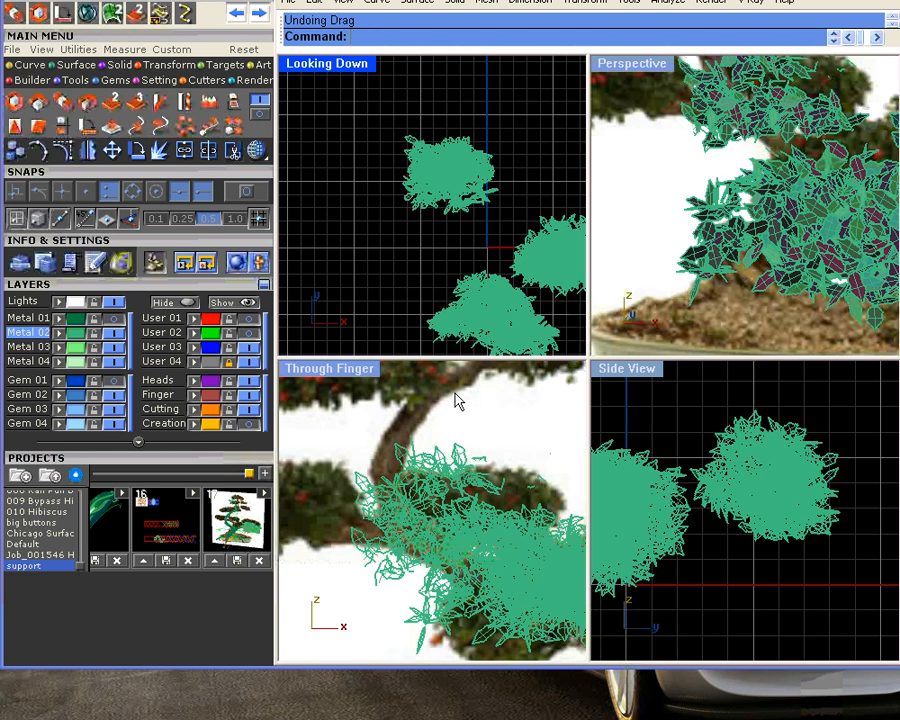
pyautogui.scroll(-3, 424, 445)
pyautogui.scroll(-3, 424, 445)
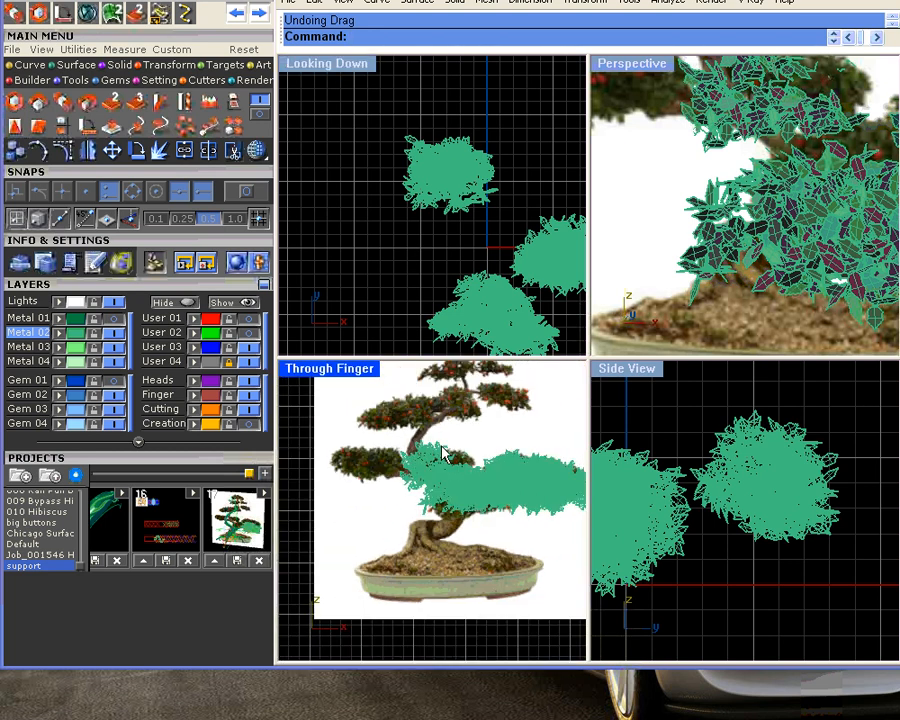
pyautogui.click(703, 226)
pyautogui.moveTo(703, 226); pyautogui.dragTo(285, 250, button='right')
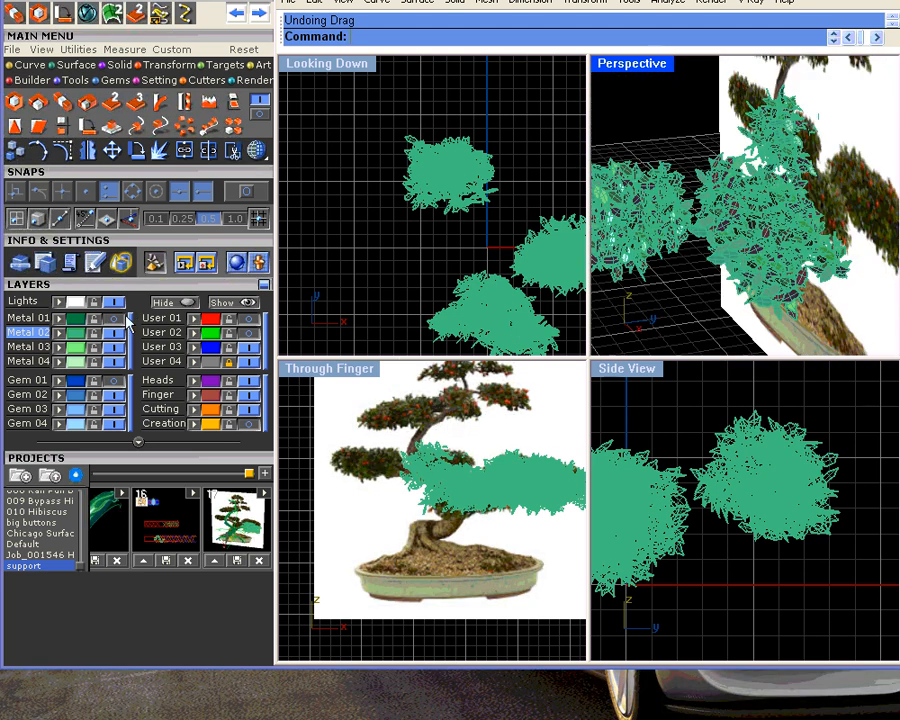
pyautogui.click(257, 15)
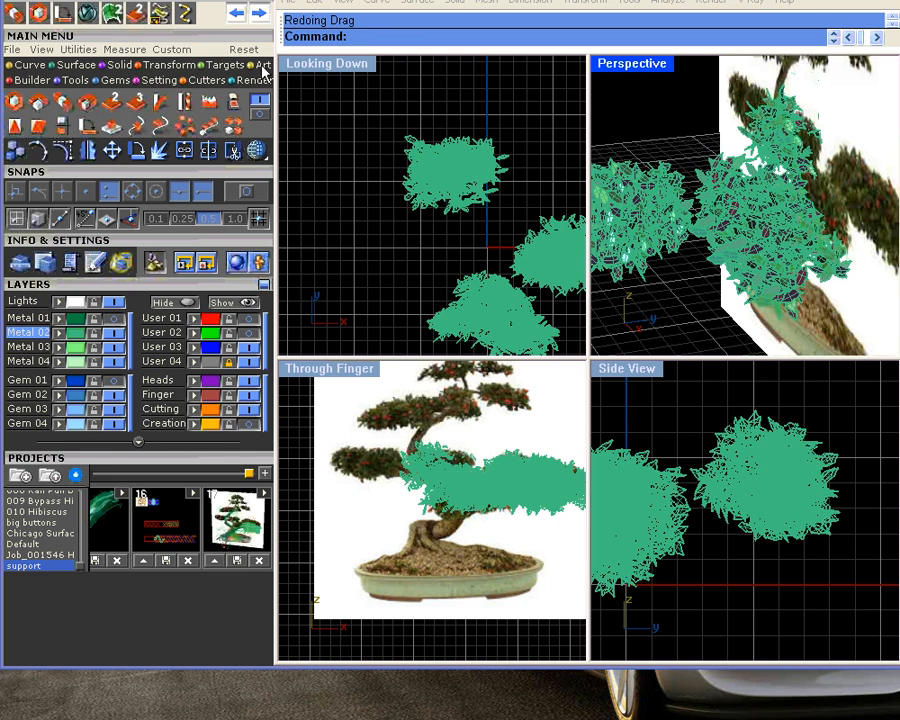
# Toggle the reference picture's layer User 04 off and on, and move the picture back behind the rear leaf cluster
pyautogui.click(248, 363)
pyautogui.moveTo(492, 442); pyautogui.dragTo(431, 418, button='right')
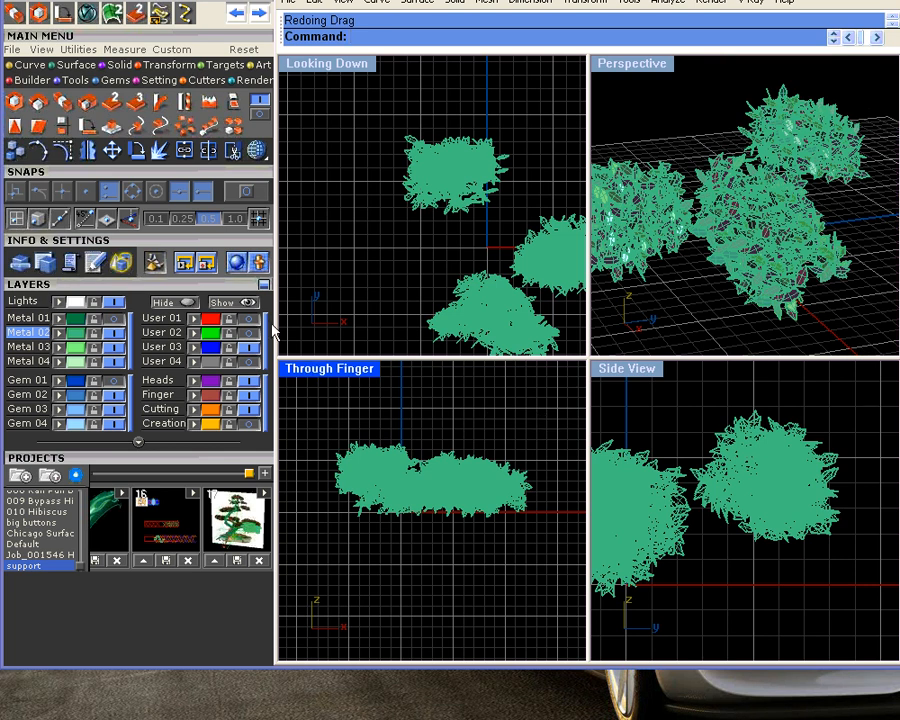
pyautogui.click(247, 363)
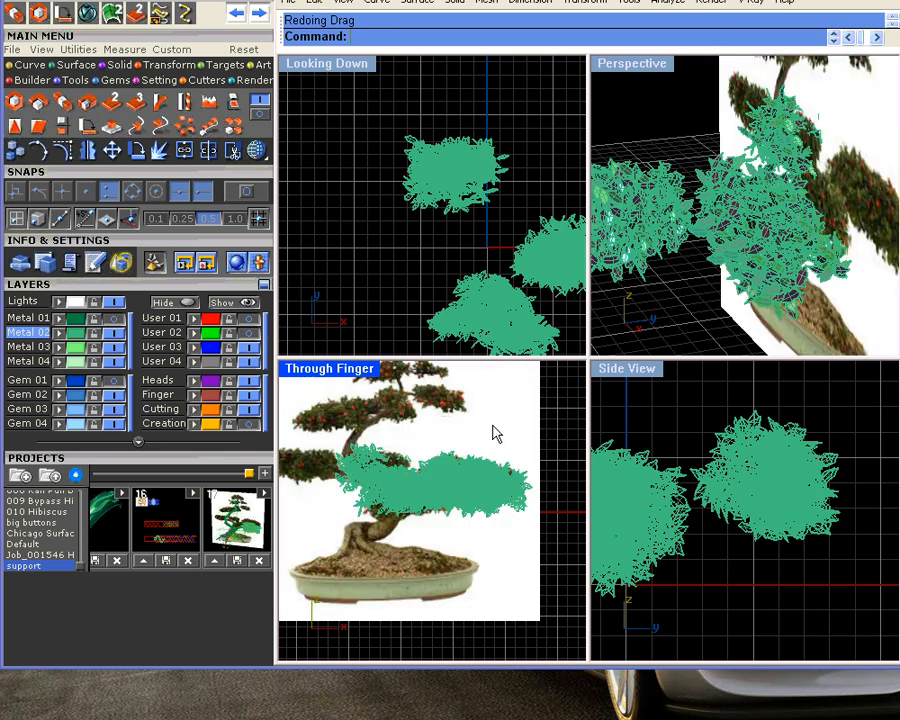
pyautogui.click(438, 255)
pyautogui.scroll(-2, 438, 255)
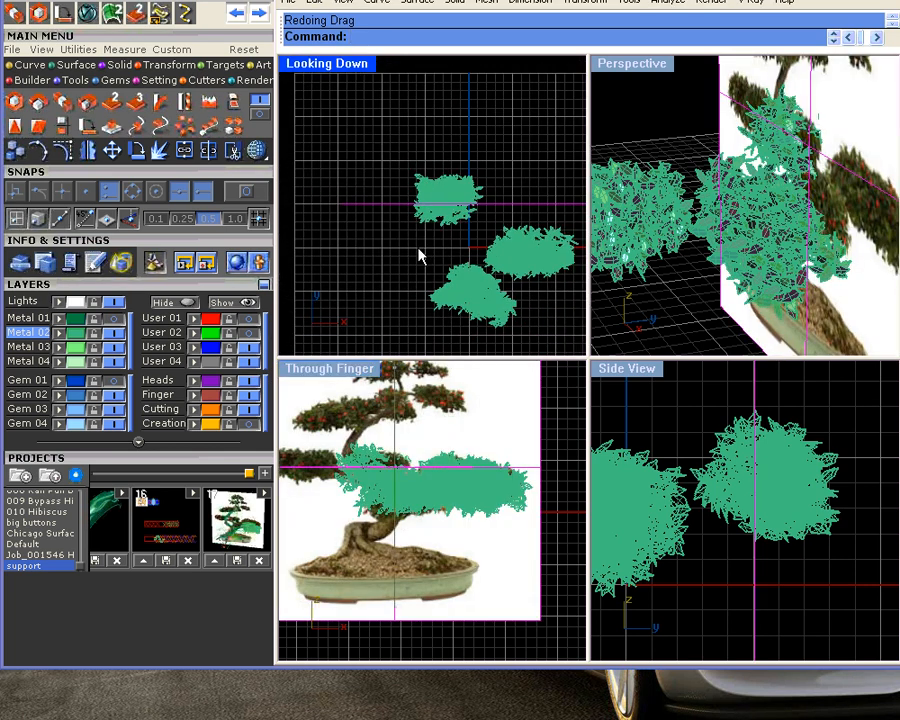
pyautogui.scroll(-1, 420, 255)
pyautogui.click(460, 428)
pyautogui.scroll(-2, 462, 432)
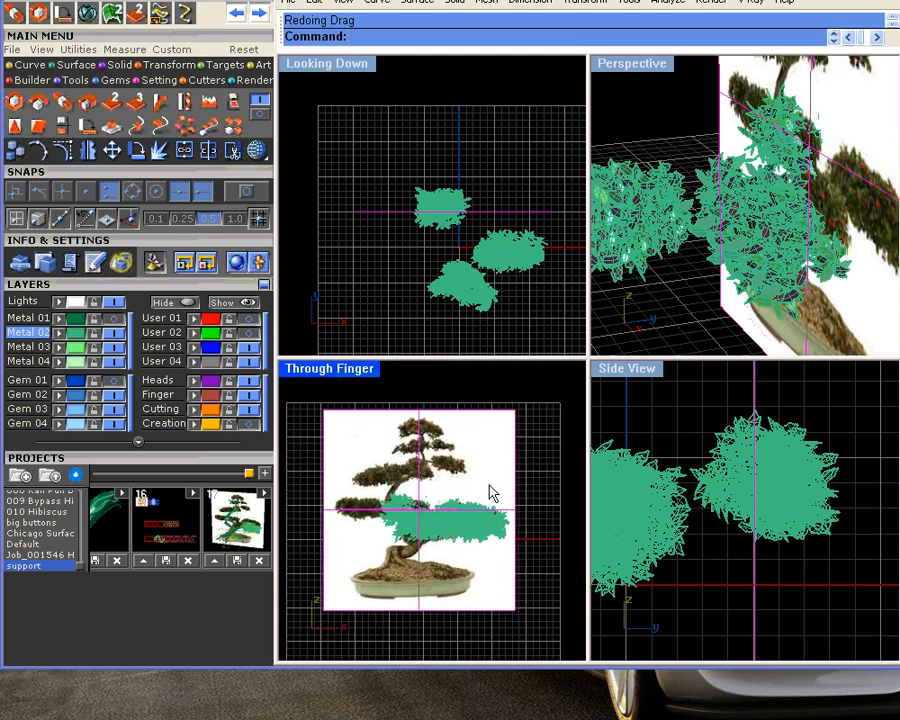
pyautogui.keyDown('ctrl'); pyautogui.moveTo(486, 448); pyautogui.dragTo(492, 500); pyautogui.keyUp('ctrl')
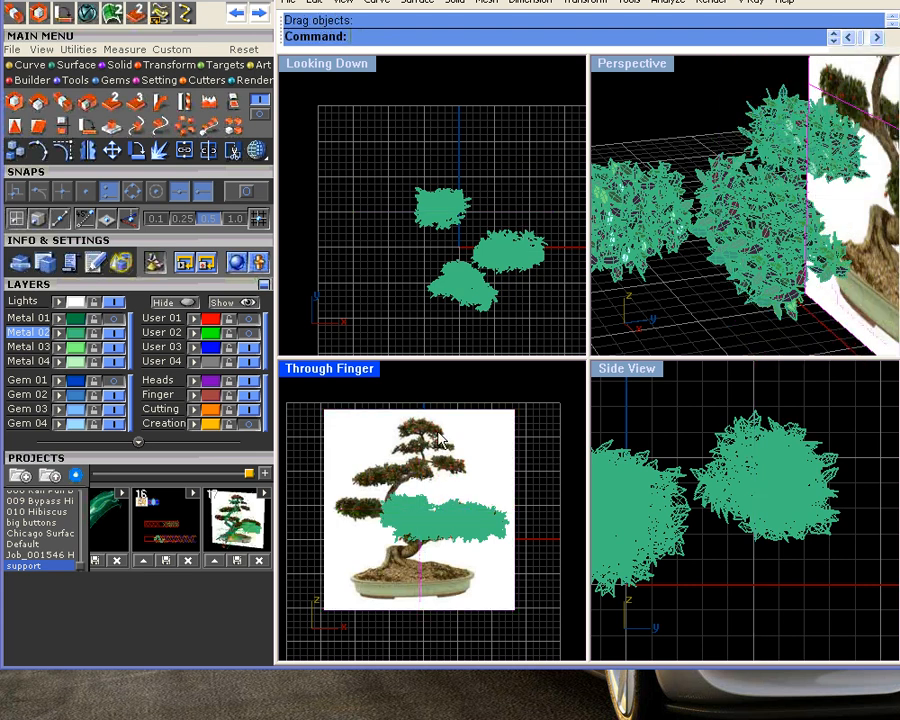
pyautogui.scroll(3, 424, 509)
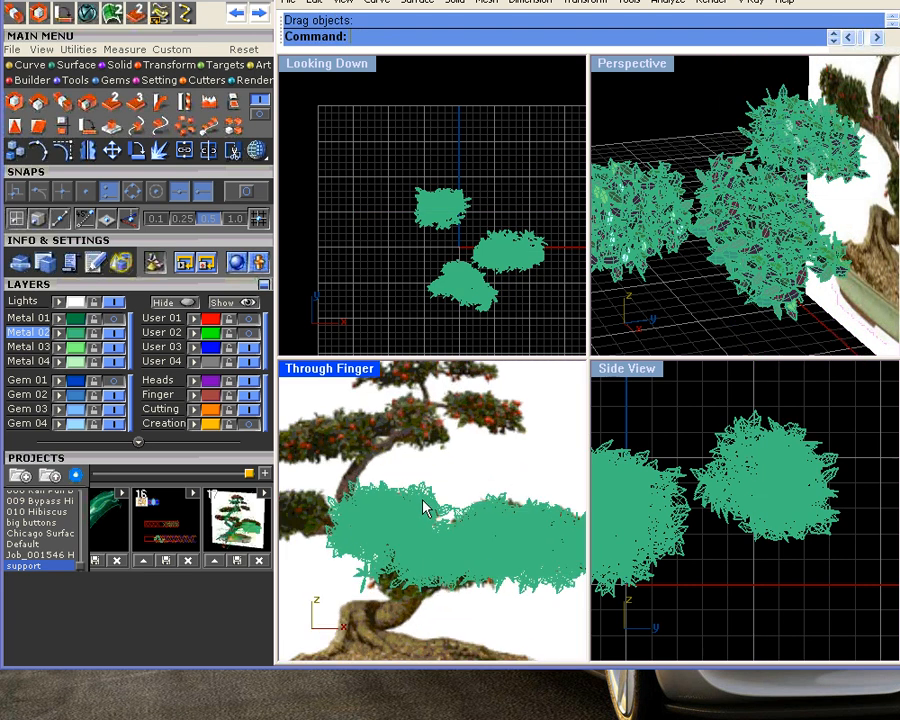
pyautogui.scroll(-2, 423, 502)
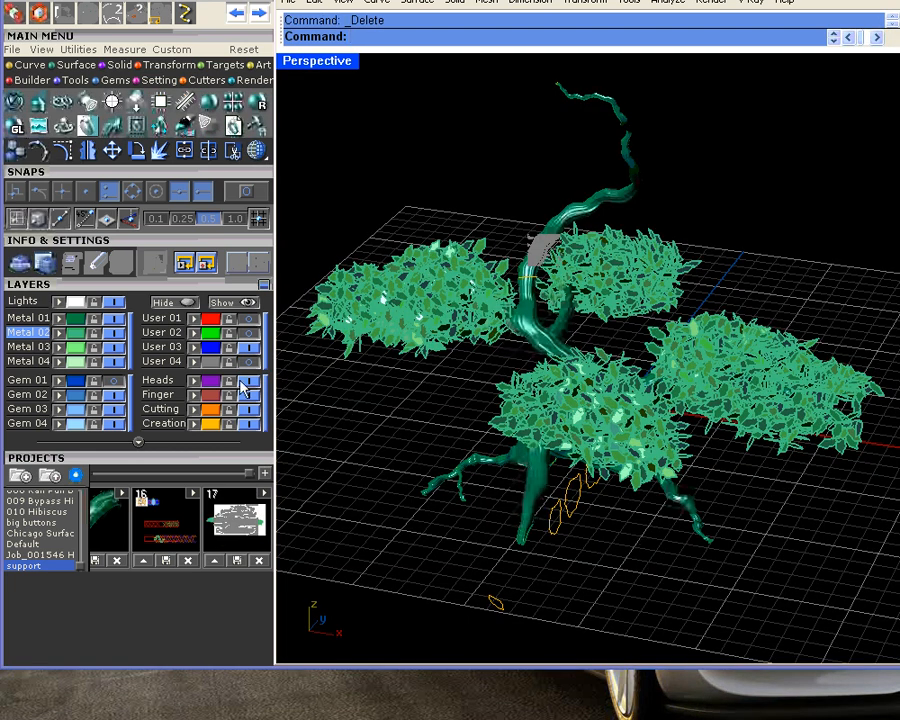
# Make Metal 01 current, hide Metal 02 to examine the bare trunk and branches, and show it again to inspect the leaf clusters all around
pyautogui.click(80, 317)
pyautogui.click(115, 333)
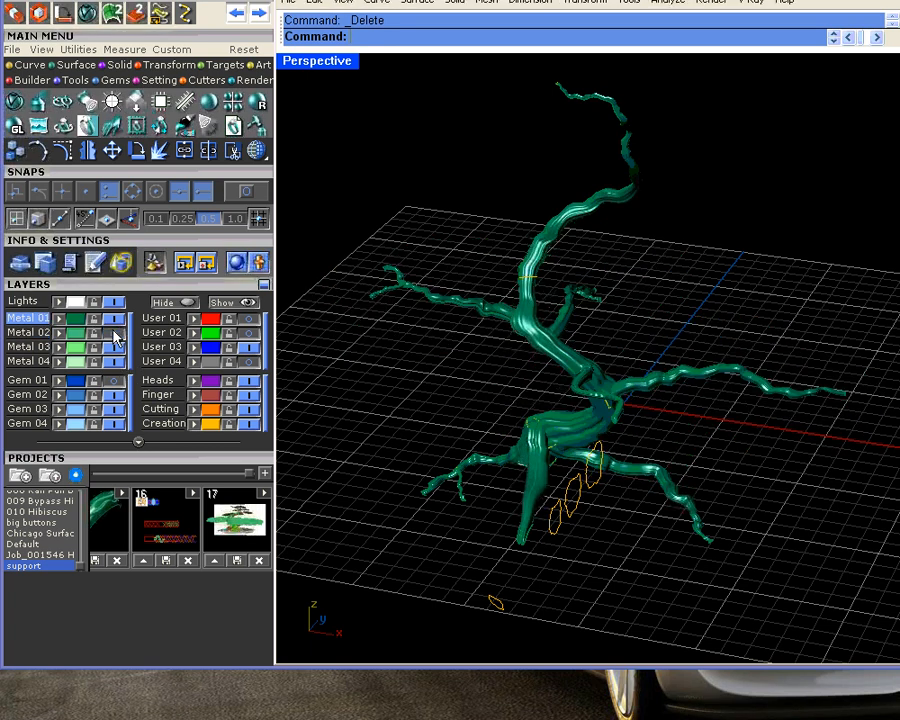
pyautogui.moveTo(447, 371); pyautogui.dragTo(487, 396, button='right')
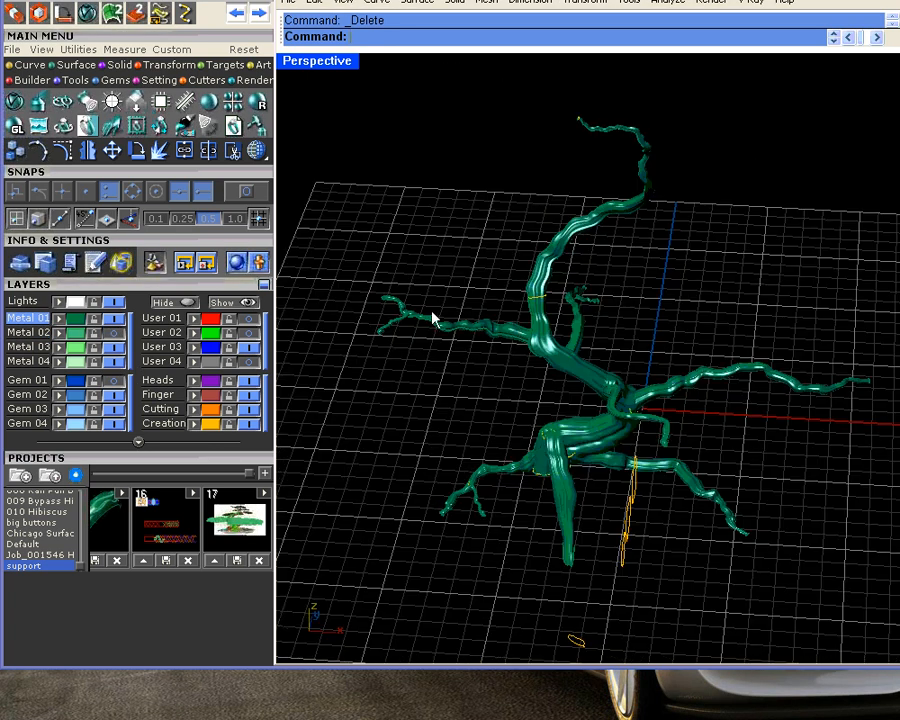
pyautogui.moveTo(545, 370); pyautogui.dragTo(625, 279, button='right')
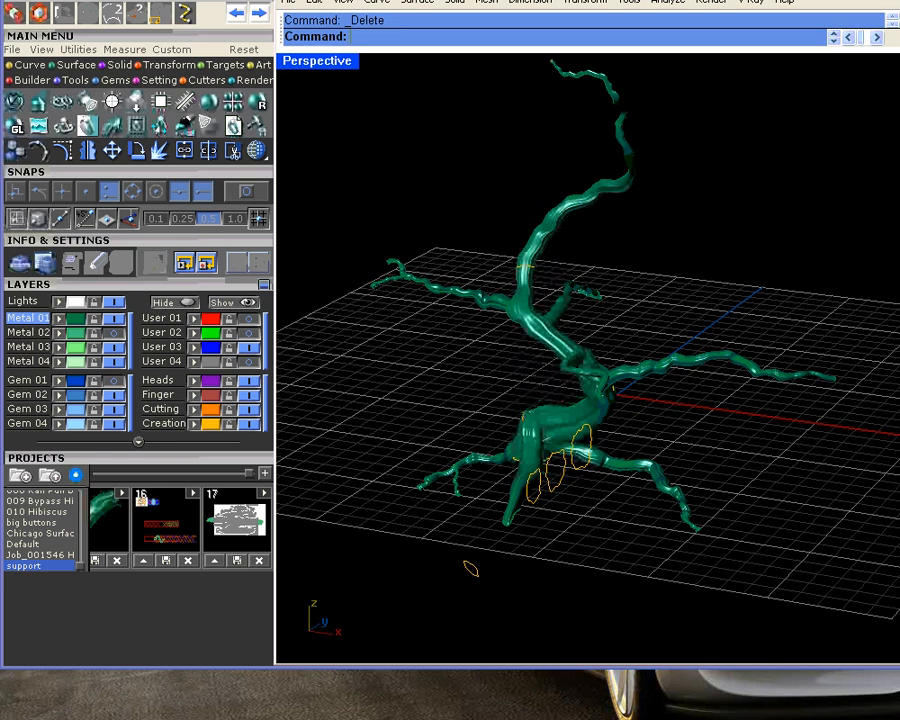
pyautogui.moveTo(645, 368); pyautogui.dragTo(611, 225, button='right')
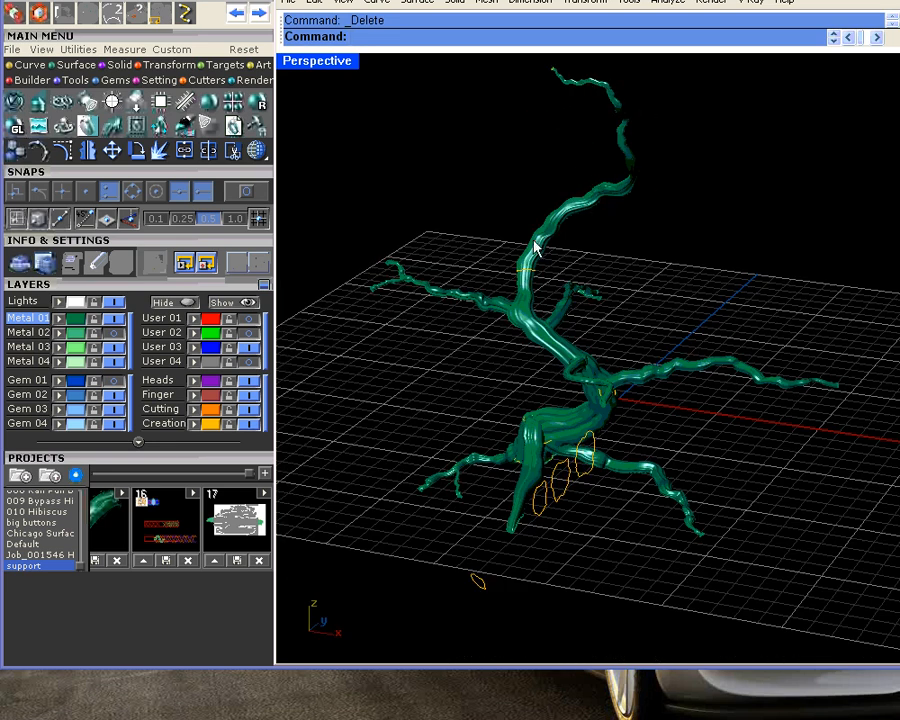
pyautogui.moveTo(550, 257); pyautogui.dragTo(573, 255, button='right')
pyautogui.click(115, 333)
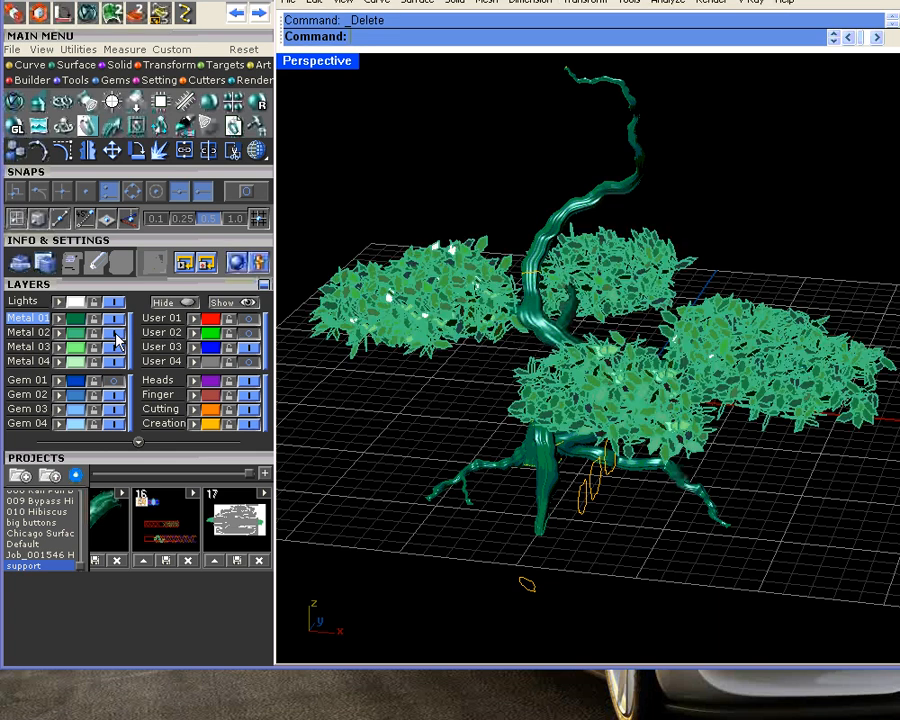
pyautogui.moveTo(387, 267); pyautogui.dragTo(436, 265, button='right')
pyautogui.moveTo(424, 316); pyautogui.dragTo(398, 343, button='right')
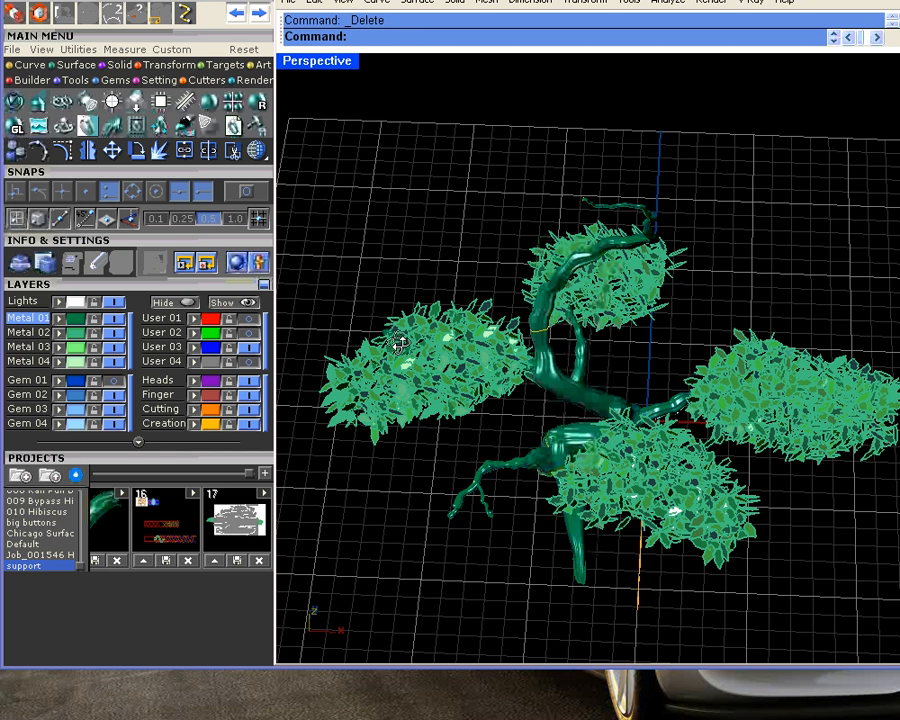
pyautogui.moveTo(511, 358); pyautogui.dragTo(539, 368, button='right')
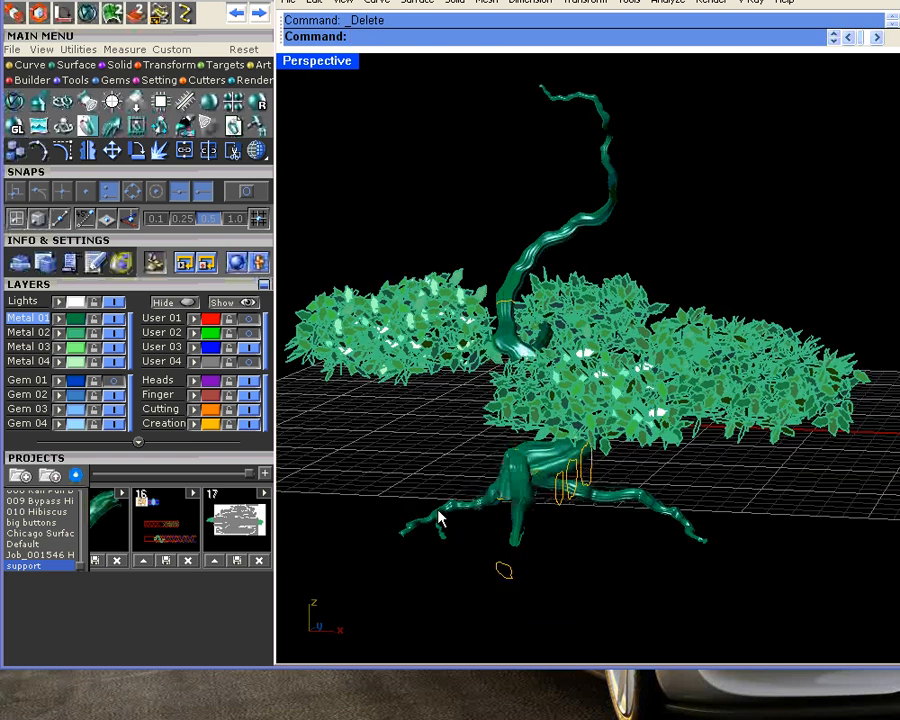
pyautogui.moveTo(622, 500); pyautogui.dragTo(668, 515, button='right')
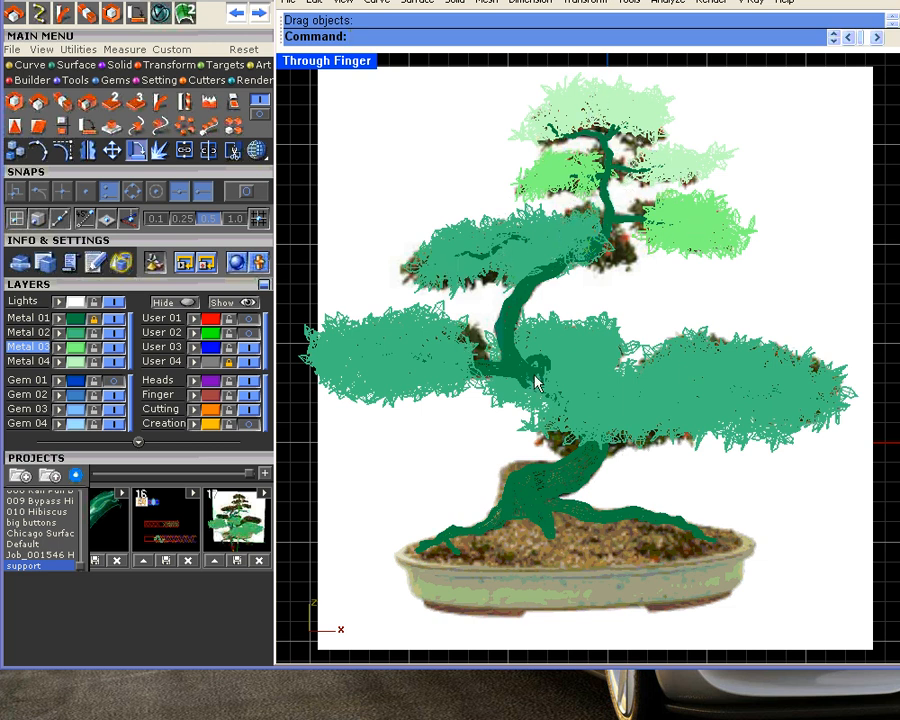
# Maximize the Perspective view and hide the reference picture's layer User 04
pyautogui.doubleClick(358, 62)
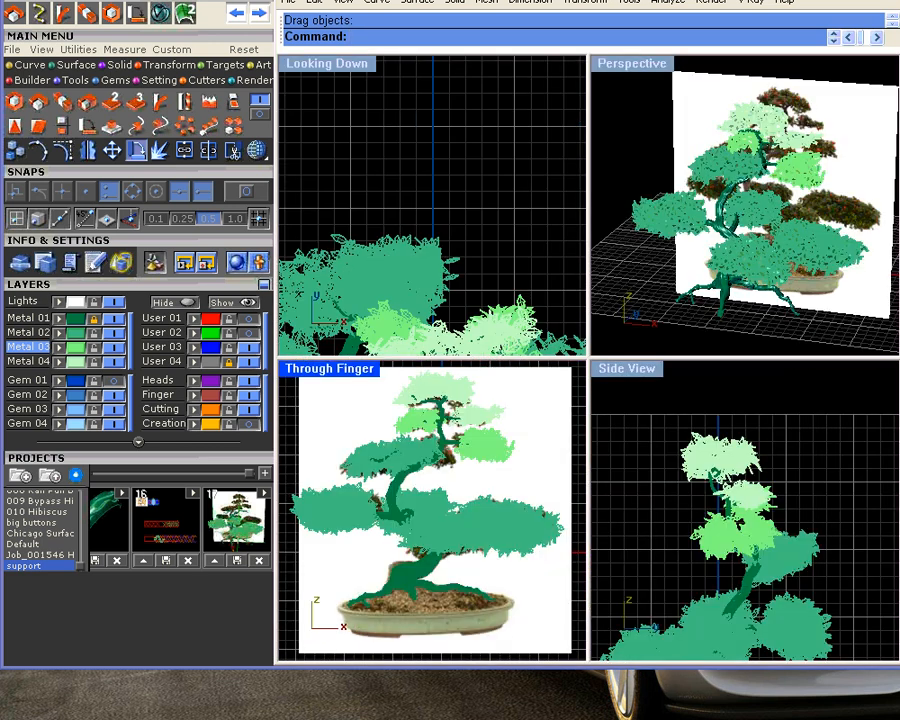
pyautogui.click(655, 65)
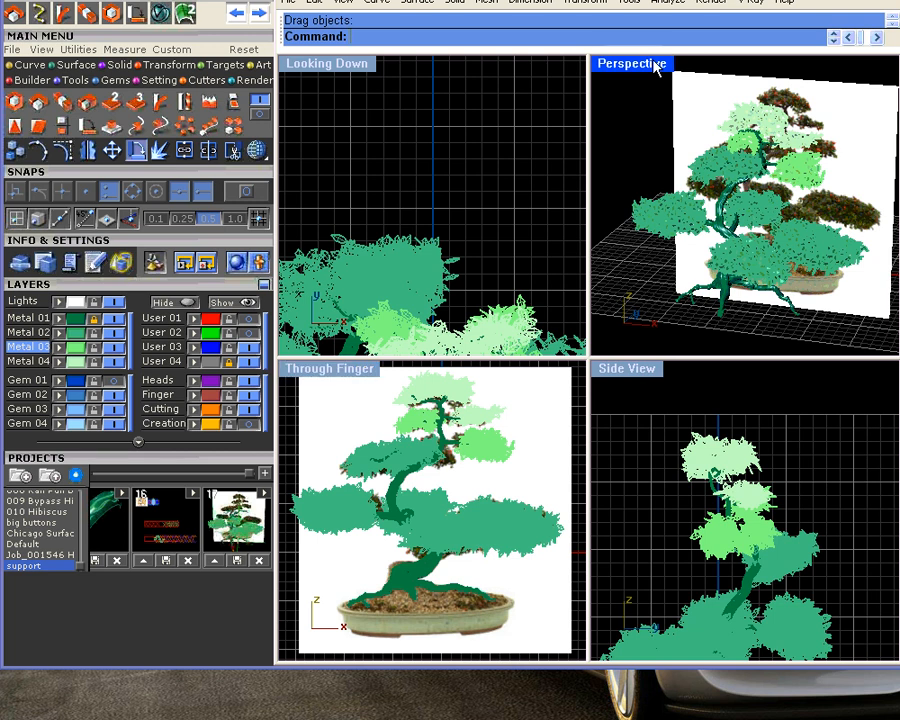
pyautogui.doubleClick(655, 65)
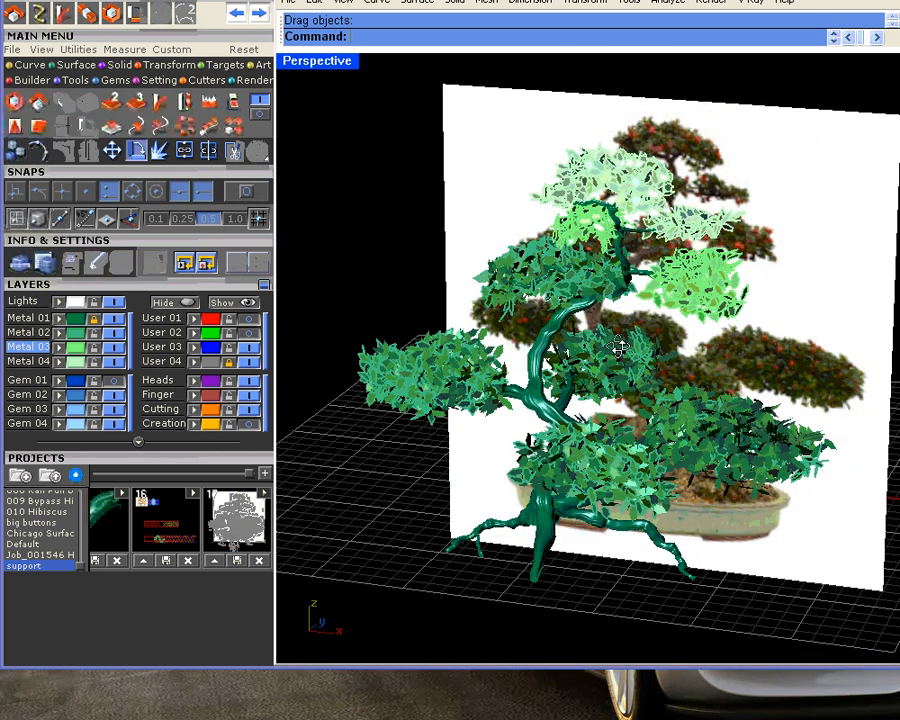
pyautogui.moveTo(619, 347)
pyautogui.mouseDown(button='right')
pyautogui.moveTo(438, 376)
pyautogui.moveTo(619, 372)
pyautogui.mouseUp(button='right')
pyautogui.click(249, 363)
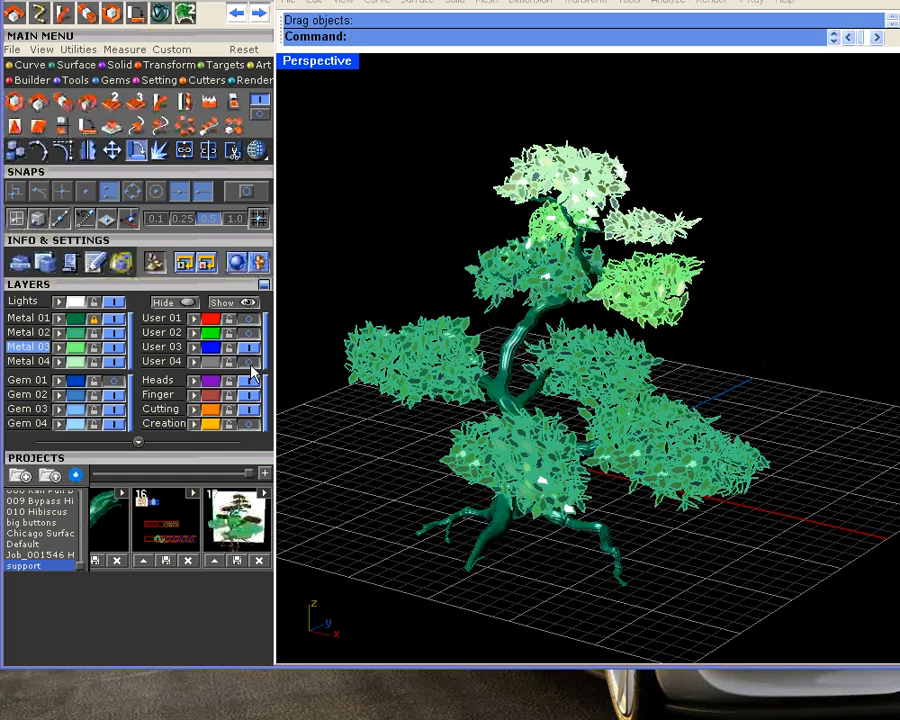
pyautogui.moveTo(897, 396); pyautogui.dragTo(887, 426, button='right')
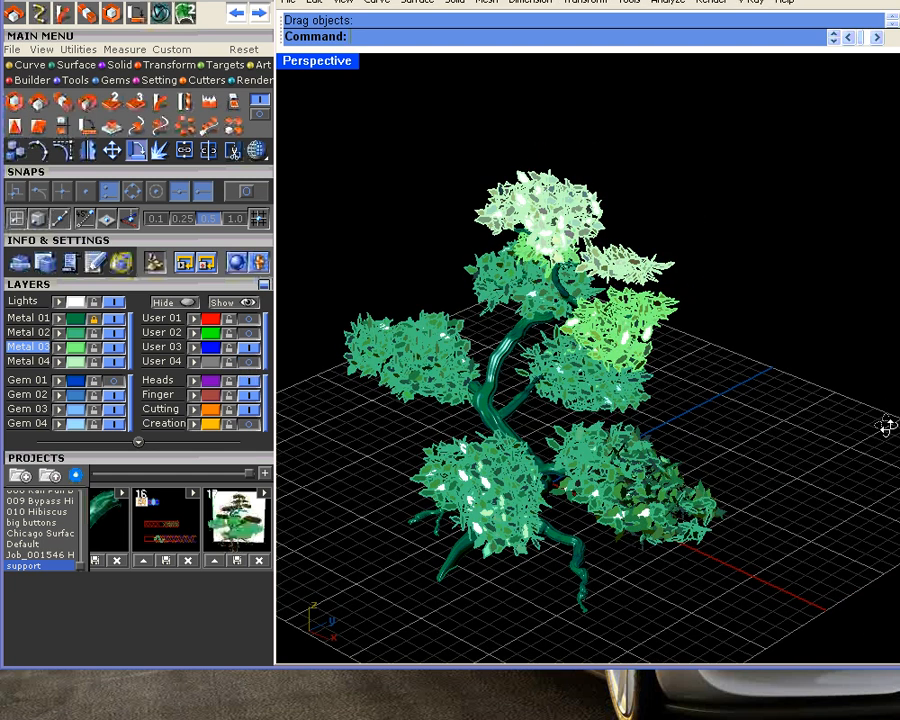
# Make Metal 01 the current layer and hide Metal 02, Metal 03 and Metal 04 to inspect the bare trunk and branches
pyautogui.click(76, 320)
pyautogui.click(77, 332)
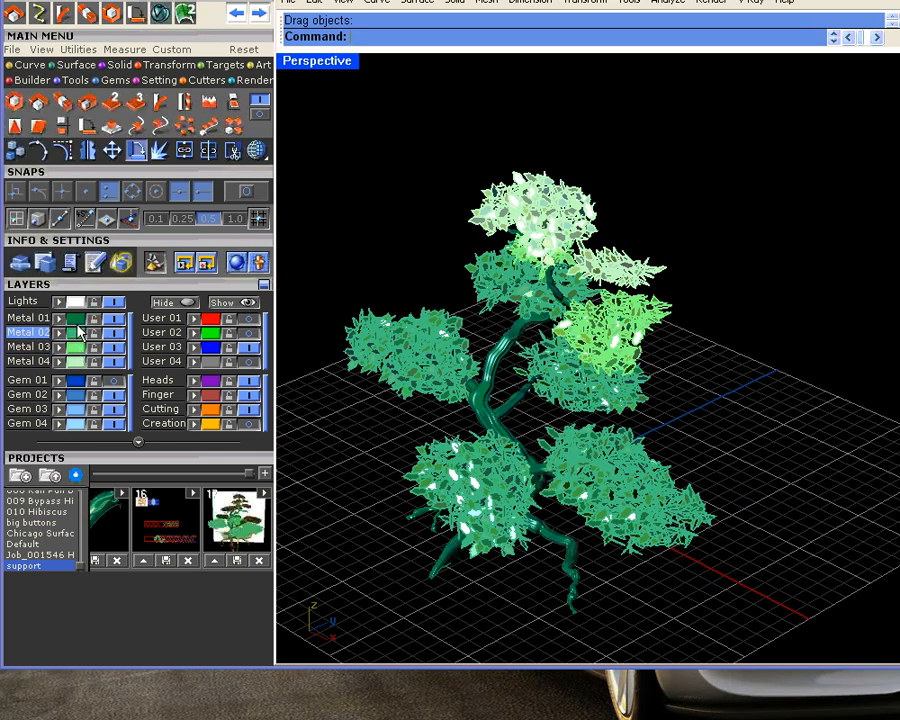
pyautogui.click(30, 318)
pyautogui.click(113, 347)
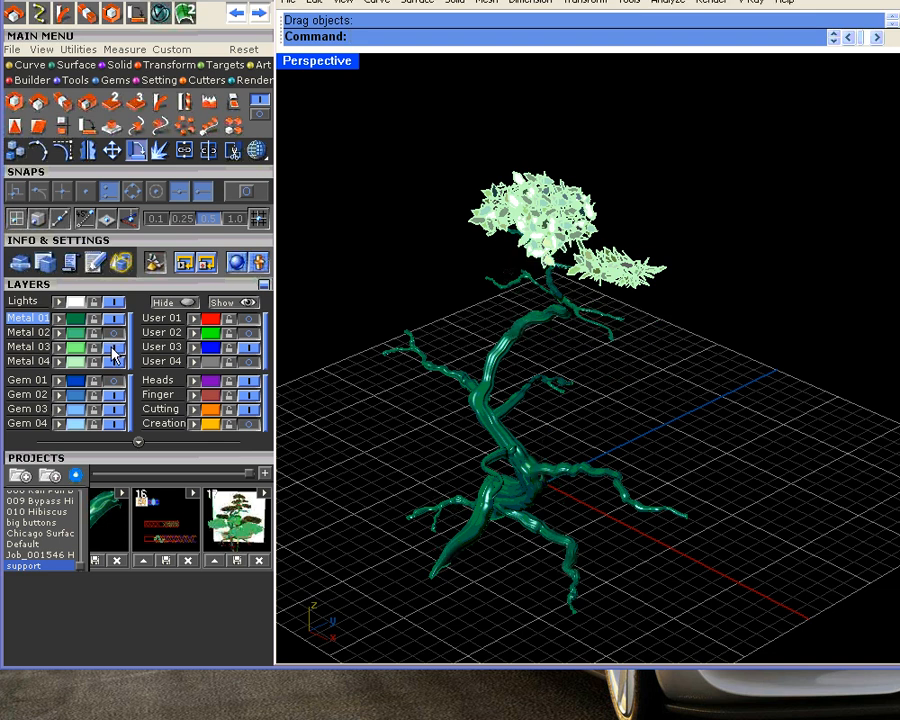
pyautogui.moveTo(573, 376); pyautogui.dragTo(622, 390, button='right')
# Show the leaf layers Metal 02, Metal 03 and Metal 04 again and examine the whole tree from all around
pyautogui.click(115, 333)
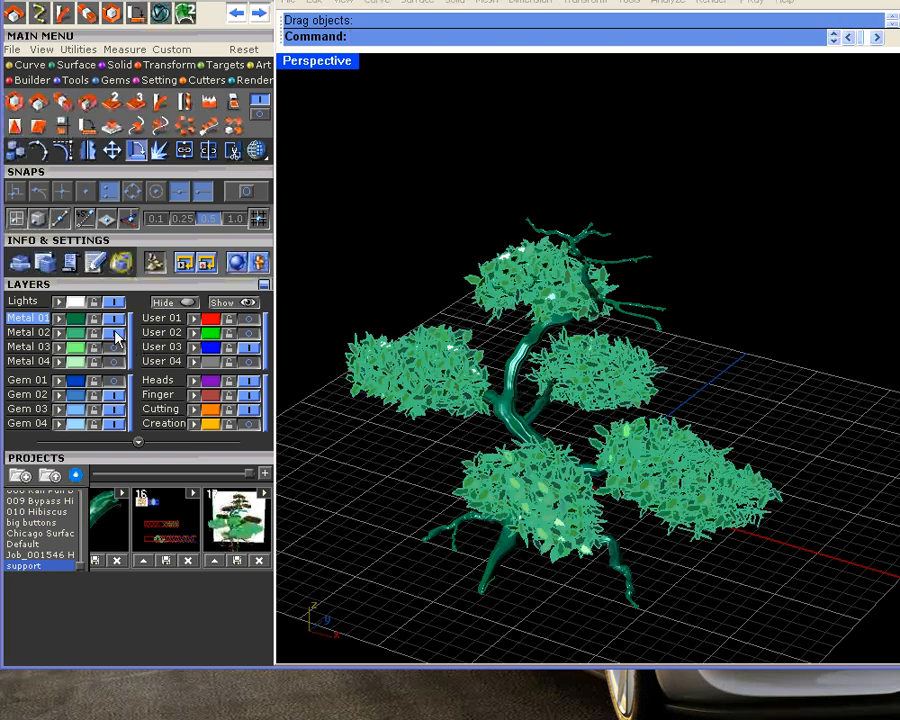
pyautogui.click(115, 347)
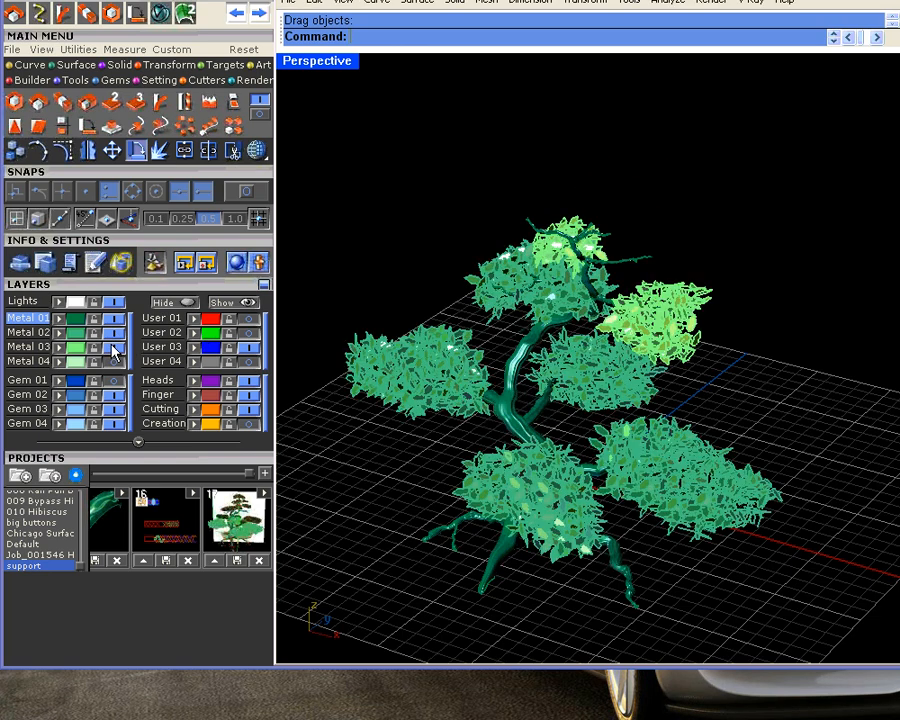
pyautogui.click(115, 362)
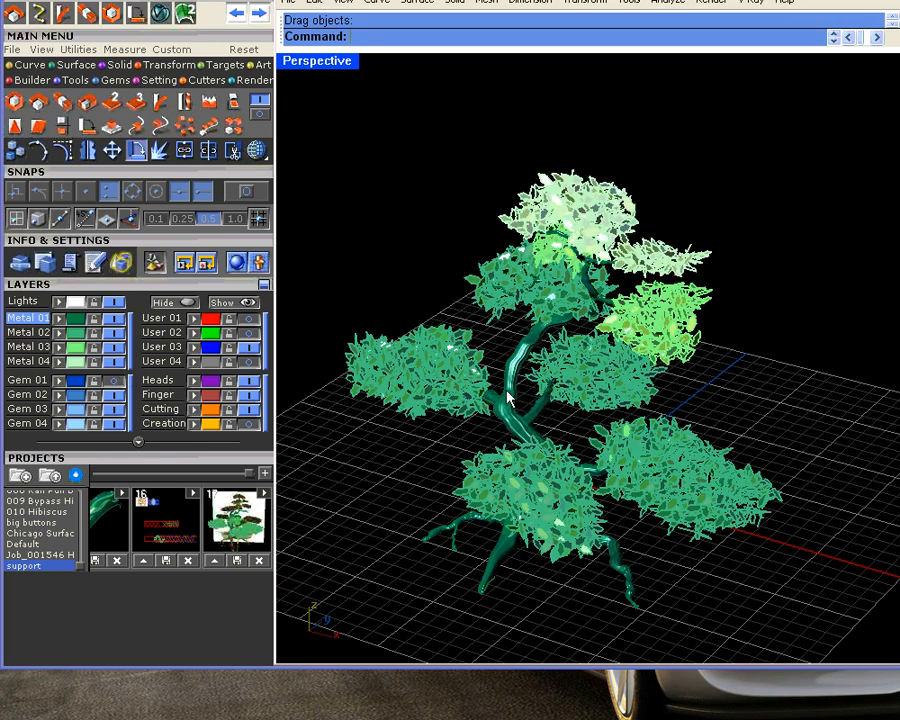
pyautogui.moveTo(425, 285); pyautogui.dragTo(760, 317, button='right')
pyautogui.moveTo(688, 347); pyautogui.dragTo(510, 536, button='right')
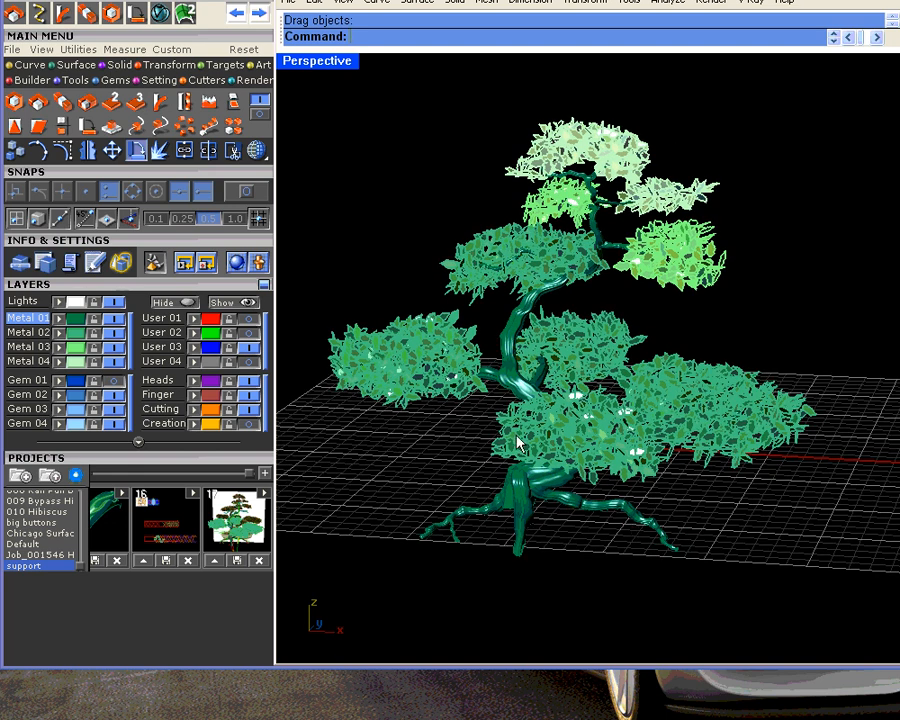
pyautogui.moveTo(536, 408); pyautogui.dragTo(484, 393, button='right')
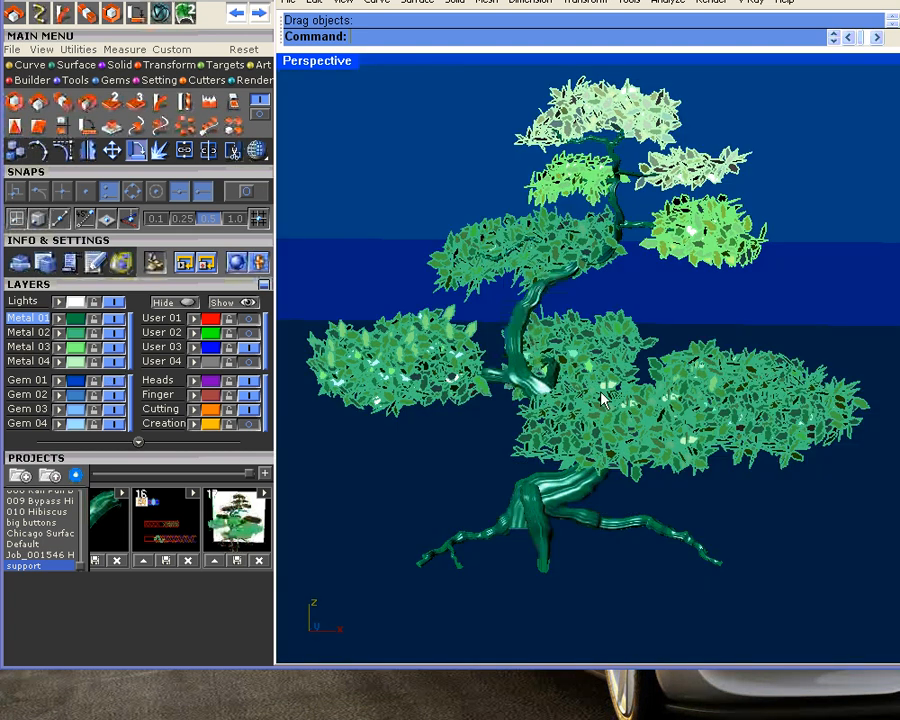
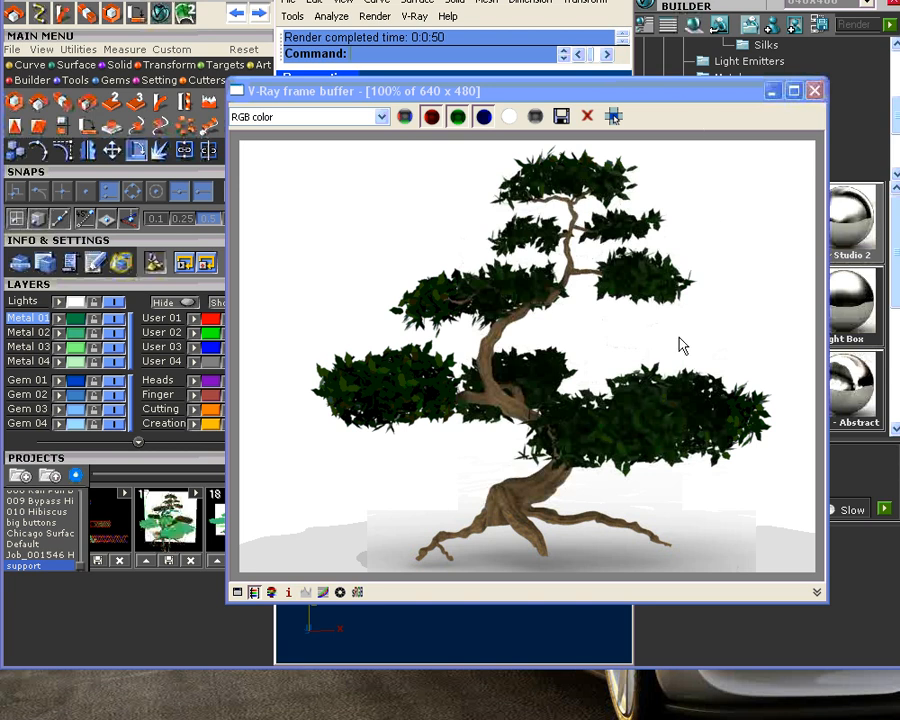
# Close the finished render, hide Gem 01, and show the reference picture's layer User 04 again
pyautogui.click(814, 91)
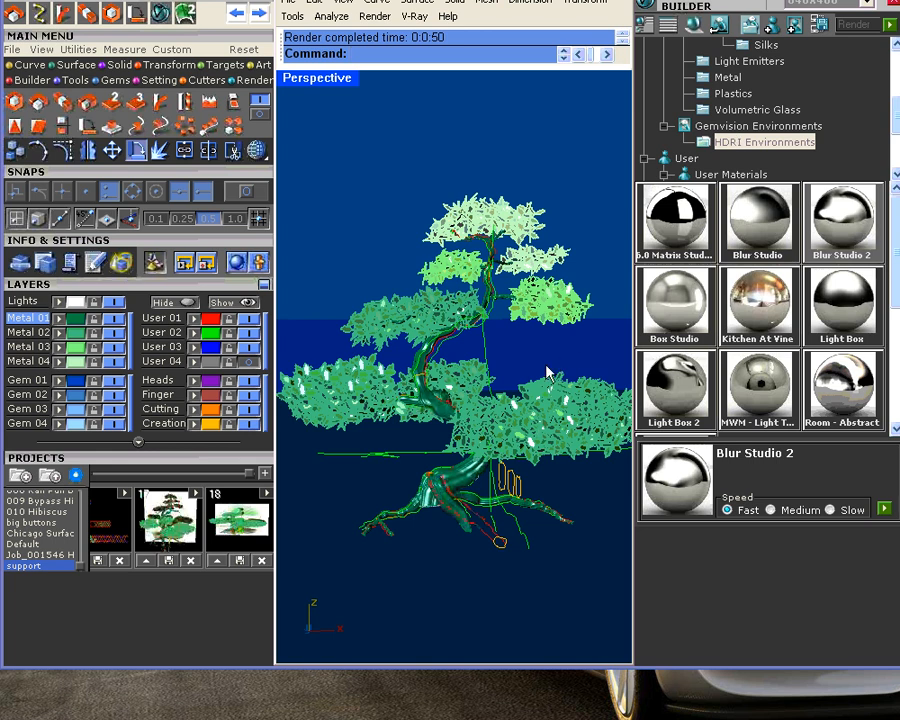
pyautogui.click(112, 380)
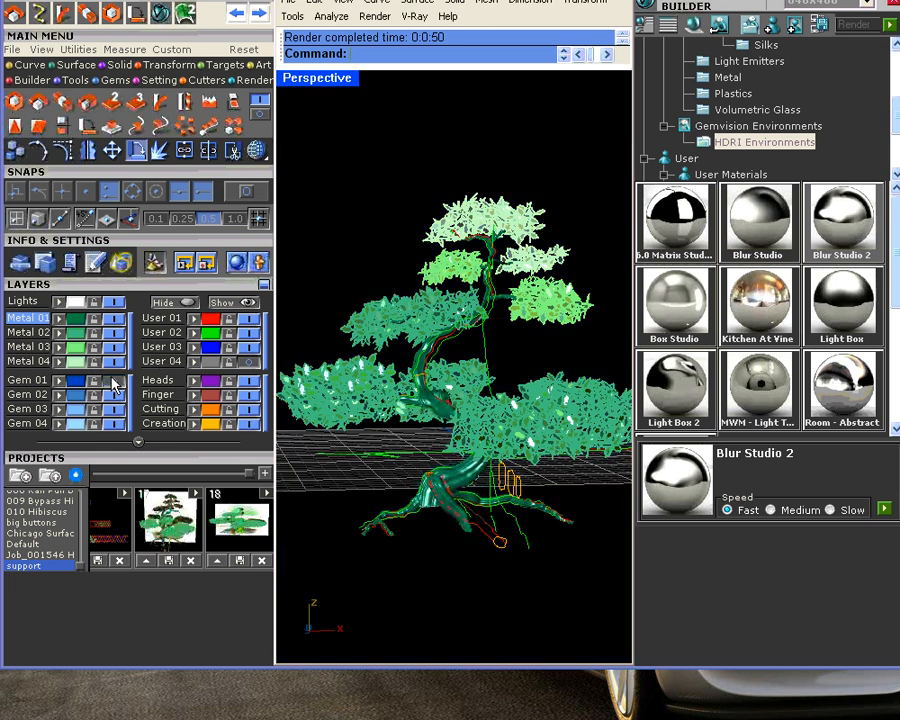
pyautogui.moveTo(541, 480); pyautogui.dragTo(449, 475, button='right')
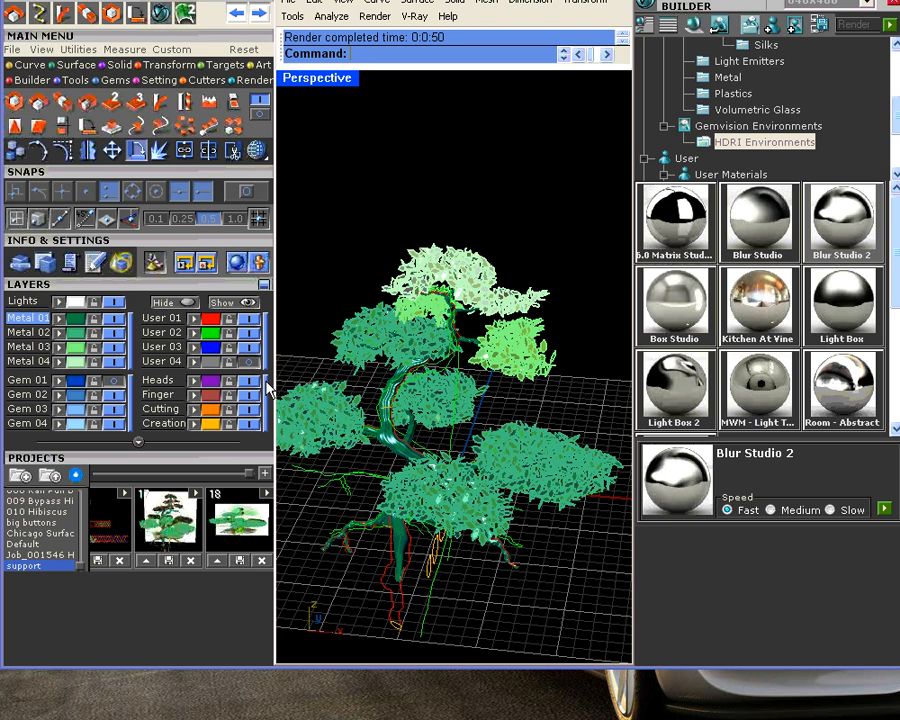
pyautogui.click(250, 362)
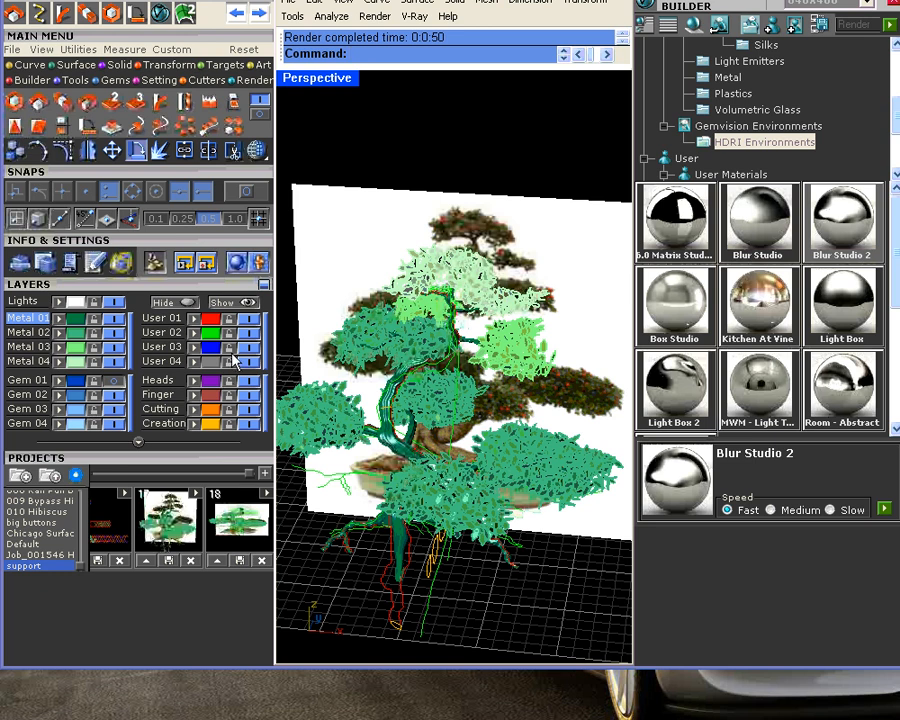
# Hide leaf layers Metal 02, Metal 03 and Metal 04, leaving the trunk layer Metal 01 visible and current
pyautogui.click(160, 332)
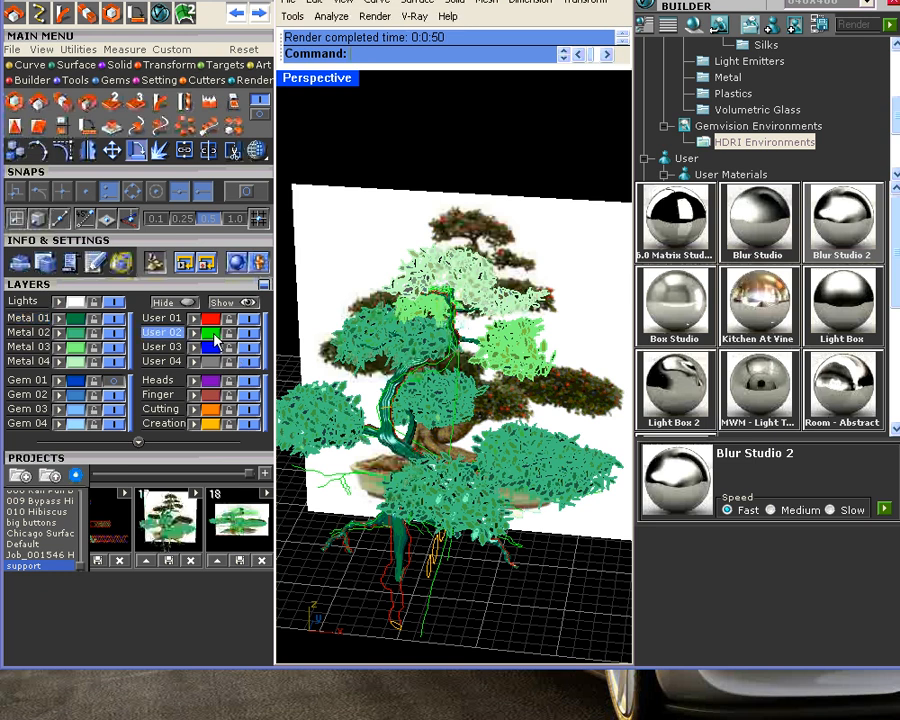
pyautogui.click(129, 330)
pyautogui.moveTo(548, 426); pyautogui.dragTo(628, 378, button='right')
pyautogui.moveTo(478, 470); pyautogui.dragTo(452, 500, button='right')
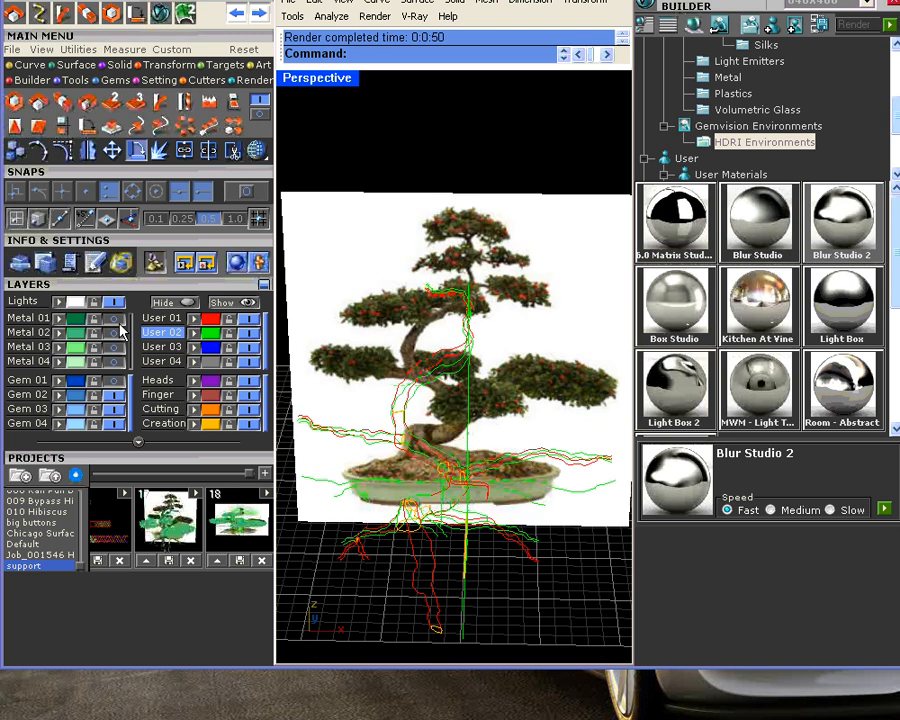
pyautogui.click(116, 319)
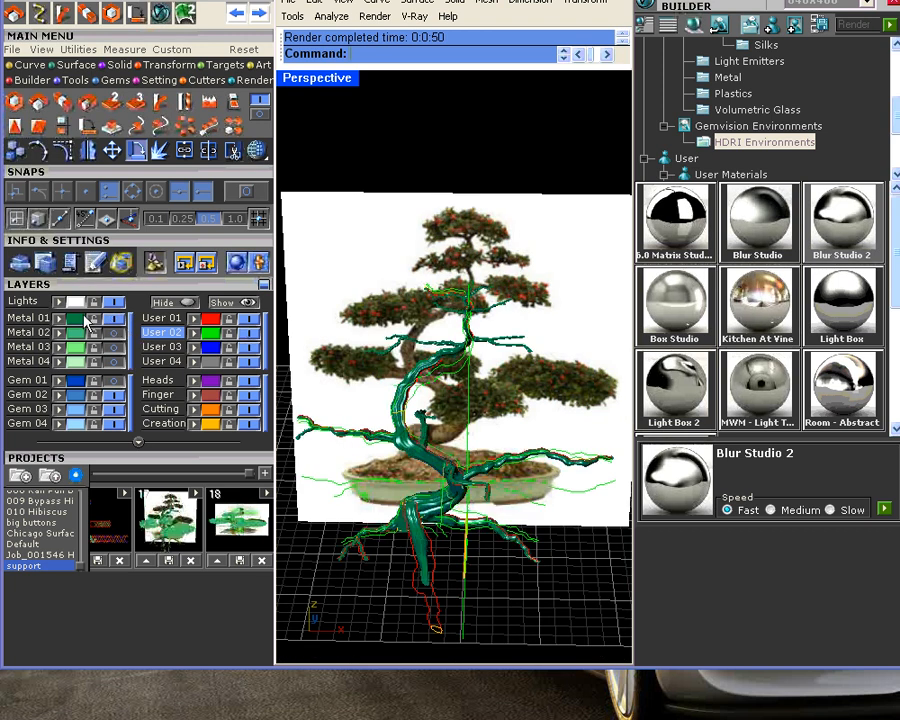
pyautogui.click(78, 318)
# Hide the curve layers User 01, User 02 and Creation, and restore the four-viewport layout
pyautogui.click(249, 319)
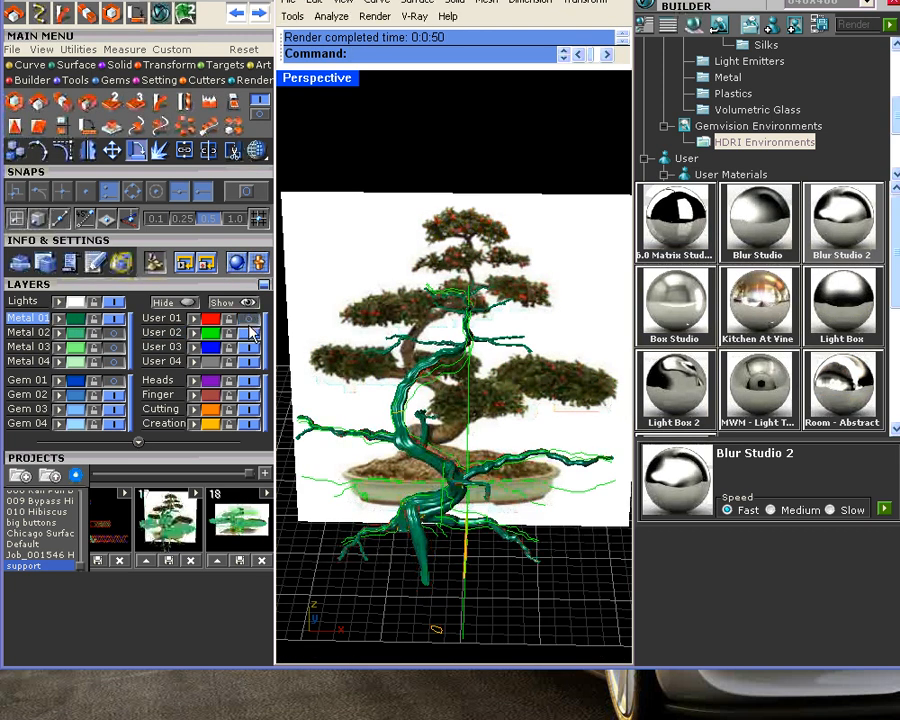
pyautogui.click(250, 333)
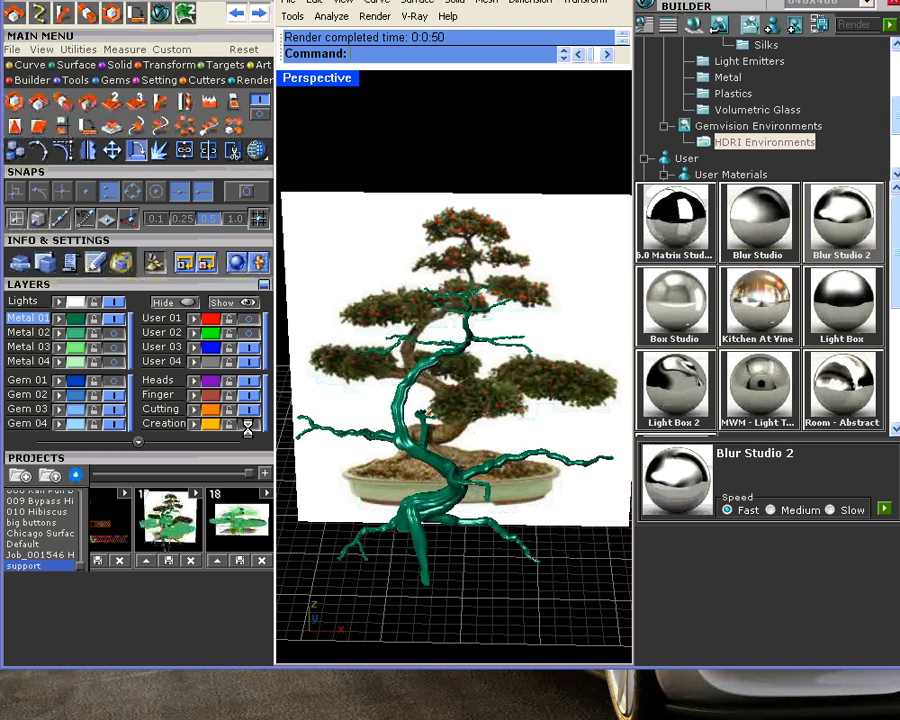
pyautogui.moveTo(470, 485); pyautogui.dragTo(466, 428, button='right')
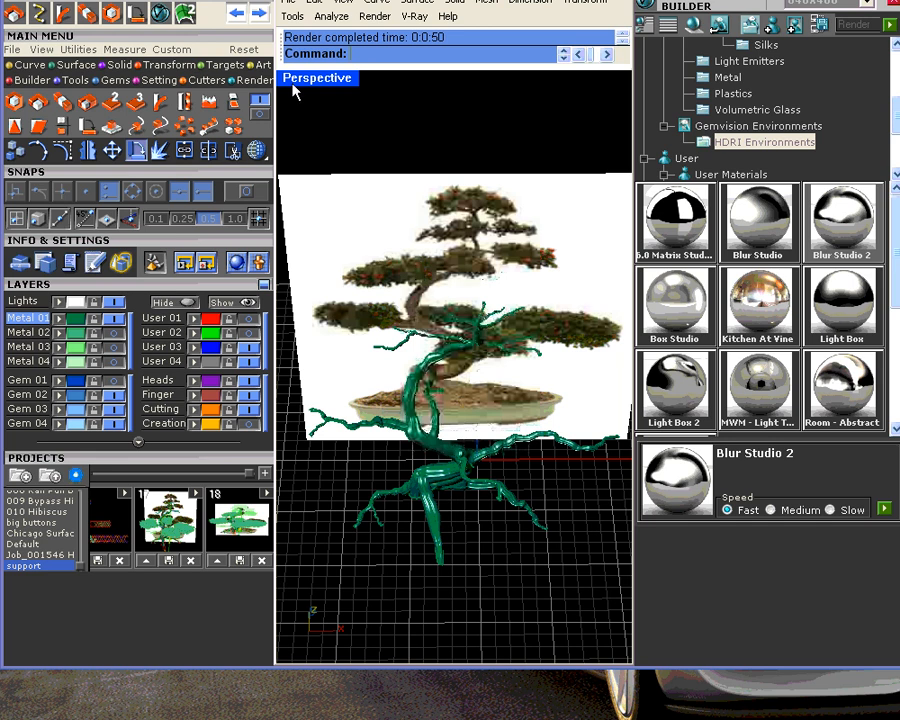
pyautogui.doubleClick(318, 80)
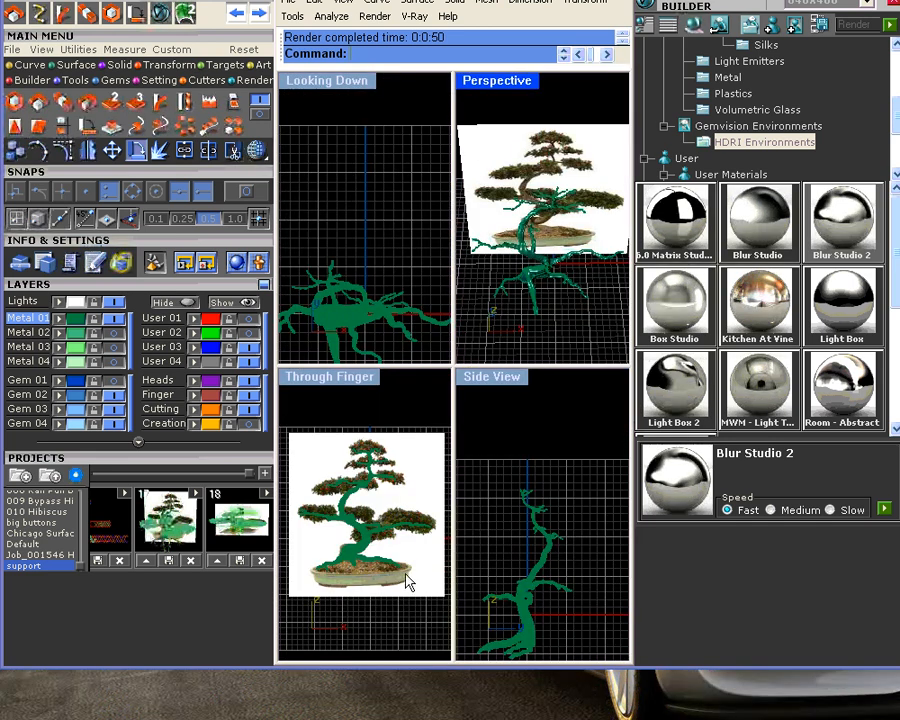
# Draw a circle on the Creation layer over the outer edge of the pot's rim in the Through Finger view
pyautogui.click(396, 586)
pyautogui.scroll(5, 402, 584)
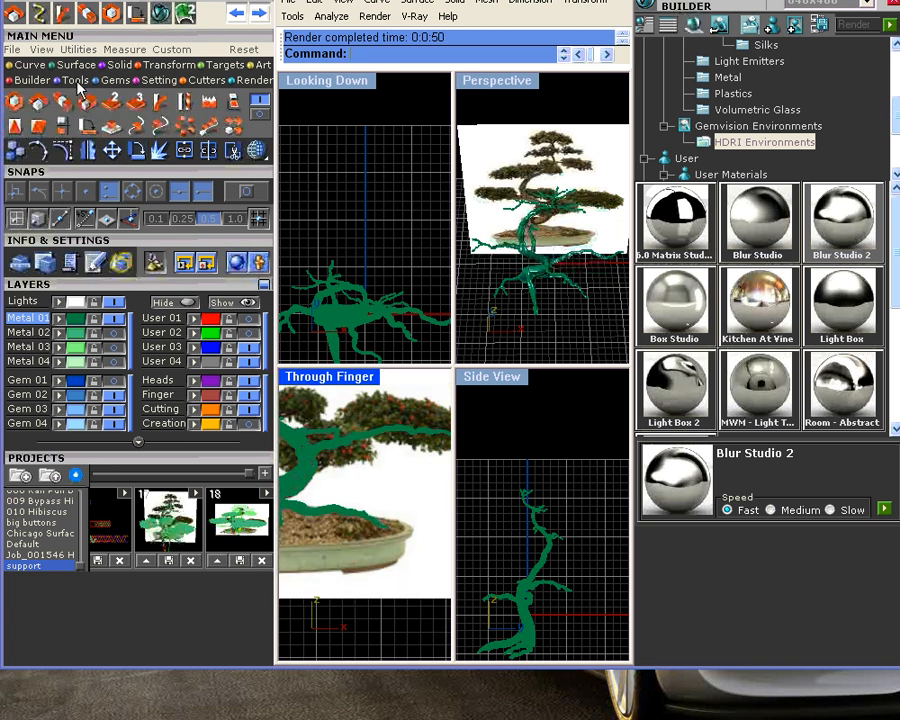
pyautogui.click(30, 65)
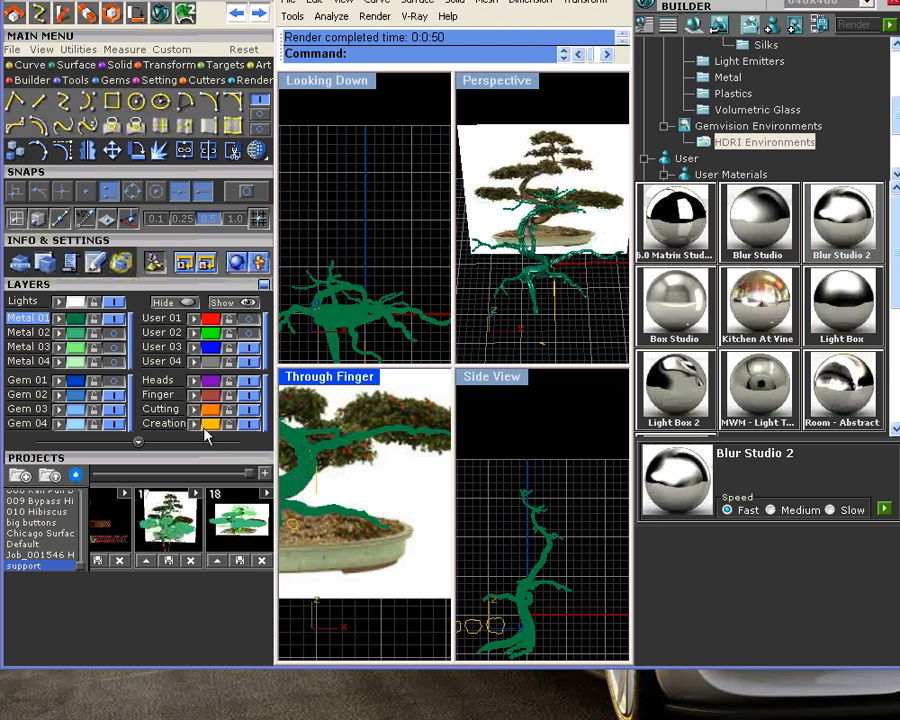
pyautogui.click(137, 104)
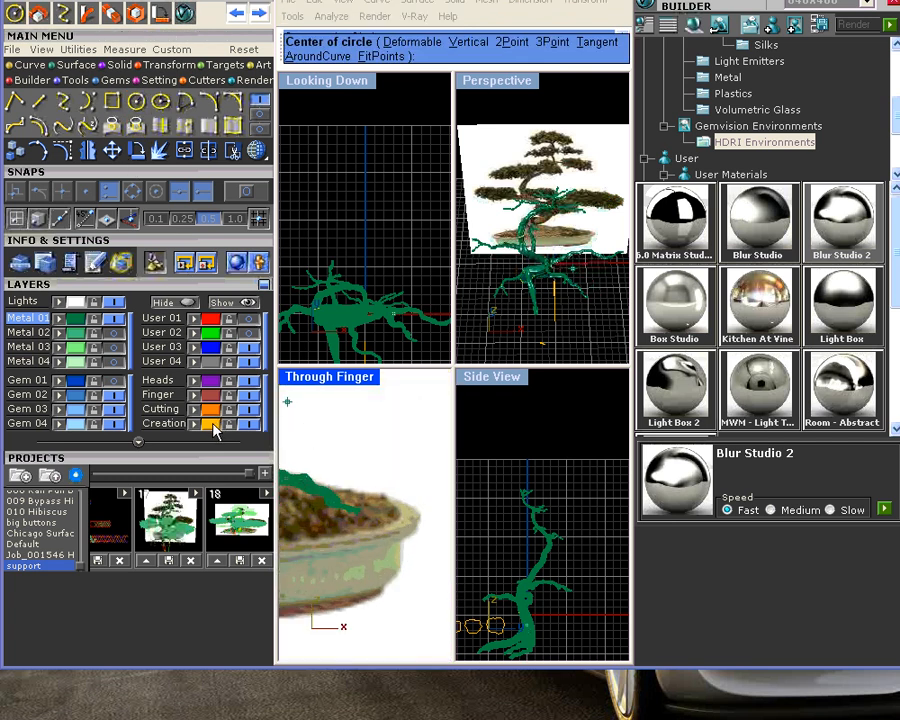
pyautogui.click(163, 423)
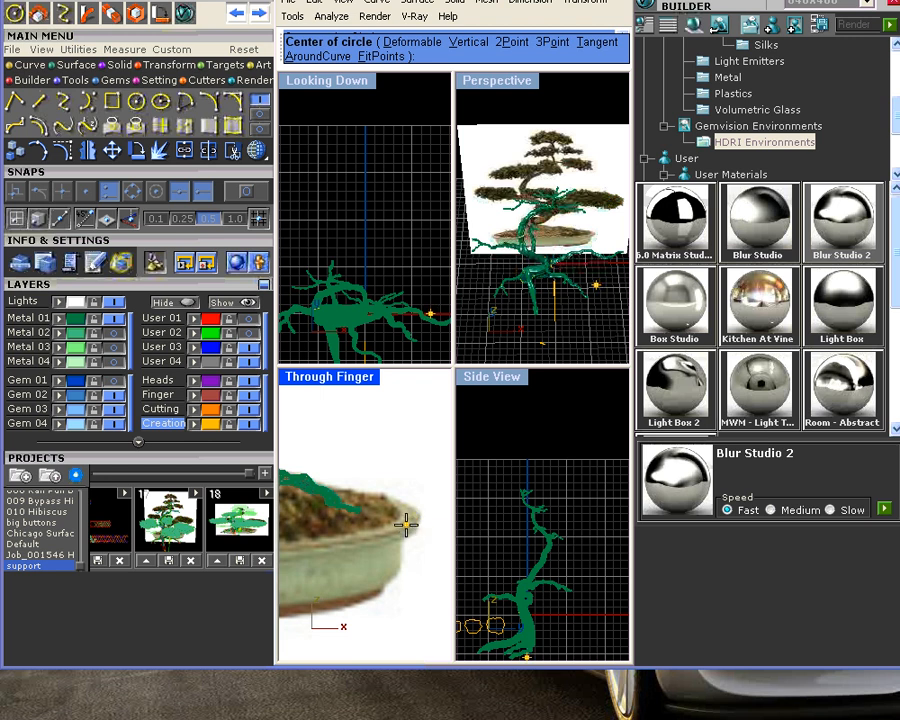
pyautogui.click(406, 519)
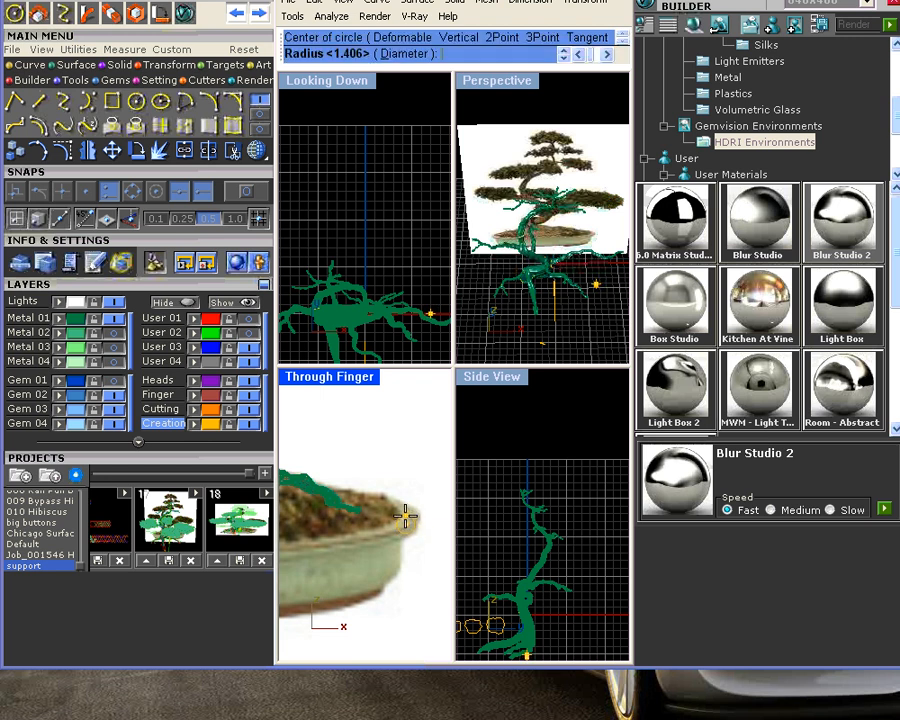
pyautogui.press('Return')
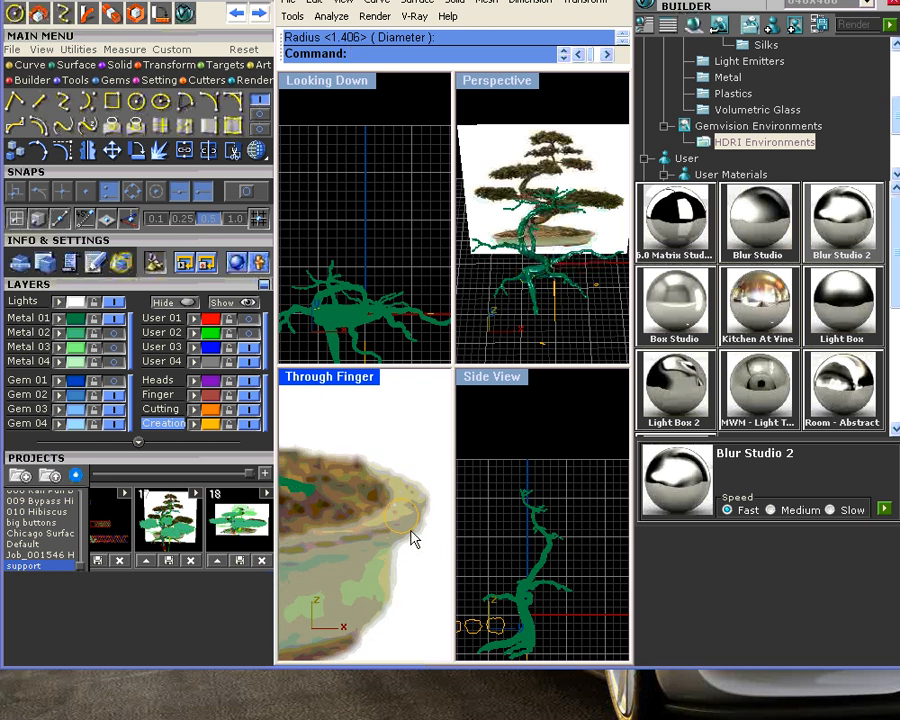
# Lock the reference picture's layer User 04 and copy the rim circle directly below itself so the two slightly overlap
pyautogui.click(413, 538)
pyautogui.click(447, 578)
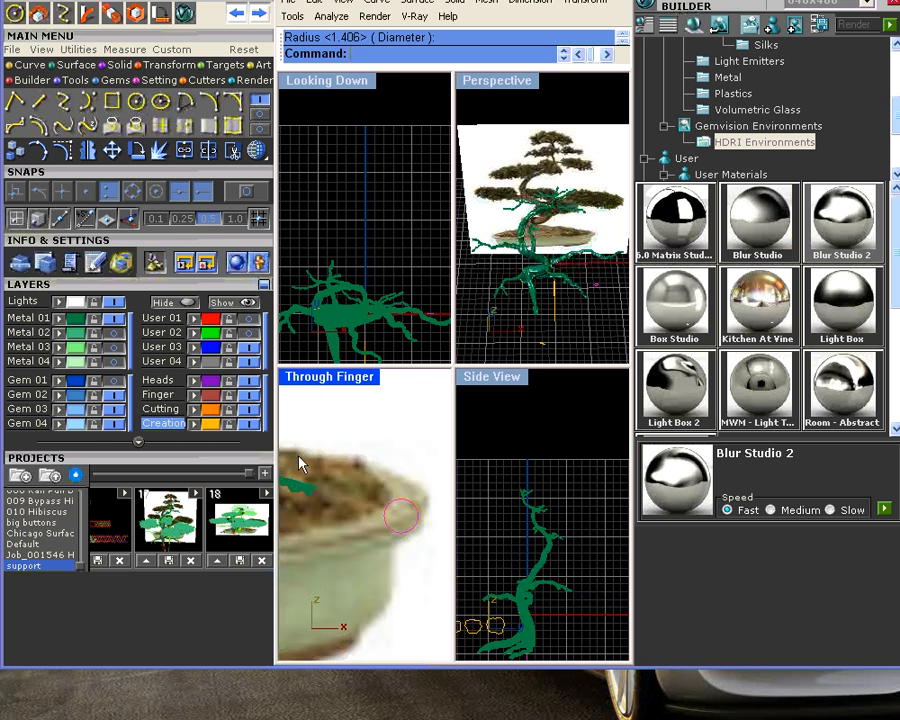
pyautogui.moveTo(412, 532); pyautogui.dragTo(404, 560)
pyautogui.press('alt')
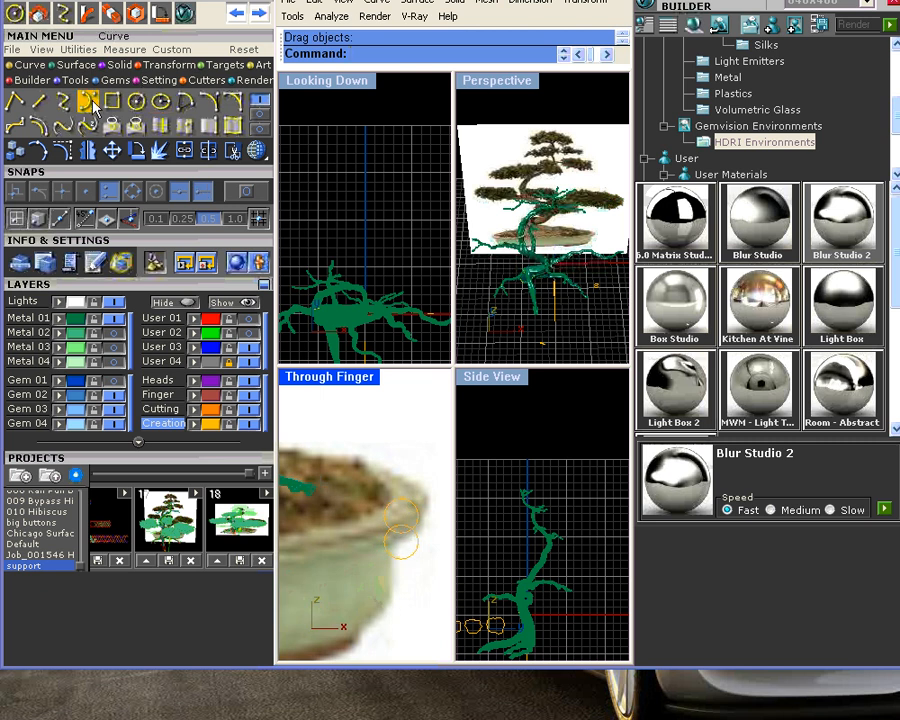
# Draw a short vertical line along the pot's outer wall below the two circles
pyautogui.click(38, 101)
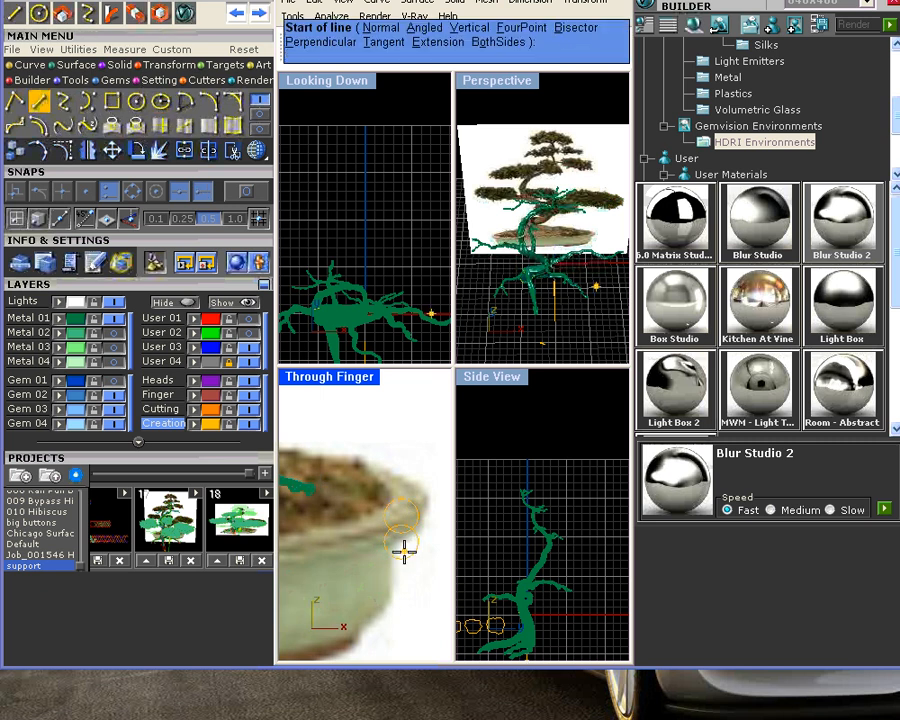
pyautogui.scroll(2, 390, 600)
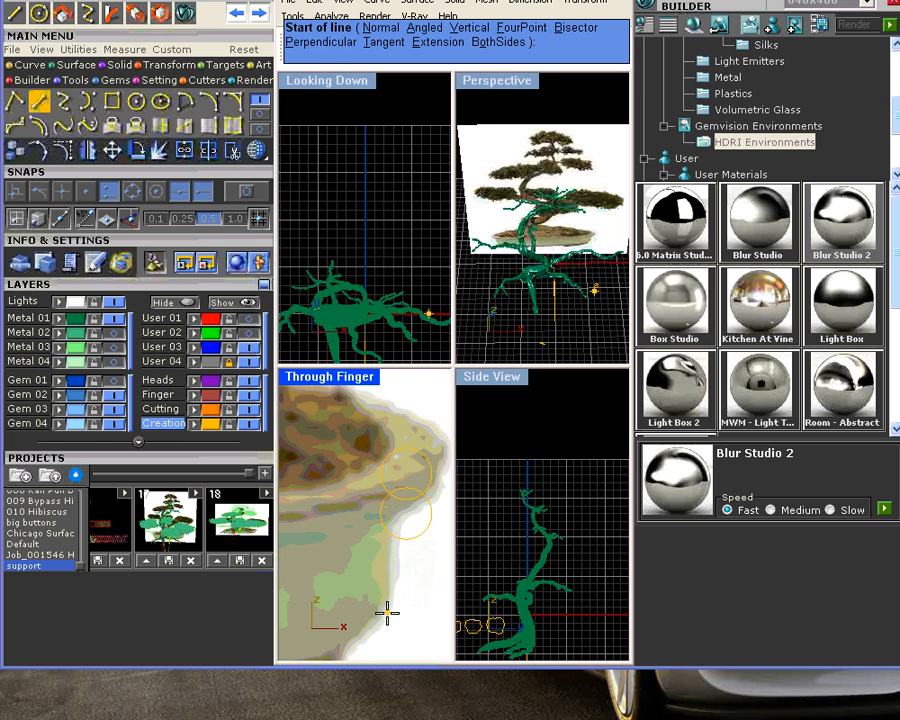
pyautogui.click(388, 613)
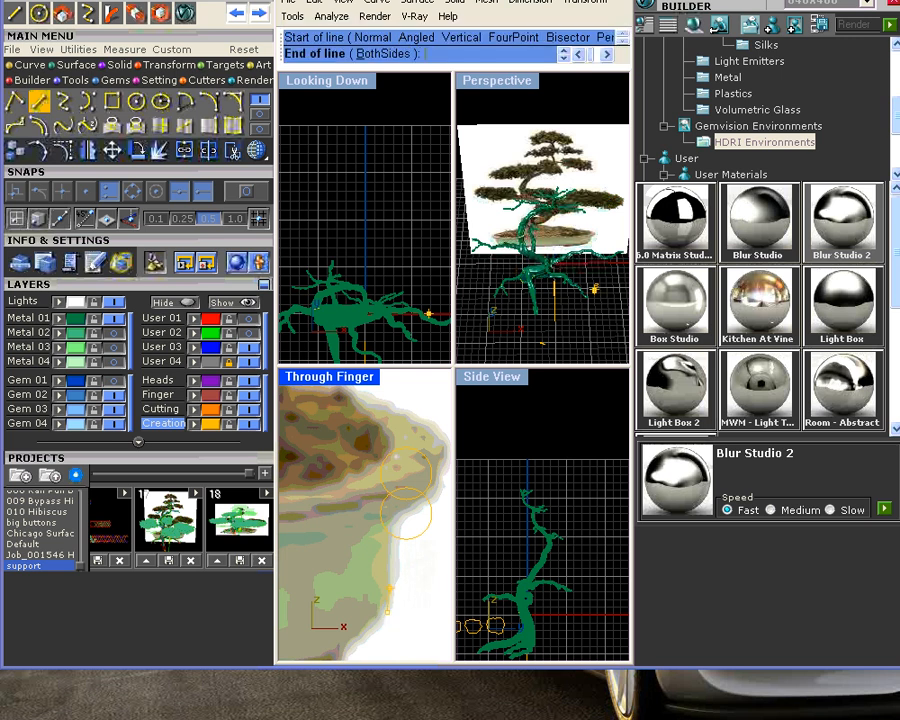
pyautogui.click(390, 558)
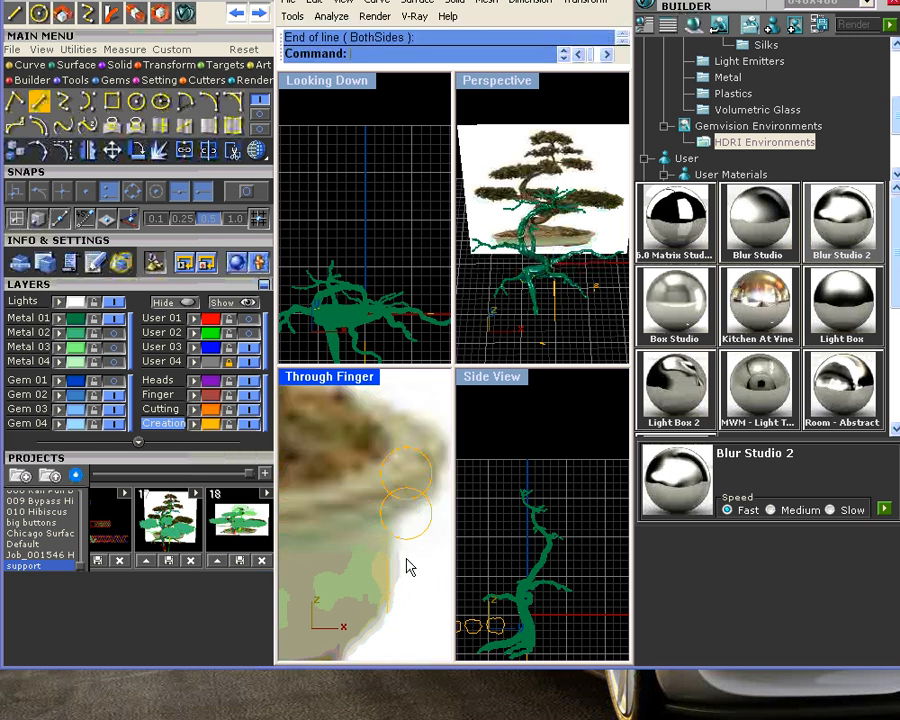
# Split the lower circle at its top and bottom points and delete the half facing the pot's interior
pyautogui.click(208, 152)
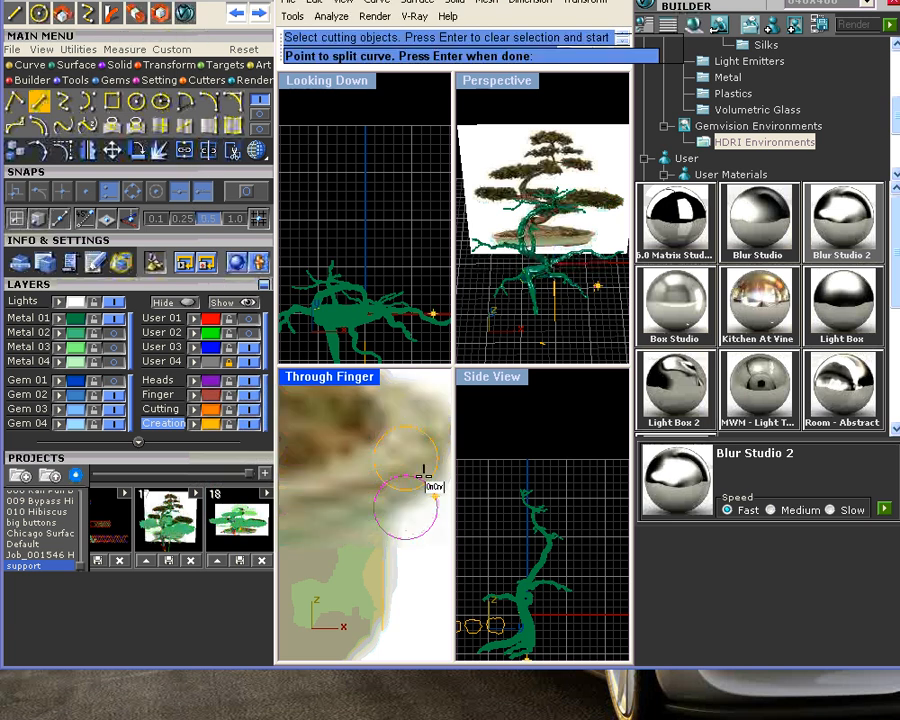
pyautogui.click(405, 557)
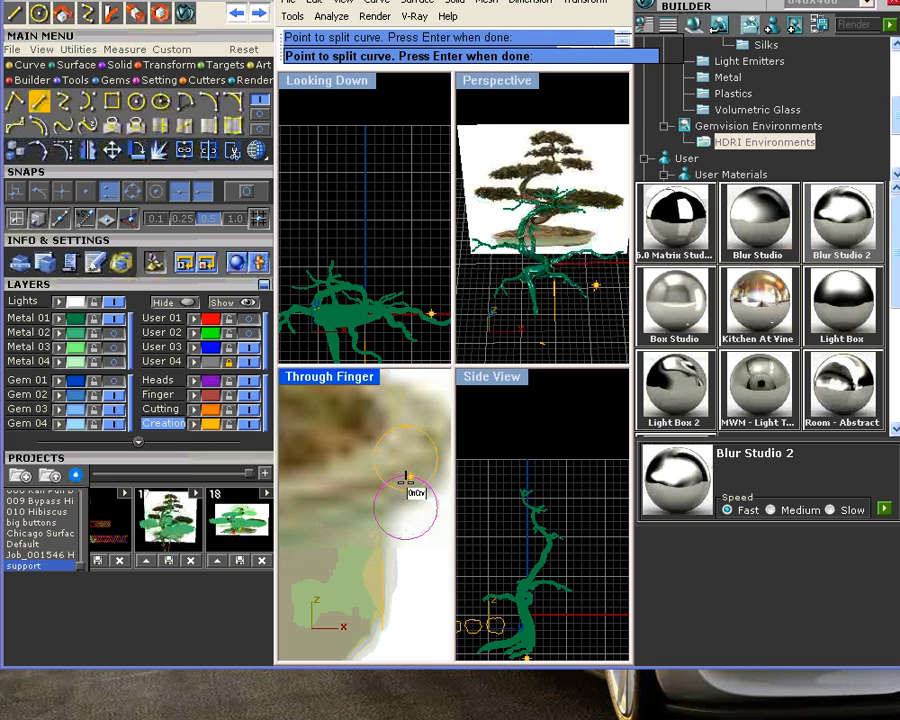
pyautogui.press('Return')
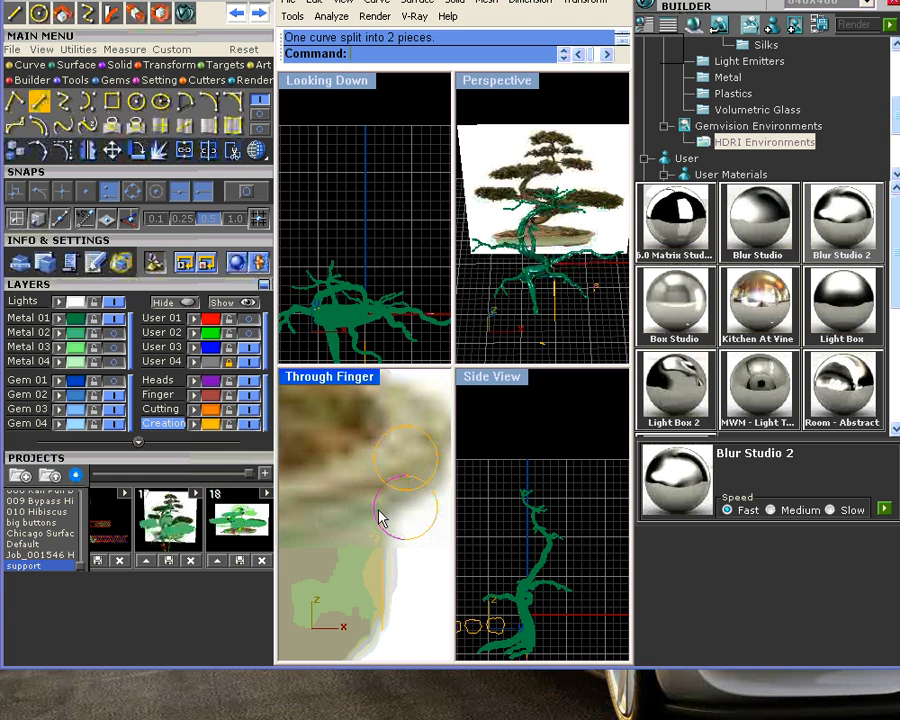
pyautogui.press('Delete')
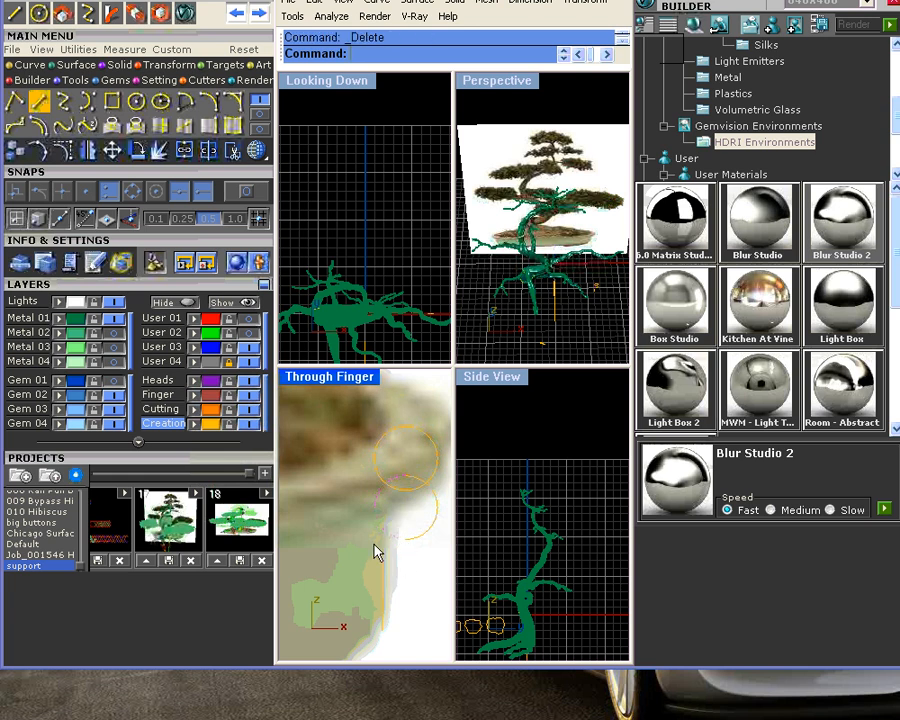
# Blend the lower end of the half circle into the vertical wall line with curvature continuity
pyautogui.click(40, 103)
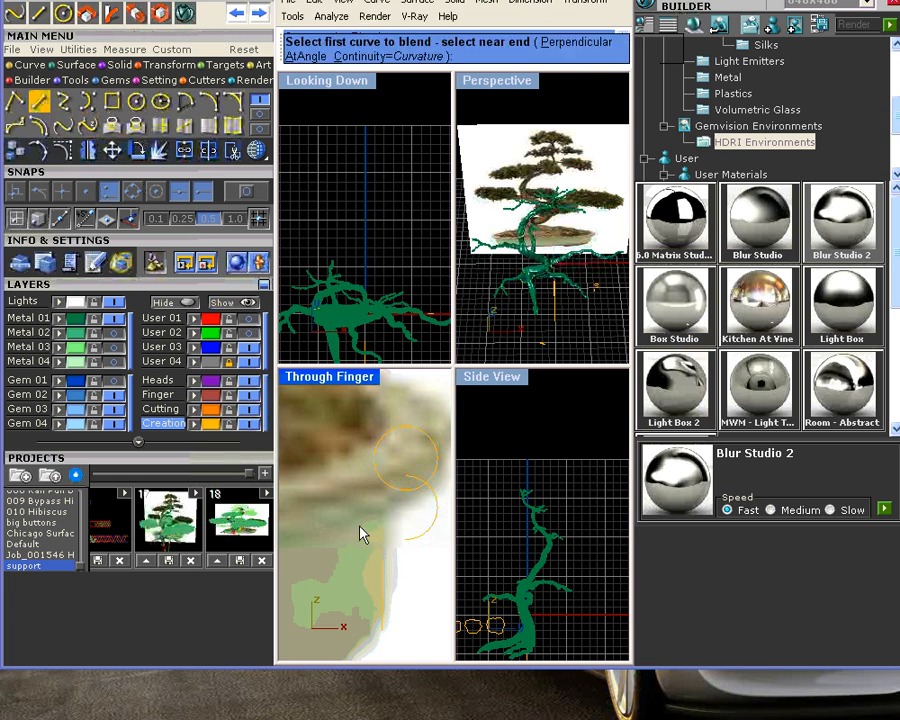
pyautogui.click(405, 551)
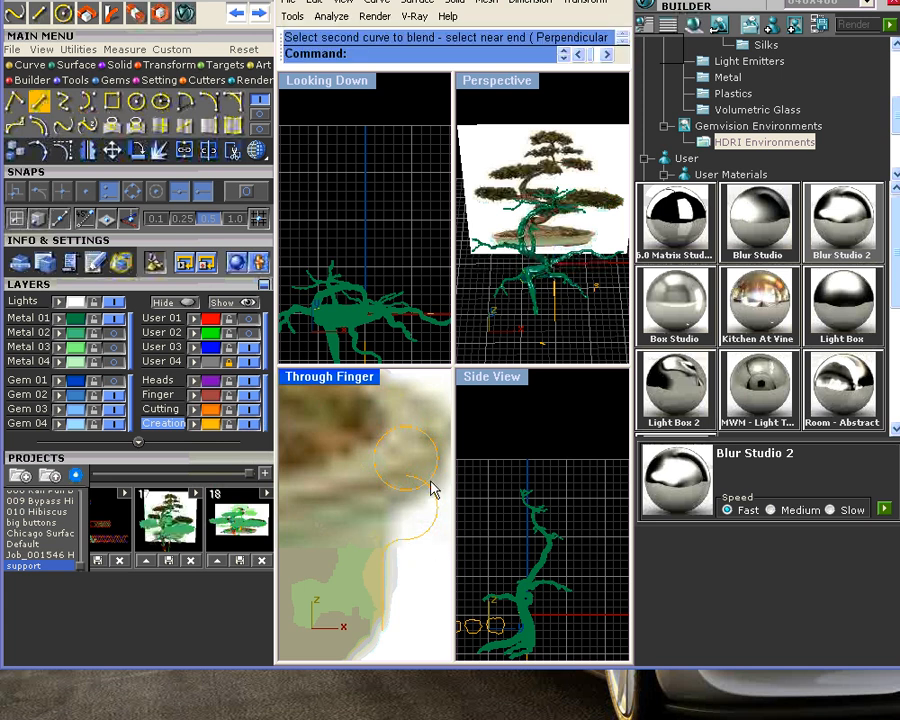
# Turn on quadrant snapping and draw a horizontal line from the upper circle's top point toward the pot's interior
pyautogui.moveTo(431, 472); pyautogui.dragTo(404, 488, button='right')
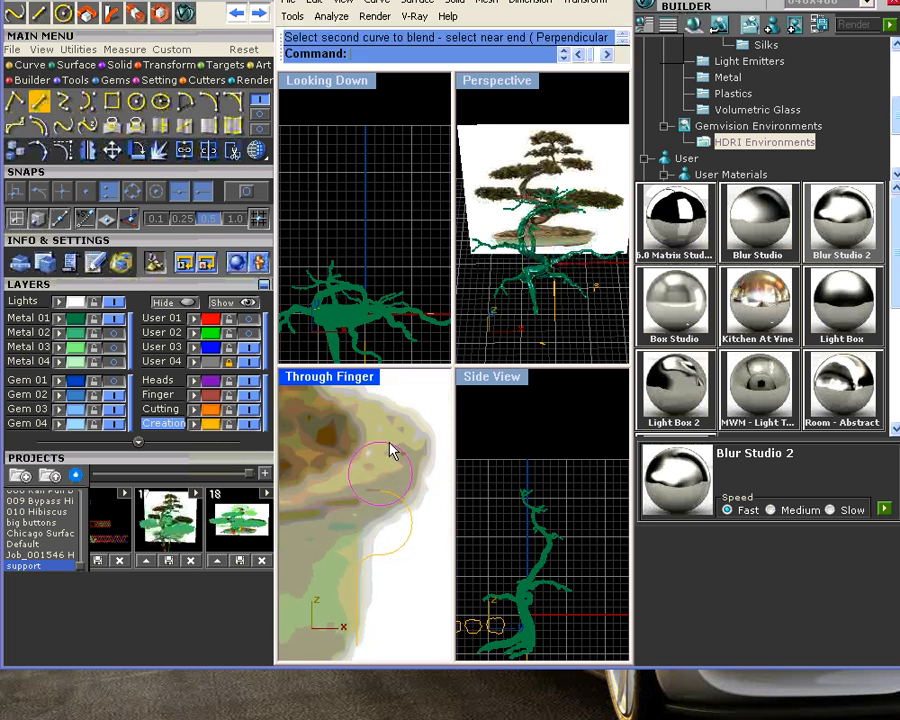
pyautogui.click(136, 193)
pyautogui.click(230, 193)
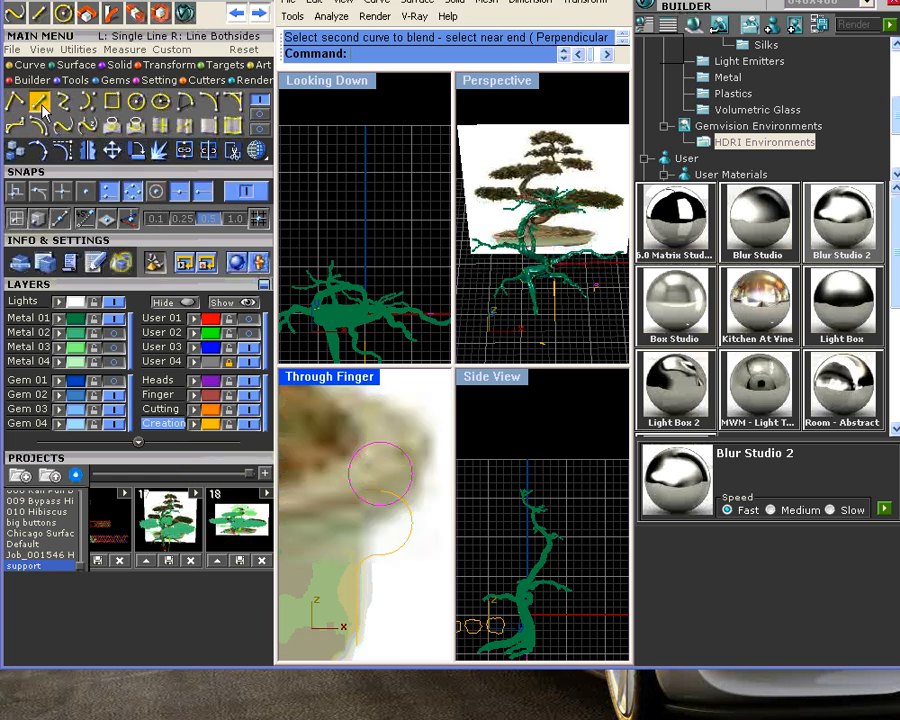
pyautogui.click(39, 103)
pyautogui.click(356, 437)
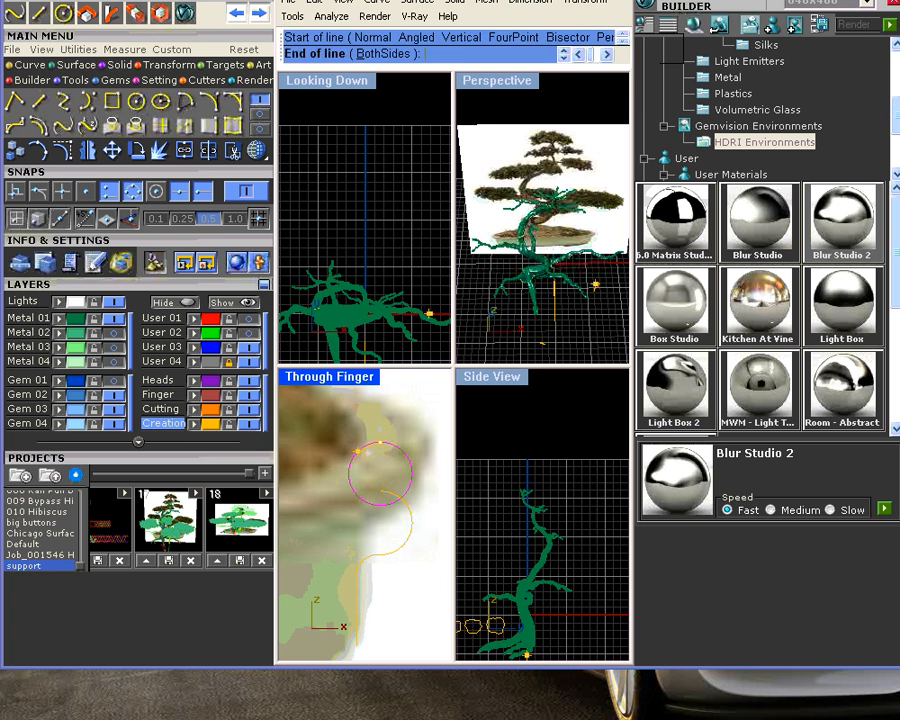
pyautogui.click(328, 442)
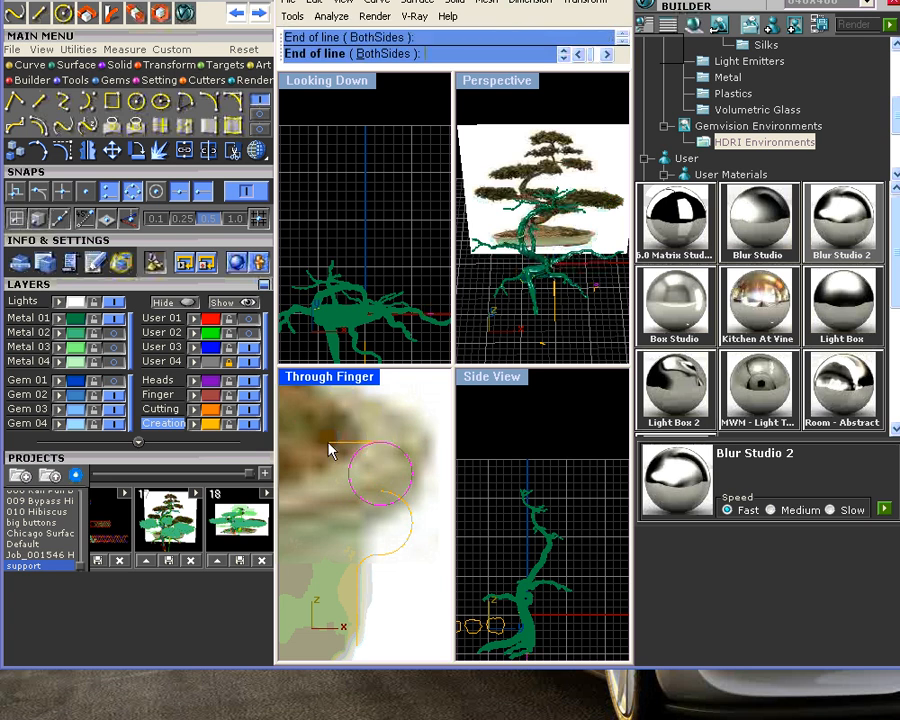
# Draw a vertical line for the pot's inner wall and blend its upper end into the horizontal rim line with curvature continuity
pyautogui.rightClick(325, 441)
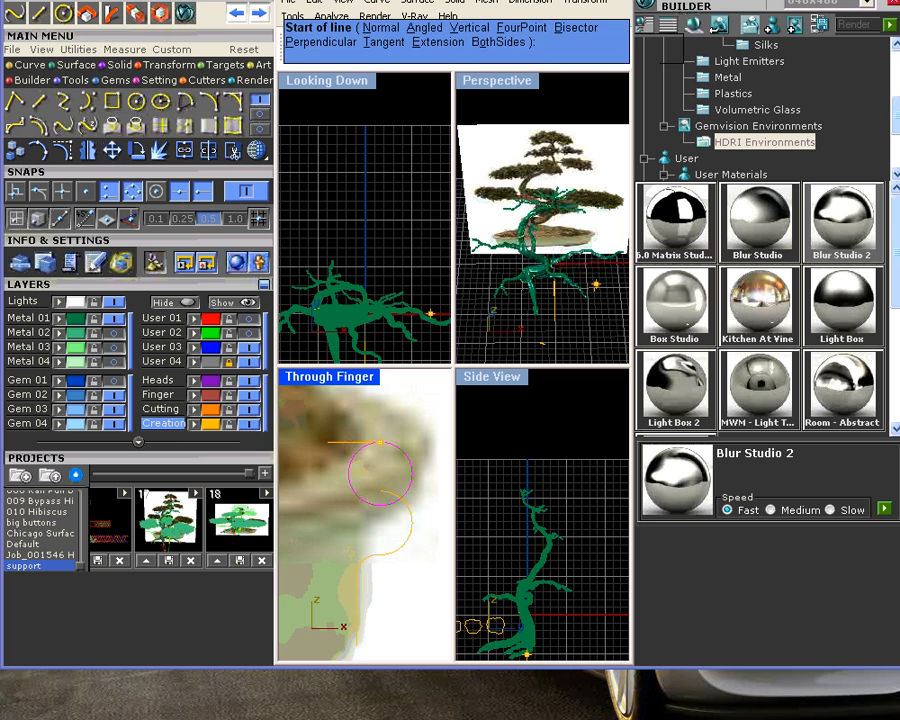
pyautogui.press('Escape')
pyautogui.click(38, 103)
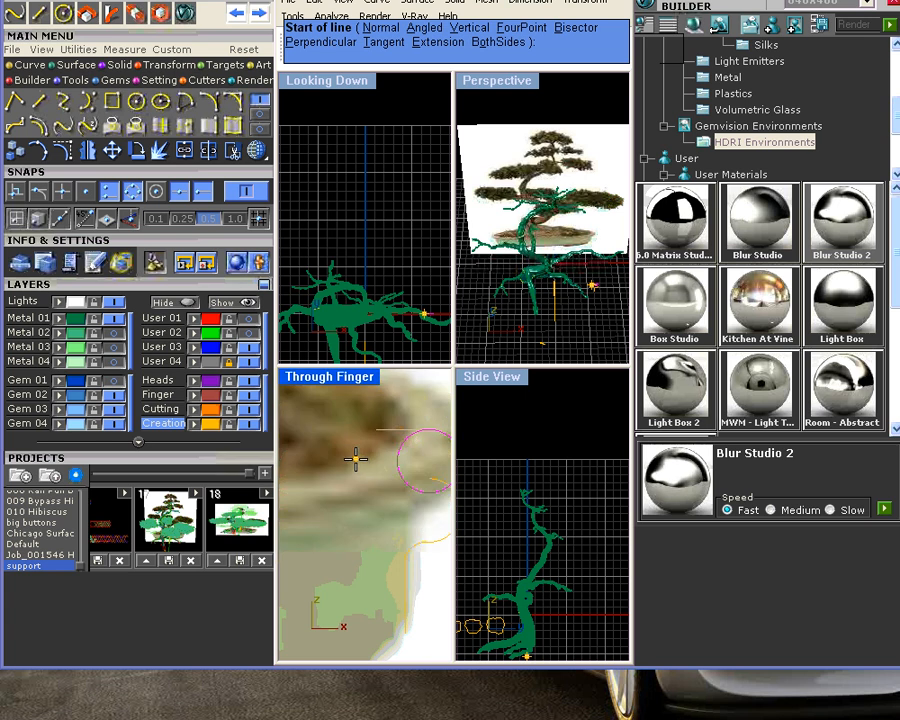
pyautogui.click(355, 459)
pyautogui.click(349, 614)
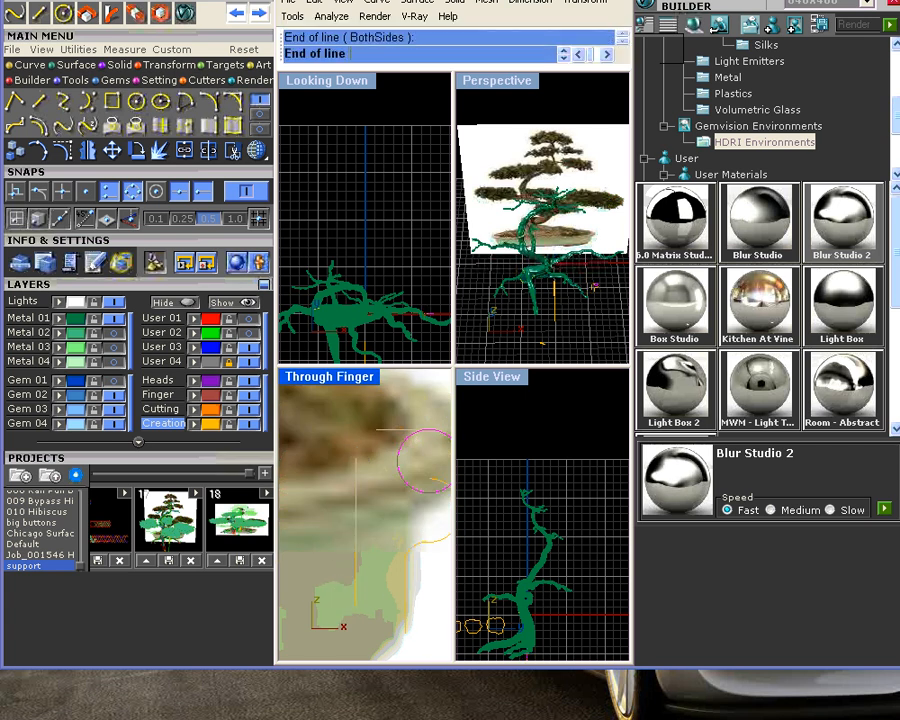
pyautogui.rightClick(372, 574)
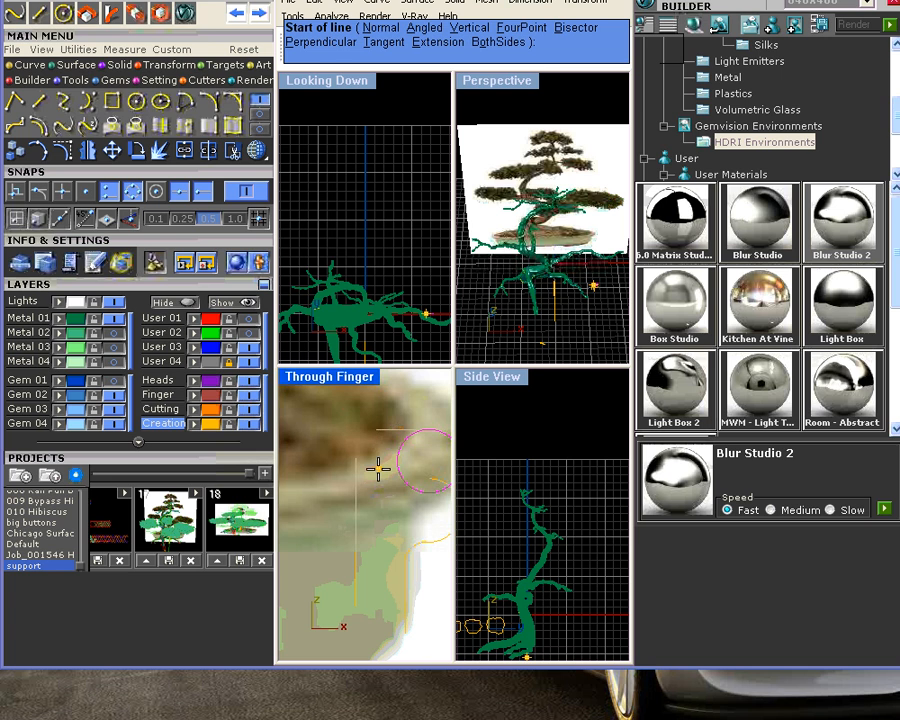
pyautogui.press('Escape')
pyautogui.click(63, 126)
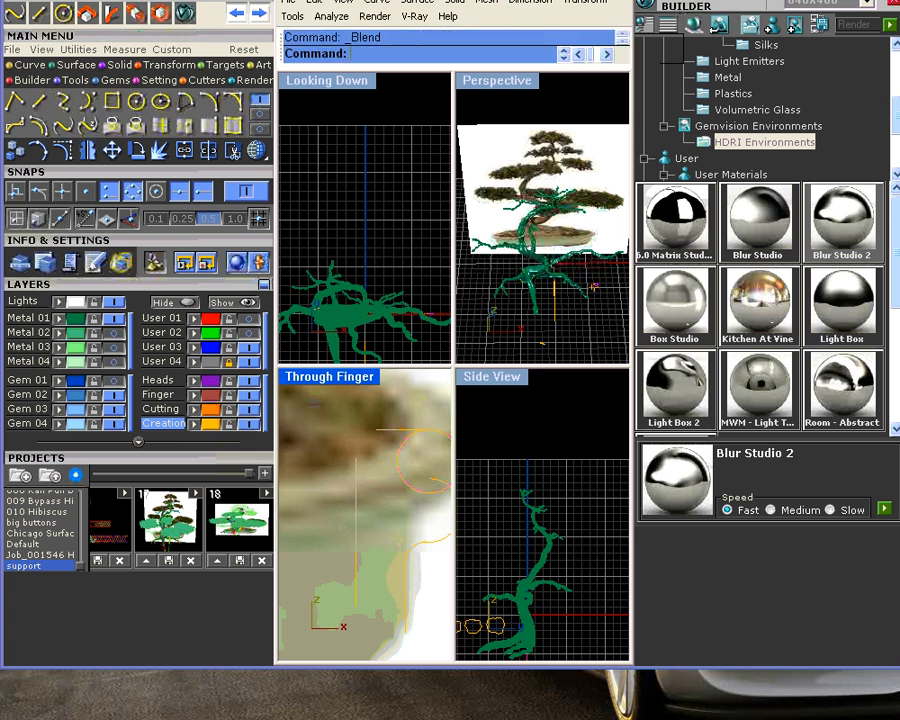
pyautogui.click(392, 462)
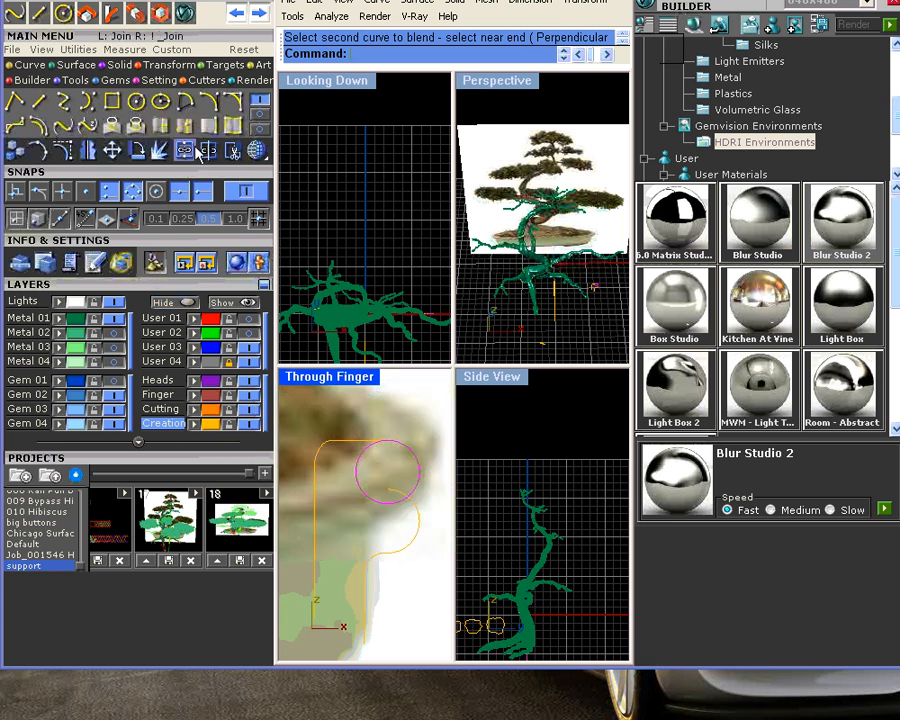
# Split the upper circle with the horizontal rim line and the lower half circle, and delete the part facing the pot's interior
pyautogui.click(141, 104)
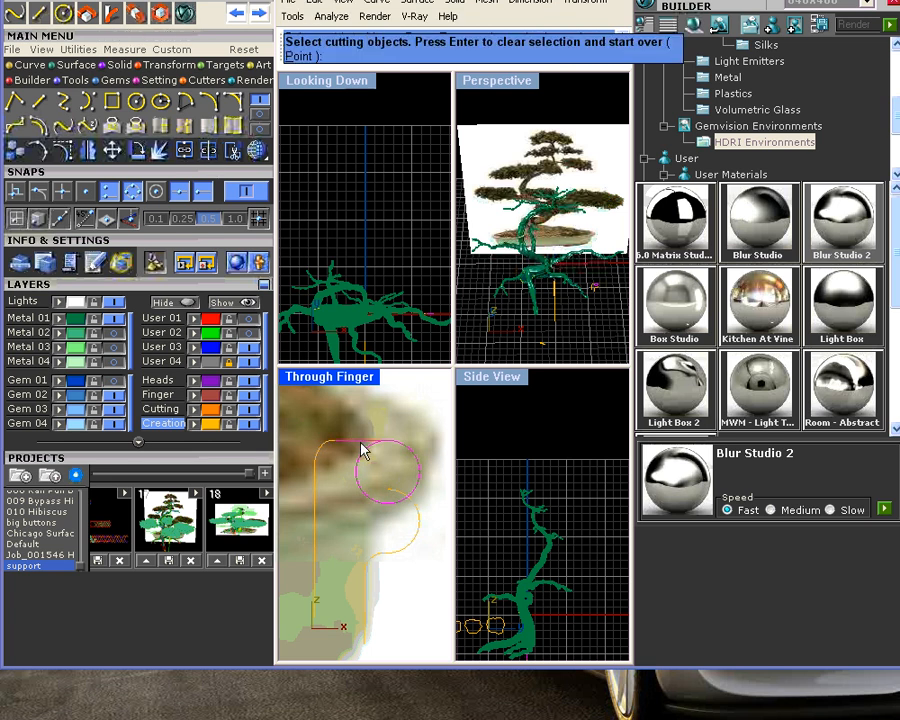
pyautogui.click(364, 451)
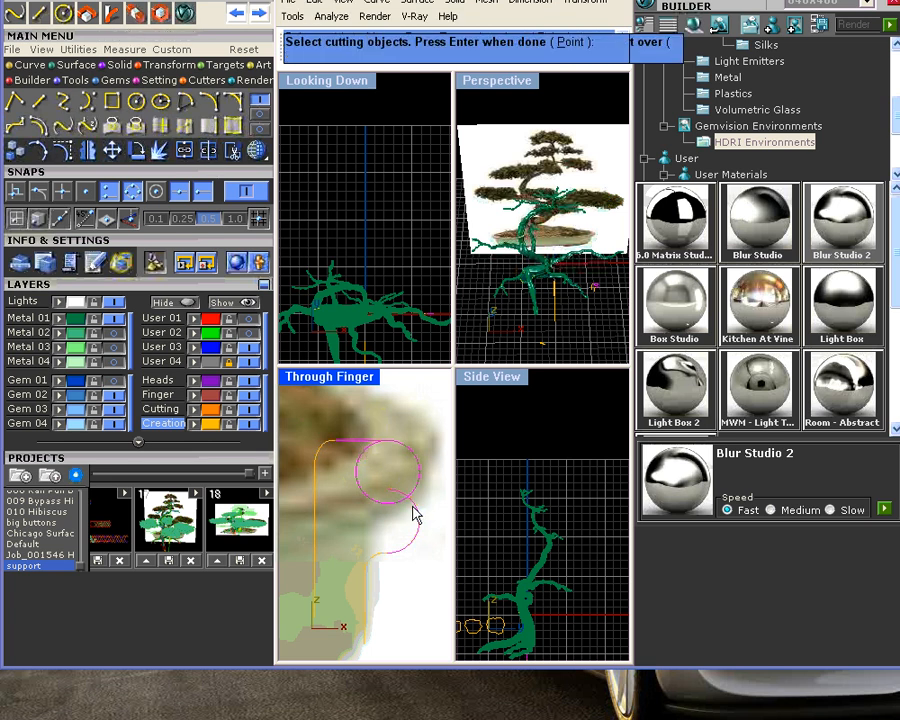
pyautogui.press('Return')
pyautogui.press('Delete')
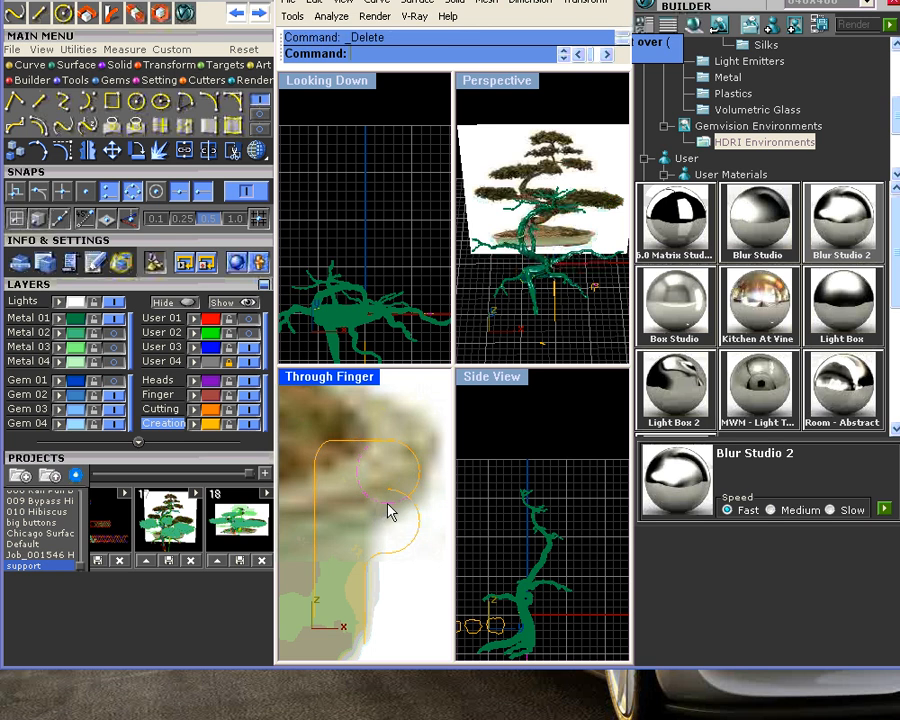
# Trim off the end of the lower half circle that extends inside the upper rim arc
pyautogui.keyDown('shift'); pyautogui.click(417, 478); pyautogui.keyUp('shift')
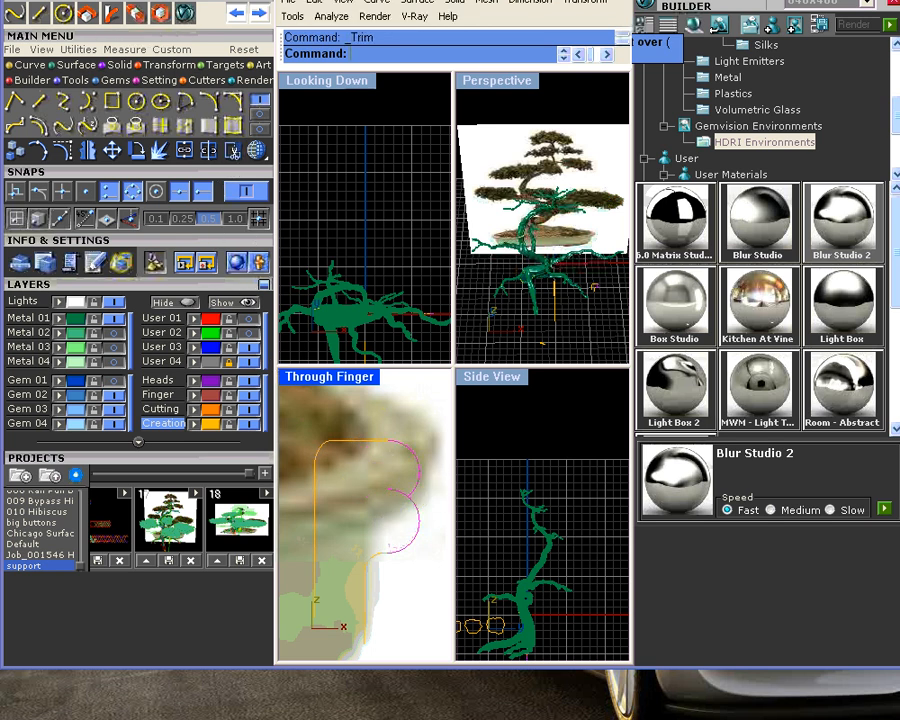
pyautogui.click(233, 150)
pyautogui.click(392, 489)
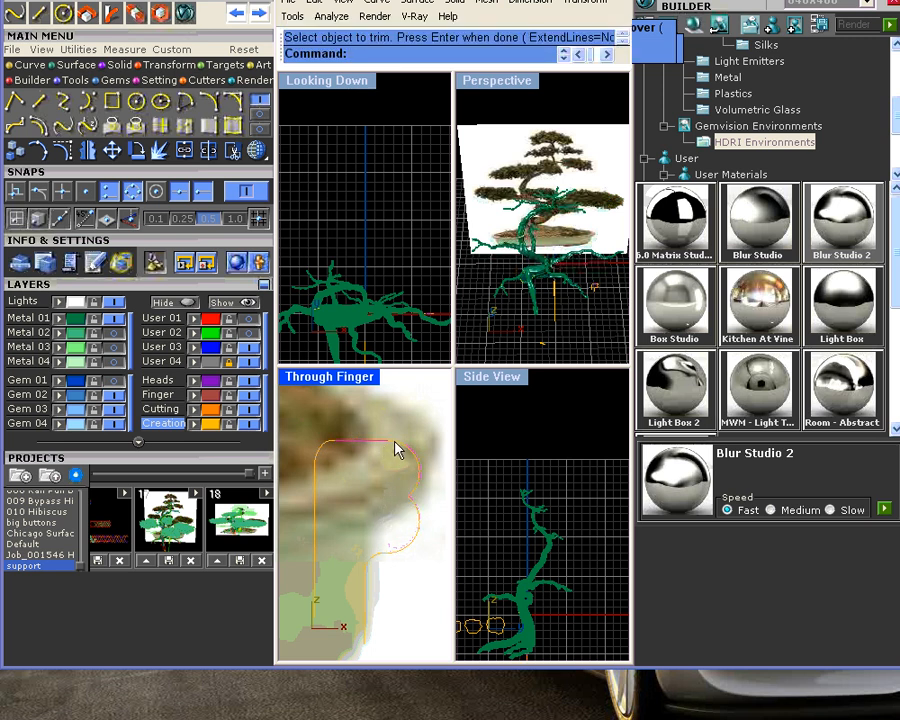
# Draw a short vertical helper line near the pot's lower edge, slightly inward from the outer wall line
pyautogui.scroll(3, 390, 444)
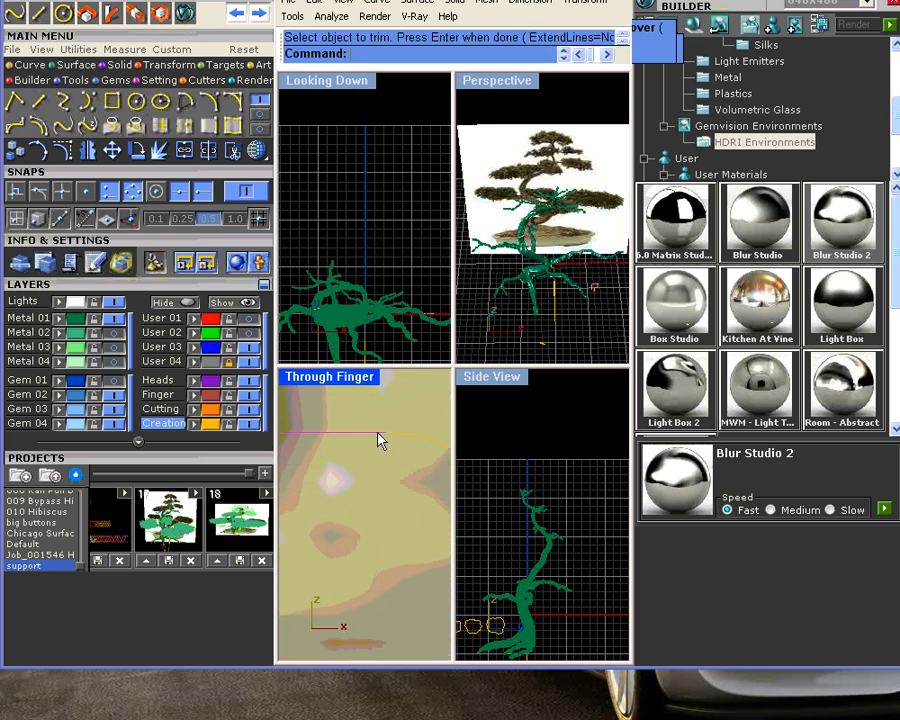
pyautogui.scroll(-2, 362, 480)
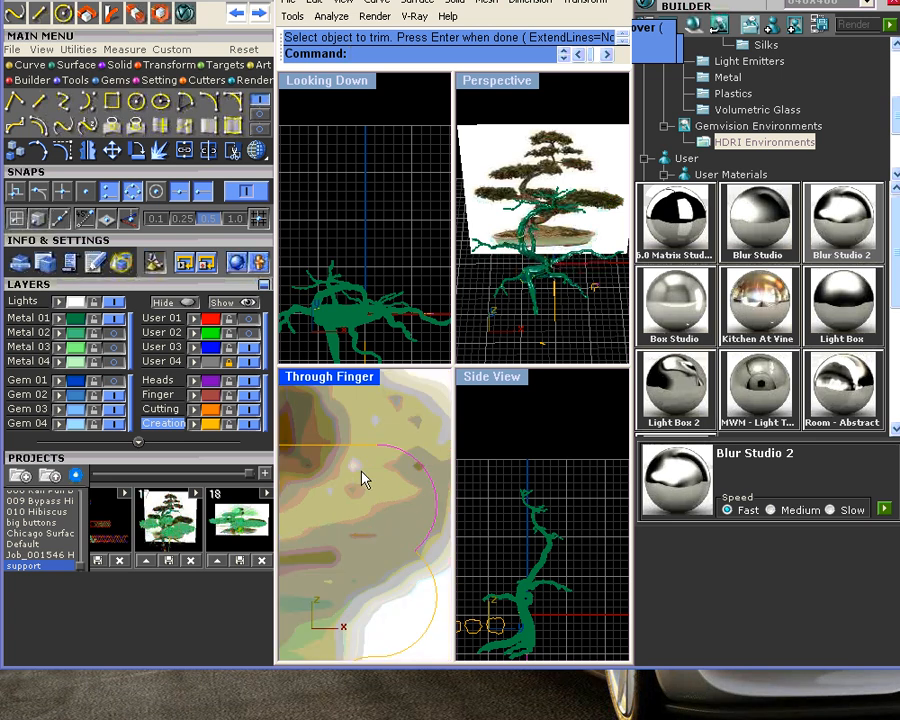
pyautogui.scroll(-3, 365, 485)
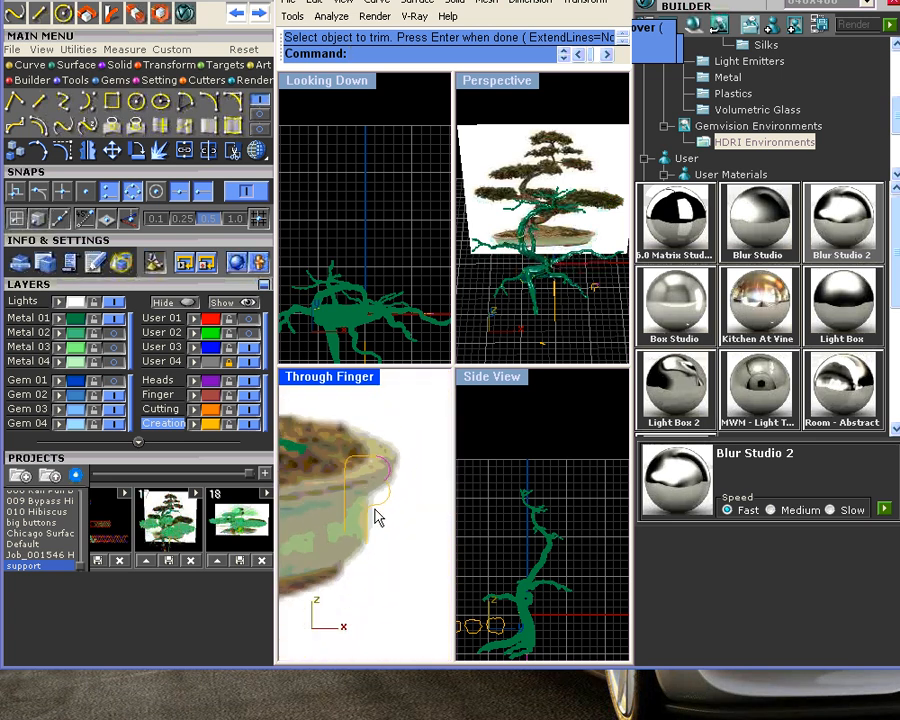
pyautogui.scroll(-3, 395, 520)
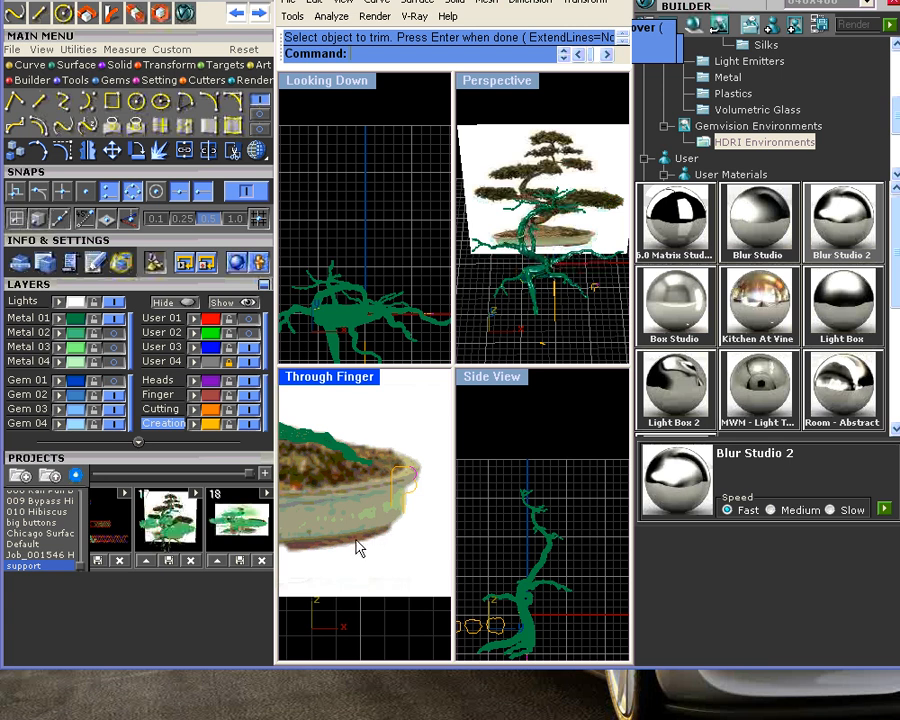
pyautogui.scroll(3, 380, 543)
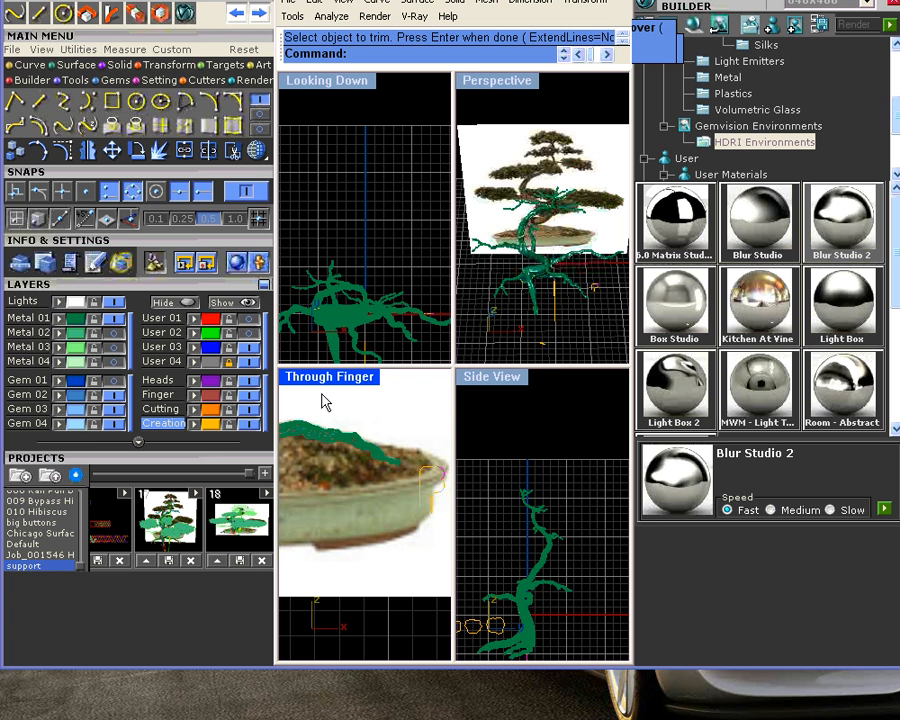
pyautogui.click(38, 100)
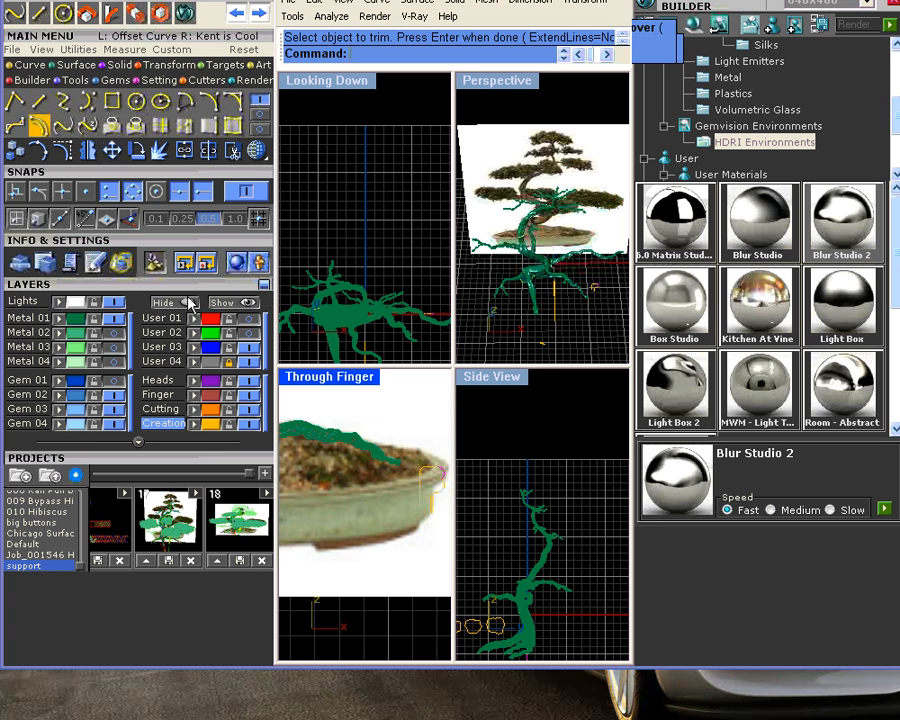
pyautogui.scroll(3, 420, 530)
pyautogui.click(407, 553)
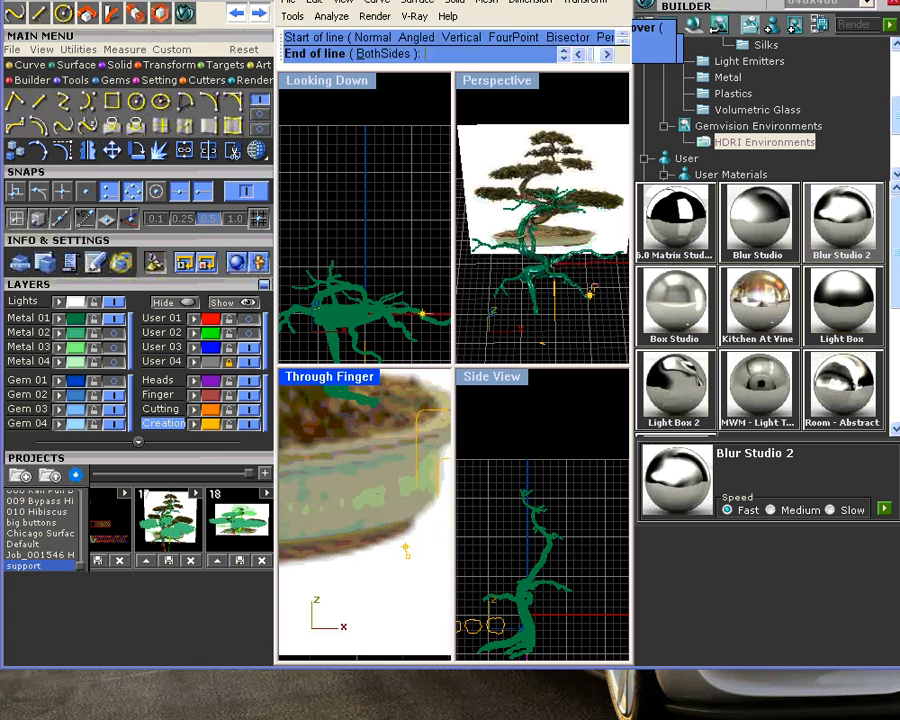
pyautogui.click(409, 530)
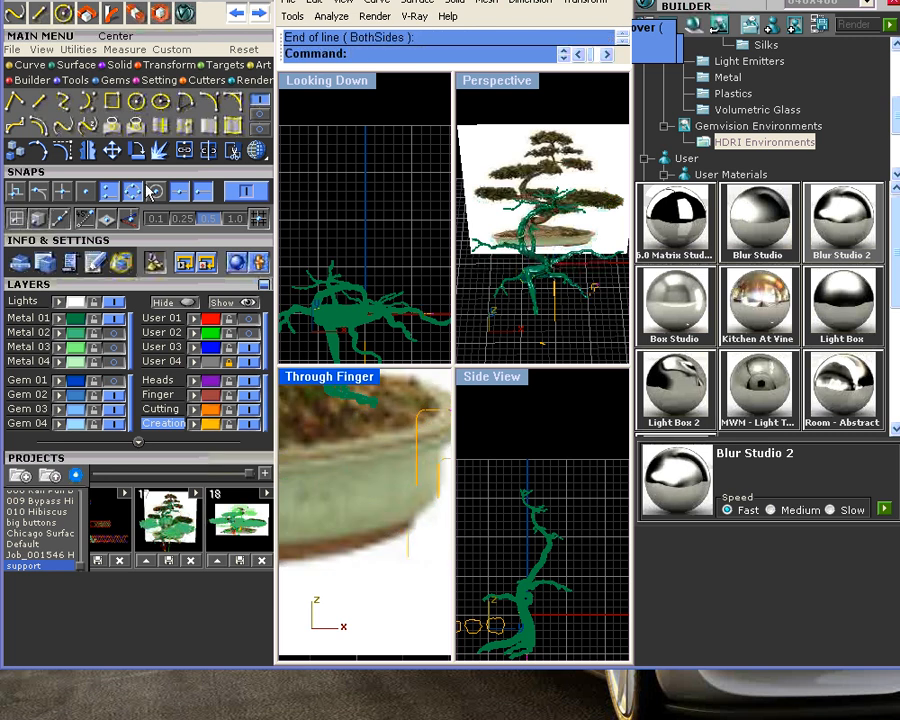
# Blend the outer wall line's lower end into the short helper line with curvature continuity and delete the helper line
pyautogui.click(62, 125)
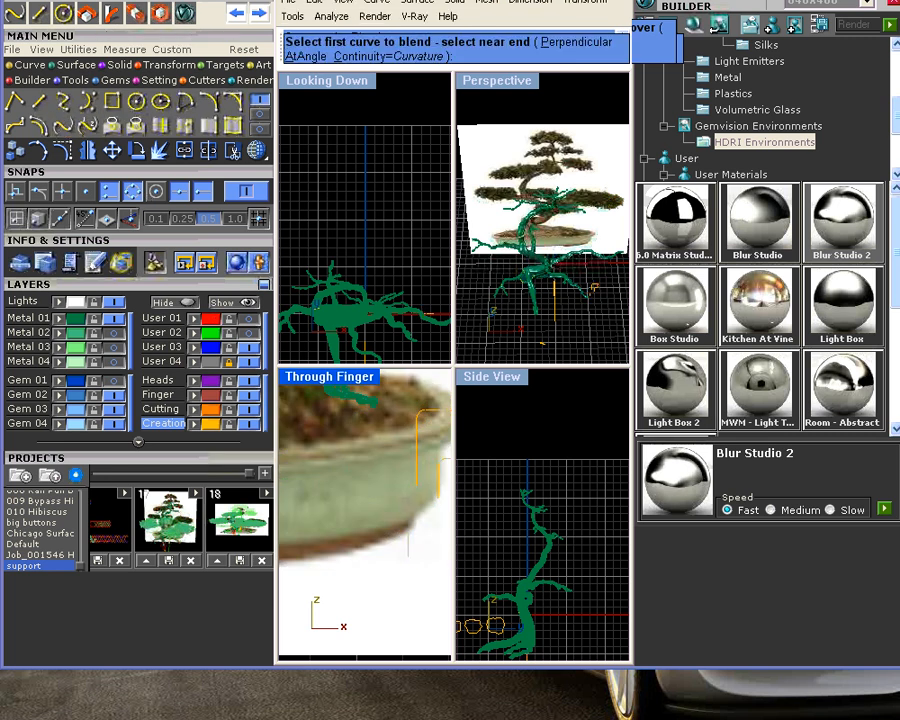
pyautogui.click(436, 505)
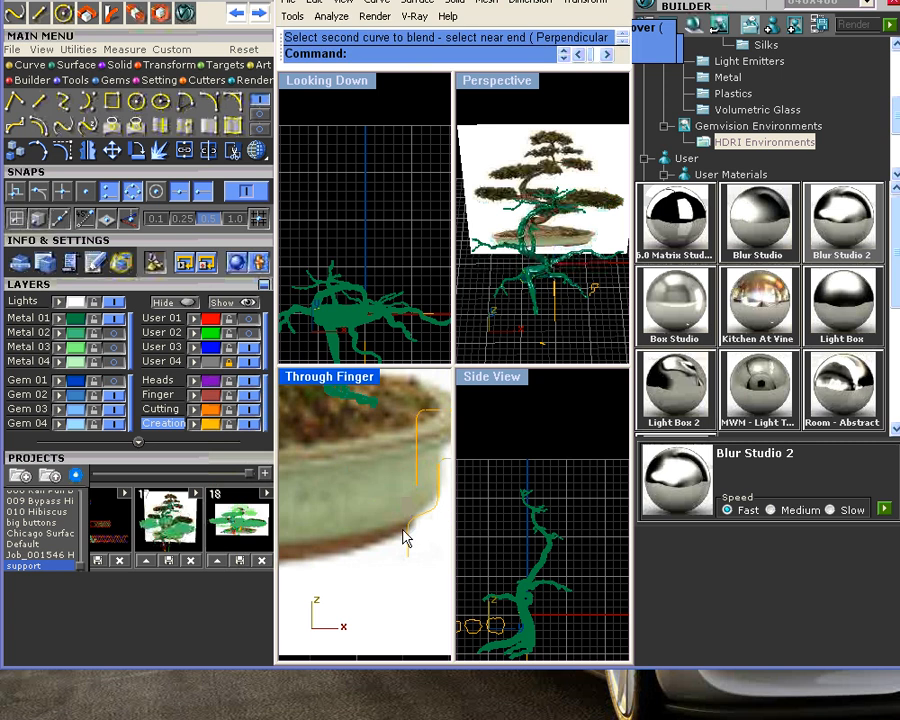
pyautogui.click(408, 547)
pyautogui.press('Delete')
pyautogui.scroll(2, 418, 504)
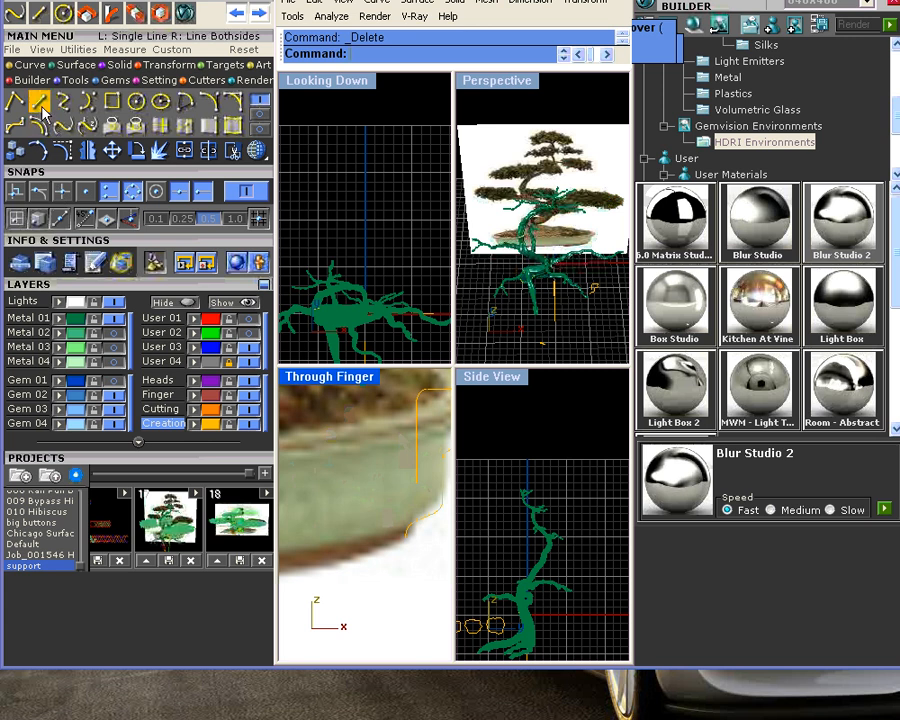
# Copy the S-shaped blend curve inward and move the copy so its upper end meets the inner wall line's lower end
pyautogui.moveTo(408, 537); pyautogui.dragTo(378, 530)
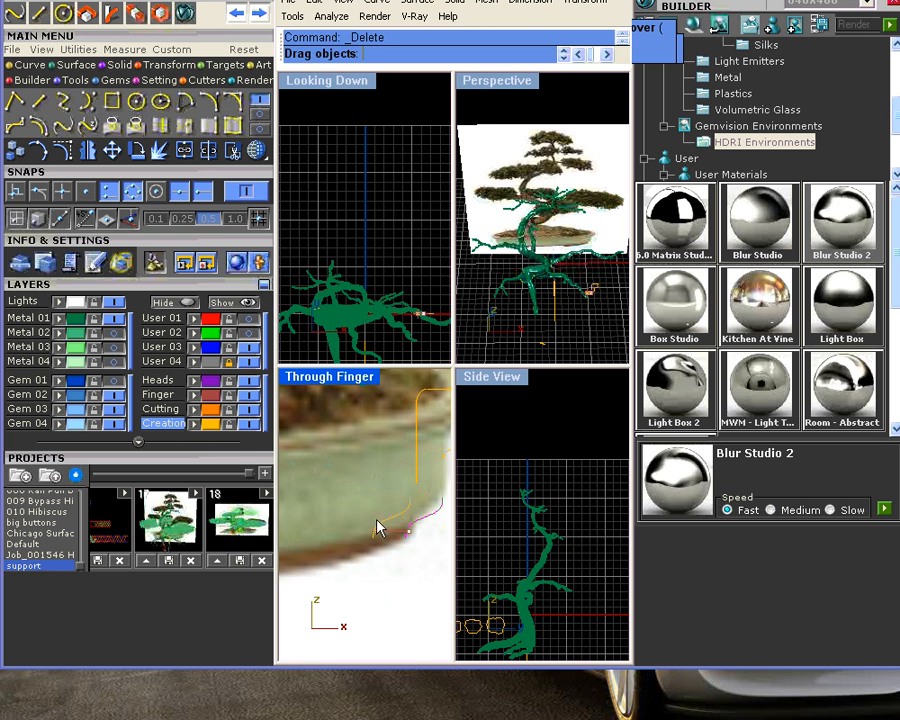
pyautogui.moveTo(378, 530); pyautogui.dragTo(392, 540)
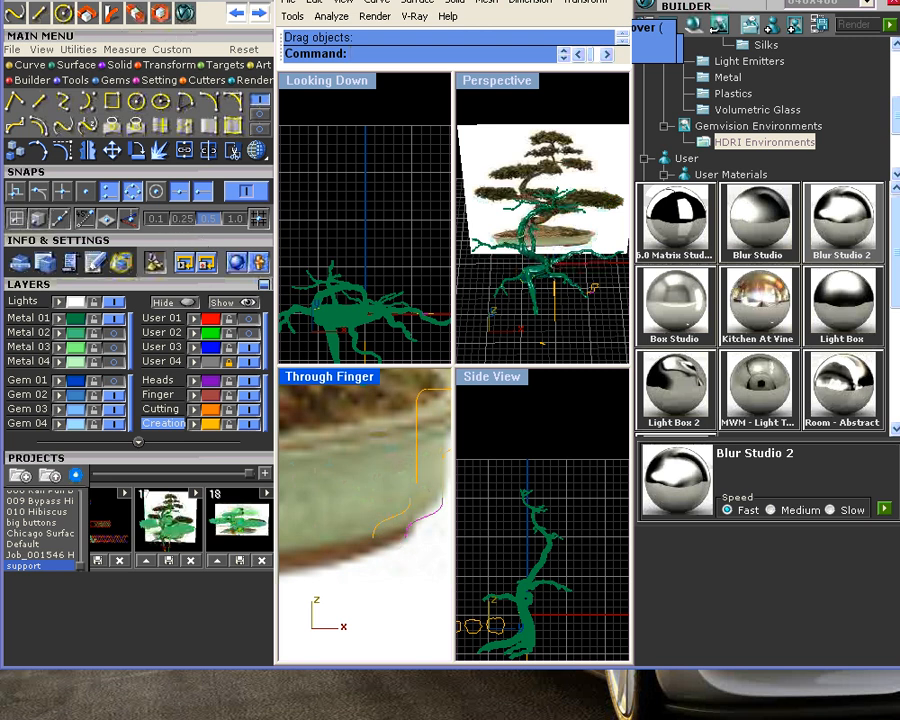
pyautogui.scroll(4, 409, 511)
pyautogui.click(411, 503)
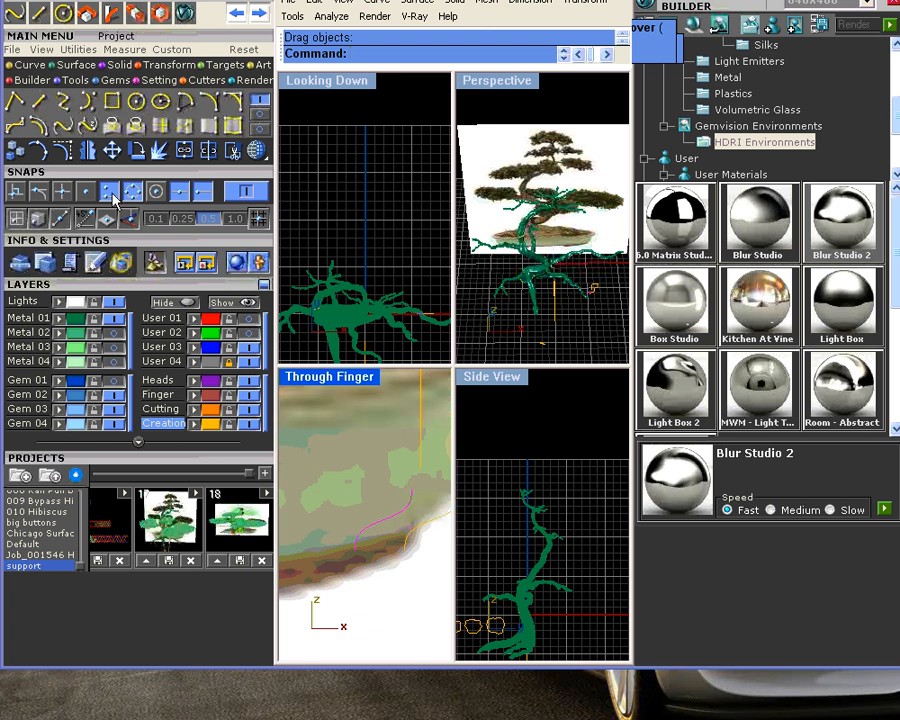
pyautogui.click(412, 489)
pyautogui.click(421, 470)
pyautogui.scroll(-3, 352, 469)
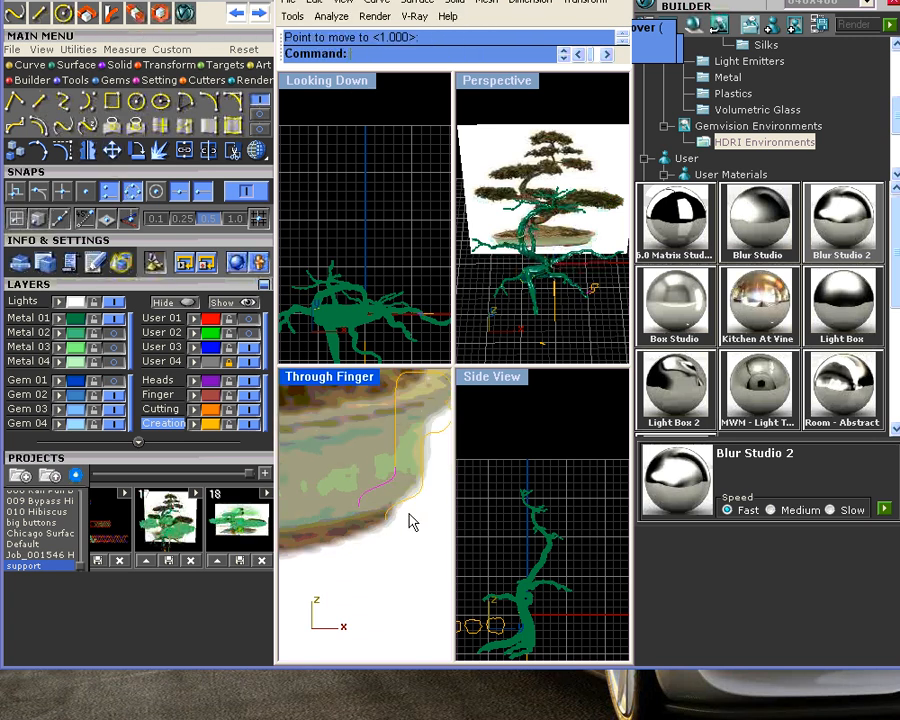
# Draw a short horizontal helper line along the pot's bottom edge, below and inward from the outer S-curve
pyautogui.scroll(3, 378, 526)
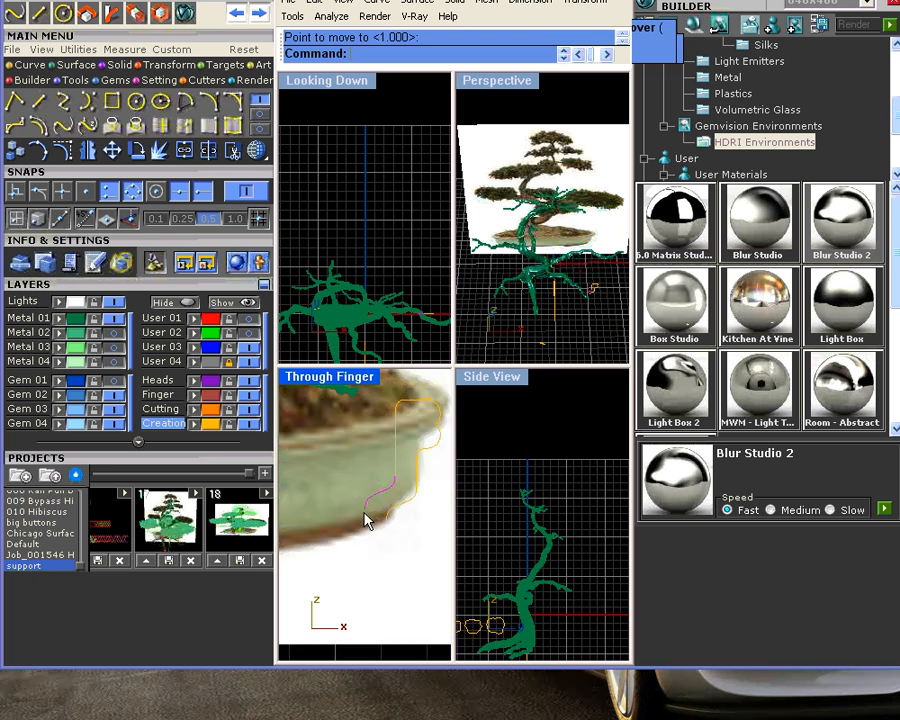
pyautogui.scroll(2, 366, 515)
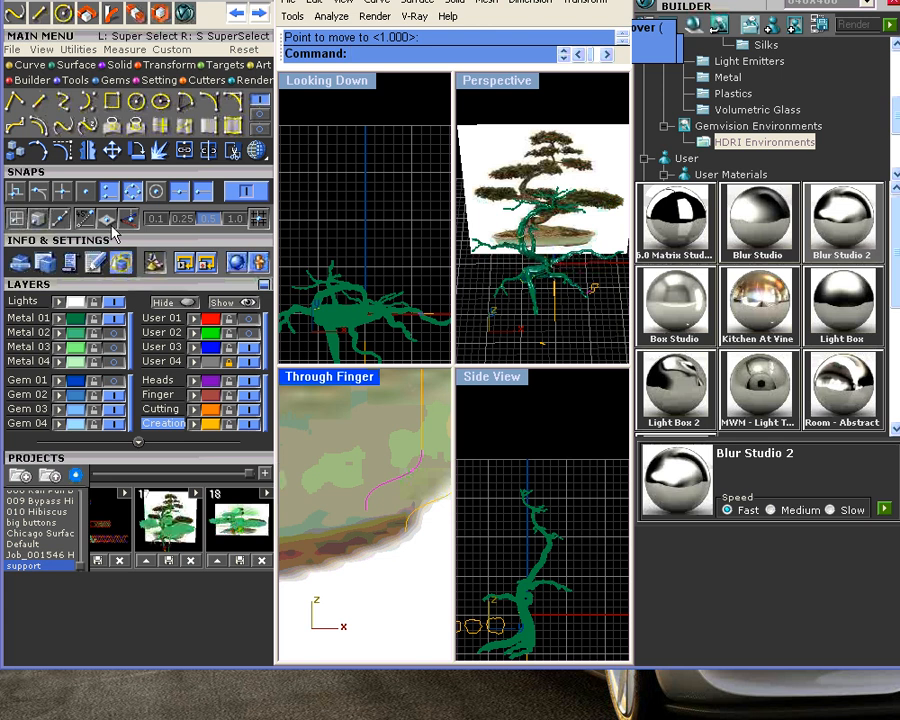
pyautogui.click(38, 100)
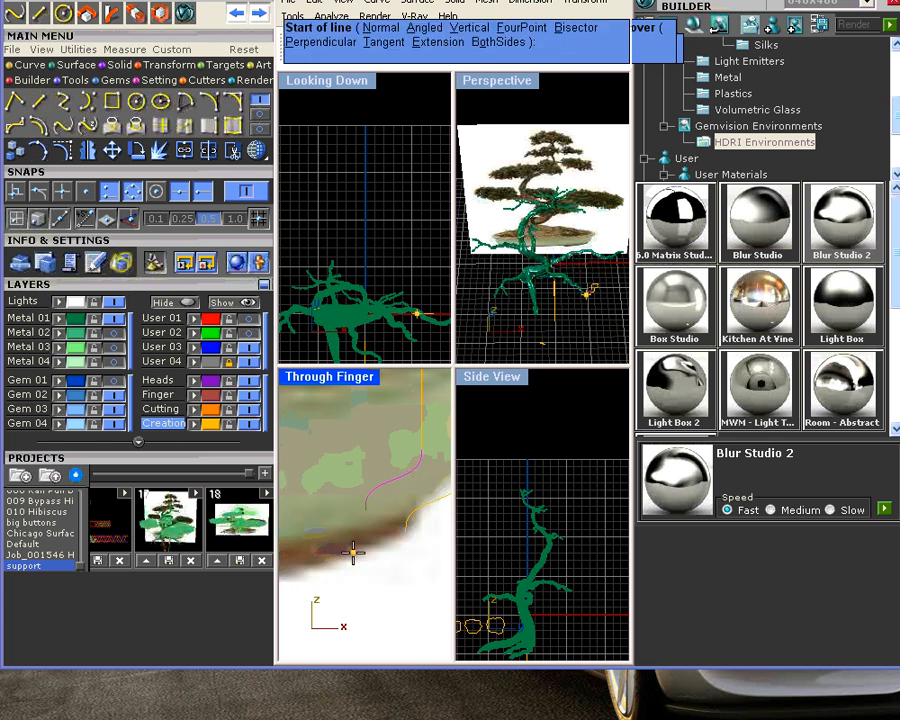
pyautogui.click(357, 549)
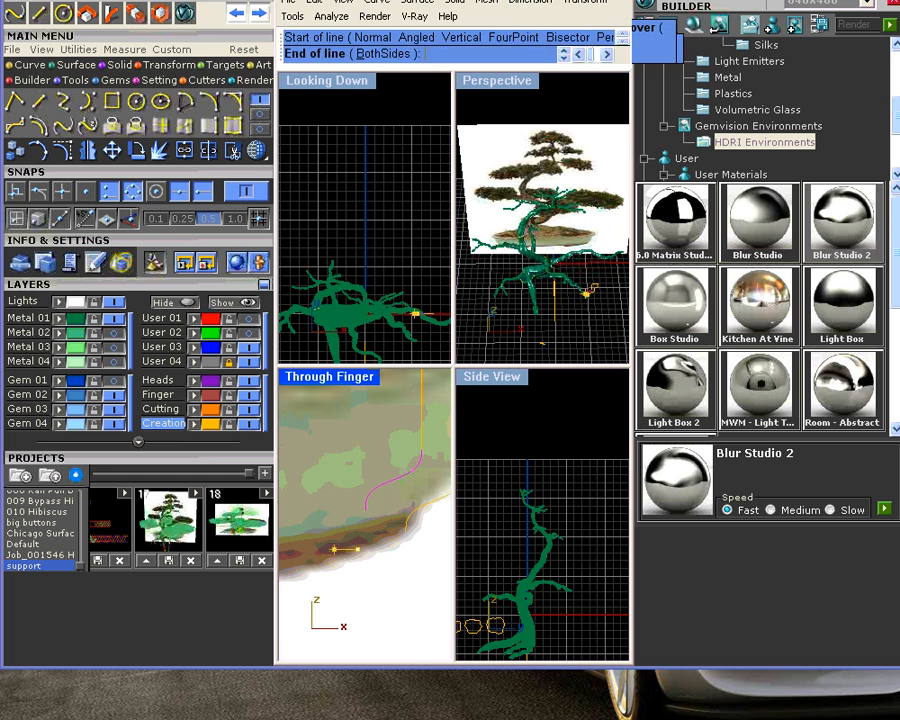
pyautogui.click(325, 548)
# Blend the horizontal helper line into the outer S-curve's lower end with curvature continuity and delete the helper line
pyautogui.click(87, 126)
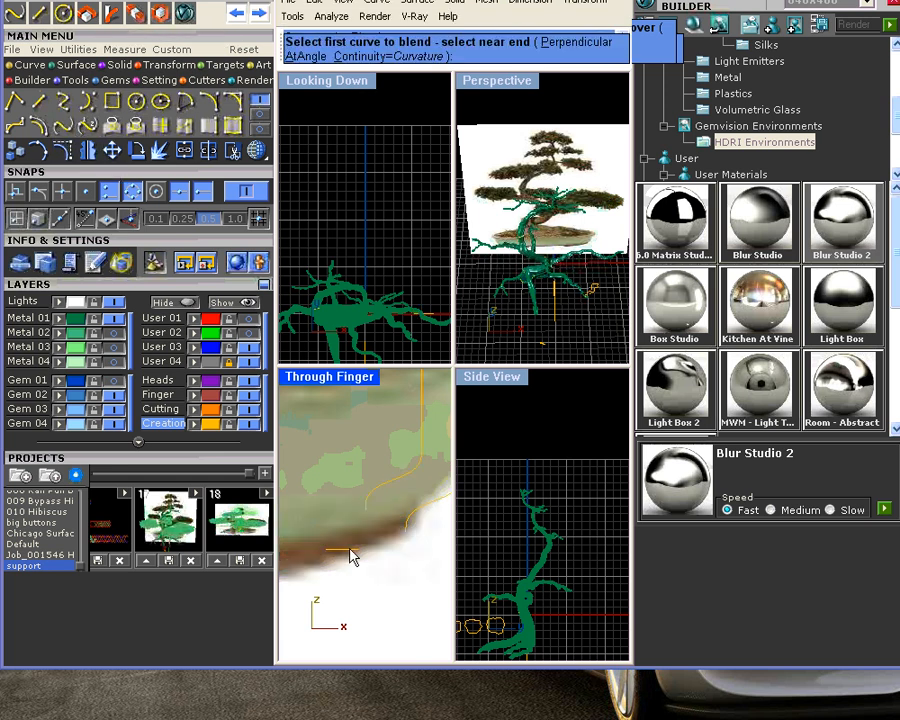
pyautogui.click(404, 540)
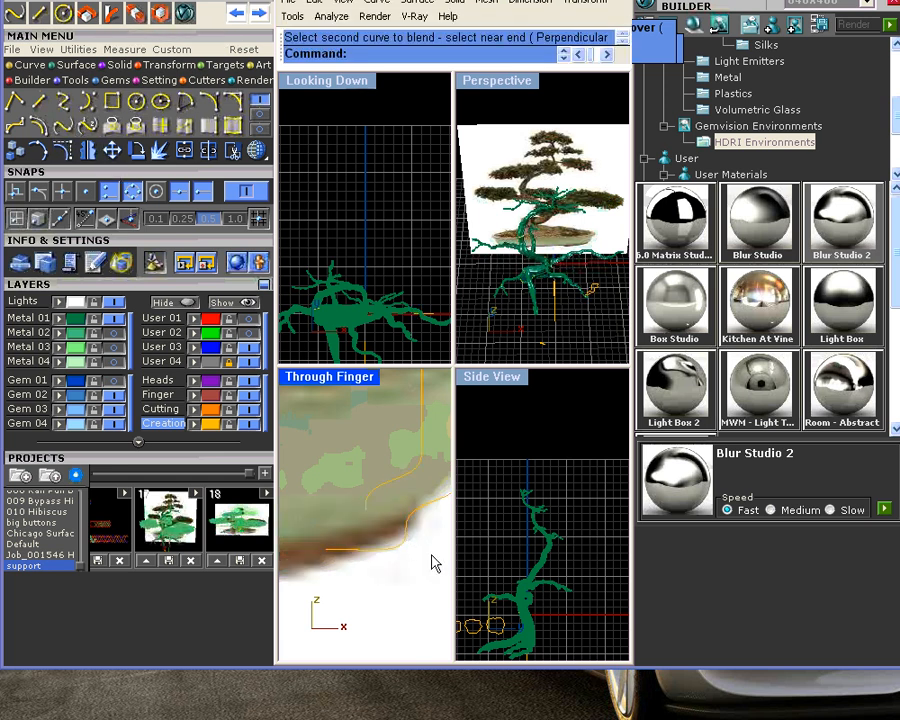
pyautogui.scroll(2, 376, 556)
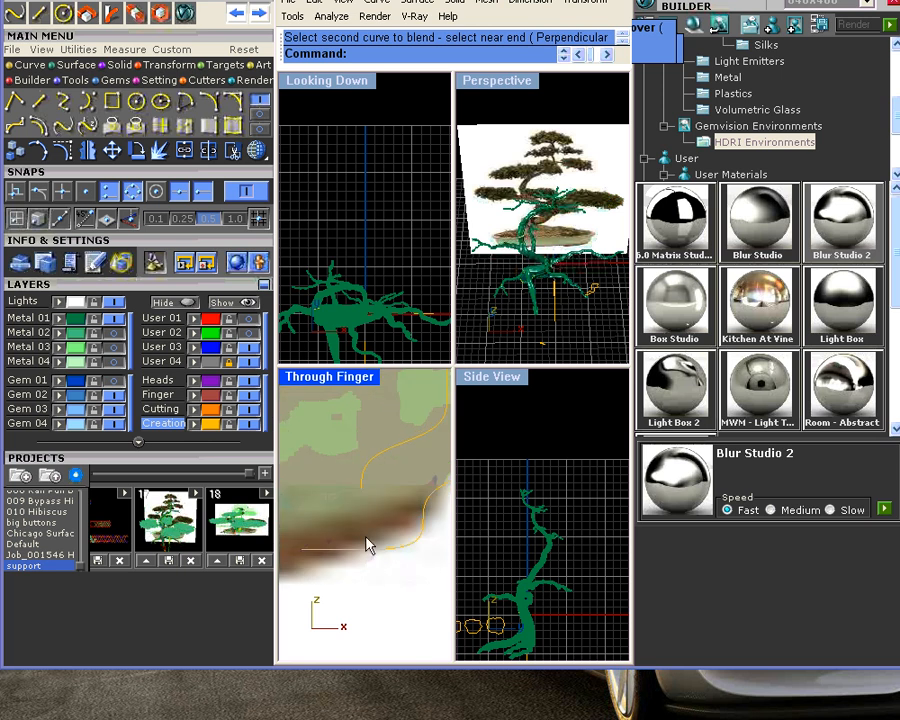
pyautogui.scroll(1, 362, 530)
pyautogui.scroll(1, 365, 515)
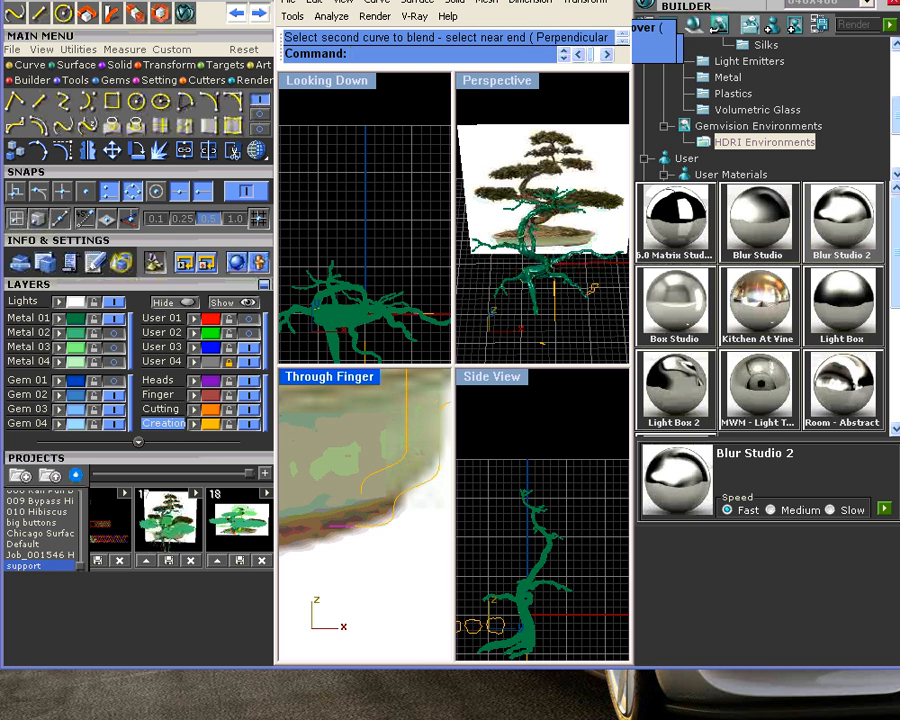
pyautogui.press('Delete')
pyautogui.scroll(1, 368, 496)
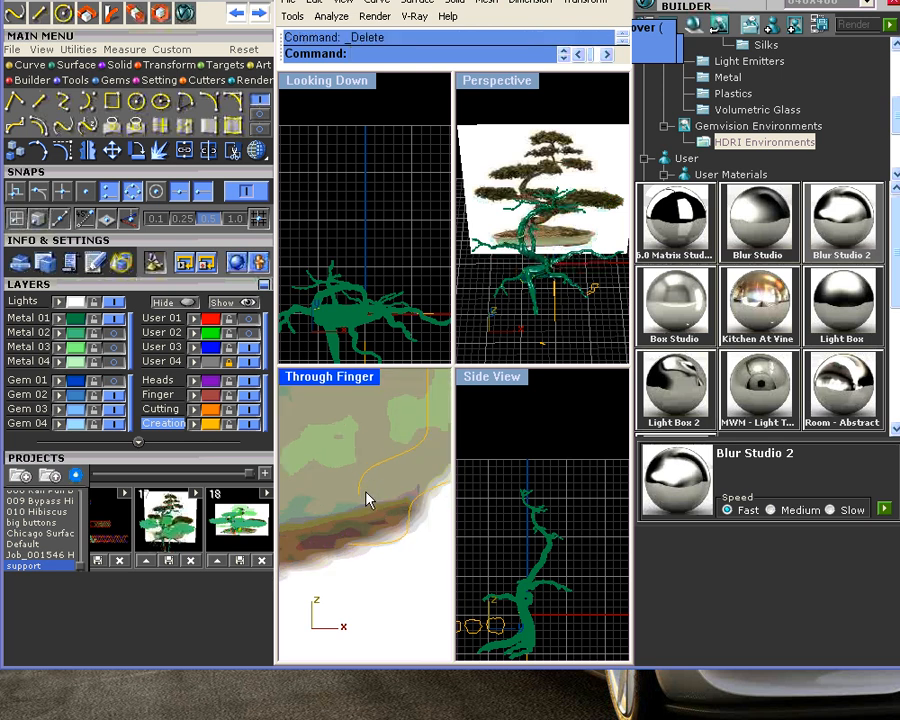
# Show the inner S-curve's control points and pull its lower end inward so it flares toward the pot's middle
pyautogui.click(360, 498)
pyautogui.click(62, 150)
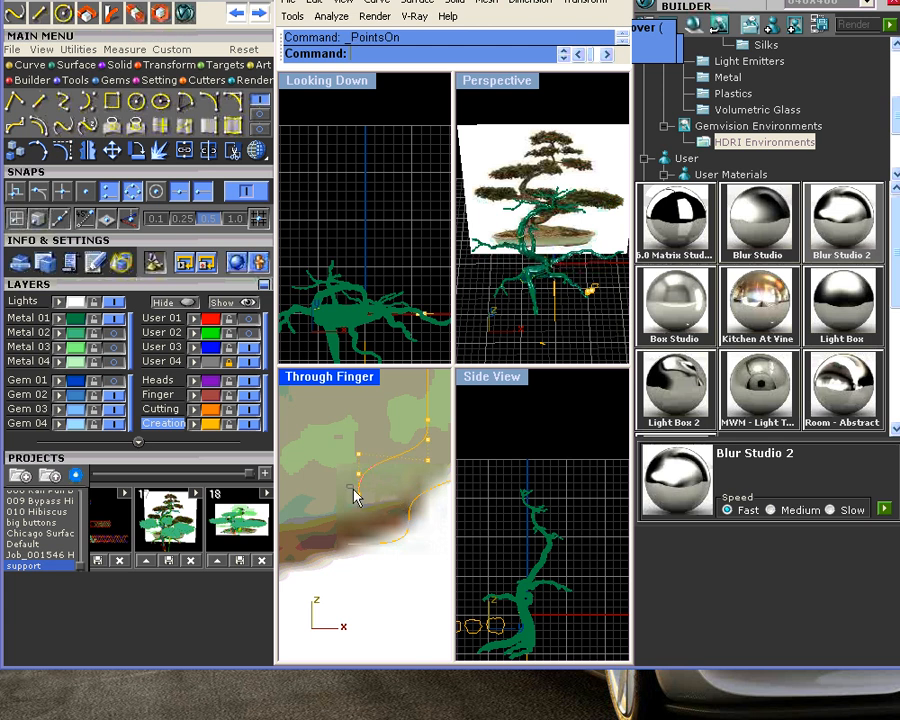
pyautogui.moveTo(358, 494); pyautogui.dragTo(395, 497)
pyautogui.press('Escape')
pyautogui.scroll(-9, 370, 461)
pyautogui.moveTo(385, 486); pyautogui.dragTo(377, 514, button='right')
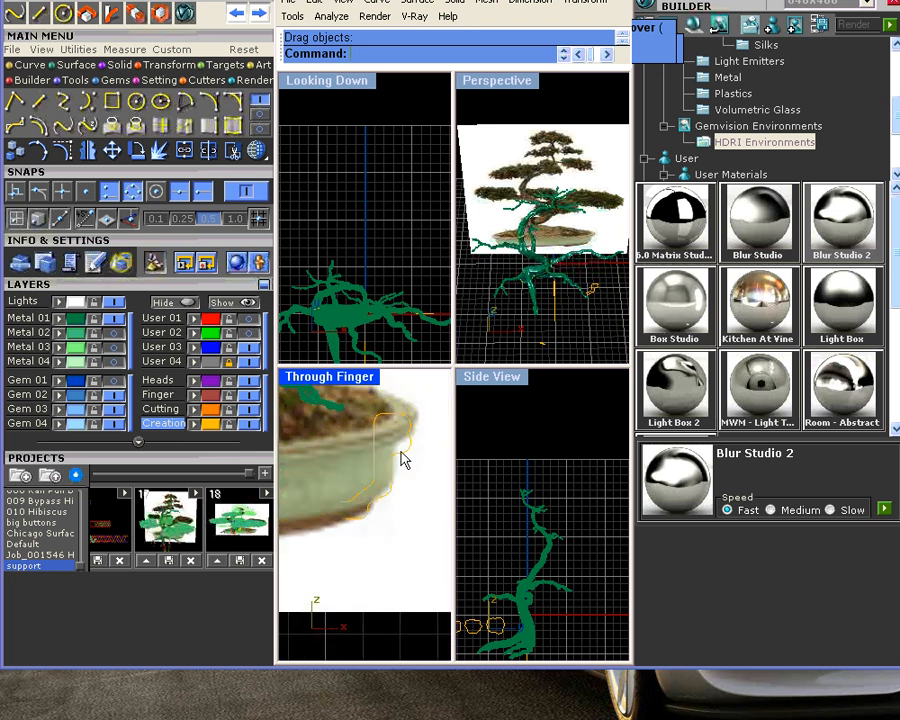
# Select all the pot's profile curves and join them into one open curve
pyautogui.scroll(-2, 370, 540)
pyautogui.moveTo(338, 612); pyautogui.dragTo(420, 446)
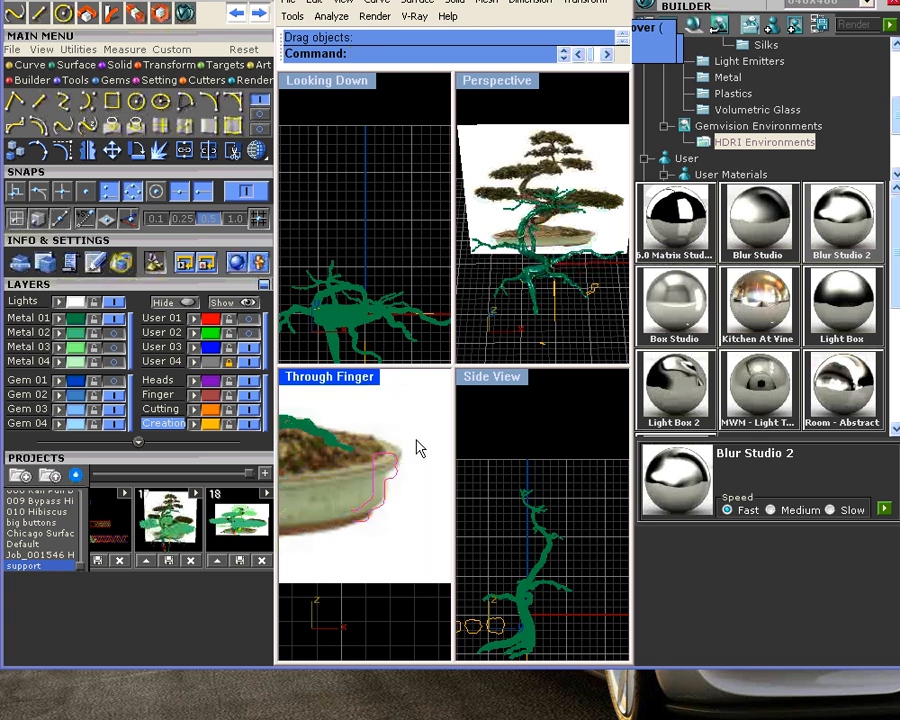
pyautogui.click(186, 157)
# Try revolving the joined profile 360 degrees from start angle 0 about a vertical axis near the reference pot's middle
pyautogui.scroll(-2, 372, 488)
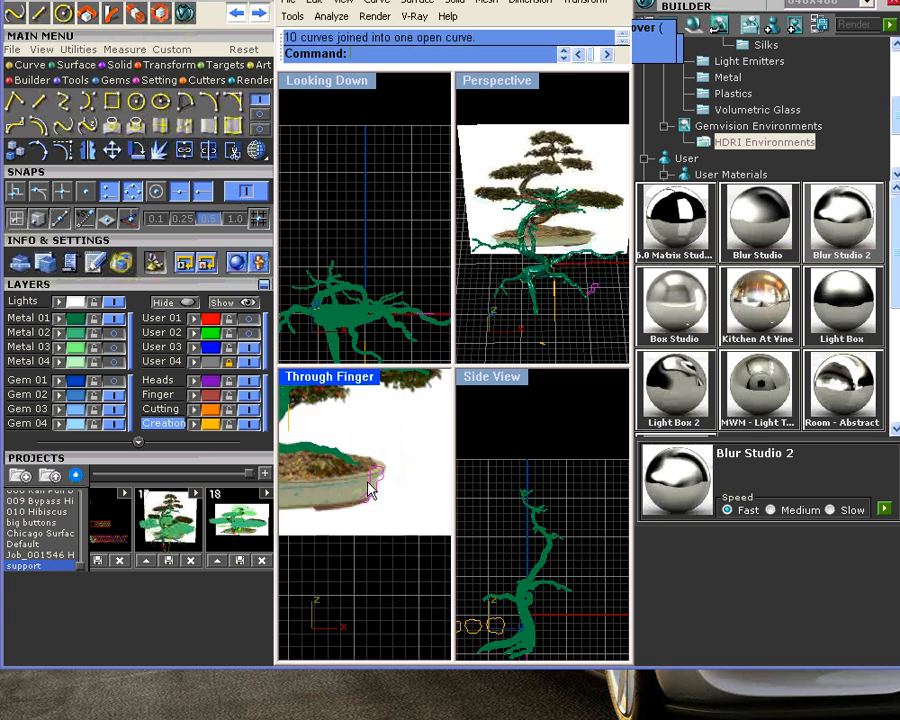
pyautogui.scroll(-3, 390, 500)
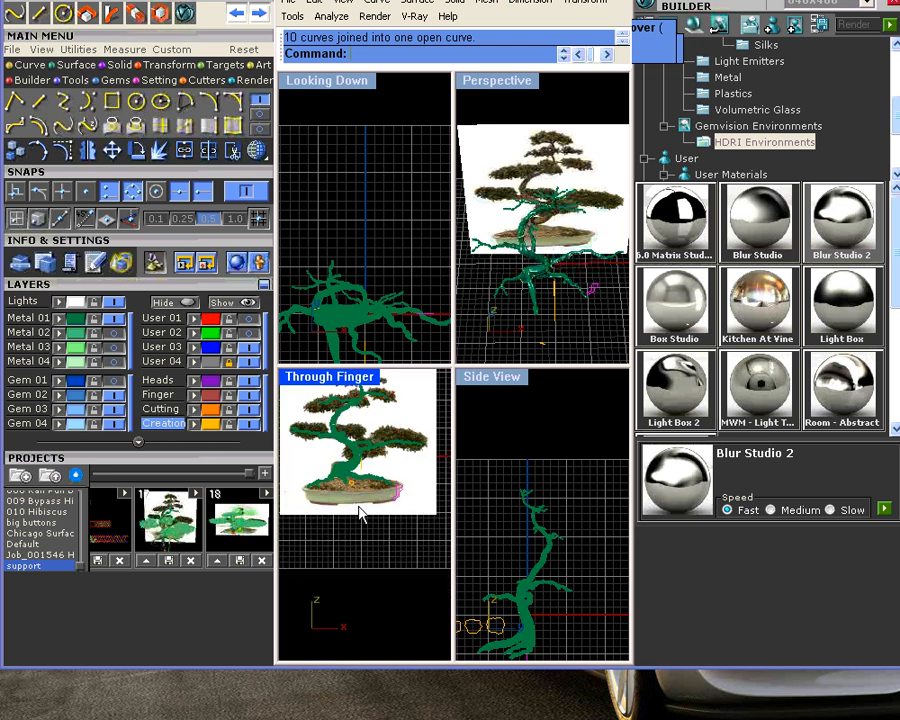
pyautogui.click(74, 66)
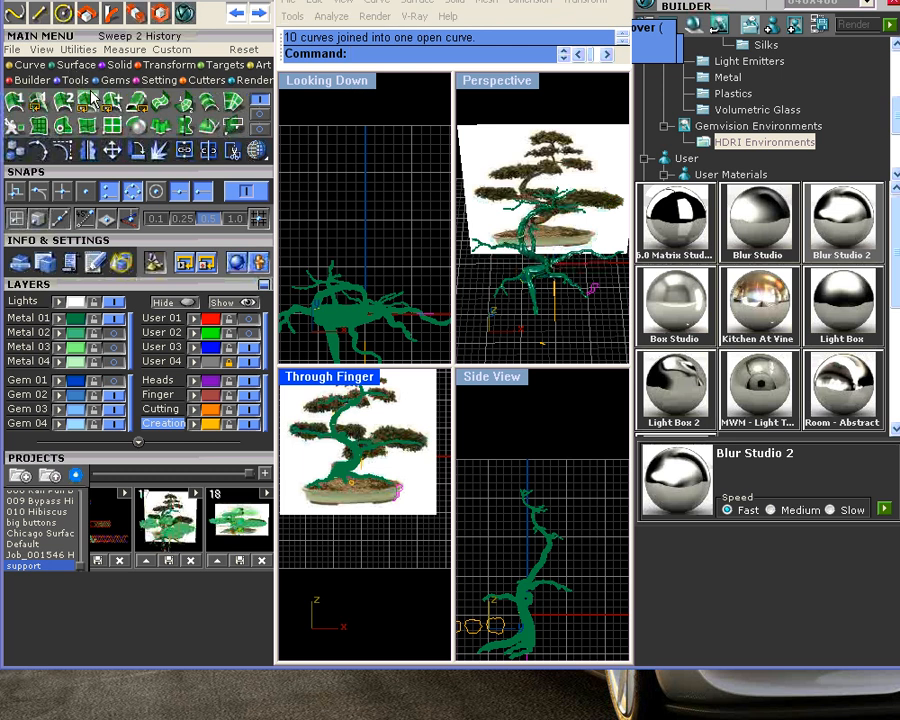
pyautogui.click(185, 127)
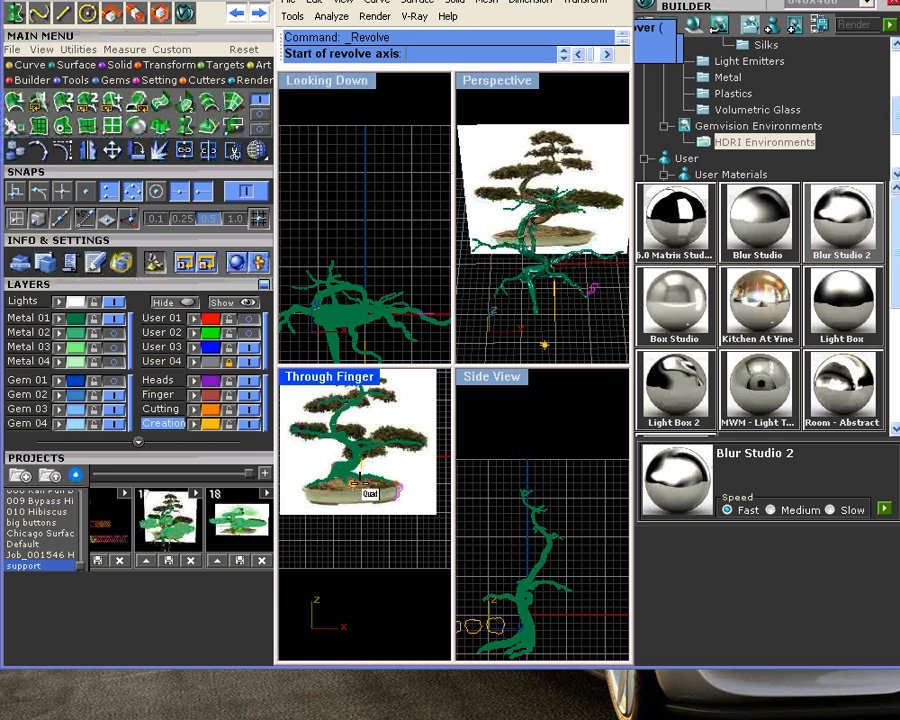
pyautogui.scroll(4, 360, 500)
pyautogui.scroll(-4, 372, 508)
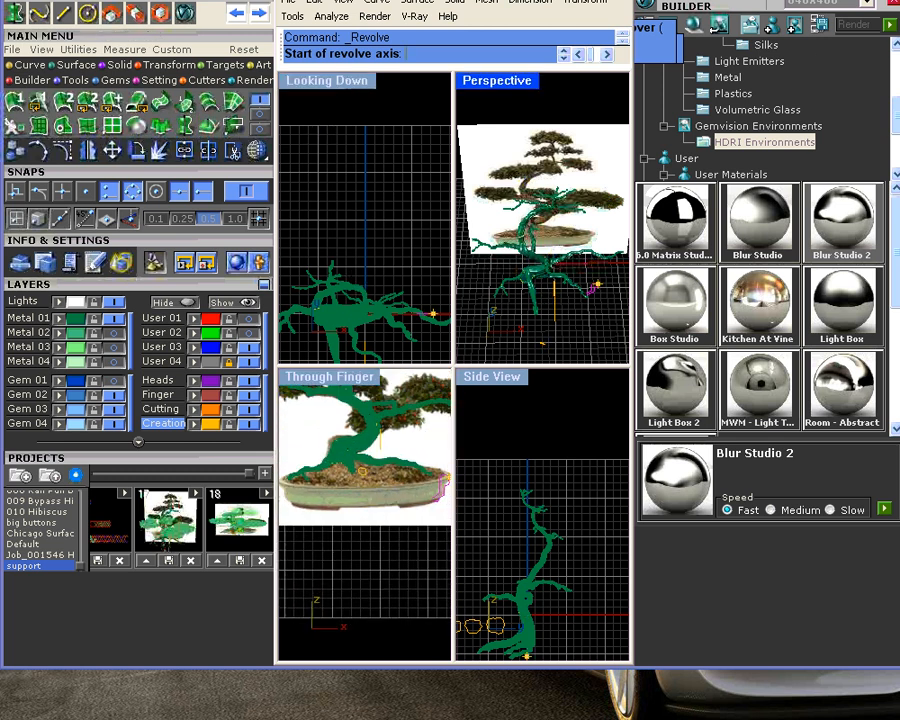
pyautogui.click(894, 7)
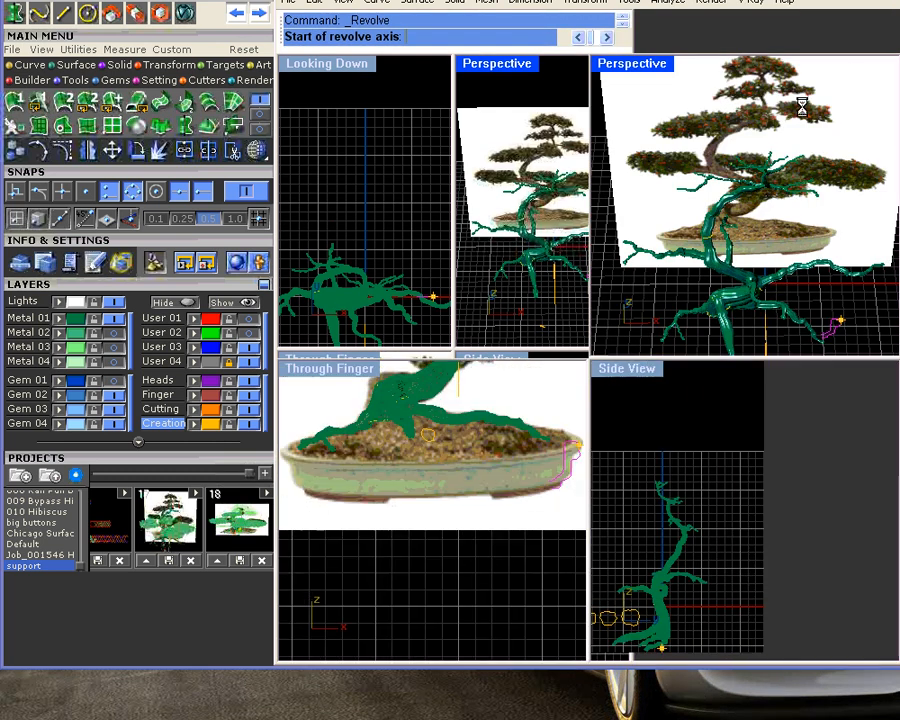
pyautogui.click(436, 487)
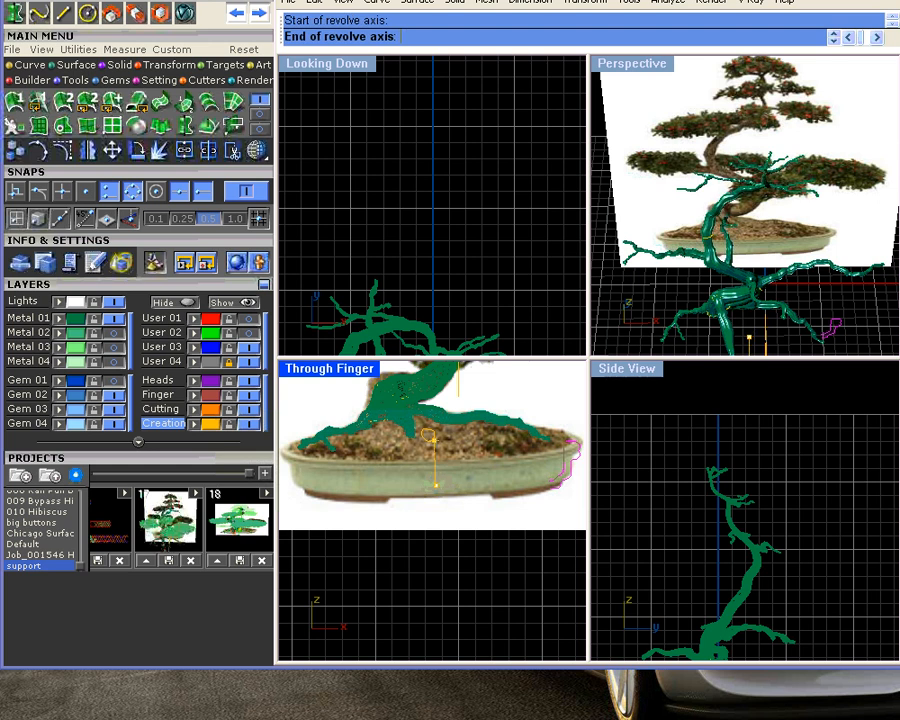
pyautogui.click(441, 460)
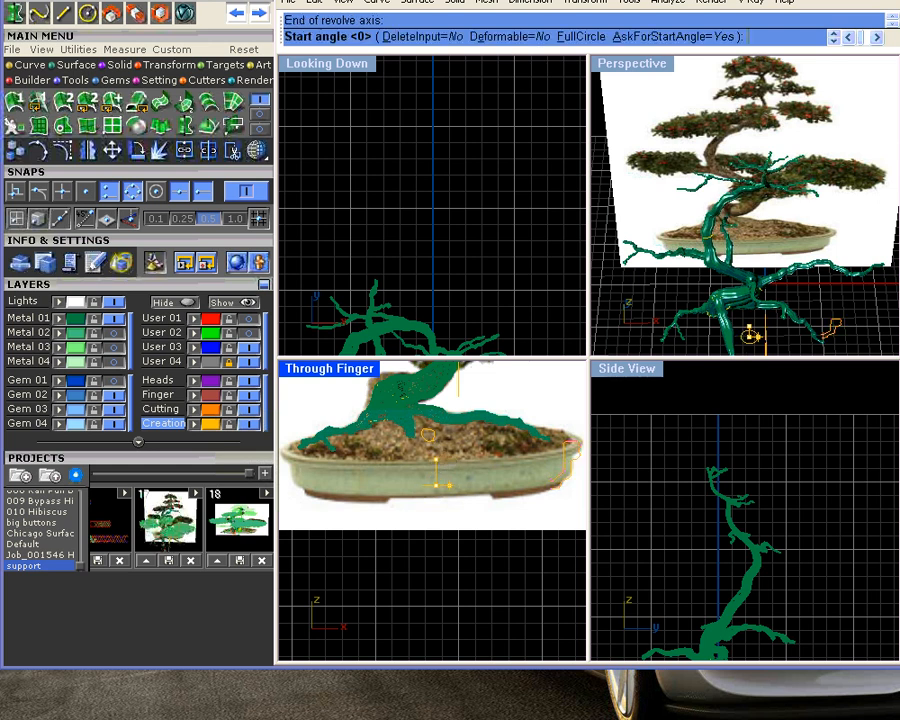
pyautogui.press('Return')
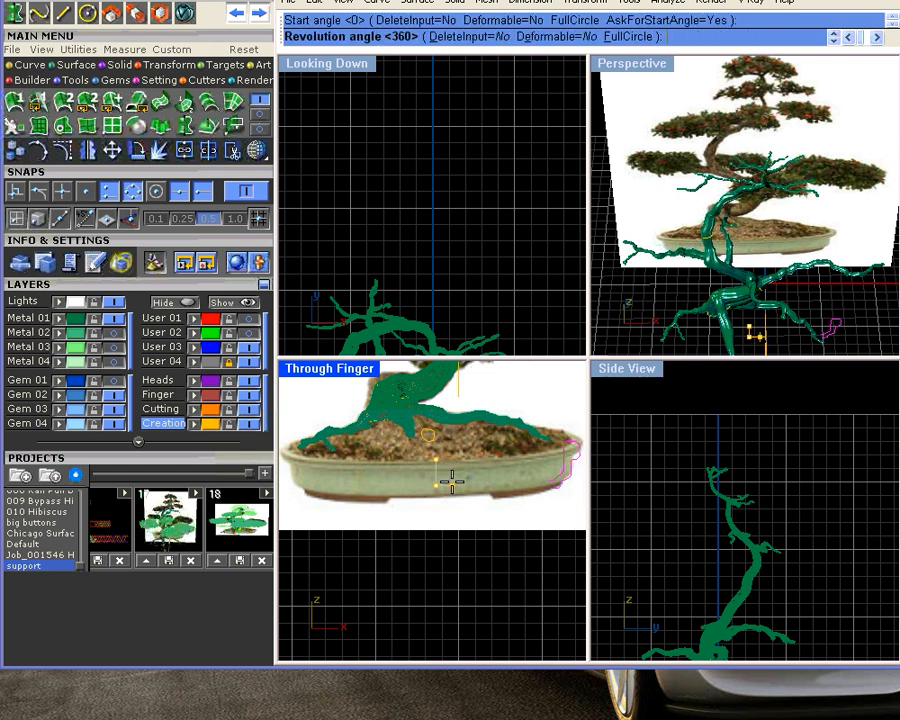
pyautogui.press('Return')
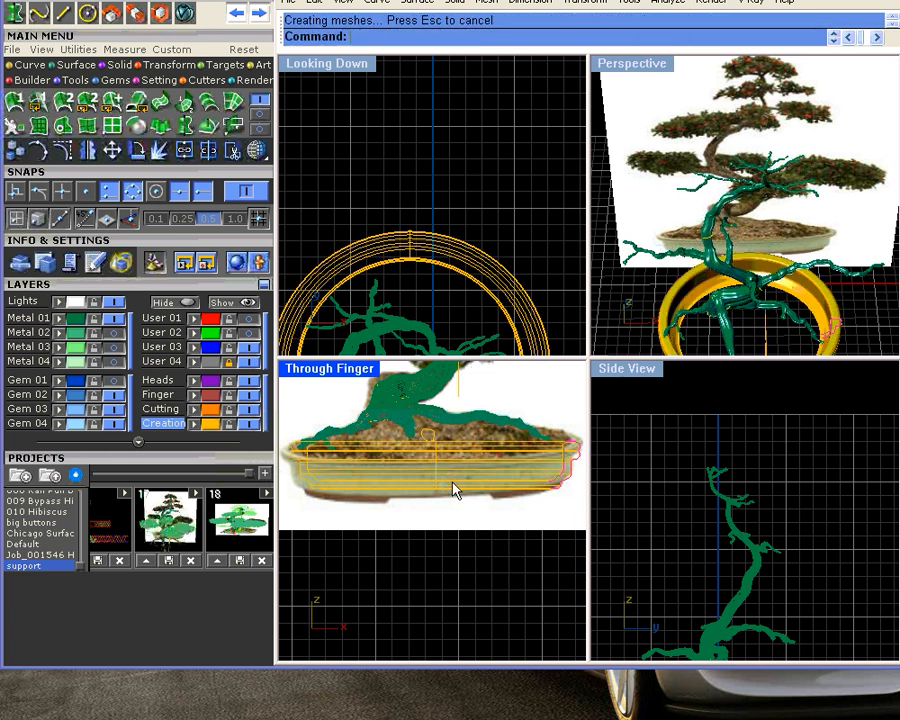
# Move the revolved pot surface to the Gem 02 layer
pyautogui.moveTo(444, 315); pyautogui.dragTo(448, 178, button='right')
pyautogui.click(518, 151)
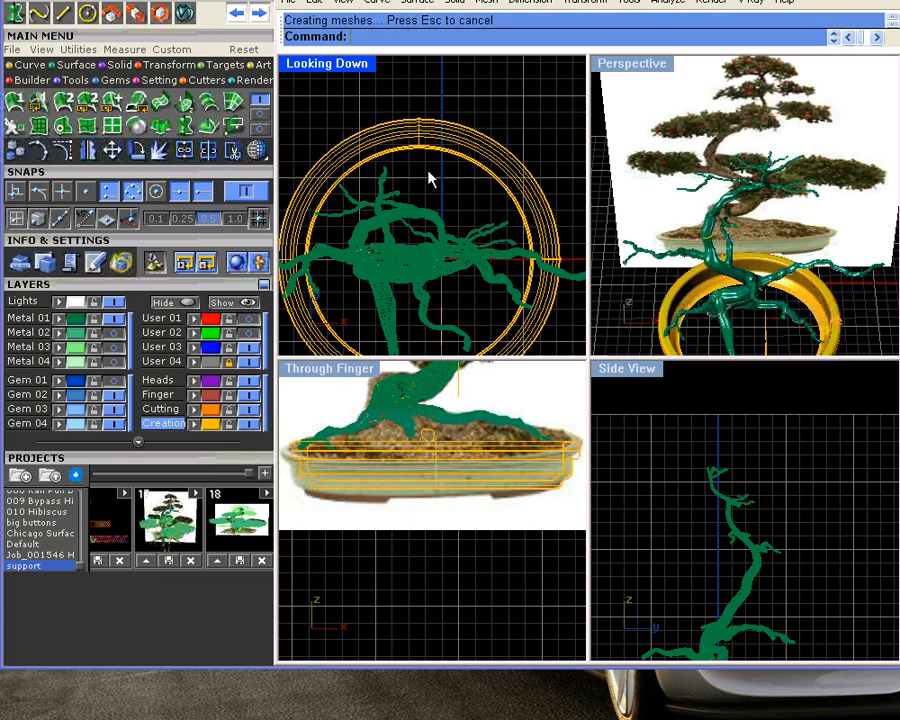
pyautogui.scroll(-2, 432, 172)
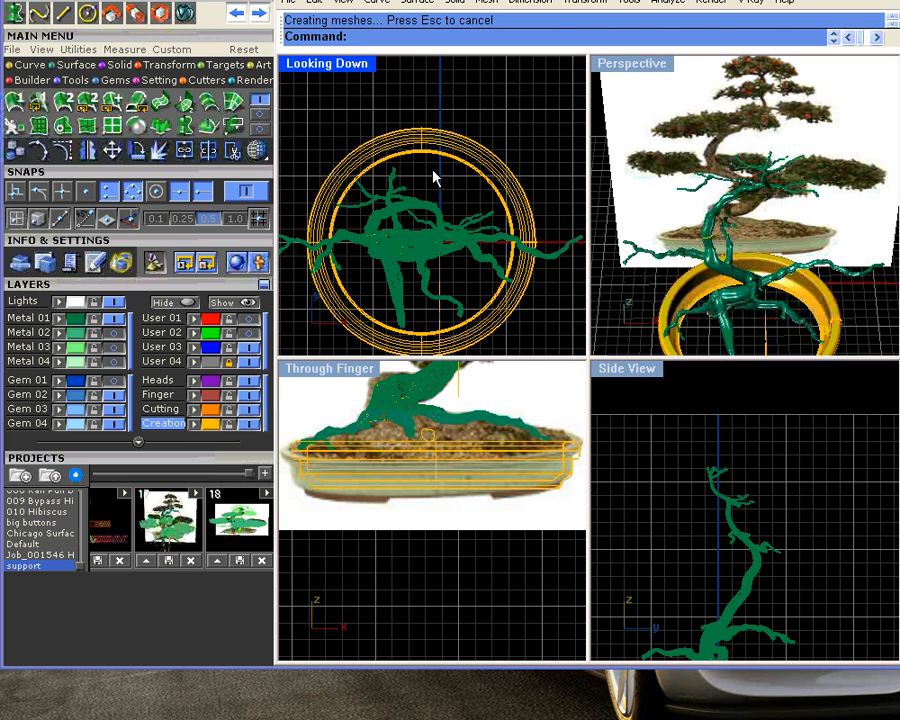
pyautogui.click(453, 469)
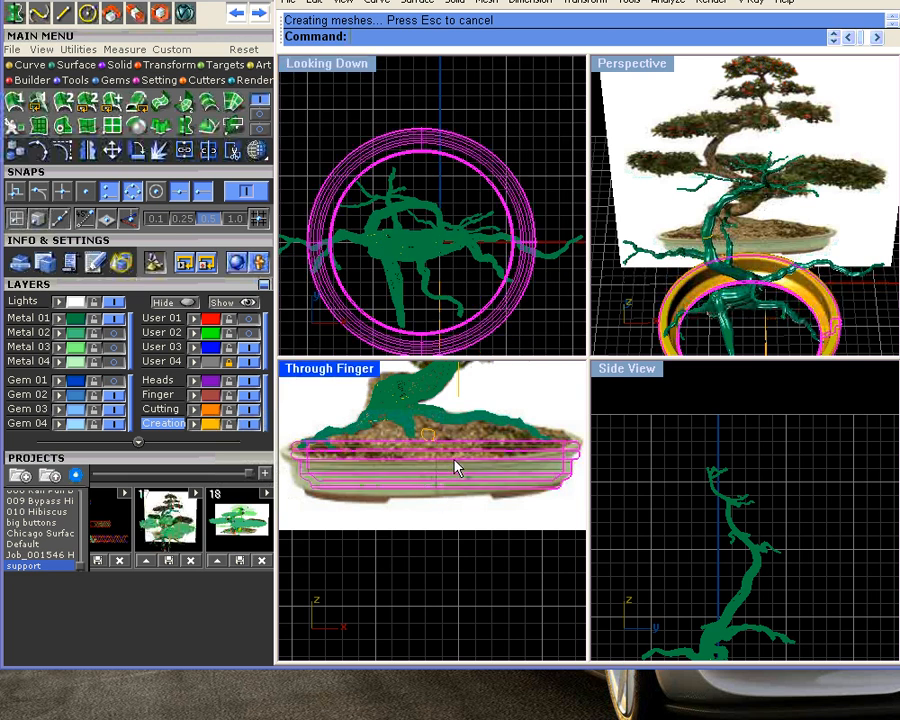
pyautogui.click(60, 395)
pyautogui.click(392, 575)
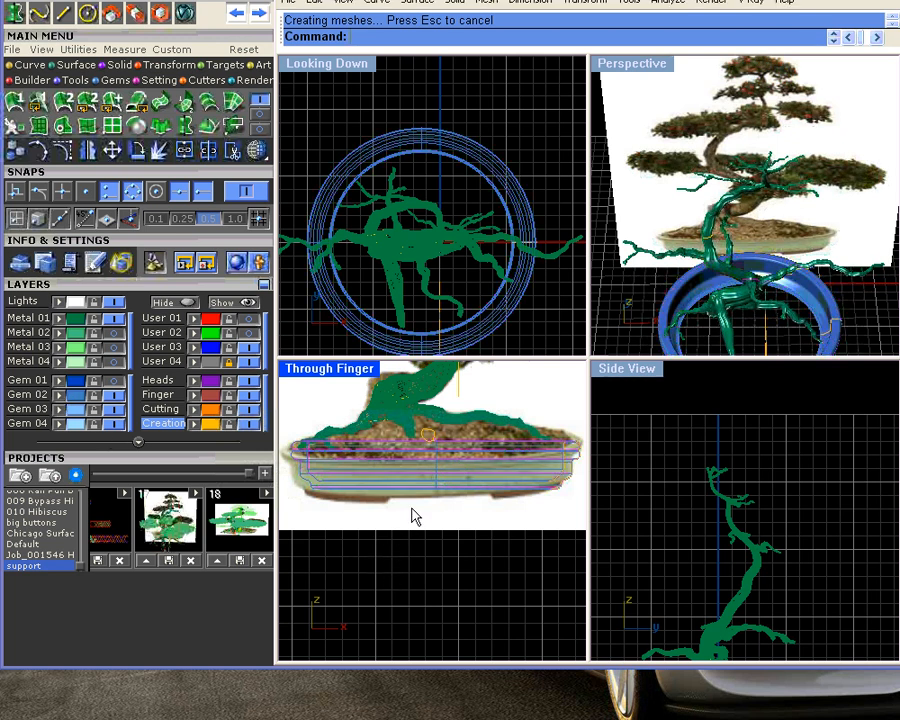
# Delete the revolved pot surface and make Gem 02 the current layer
pyautogui.click(487, 474)
pyautogui.scroll(5, 436, 480)
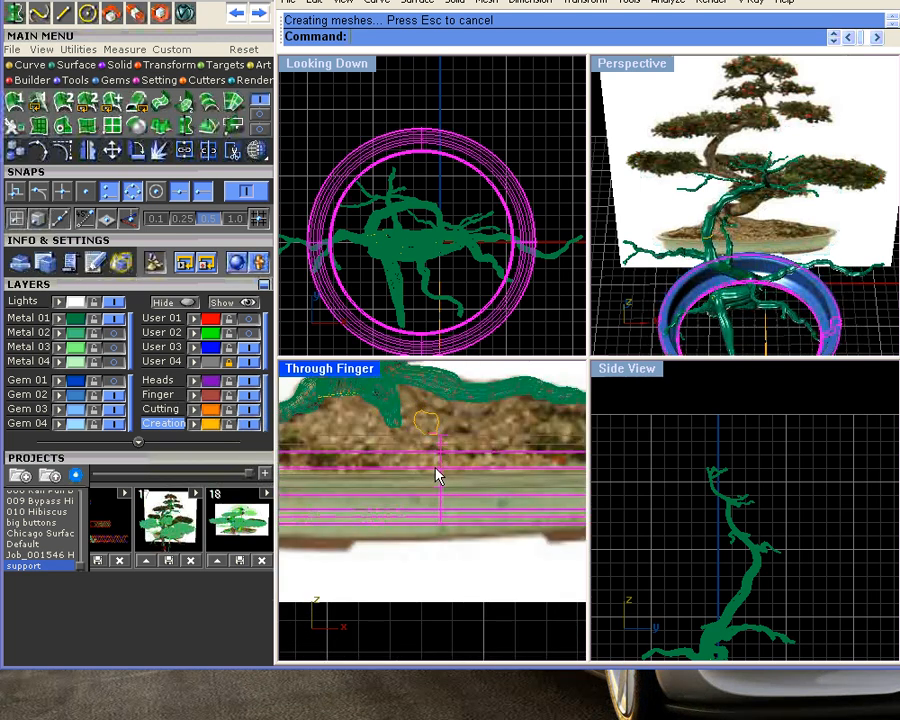
pyautogui.press('Delete')
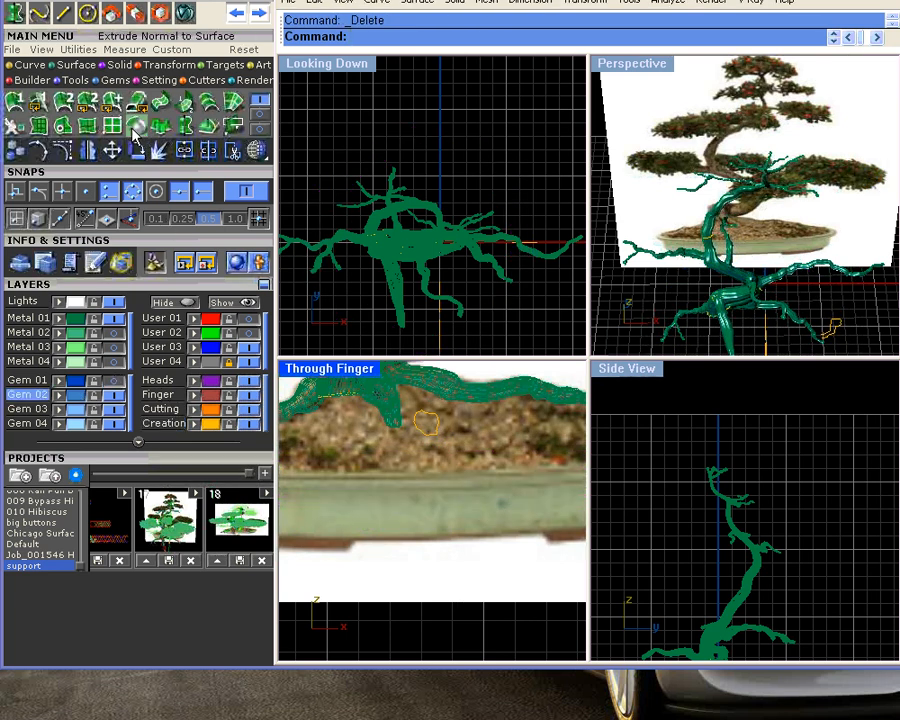
# Revolve the joined profile 360 degrees about a vertical axis slightly farther from the profile, widening the pot
pyautogui.moveTo(507, 492); pyautogui.dragTo(448, 490, button='right')
pyautogui.scroll(-2, 448, 490)
pyautogui.click(562, 485)
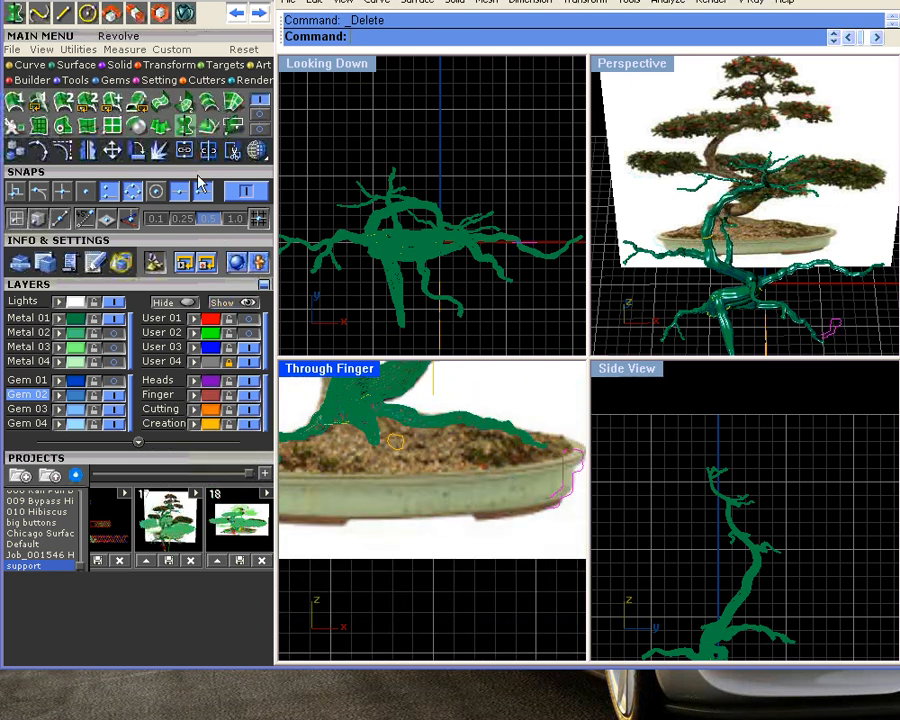
pyautogui.click(135, 100)
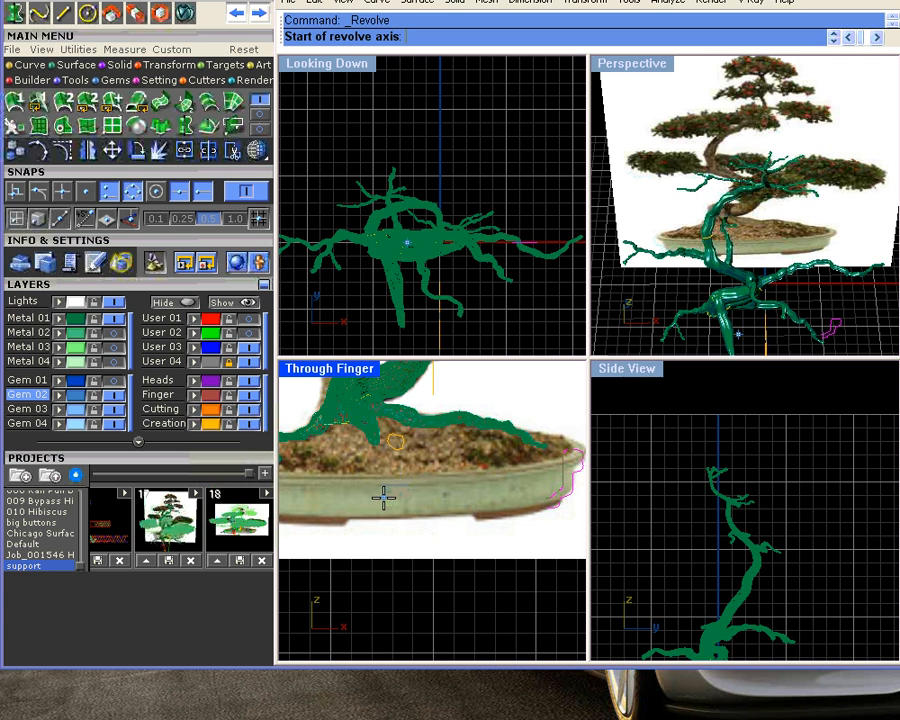
pyautogui.click(383, 497)
pyautogui.click(383, 467)
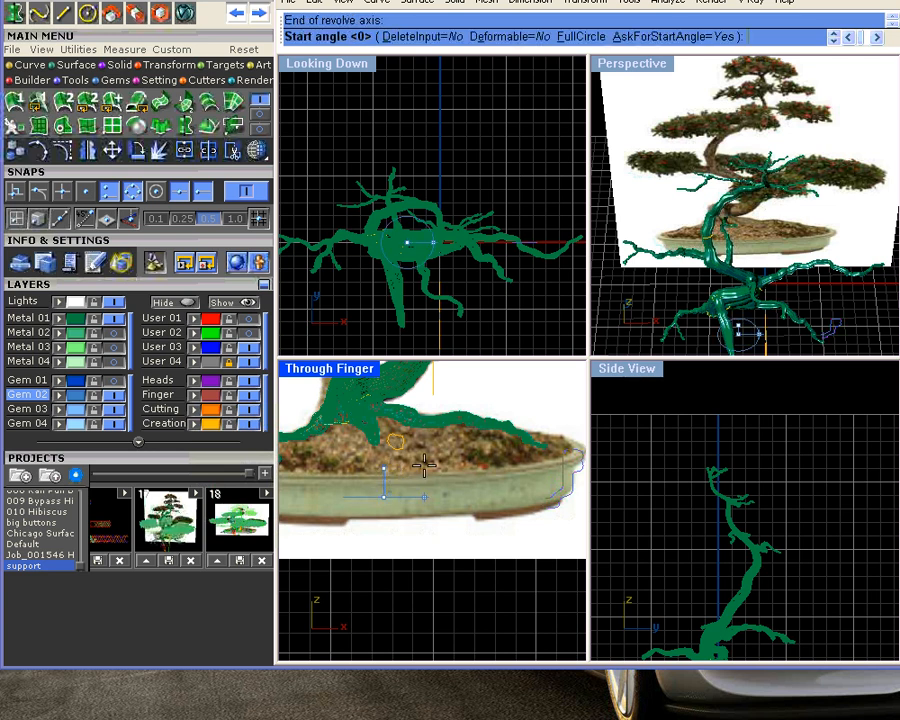
pyautogui.press('Return')
pyautogui.press('Return')
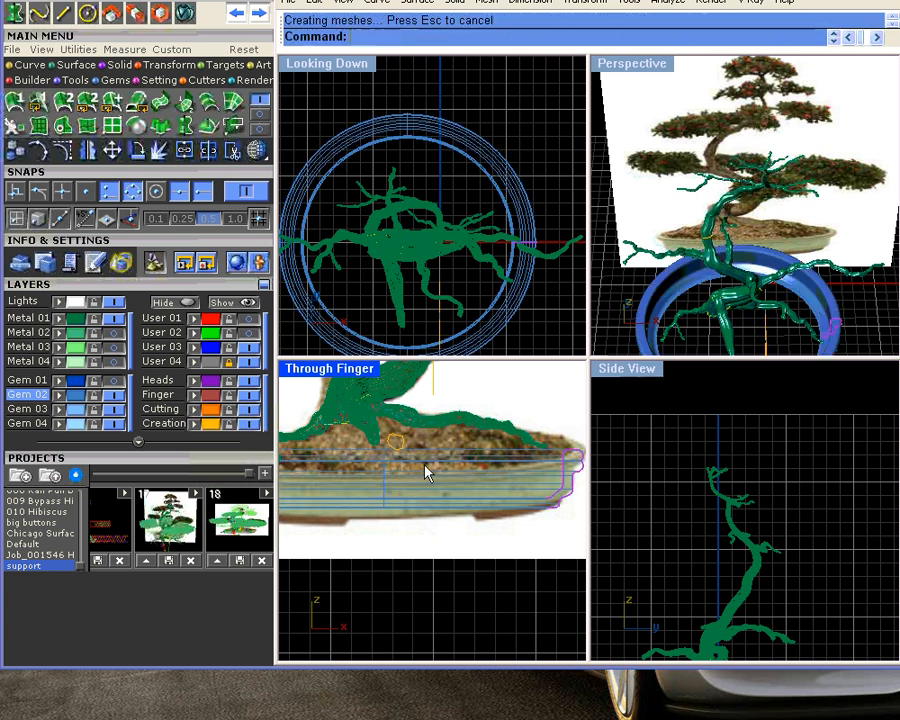
# Move the revolved pot slightly in the front view so it lines up with the pot in the reference picture
pyautogui.scroll(-4, 425, 466)
pyautogui.moveTo(425, 468); pyautogui.dragTo(448, 479, button='right')
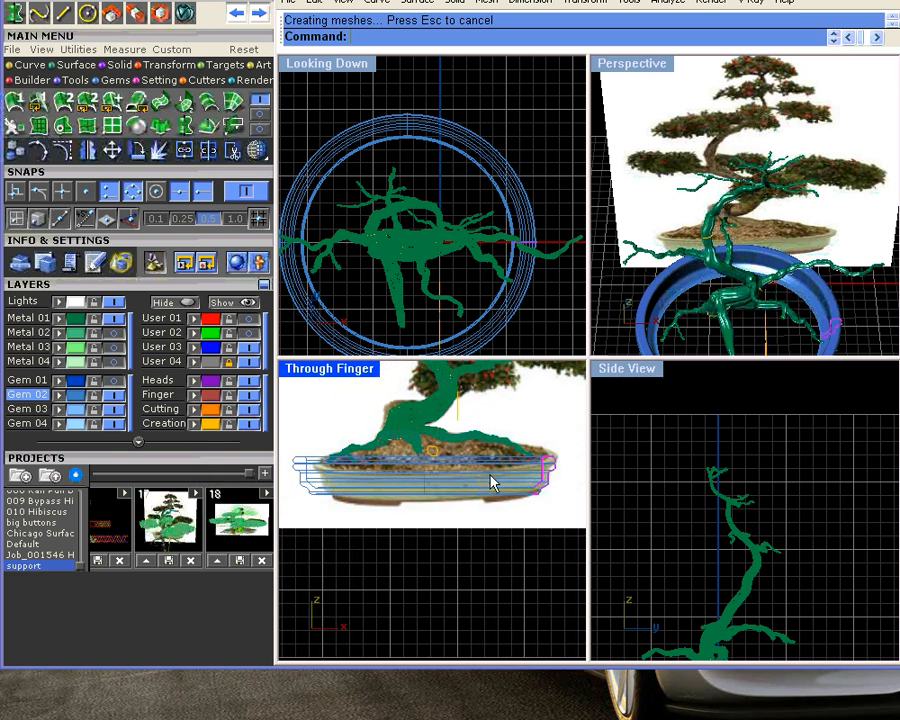
pyautogui.click(426, 486)
pyautogui.moveTo(426, 488)
pyautogui.mouseDown()
pyautogui.moveTo(440, 486)
pyautogui.moveTo(436, 497)
pyautogui.moveTo(438, 488)
pyautogui.mouseUp()
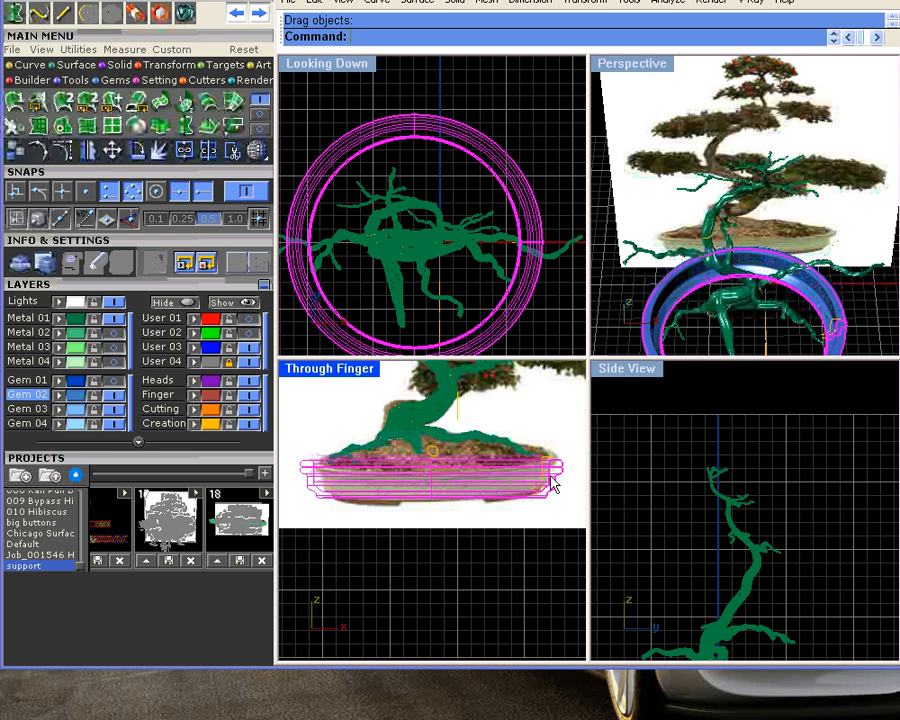
pyautogui.scroll(2, 508, 478)
pyautogui.moveTo(507, 469); pyautogui.dragTo(508, 472)
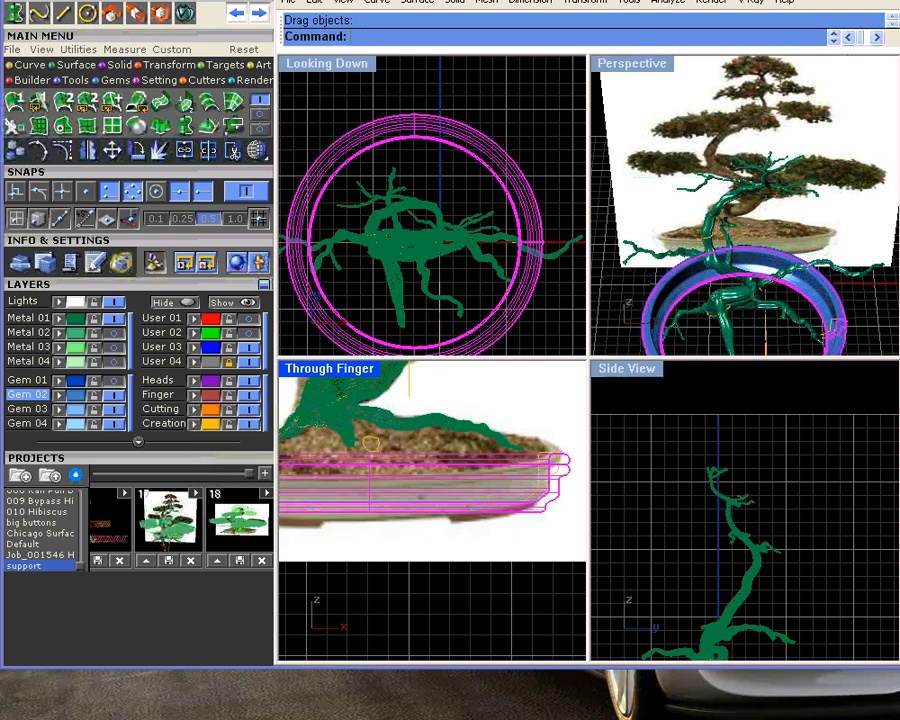
pyautogui.scroll(-6, 468, 496)
pyautogui.click(550, 480)
# Close the revolved pot's open floor with Cap Planar
pyautogui.moveTo(727, 338); pyautogui.dragTo(783, 171, button='right')
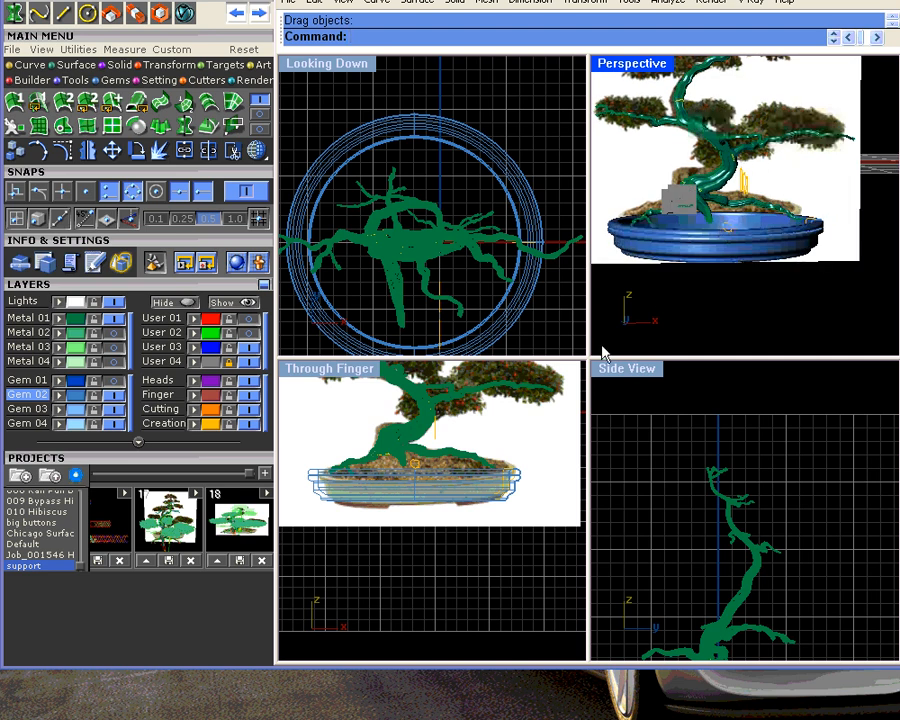
pyautogui.moveTo(728, 228); pyautogui.dragTo(727, 350, button='right')
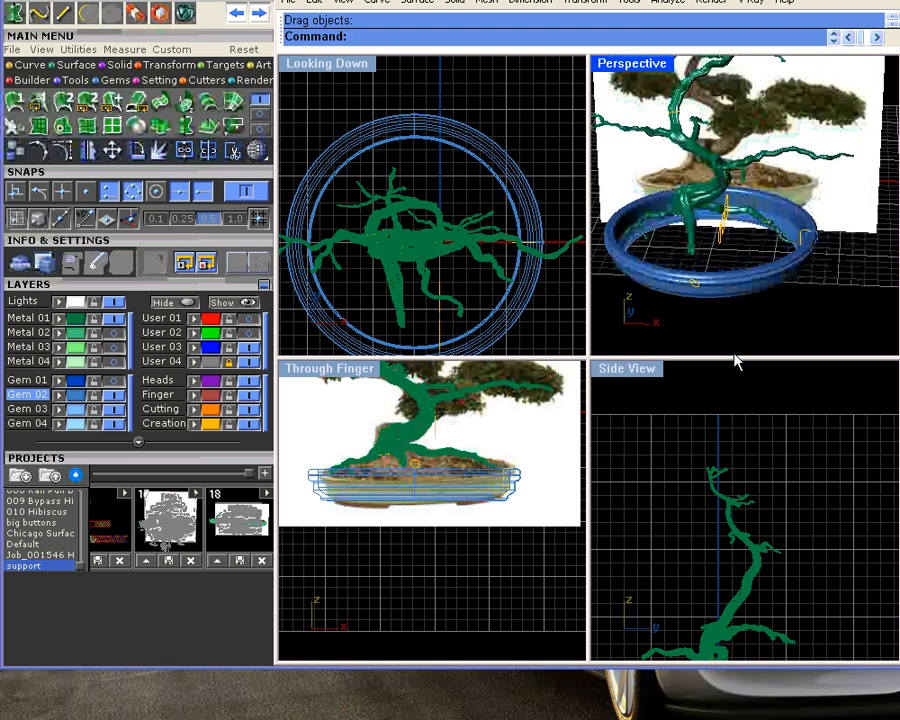
pyautogui.click(733, 289)
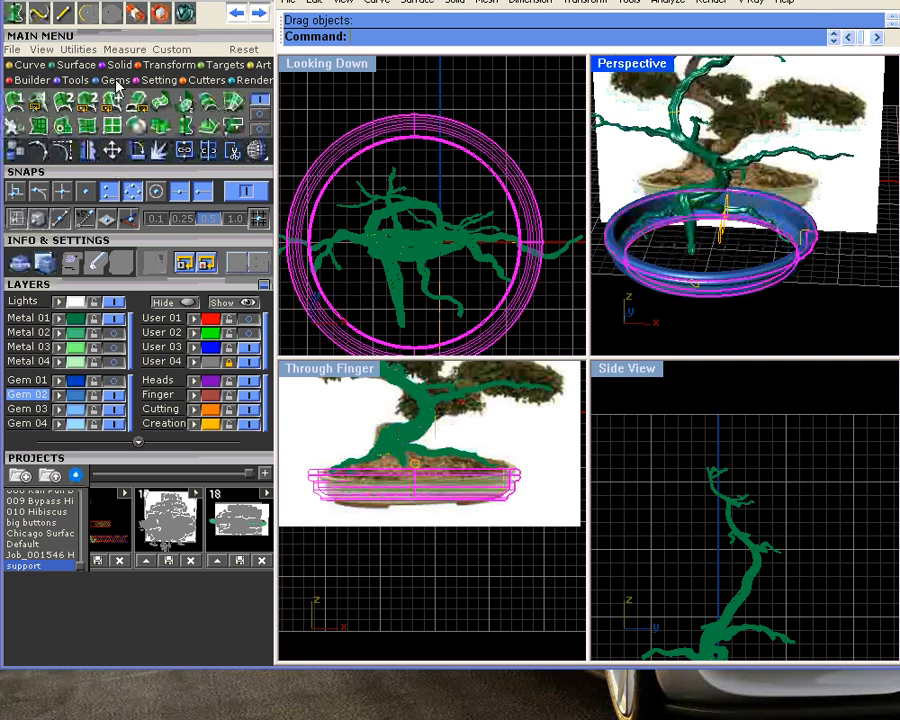
pyautogui.scroll(4, 495, 485)
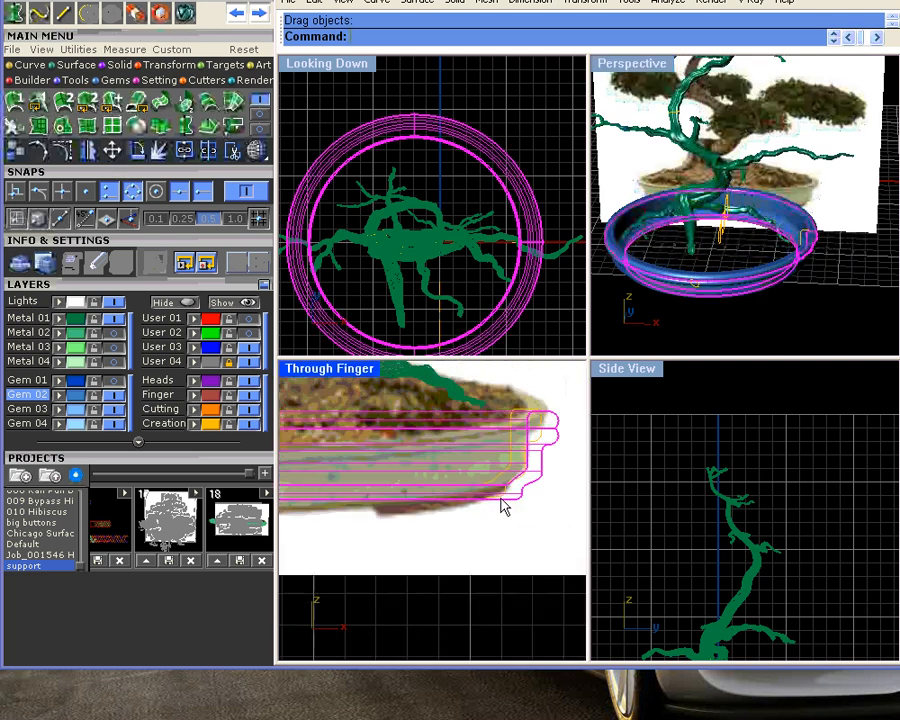
pyautogui.click(115, 66)
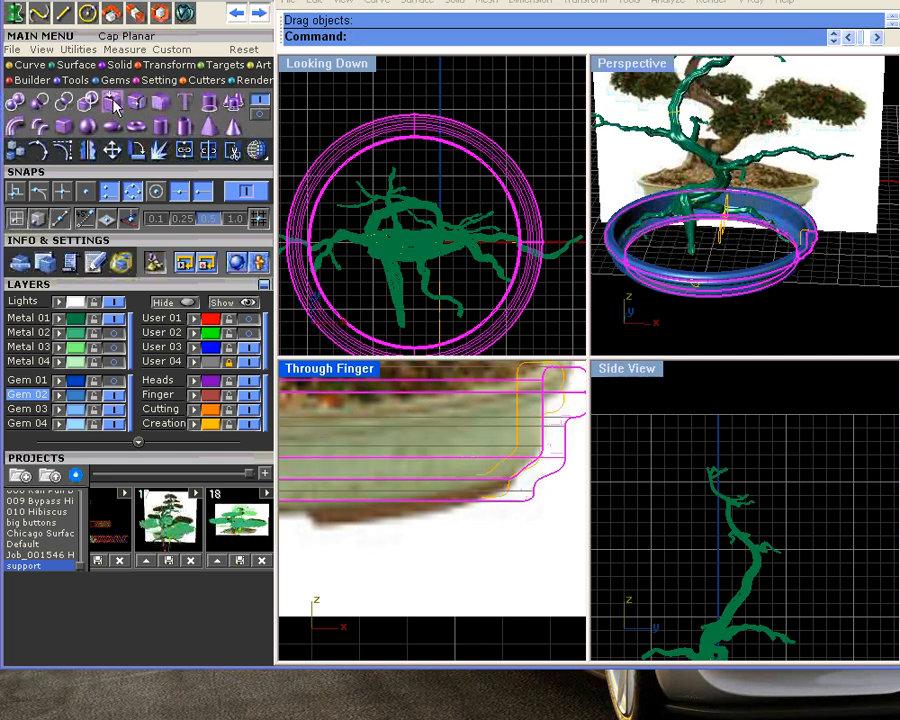
pyautogui.click(115, 104)
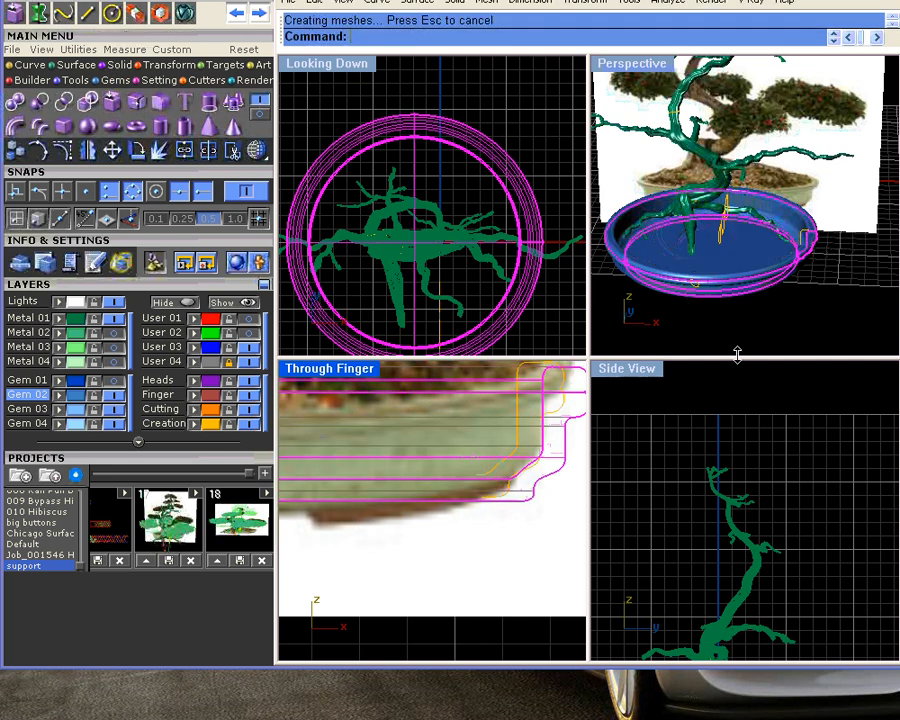
pyautogui.click(796, 346)
# Draw a short horizontal line along the underside of the pot near its outer edge and assign it to the Creation layer
pyautogui.moveTo(722, 284); pyautogui.dragTo(719, 338, button='right')
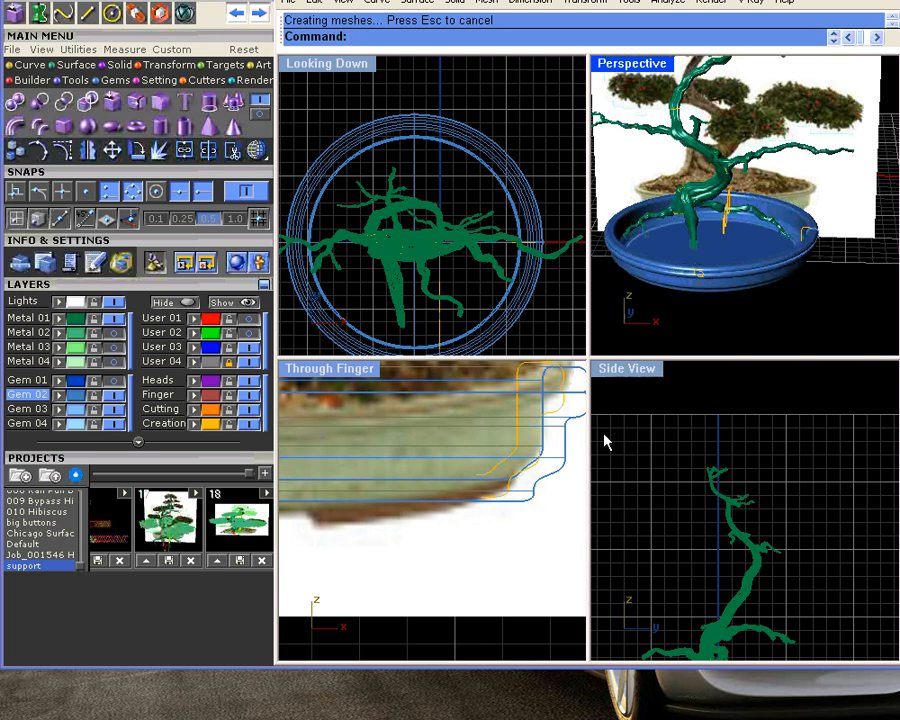
pyautogui.moveTo(698, 272); pyautogui.dragTo(782, 318, button='right')
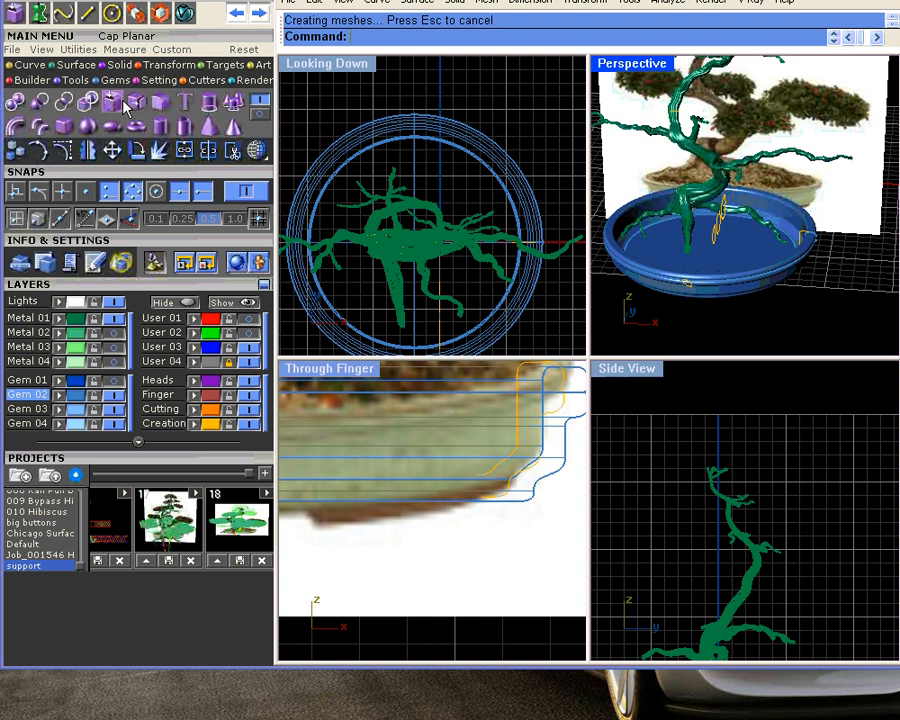
pyautogui.click(86, 15)
pyautogui.scroll(3, 500, 505)
pyautogui.moveTo(469, 531); pyautogui.dragTo(445, 539, button='right')
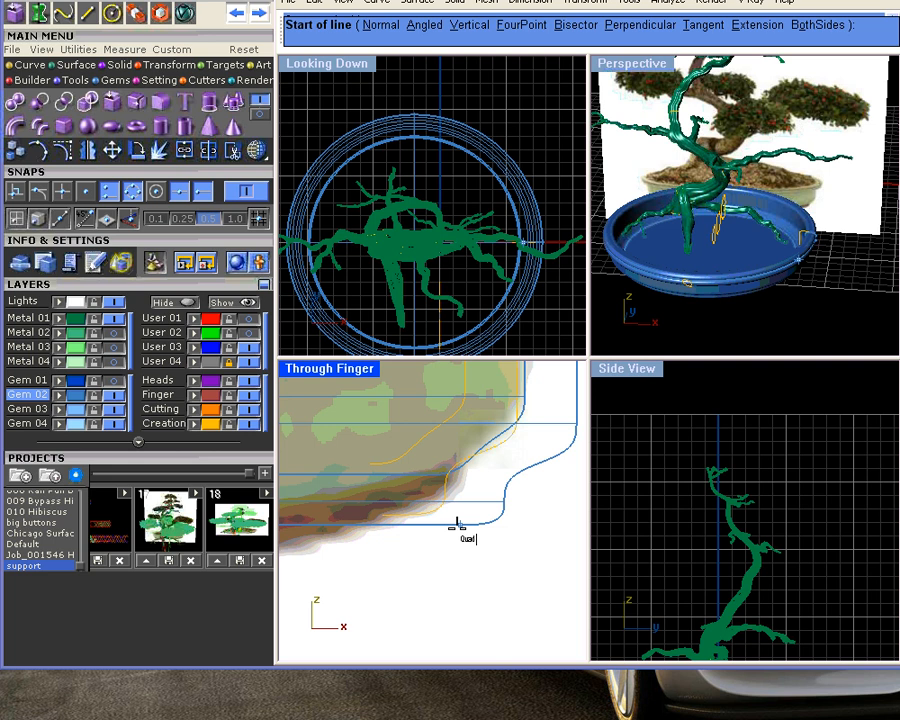
pyautogui.scroll(2, 462, 518)
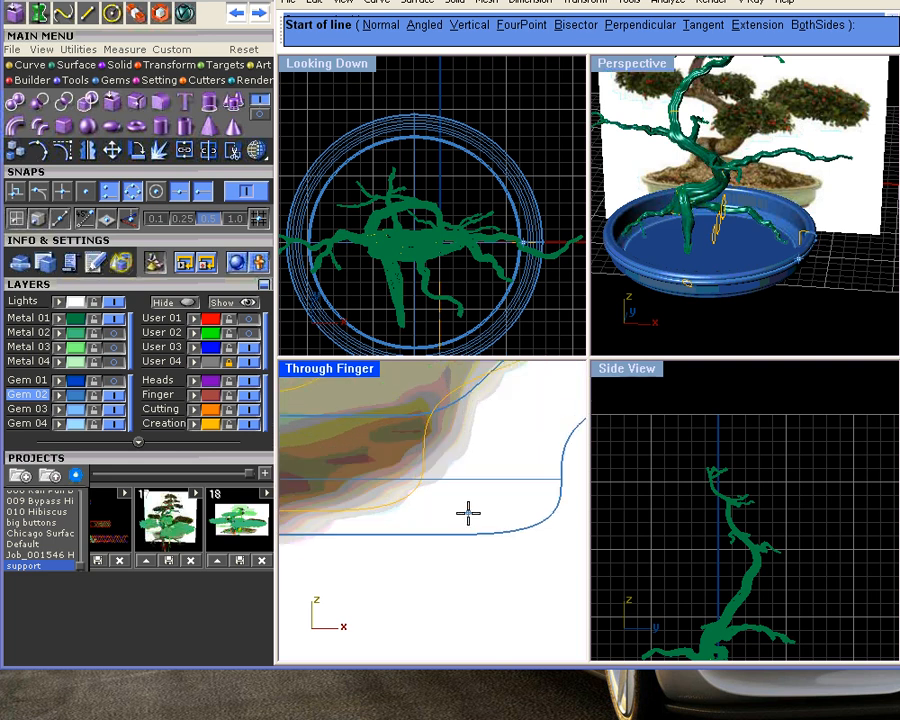
pyautogui.click(459, 534)
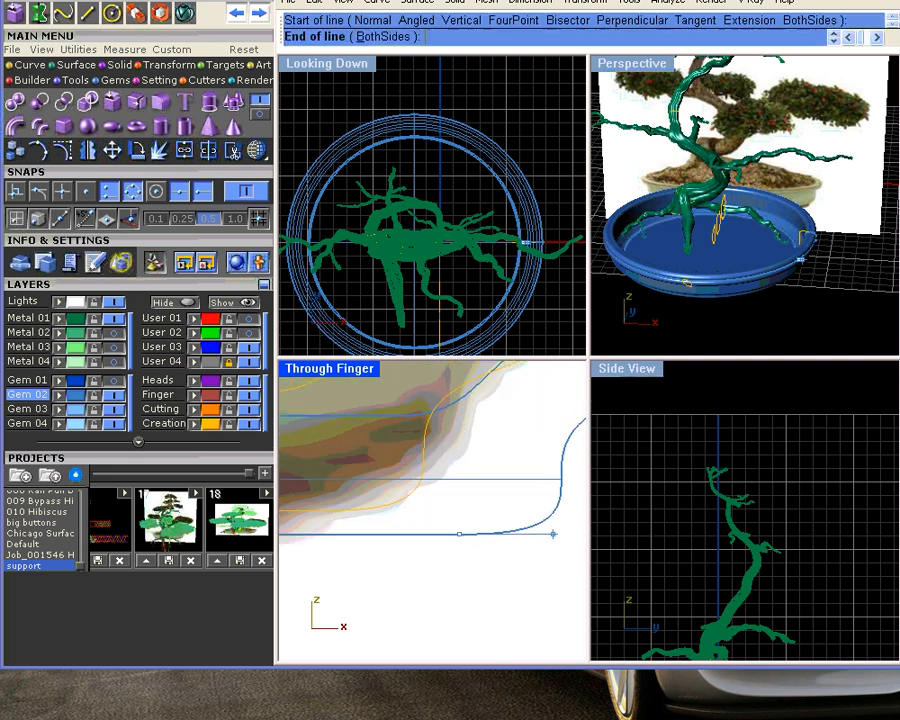
pyautogui.click(554, 553)
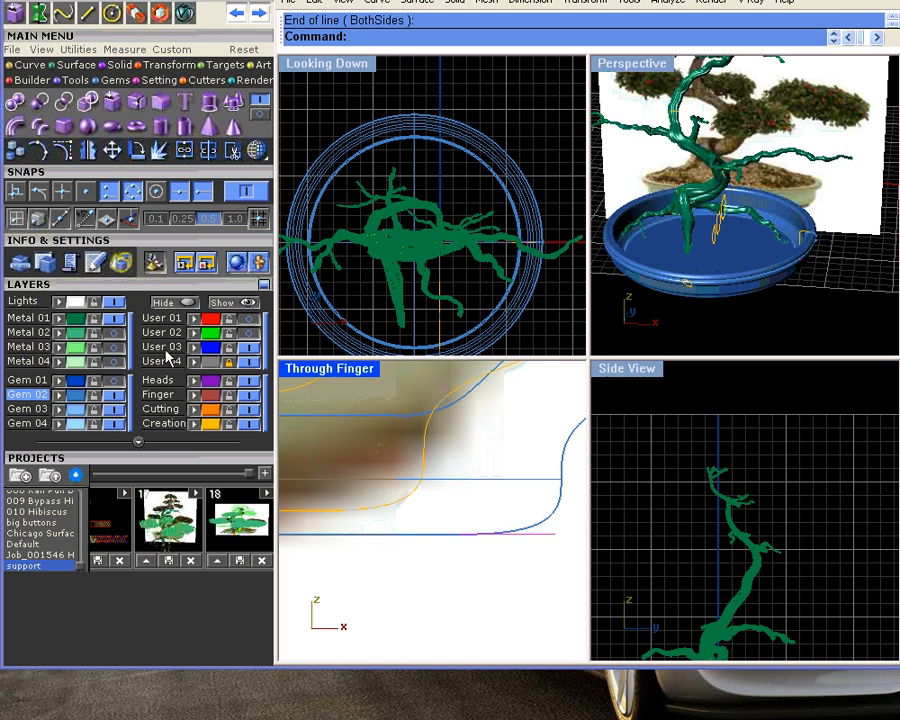
pyautogui.click(195, 425)
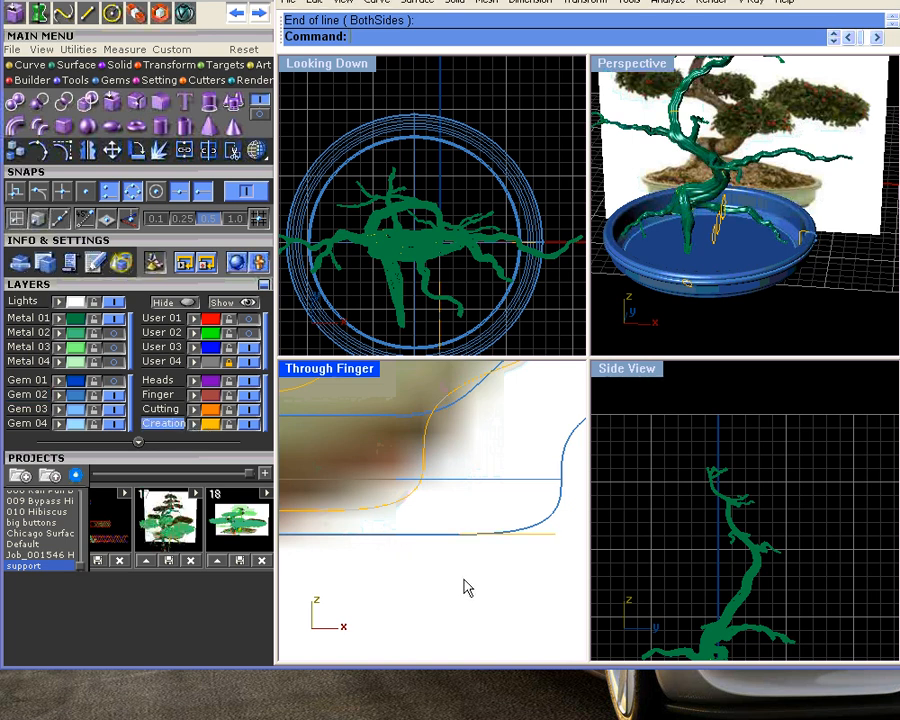
# Draw a short vertical line below the pot's underside and connect it to the horizontal line with a curvature-continuous blend curve
pyautogui.click(85, 13)
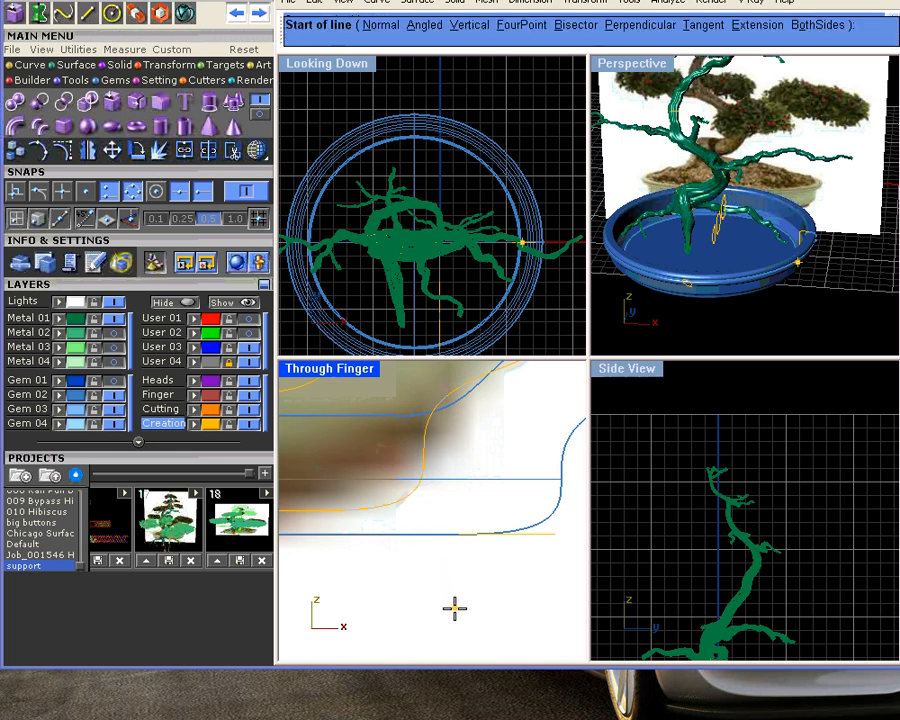
pyautogui.click(433, 605)
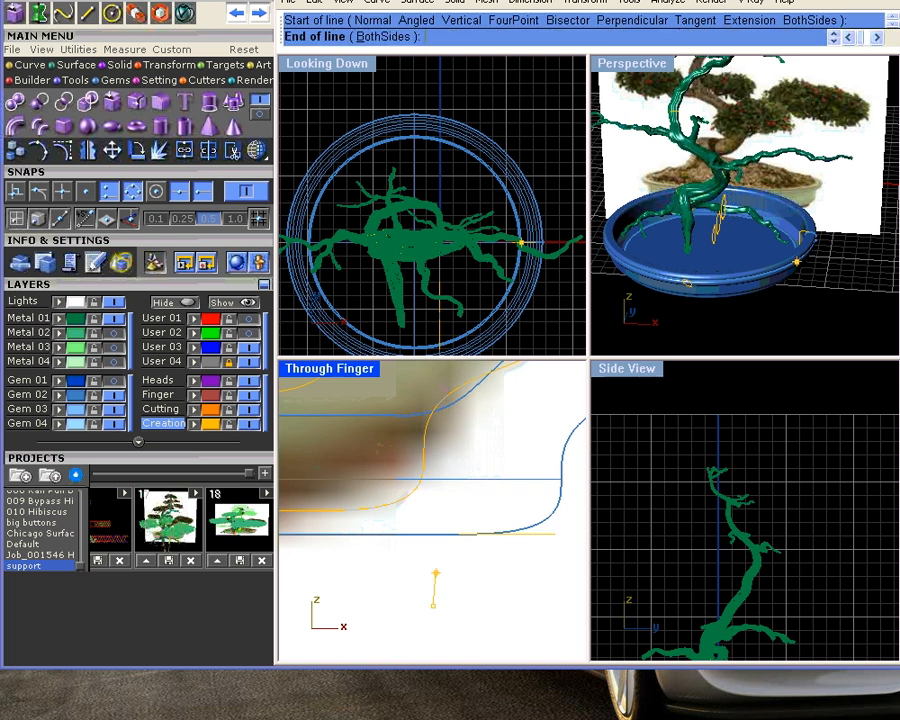
pyautogui.click(443, 562)
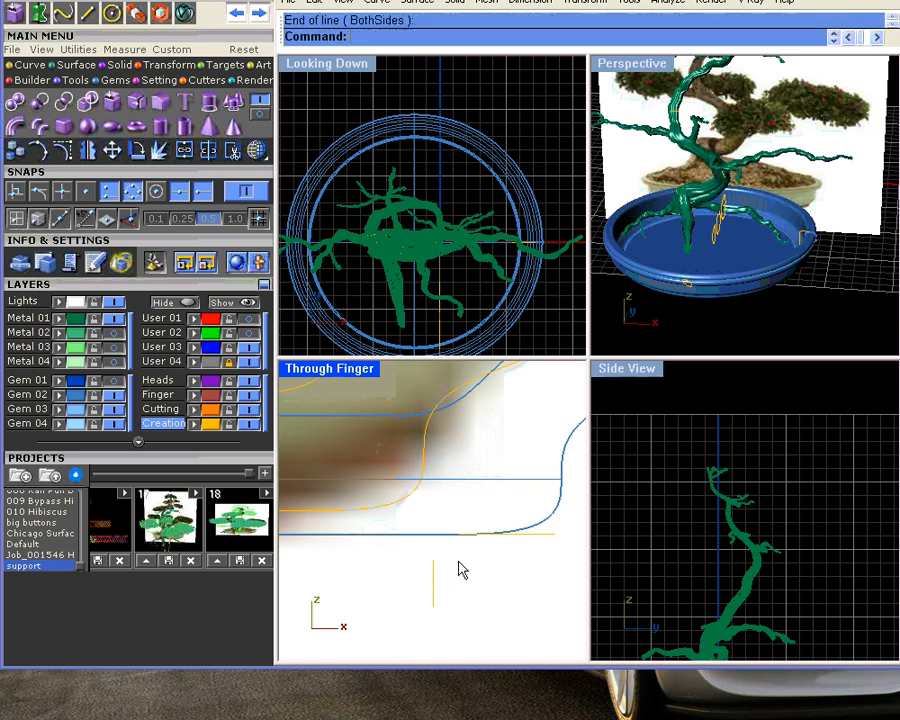
pyautogui.click(66, 16)
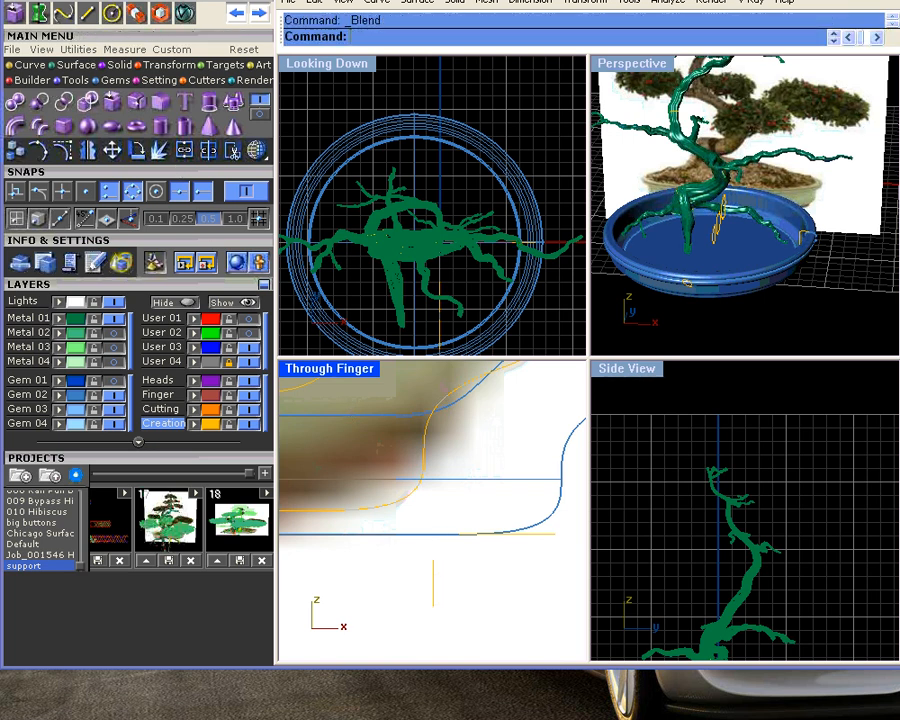
pyautogui.click(462, 538)
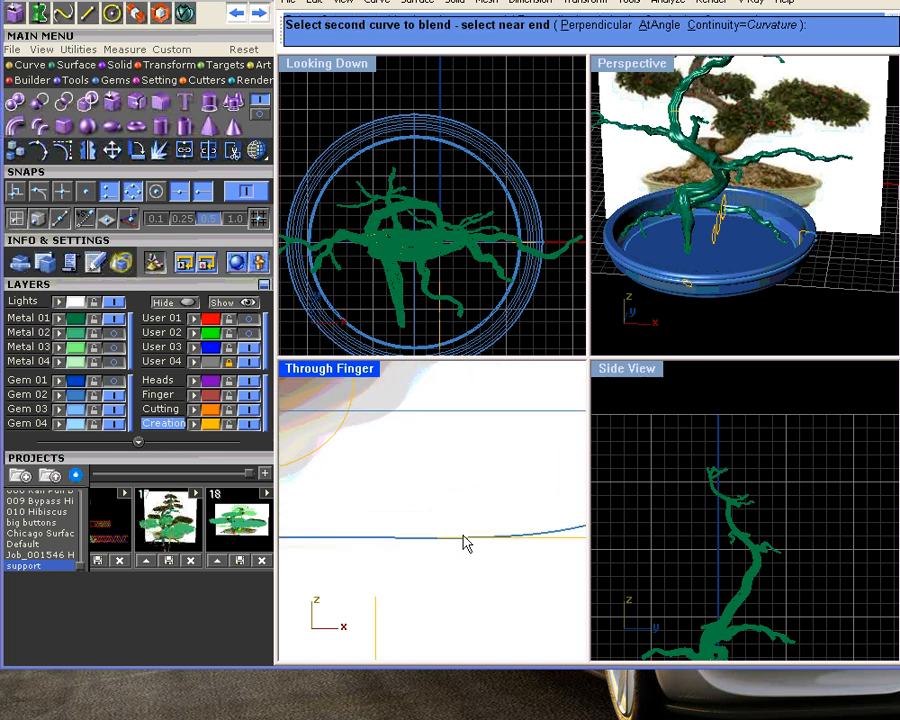
pyautogui.click(472, 548)
pyautogui.click(493, 598)
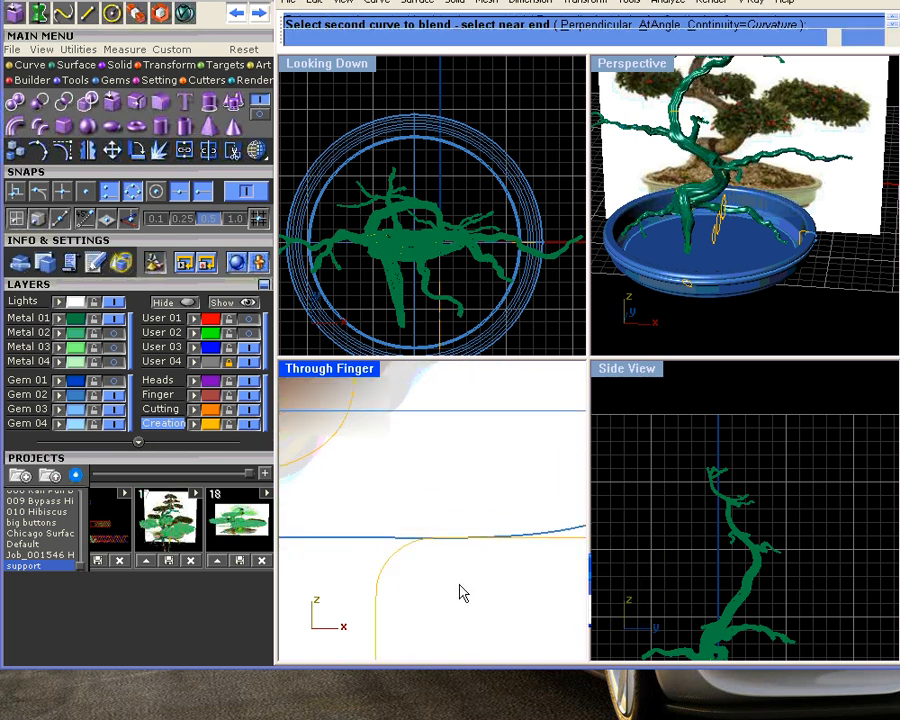
# Mirror the vertical line to form the foot's inner side and move the copy farther inward to widen the foot
pyautogui.moveTo(412, 597); pyautogui.dragTo(455, 580, button='right')
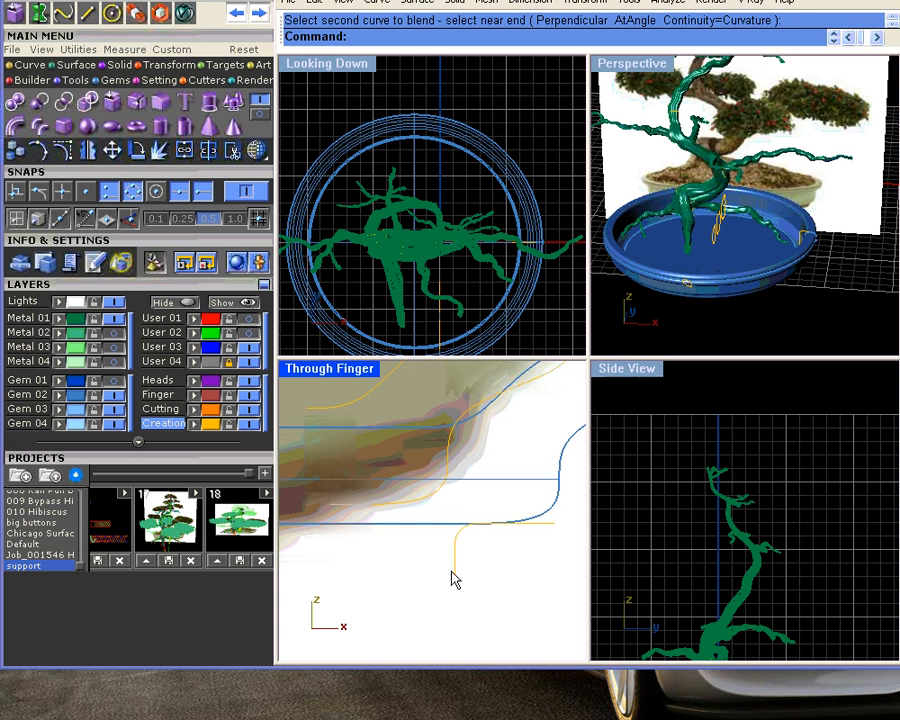
pyautogui.click(87, 150)
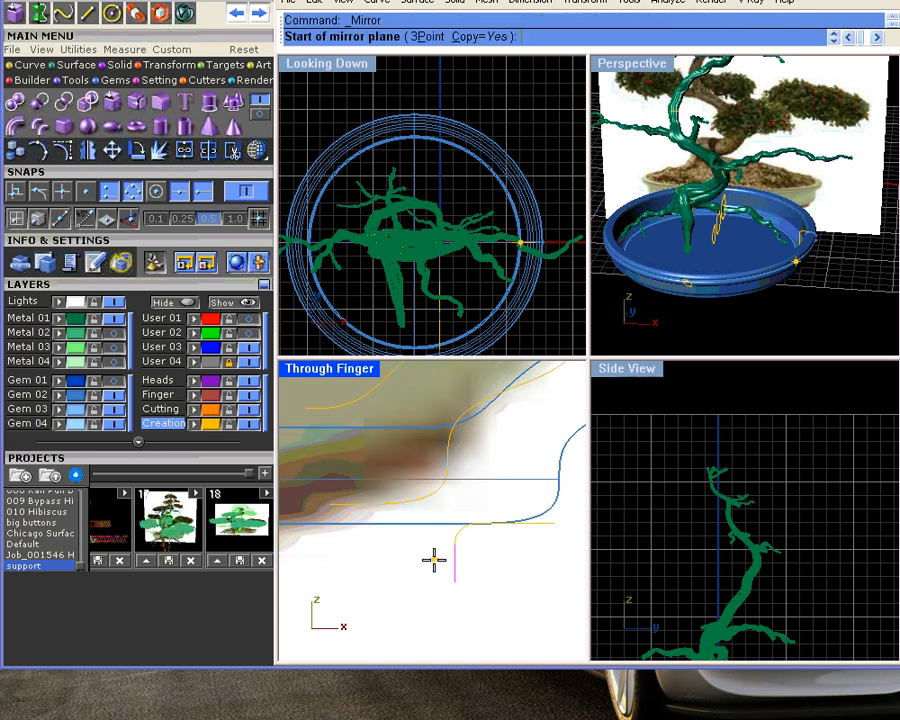
pyautogui.click(425, 562)
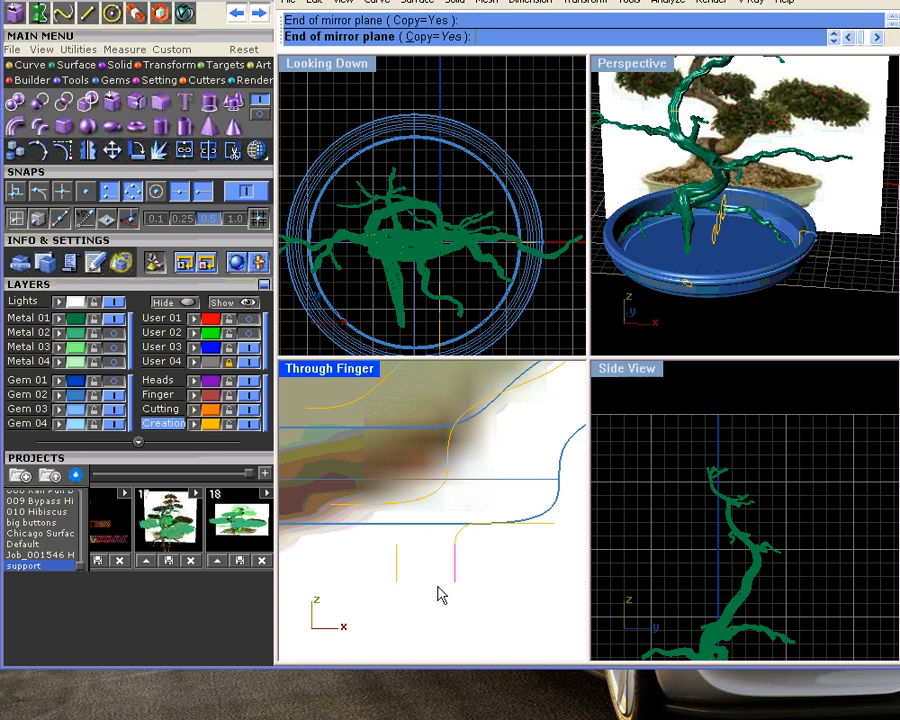
pyautogui.click(440, 568)
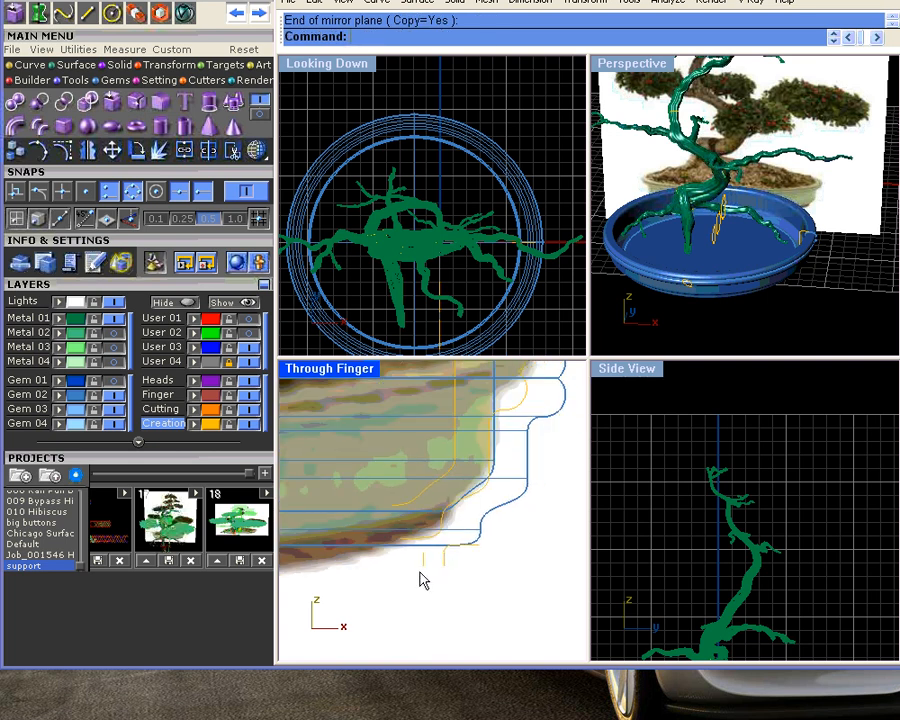
pyautogui.moveTo(422, 564); pyautogui.dragTo(413, 564)
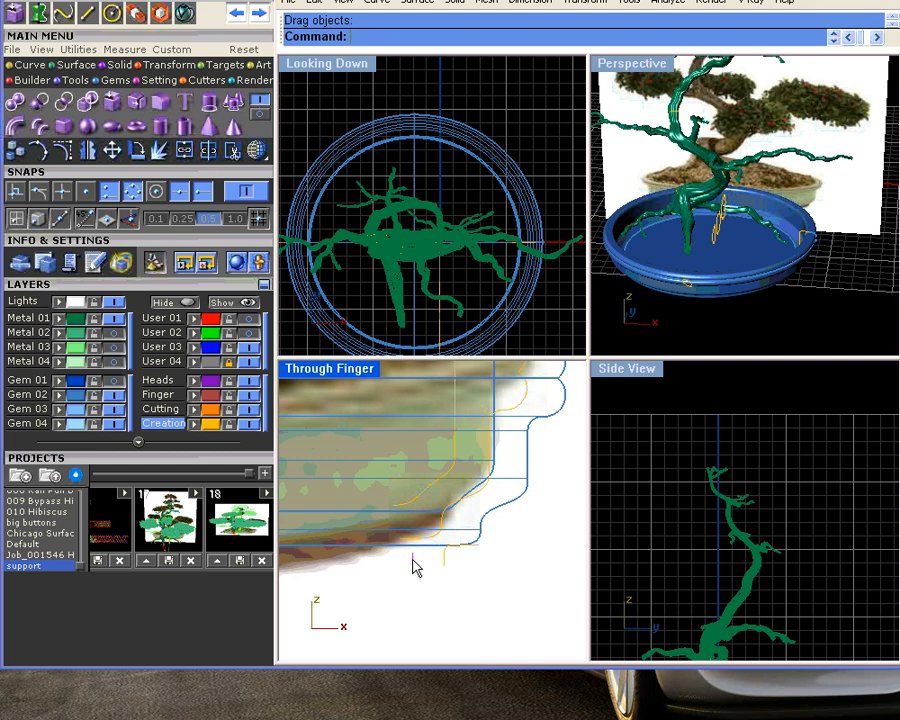
pyautogui.moveTo(411, 562); pyautogui.dragTo(391, 561)
# Lengthen both vertical foot lines downward by moving their lower end points together
pyautogui.scroll(-6, 428, 574)
pyautogui.moveTo(447, 579); pyautogui.dragTo(452, 558, button='right')
pyautogui.scroll(5, 440, 556)
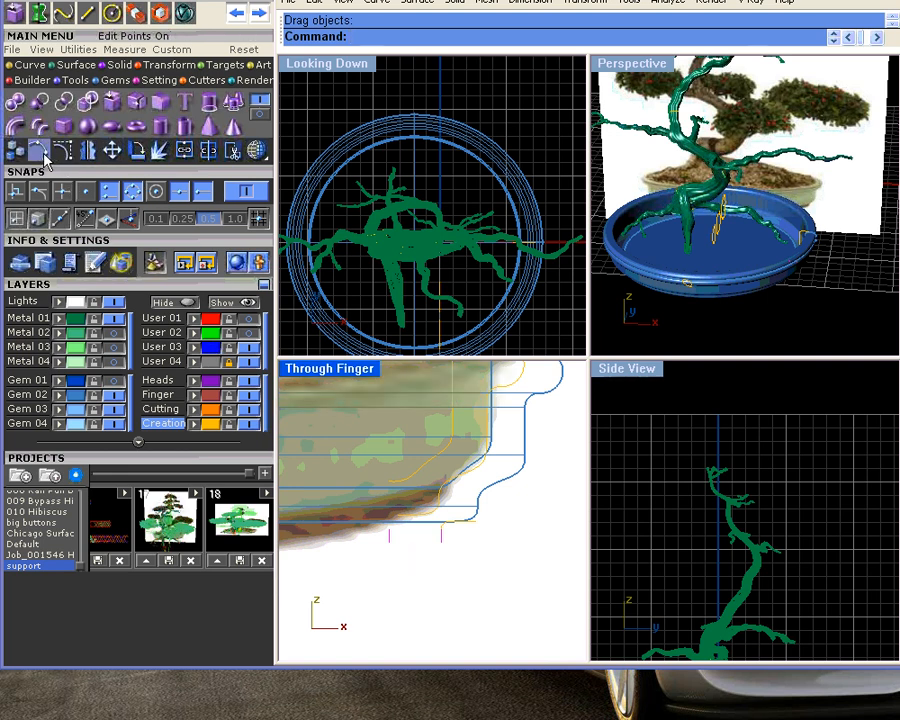
pyautogui.click(155, 267)
pyautogui.moveTo(370, 540); pyautogui.dragTo(497, 567)
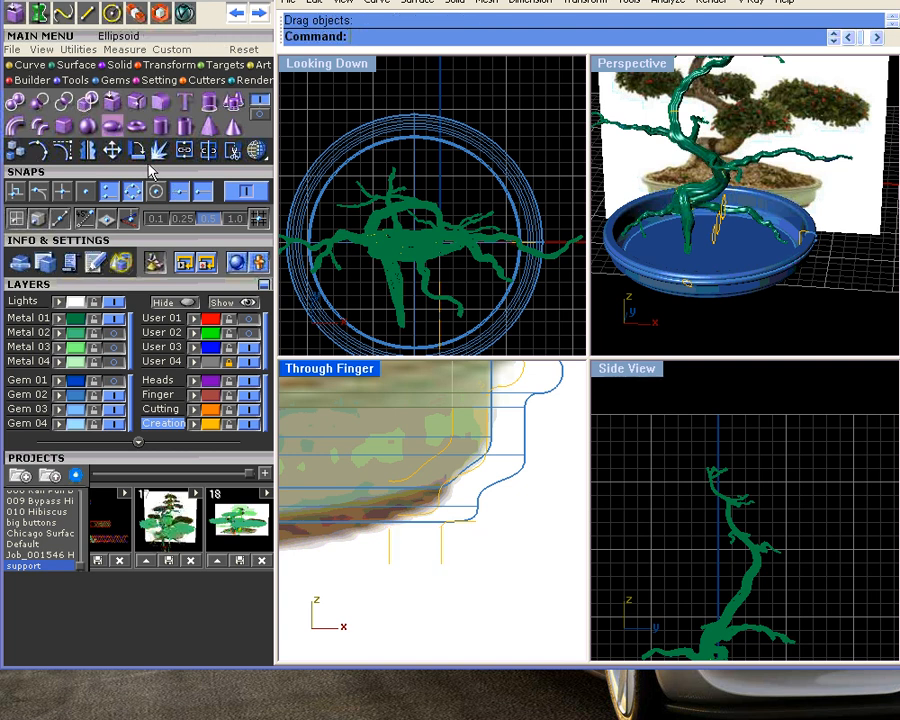
# Blend the lower ends of the two vertical lines and flatten the resulting rounded bottom curve vertically with Scale1D
pyautogui.click(110, 104)
pyautogui.click(443, 562)
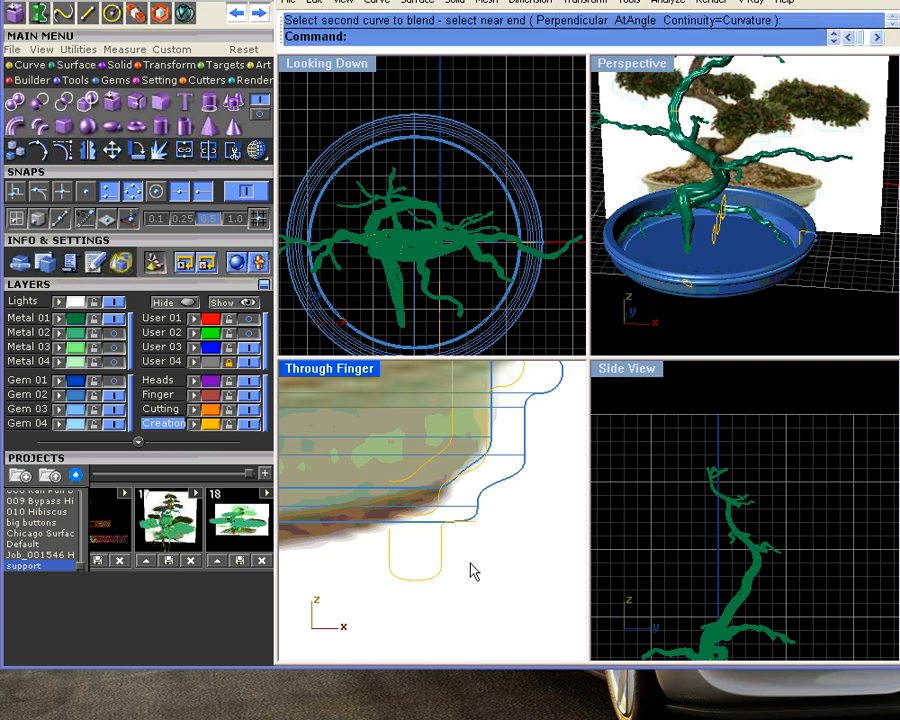
pyautogui.click(431, 580)
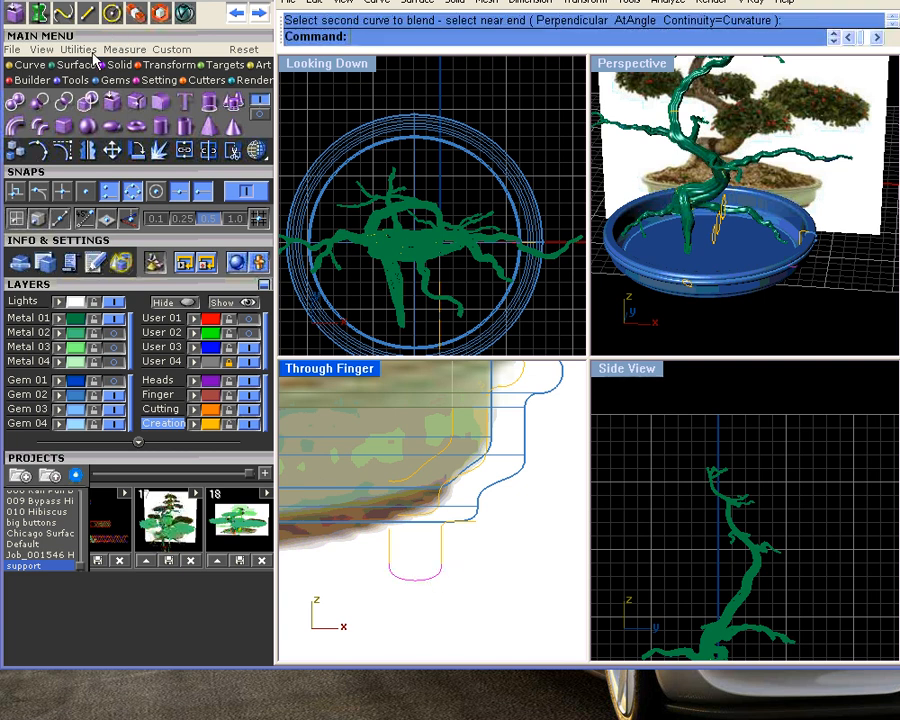
pyautogui.click(89, 13)
pyautogui.scroll(2, 455, 578)
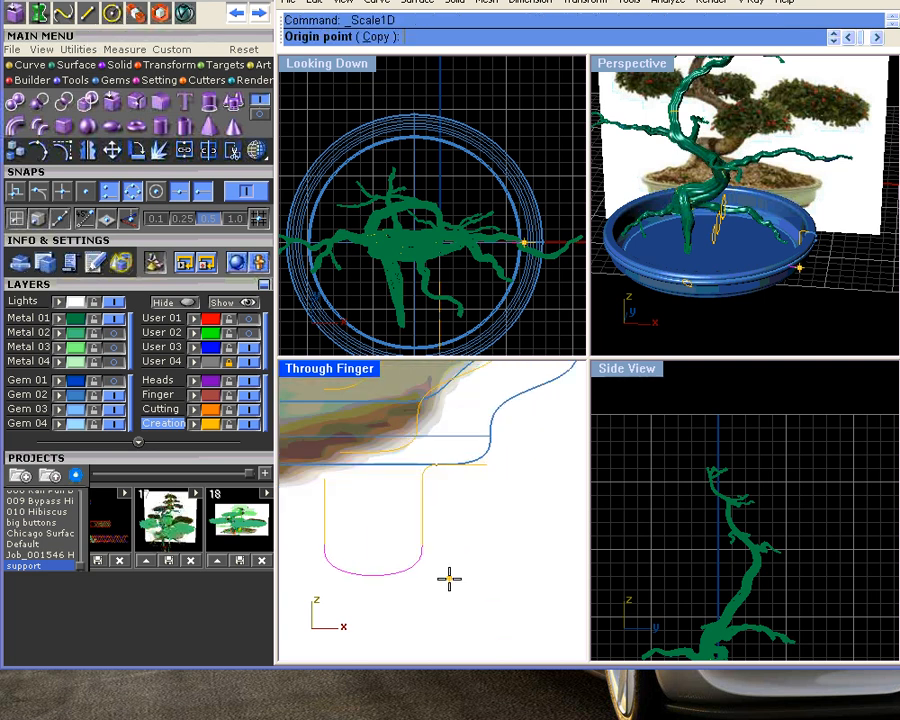
pyautogui.click(436, 626)
pyautogui.click(436, 600)
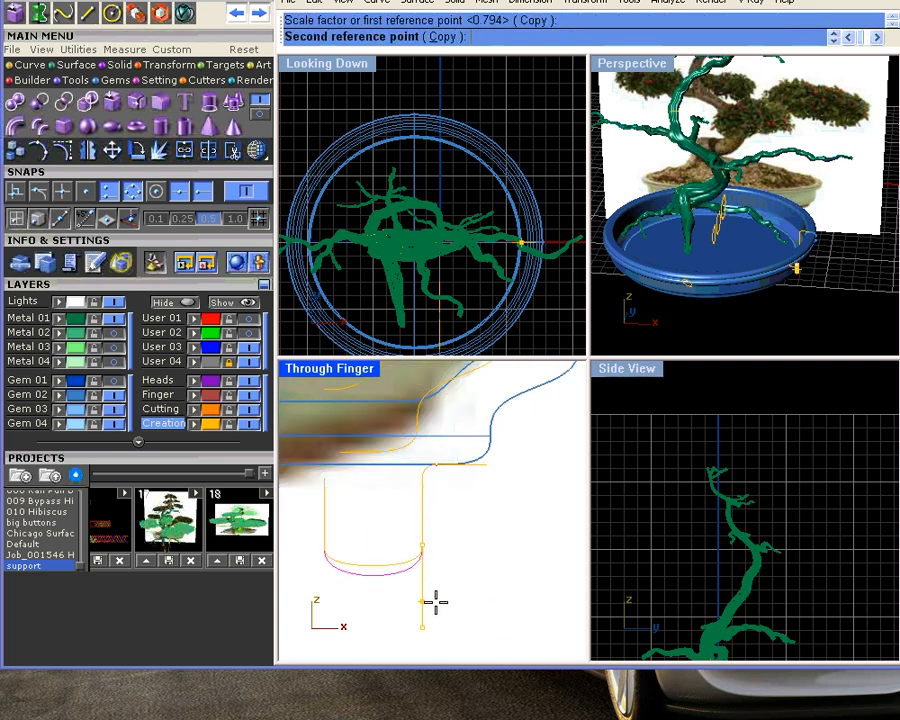
pyautogui.click(424, 579)
pyautogui.scroll(-1, 410, 545)
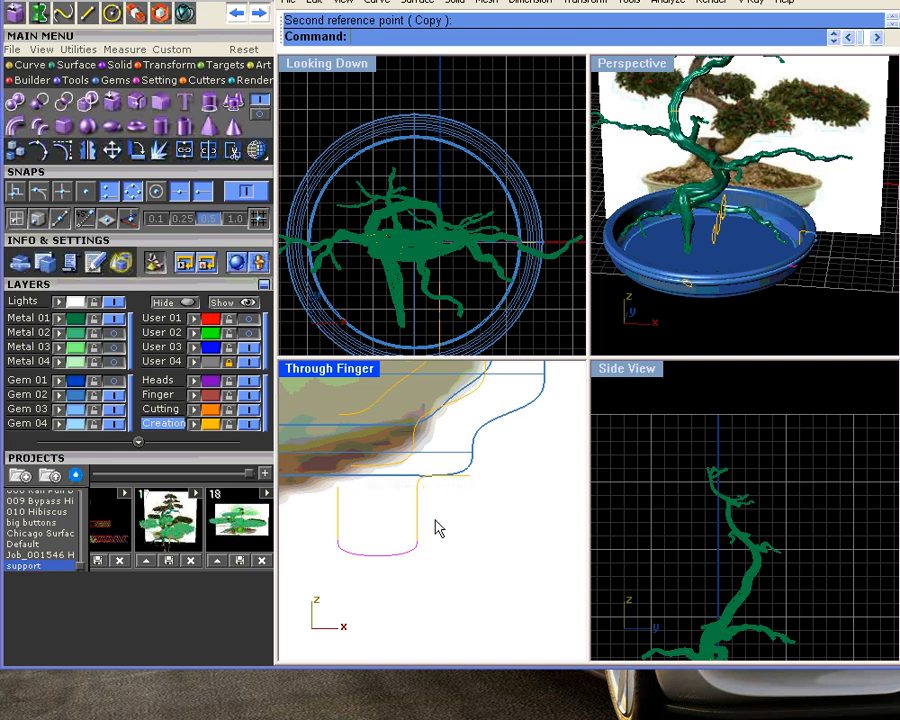
# Mirror the small upper blend curve to the foot's inner side and join the five foot curves into one open curve
pyautogui.click(422, 491)
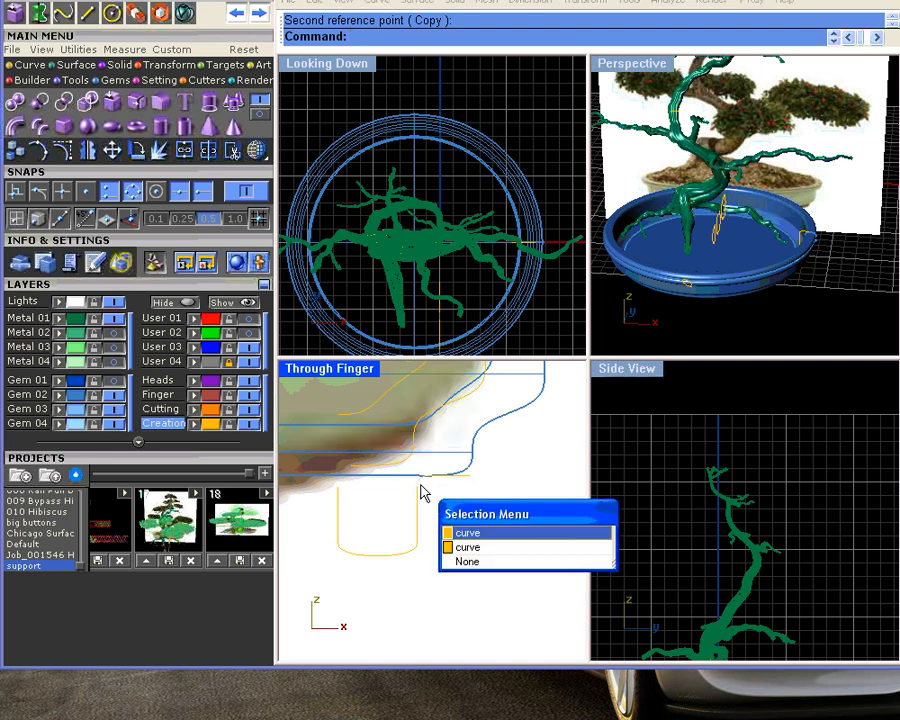
pyautogui.click(460, 535)
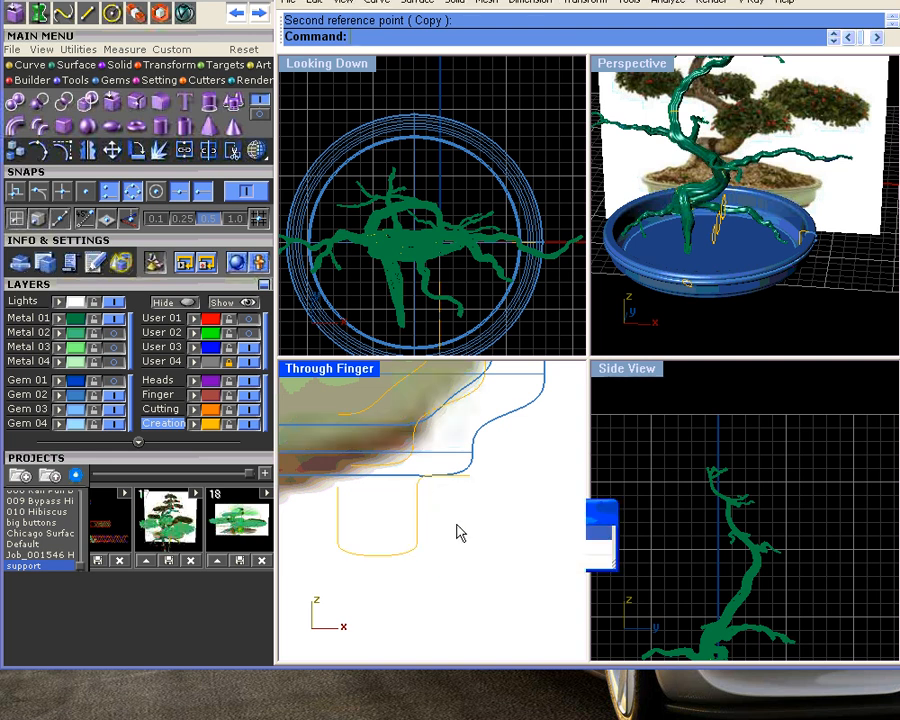
pyautogui.click(88, 150)
pyautogui.click(376, 553)
pyautogui.click(375, 598)
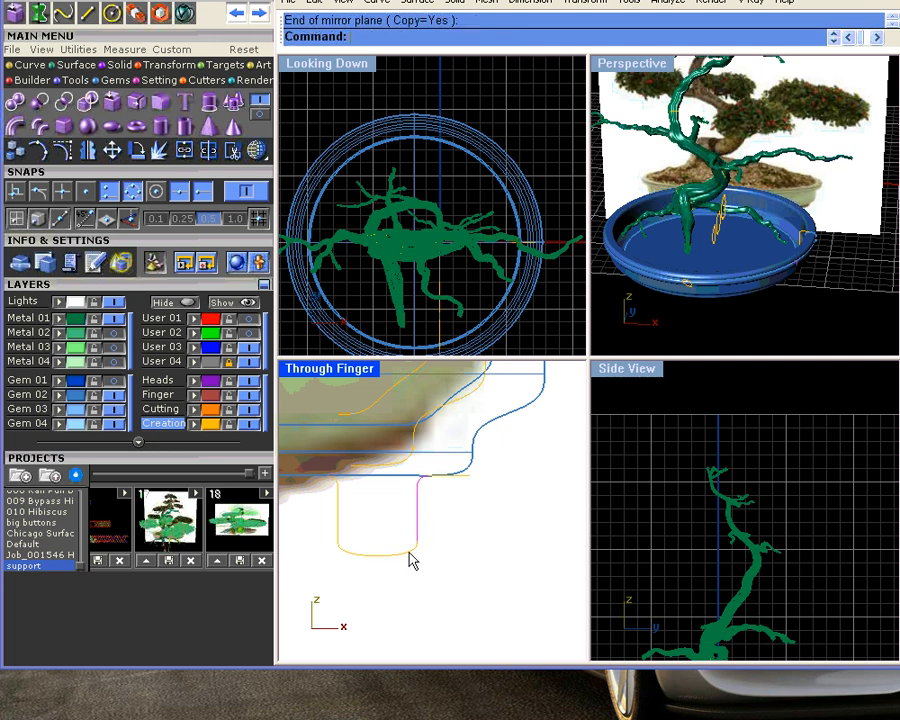
pyautogui.scroll(1, 342, 500)
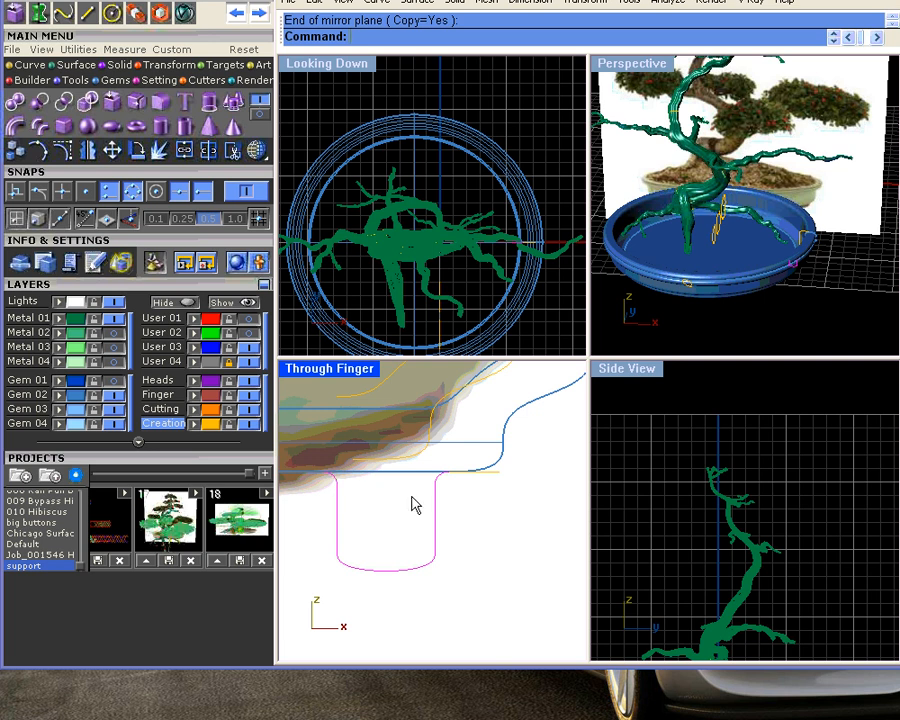
pyautogui.click(186, 150)
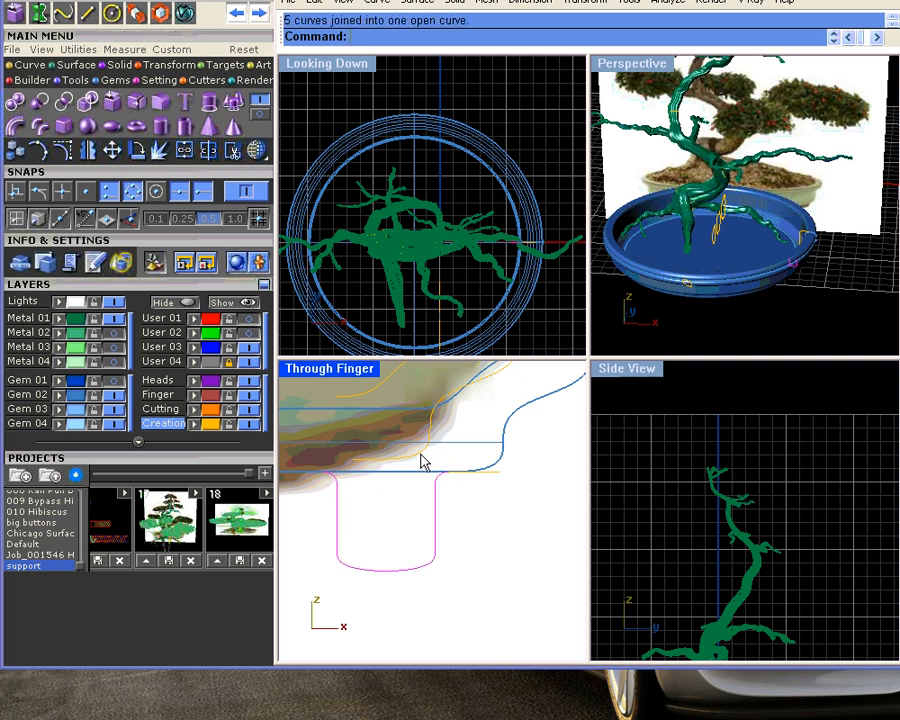
pyautogui.scroll(-4, 428, 460)
pyautogui.scroll(-2, 426, 478)
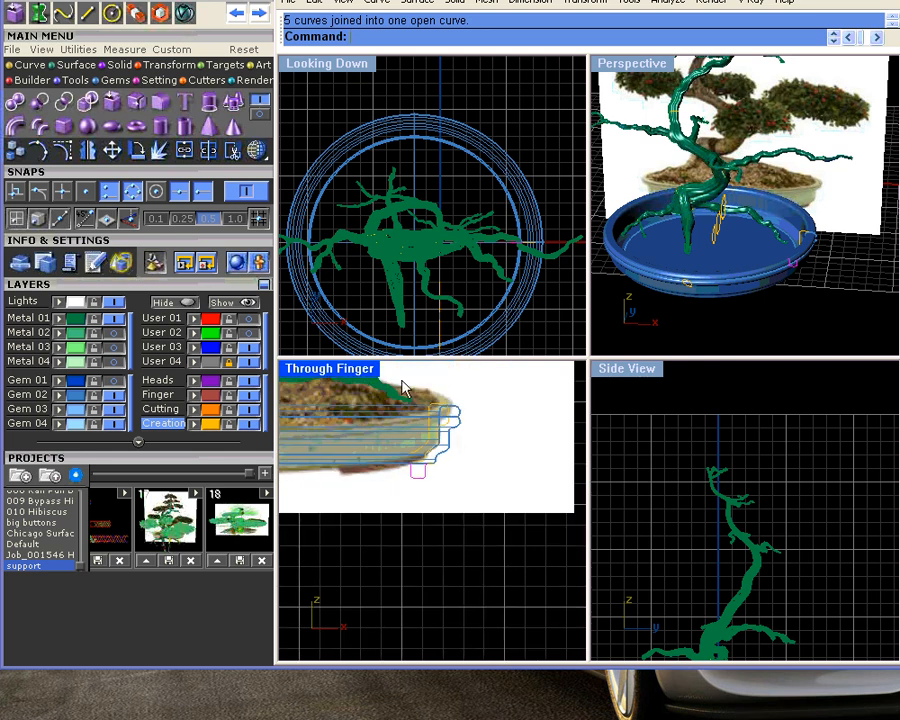
pyautogui.moveTo(428, 285); pyautogui.dragTo(408, 208, button='right')
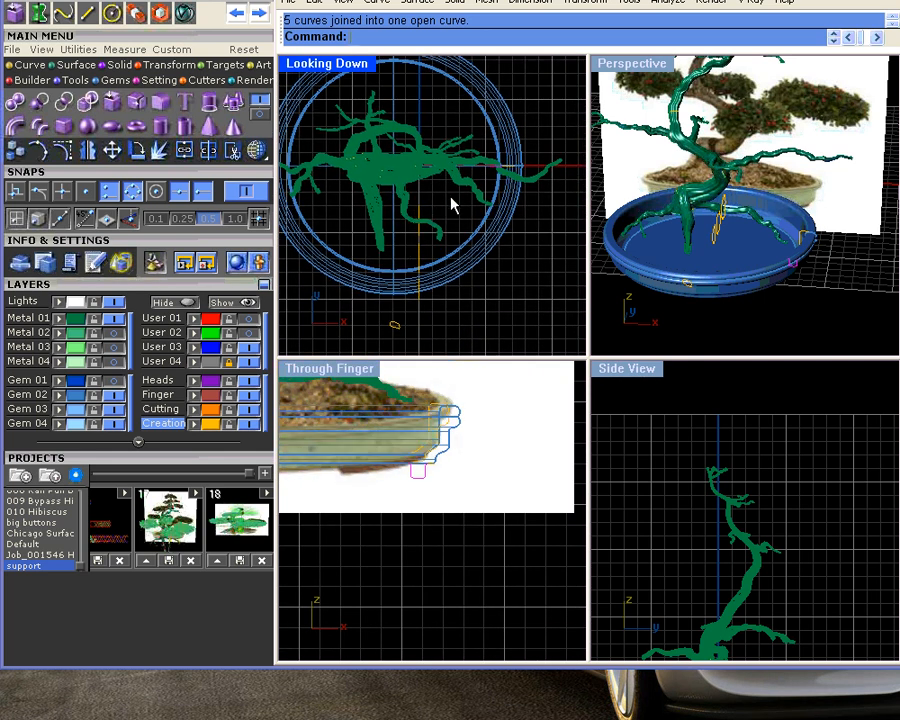
pyautogui.click(40, 14)
pyautogui.scroll(3, 388, 509)
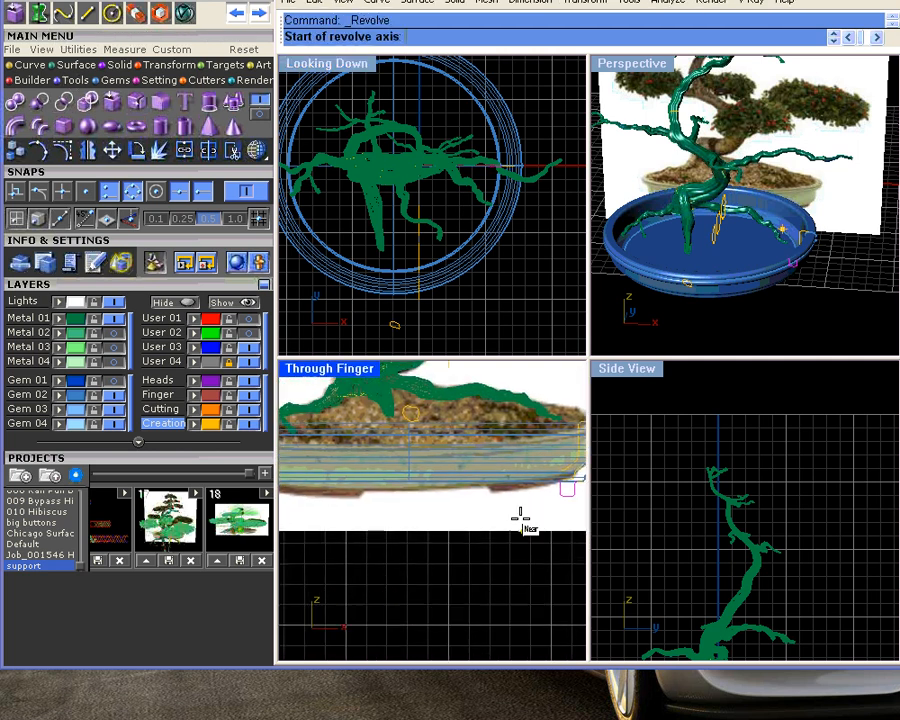
pyautogui.click(411, 487)
pyautogui.scroll(-2, 426, 530)
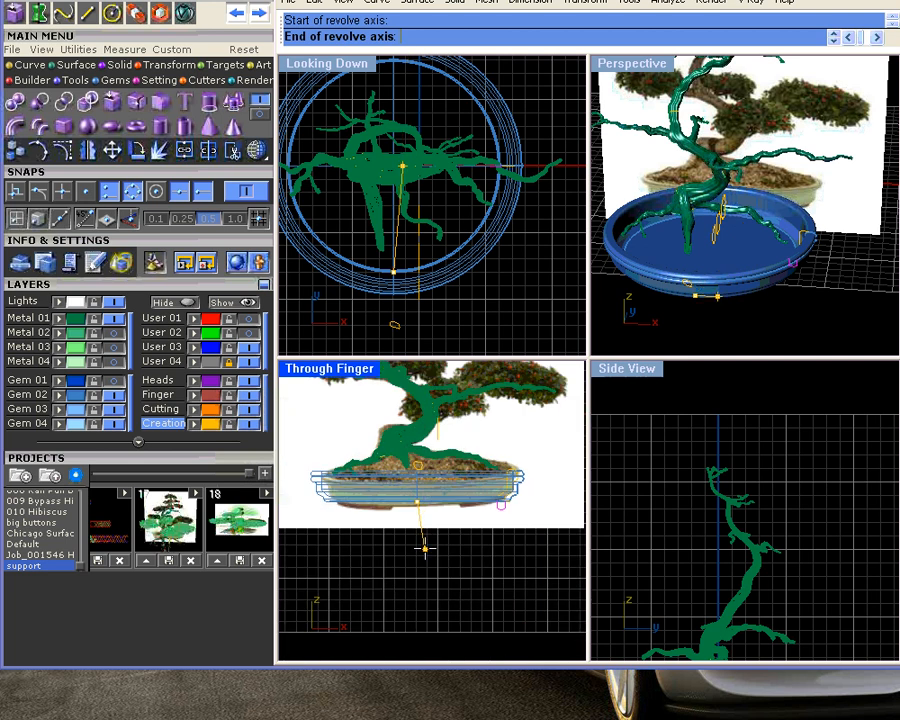
pyautogui.click(419, 566)
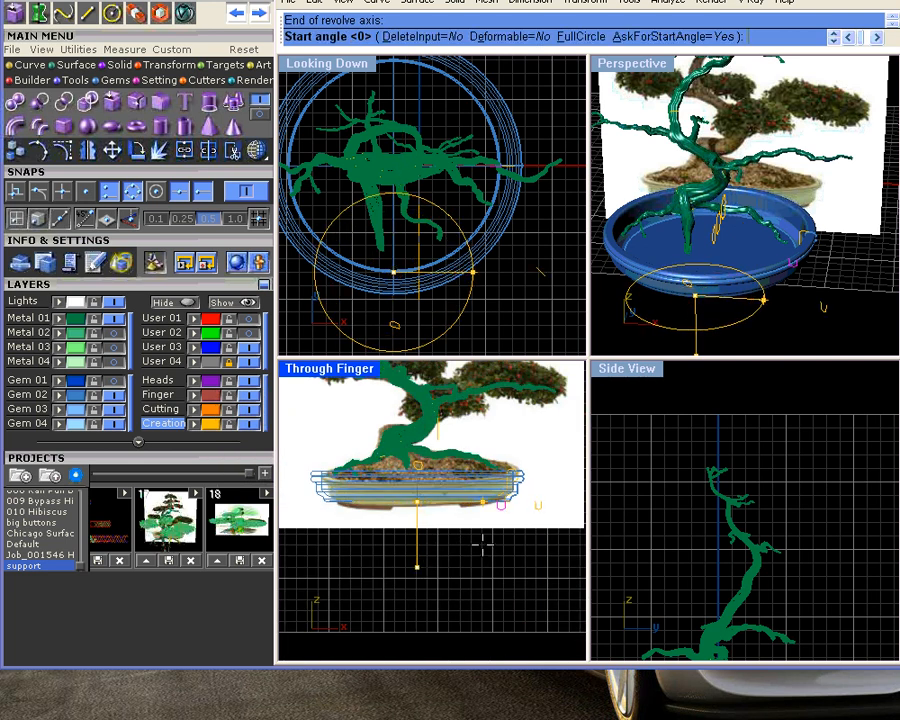
pyautogui.press('Escape')
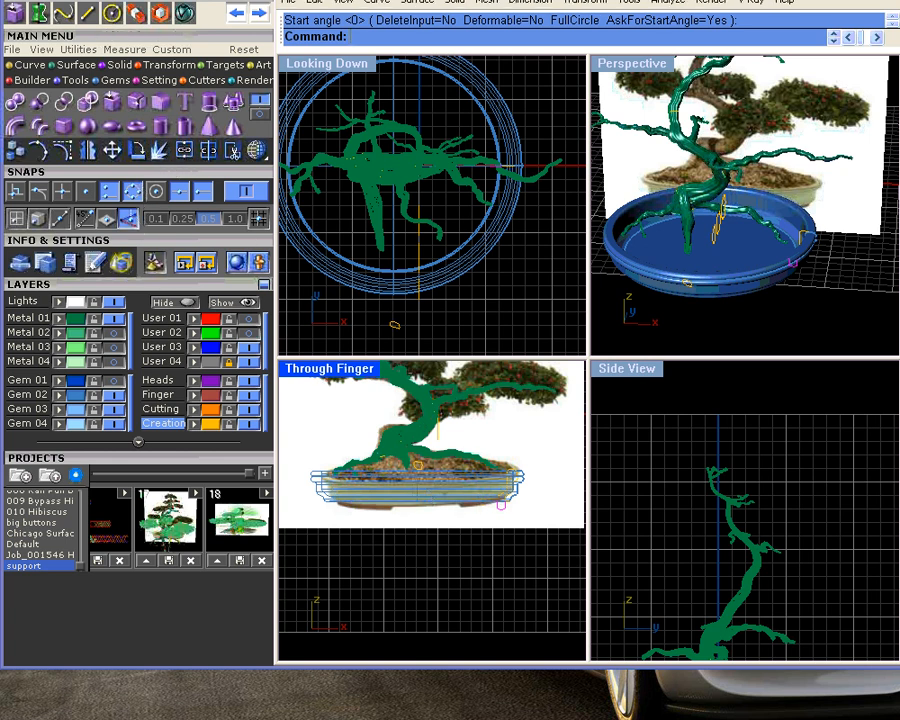
# Revolve the foot profile partway around a vertical axis through the pot's center to form a curved foot segment beneath the base
pyautogui.click(40, 17)
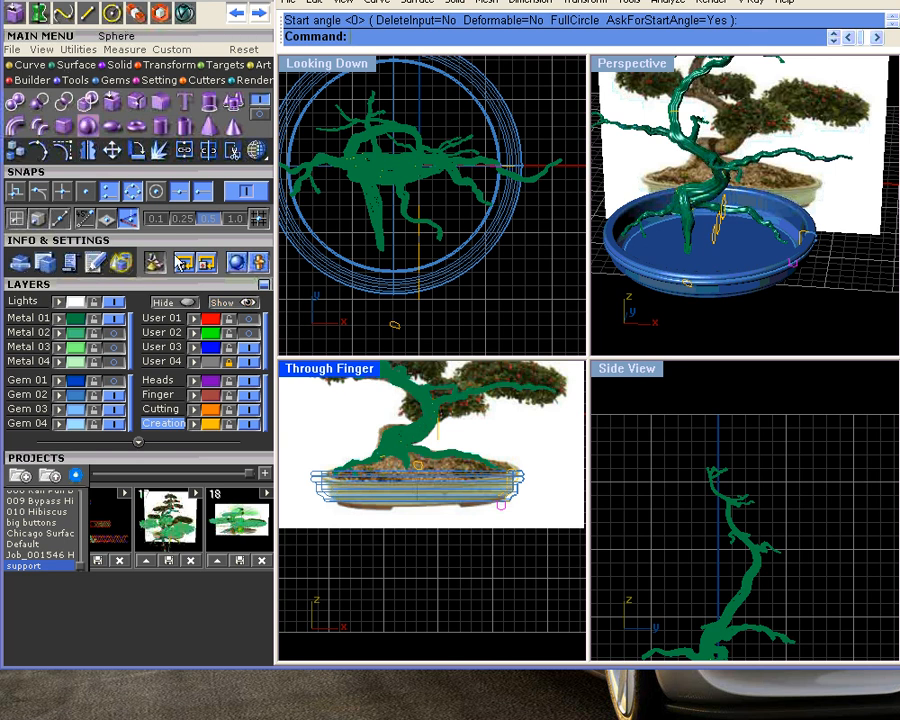
pyautogui.click(408, 513)
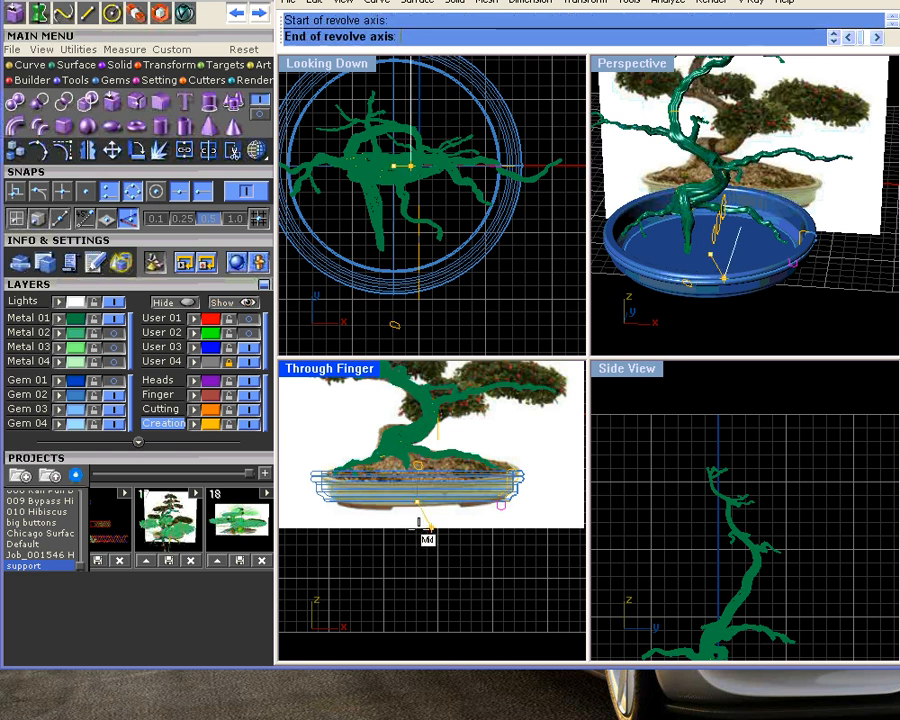
pyautogui.click(419, 551)
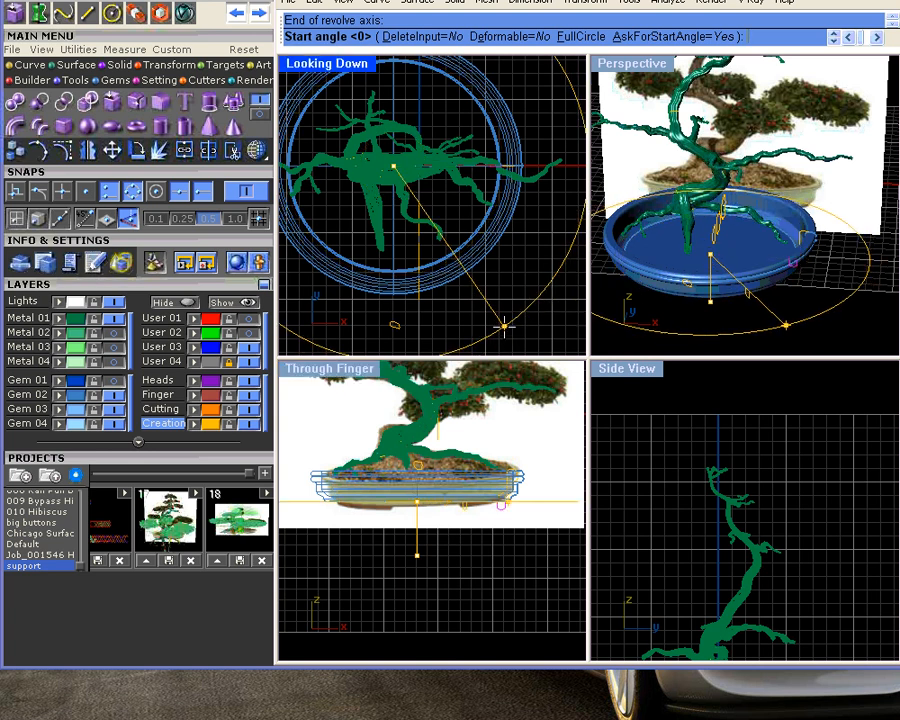
pyautogui.click(569, 172)
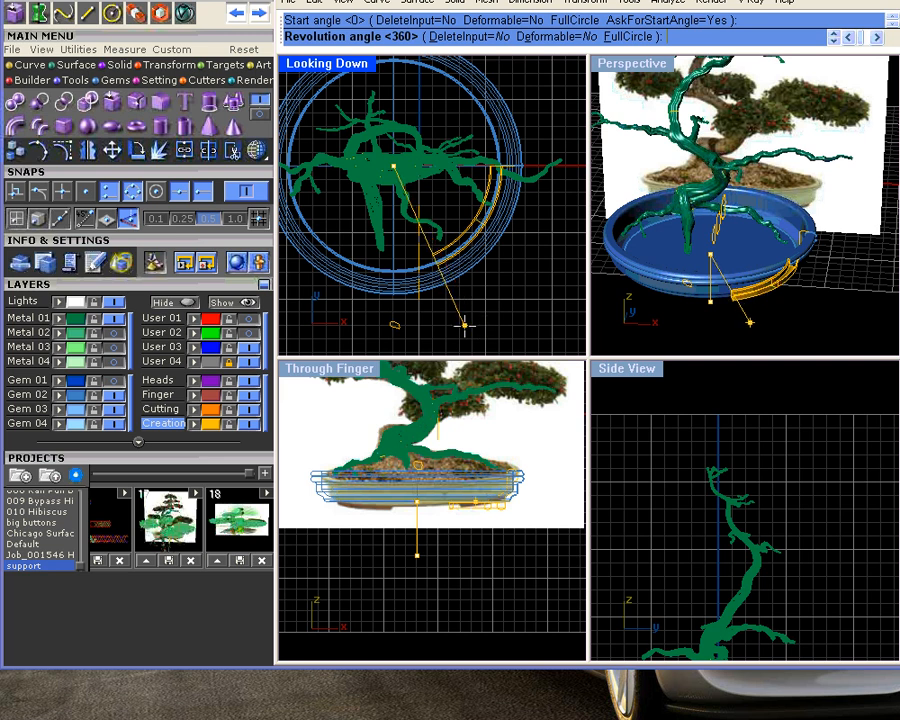
pyautogui.click(460, 326)
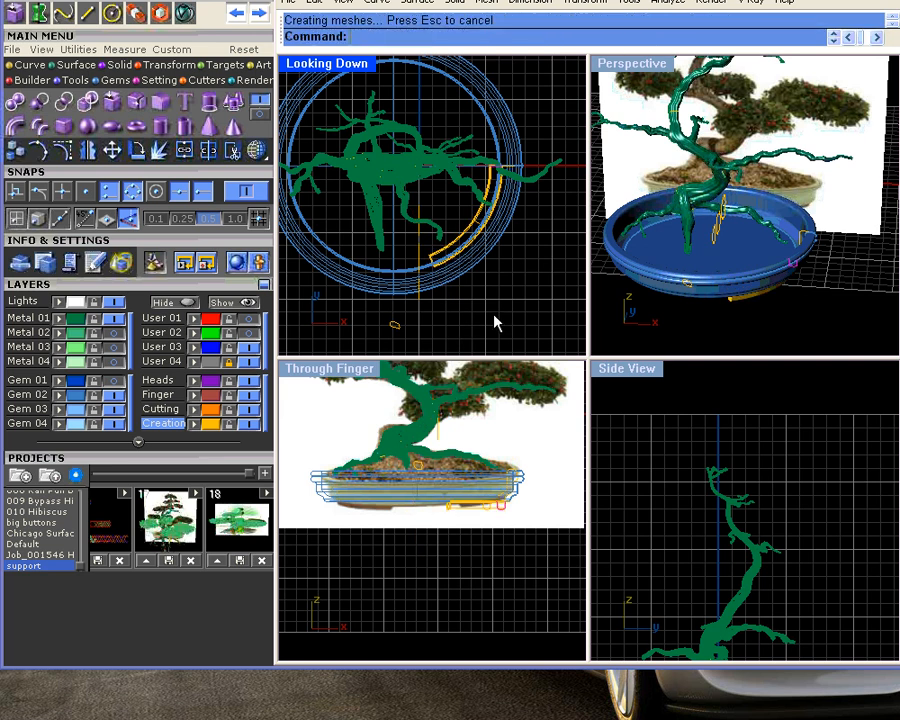
# Assign the revolved foot segment to the Gem 03 layer and hide the pot's Gem 02 layer
pyautogui.moveTo(770, 322); pyautogui.dragTo(707, 267, button='right')
pyautogui.scroll(3, 774, 270)
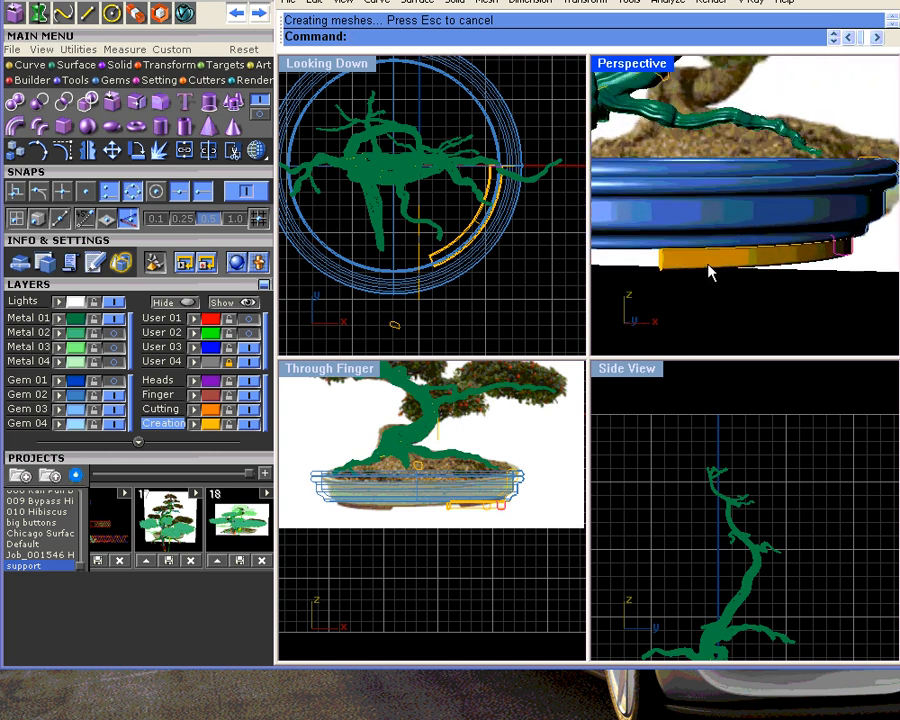
pyautogui.click(707, 265)
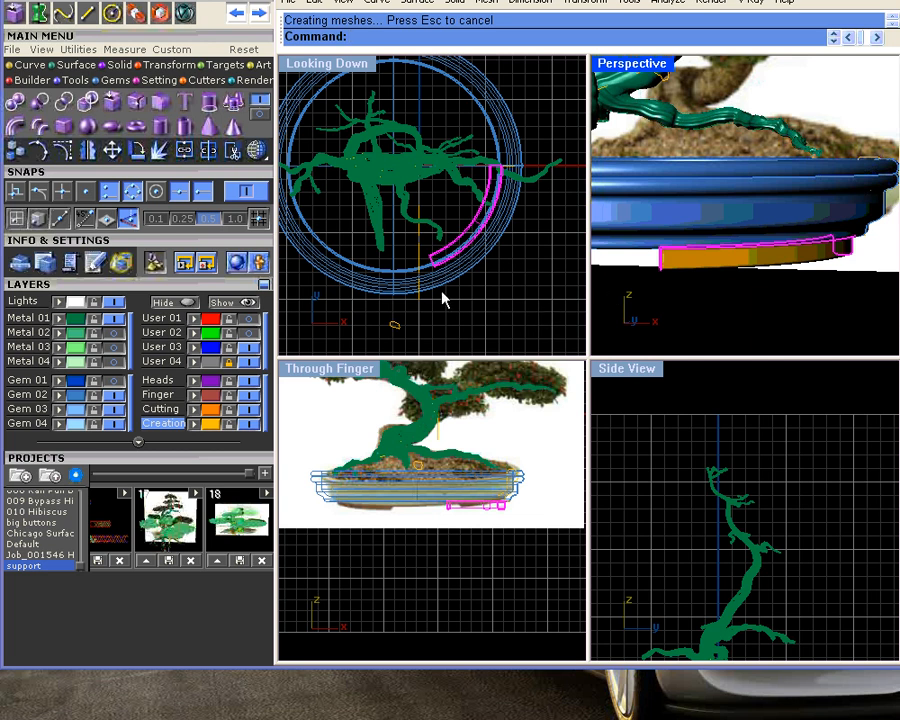
pyautogui.click(60, 410)
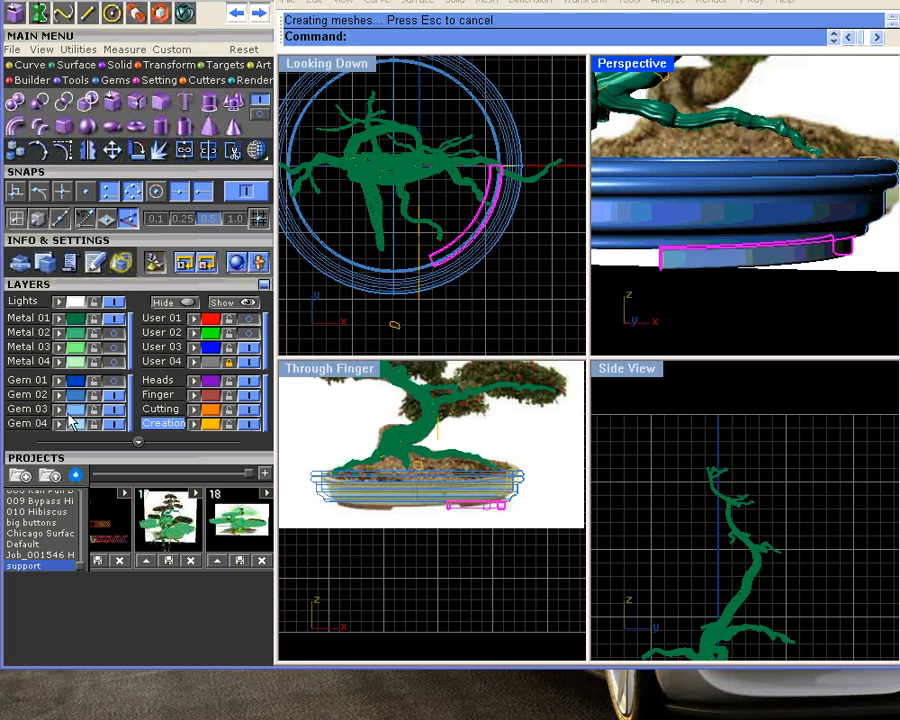
pyautogui.click(113, 394)
pyautogui.moveTo(600, 328)
pyautogui.mouseDown(button='right')
pyautogui.moveTo(681, 297)
pyautogui.moveTo(715, 316)
pyautogui.moveTo(607, 312)
pyautogui.mouseUp(button='right')
pyautogui.scroll(1, 455, 272)
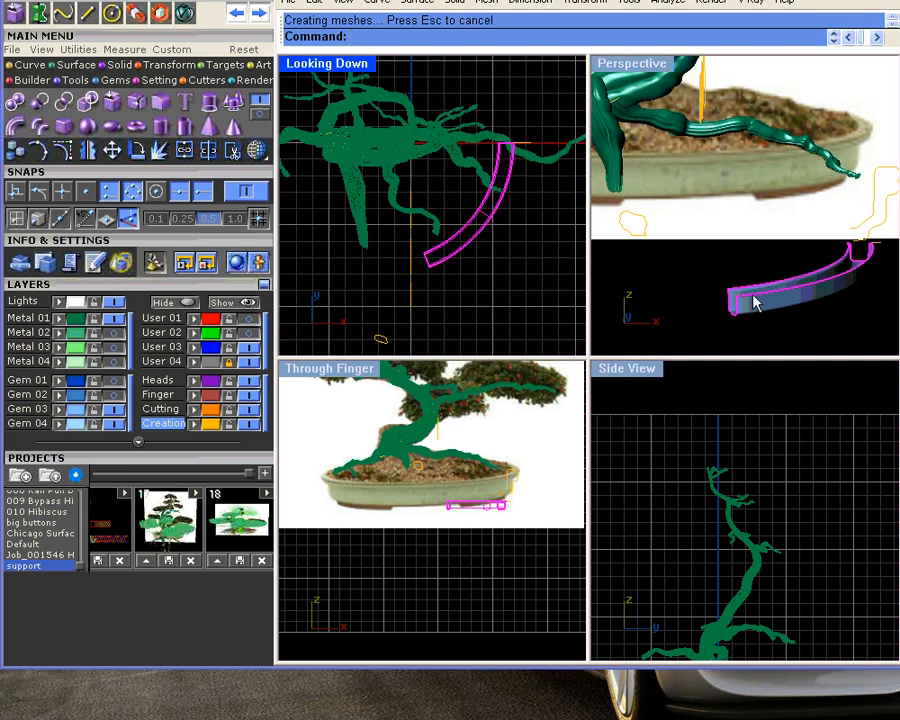
# Rotate the foot profile curve 90 degrees about its upper end in the side view so it lies horizontally beyond the foot's end
pyautogui.moveTo(843, 300); pyautogui.dragTo(657, 303, button='right')
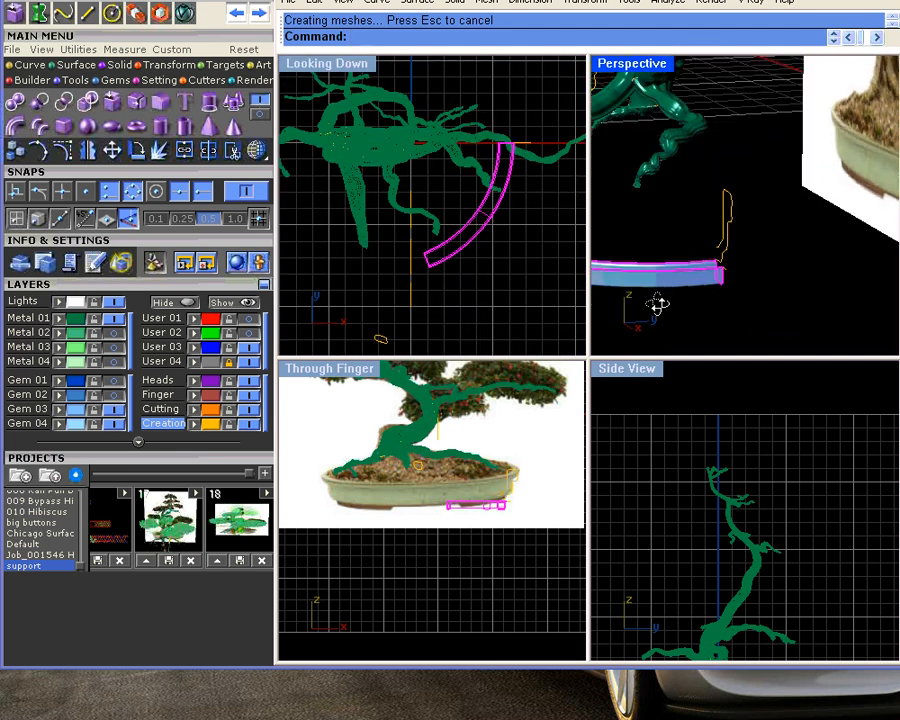
pyautogui.click(729, 285)
pyautogui.click(787, 263)
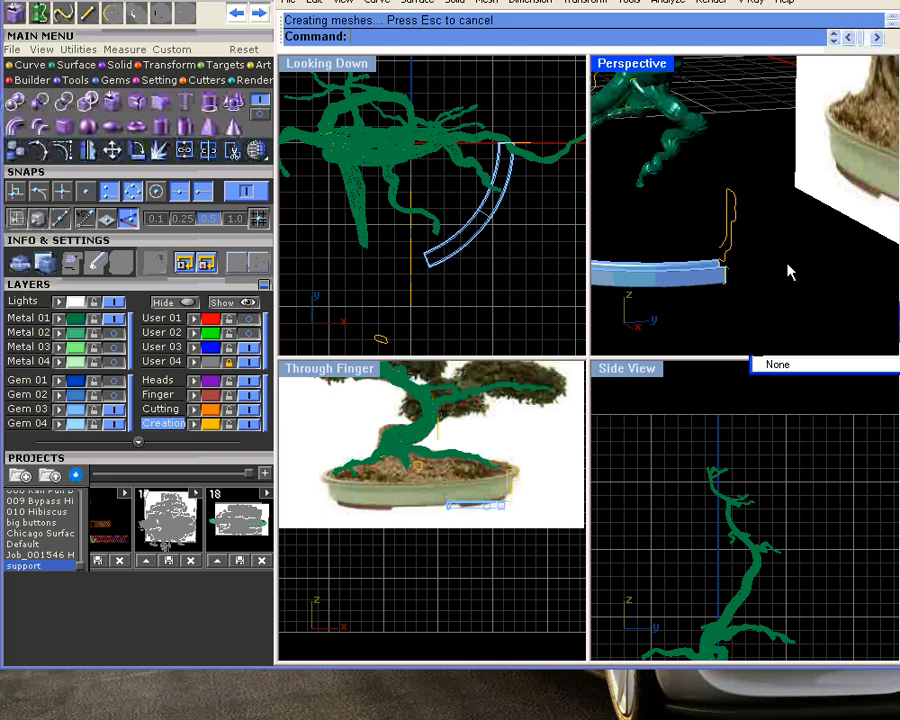
pyautogui.click(726, 277)
pyautogui.click(772, 333)
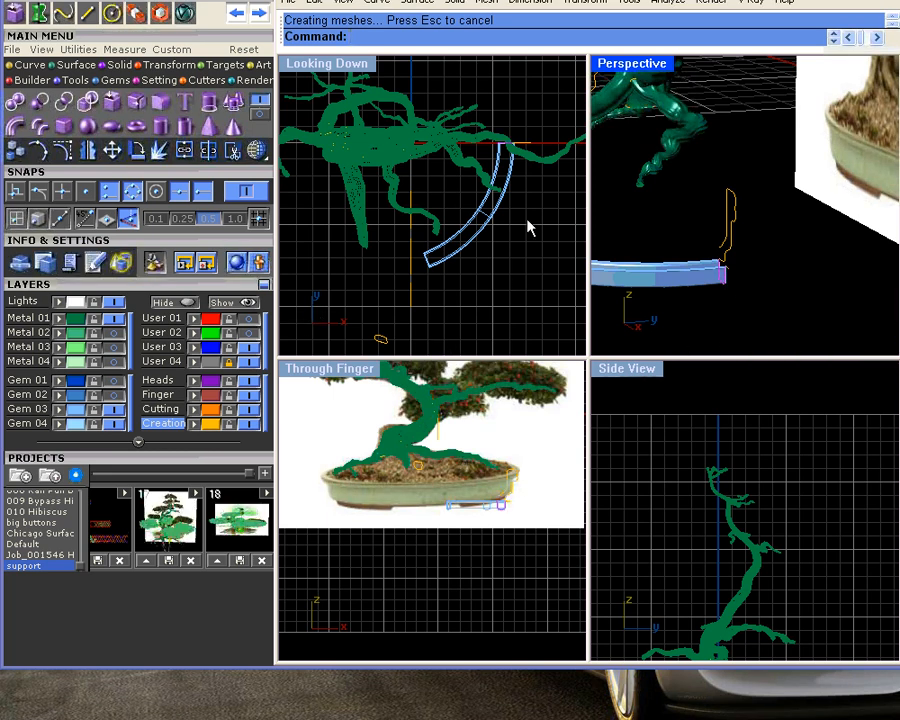
pyautogui.scroll(6, 747, 554)
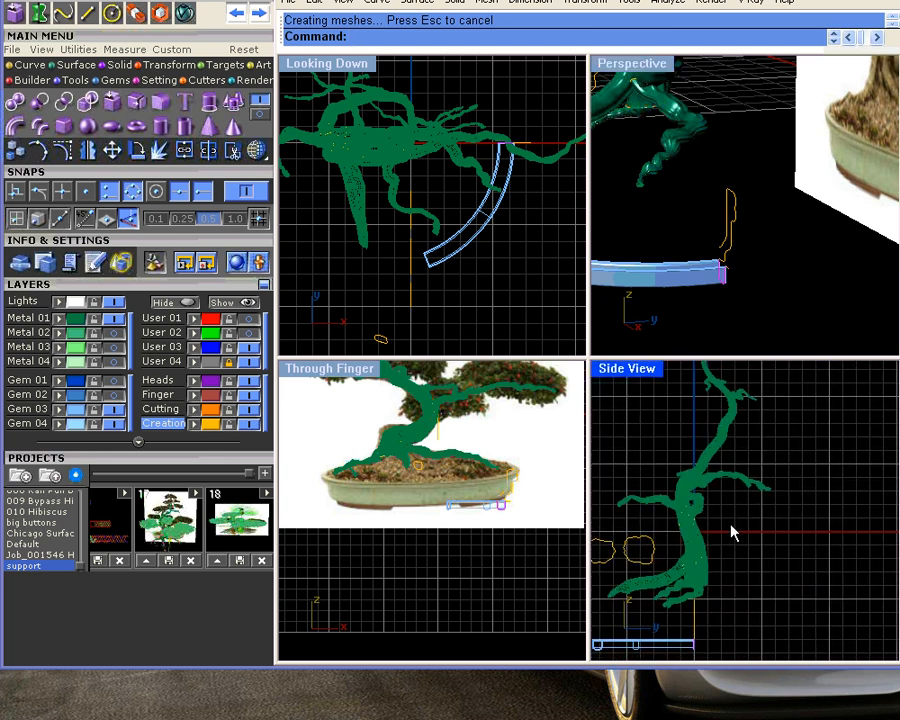
pyautogui.moveTo(764, 516); pyautogui.dragTo(764, 462, button='right')
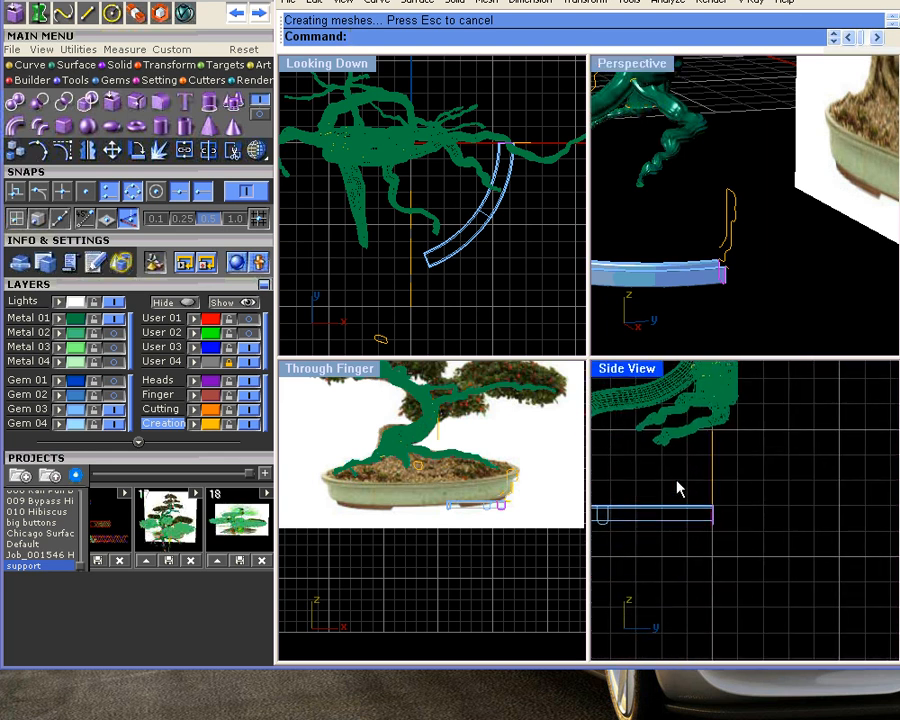
pyautogui.click(136, 152)
pyautogui.moveTo(693, 558); pyautogui.dragTo(684, 525, button='right')
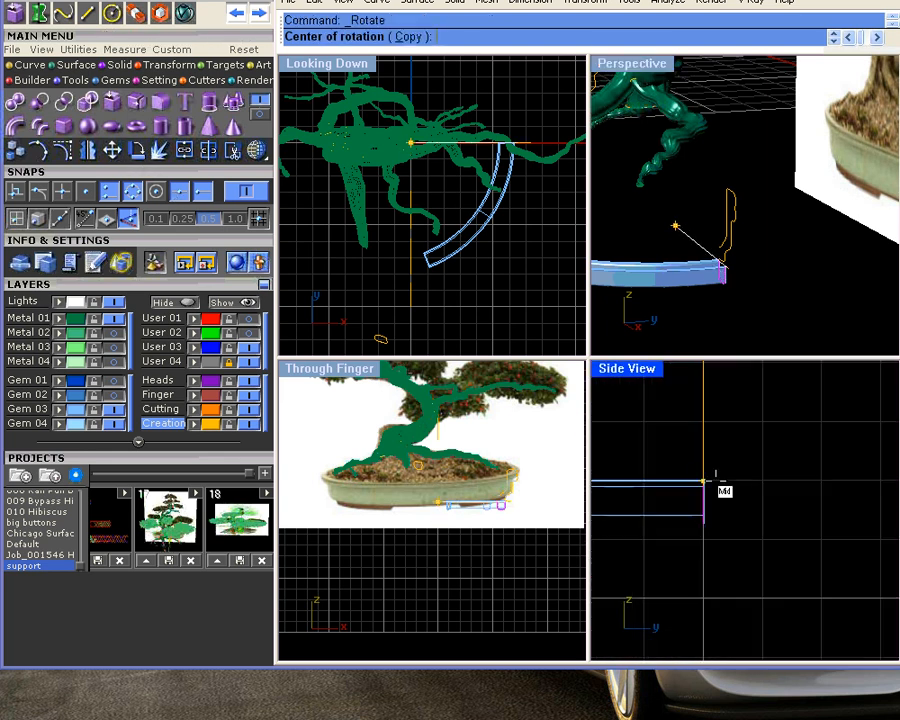
pyautogui.click(703, 482)
pyautogui.click(704, 573)
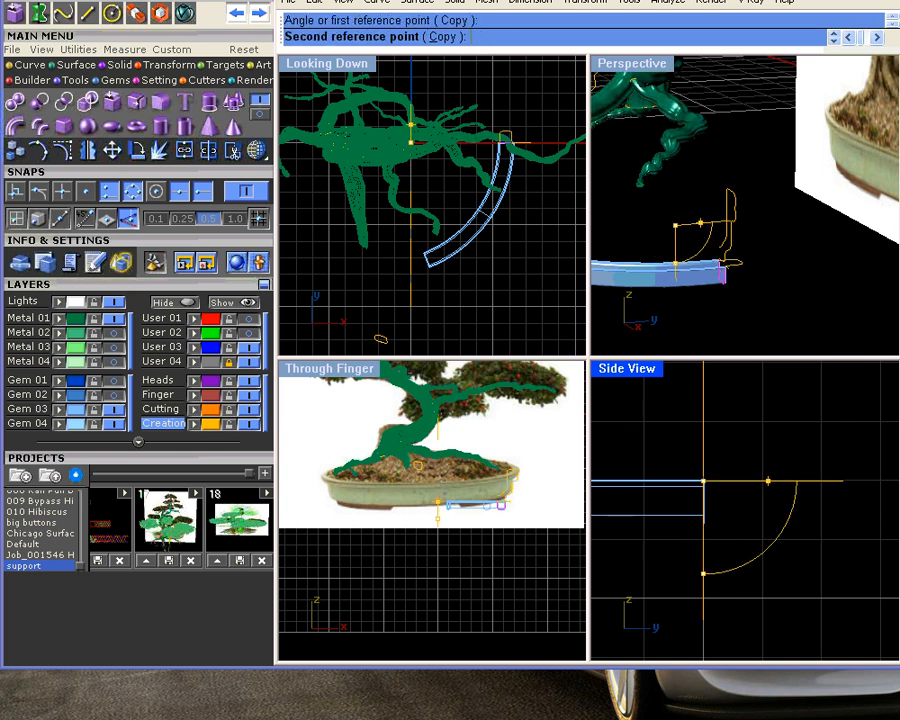
pyautogui.click(770, 490)
# Extrude the rotated profile curve straight upward to one side only, without caps, as a helper surface
pyautogui.moveTo(762, 325); pyautogui.dragTo(700, 301, button='right')
pyautogui.scroll(5, 673, 268)
pyautogui.scroll(5, 707, 306)
pyautogui.click(706, 301)
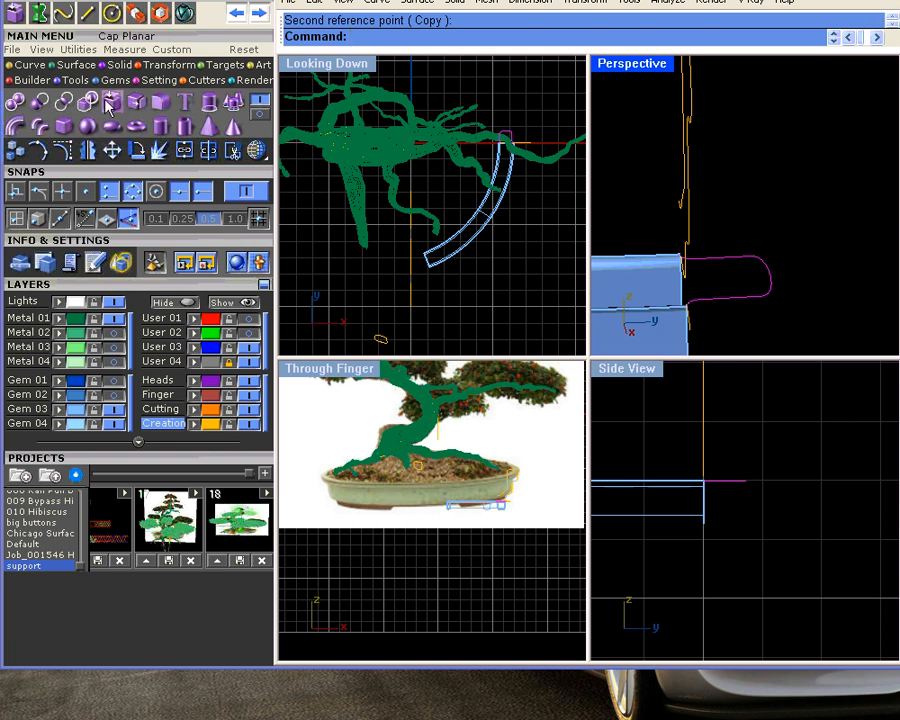
pyautogui.click(76, 65)
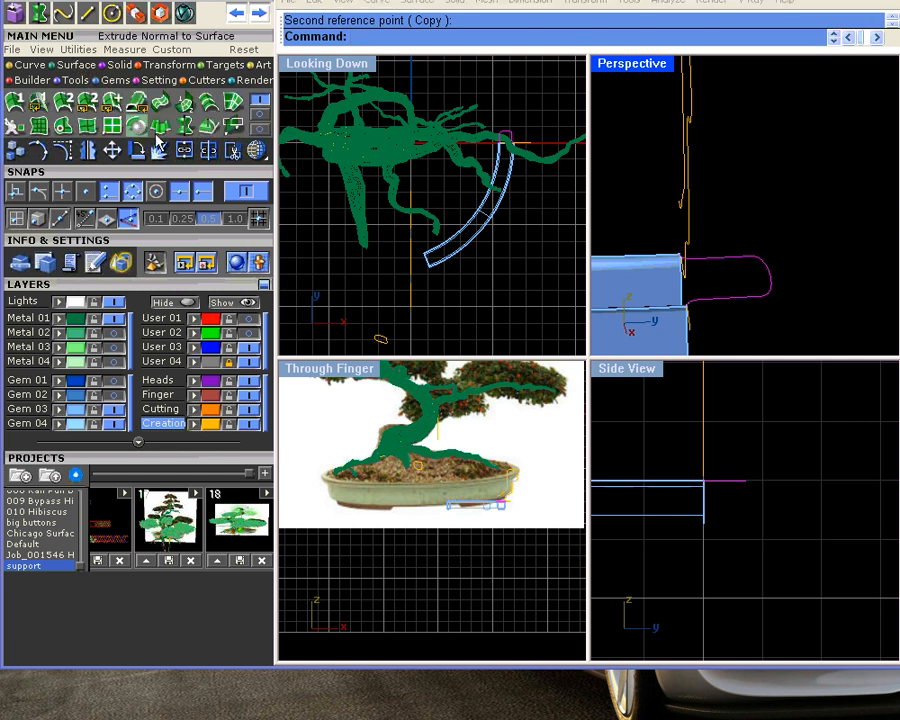
pyautogui.click(112, 101)
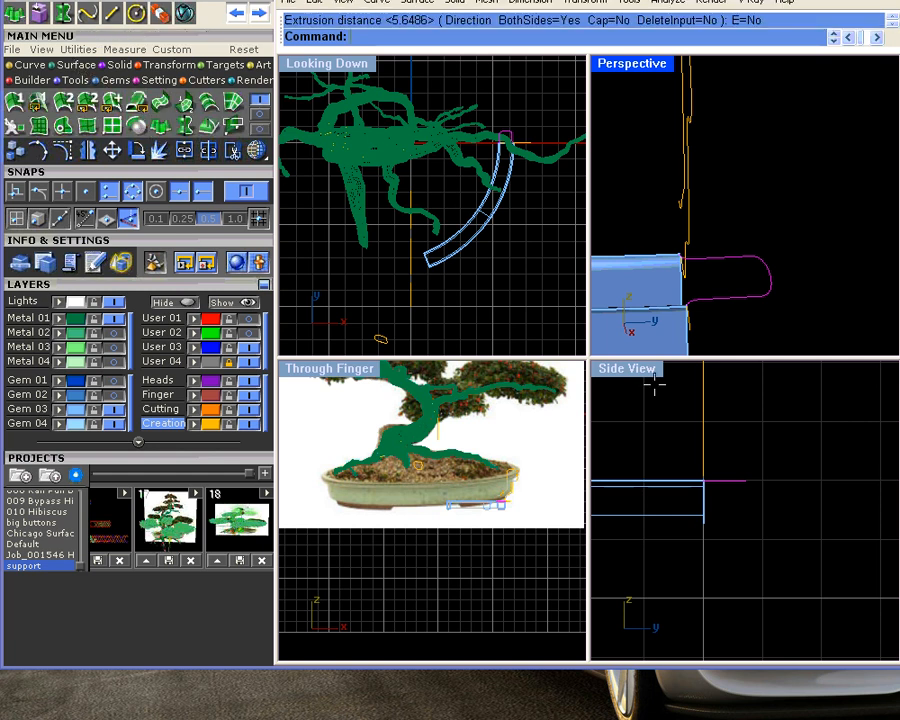
pyautogui.click(757, 405)
pyautogui.moveTo(759, 327); pyautogui.dragTo(780, 287, button='right')
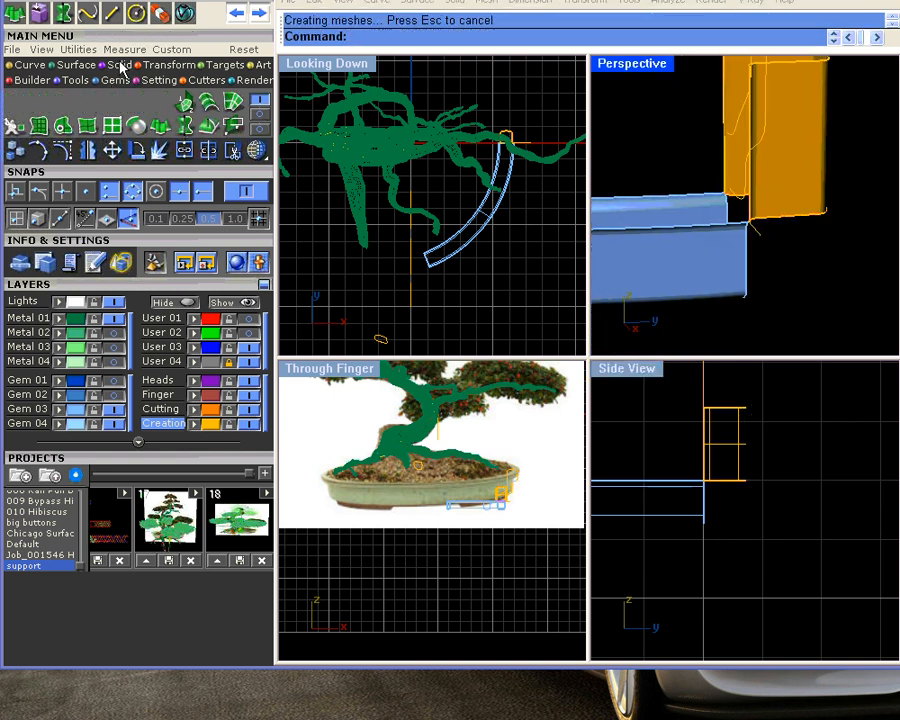
# Blend the helper surface's lower edge with the foot segment's end edge using G2 continuity and bulge values of 1.0
pyautogui.click(162, 104)
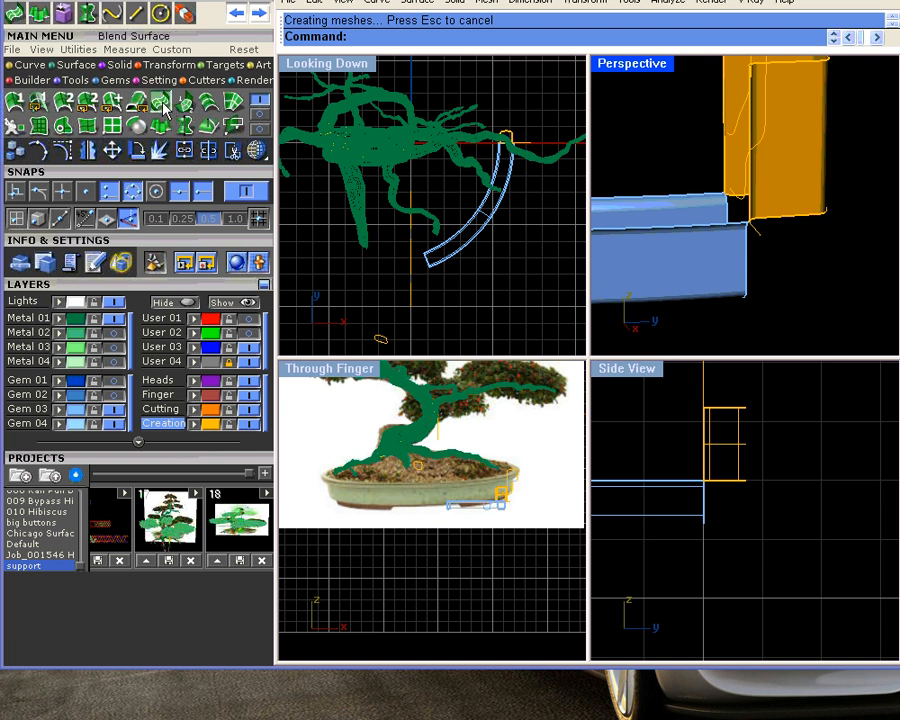
pyautogui.click(788, 228)
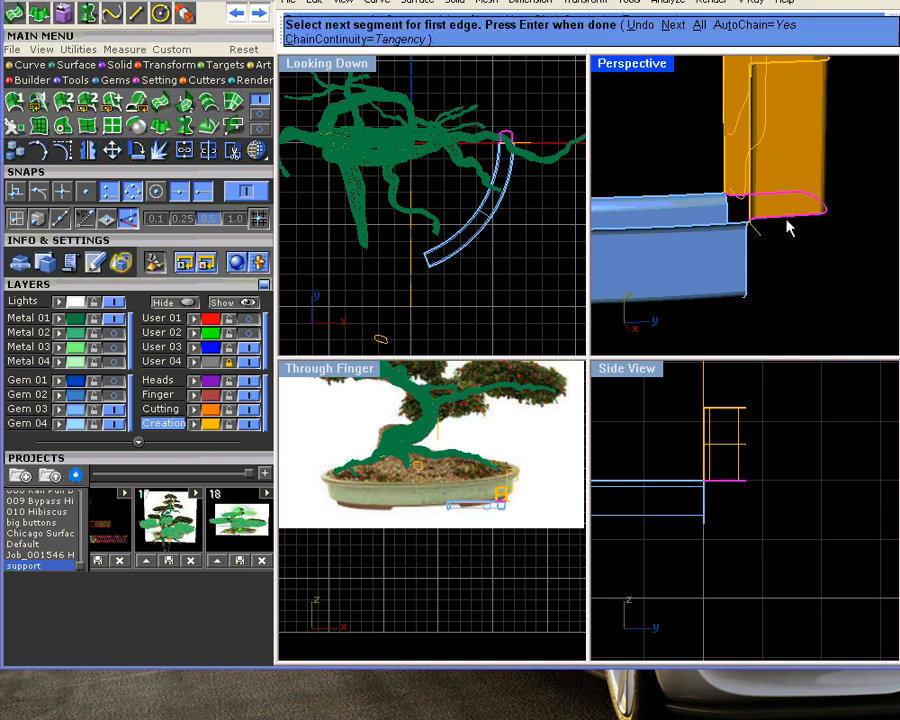
pyautogui.press('Return')
pyautogui.click(747, 261)
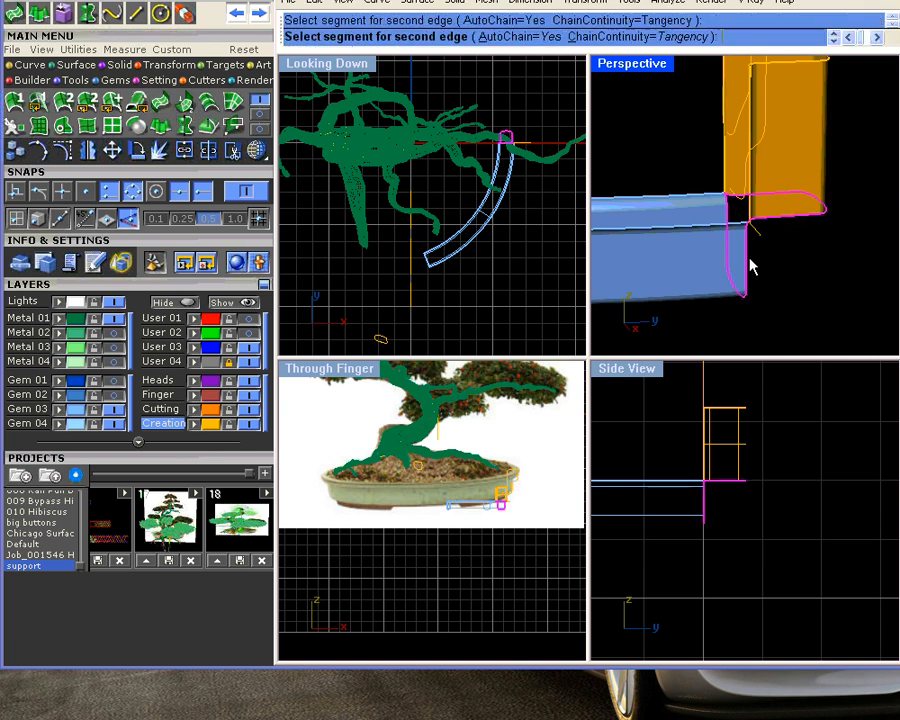
pyautogui.press('Return')
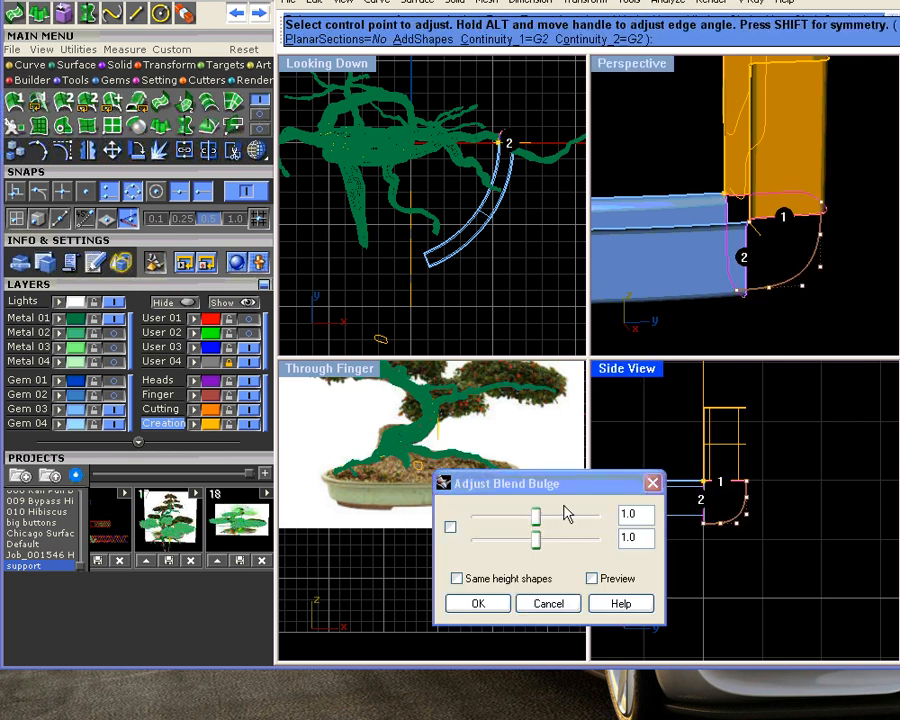
pyautogui.click(497, 602)
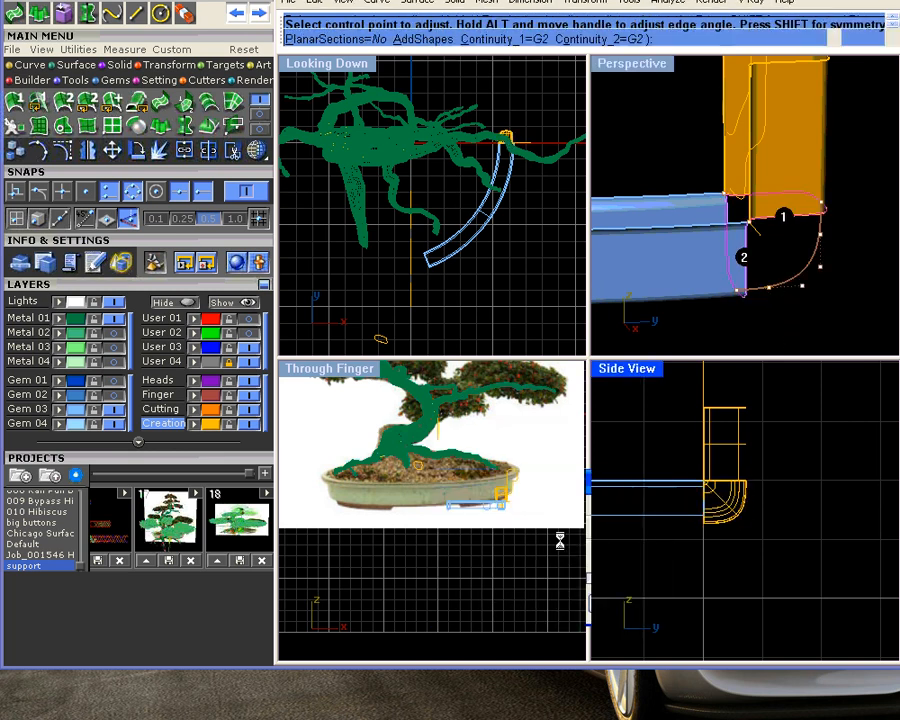
# Delete the extruded helper surface and assign the rounded end blend to the Gem 03 layer
pyautogui.click(800, 181)
pyautogui.press('Delete')
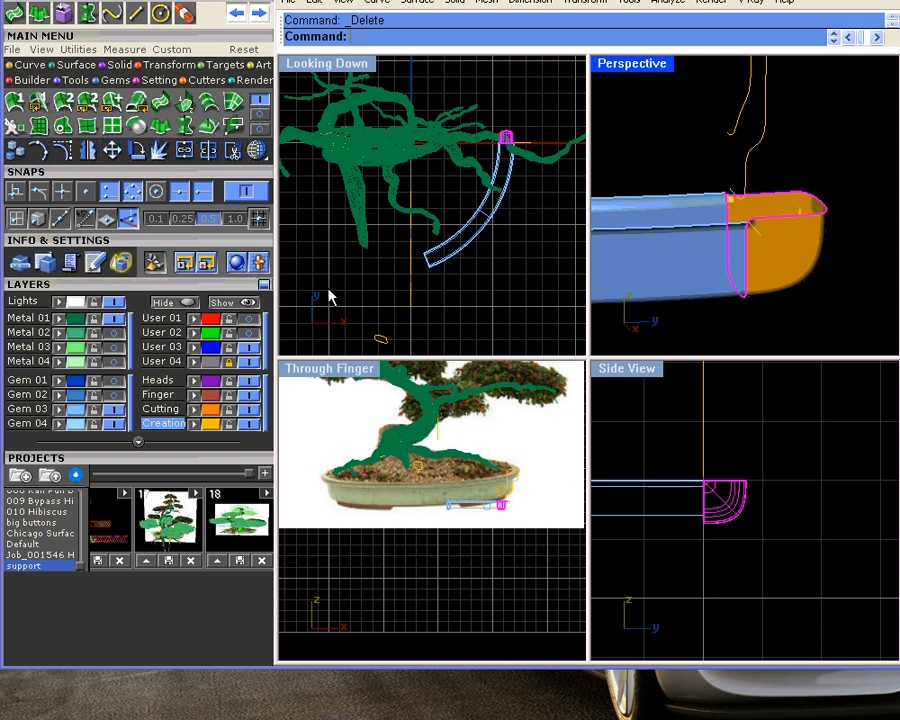
pyautogui.click(60, 409)
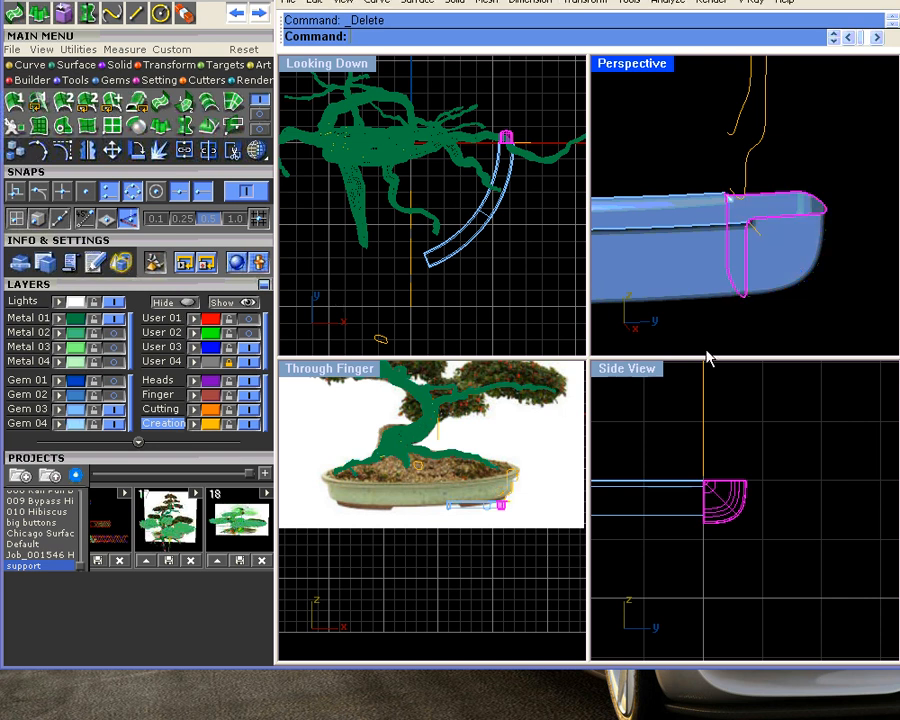
pyautogui.click(821, 332)
pyautogui.scroll(-5, 771, 276)
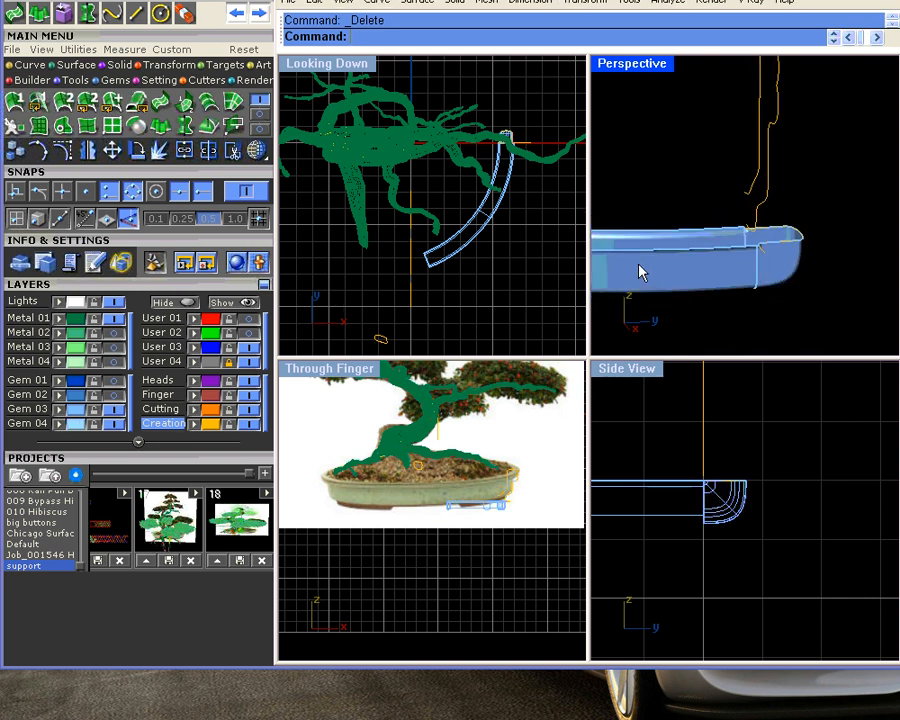
pyautogui.moveTo(680, 250); pyautogui.dragTo(797, 287, button='right')
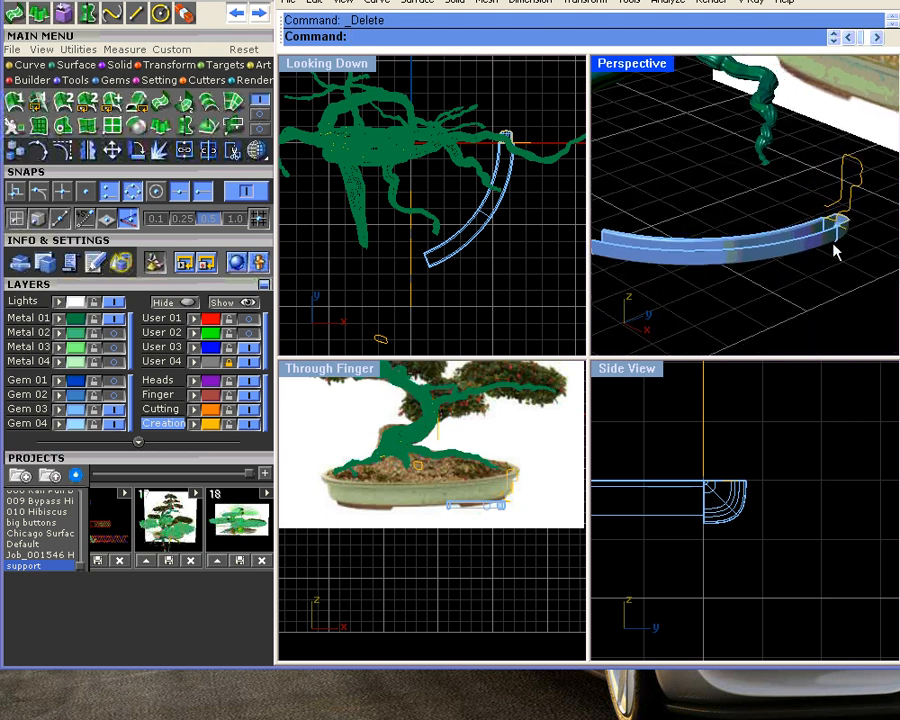
# Select the rounded end blend and set its inner and outer upper corners as reference points for a copying, 3D-scaled Orient
pyautogui.scroll(4, 843, 232)
pyautogui.click(824, 261)
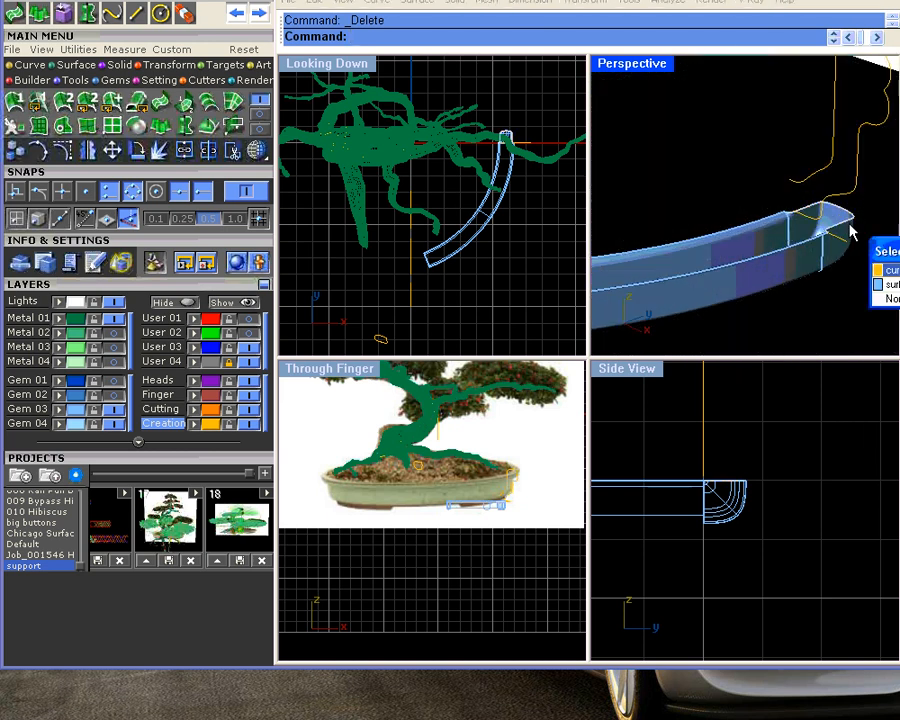
pyautogui.click(840, 257)
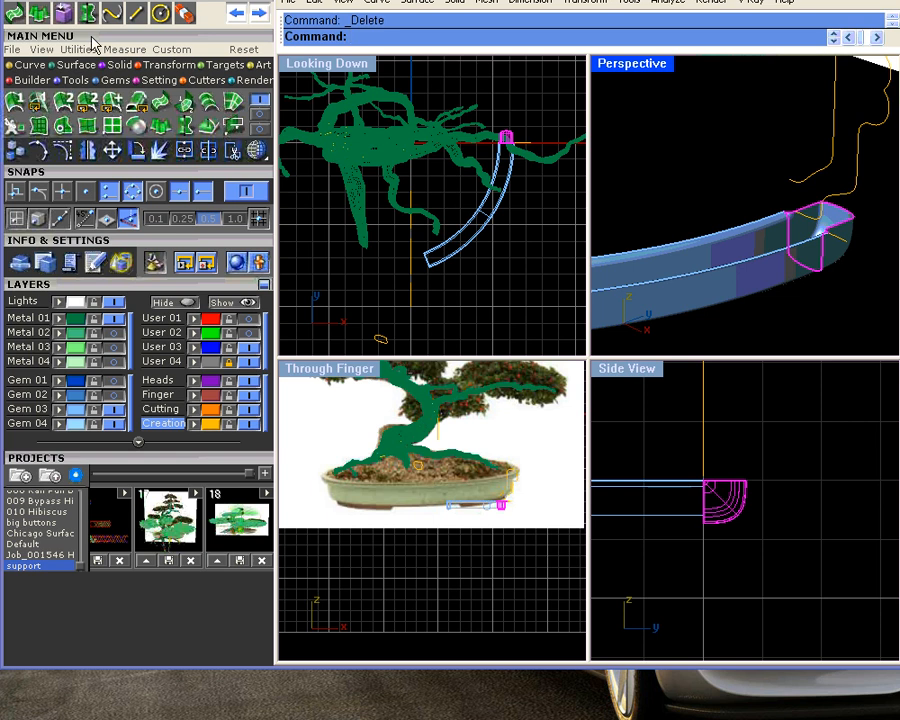
pyautogui.click(147, 69)
pyautogui.click(113, 101)
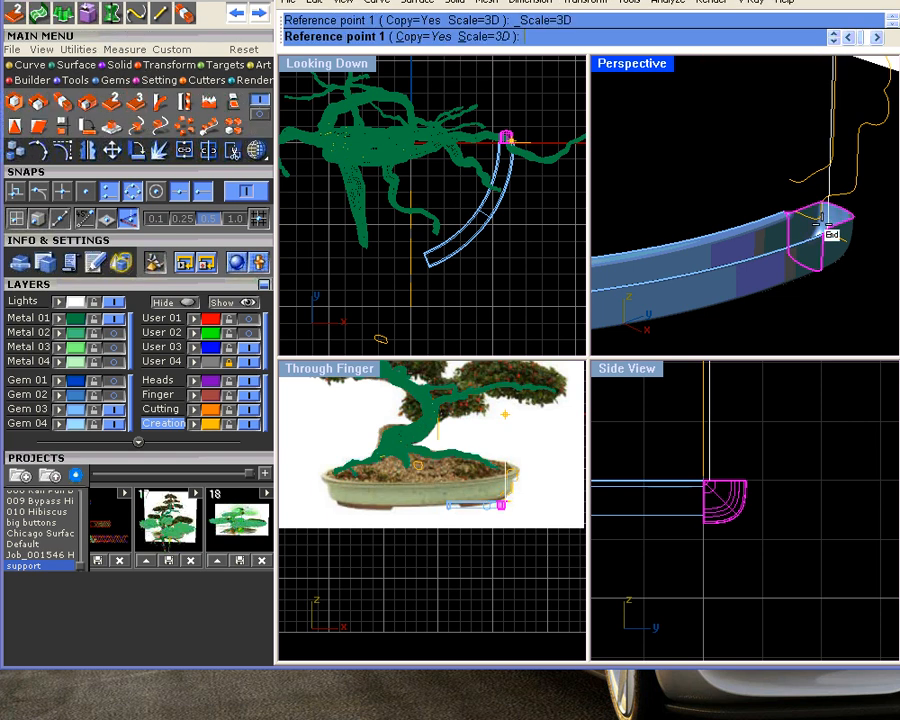
pyautogui.scroll(5, 805, 212)
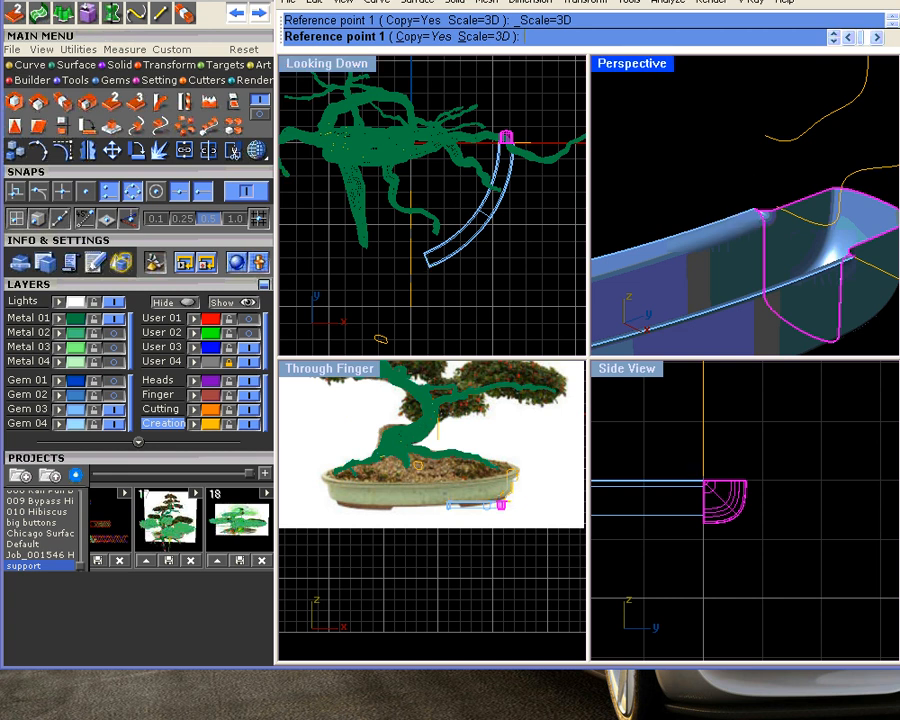
pyautogui.click(755, 194)
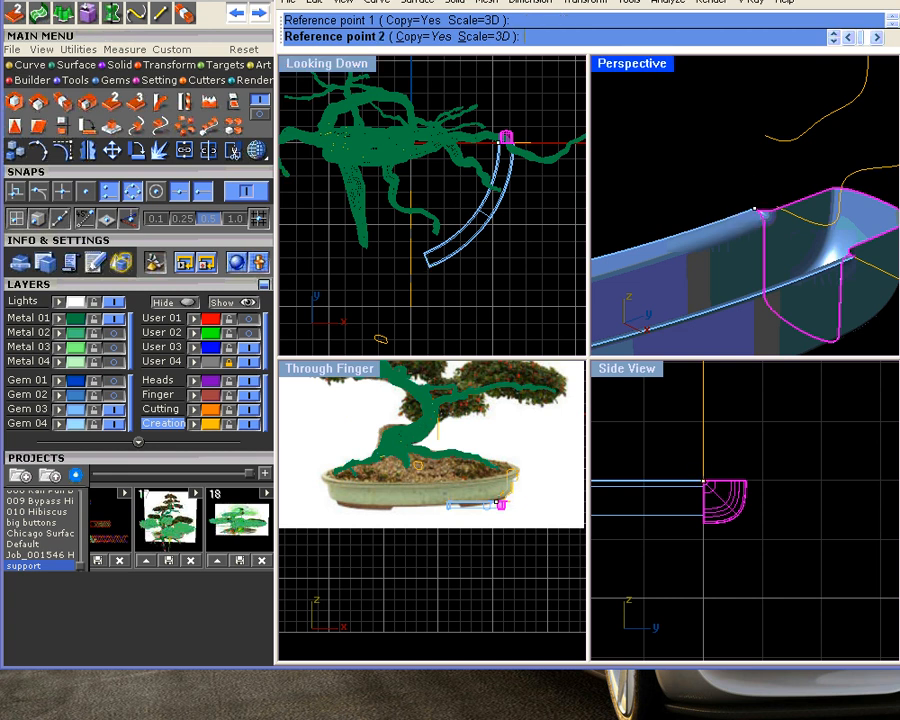
pyautogui.click(853, 257)
pyautogui.scroll(-5, 853, 257)
pyautogui.scroll(-6, 798, 263)
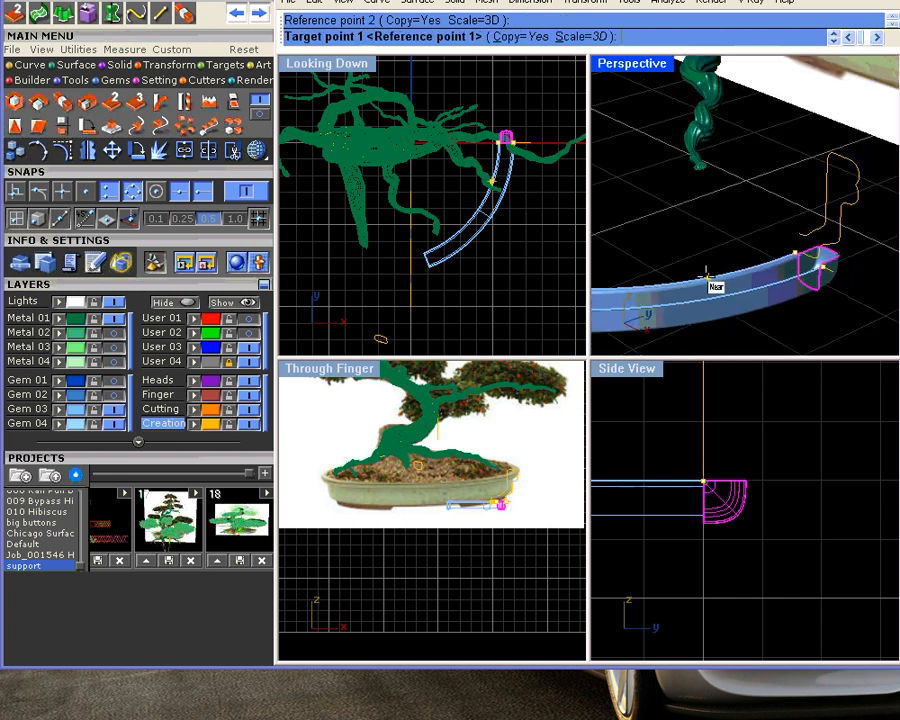
# Try to place a copy of the end blend on the foot segment's opposite end, targeting the inner corner before the outer one
pyautogui.keyDown('shift'); pyautogui.moveTo(702, 272); pyautogui.dragTo(850, 240, button='right'); pyautogui.keyUp('shift')
pyautogui.click(630, 212)
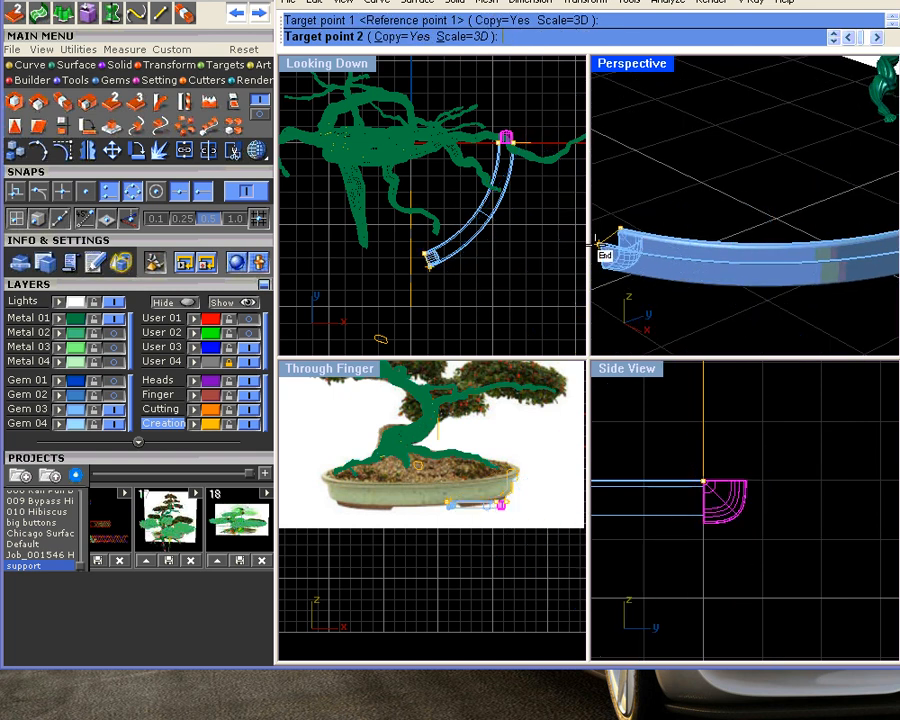
pyautogui.click(597, 242)
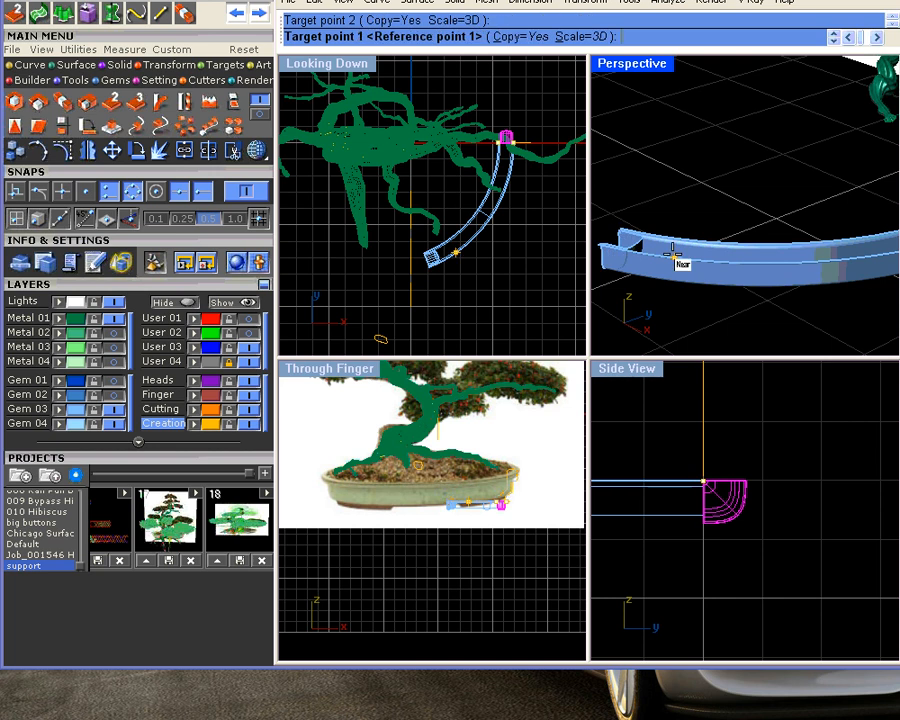
# Place another end blend copy there, targeting the outer corner before the inner one, and delete the inward-facing copy
pyautogui.moveTo(629, 249); pyautogui.dragTo(718, 255, button='right')
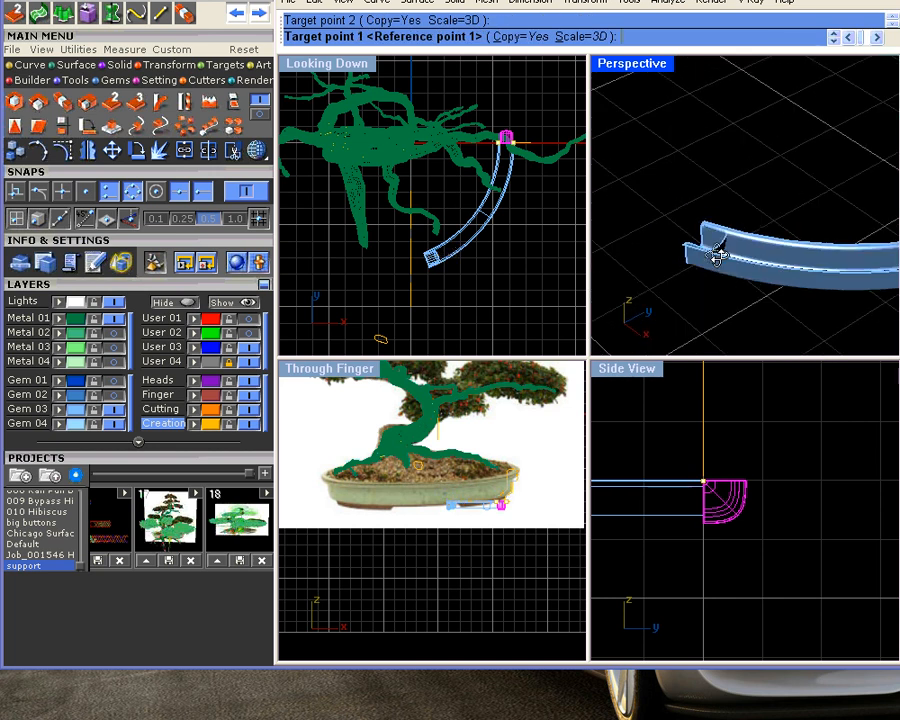
pyautogui.scroll(5, 718, 255)
pyautogui.click(653, 275)
pyautogui.click(713, 203)
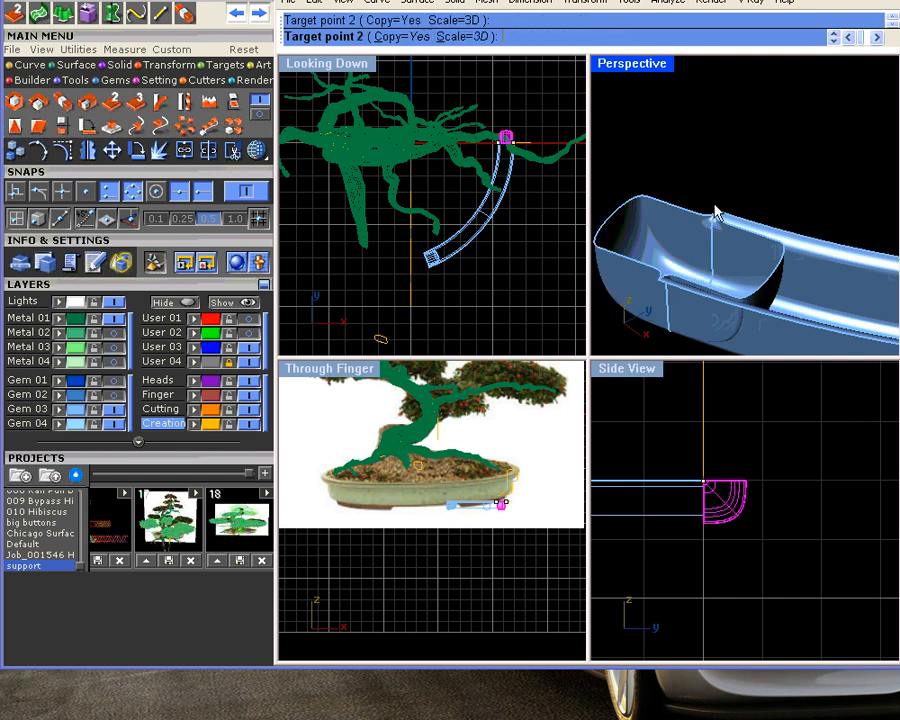
pyautogui.rightClick(768, 215)
pyautogui.rightClick(746, 226)
pyautogui.click(773, 269)
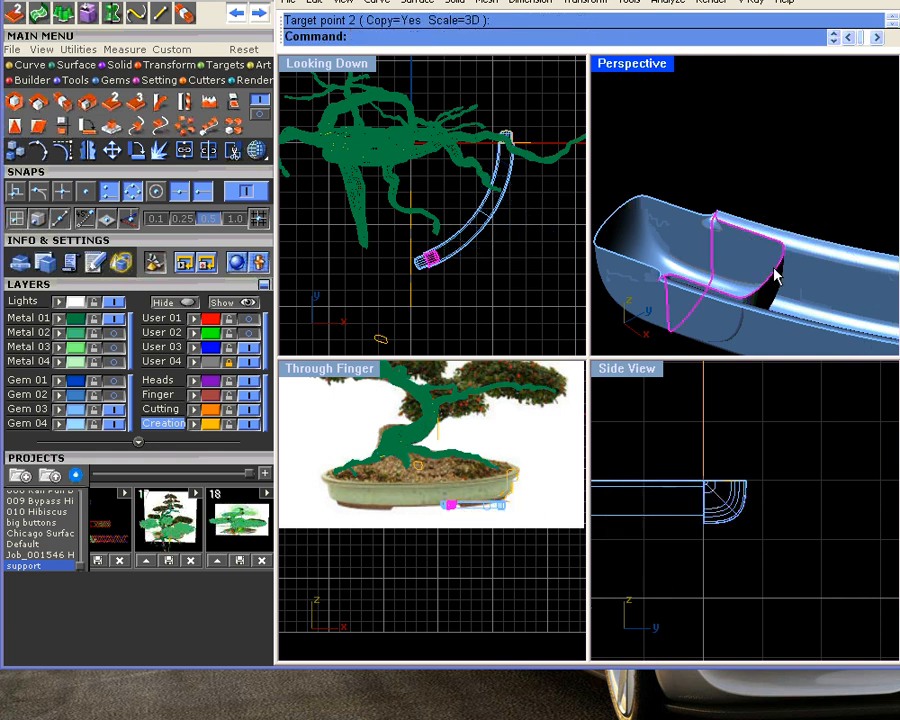
pyautogui.press('Delete')
# Join the curved foot segment with both of its rounded end blends
pyautogui.keyDown('shift'); pyautogui.moveTo(703, 258); pyautogui.dragTo(603, 222, button='right'); pyautogui.keyUp('shift')
pyautogui.keyDown('shift'); pyautogui.moveTo(803, 248); pyautogui.dragTo(621, 214, button='right'); pyautogui.keyUp('shift')
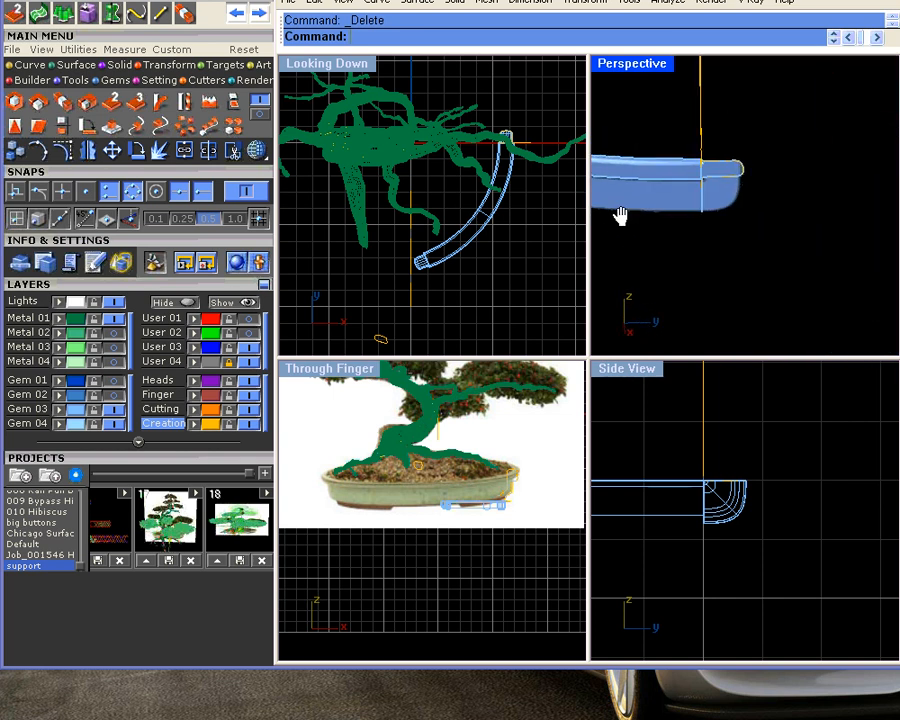
pyautogui.scroll(14, 708, 178)
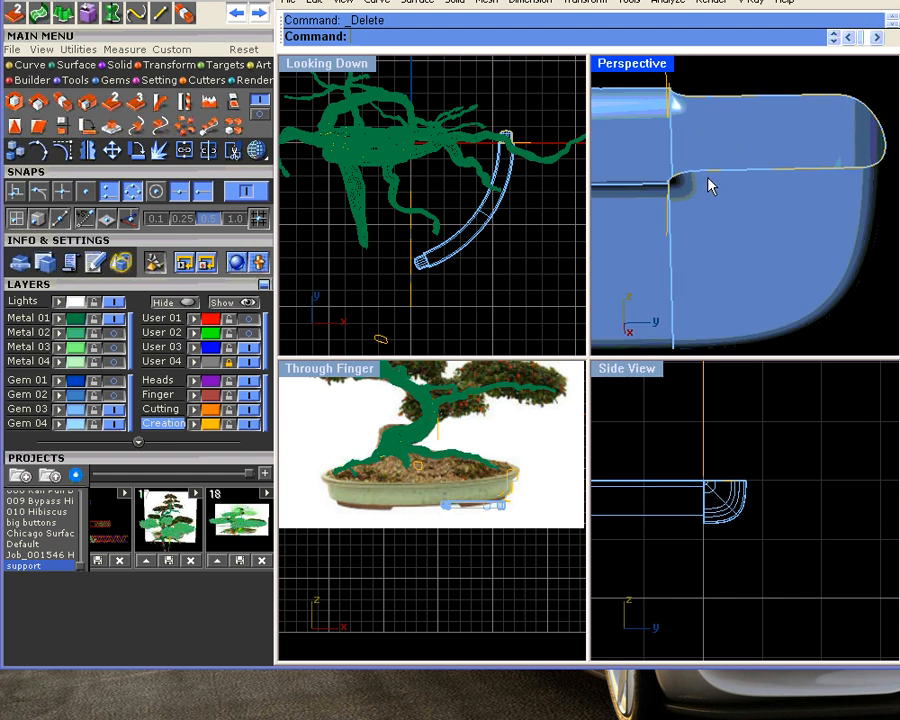
pyautogui.scroll(-10, 710, 186)
pyautogui.moveTo(726, 188); pyautogui.dragTo(855, 214, button='right')
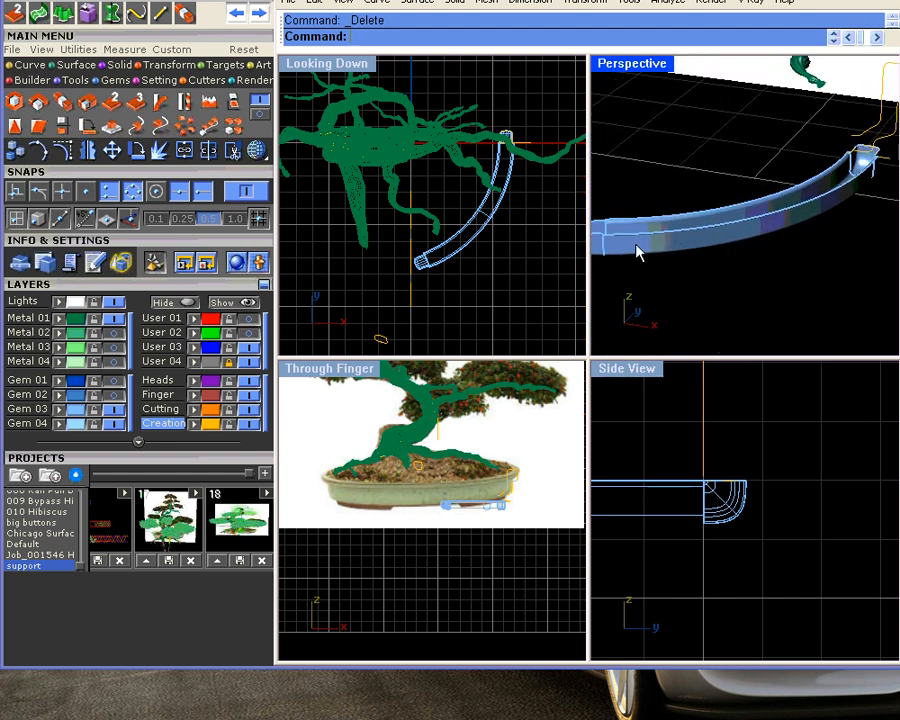
pyautogui.click(671, 259)
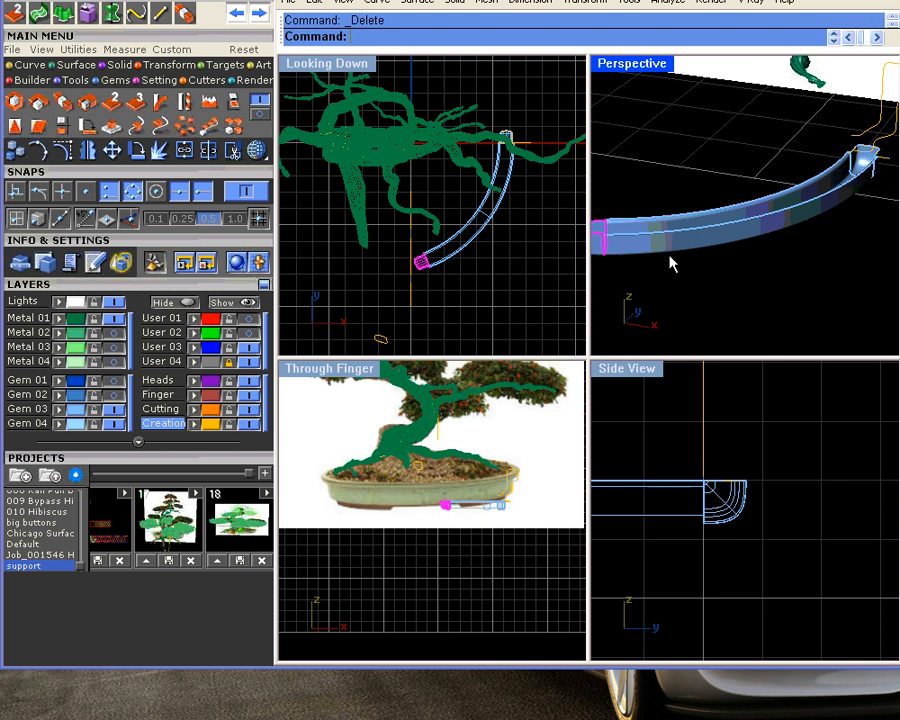
pyautogui.keyDown('shift'); pyautogui.click(866, 165); pyautogui.keyUp('shift')
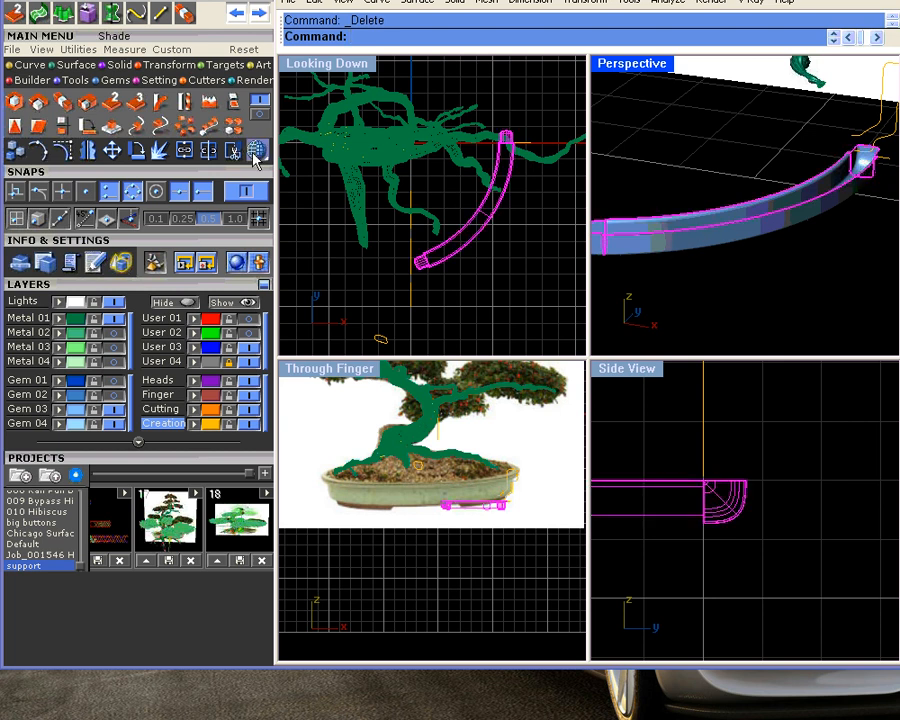
pyautogui.click(186, 151)
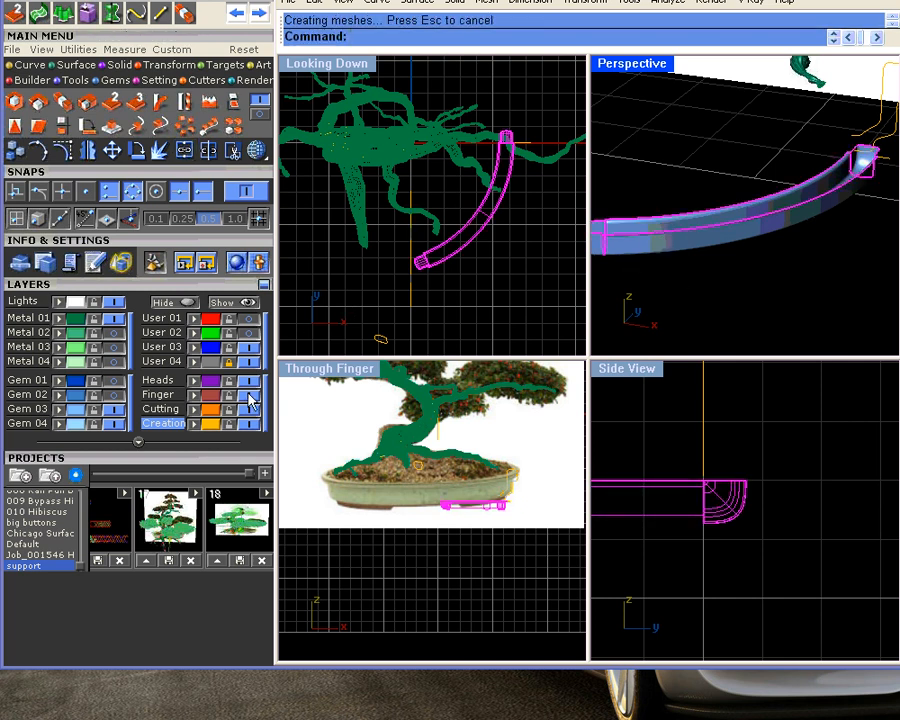
# Show the pot's Gem 02 layer, select the joined foot, and hide the tree's Metal 01 layer
pyautogui.click(115, 393)
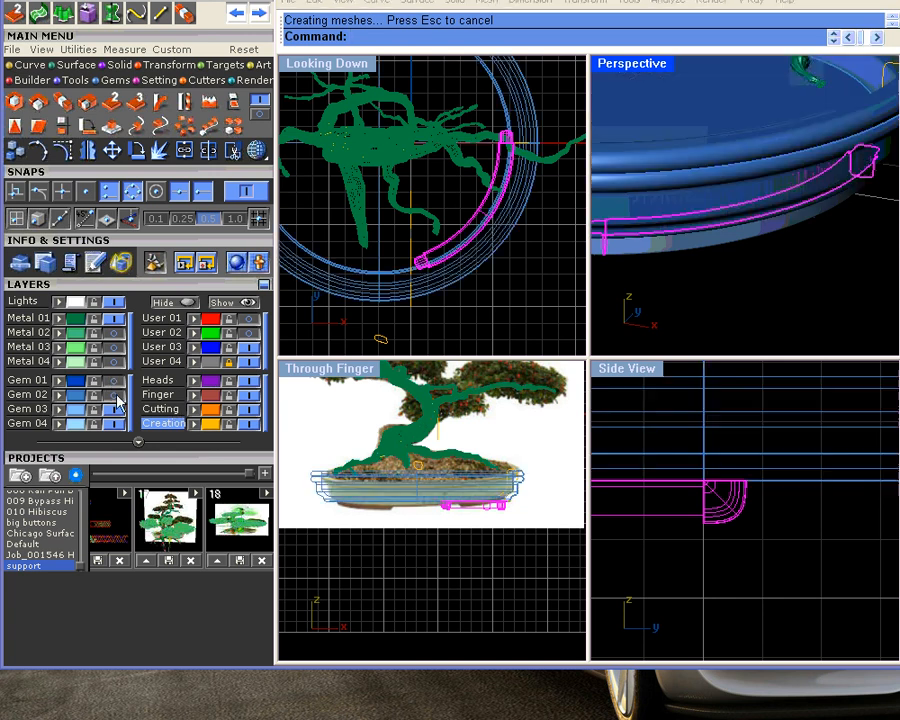
pyautogui.scroll(-4, 676, 284)
pyautogui.moveTo(690, 282); pyautogui.dragTo(760, 279, button='right')
pyautogui.click(789, 282)
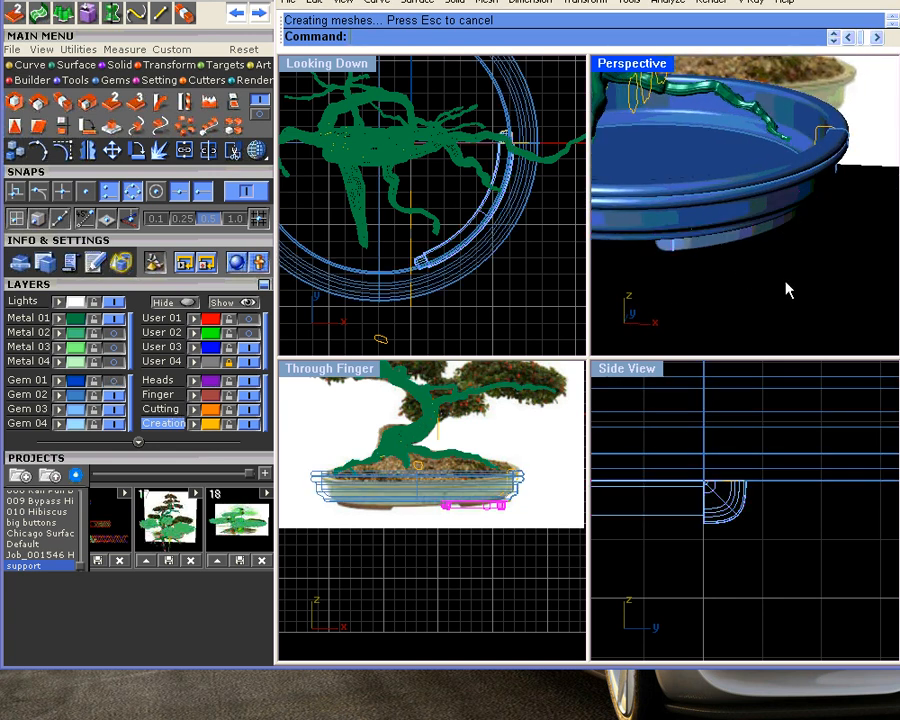
pyautogui.click(470, 215)
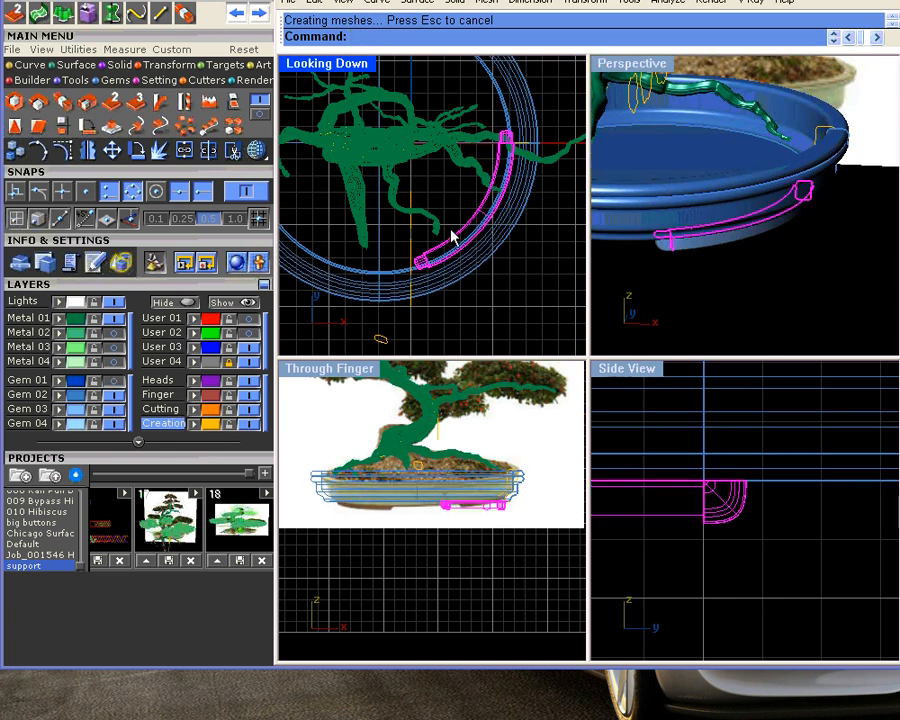
pyautogui.scroll(-2, 452, 236)
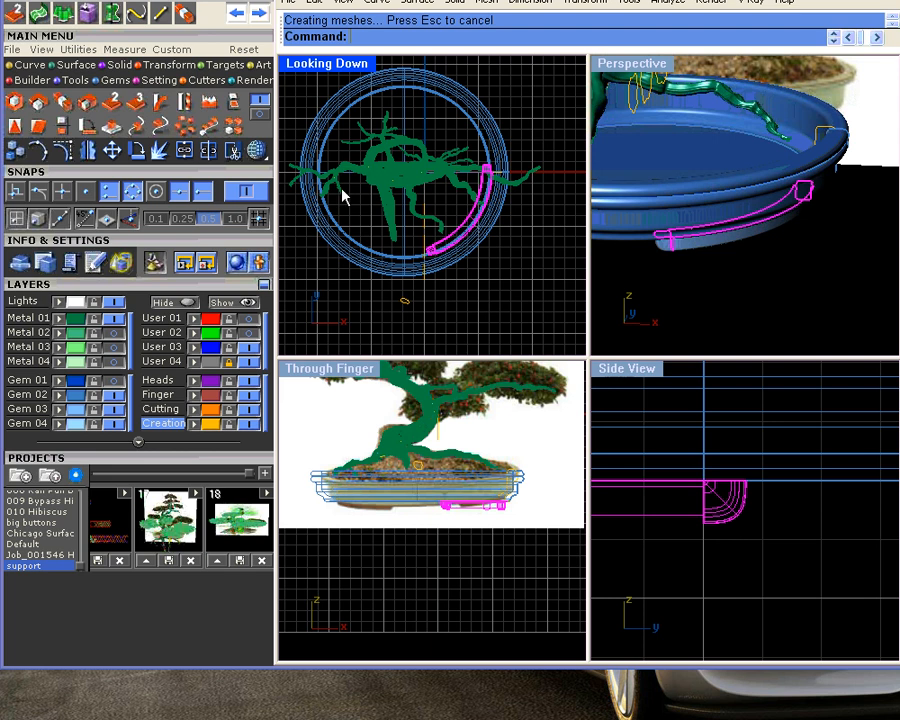
pyautogui.click(112, 322)
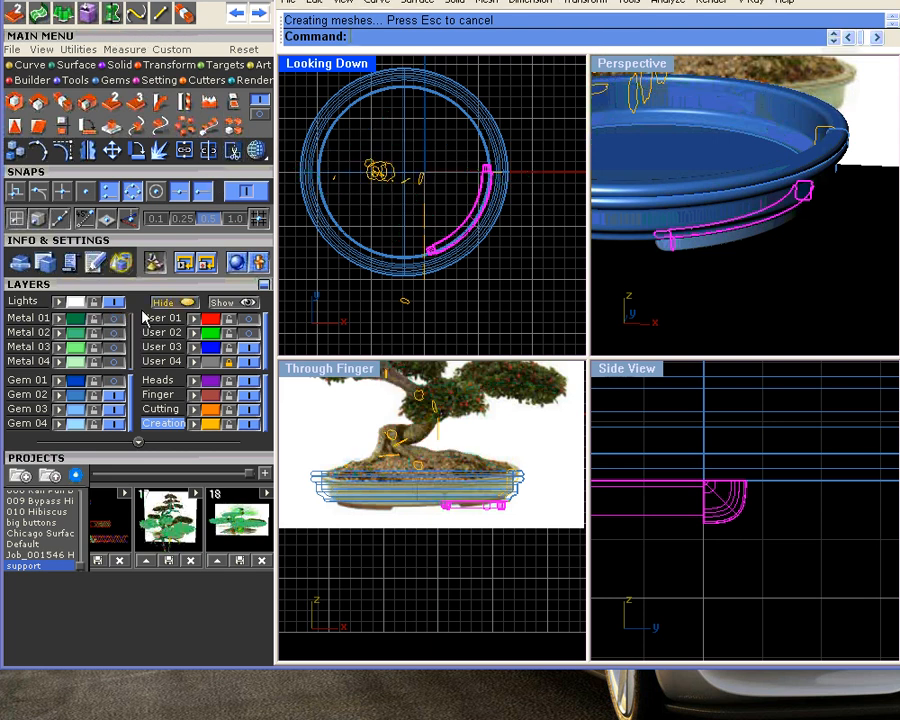
# Polar-array the joined foot into 3 items over 360 degrees around the pot's centre in the top view, using the Center snap
pyautogui.click(185, 125)
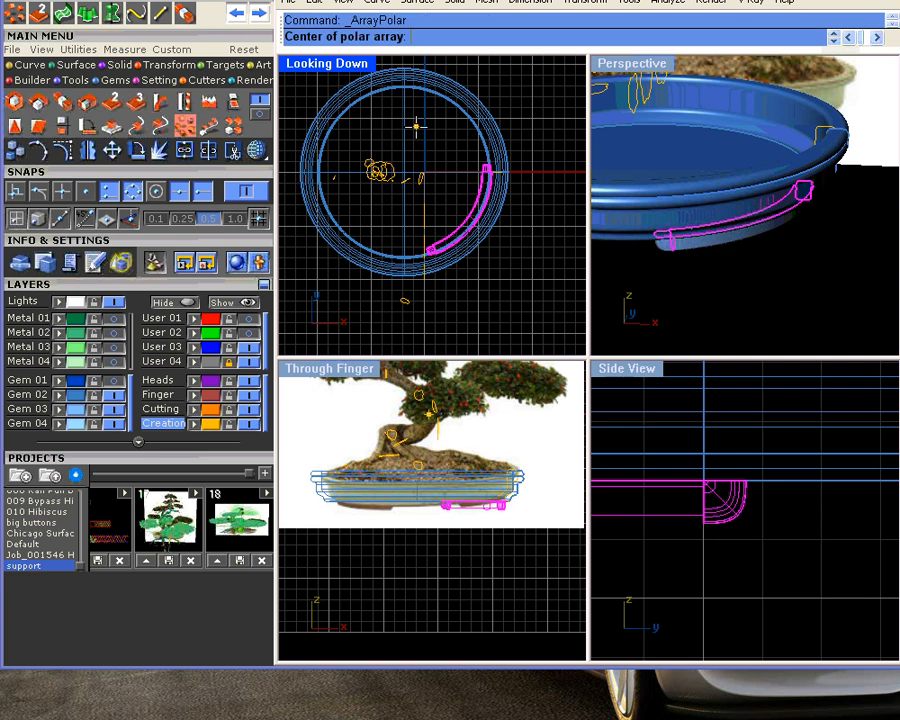
pyautogui.scroll(3, 420, 147)
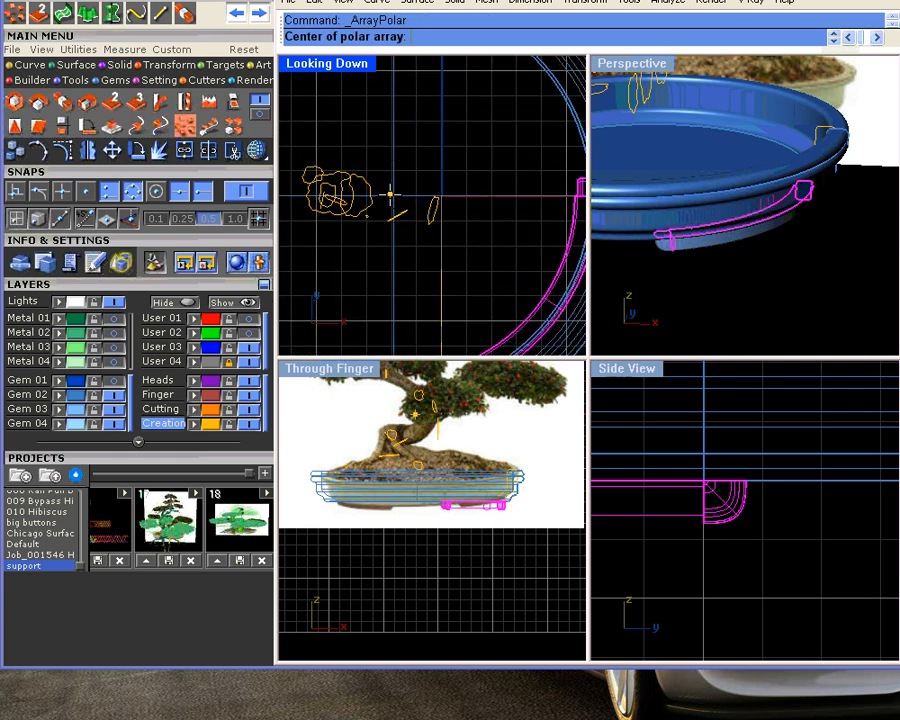
pyautogui.scroll(2, 393, 195)
pyautogui.scroll(2, 393, 195)
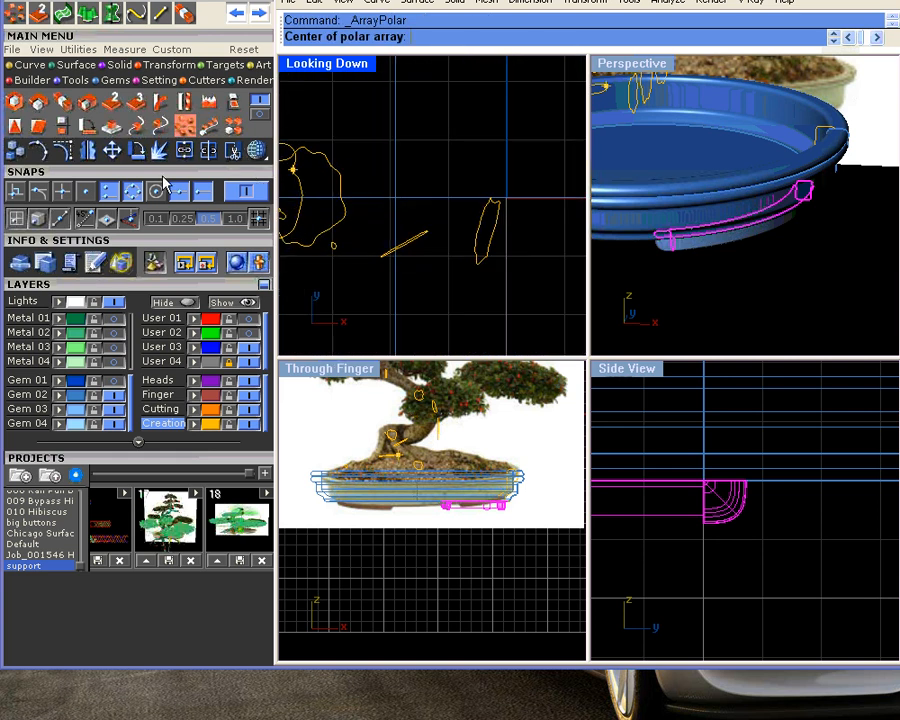
pyautogui.scroll(-3, 404, 173)
pyautogui.scroll(-2, 410, 170)
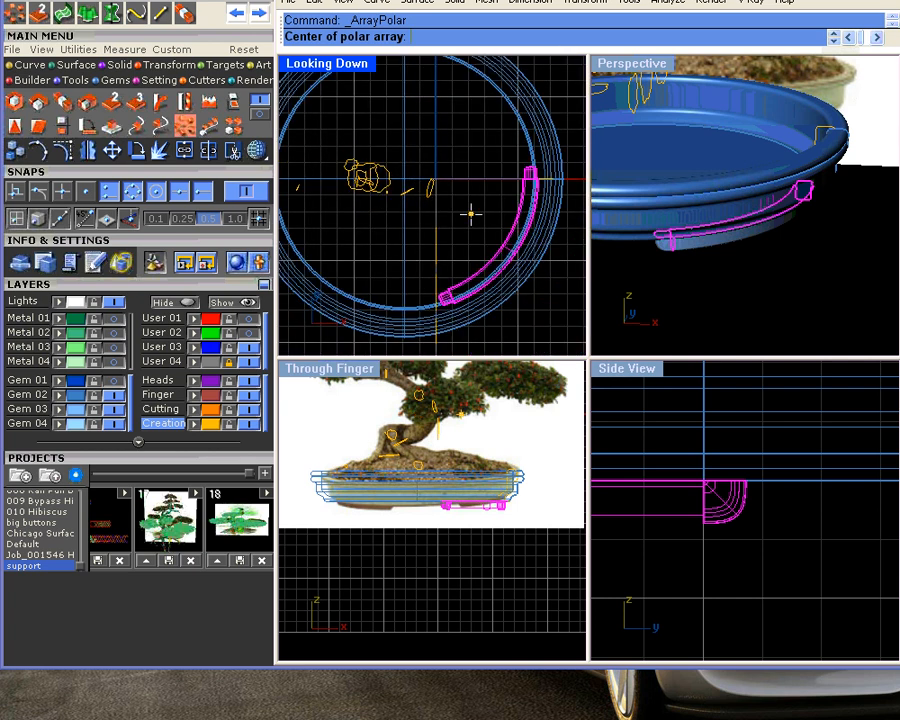
pyautogui.click(350, 293)
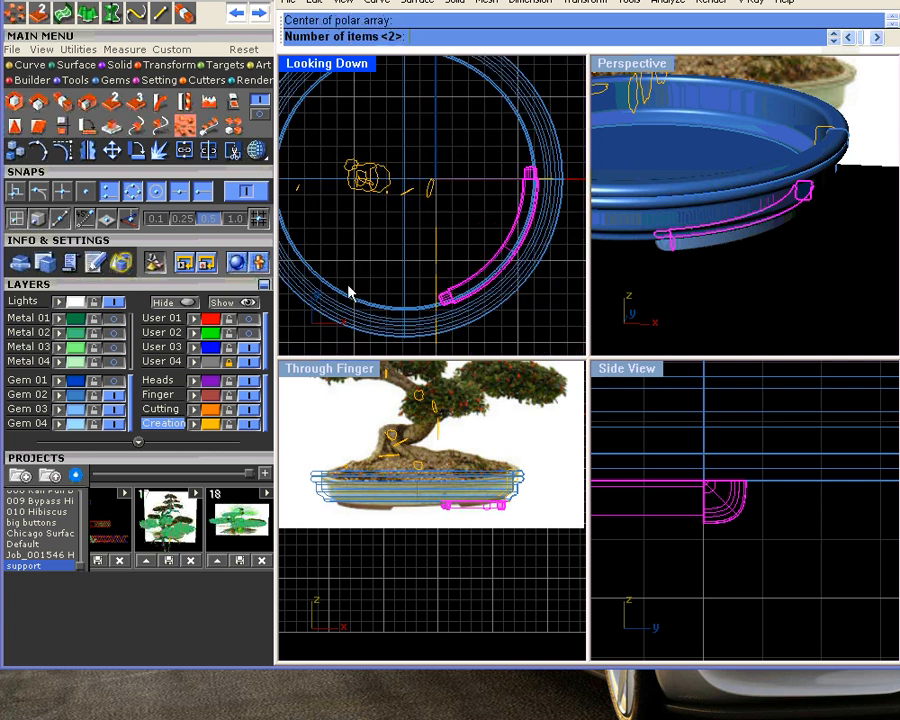
pyautogui.write('3')
pyautogui.press('Return')
pyautogui.press('Return')
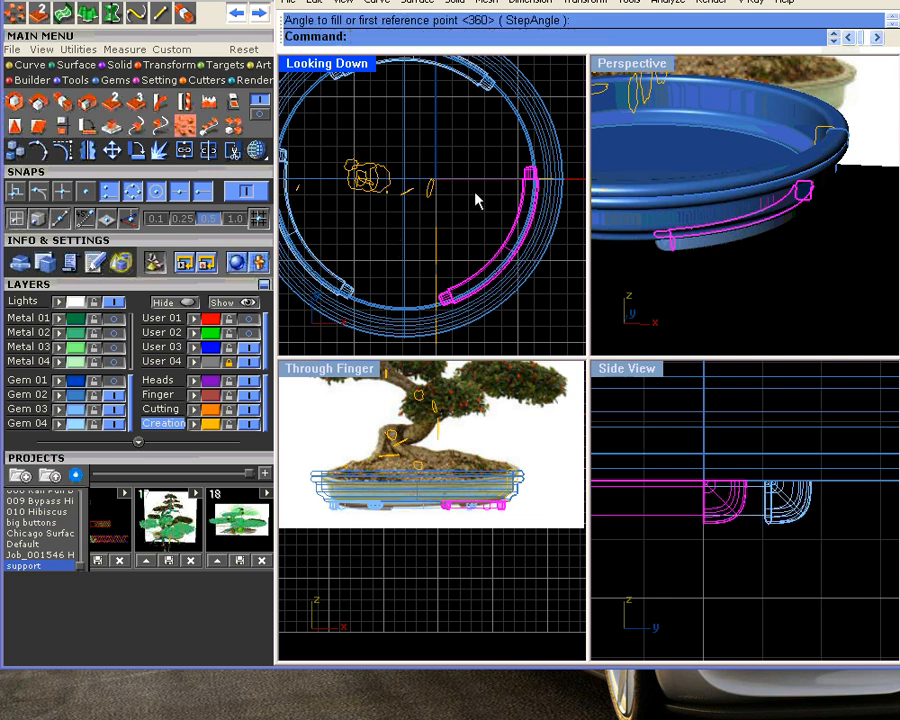
# Show the tree's Metal 01 layer again and hide the reference picture's User 04 layer
pyautogui.click(687, 255)
pyautogui.moveTo(687, 255); pyautogui.dragTo(719, 297, button='right')
pyautogui.click(117, 318)
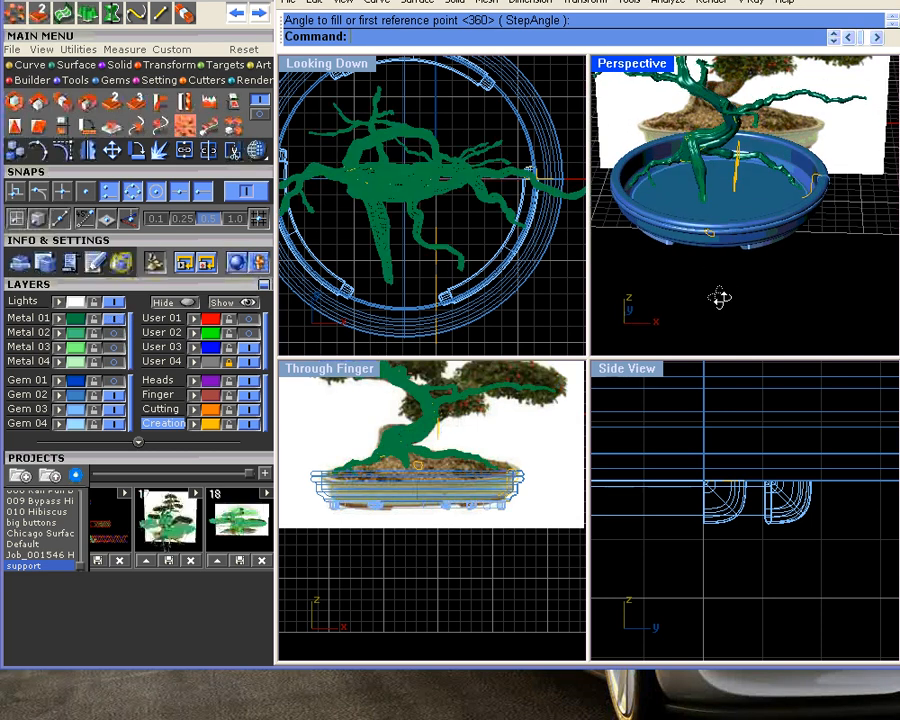
pyautogui.click(250, 361)
pyautogui.moveTo(731, 226); pyautogui.dragTo(688, 254, button='right')
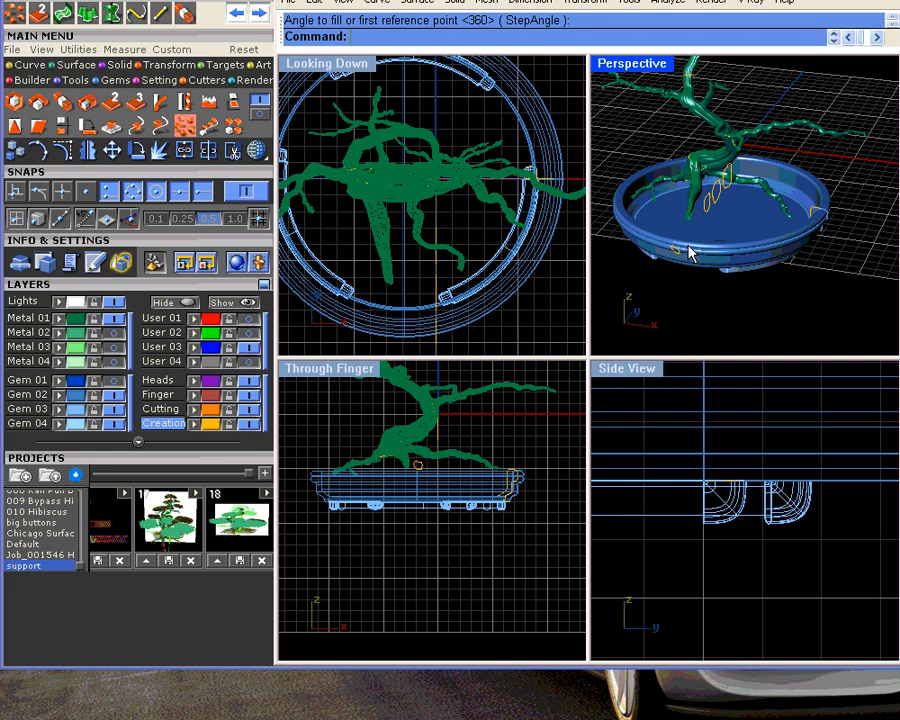
pyautogui.moveTo(688, 232); pyautogui.dragTo(717, 197, button='right')
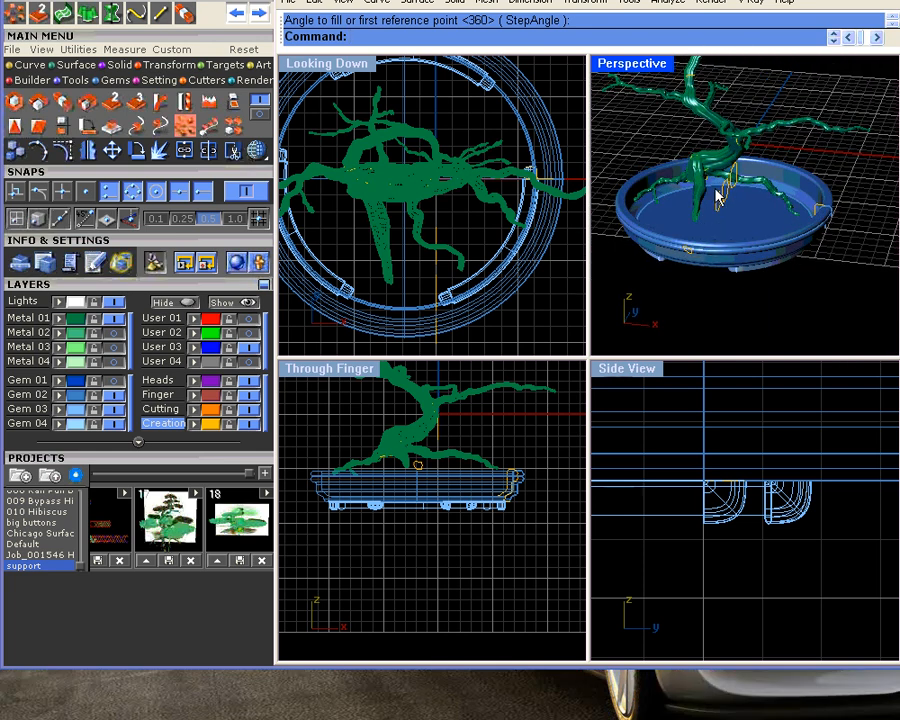
pyautogui.scroll(5, 745, 185)
pyautogui.moveTo(745, 190); pyautogui.dragTo(680, 207, button='right')
# Create a sphere centred in the pot, turning object snaps off to size its radius by eye to the pot's wall
pyautogui.scroll(-2, 400, 180)
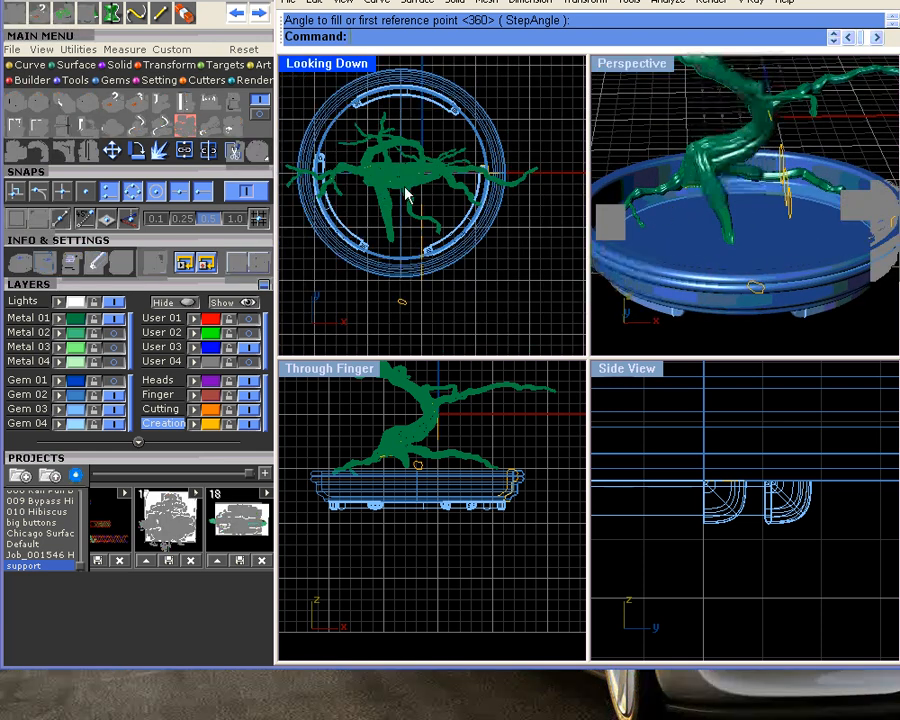
pyautogui.click(118, 66)
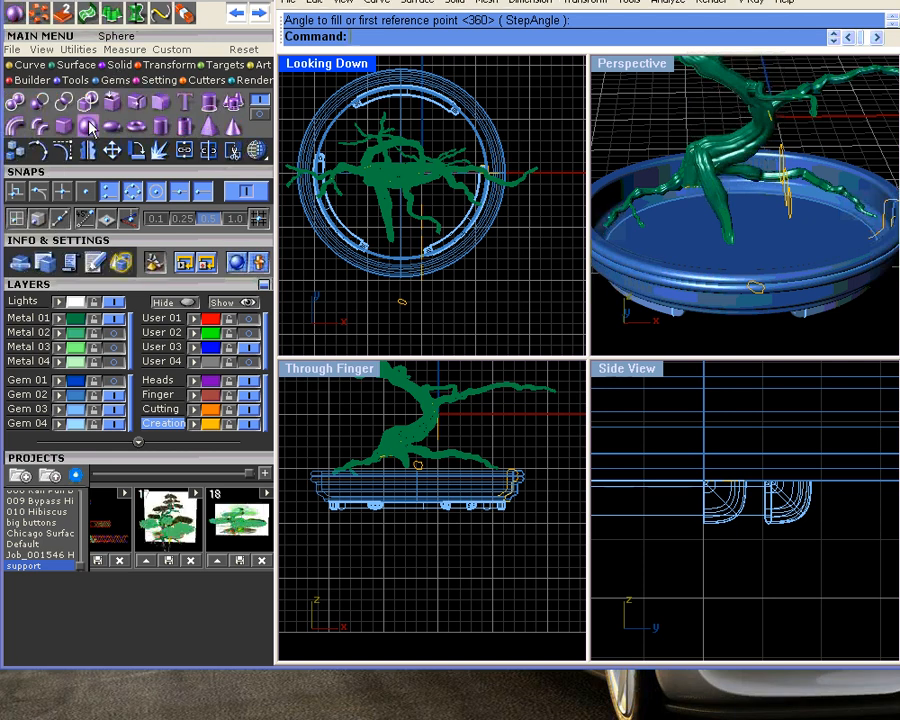
pyautogui.click(89, 127)
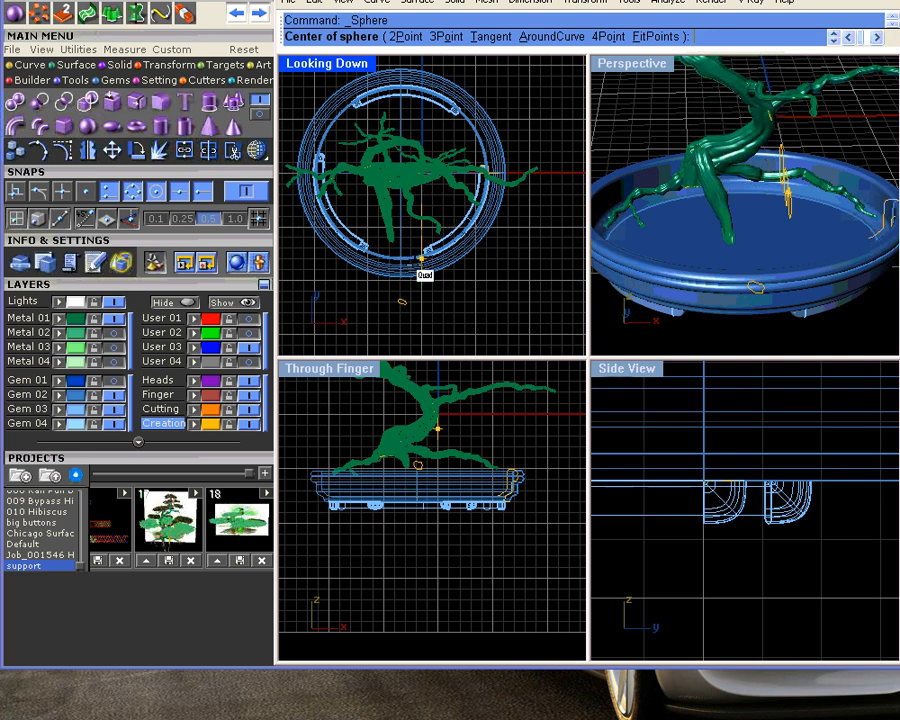
pyautogui.click(483, 147)
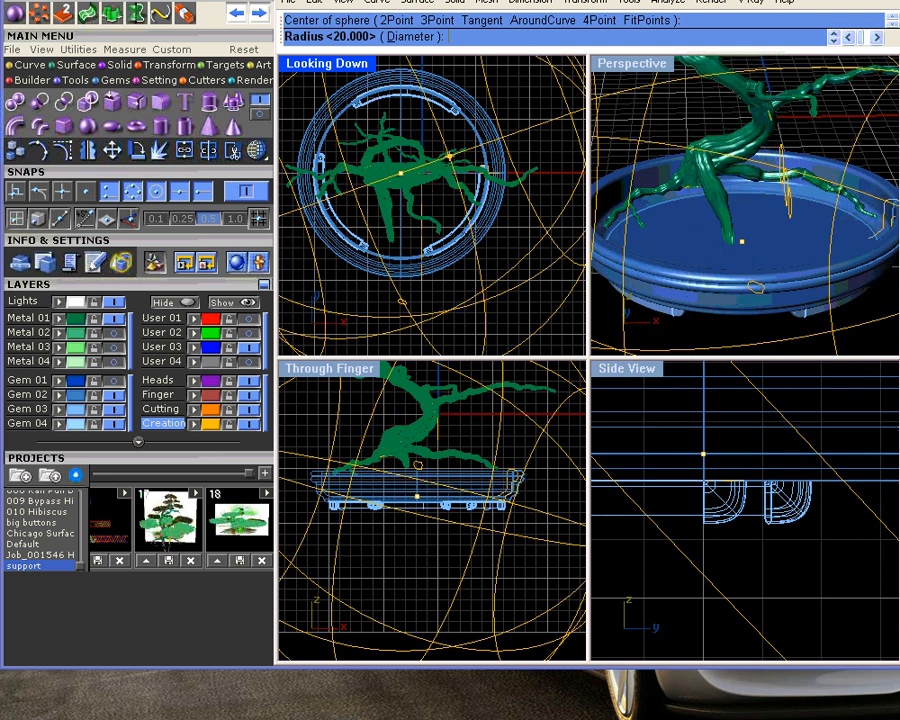
pyautogui.click(255, 191)
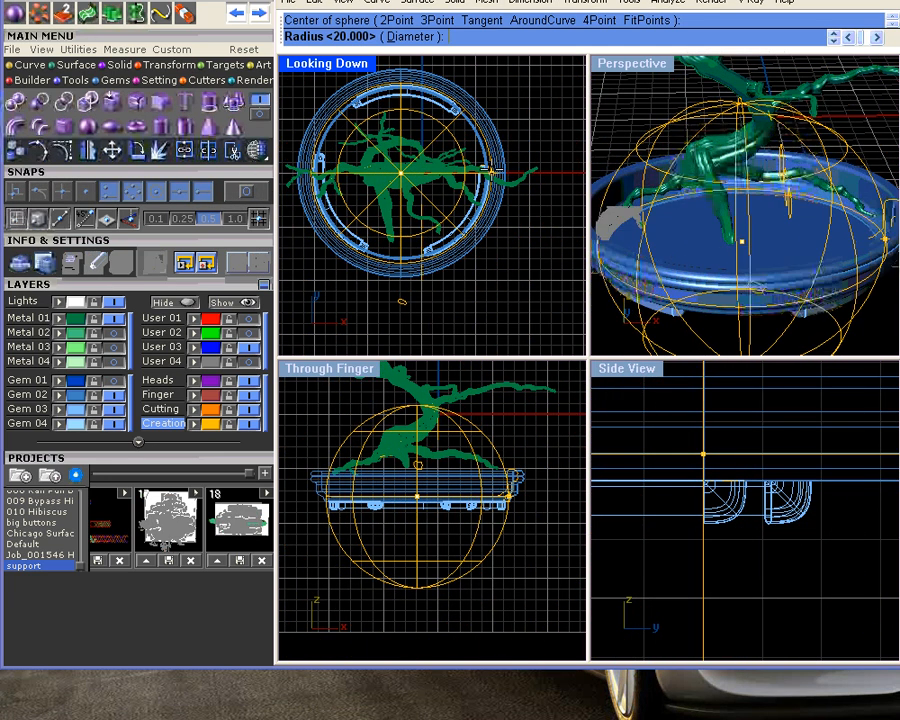
pyautogui.scroll(5, 511, 490)
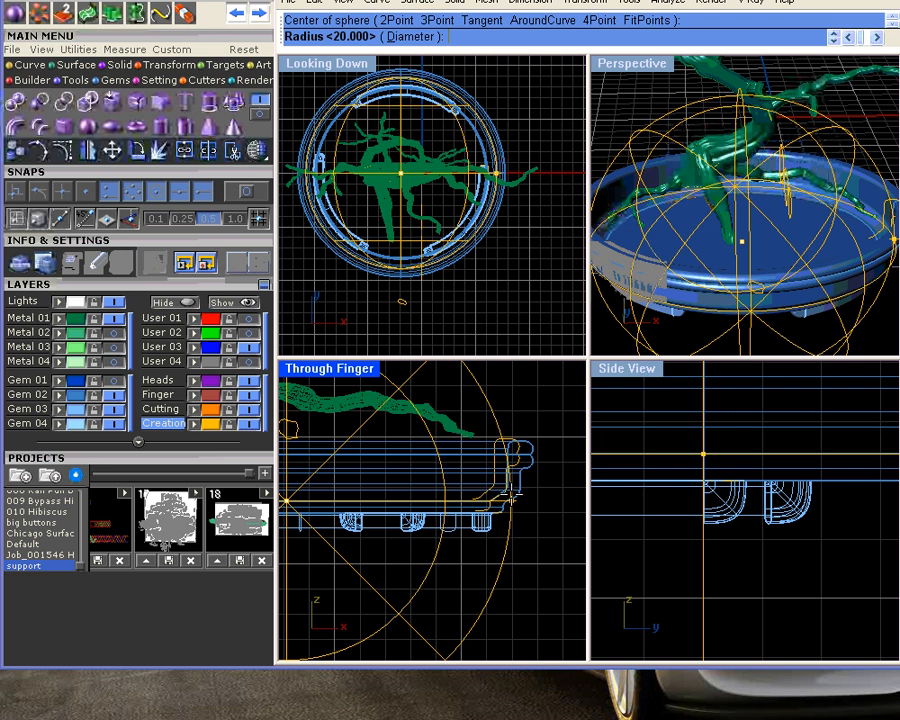
pyautogui.click(512, 499)
pyautogui.scroll(-5, 508, 482)
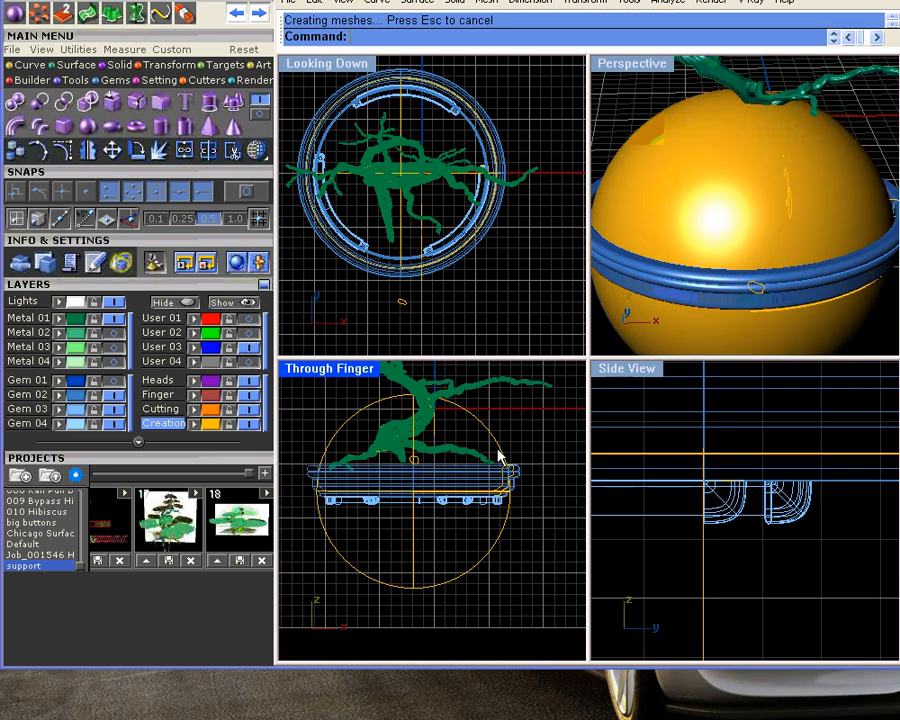
# Flatten the sphere vertically with Scale 1D in the Through Finger view, from its snapped centre, so it forms a low ellipsoid
pyautogui.click(490, 424)
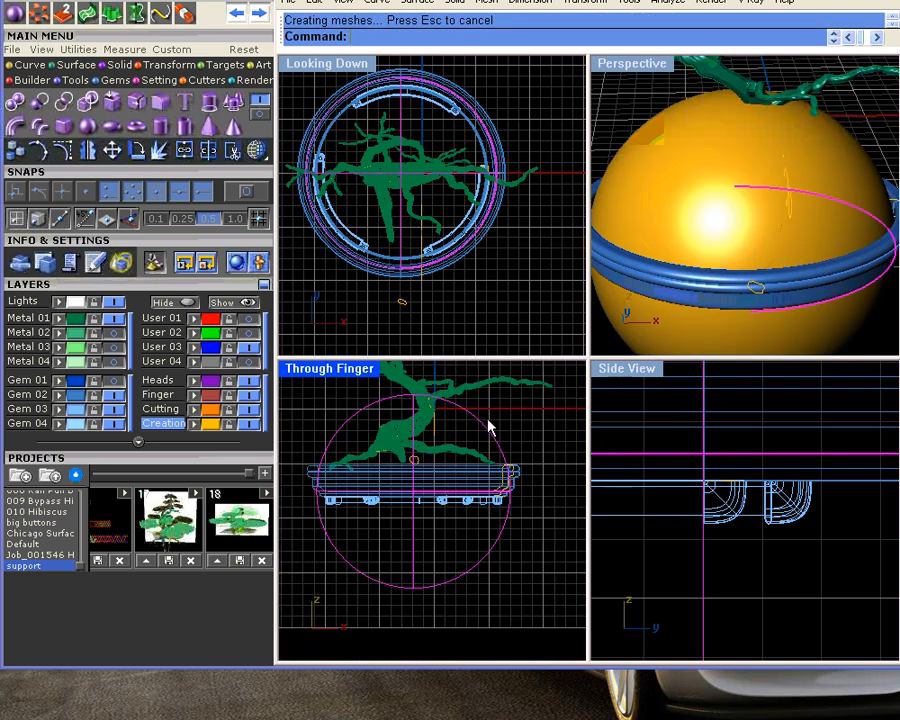
pyautogui.click(125, 81)
pyautogui.click(65, 103)
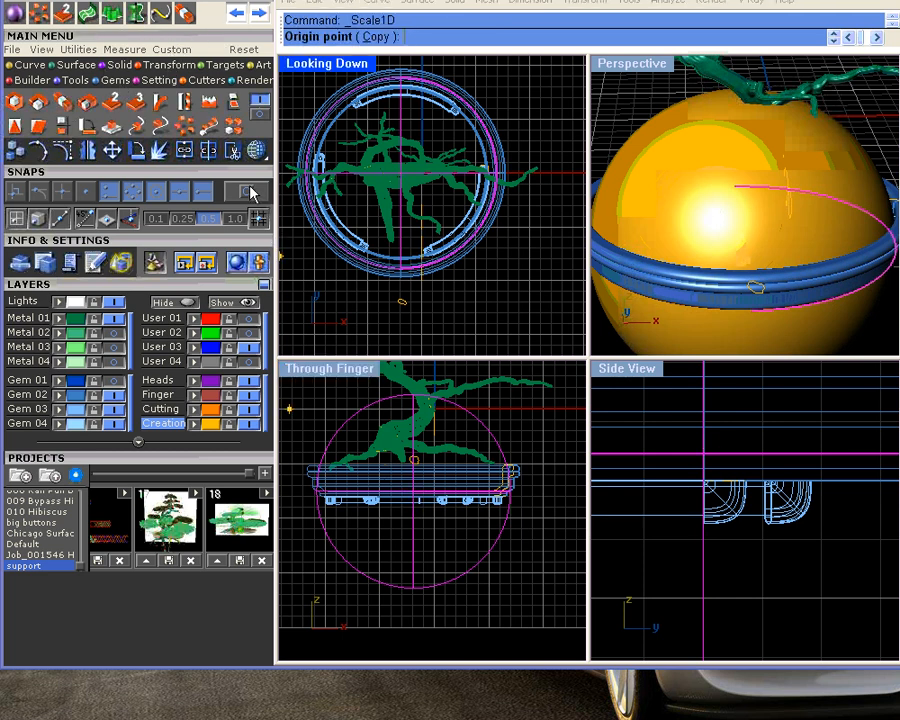
pyautogui.scroll(3, 415, 488)
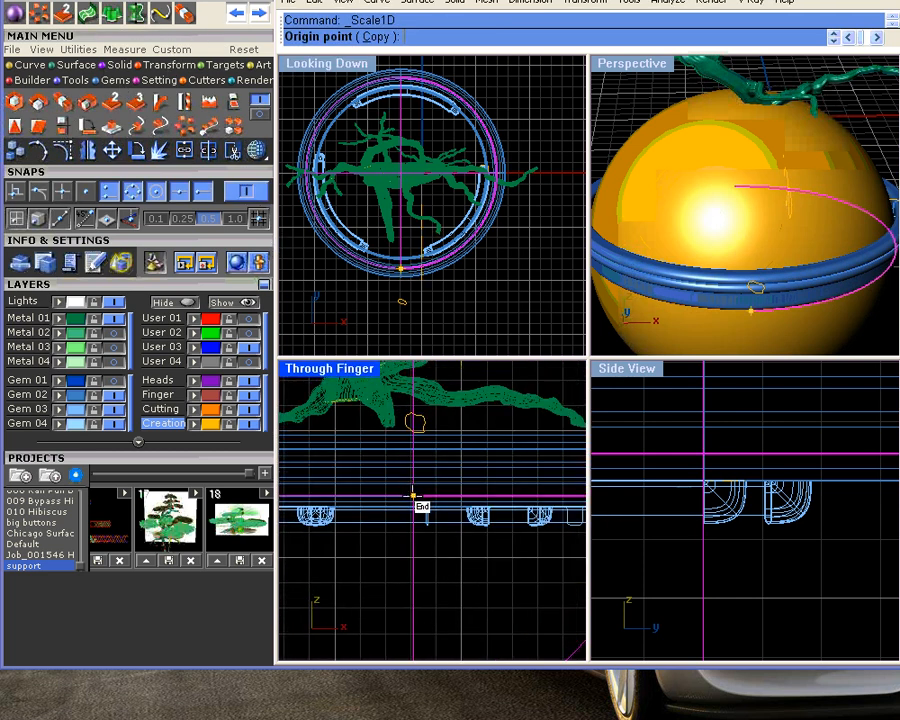
pyautogui.click(412, 492)
pyautogui.scroll(-4, 424, 472)
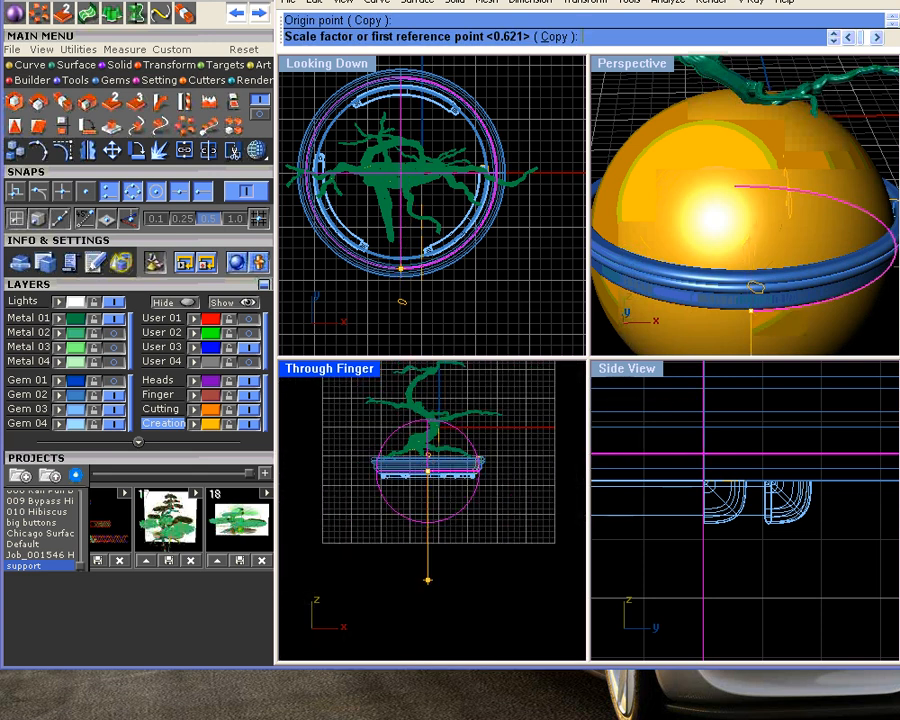
pyautogui.click(427, 622)
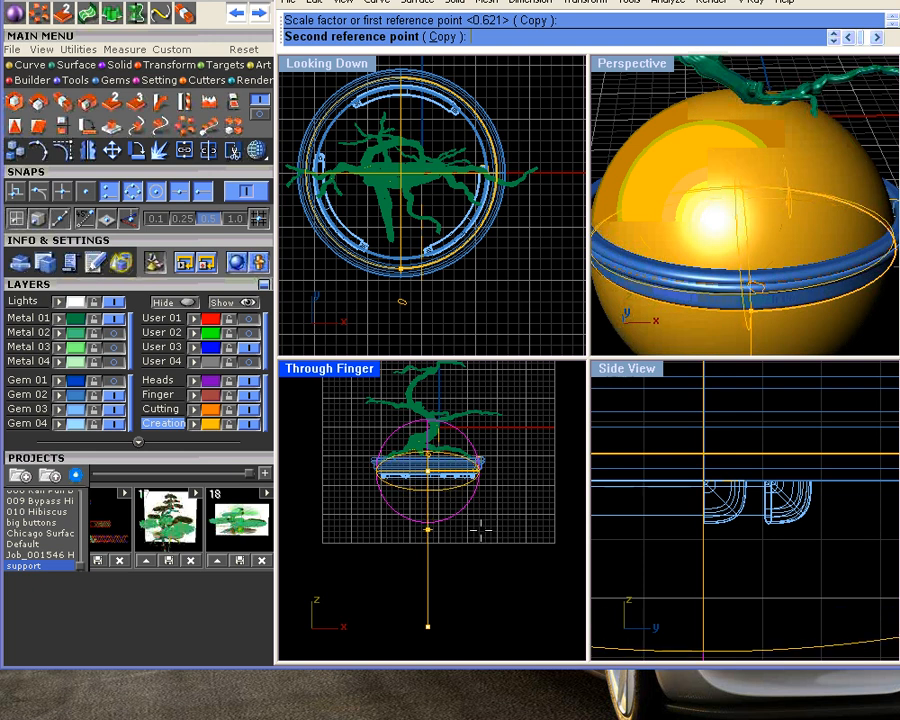
pyautogui.click(482, 530)
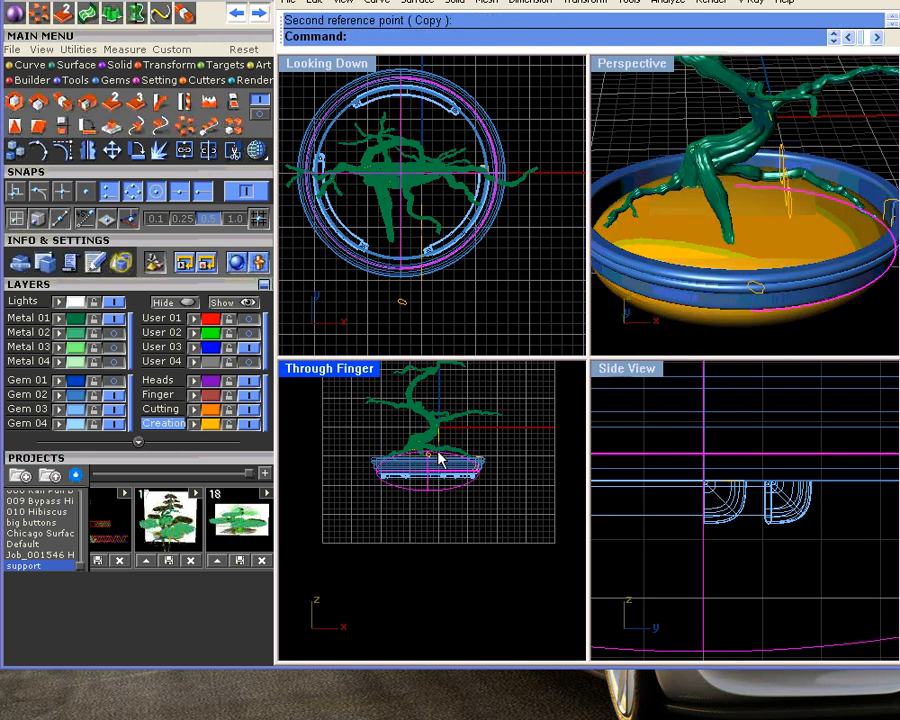
# Raise the flattened sphere slightly so its upper half forms a soil mound beneath the tree's roots
pyautogui.scroll(4, 432, 455)
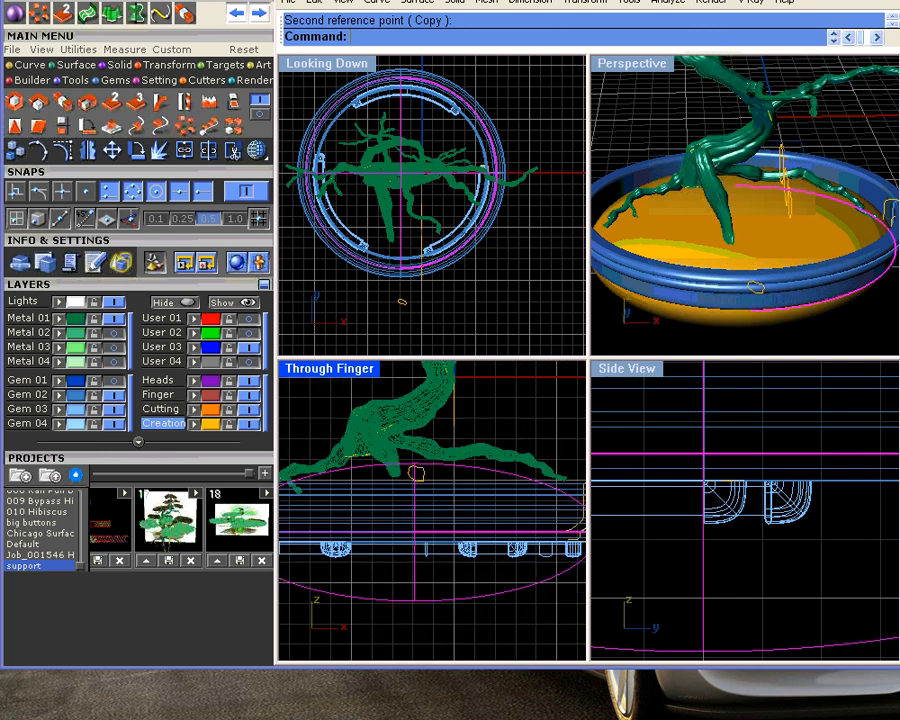
pyautogui.moveTo(477, 474); pyautogui.dragTo(478, 462)
pyautogui.moveTo(818, 185); pyautogui.dragTo(697, 214, button='right')
pyautogui.moveTo(515, 438); pyautogui.dragTo(473, 490, button='right')
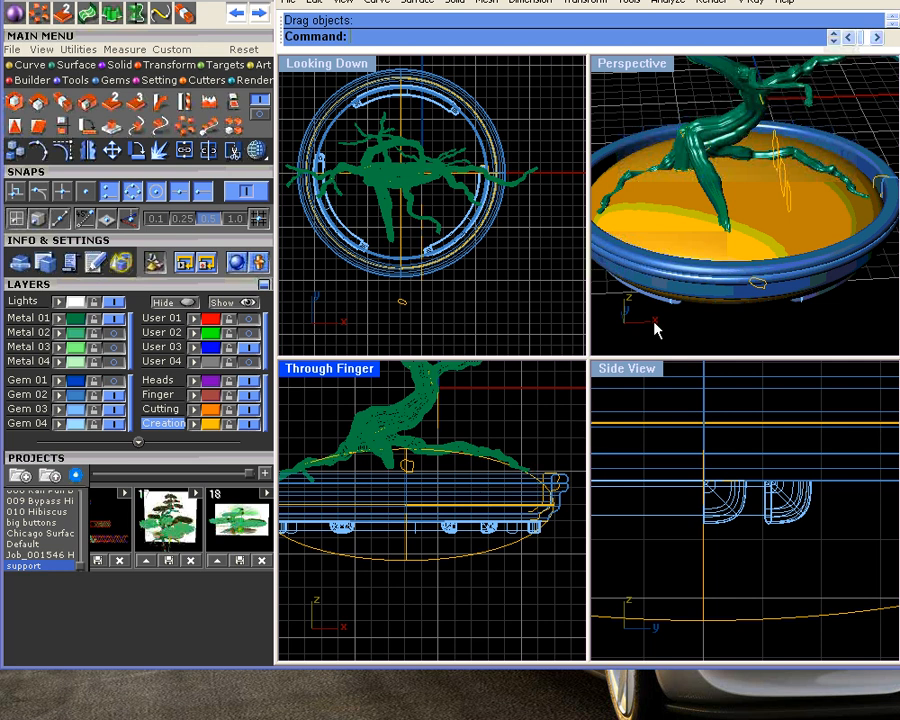
pyautogui.moveTo(708, 240); pyautogui.dragTo(762, 200, button='right')
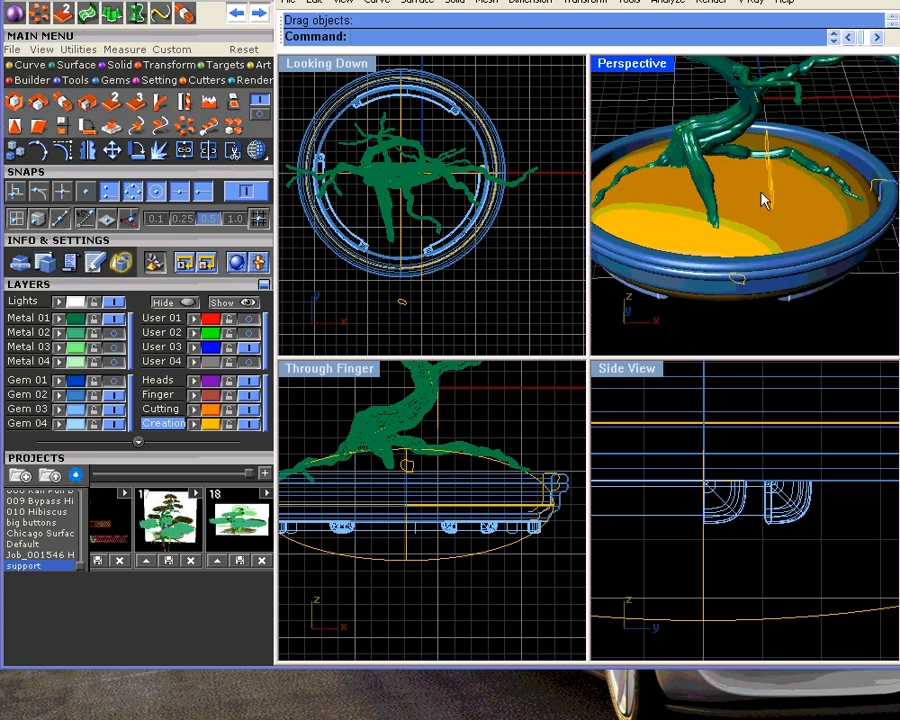
# Try lowering the pot body slightly without its feet in the Through Finger view, and undo the move
pyautogui.moveTo(872, 193); pyautogui.dragTo(878, 193, button='right')
pyautogui.moveTo(868, 205); pyautogui.dragTo(805, 207, button='right')
pyautogui.click(870, 172)
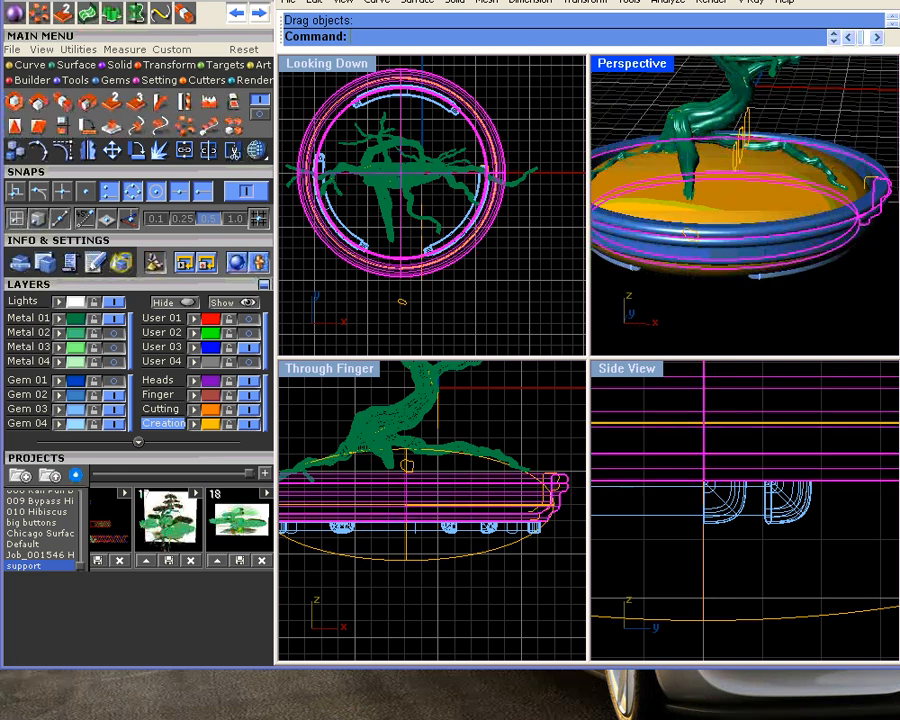
pyautogui.moveTo(564, 486); pyautogui.dragTo(563, 495)
pyautogui.click(236, 13)
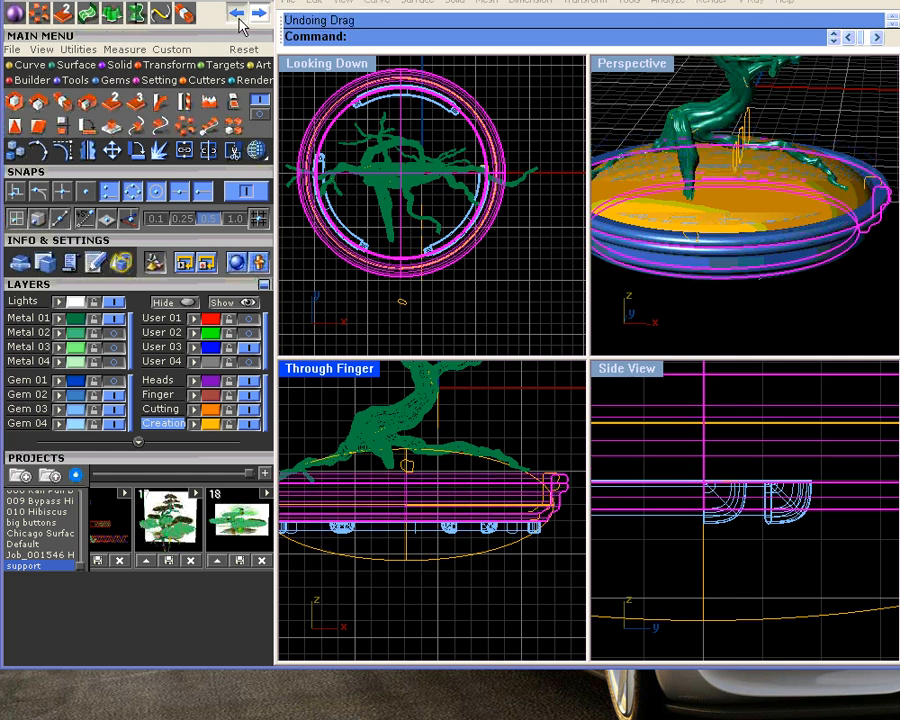
# Add the feet to the selected pot and lower them together slightly in the Through Finger view
pyautogui.click(75, 411)
pyautogui.moveTo(448, 493)
pyautogui.mouseDown()
pyautogui.moveTo(450, 502)
pyautogui.moveTo(452, 494)
pyautogui.mouseUp()
pyautogui.click(546, 430)
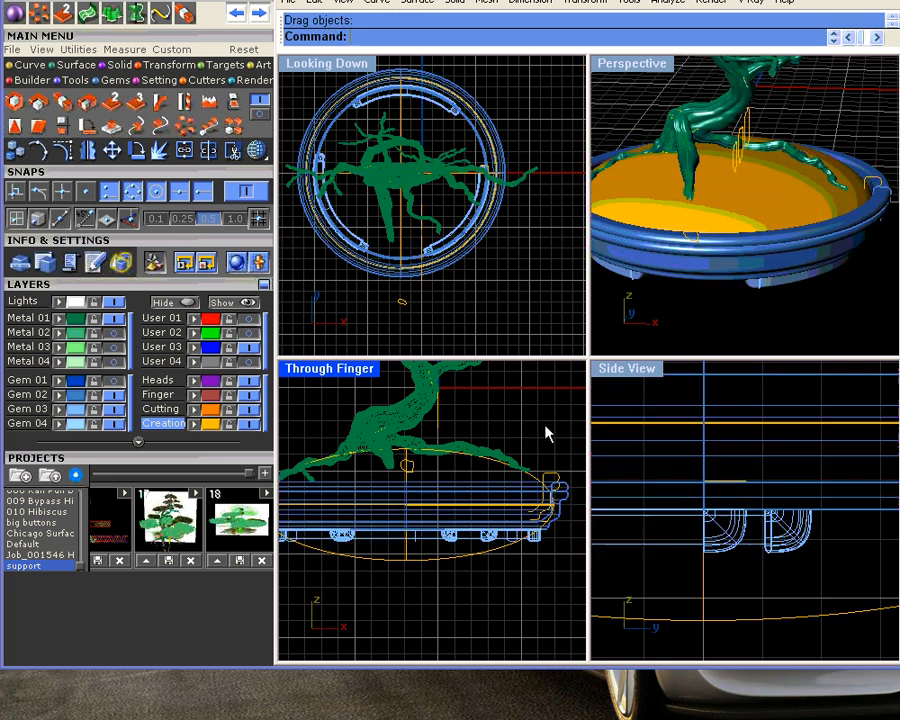
pyautogui.moveTo(704, 283); pyautogui.dragTo(712, 232, button='right')
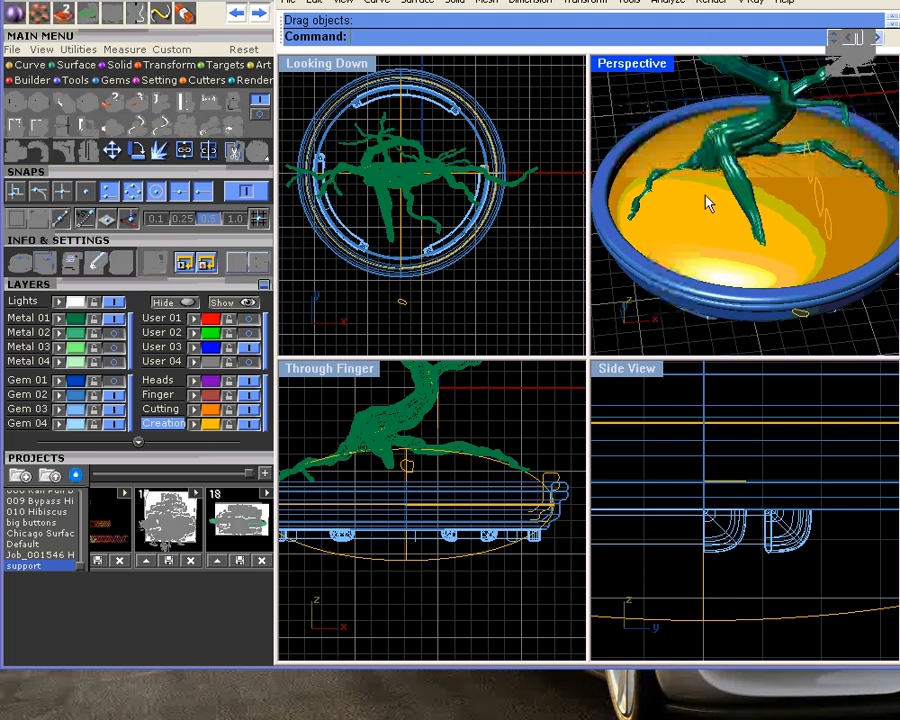
# Draw a rectangular plane extending beyond the pot in the Looking Down view and lower it to the flattened sphere's mid-height
pyautogui.click(484, 556)
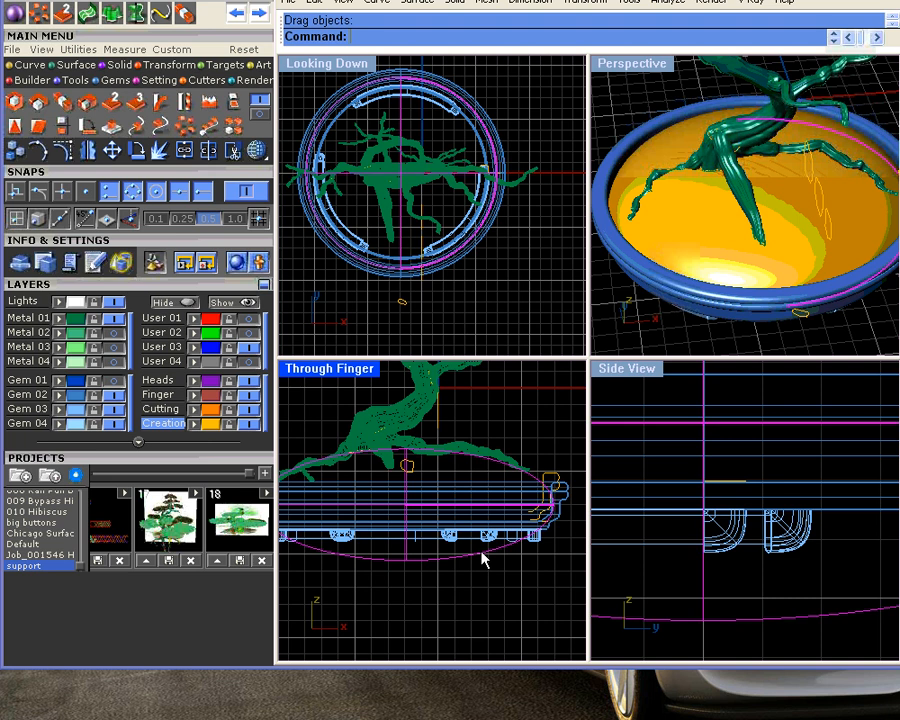
pyautogui.click(74, 64)
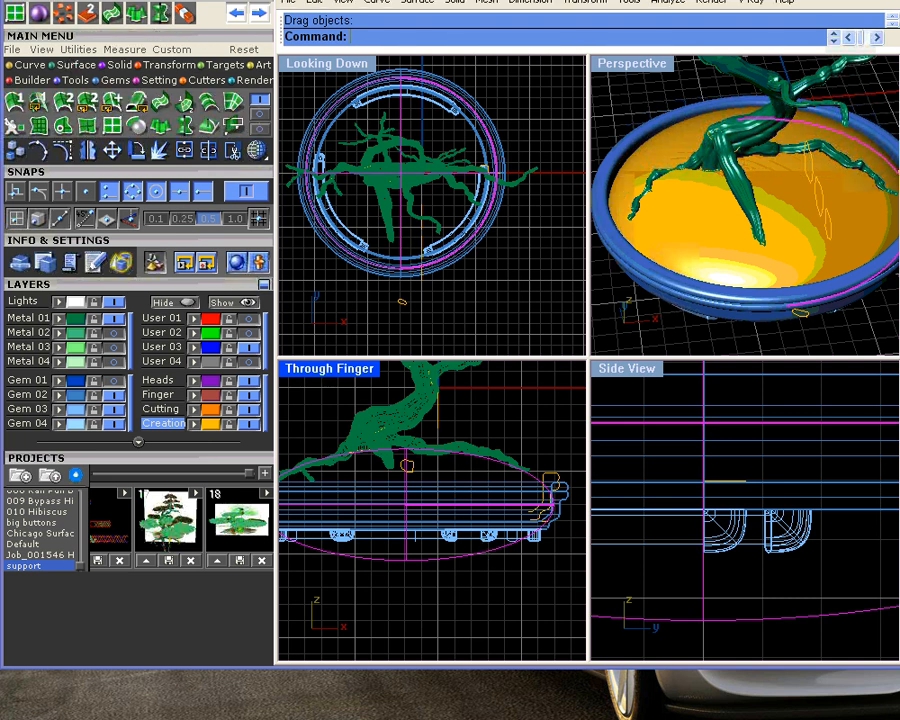
pyautogui.click(112, 126)
pyautogui.scroll(-6, 395, 201)
pyautogui.click(334, 128)
pyautogui.click(477, 273)
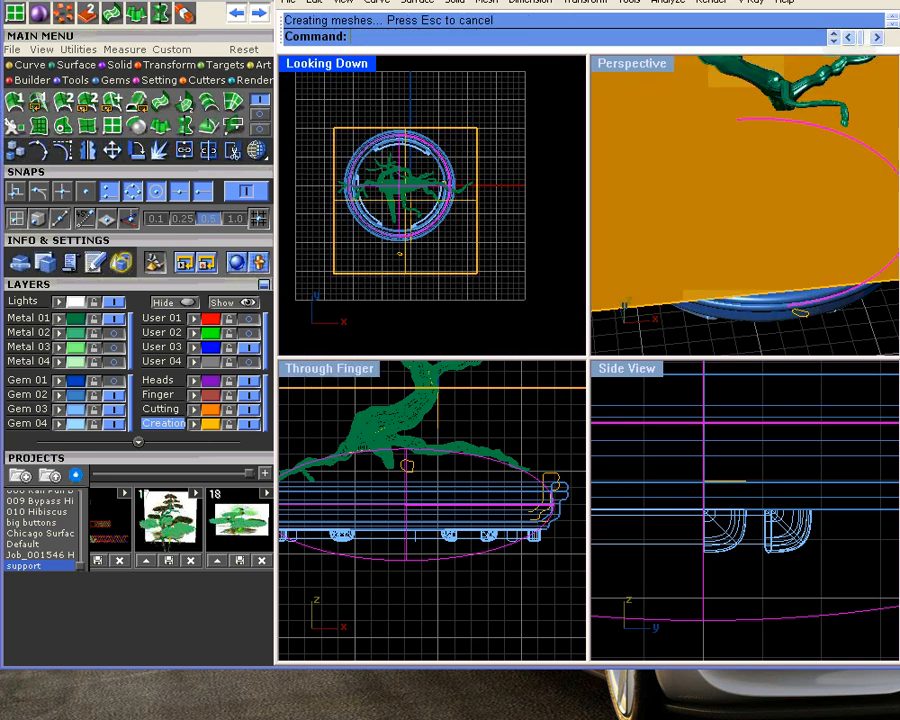
pyautogui.click(530, 388)
pyautogui.moveTo(533, 396); pyautogui.dragTo(538, 518)
# Split the flattened sphere using the rectangular plane as the cutting object
pyautogui.click(475, 558)
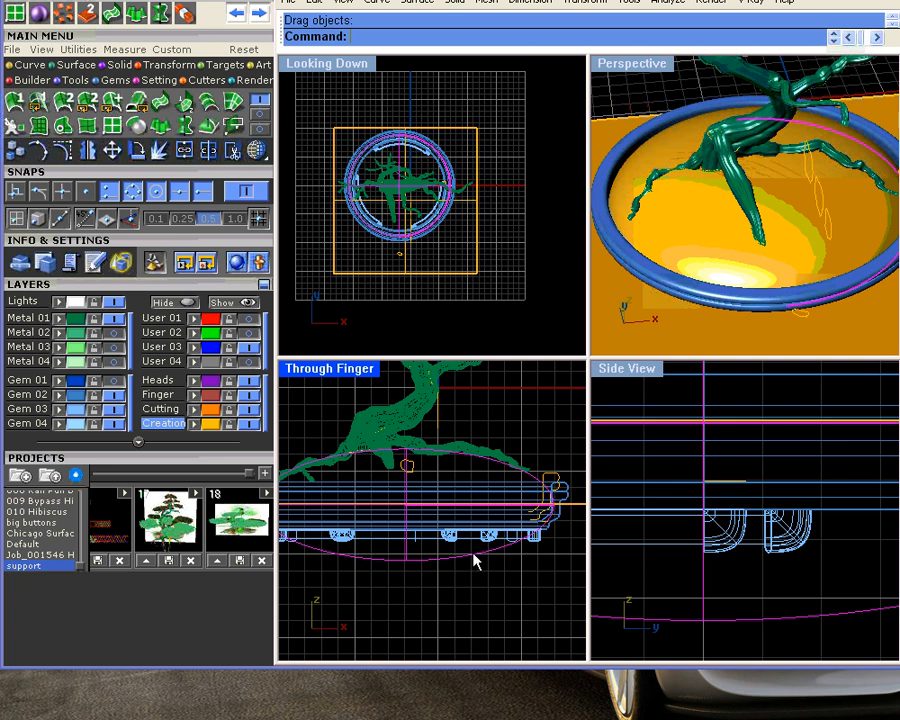
pyautogui.click(208, 150)
pyautogui.click(457, 129)
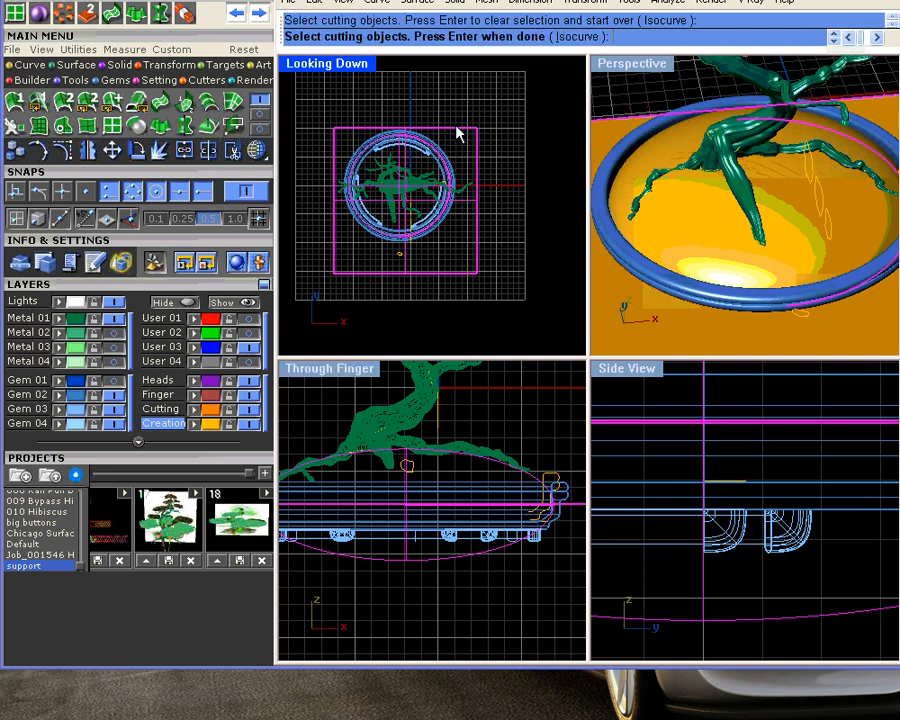
pyautogui.press('Return')
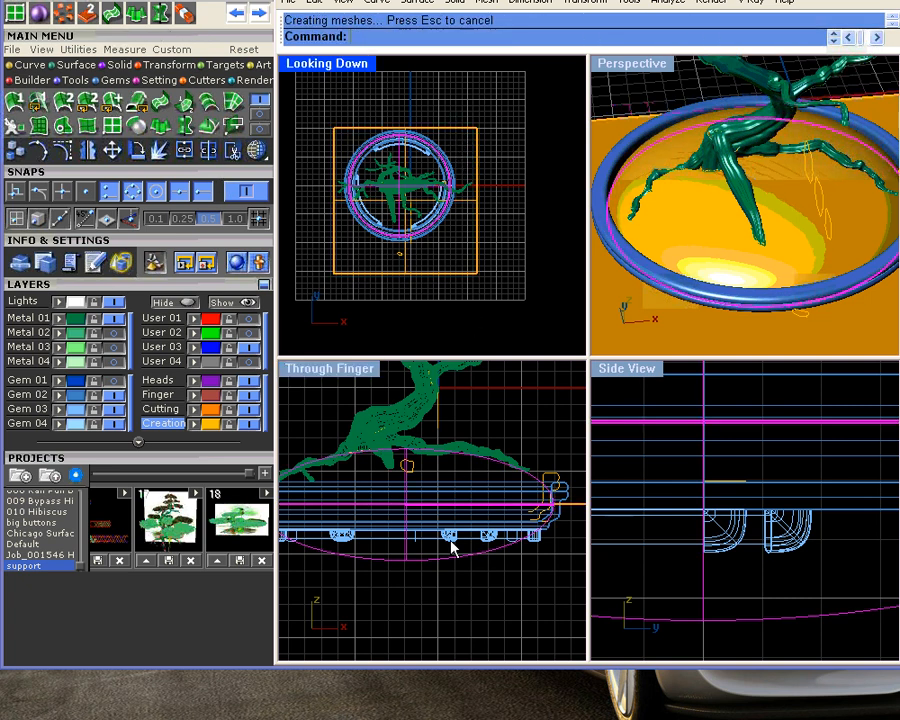
# Delete the lower half of the flattened sphere and the rectangular cutting plane
pyautogui.click(450, 566)
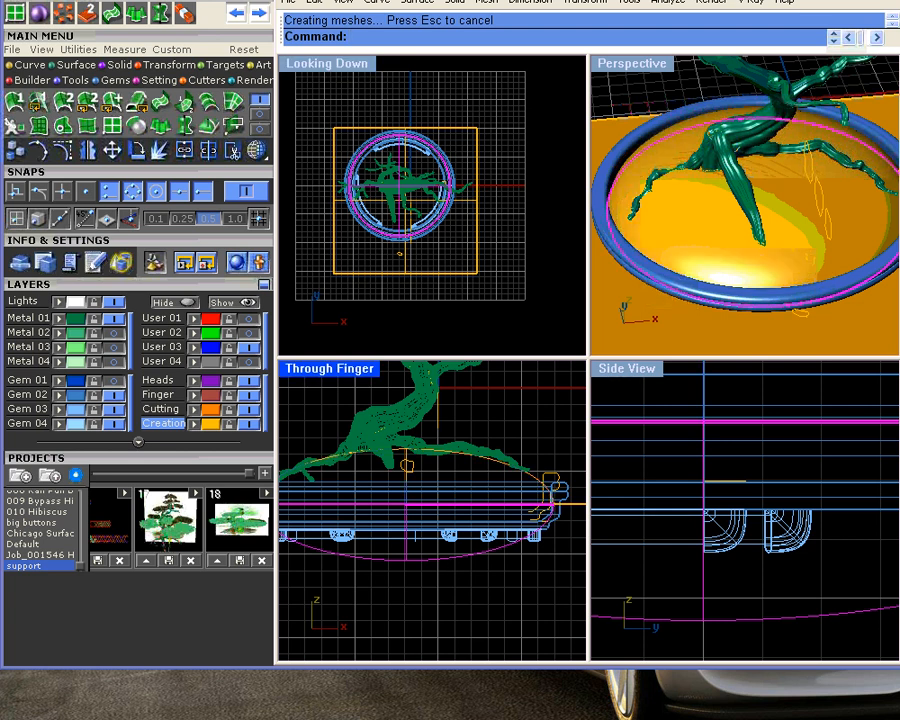
pyautogui.press('Delete')
pyautogui.click(476, 282)
pyautogui.press('Delete')
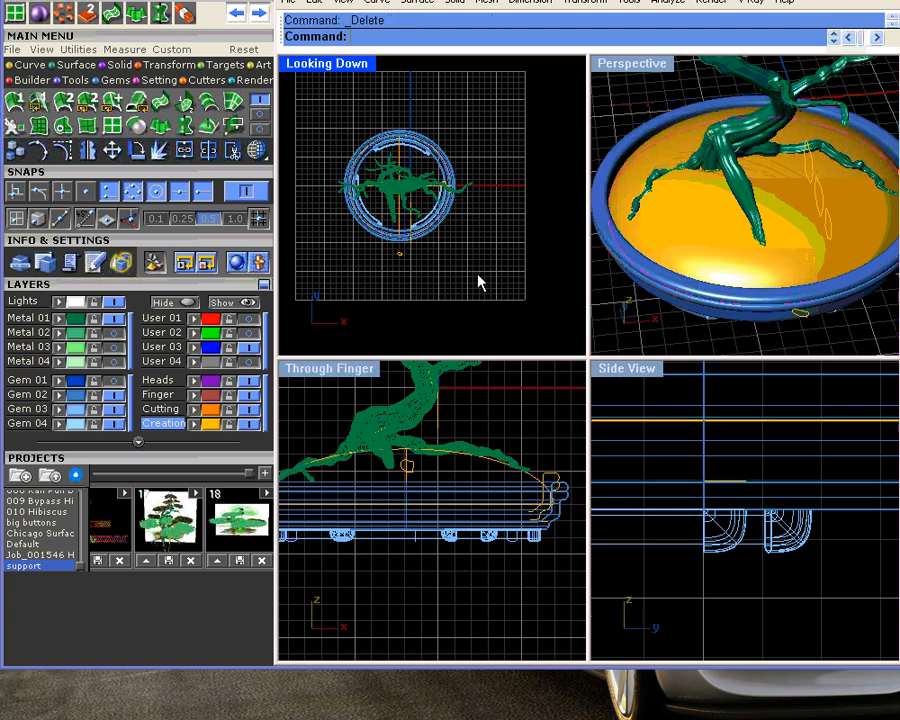
# Select the remaining soil dome, set the Perspective view to a semi-transparent shade mode with wires, and maximize that view
pyautogui.moveTo(711, 242); pyautogui.dragTo(725, 222, button='right')
pyautogui.click(713, 183)
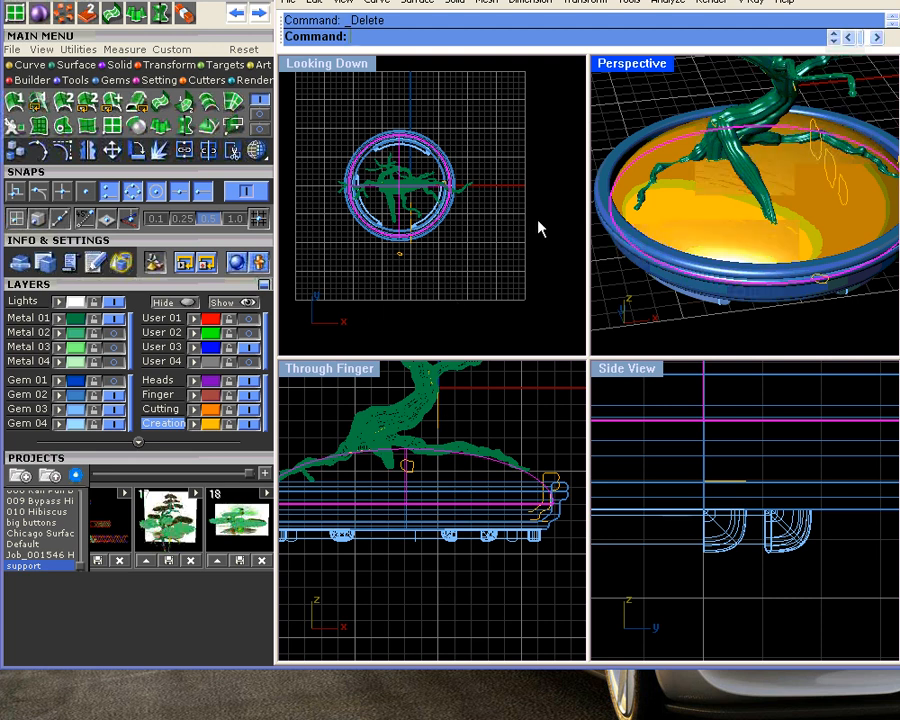
pyautogui.click(262, 157)
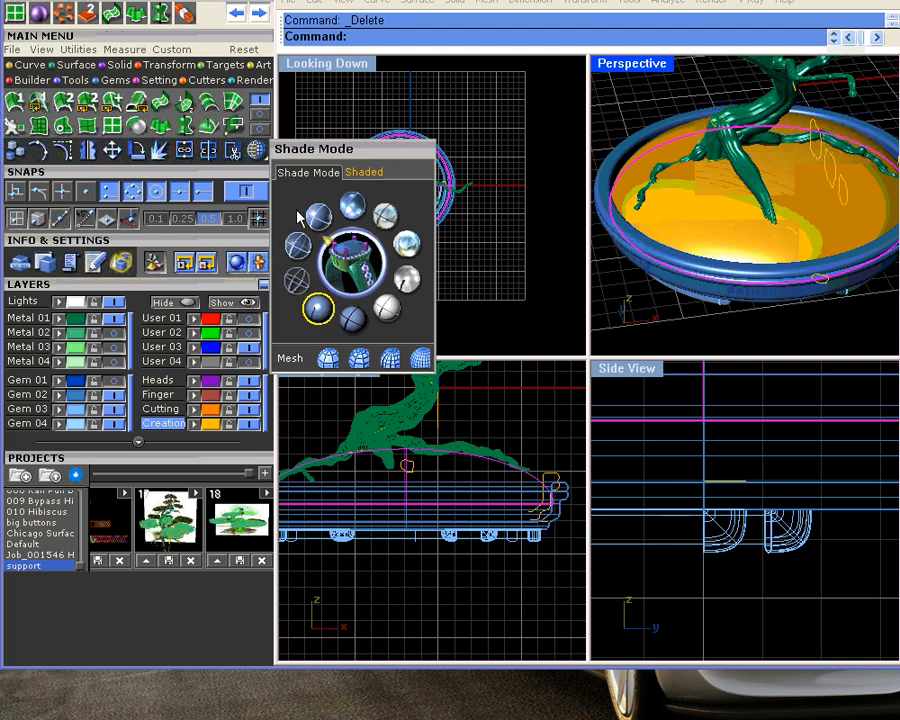
pyautogui.click(320, 217)
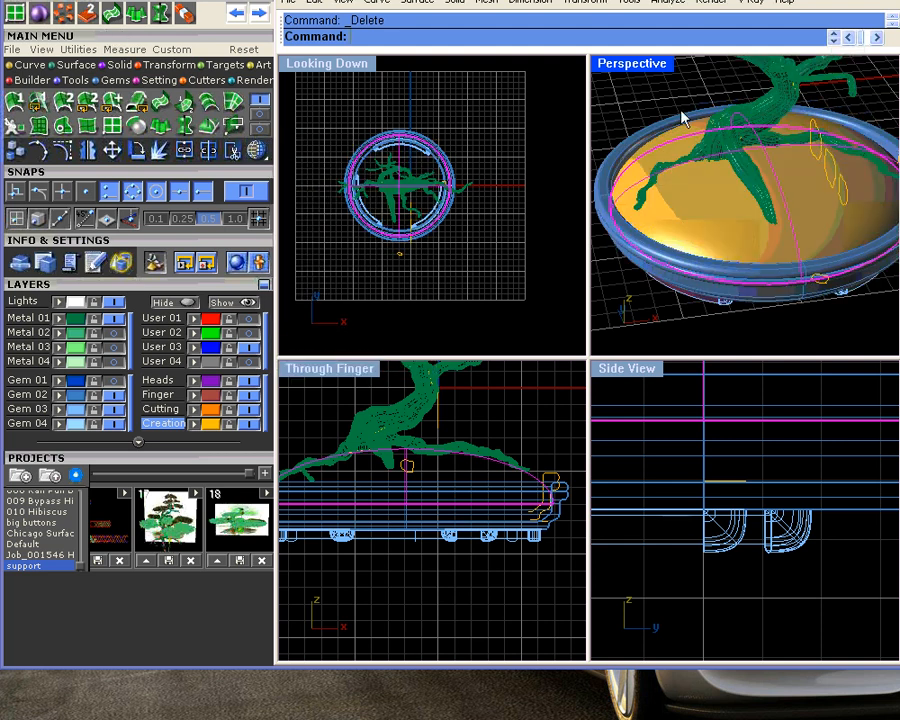
pyautogui.doubleClick(647, 65)
pyautogui.moveTo(546, 271); pyautogui.dragTo(600, 300, button='right')
pyautogui.scroll(-1, 528, 232)
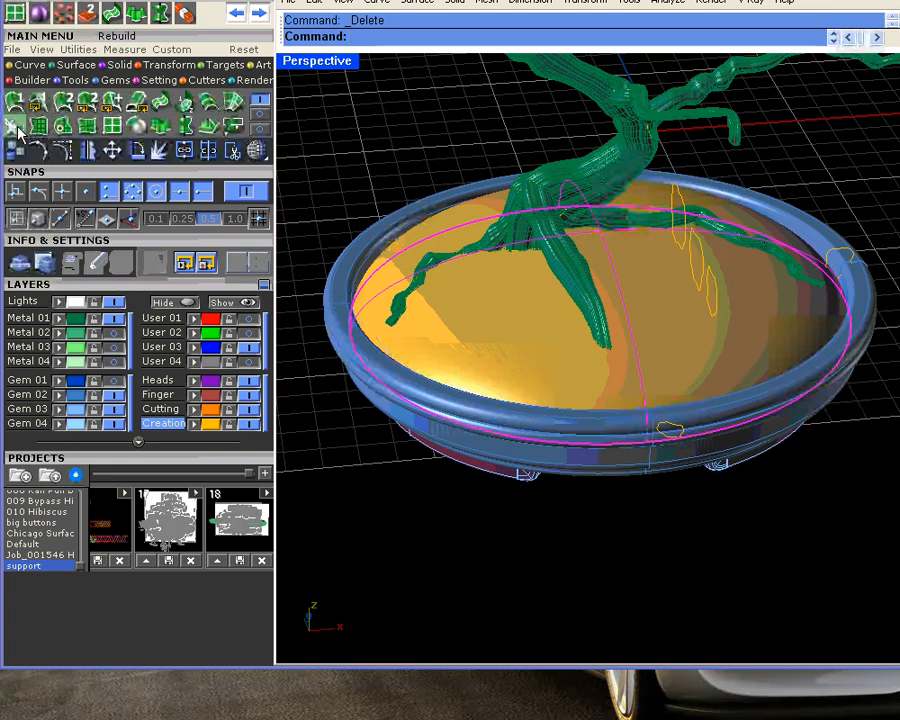
pyautogui.click(87, 150)
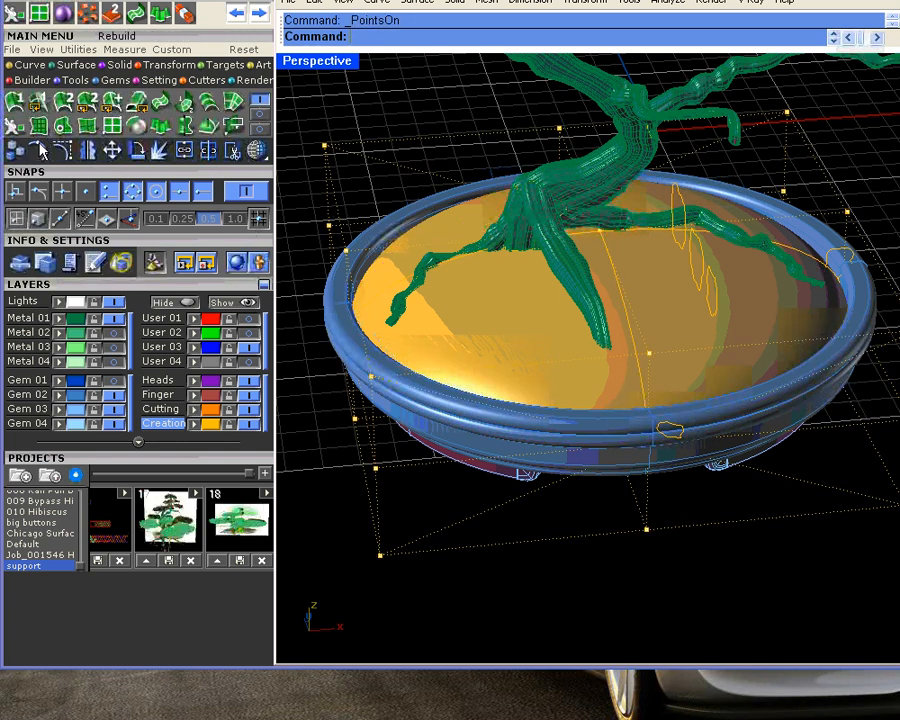
pyautogui.click(14, 101)
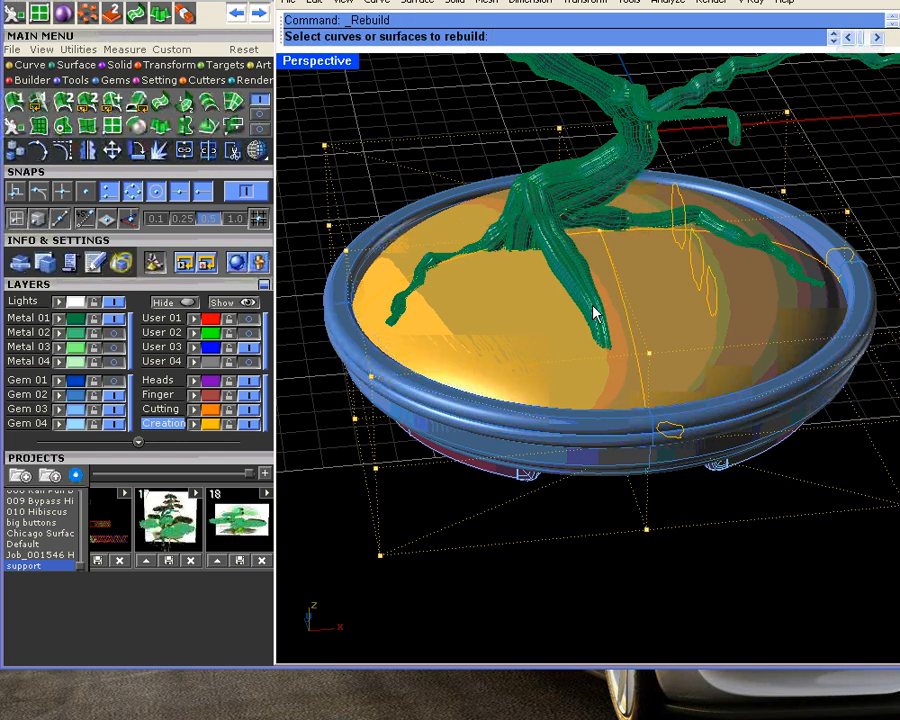
pyautogui.press('Escape')
pyautogui.press('Escape')
pyautogui.click(490, 305)
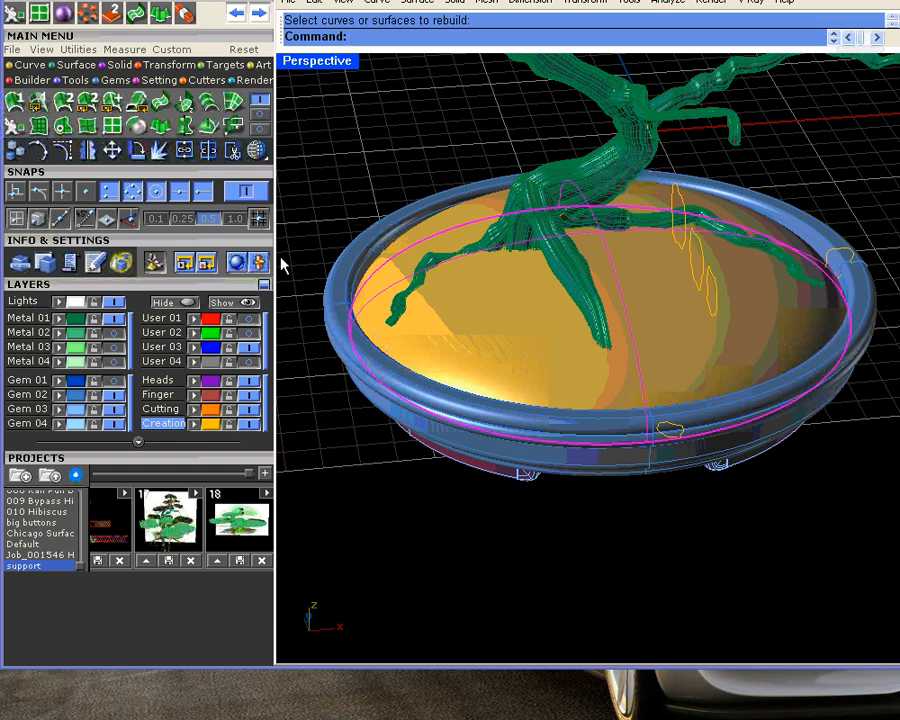
# Rebuild the soil dome with point counts of 24 in U and 15 in V at degree 3, after previewing the result
pyautogui.click(14, 101)
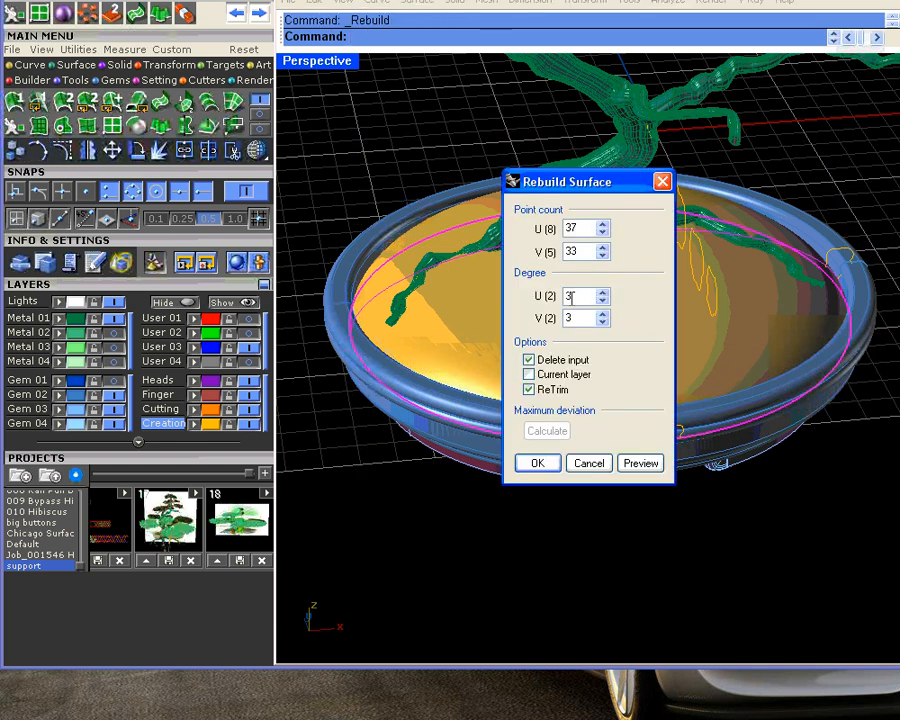
pyautogui.moveTo(583, 231); pyautogui.dragTo(549, 223)
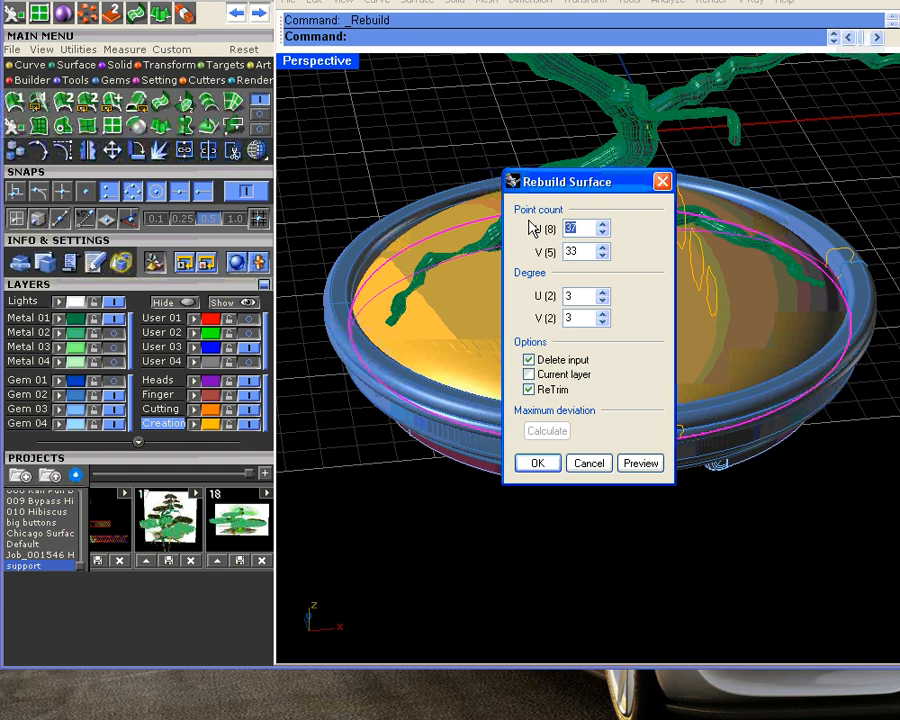
pyautogui.write('2')
pyautogui.write('15')
pyautogui.click(640, 466)
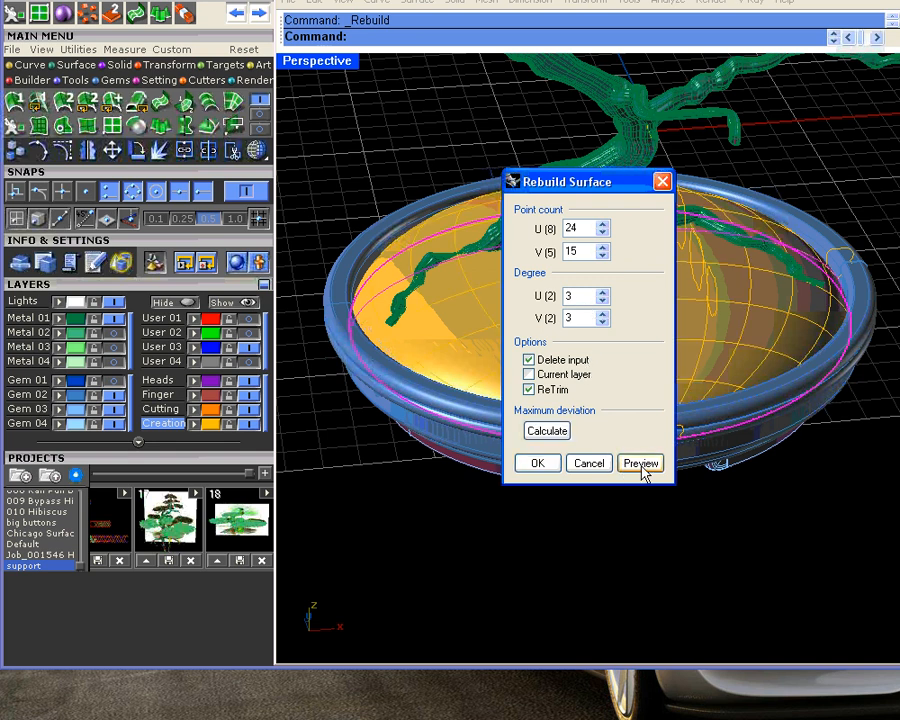
pyautogui.click(538, 463)
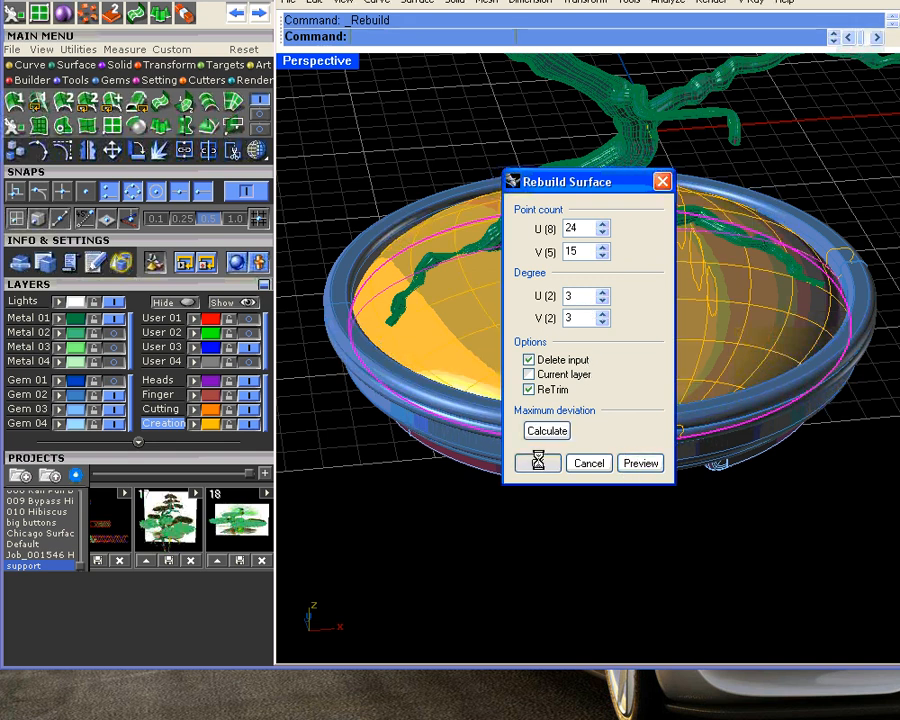
# Turn on the rebuilt soil dome's control points and set the Perspective view to wireframe
pyautogui.moveTo(535, 423); pyautogui.dragTo(610, 252, button='right')
pyautogui.click(67, 151)
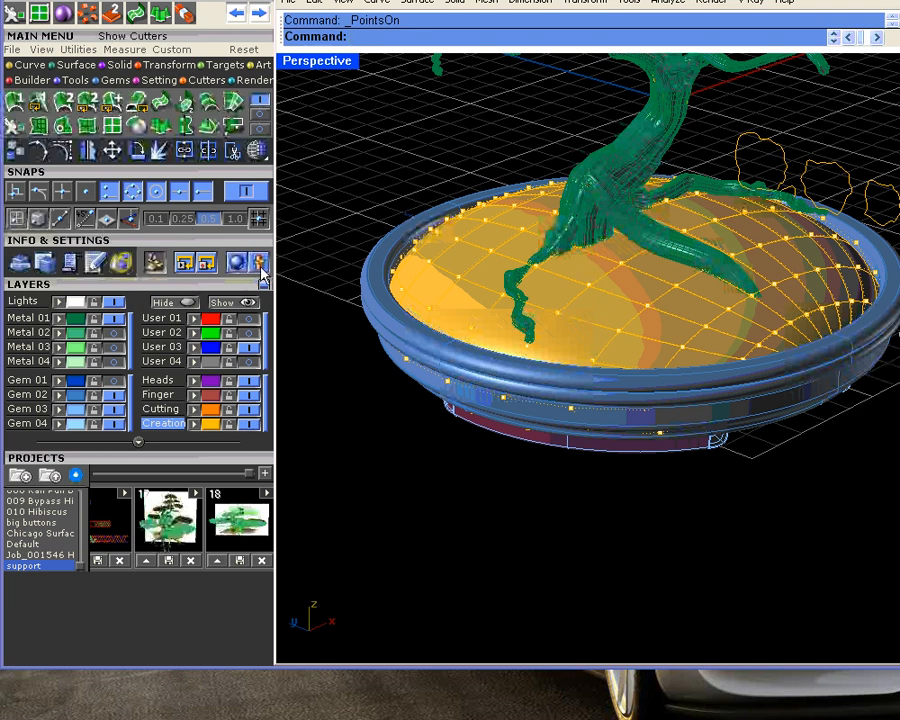
pyautogui.click(182, 102)
pyautogui.scroll(5, 603, 242)
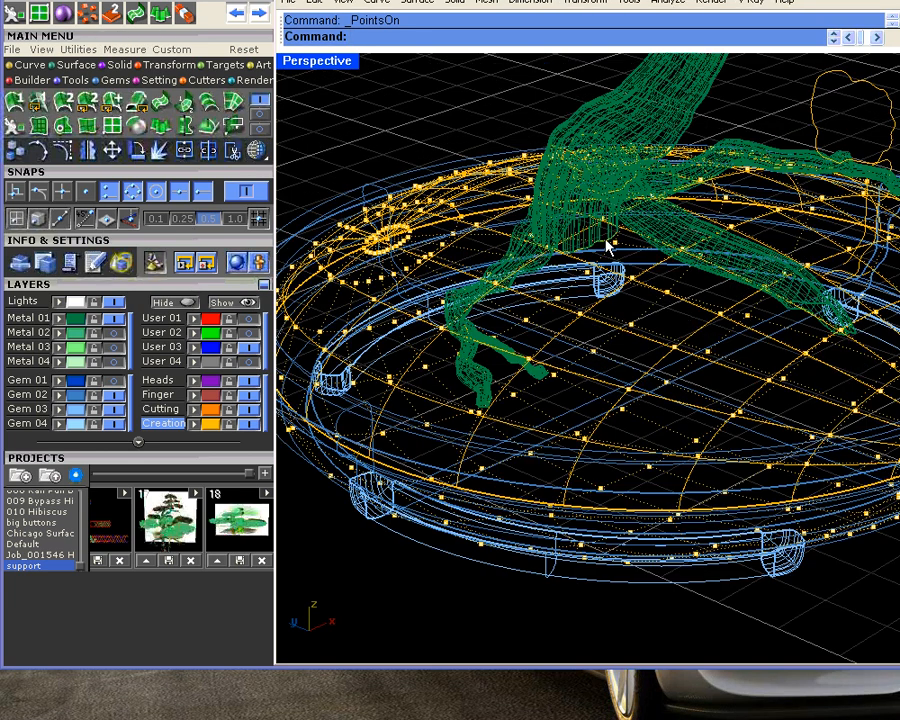
# Select the soil control point beneath the trunk base and raise it into the trunk in the Side View
pyautogui.click(603, 225)
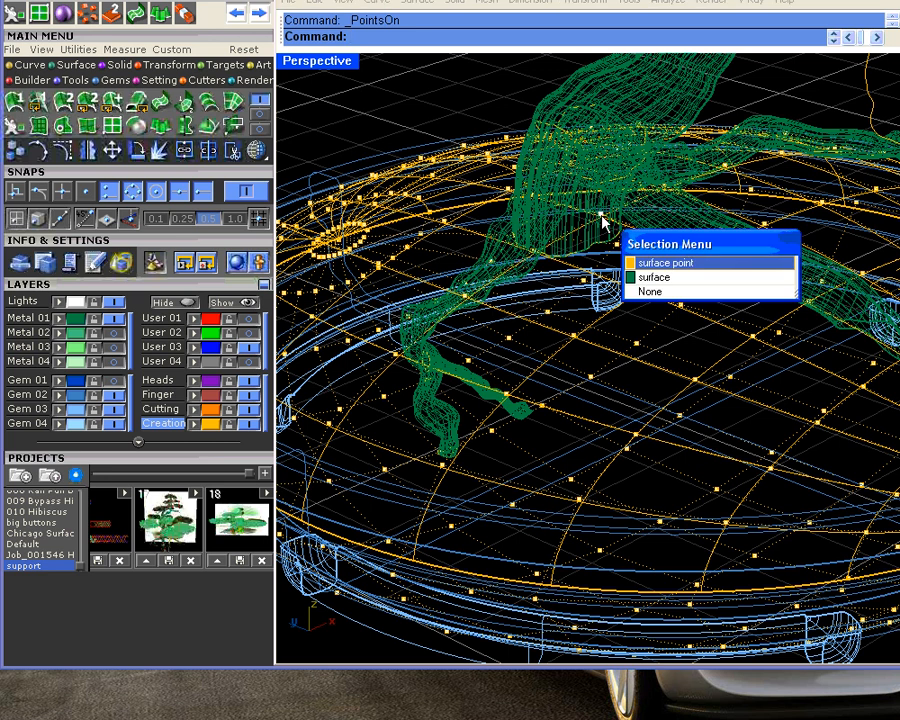
pyautogui.click(663, 261)
pyautogui.doubleClick(340, 62)
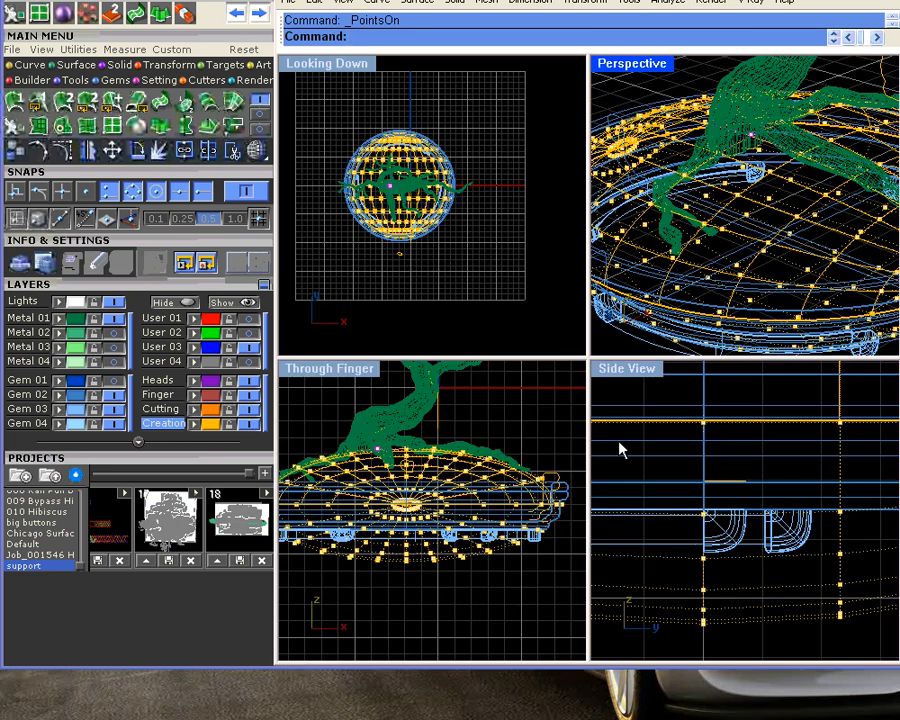
pyautogui.moveTo(681, 449); pyautogui.dragTo(643, 483, button='right')
pyautogui.scroll(-10, 709, 455)
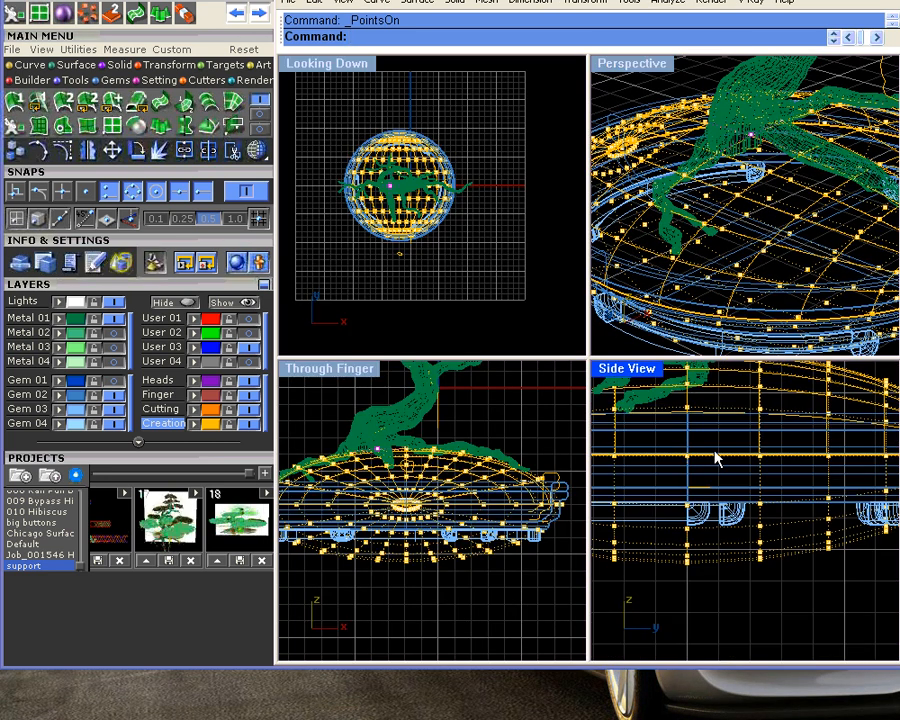
pyautogui.scroll(8, 742, 478)
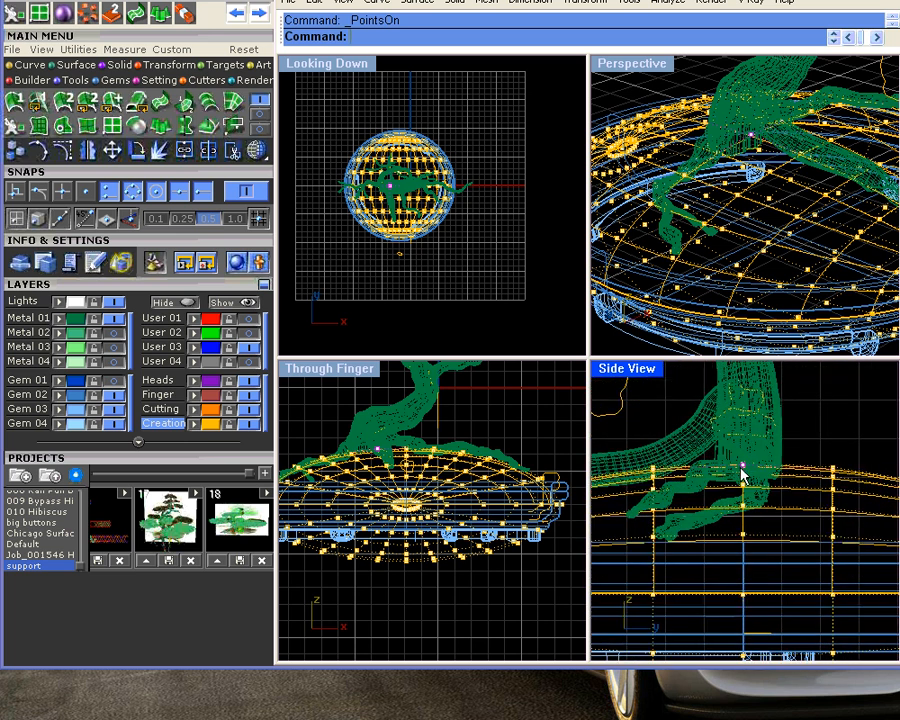
pyautogui.moveTo(743, 466); pyautogui.dragTo(743, 400)
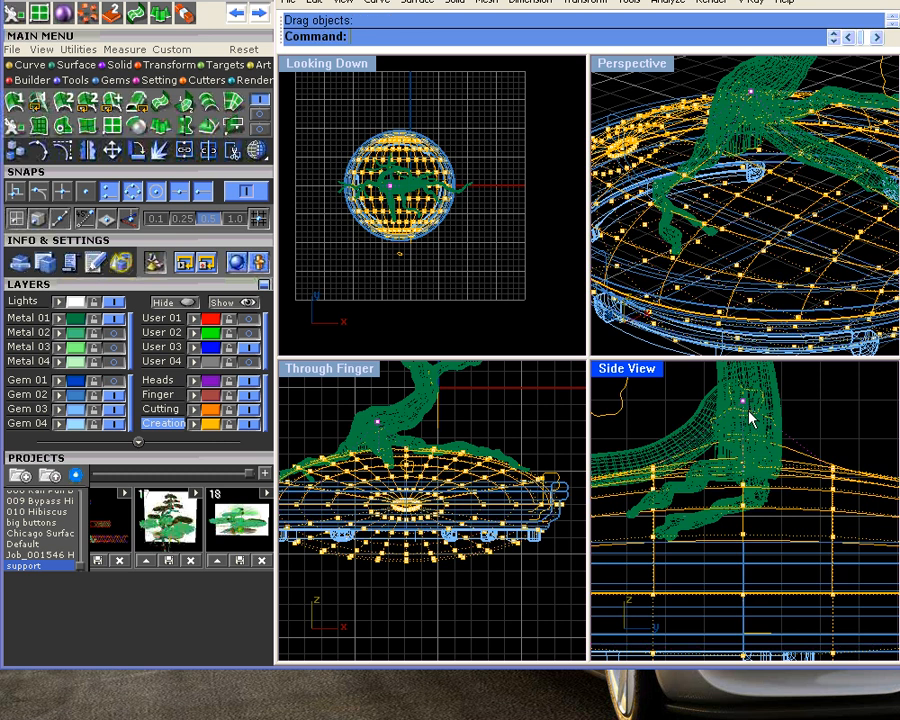
# Shade the Perspective view, then lower the soil control point beside the bent root in the Through Finger view
pyautogui.click(695, 85)
pyautogui.doubleClick(641, 64)
pyautogui.click(257, 148)
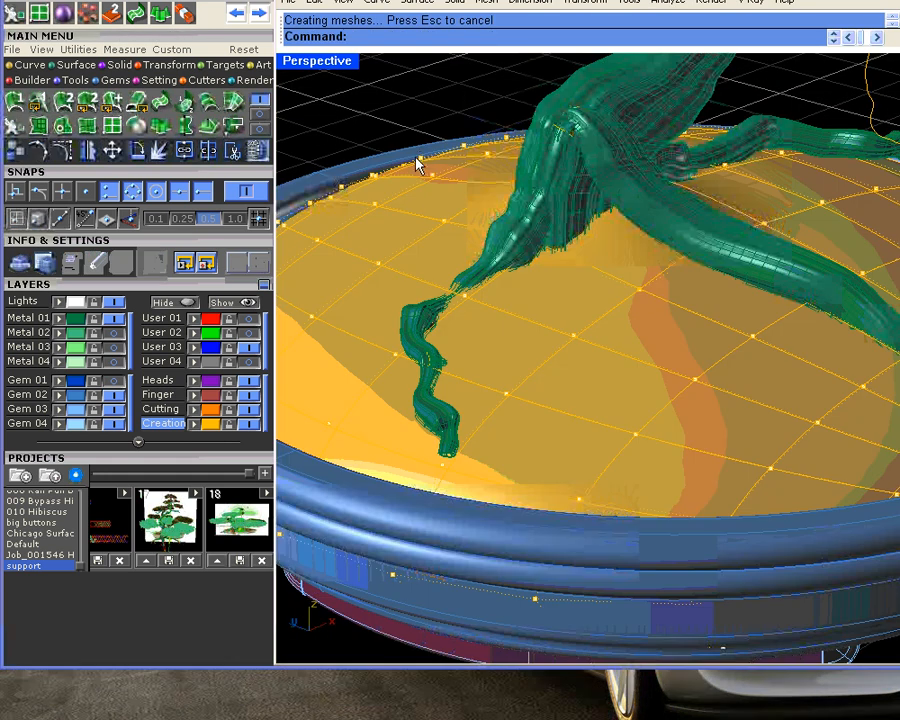
pyautogui.moveTo(645, 235); pyautogui.dragTo(510, 272, button='right')
pyautogui.click(493, 274)
pyautogui.click(533, 321)
pyautogui.doubleClick(310, 62)
pyautogui.scroll(5, 290, 462)
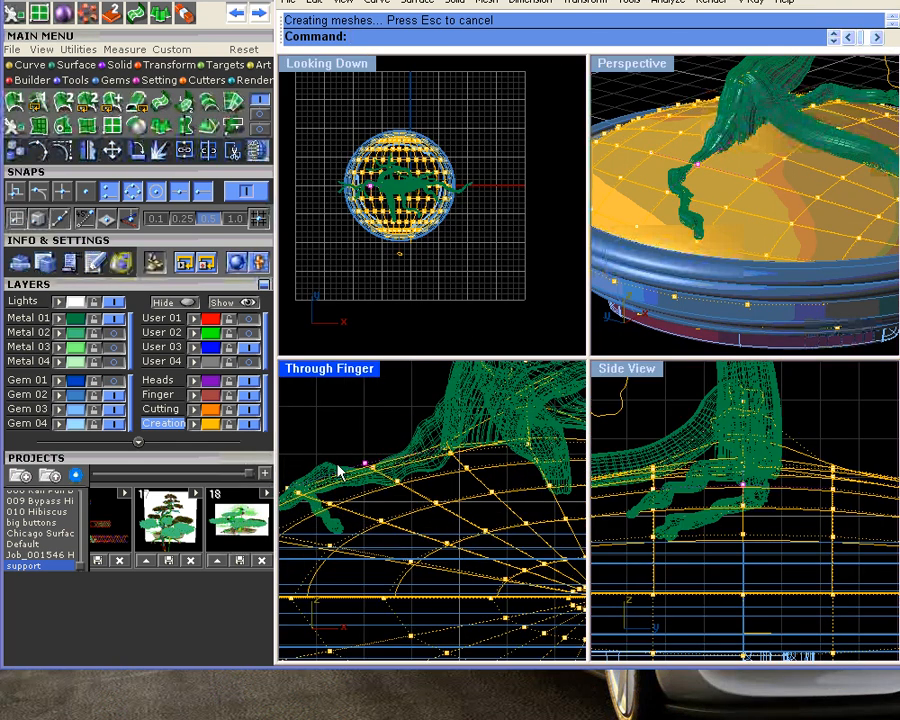
pyautogui.click(406, 462)
pyautogui.moveTo(406, 462); pyautogui.dragTo(405, 502)
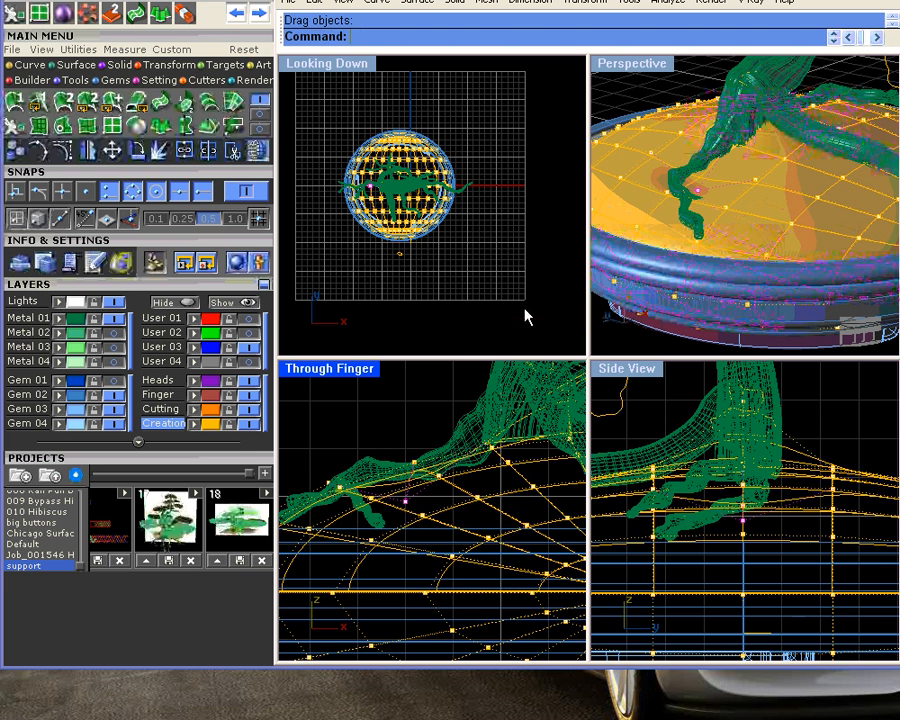
# Select the control point in front of the bent root's tip and lower it in the Through Finger view
pyautogui.moveTo(743, 231); pyautogui.dragTo(697, 280, button='right')
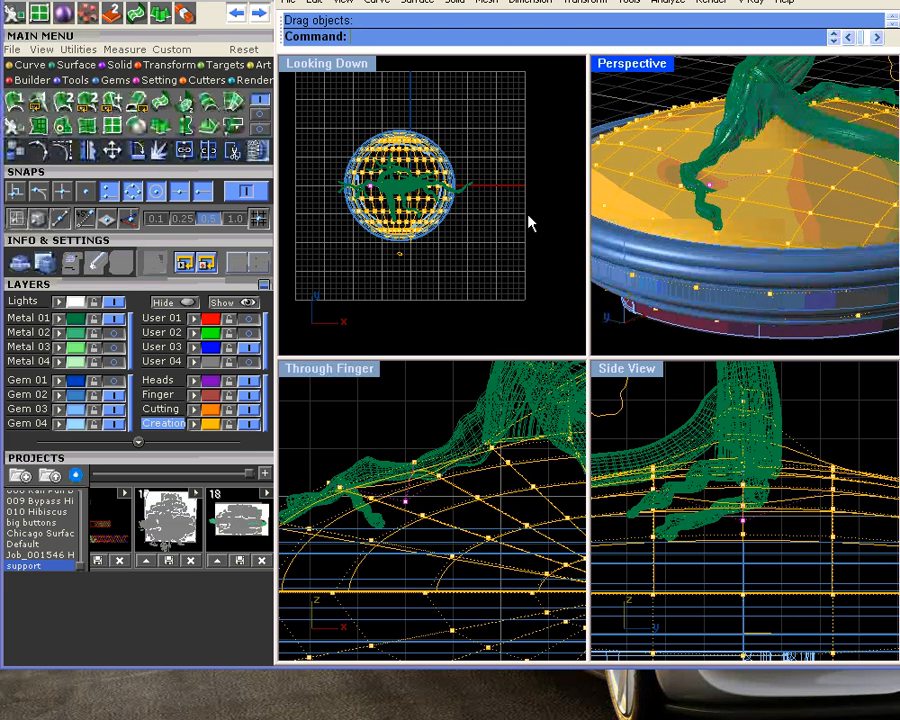
pyautogui.moveTo(717, 195); pyautogui.dragTo(727, 235, button='right')
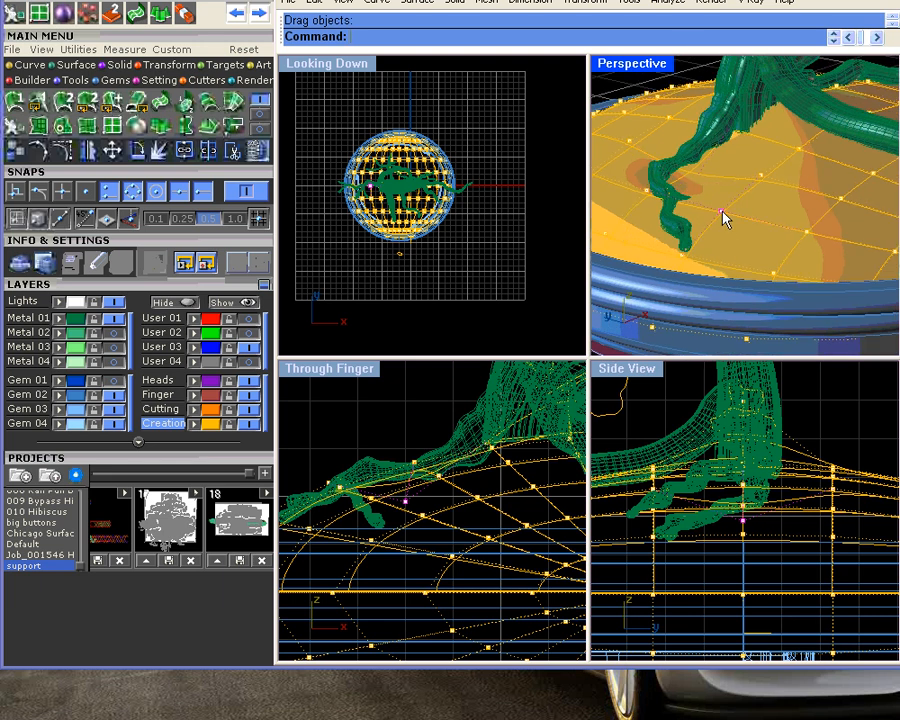
pyautogui.moveTo(416, 556); pyautogui.dragTo(390, 493, button='right')
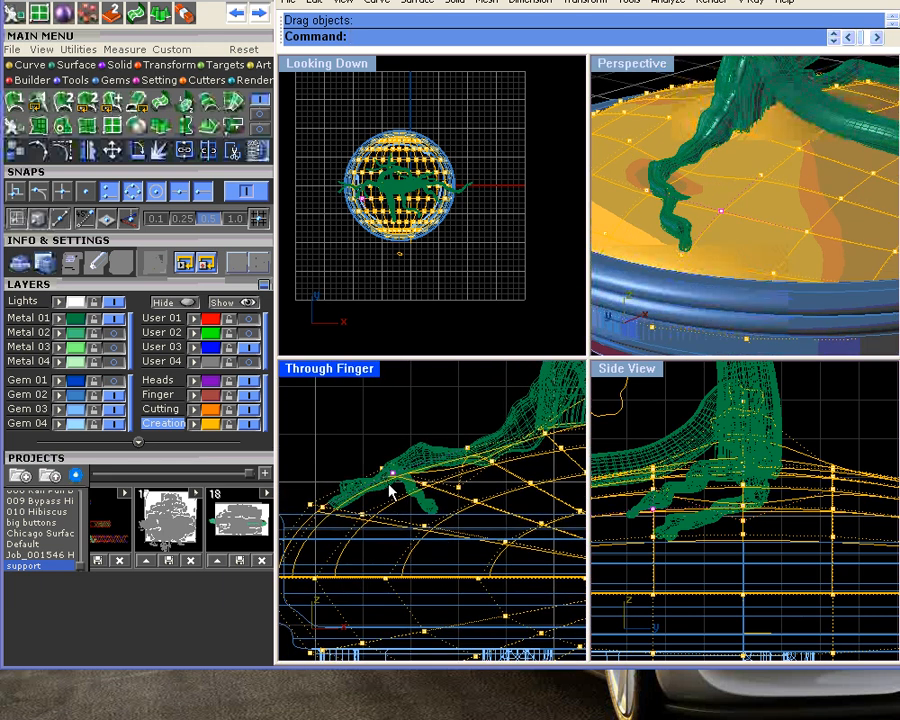
pyautogui.click(392, 482)
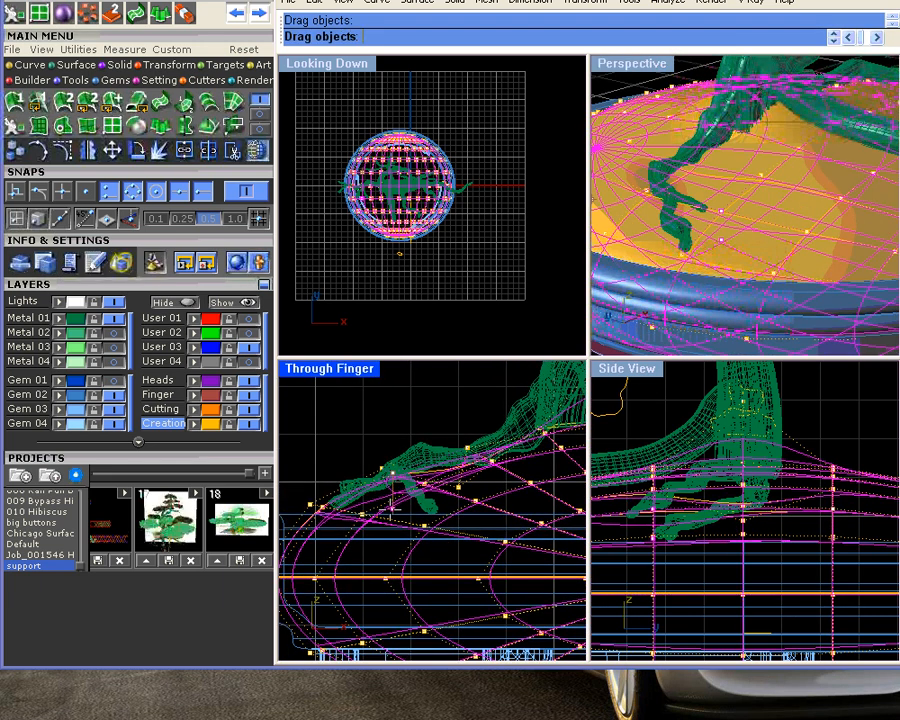
pyautogui.moveTo(391, 510); pyautogui.dragTo(390, 521)
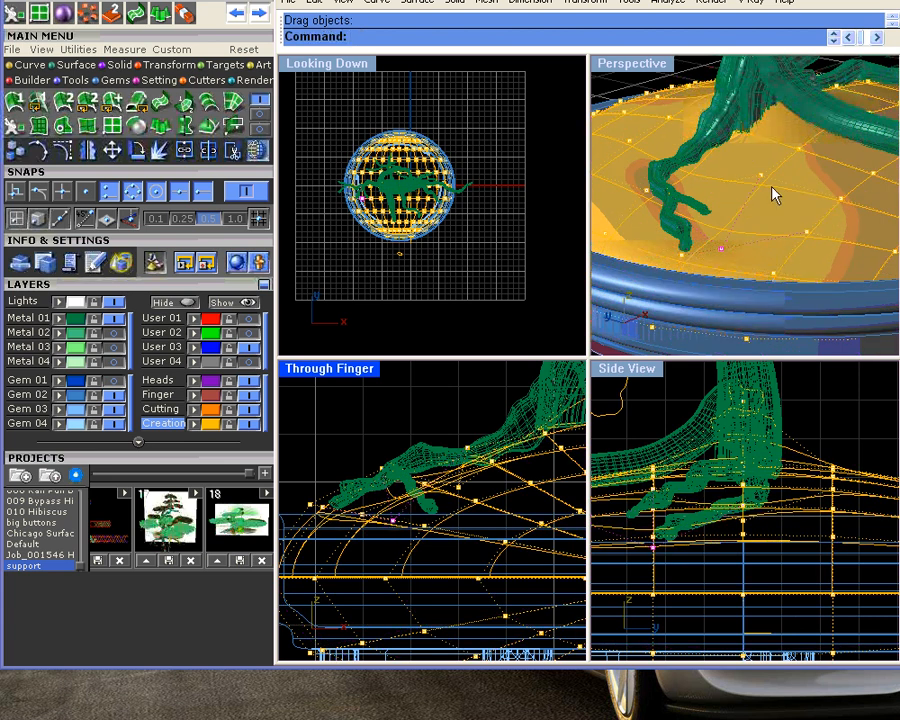
# Lower a soil control point on the open slope behind the bent root in the Through Finger view
pyautogui.moveTo(760, 207); pyautogui.dragTo(657, 139, button='right')
pyautogui.click(656, 131)
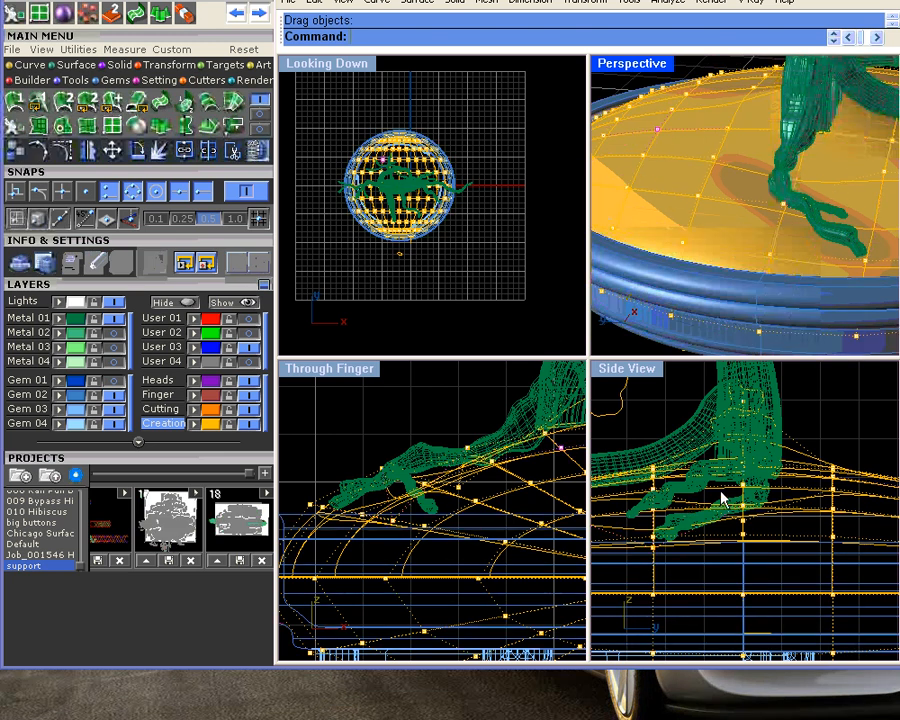
pyautogui.moveTo(563, 452); pyautogui.dragTo(575, 515)
# Raise two neighbouring soil control points near the tip of the long root by the pot rim, using the Side View
pyautogui.moveTo(740, 236); pyautogui.dragTo(645, 161, button='right')
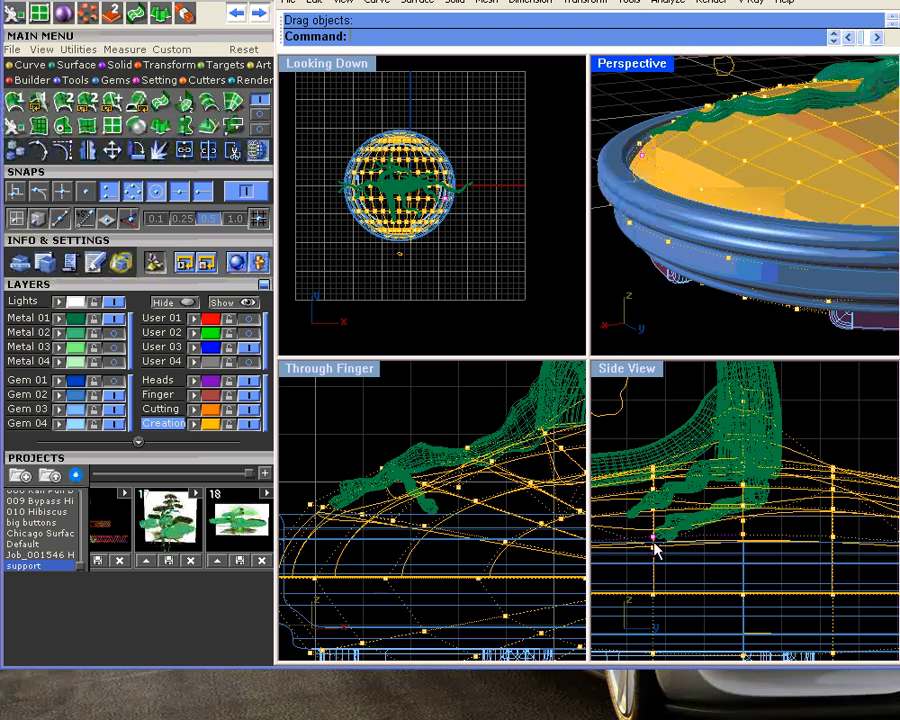
pyautogui.moveTo(663, 539); pyautogui.dragTo(657, 510)
pyautogui.moveTo(669, 213); pyautogui.dragTo(708, 203, button='right')
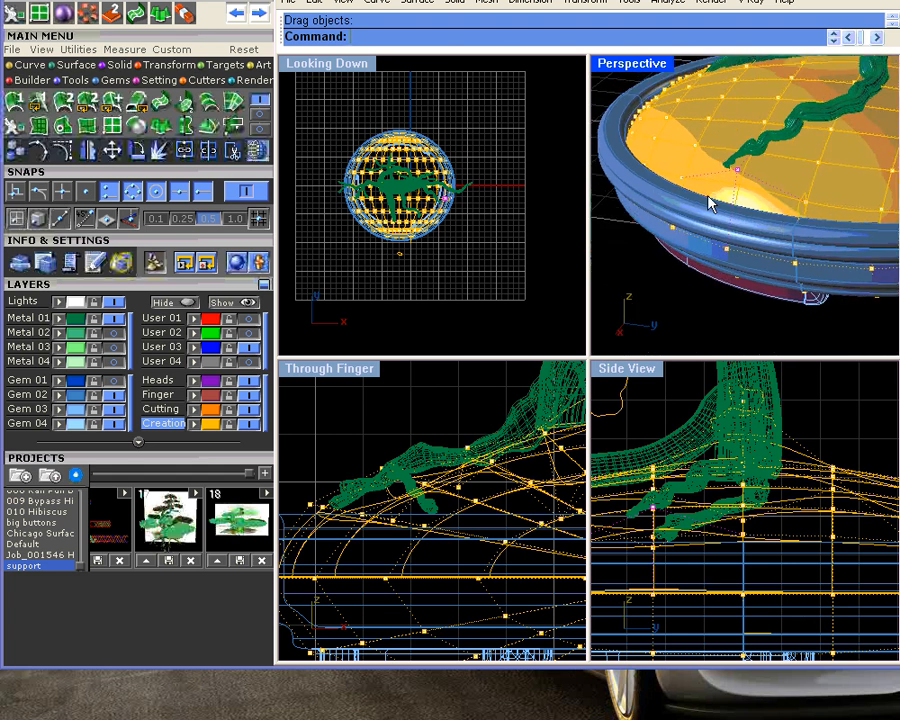
pyautogui.click(682, 178)
pyautogui.moveTo(680, 552); pyautogui.dragTo(699, 542, button='right')
pyautogui.moveTo(664, 529); pyautogui.dragTo(700, 470)
# Pull up the control point between the front root and the long root into a mound, and ease its peak down slightly
pyautogui.moveTo(727, 241); pyautogui.dragTo(745, 165, button='right')
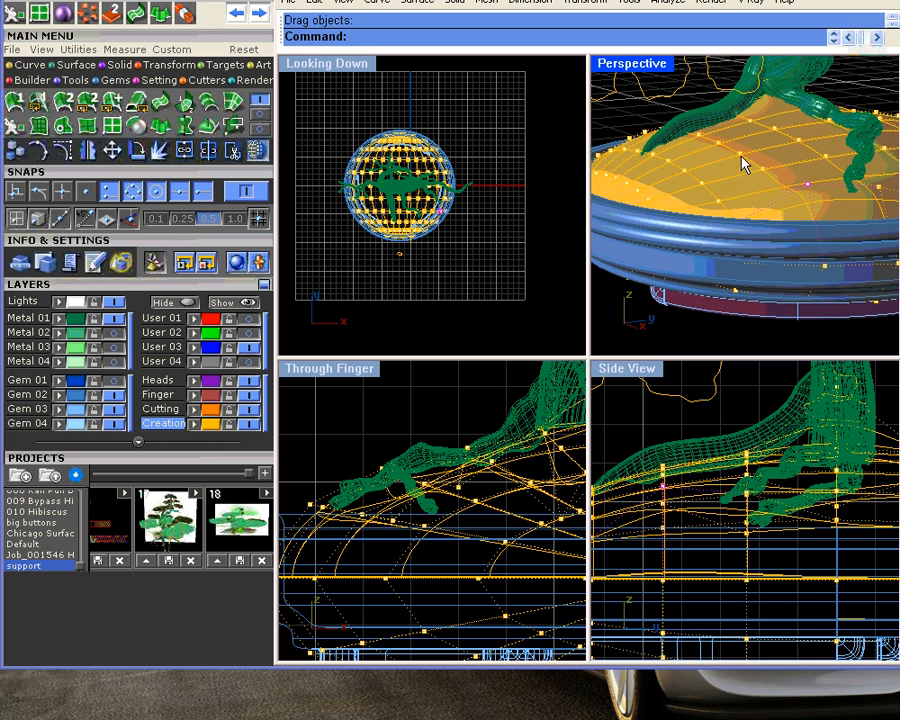
pyautogui.click(741, 156)
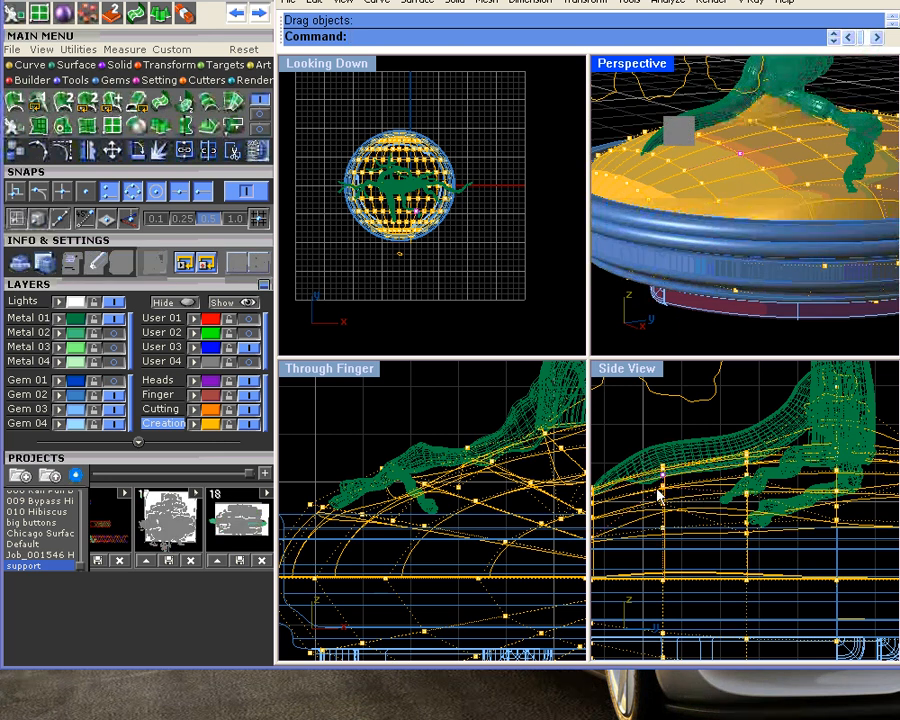
pyautogui.moveTo(666, 480); pyautogui.dragTo(662, 413)
pyautogui.moveTo(753, 191); pyautogui.dragTo(745, 325, button='right')
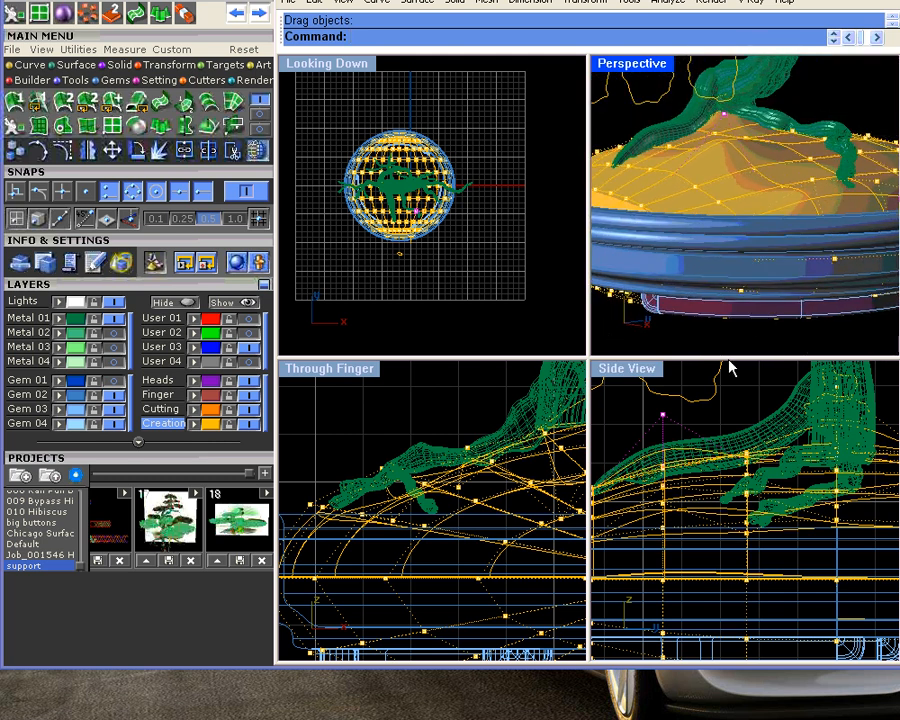
pyautogui.moveTo(664, 413); pyautogui.dragTo(664, 447)
# Try to lower the two soil control points at the tip of the front root in the Side View
pyautogui.moveTo(712, 300); pyautogui.dragTo(702, 182, button='right')
pyautogui.click(705, 170)
pyautogui.keyDown('shift'); pyautogui.click(672, 168); pyautogui.keyUp('shift')
pyautogui.scroll(5, 737, 483)
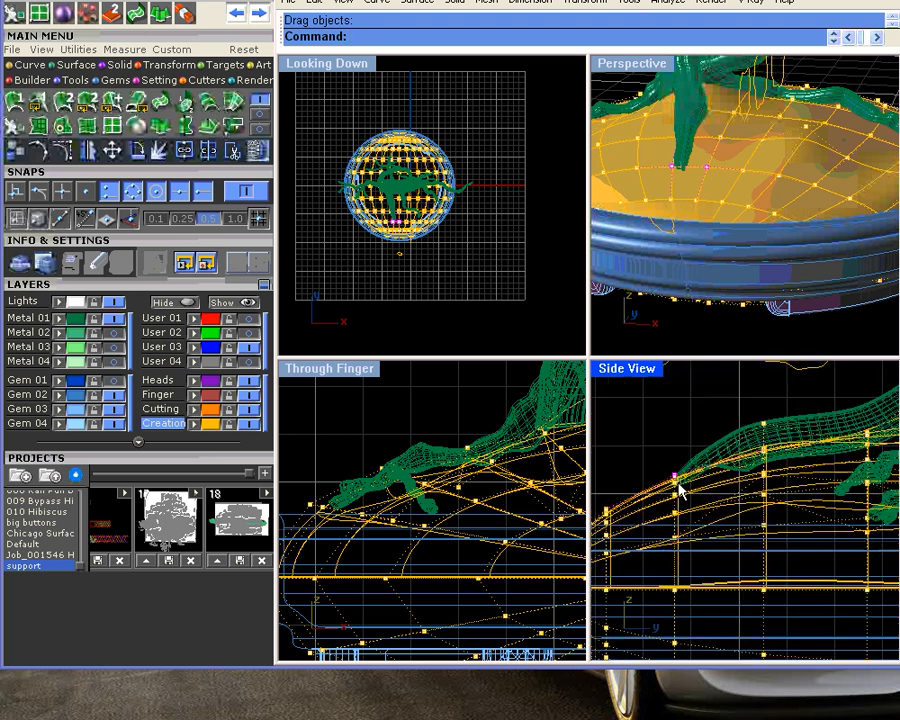
pyautogui.moveTo(672, 471); pyautogui.dragTo(673, 490)
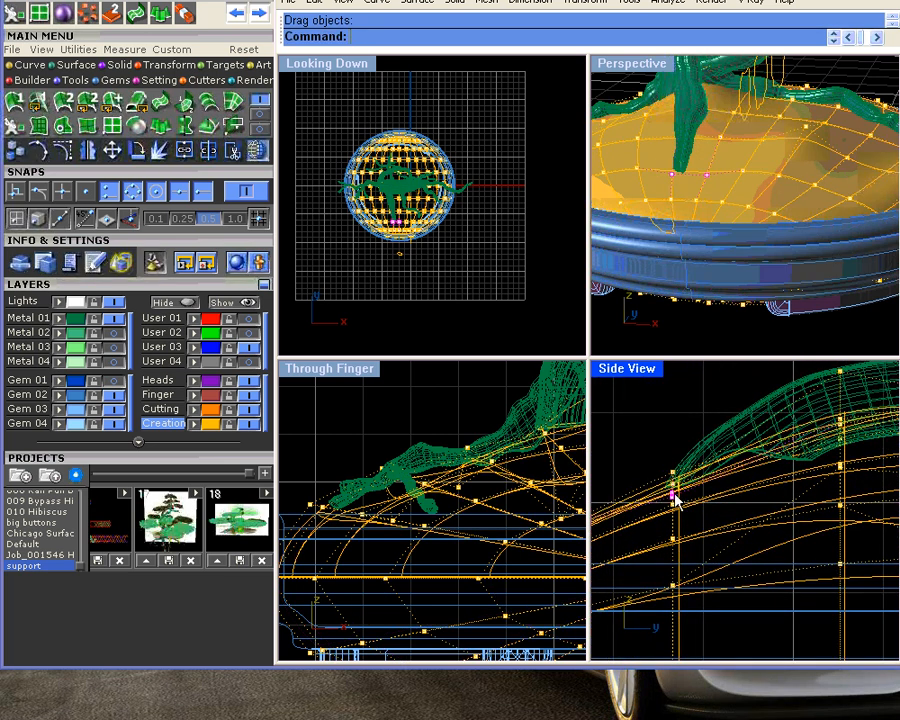
pyautogui.moveTo(681, 251); pyautogui.dragTo(882, 128, button='right')
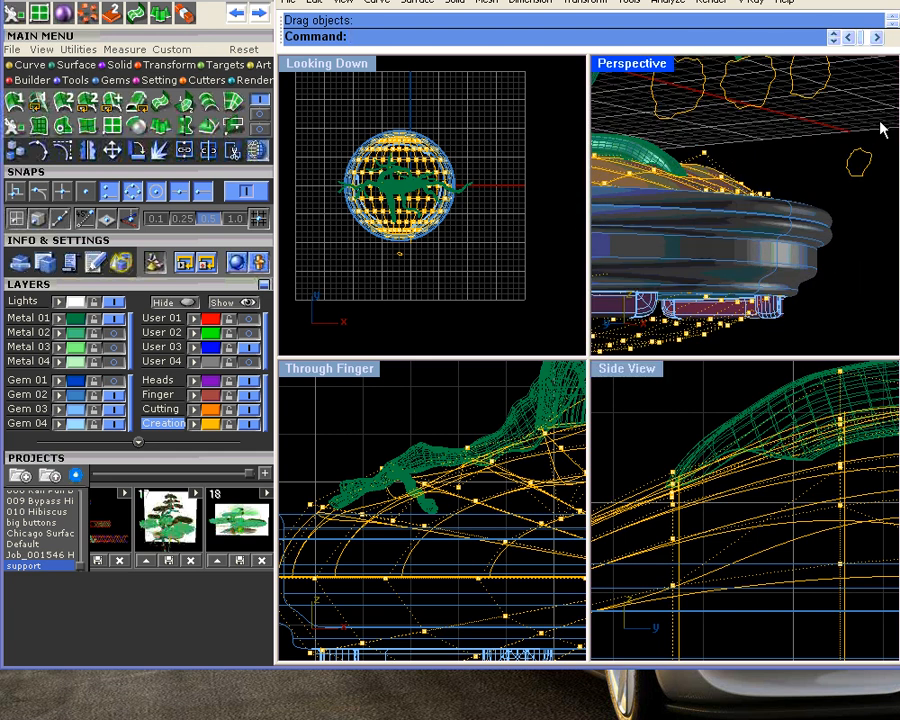
pyautogui.click(236, 13)
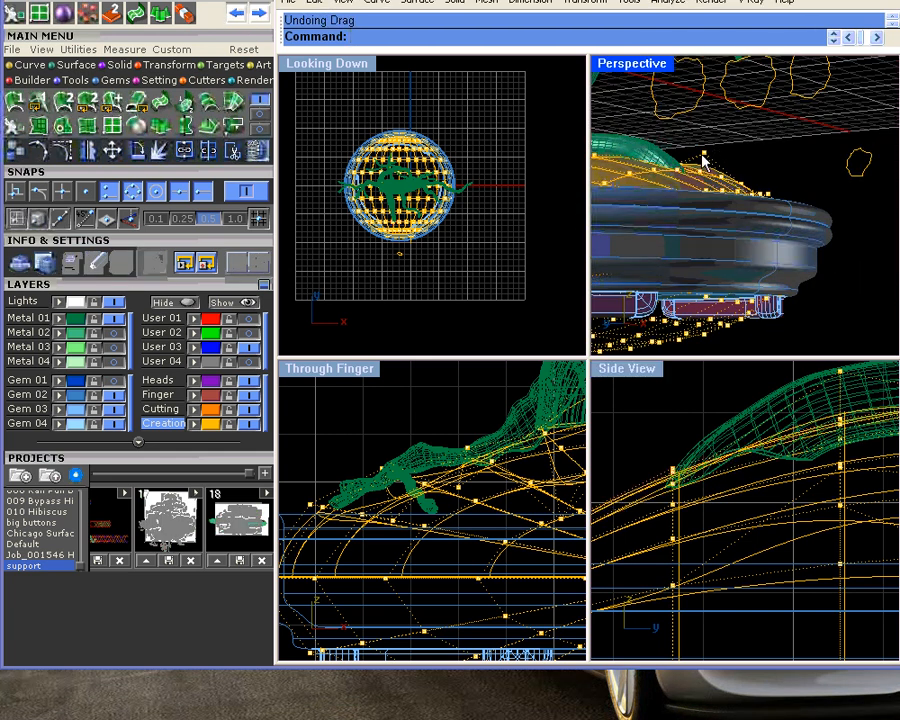
# Select two adjacent control points on the back slope of the soil and lower them in the Side View
pyautogui.moveTo(698, 152); pyautogui.dragTo(691, 344, button='right')
pyautogui.scroll(3, 738, 193)
pyautogui.moveTo(737, 193); pyautogui.dragTo(679, 131, button='right')
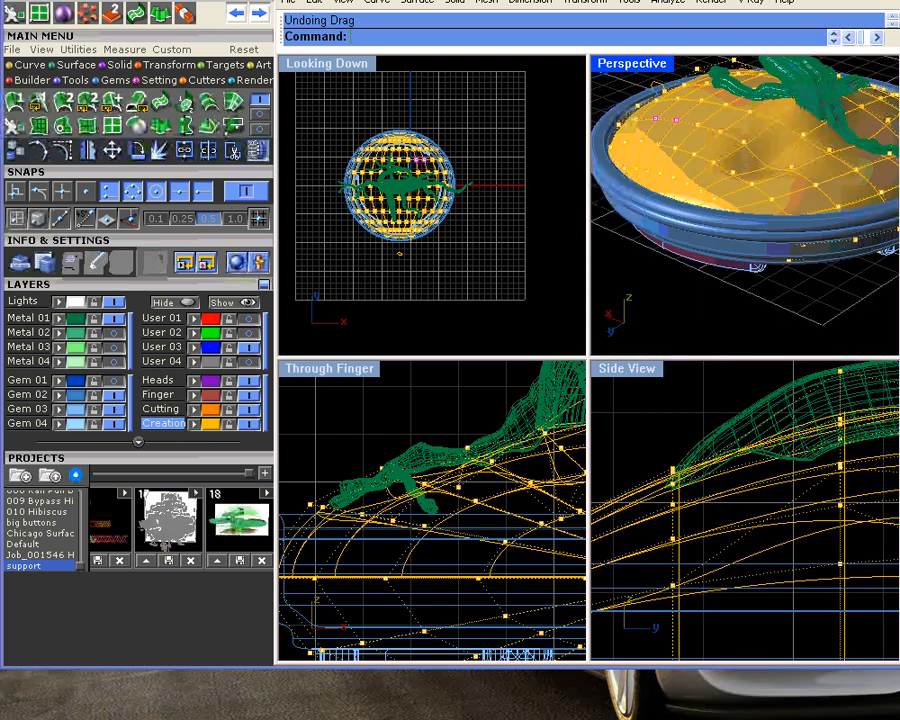
pyautogui.scroll(-5, 740, 452)
pyautogui.moveTo(836, 477); pyautogui.dragTo(753, 497, button='right')
pyautogui.scroll(-3, 780, 465)
pyautogui.moveTo(836, 462); pyautogui.dragTo(839, 481)
# Select a control point near the back rim of the soil and move it up and slightly sideways in the Through Finger view
pyautogui.moveTo(733, 259)
pyautogui.mouseDown(button='right')
pyautogui.moveTo(795, 247)
pyautogui.moveTo(727, 251)
pyautogui.mouseUp(button='right')
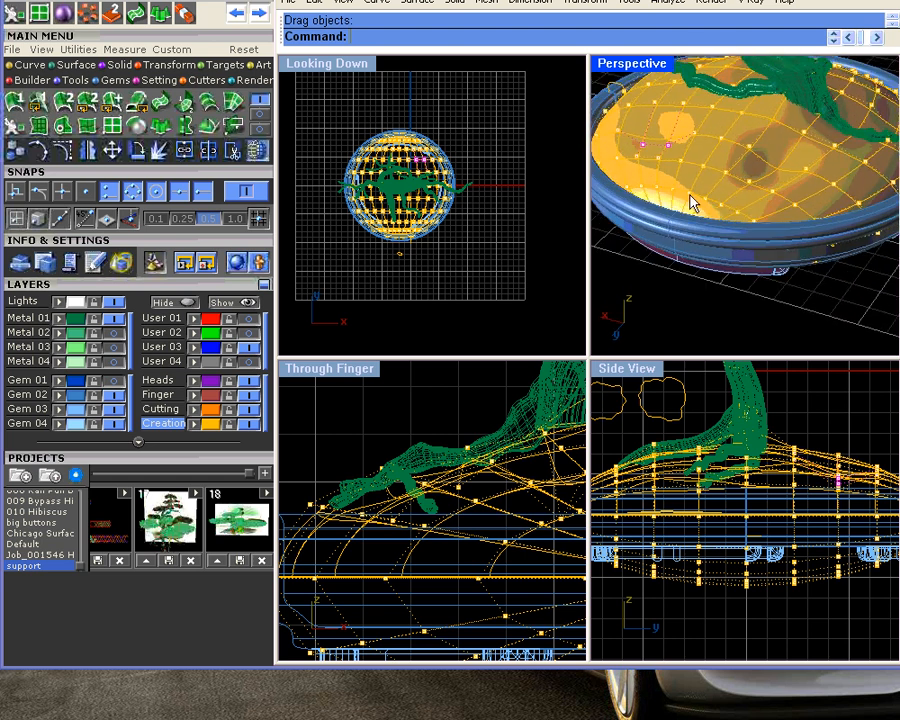
pyautogui.scroll(-4, 736, 466)
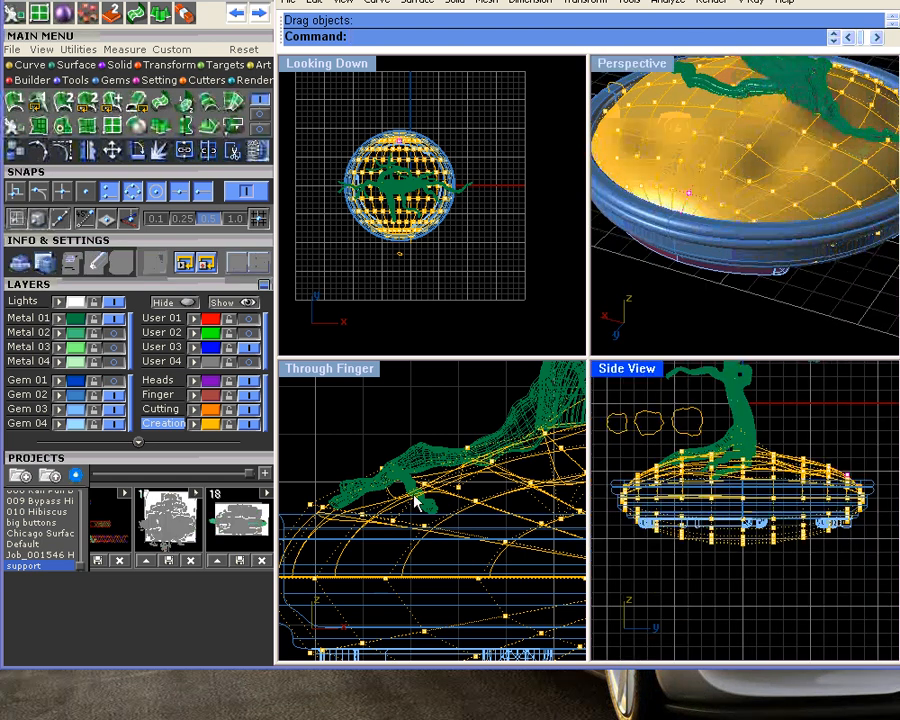
pyautogui.scroll(-6, 404, 494)
pyautogui.moveTo(489, 512); pyautogui.dragTo(329, 502, button='right')
pyautogui.scroll(7, 409, 488)
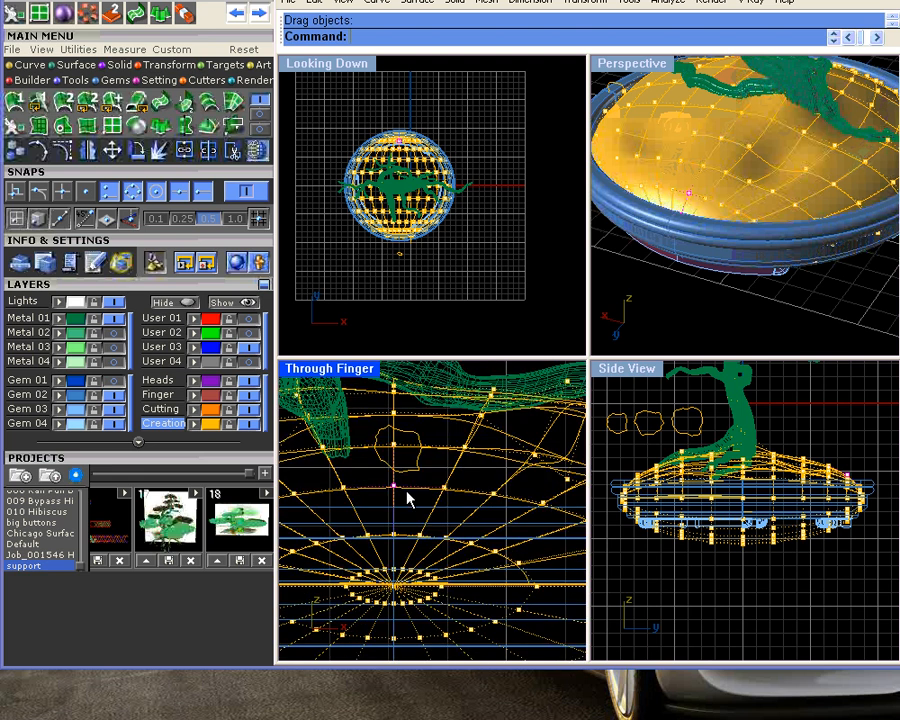
pyautogui.click(395, 493)
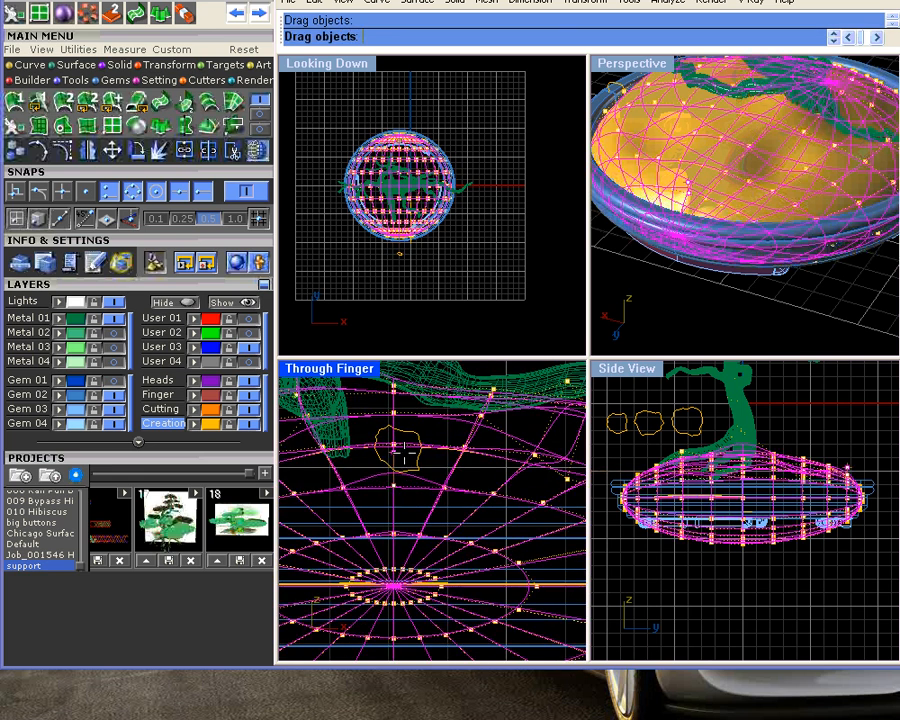
pyautogui.moveTo(415, 455); pyautogui.dragTo(420, 443)
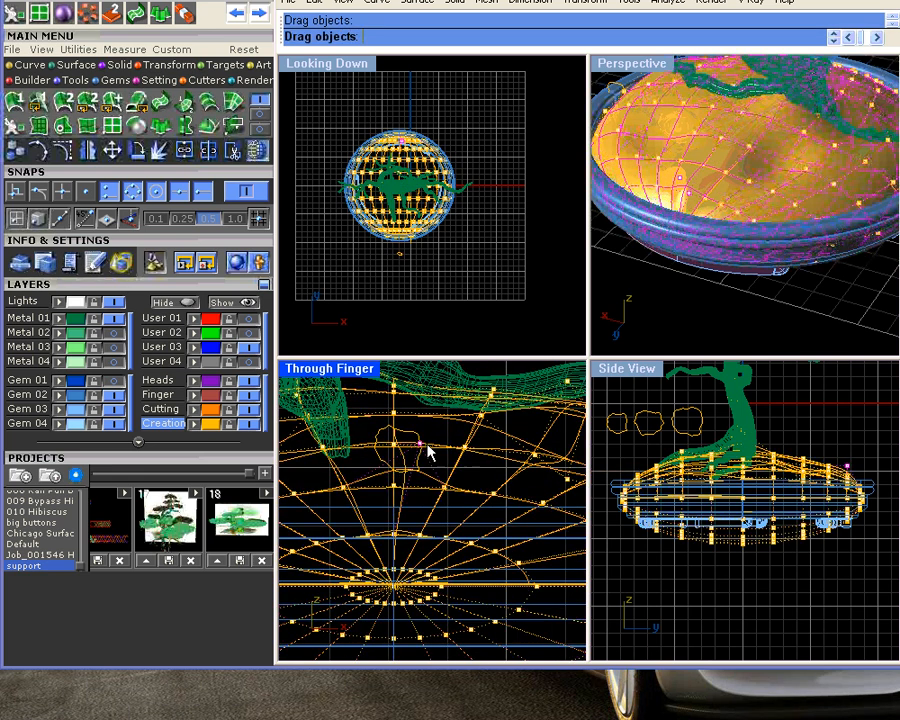
# Lower the soil control point near the front rim, beside the front root, in the Side View, and turn off the control points
pyautogui.moveTo(663, 317); pyautogui.dragTo(726, 254, button='right')
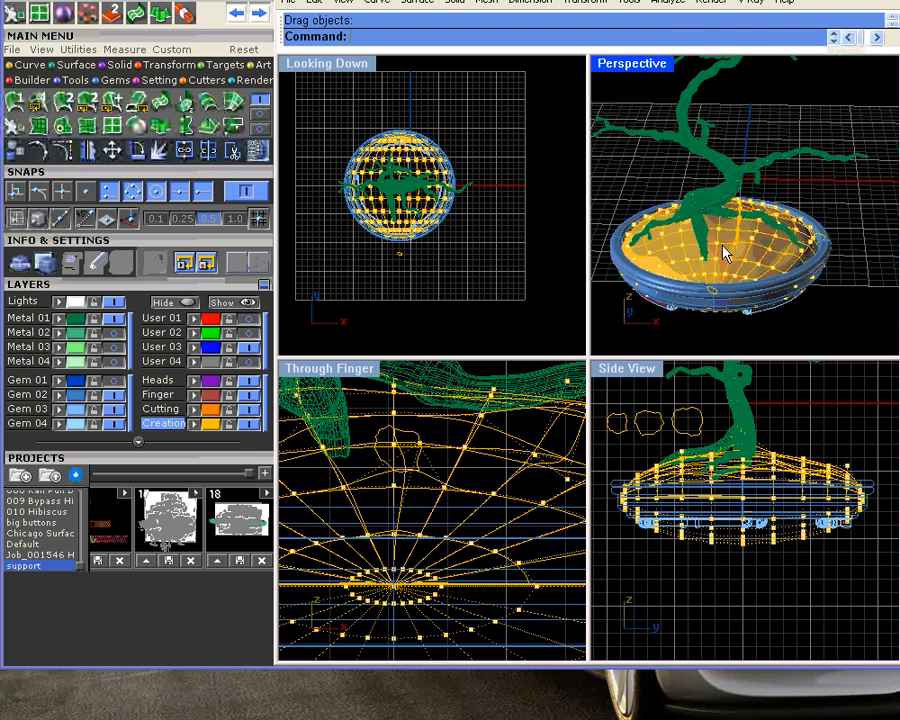
pyautogui.scroll(3, 726, 254)
pyautogui.scroll(5, 663, 485)
pyautogui.moveTo(655, 451); pyautogui.dragTo(674, 478)
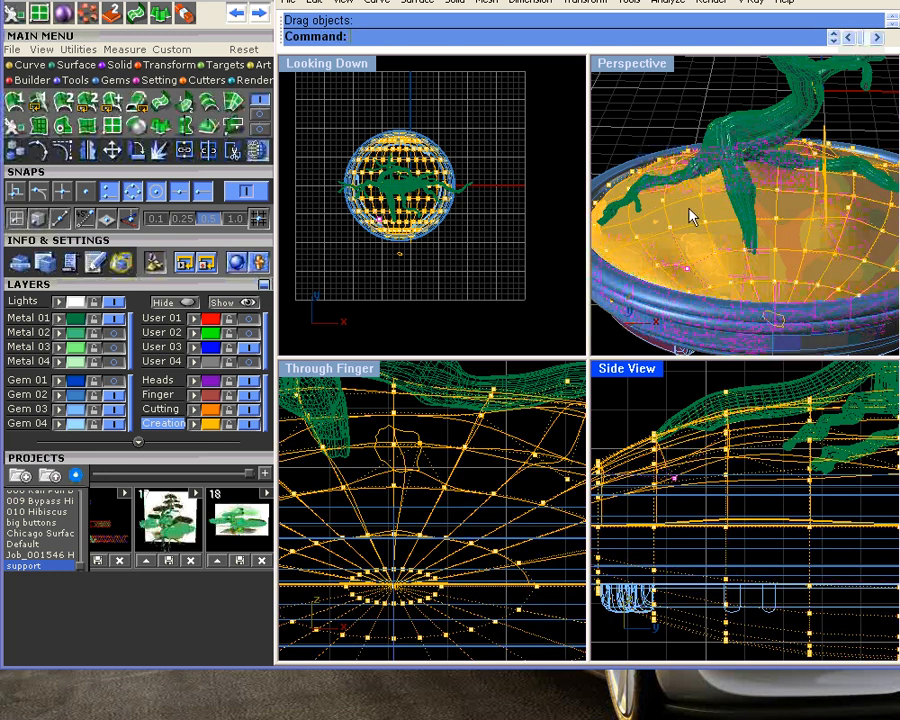
pyautogui.scroll(-5, 715, 237)
pyautogui.moveTo(668, 262); pyautogui.dragTo(790, 258, button='right')
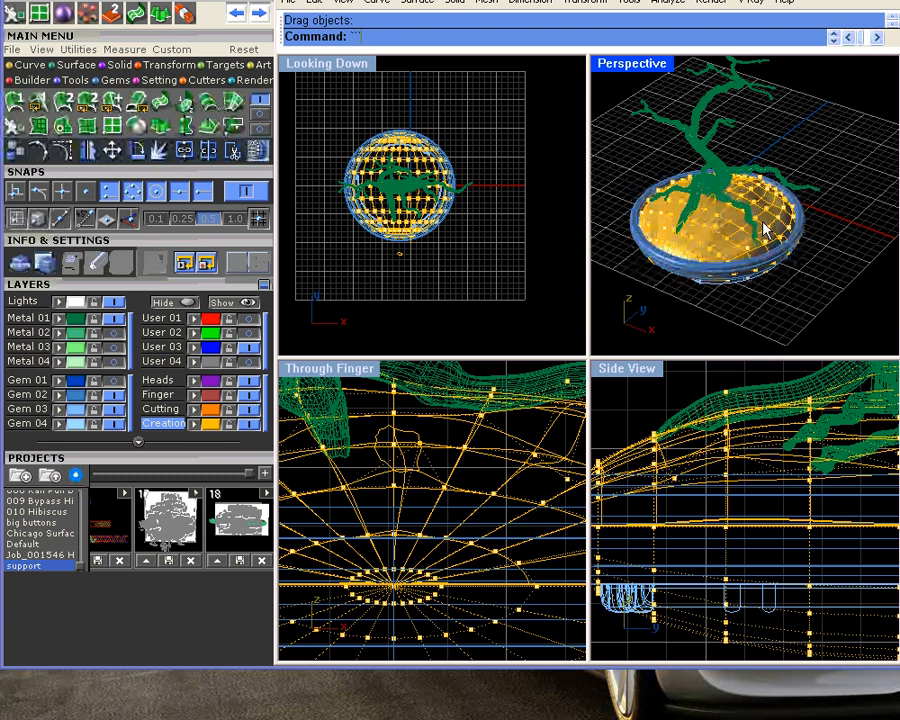
pyautogui.press('Escape')
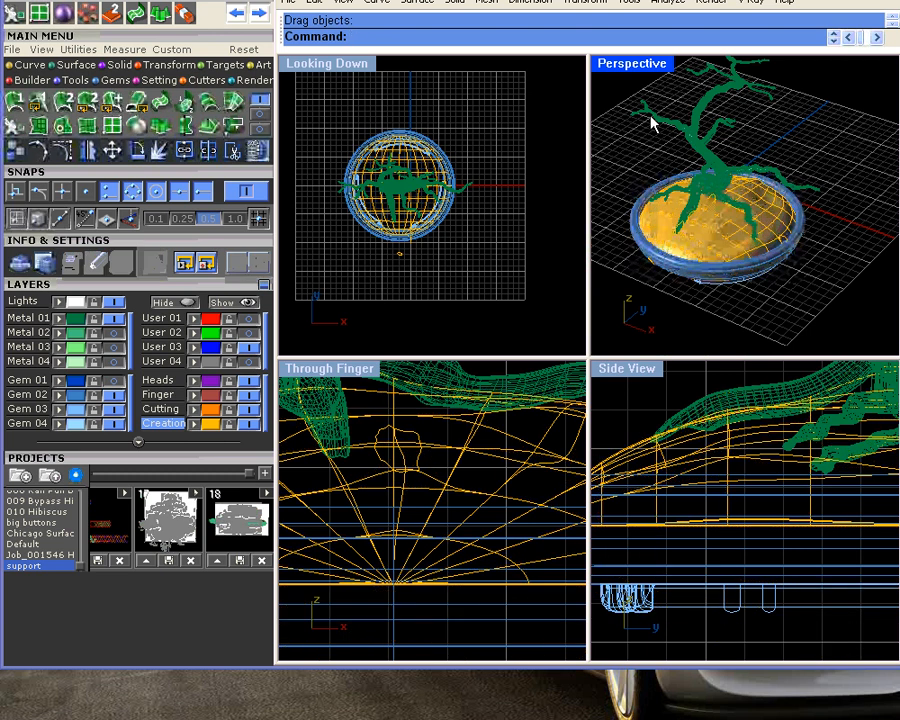
# Maximize the Perspective view and show the foliage layers Metal 02, Metal 03 and Metal 04
pyautogui.doubleClick(648, 66)
pyautogui.moveTo(607, 263); pyautogui.dragTo(470, 364, button='right')
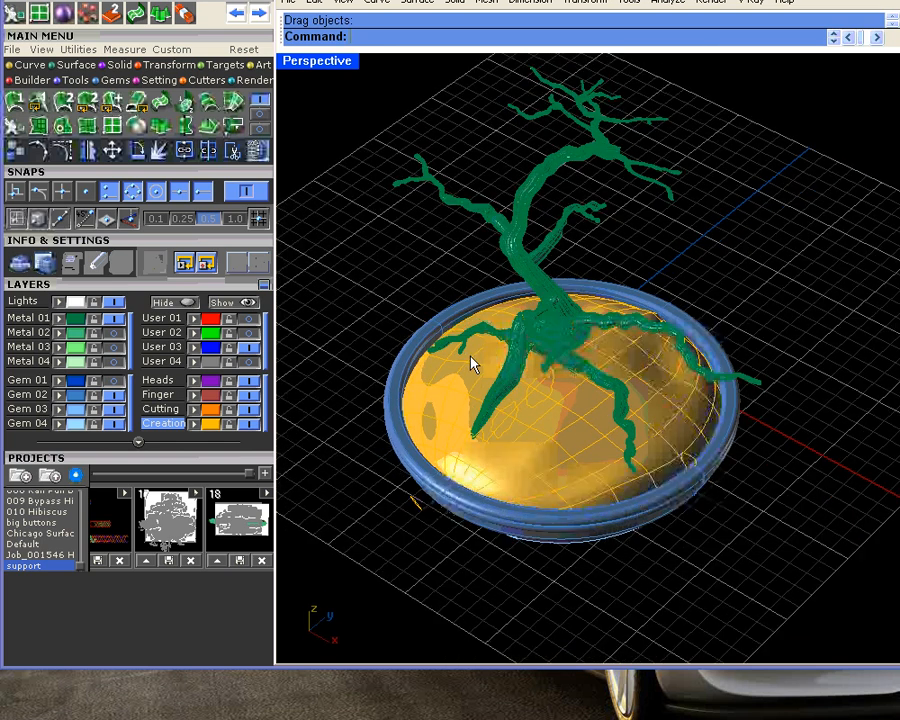
pyautogui.click(116, 349)
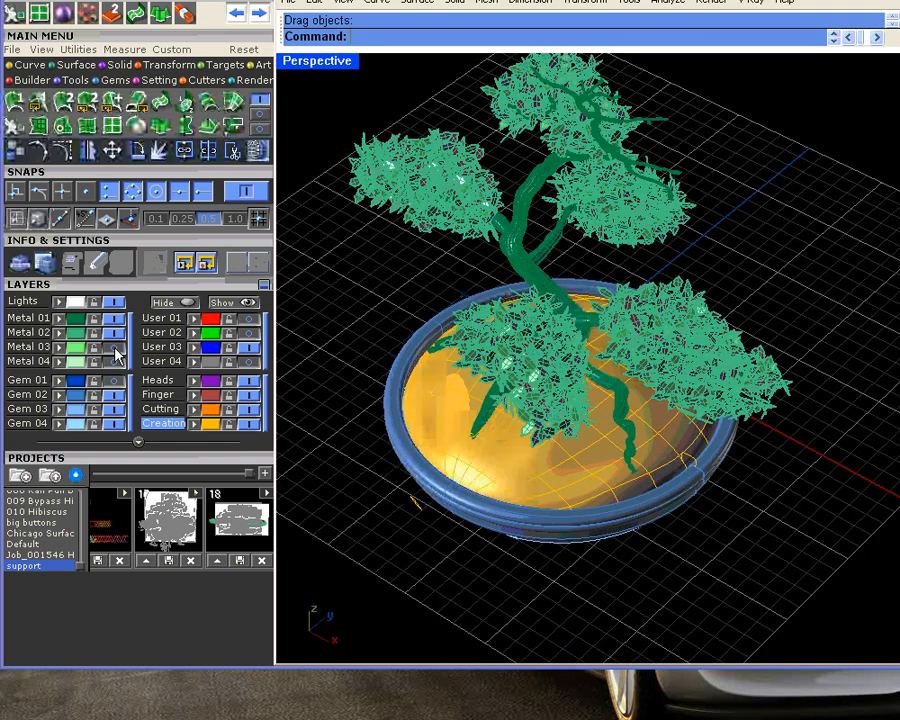
pyautogui.click(116, 361)
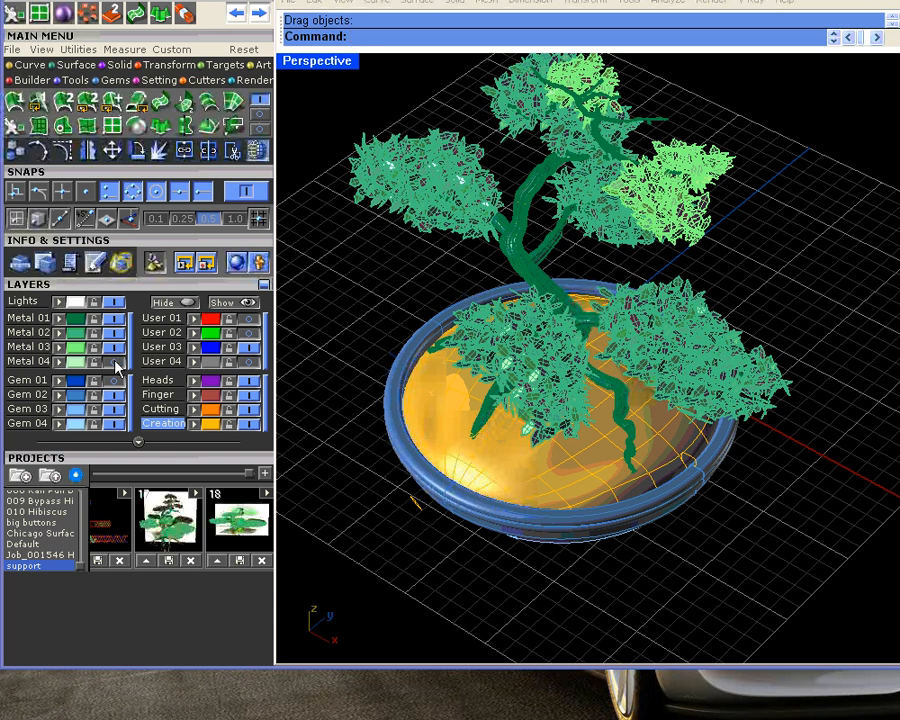
pyautogui.click(116, 364)
# Examine the soil, roots and pot beneath the foliage from several angles, and bring up the Utilities tools
pyautogui.moveTo(498, 436); pyautogui.dragTo(645, 413, button='right')
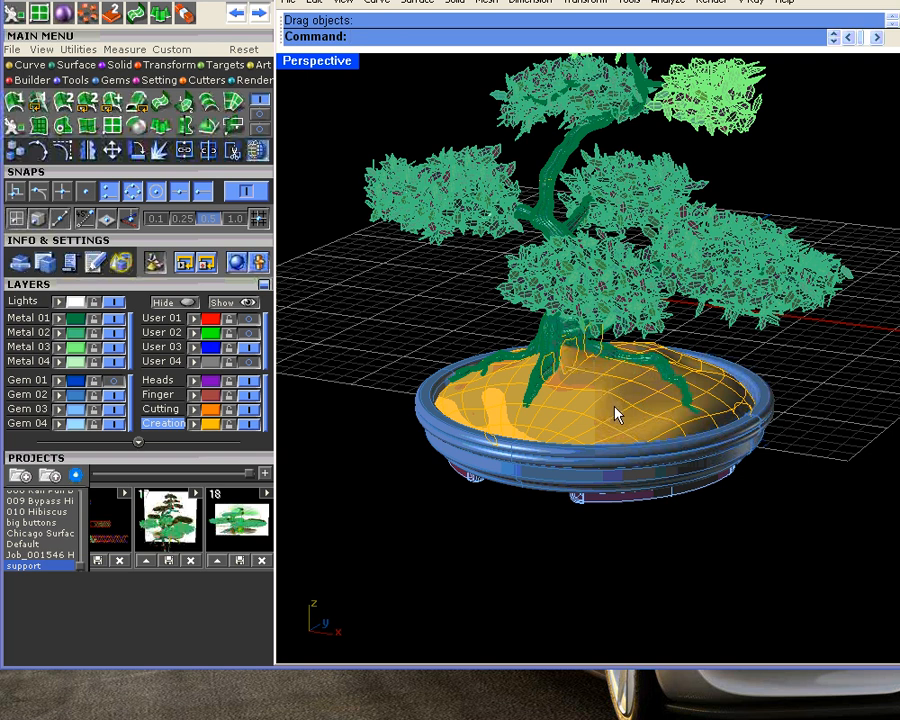
pyautogui.moveTo(620, 400)
pyautogui.mouseDown(button='right')
pyautogui.moveTo(599, 402)
pyautogui.moveTo(612, 420)
pyautogui.mouseUp(button='right')
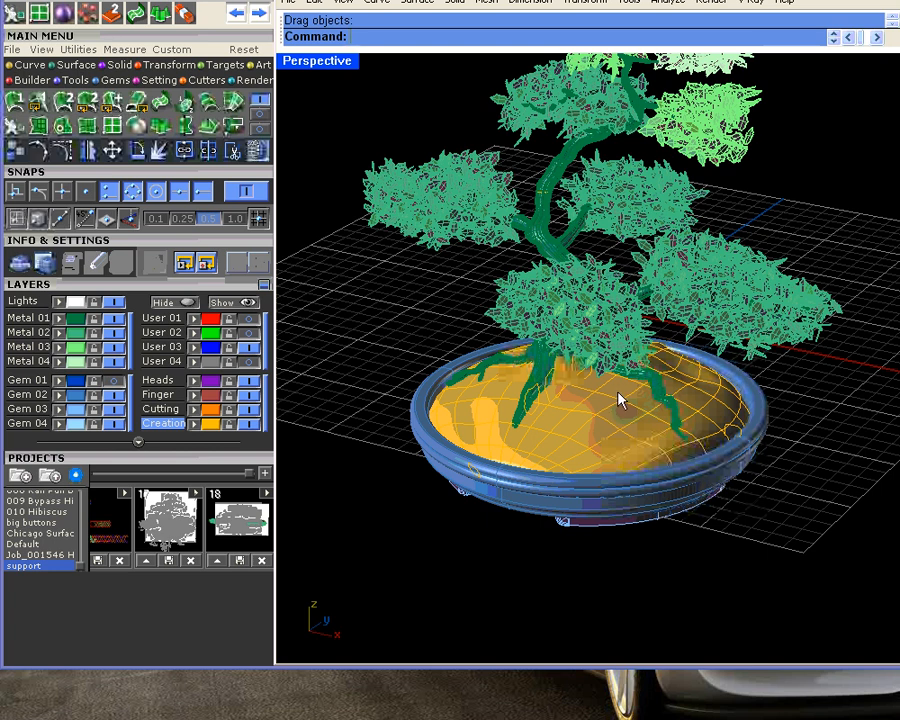
pyautogui.moveTo(629, 406)
pyautogui.mouseDown(button='right')
pyautogui.moveTo(590, 396)
pyautogui.moveTo(564, 376)
pyautogui.moveTo(599, 404)
pyautogui.mouseUp(button='right')
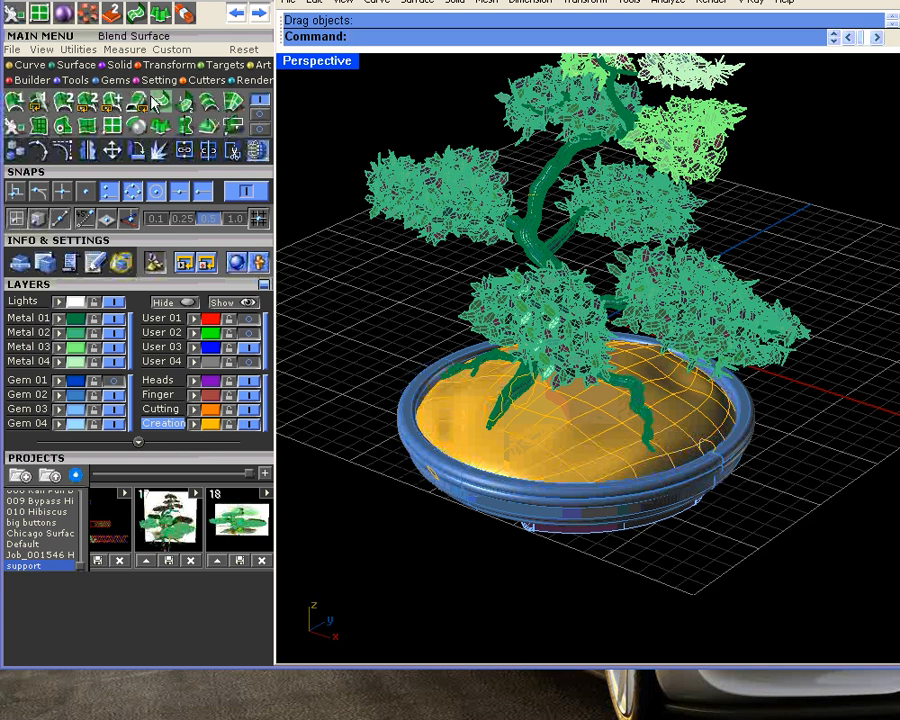
pyautogui.click(78, 49)
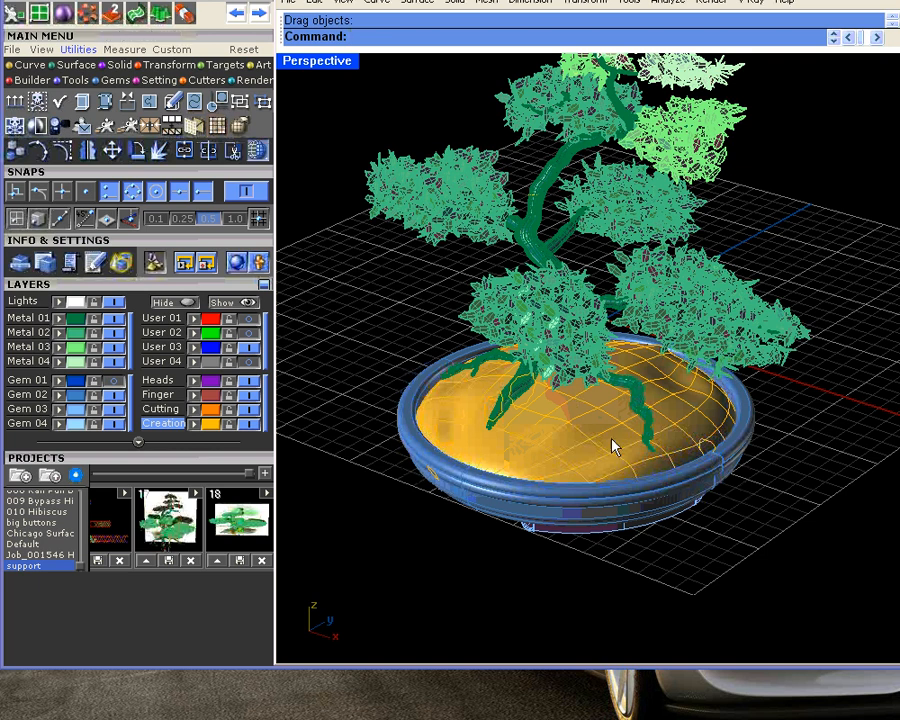
pyautogui.moveTo(570, 467); pyautogui.dragTo(606, 466, button='right')
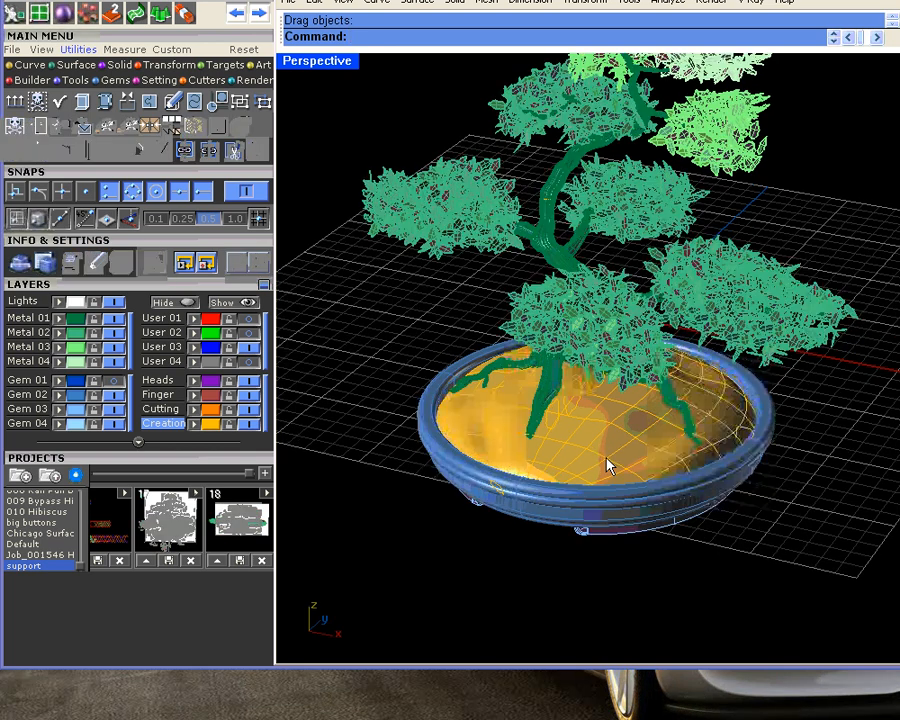